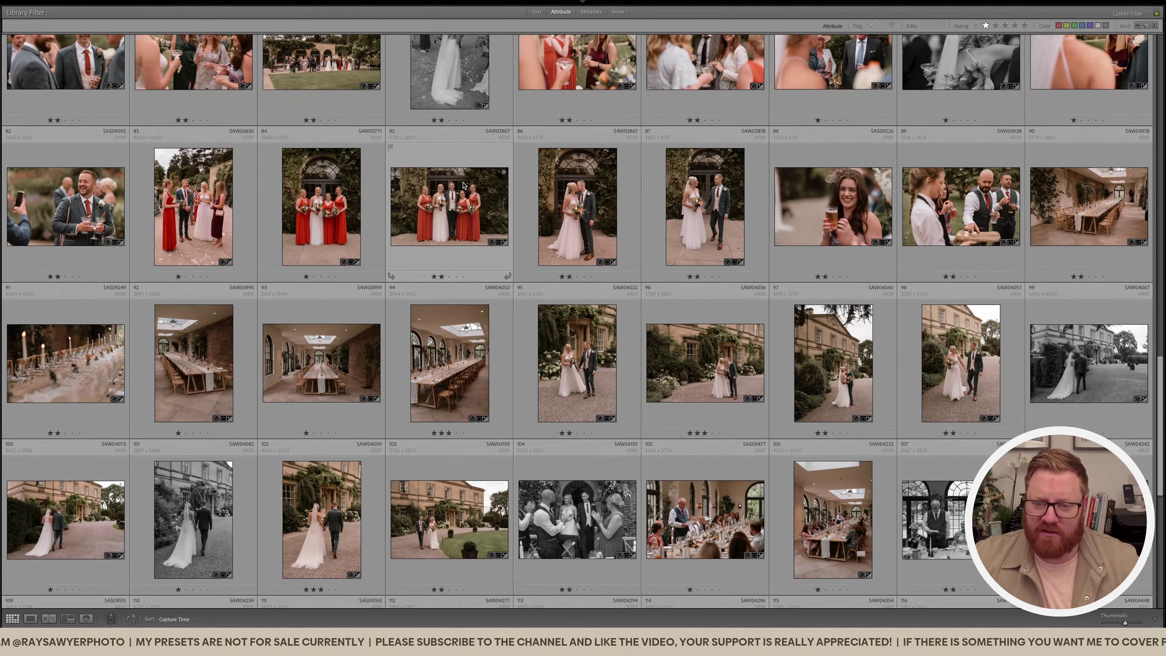
Browse the wedding folder's one-star photos to the end, return to the first photo and filter to two stars and above
scroll(464, 186, down, 5)
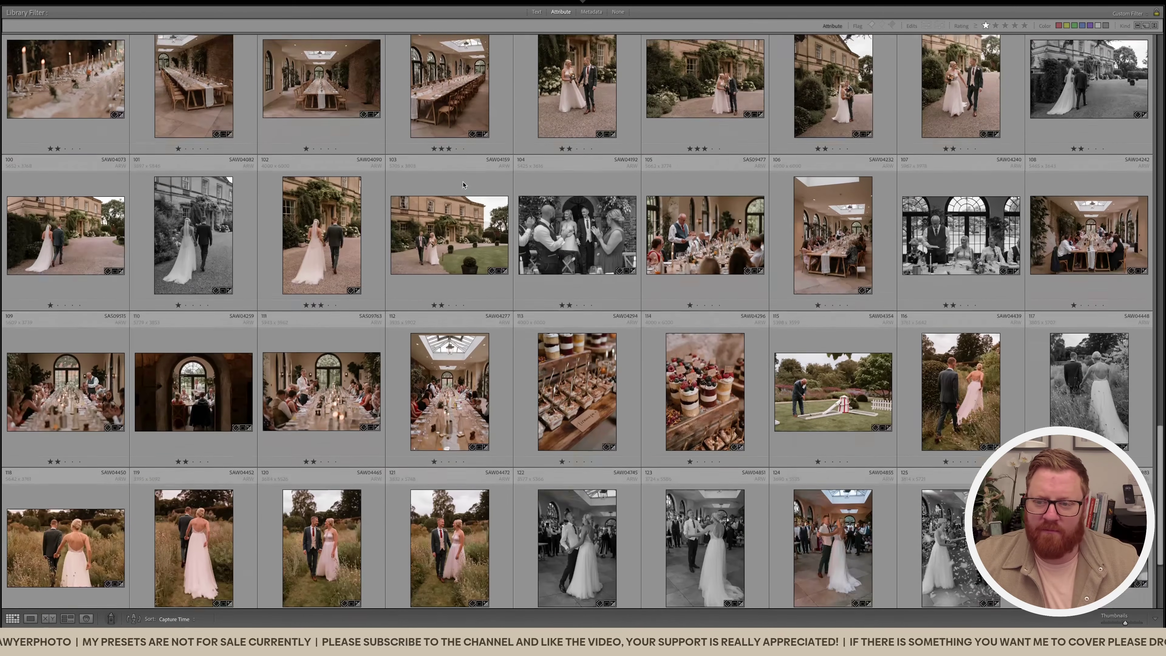
scroll(464, 185, down, 3)
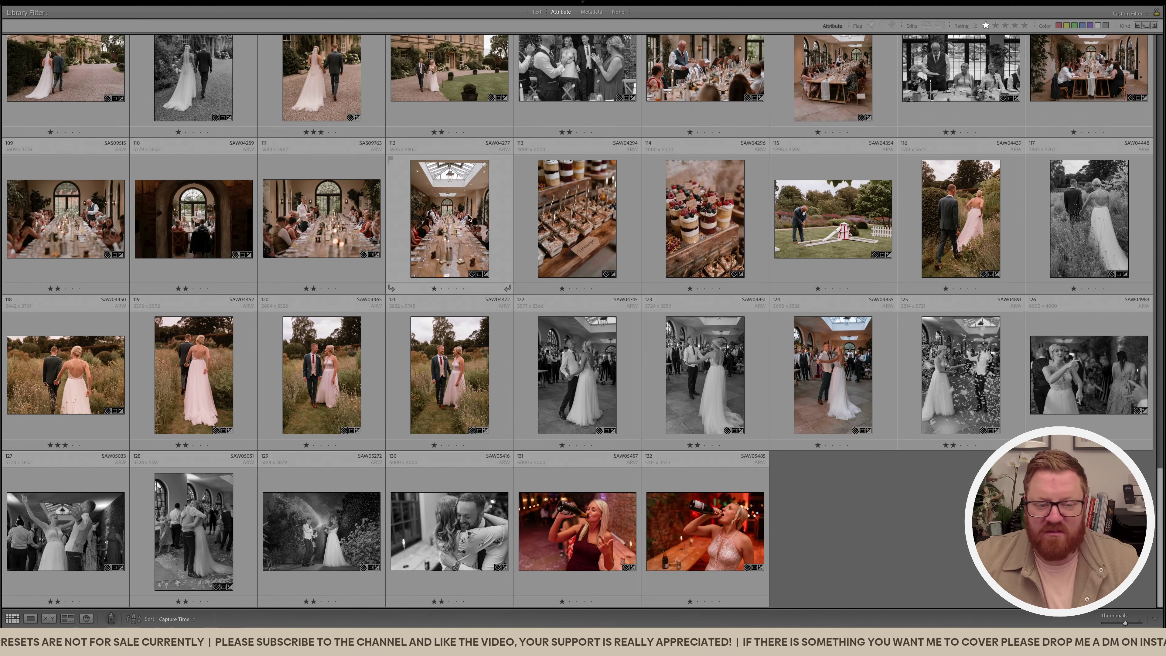
key(Home)
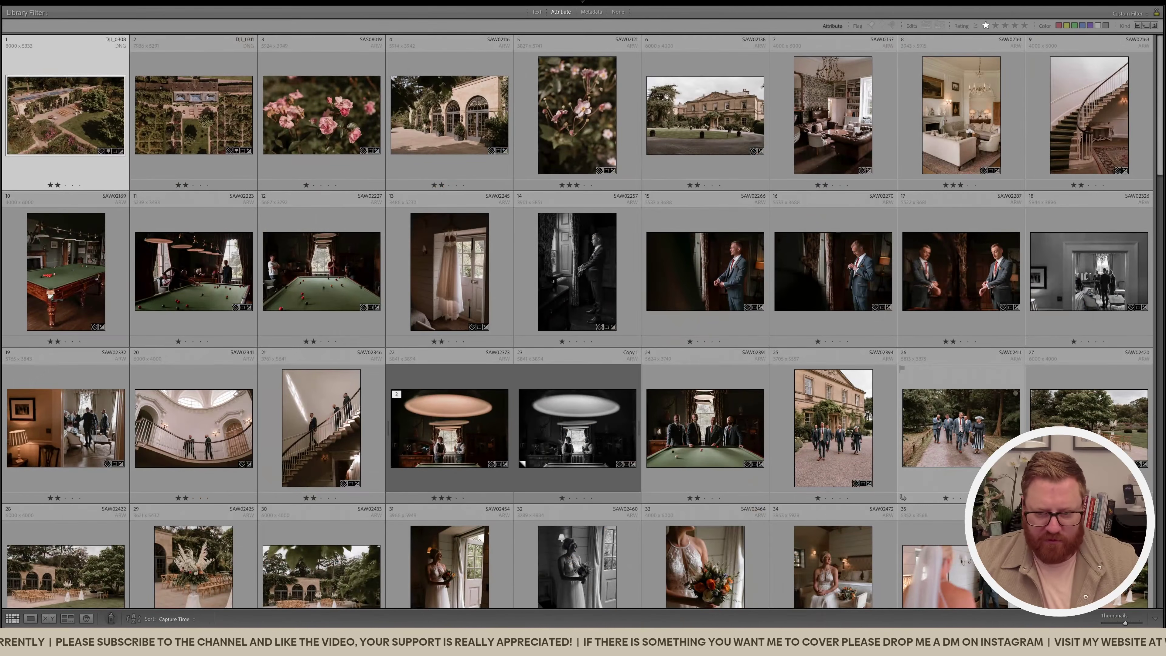
key(shift+Tab)
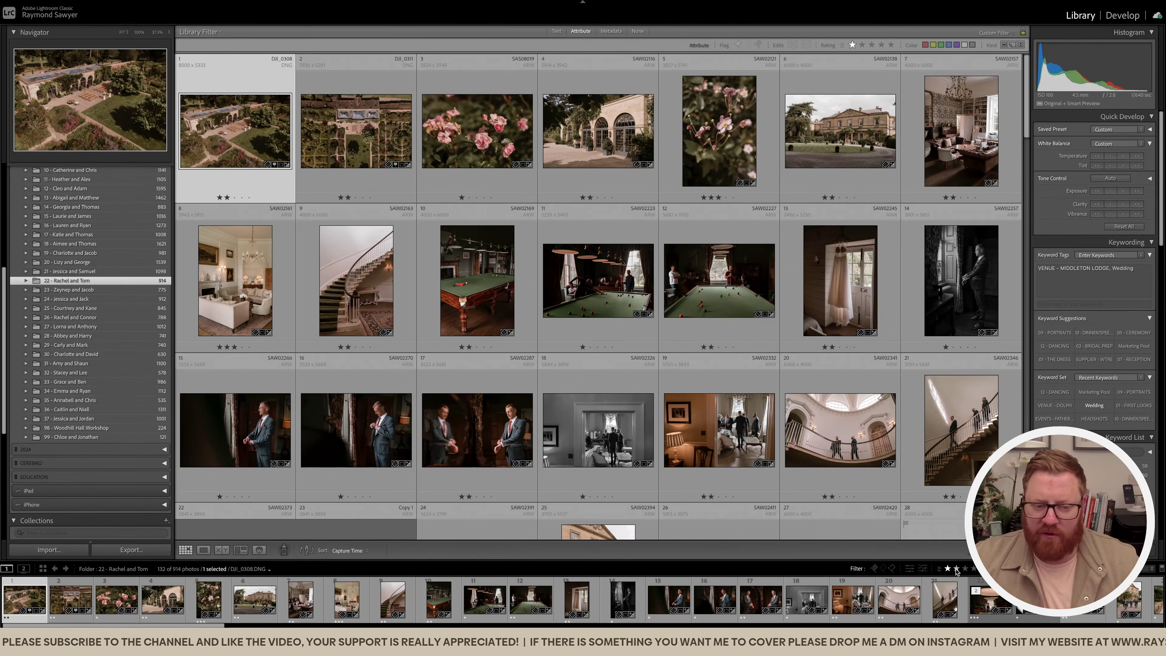
click(956, 569)
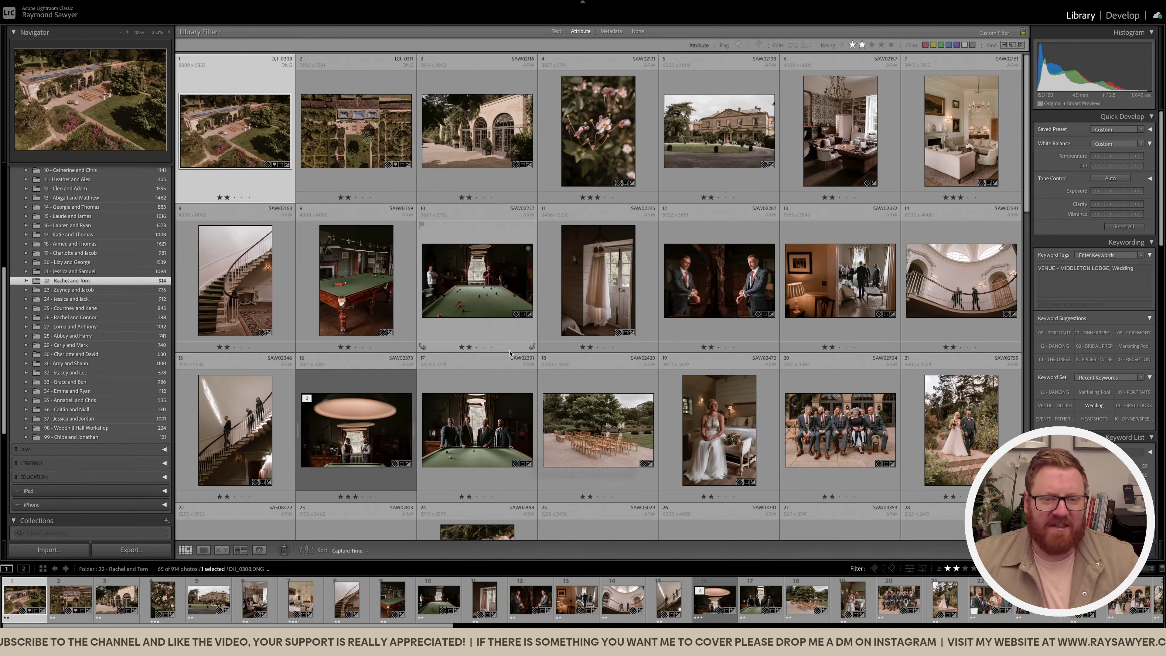
Select all the filtered photos and compare them together in Survey view with the side panels hidden
key(ctrl+a)
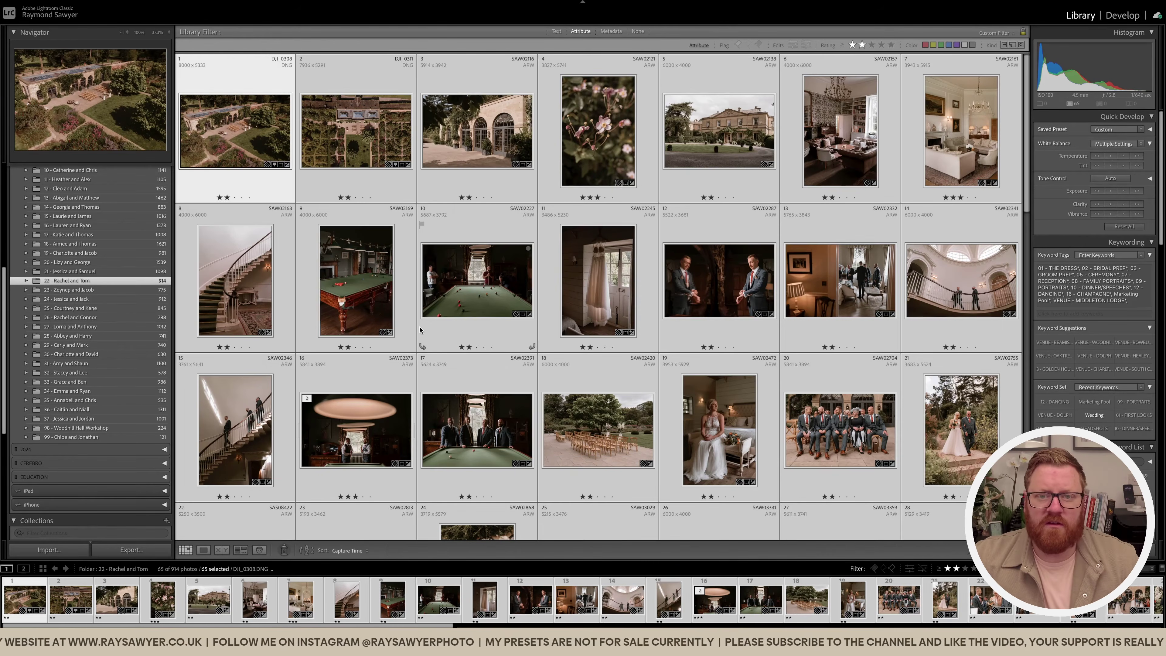
key(n)
key(shift+Tab)
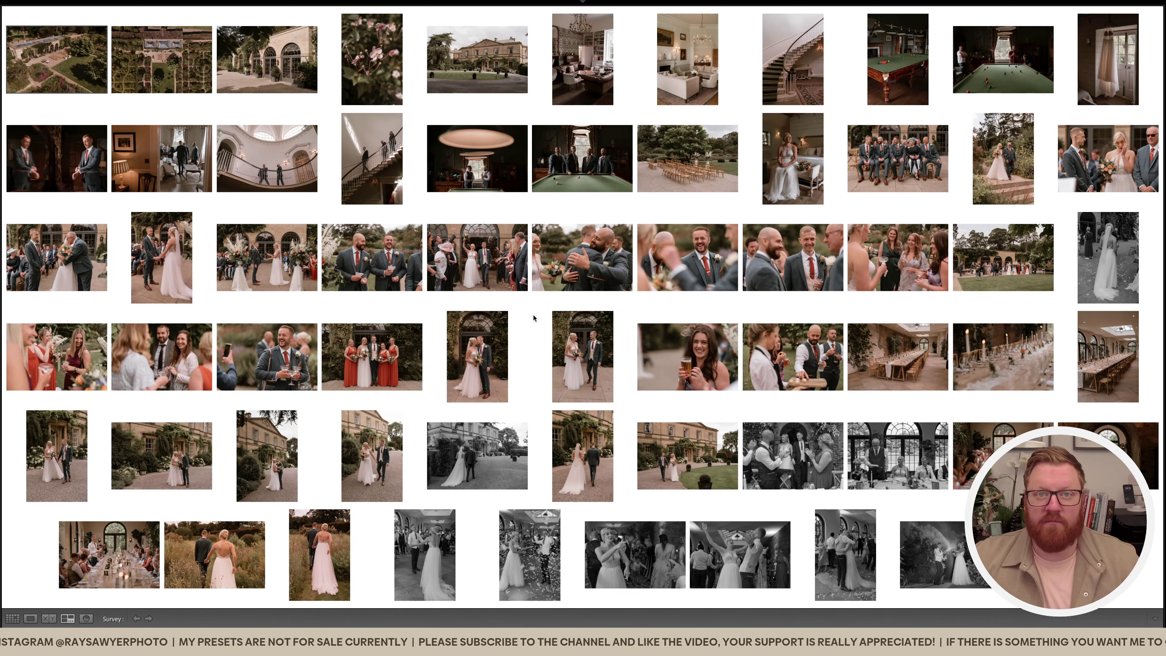
Reset the develop settings of all the selected photos and review the unedited versions in the grid
key(shift+Tab)
key(d)
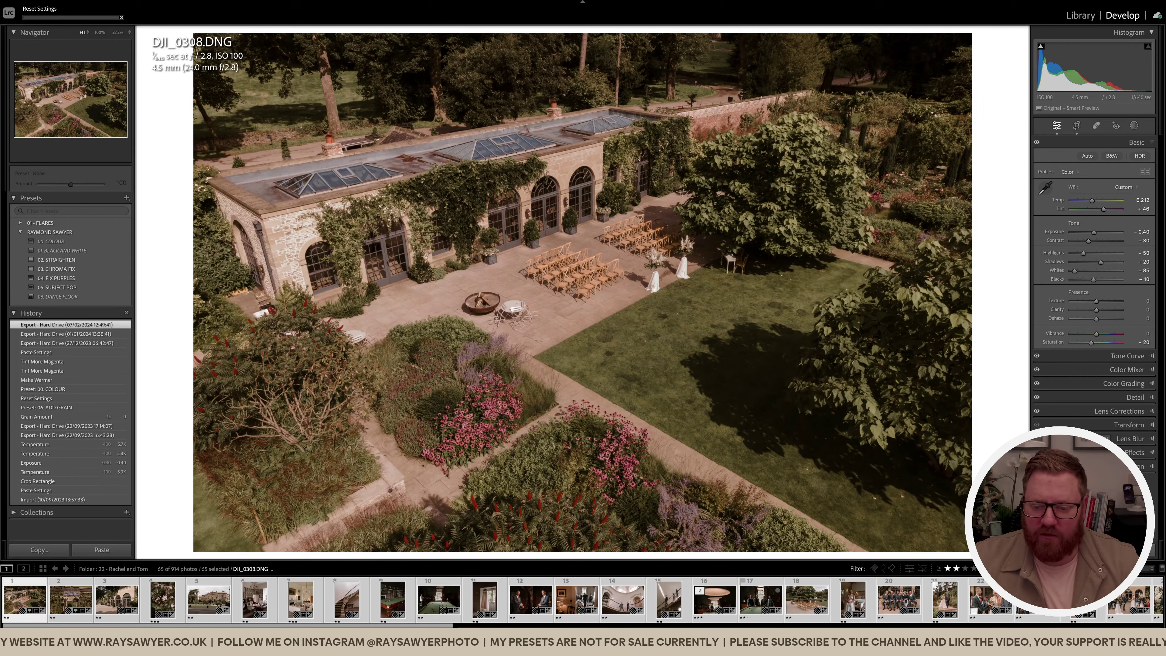
key(ctrl+shift+r)
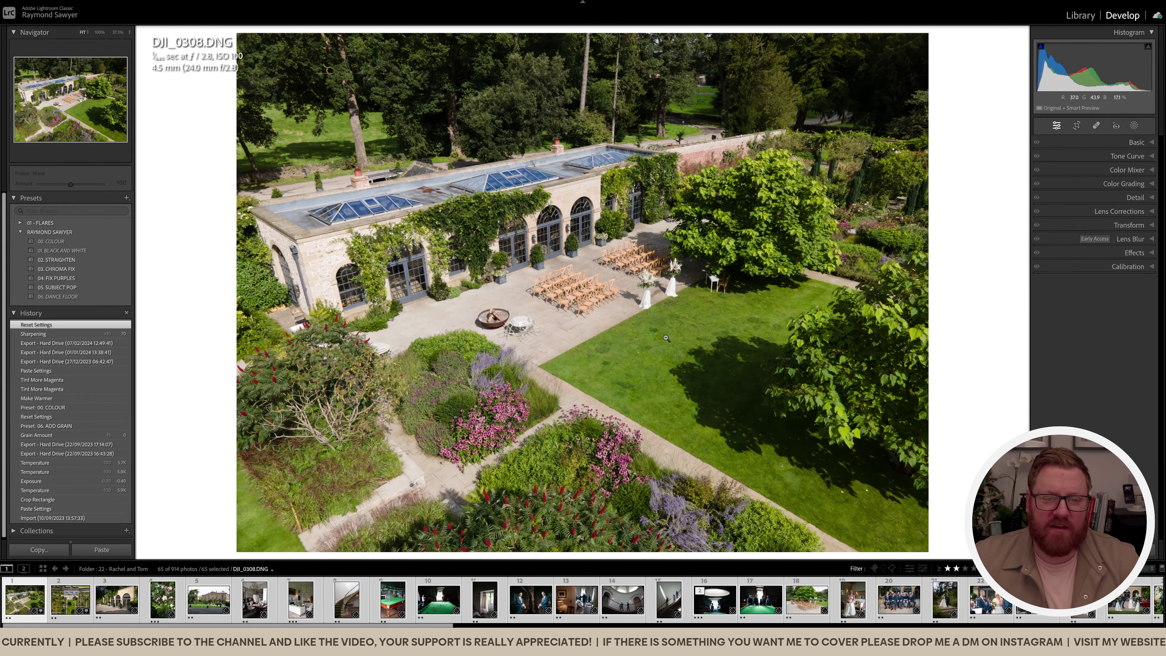
key(g)
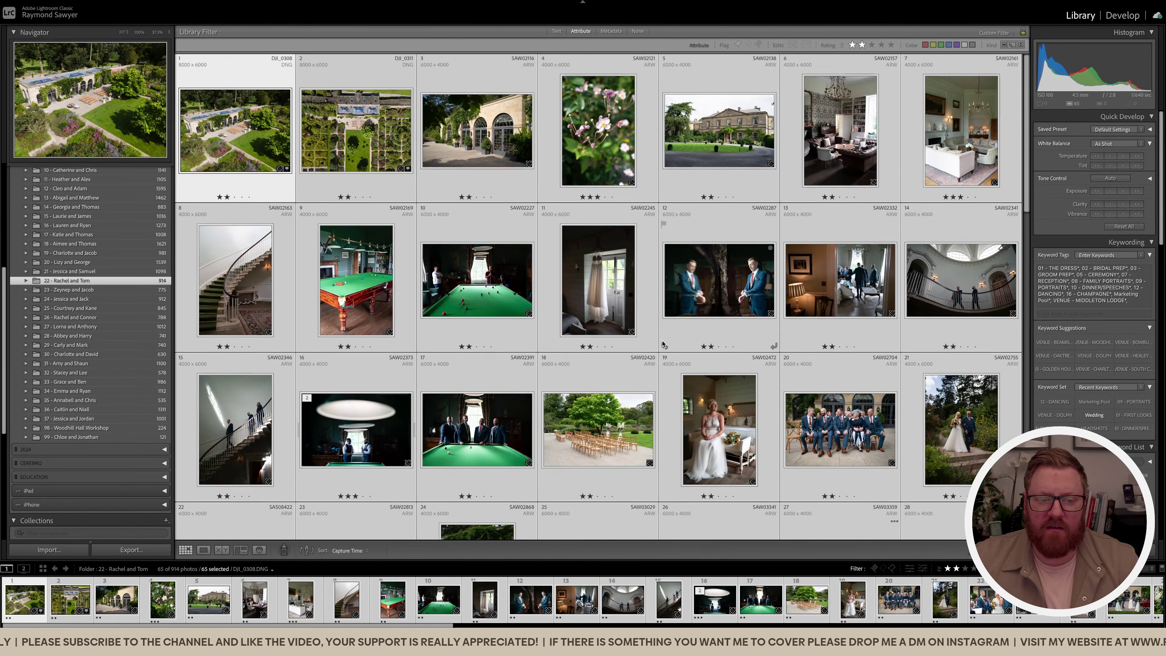
scroll(664, 335, down, 3)
scroll(662, 342, down, 15)
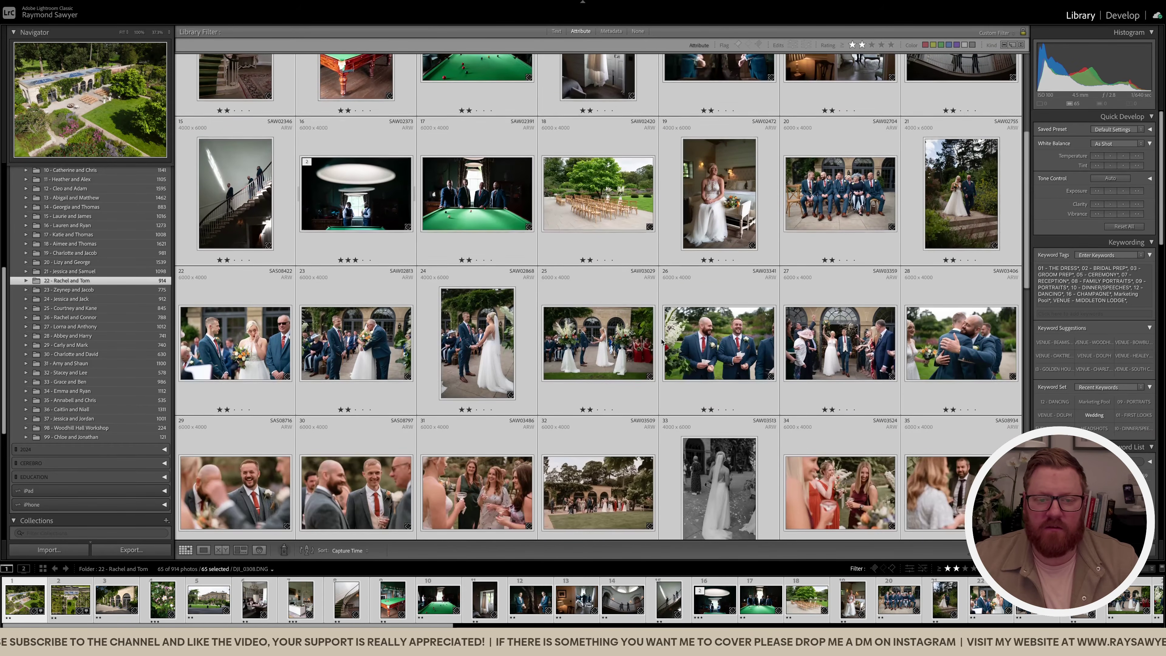
scroll(662, 343, up, 20)
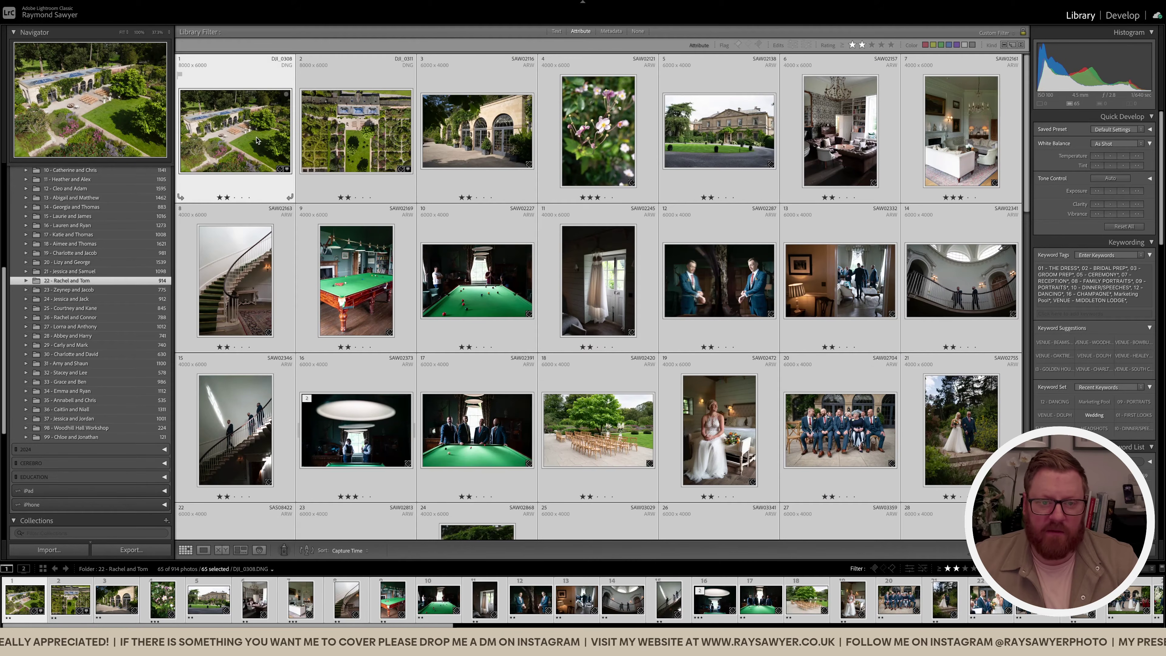
Select only the first aerial photo, DJI_0308.DNG, open it in Develop and apply the 00. COLOUR preset
shift+click(340, 144)
click(246, 134)
key(d)
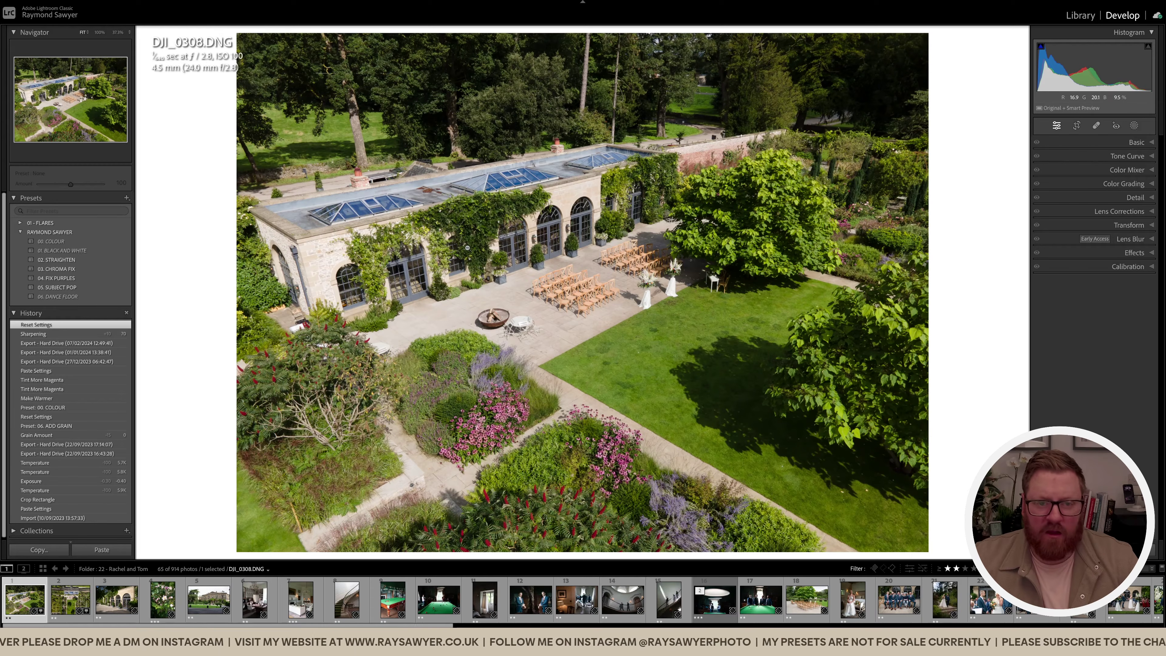
click(73, 242)
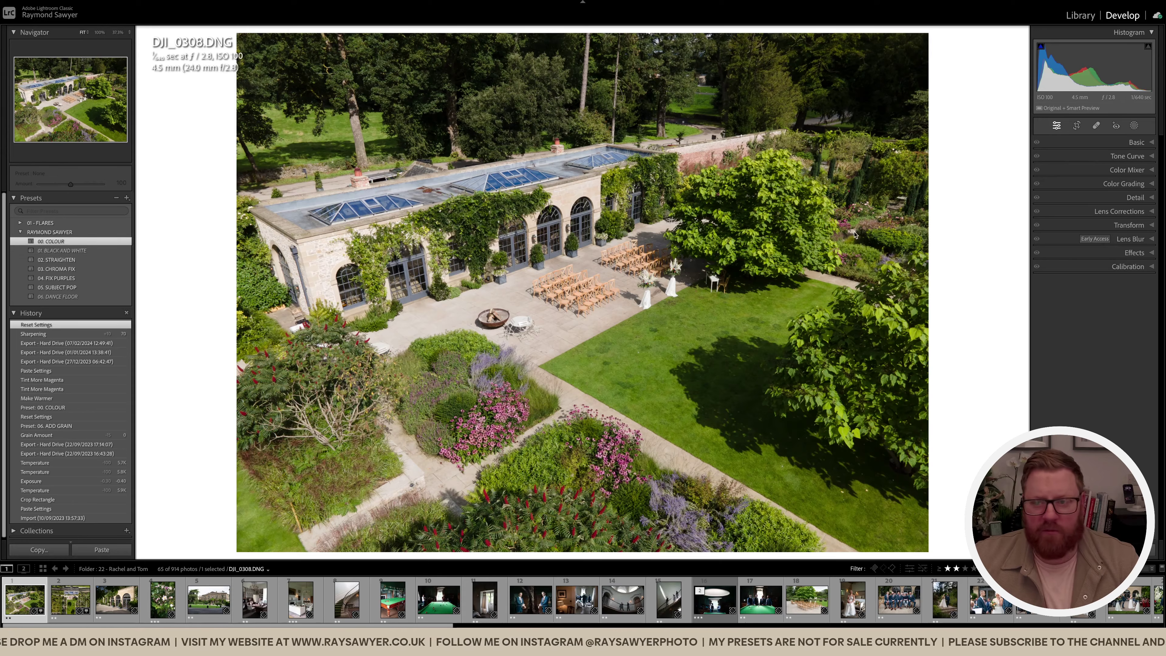
Replace the missing profile of DJI_0308.DNG with the Color profile in the Basic adjustments
click(1134, 143)
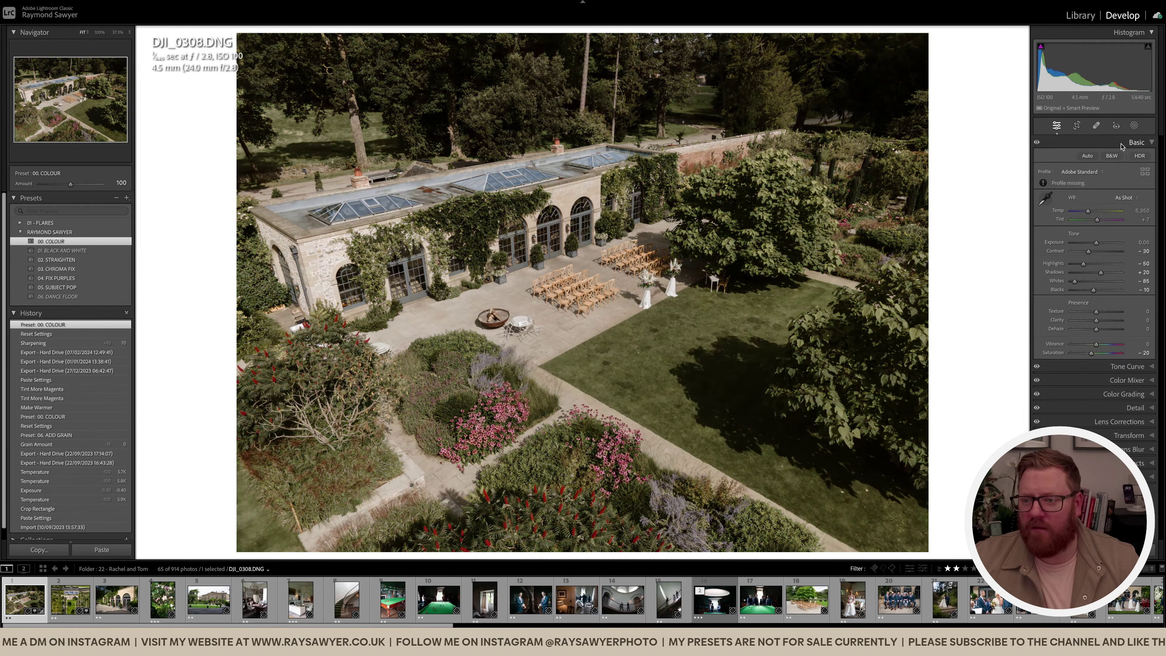
click(1086, 177)
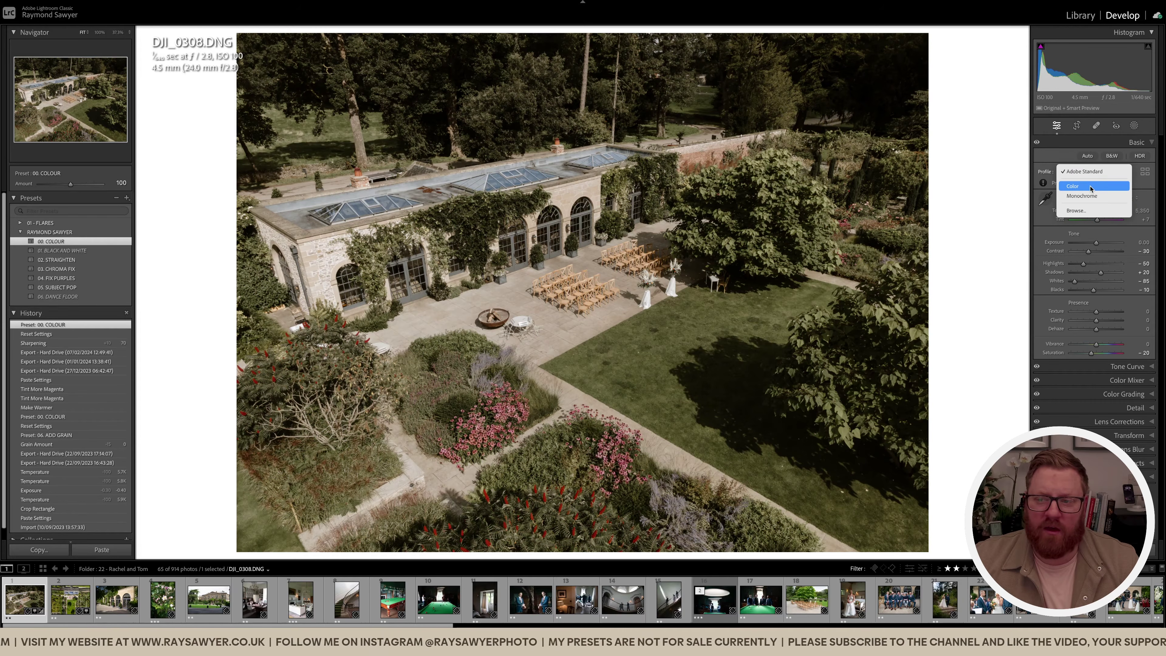
click(1091, 187)
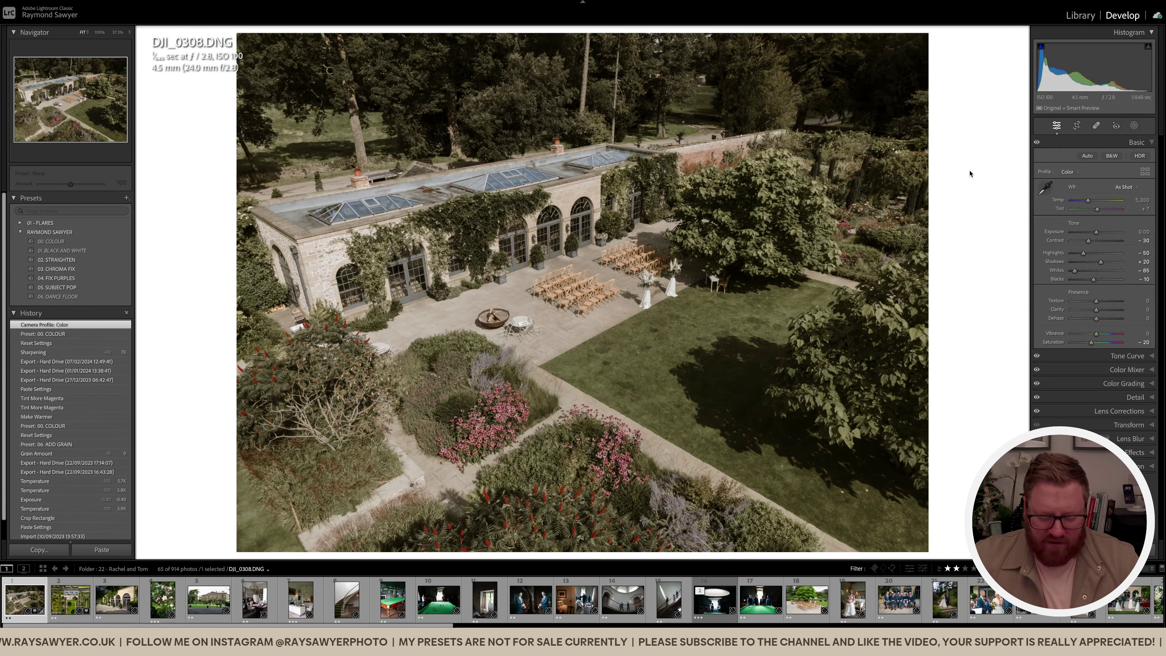
Crop DJI_0308.DNG to the 2 x 3 / 4 x 6 aspect ratio
key(r)
click(1115, 161)
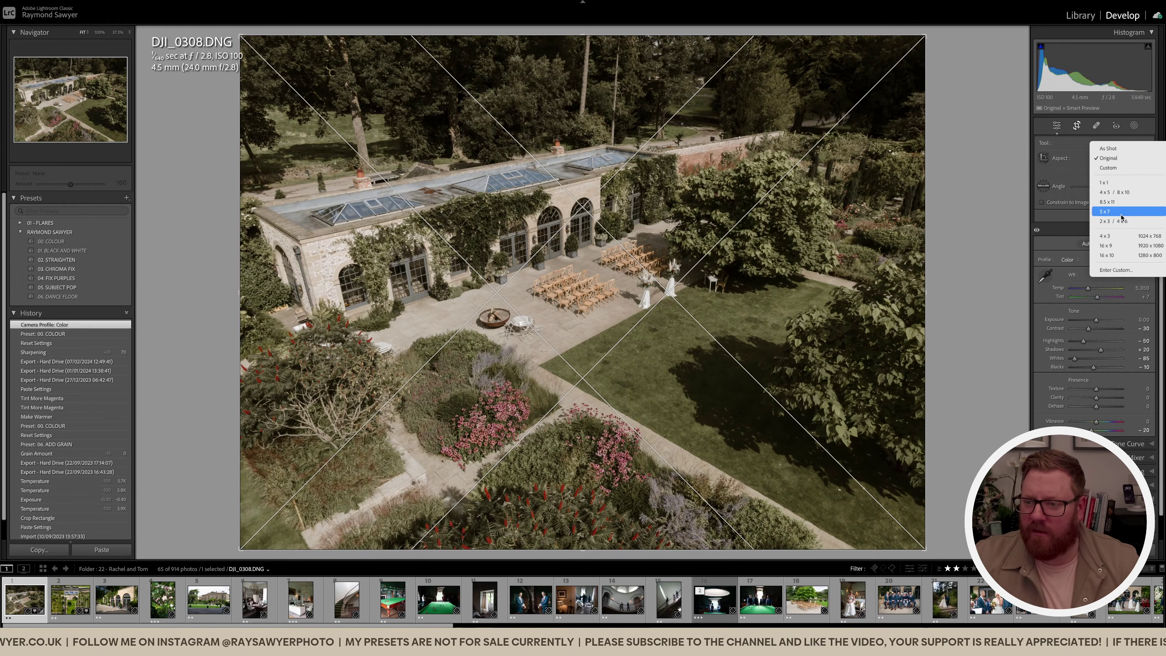
click(1114, 221)
key(r)
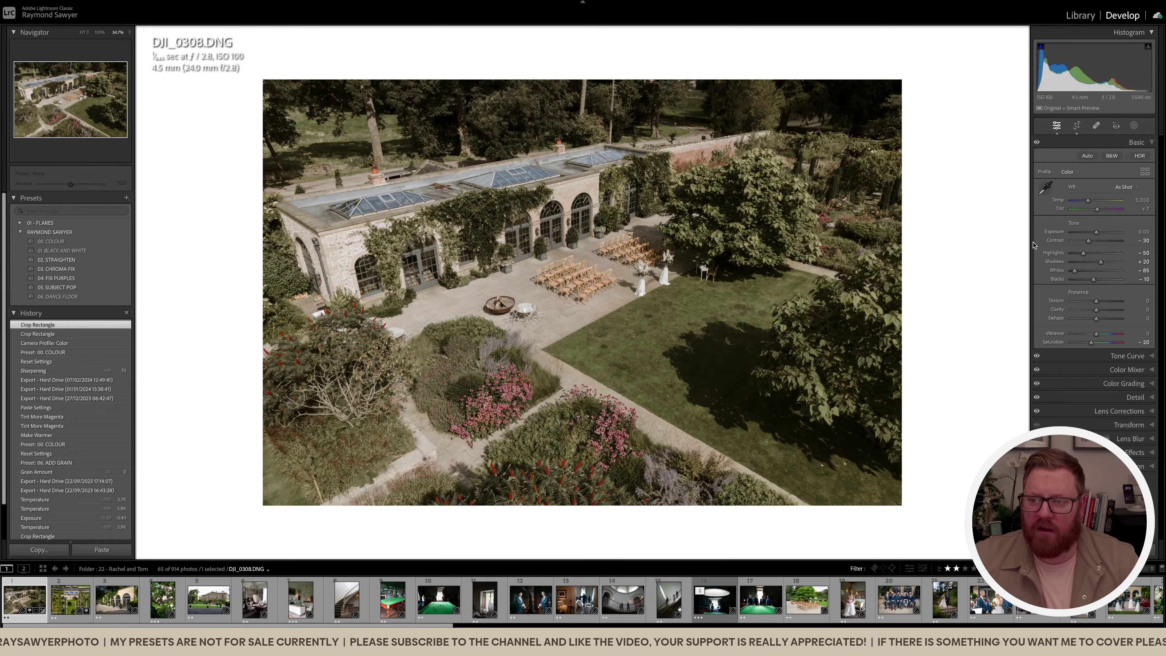
Set the photo's temperature to 8,184, tint to +31 and exposure to −0.25, and compare it with the unedited version
click(694, 271)
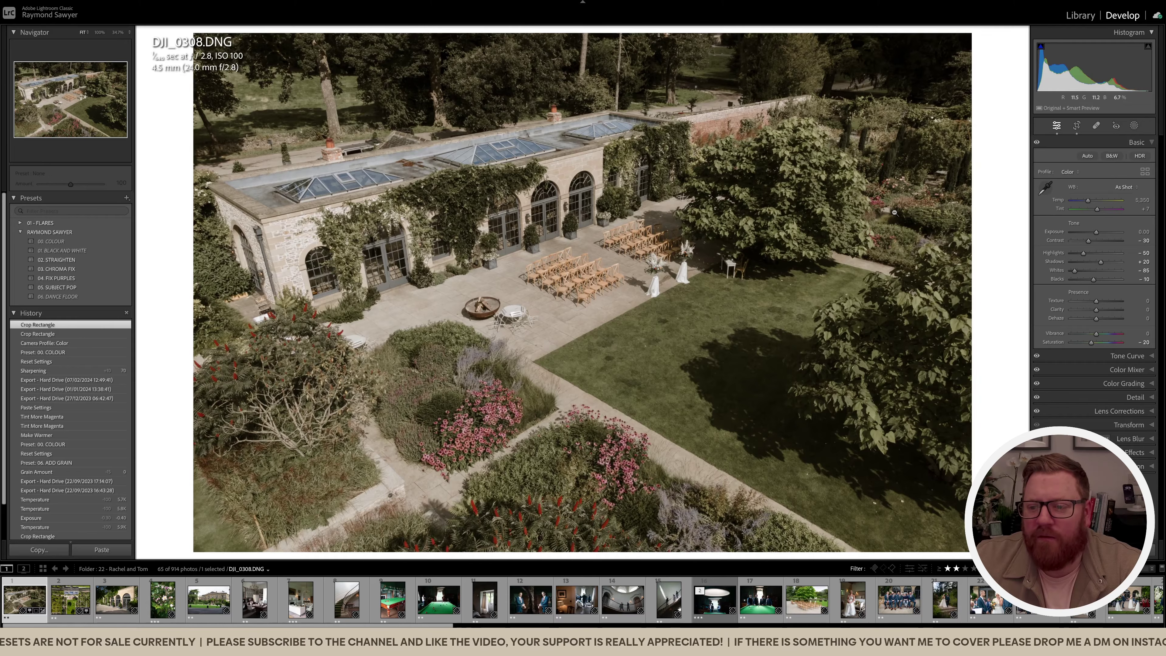
drag(1089, 205, 1095, 233)
click(841, 253)
click(608, 255)
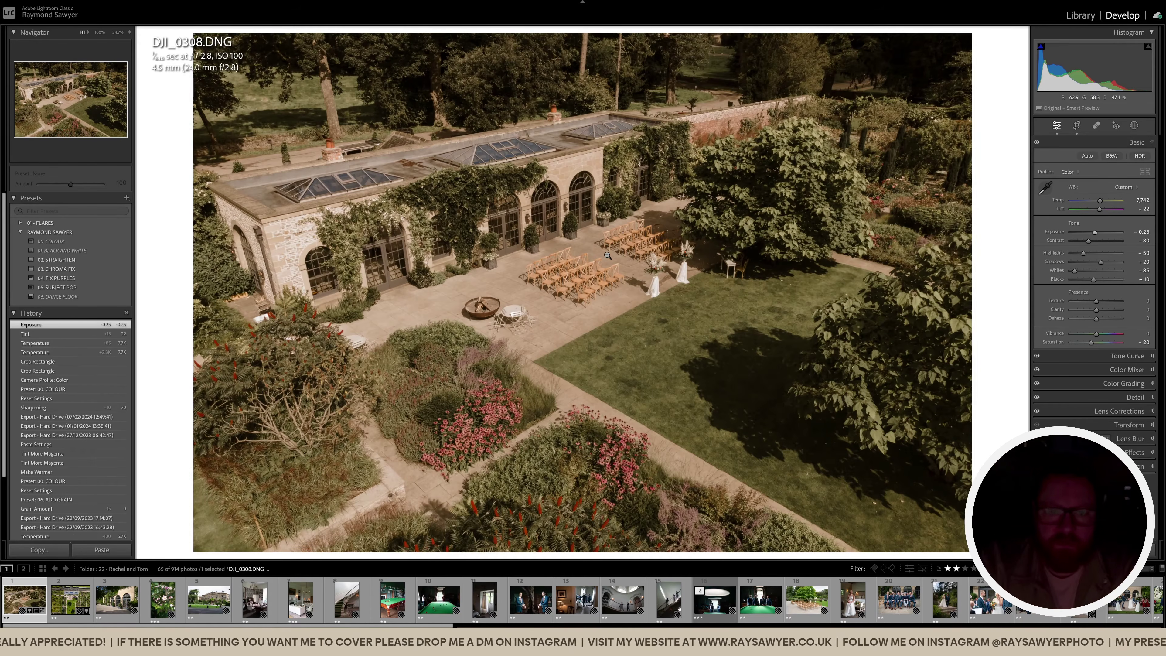
click(607, 256)
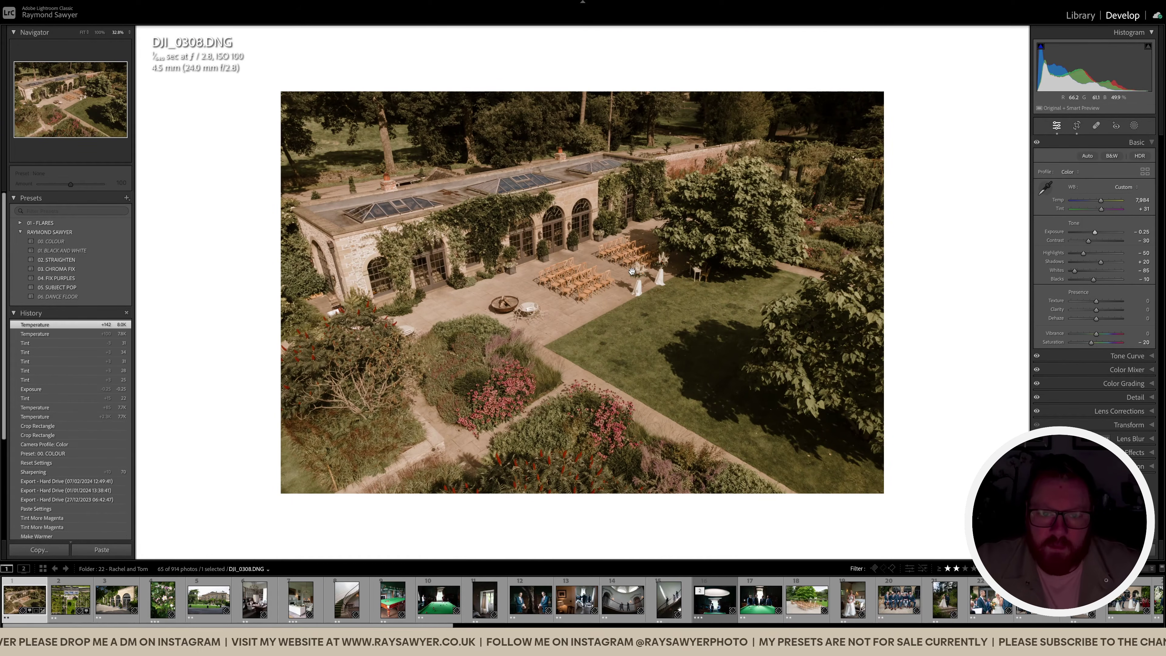
key(equal)
key(backslash)
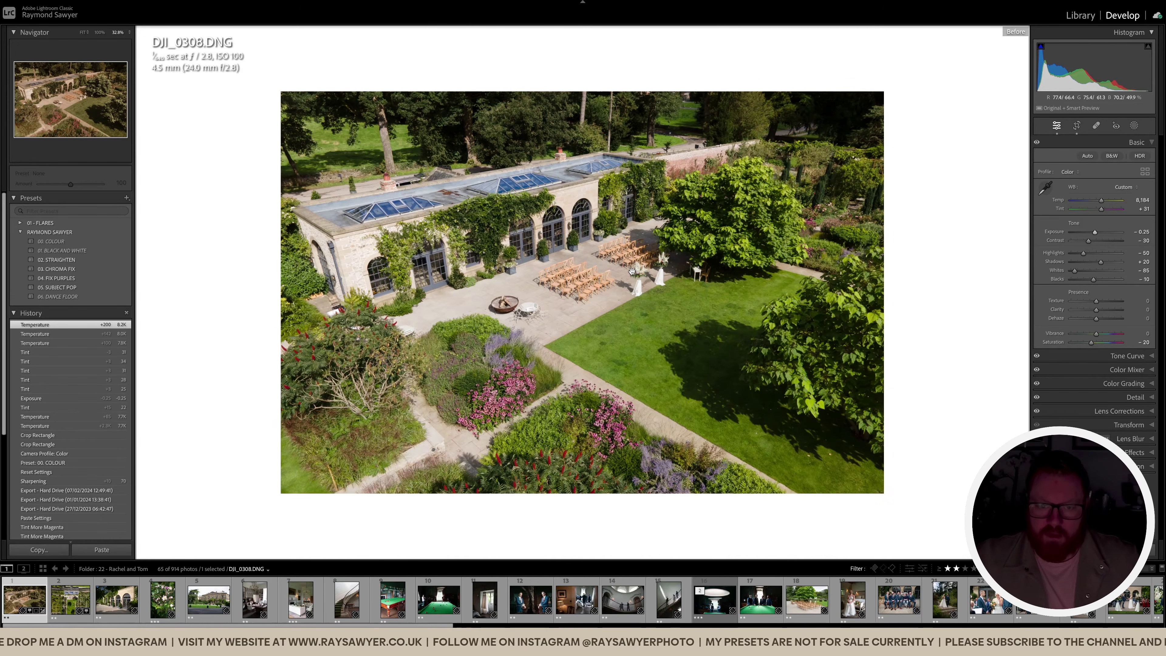
key(backslash)
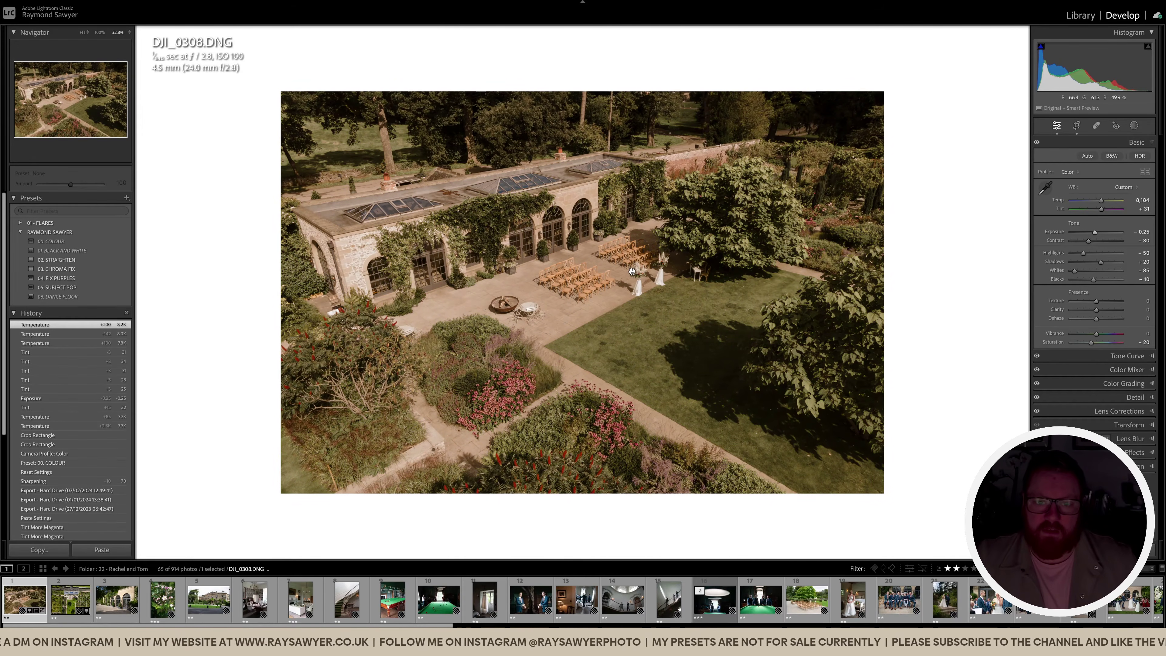
Paste the settings of DJI_0308.DNG onto DJI_0311.DNG and adjust its crop to an angle of −0.65 with more area above the roof
key(Right)
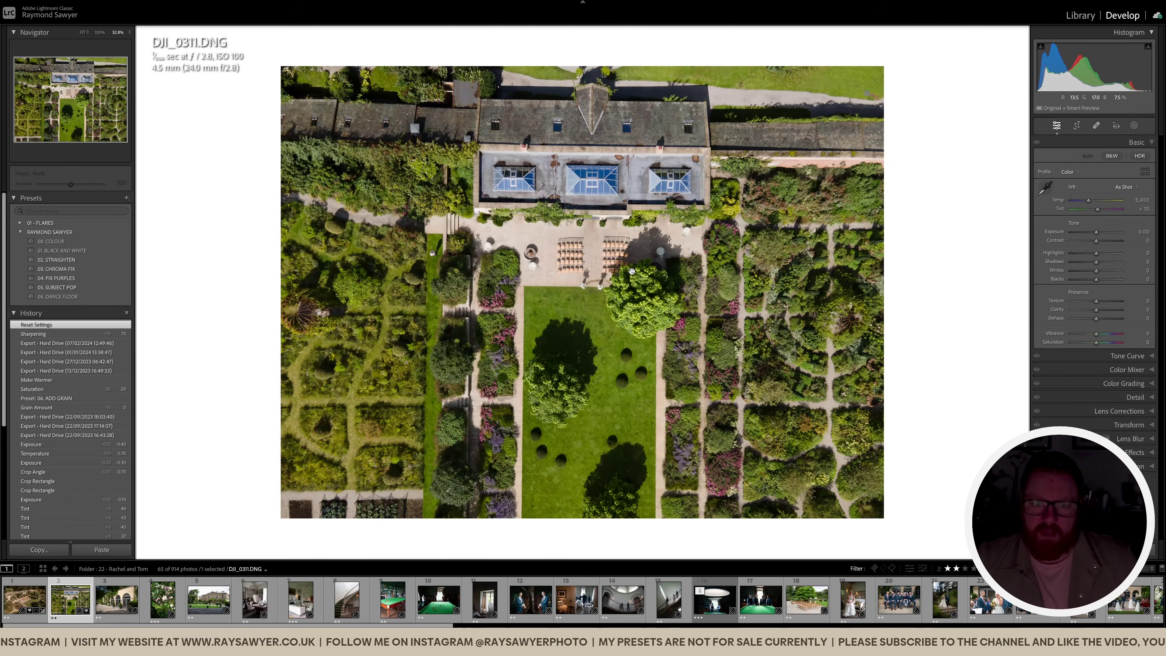
key(ctrl+shift+v)
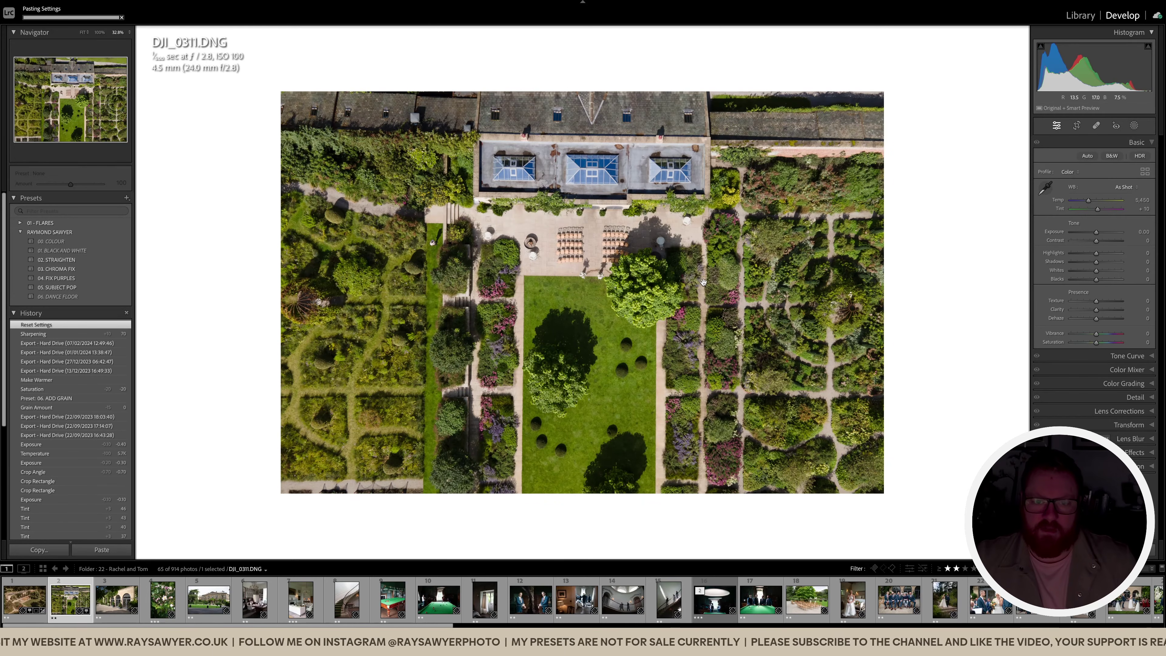
key(r)
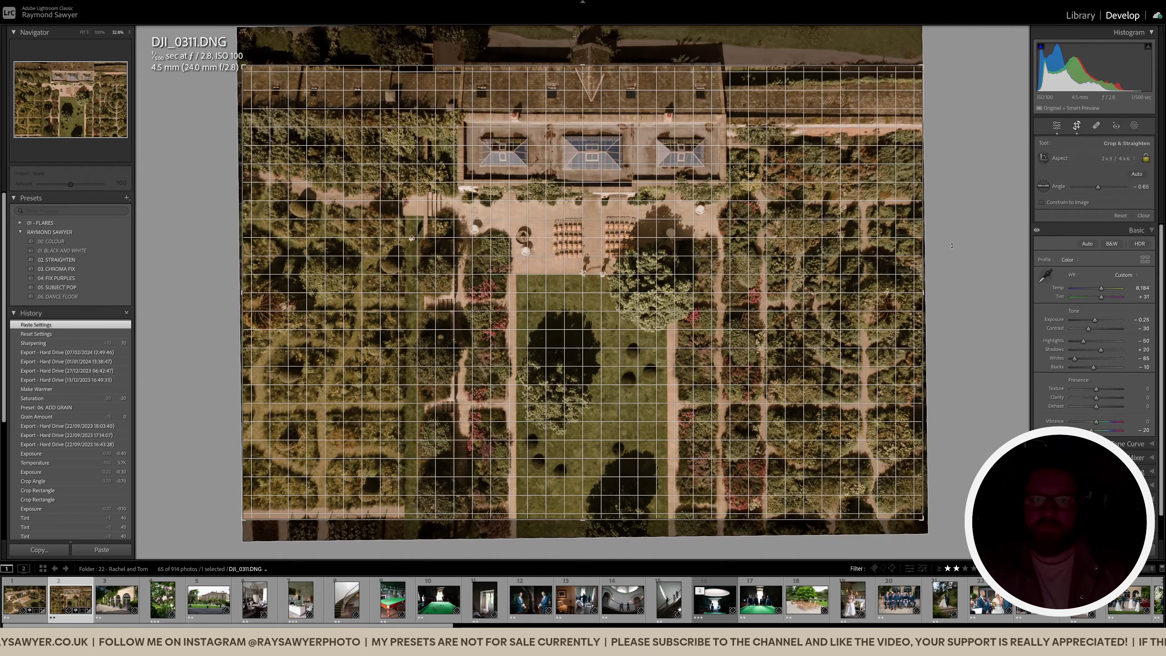
drag(727, 257, 726, 294)
key(r)
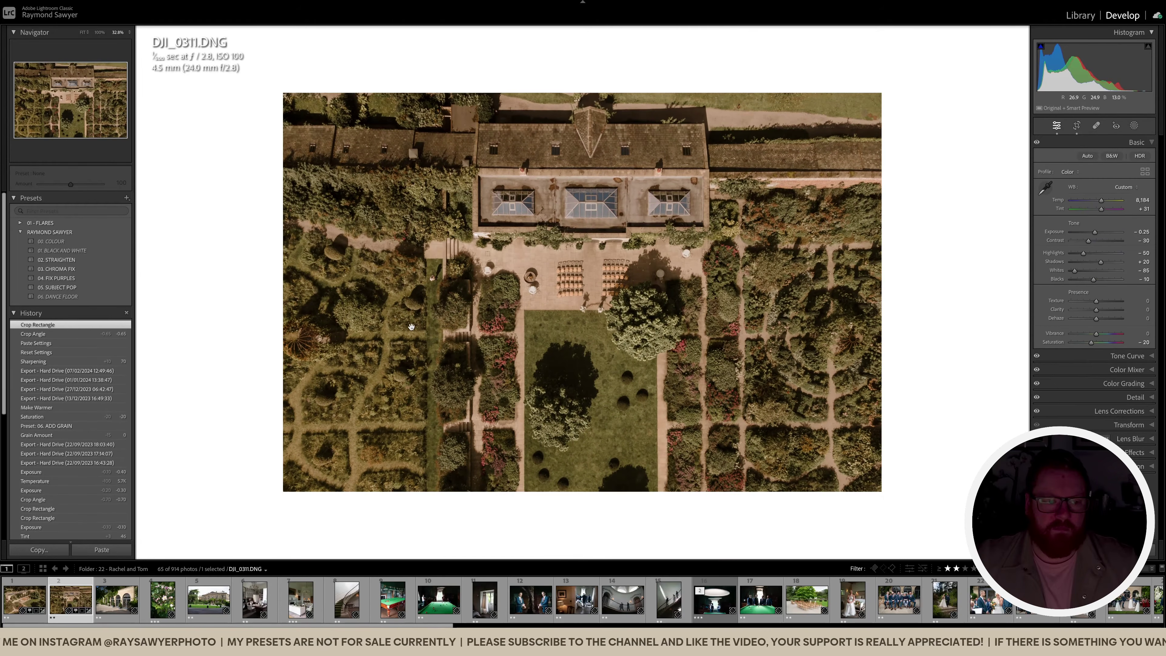
Set the overhead garden photo's temperature to 7,236, tint to +45 and exposure to −0.35
click(283, 346)
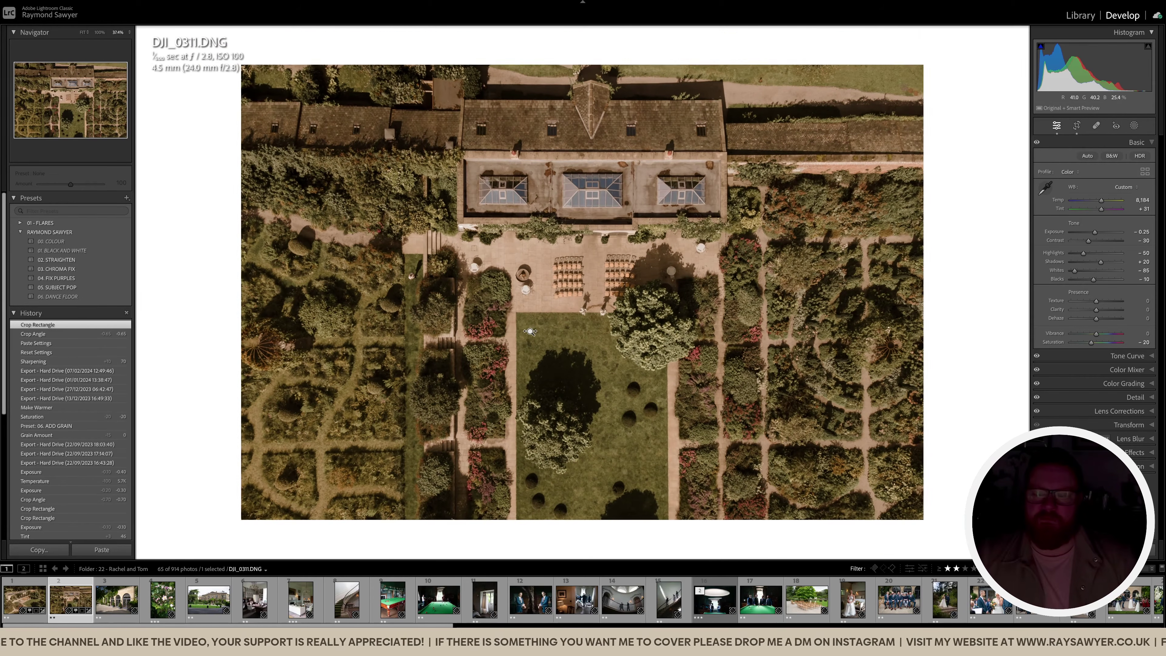
drag(1103, 203, 1096, 203)
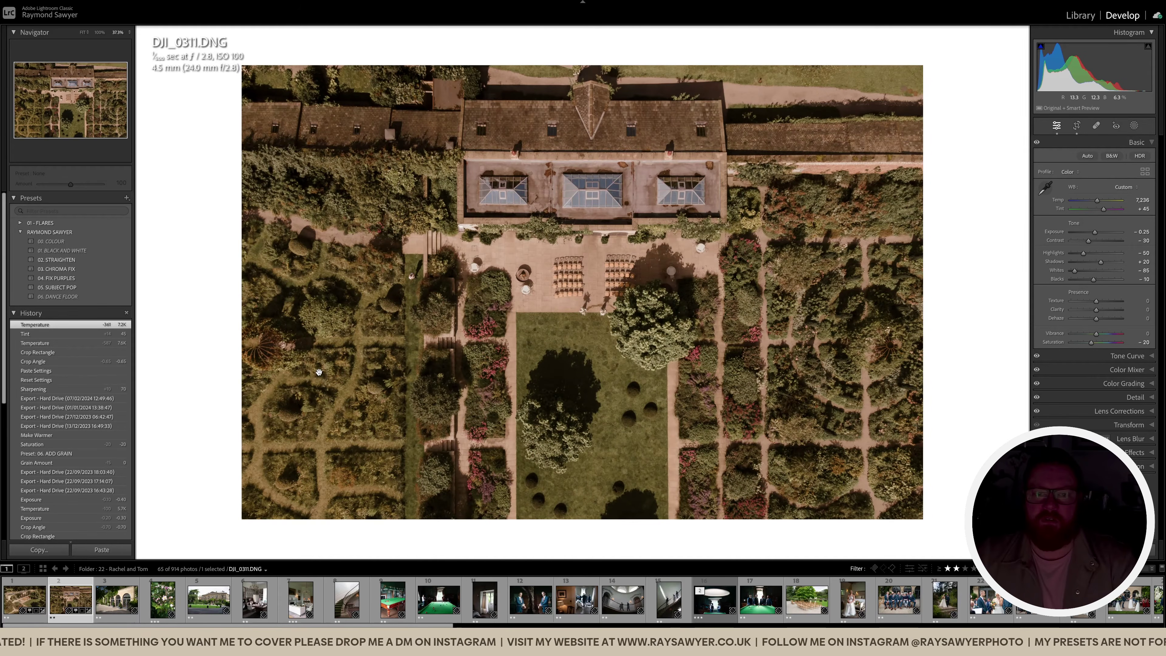
key(minus)
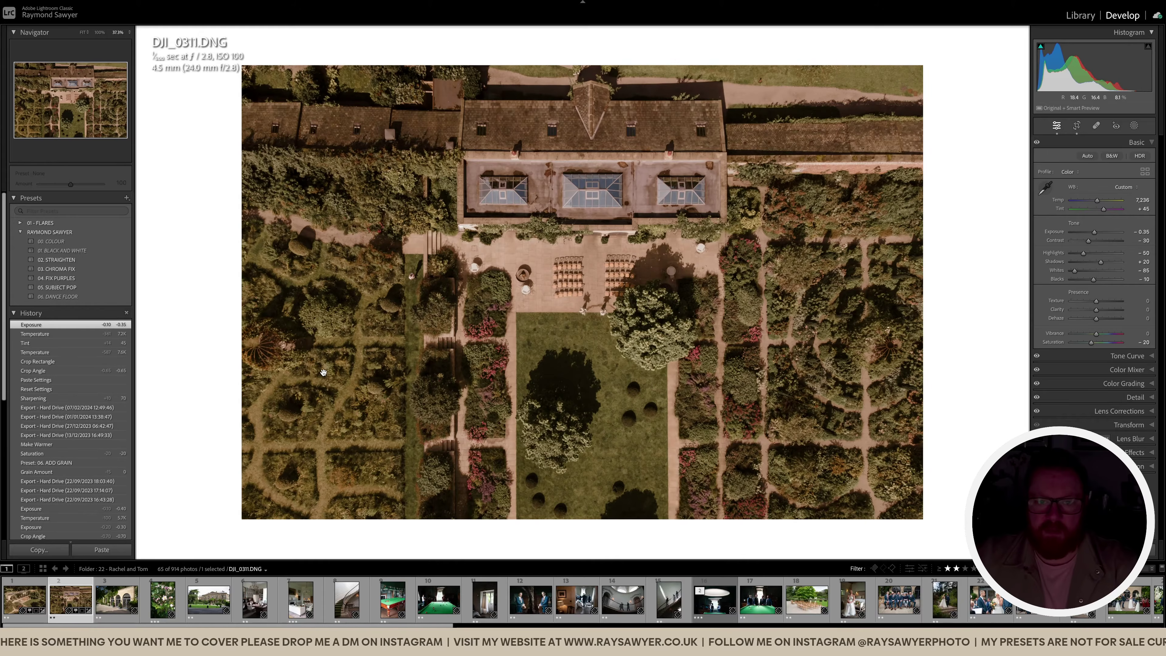
key(ctrl+minus)
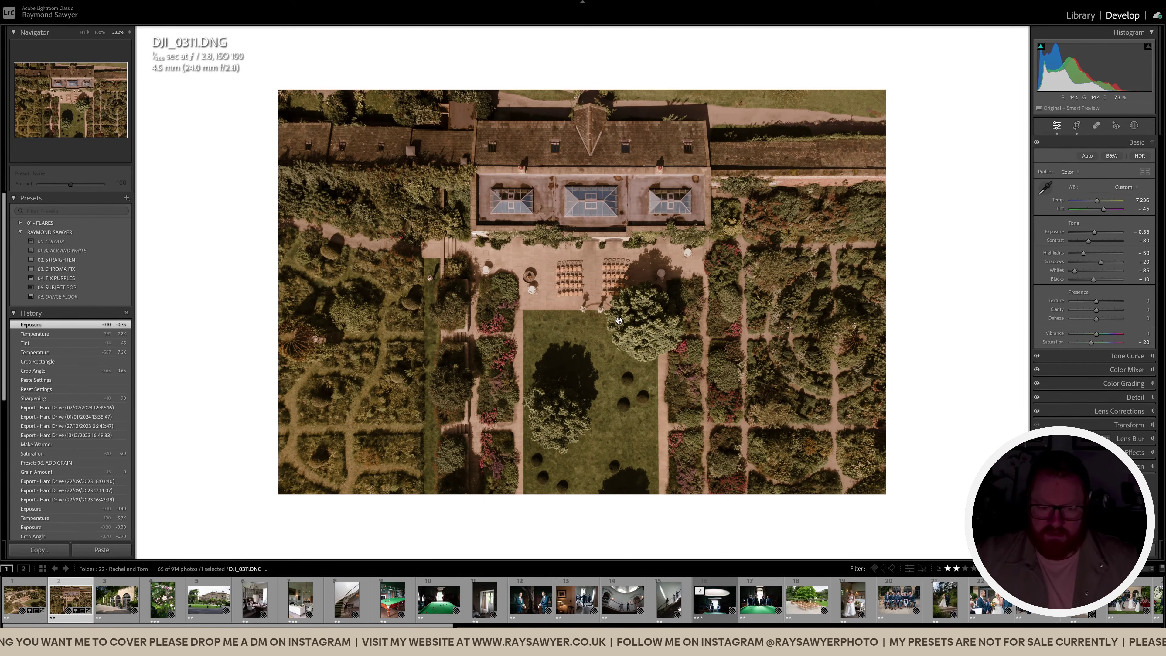
Return to DJI_0308.DNG, slightly adjust its crop, and set the temperature to 7,395 and the exposure to −0.45
key(Left)
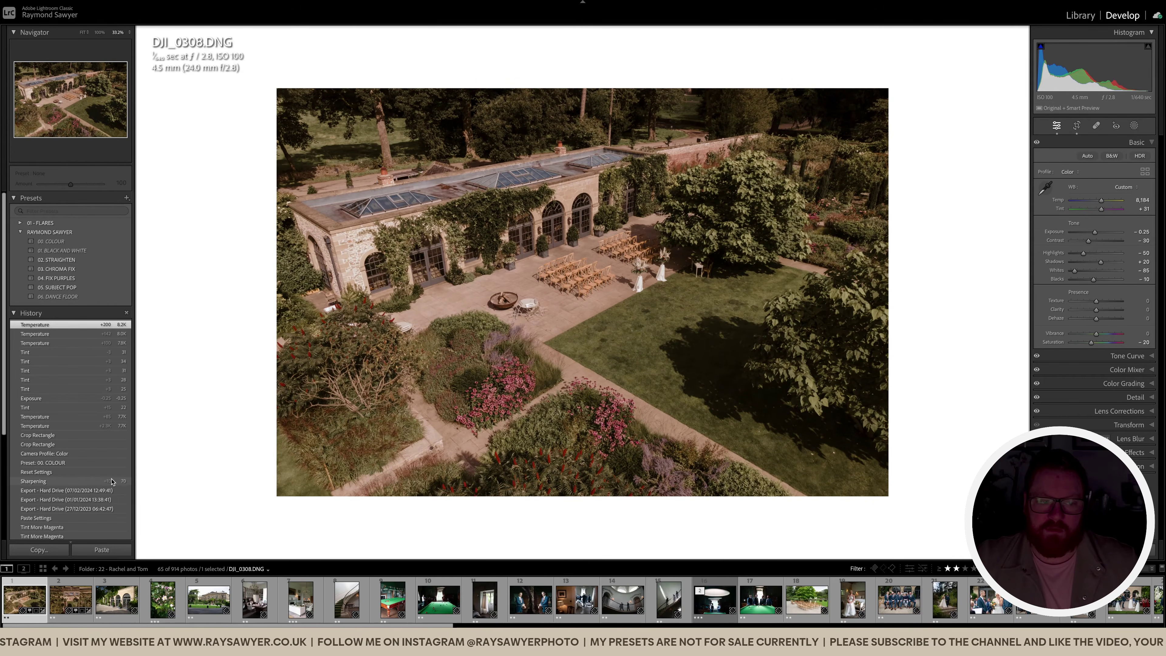
key(r)
key(r)
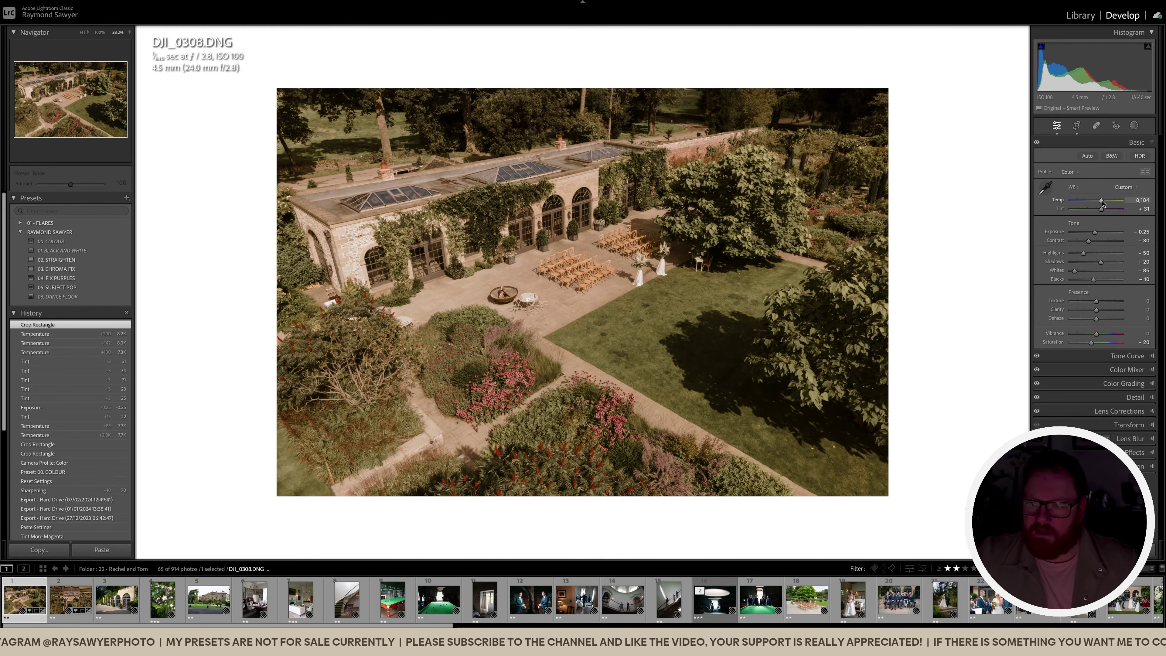
drag(1101, 202, 1095, 234)
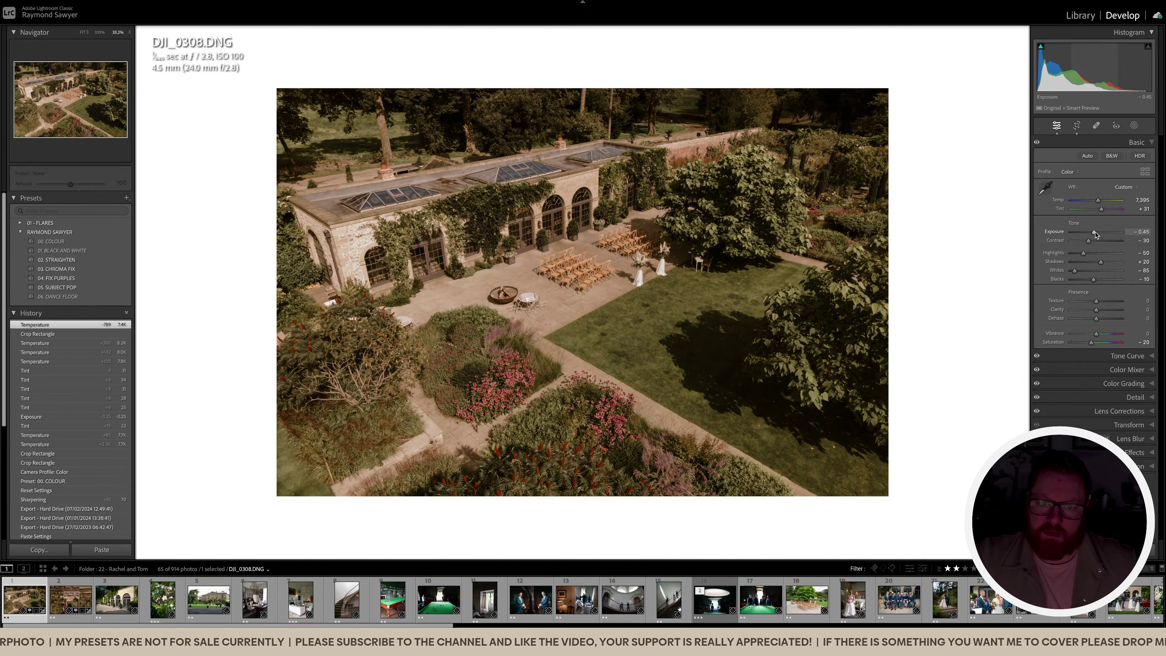
Select every photo in the grid from SAW02116.ARW through the last one, with ratings shown under the thumbnails
click(111, 607)
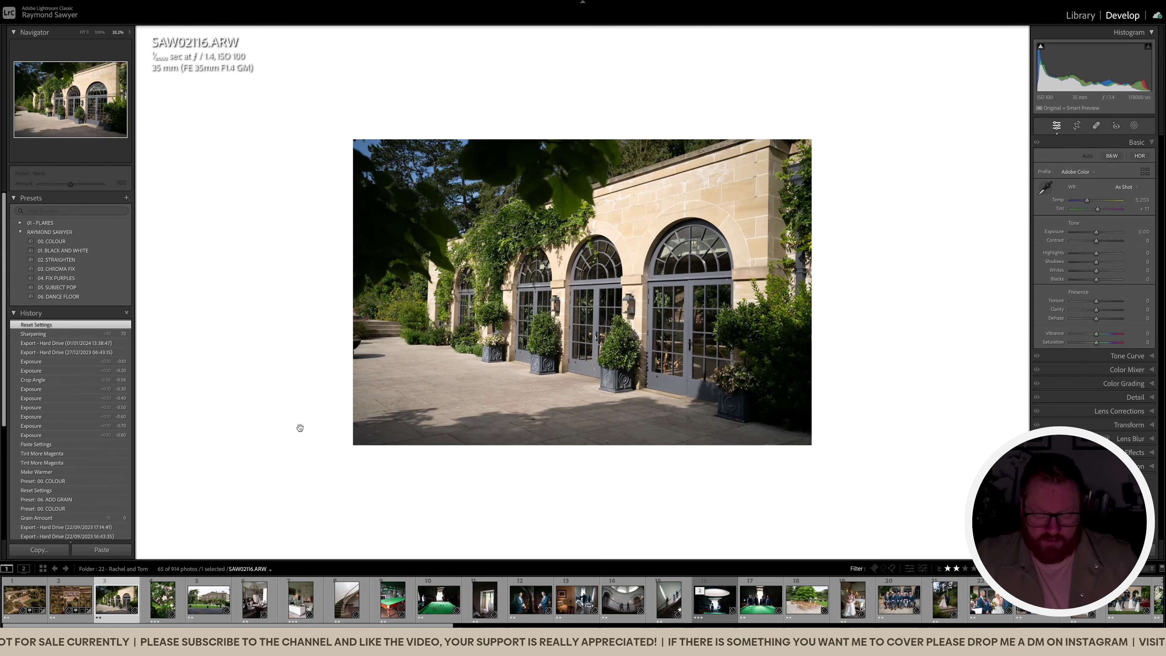
key(g)
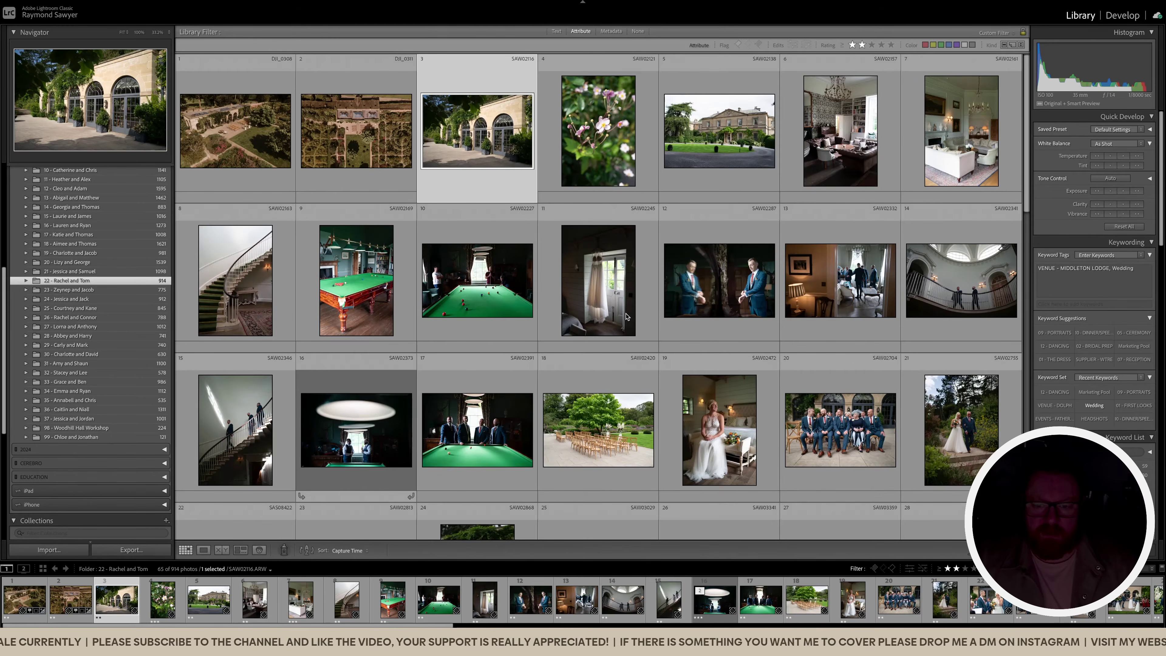
scroll(626, 317, down, 5)
key(shift+End)
key(j)
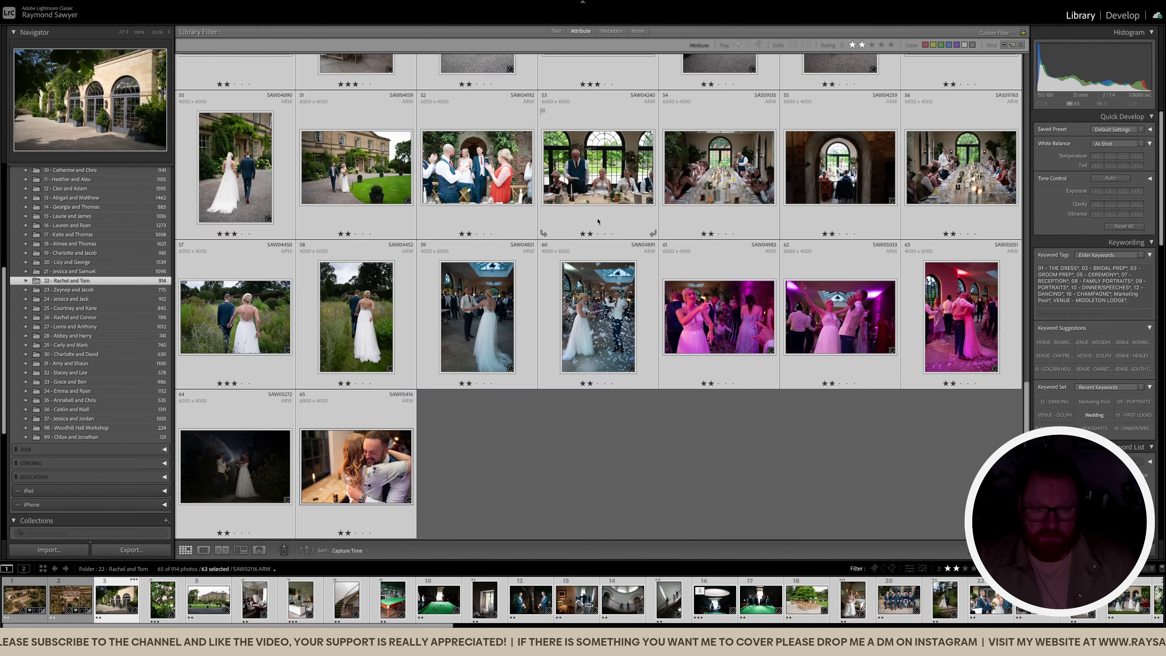
Make the couple's portrait SAW04022.ARW the lead photo of the selection, open it for developing and apply the 00. COLOUR preset
scroll(324, 317, up, 3)
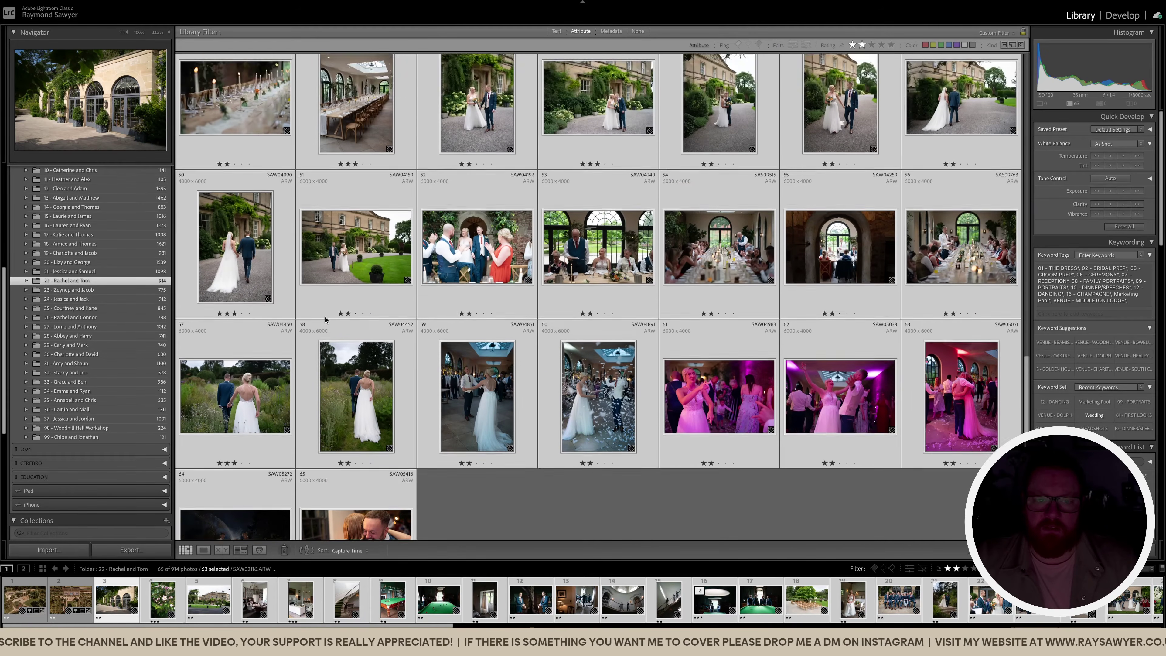
scroll(333, 315, up, 2)
click(840, 258)
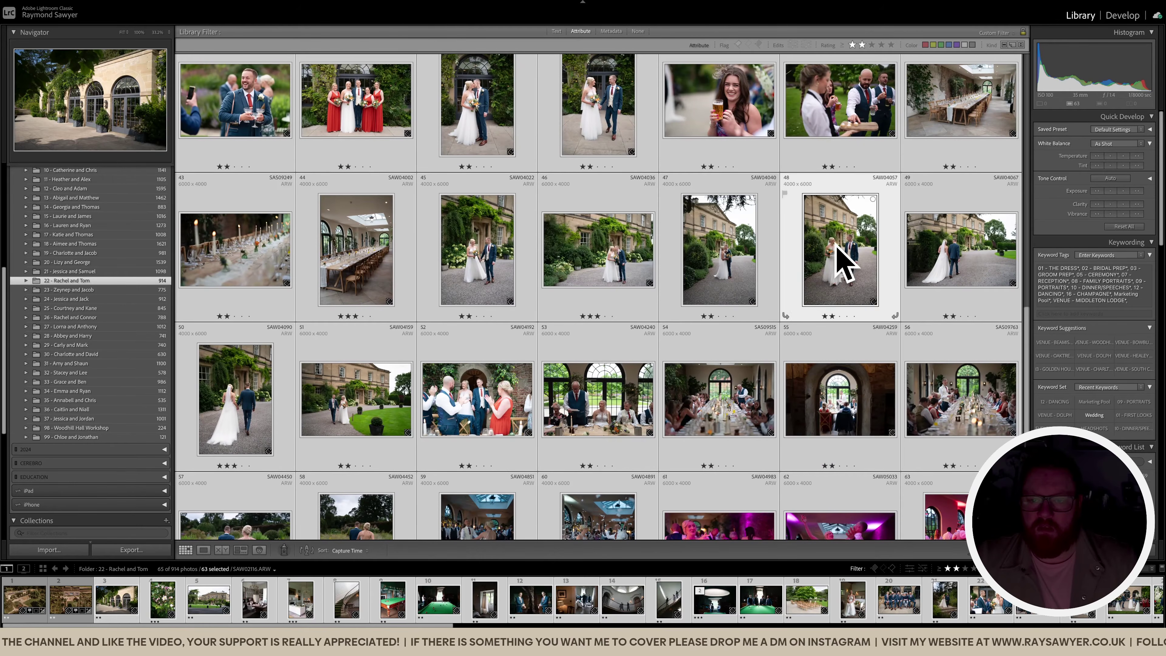
click(497, 245)
double_click(497, 244)
key(d)
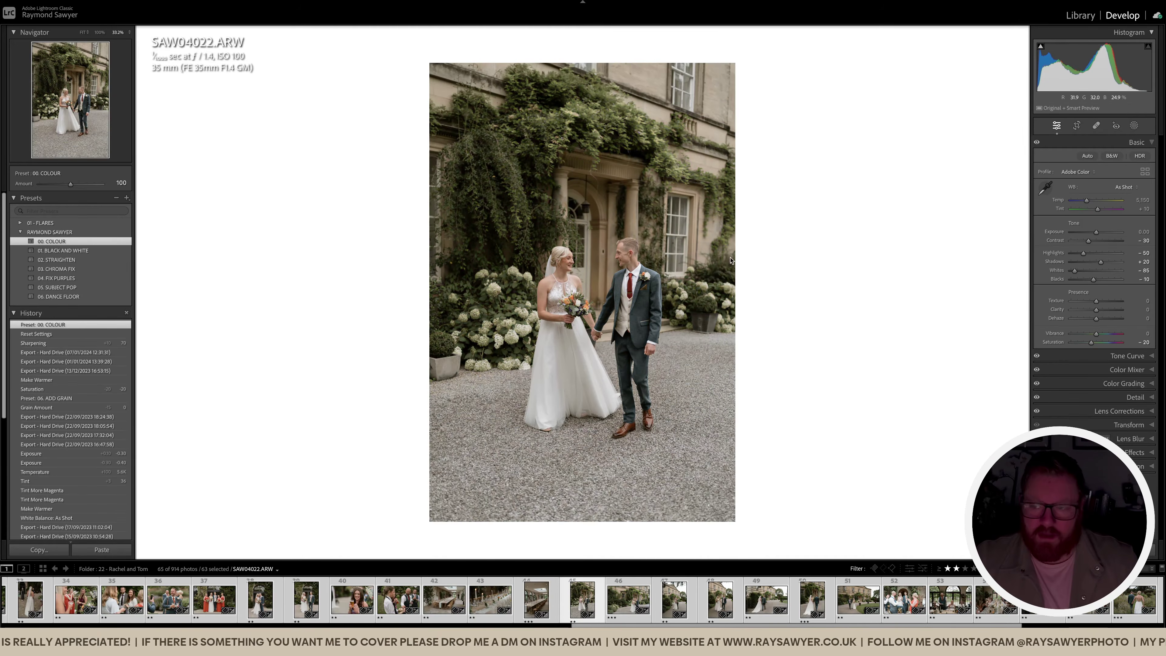
Make all selected photos warmer and shift their tint toward magenta, three increments each, and clear the selection
key(e)
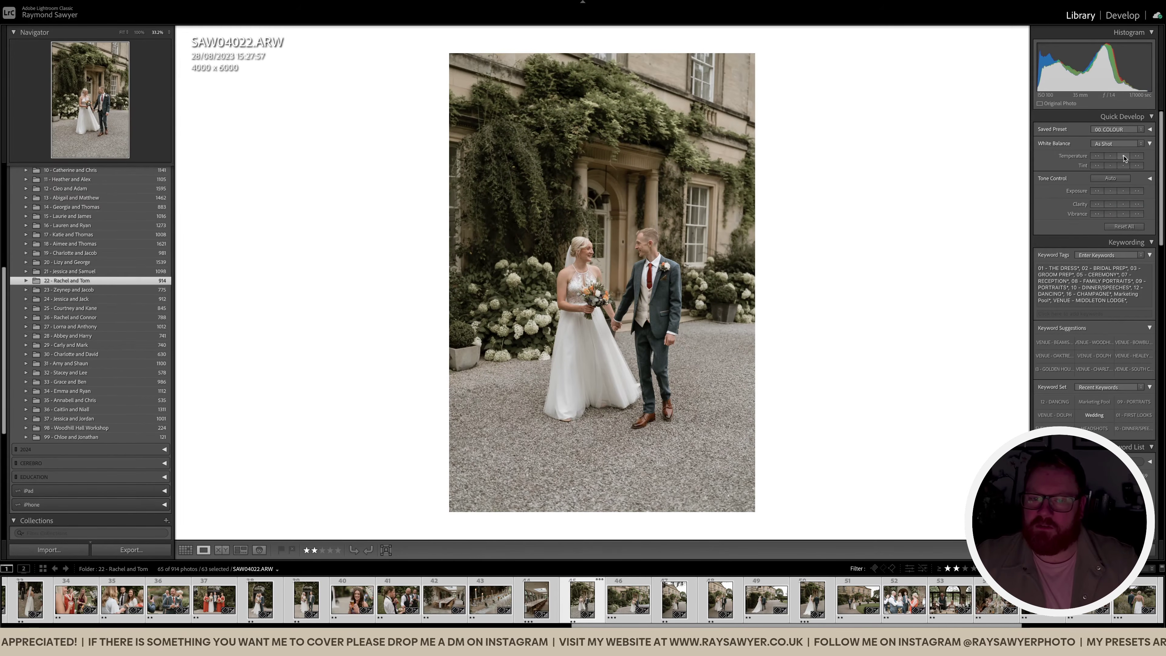
click(1126, 156)
click(1137, 166)
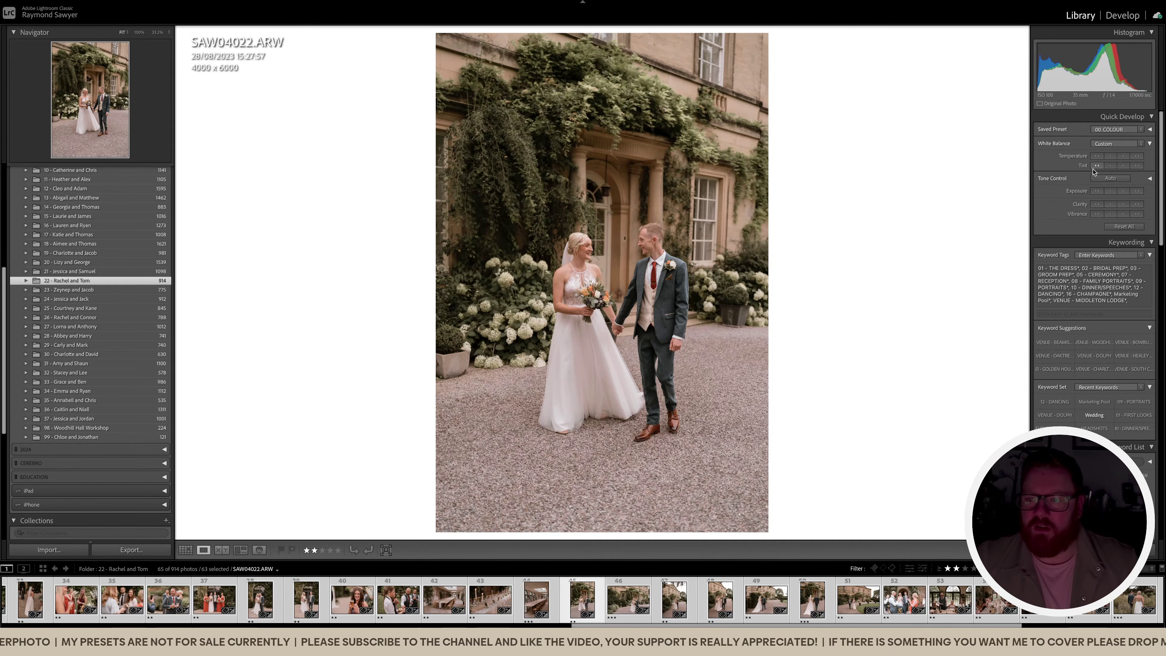
click(1123, 159)
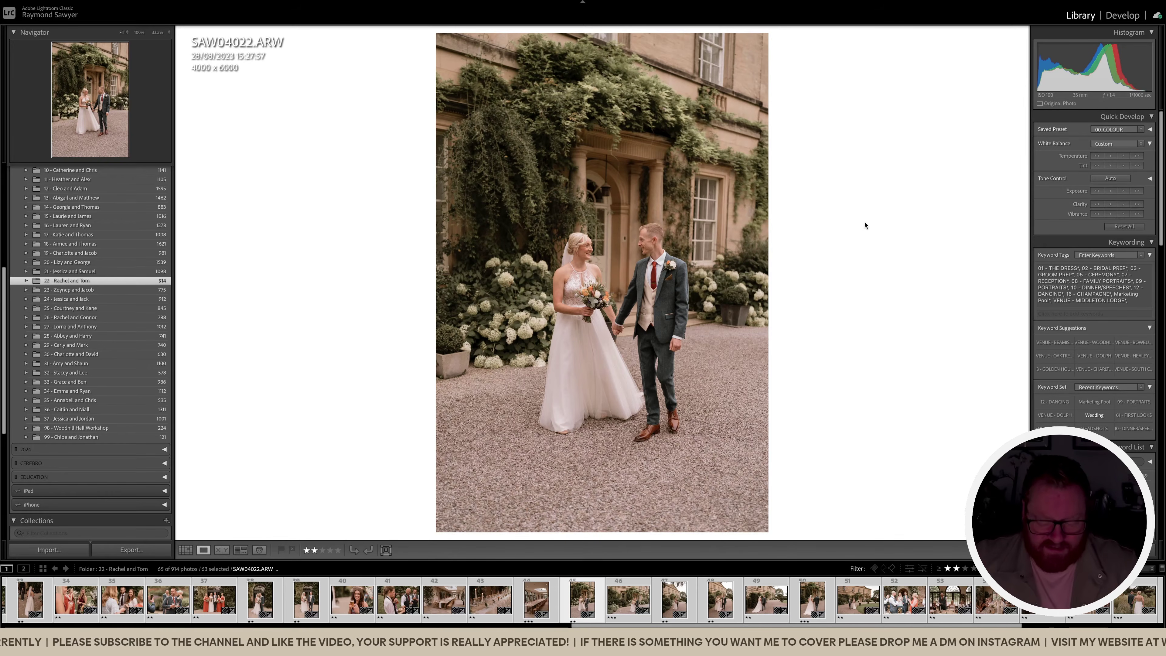
key(ctrl+d)
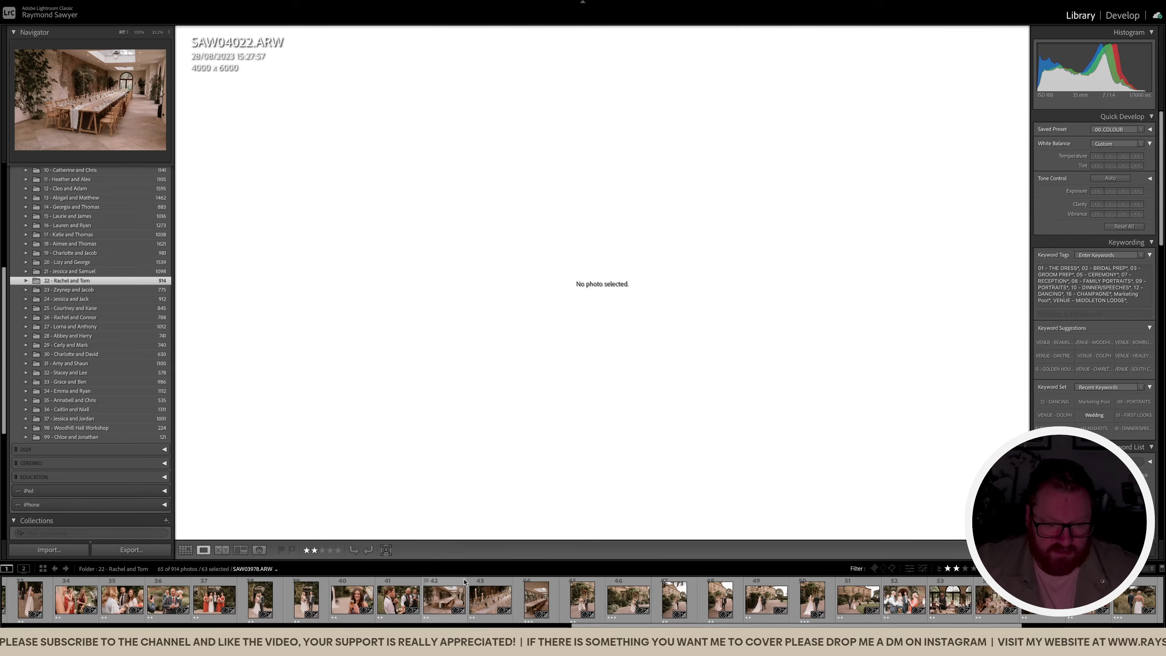
Review the colour consistency of the batch-edited photos across the grid and examine the orangery photo SAW02116.ARW enlarged
key(g)
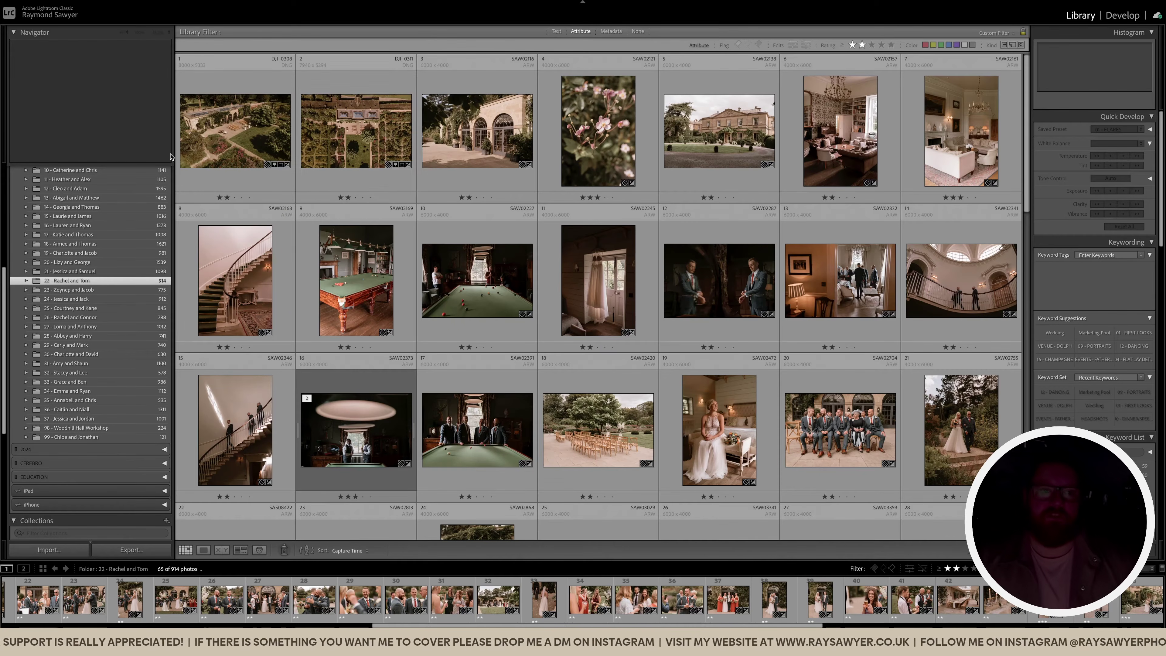
click(507, 137)
scroll(509, 159, down, 15)
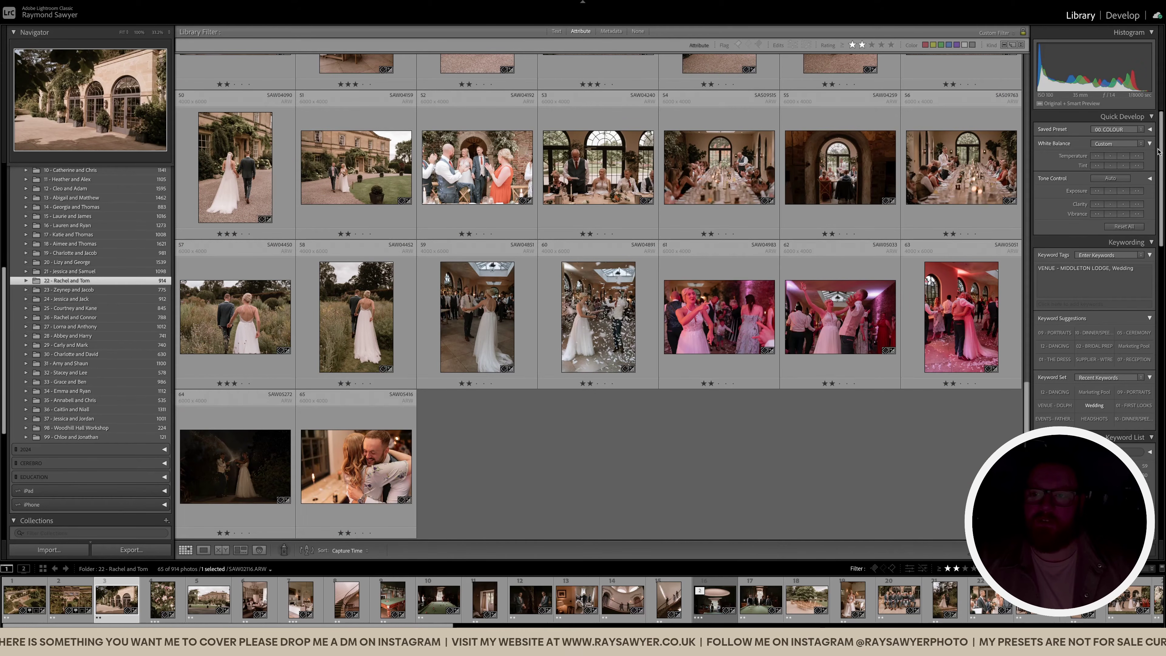
scroll(611, 312, up, 10)
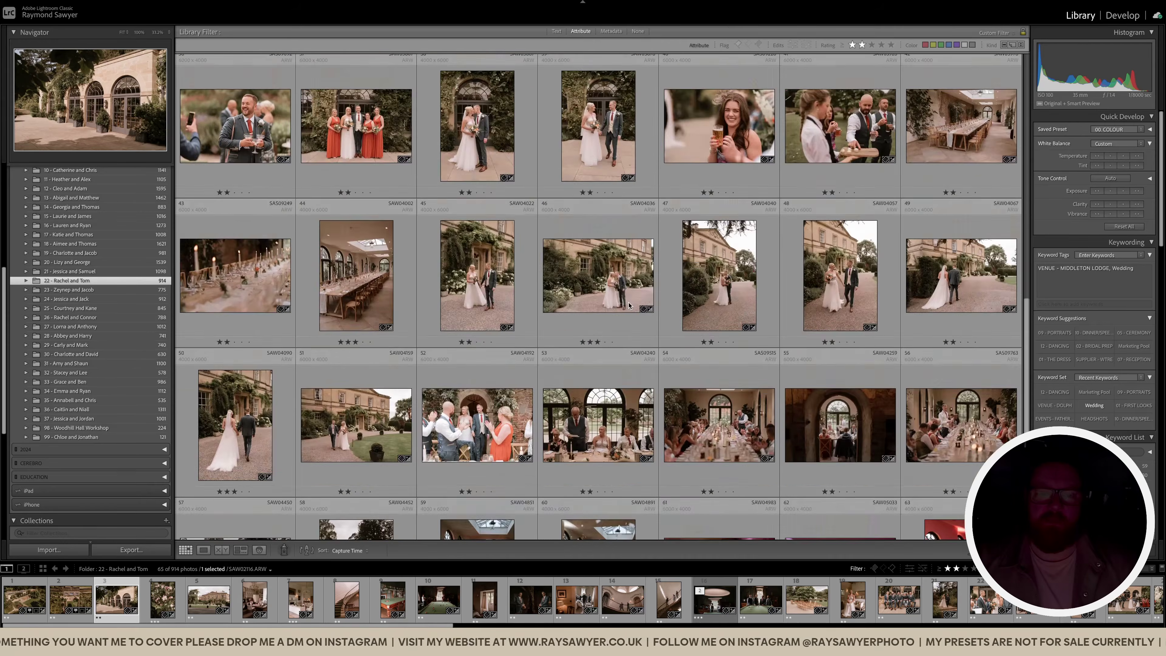
scroll(632, 297, up, 4)
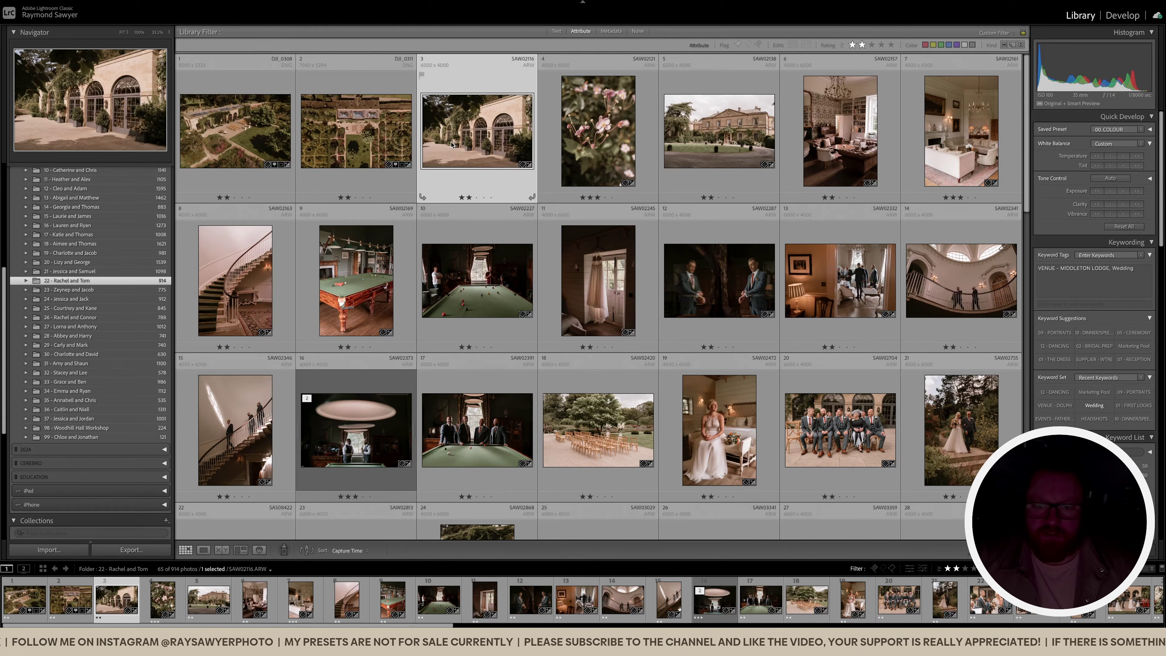
double_click(477, 137)
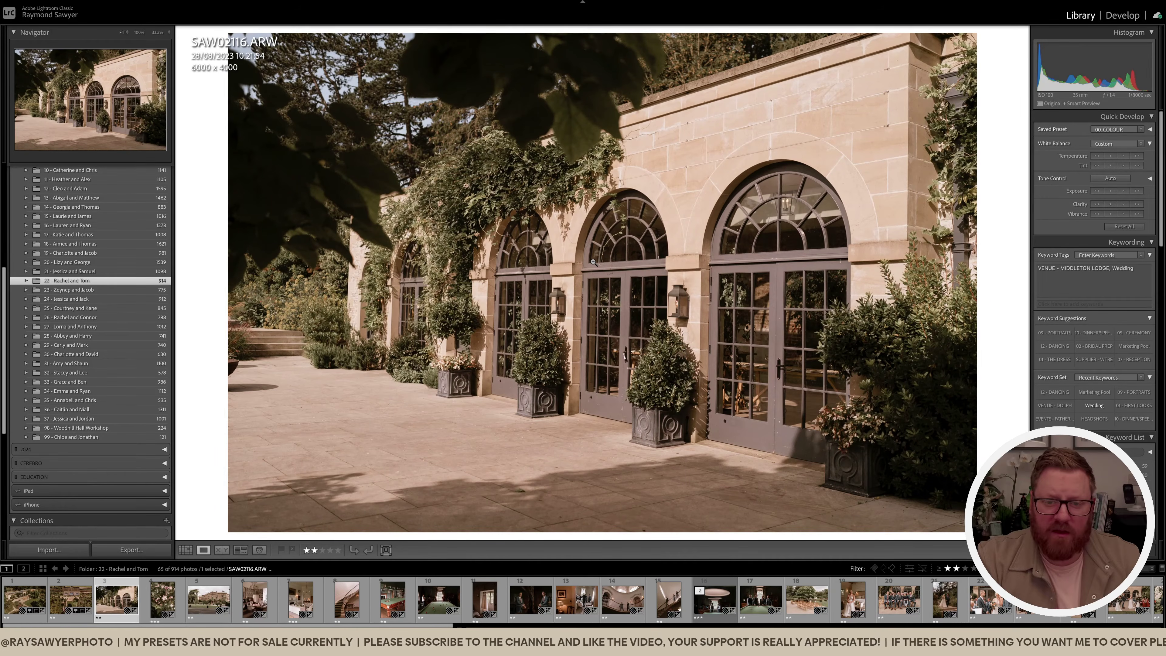
click(593, 262)
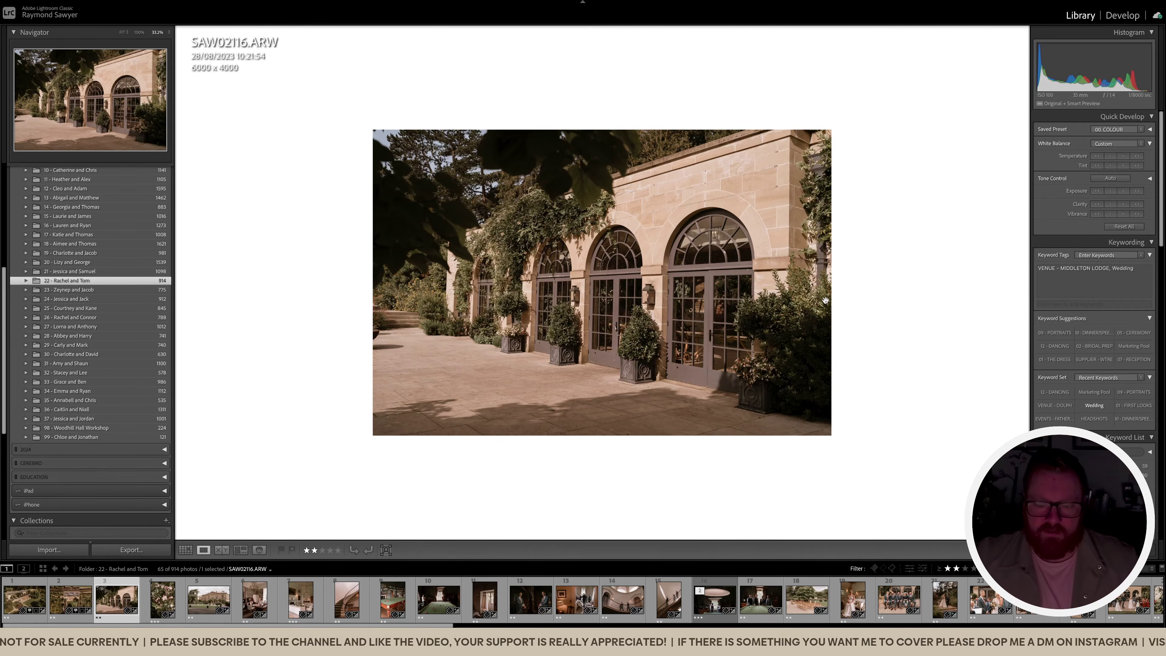
Straighten SAW02116.ARW to a crop angle of −1.00 and reposition its crop slightly
key(r)
drag(987, 342, 987, 335)
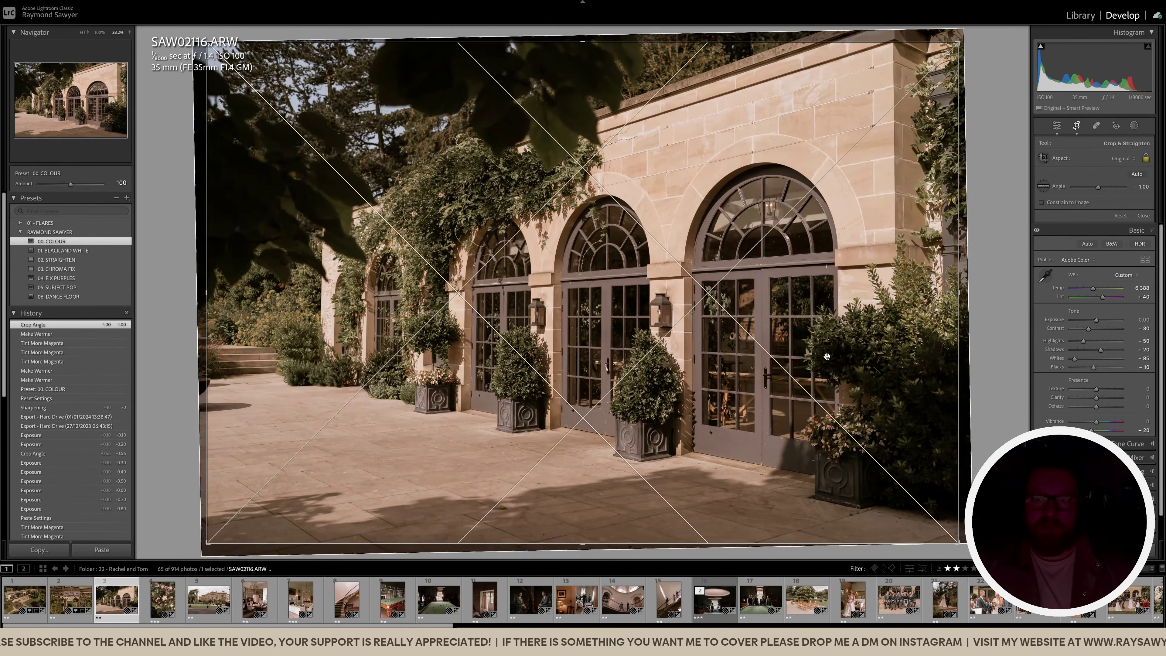
drag(828, 357, 837, 357)
drag(201, 404, 212, 398)
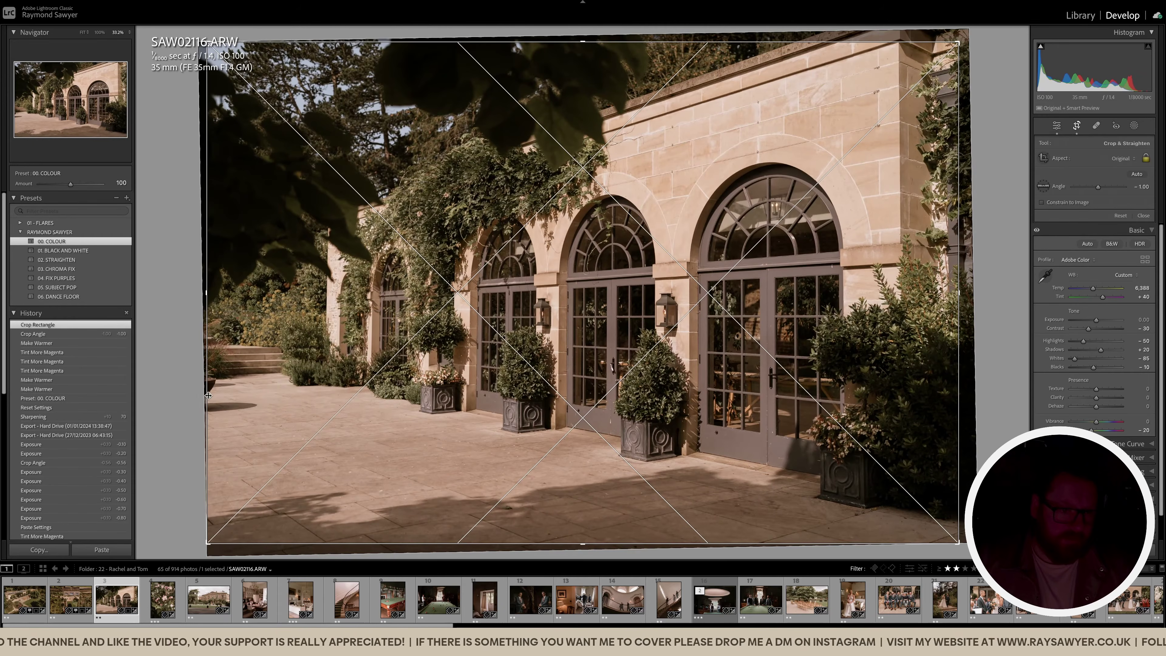
drag(405, 411, 405, 421)
key(r)
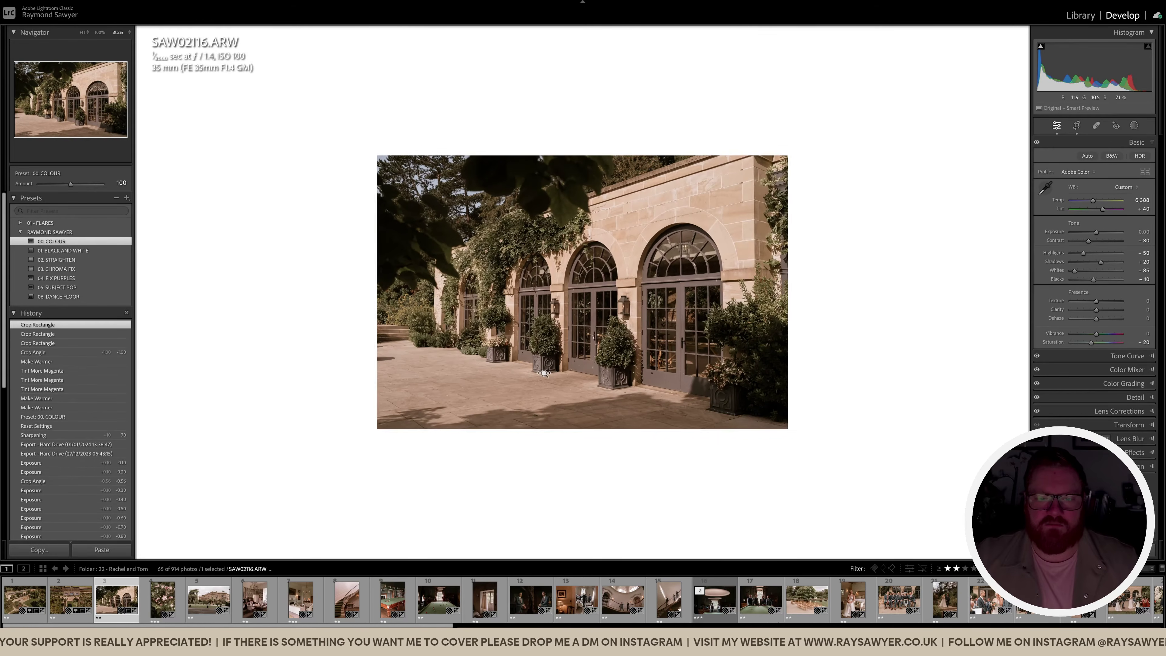
Set the exposure of SAW02116.ARW to −0.30 and compare it with the unedited version
key(minus)
key(minus)
key(minus)
key(backslash)
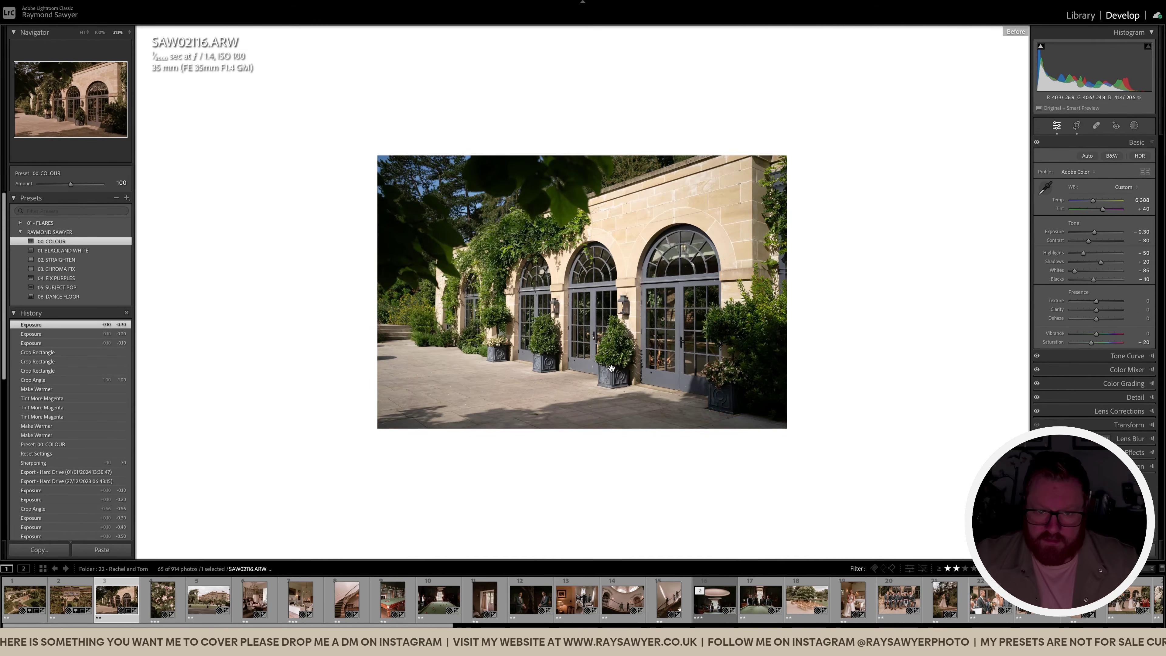
key(backslash)
key(backslash)
key(backslash)
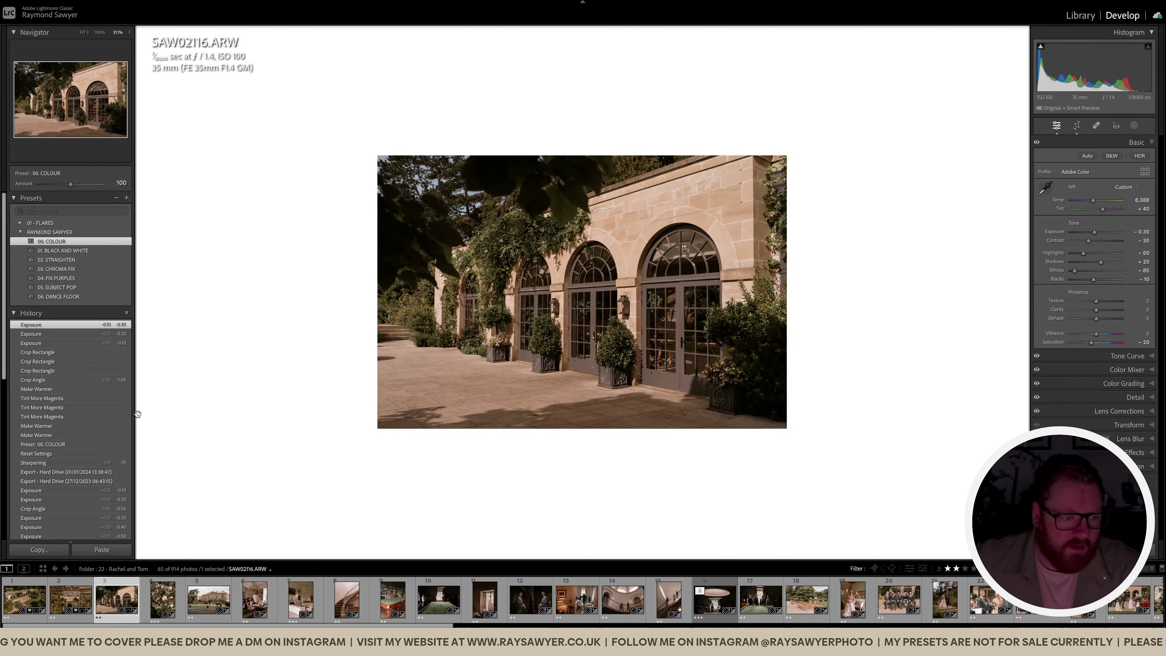
Try a dark grey background around the photo, examine it at different zoom levels, and restore the white background
right_click(252, 375)
click(303, 434)
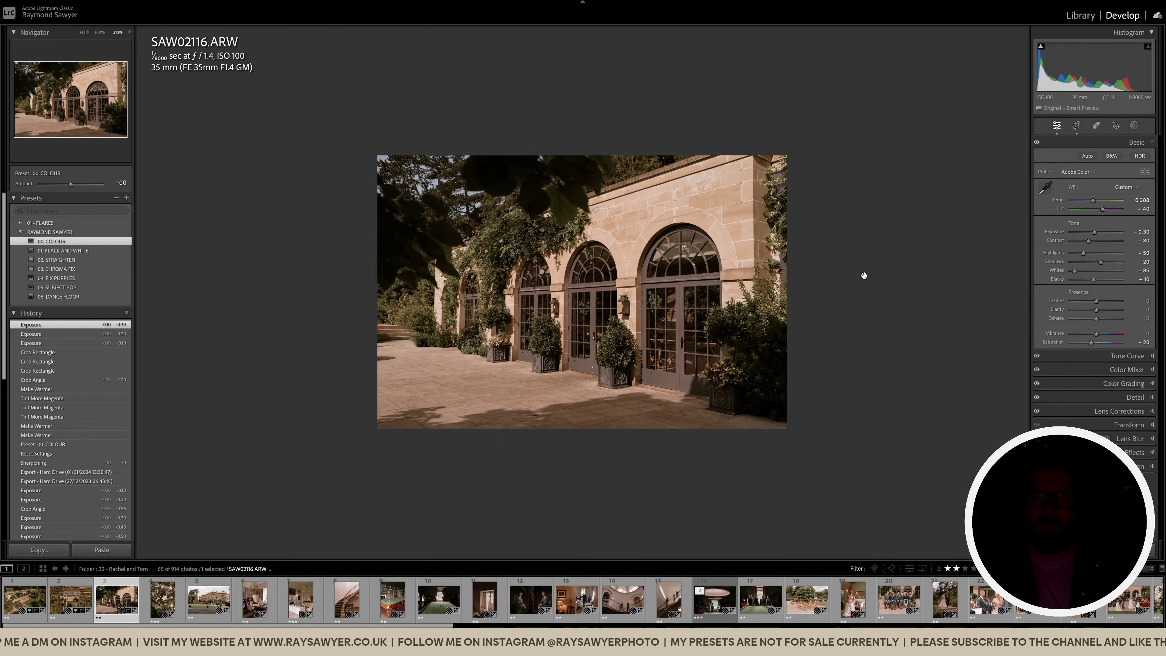
click(596, 283)
click(594, 284)
click(467, 294)
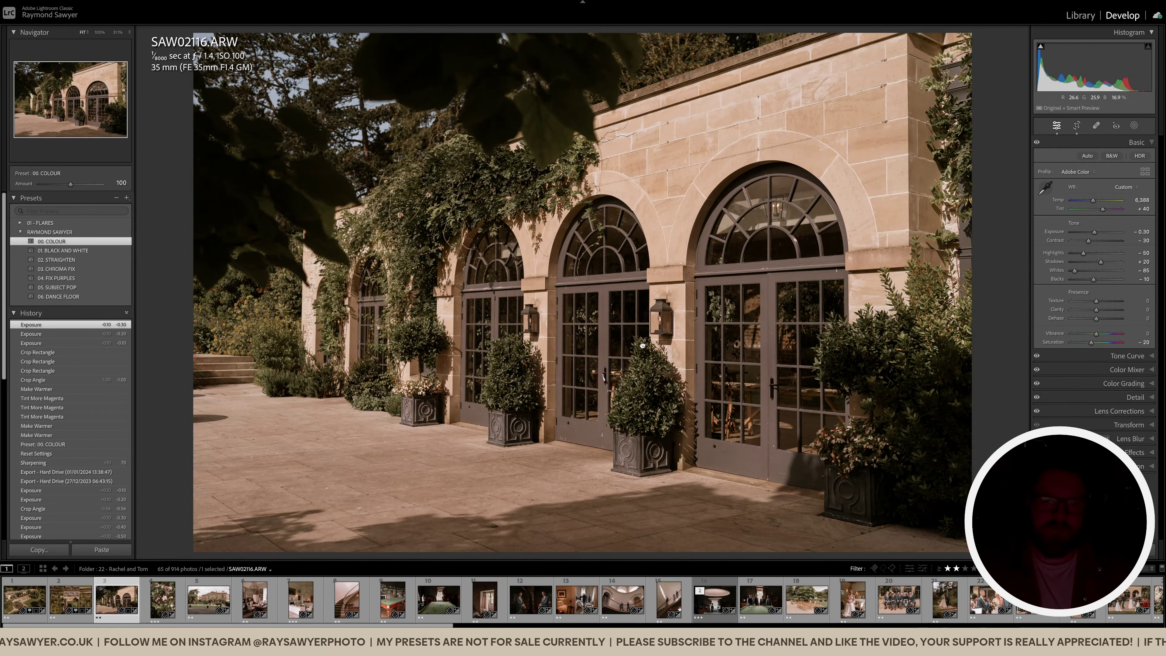
click(642, 344)
right_click(847, 301)
click(815, 336)
Set the exposure of the flower photo SAW02121.ARW to −0.70
key(Right)
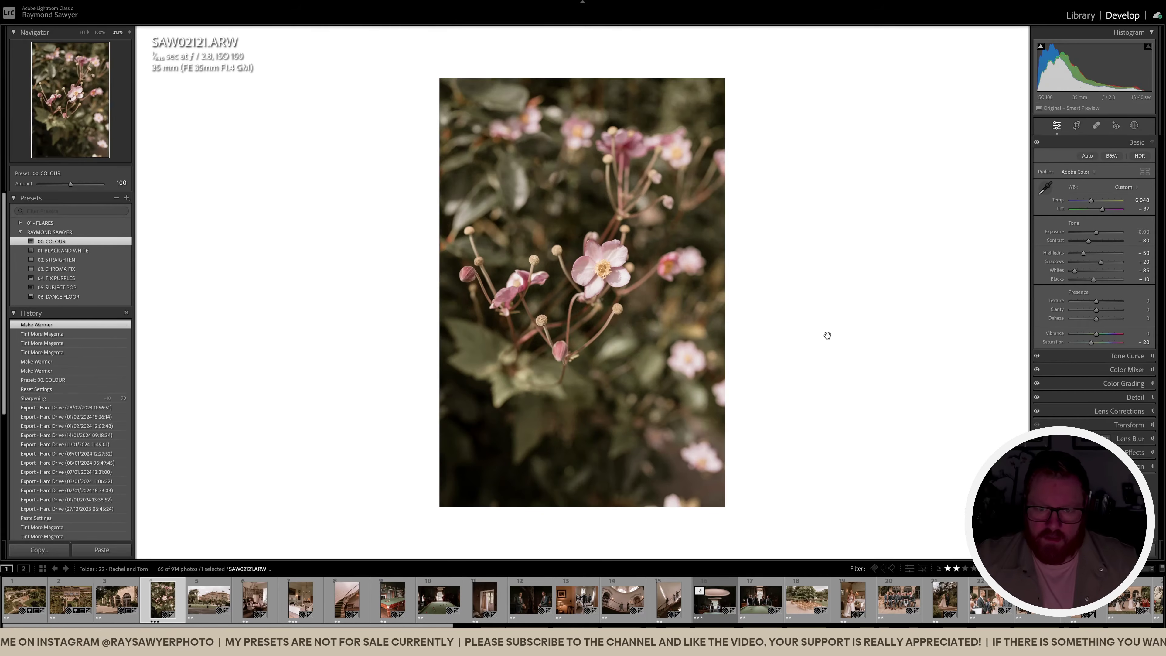
key(minus)
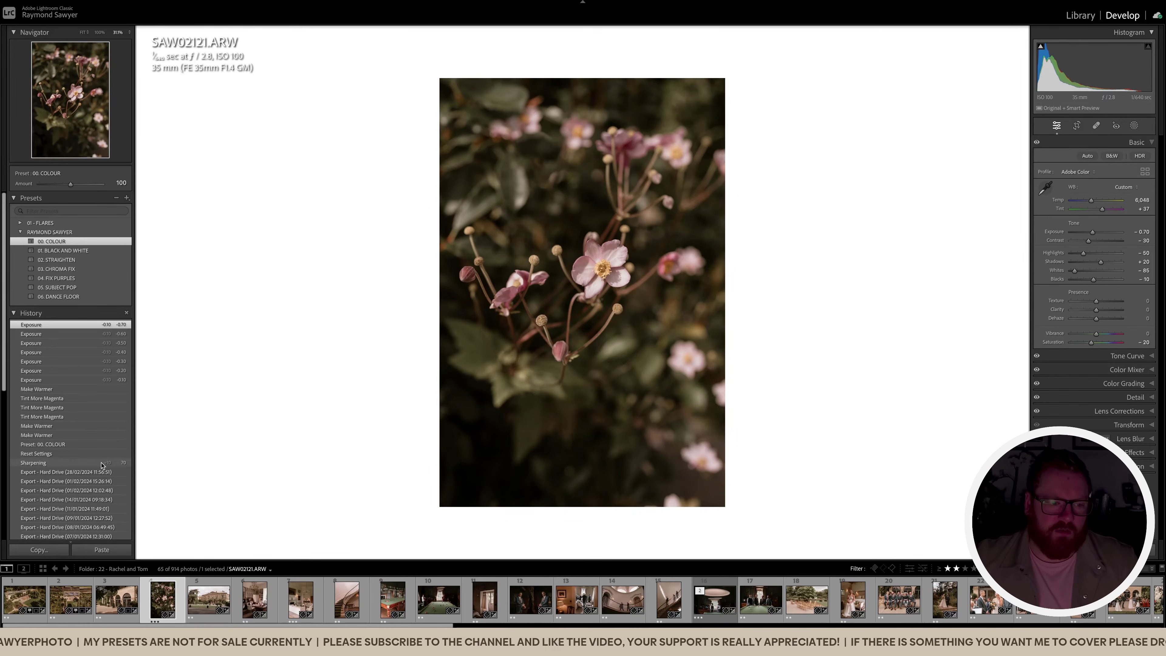
mouse_move(101, 465)
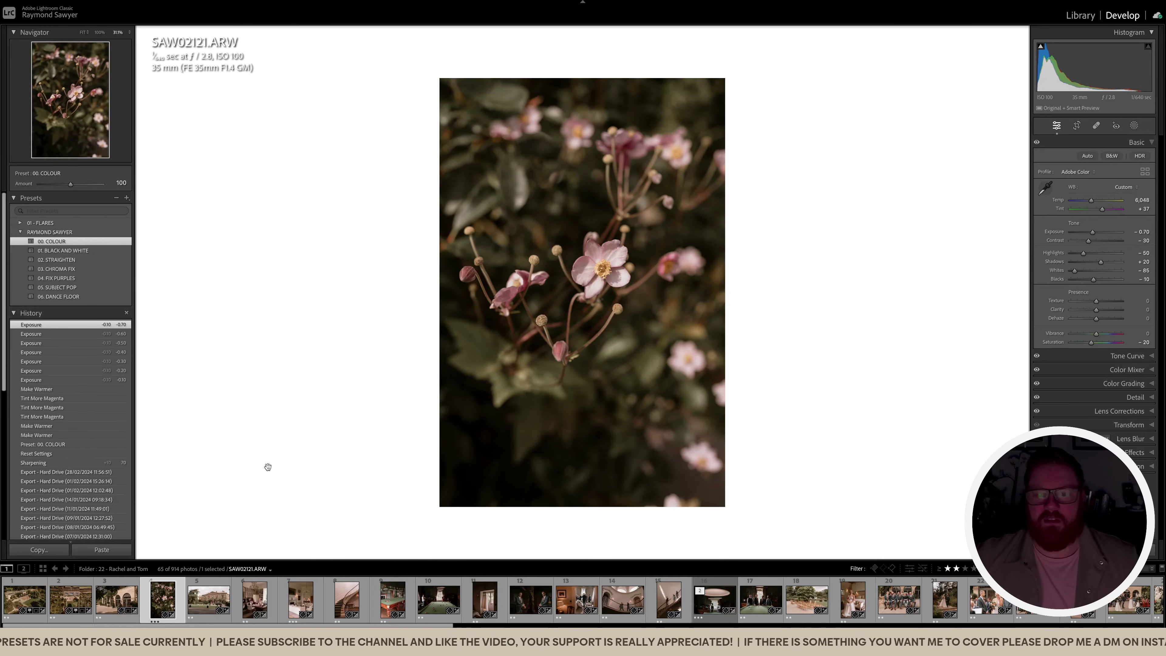
Crop the flower photo slightly tighter and reposition the frame around the central bloom
key(r)
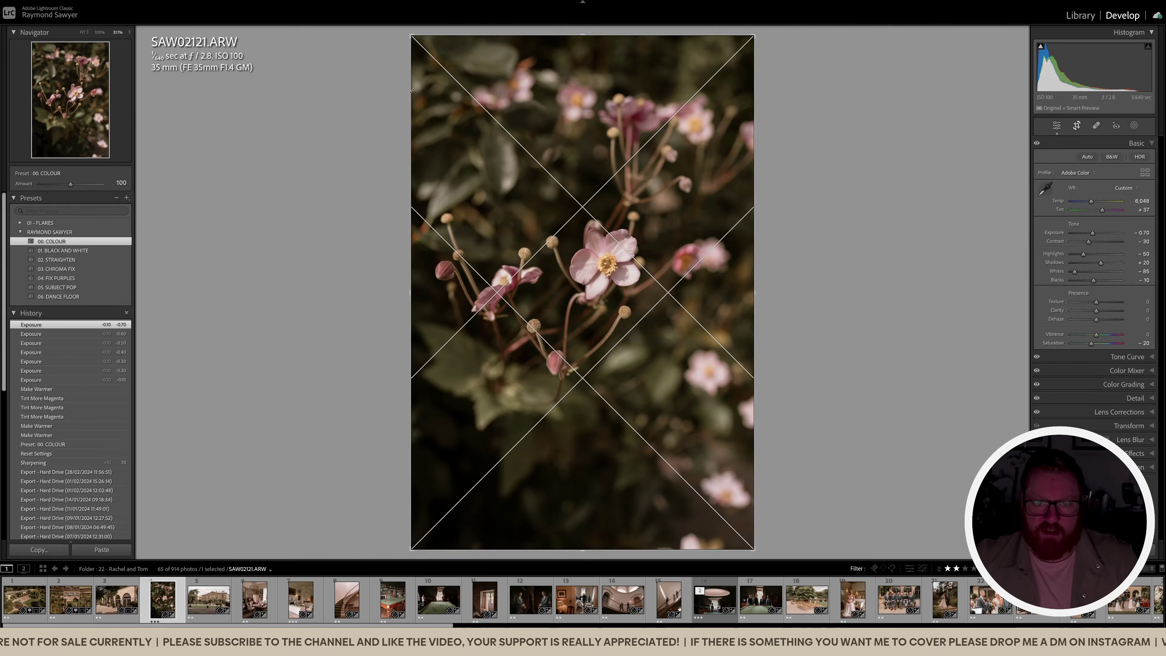
drag(581, 40, 611, 197)
key(Return)
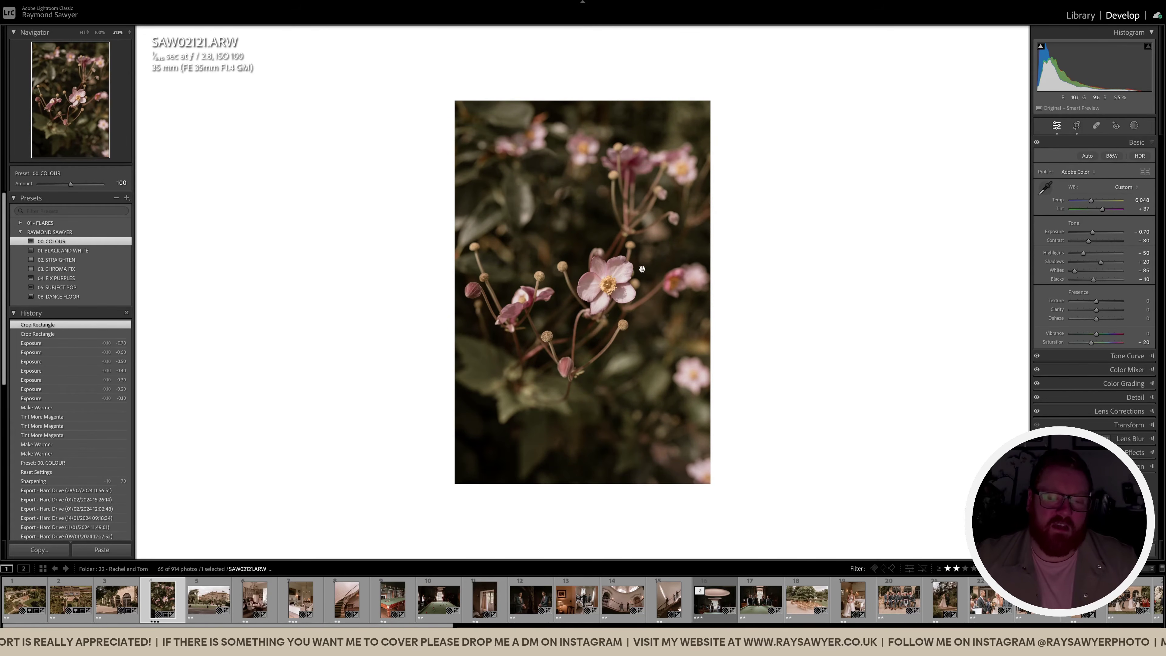
key(r)
key(r)
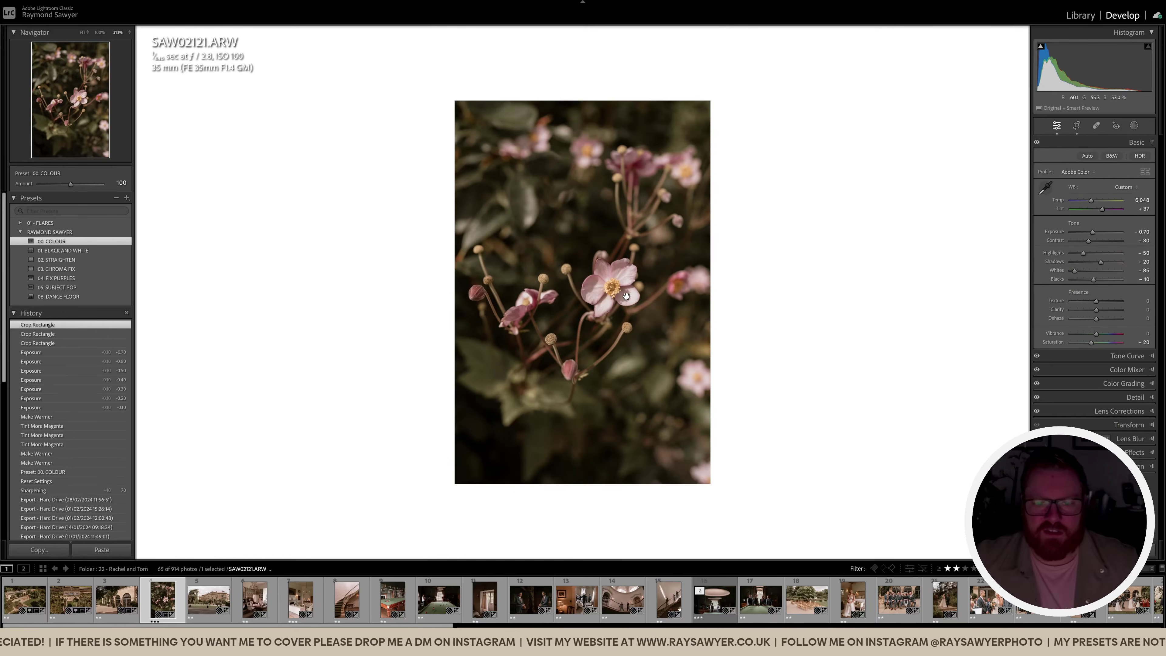
Straighten the house-front photo SAW02138.ARW and brush a Subject Pop mask with 0.30 exposure over the gravel foreground
key(Right)
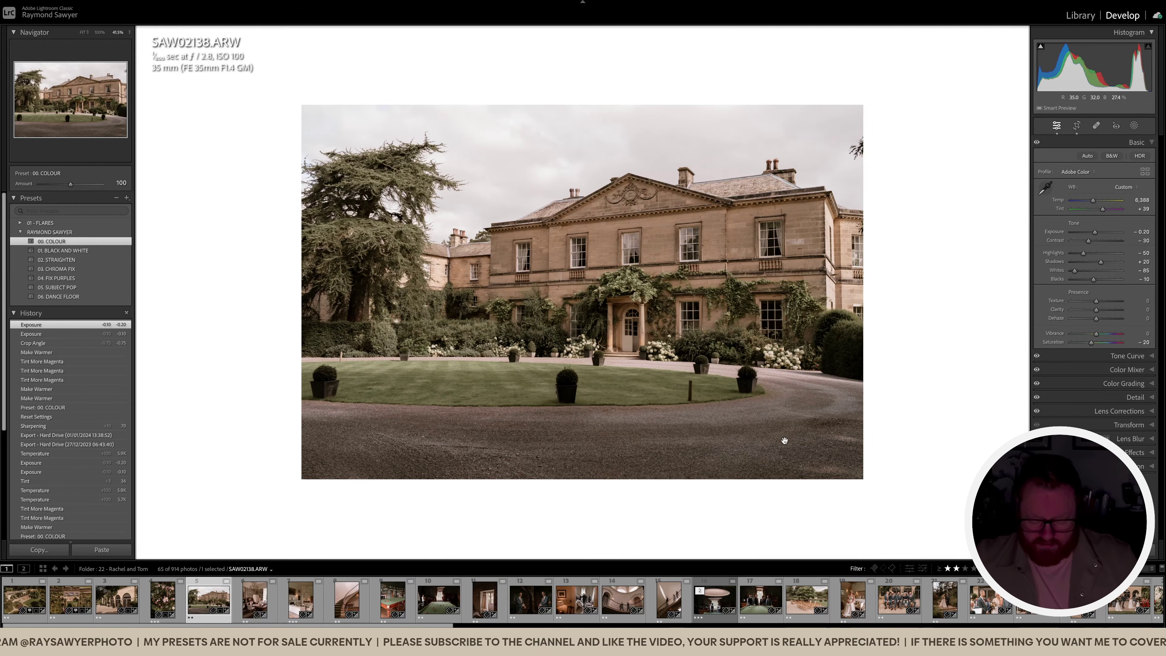
key(k)
mouse_move(822, 420)
mouse_down()
mouse_move(665, 403)
mouse_move(716, 294)
mouse_move(626, 436)
mouse_move(940, 453)
mouse_up()
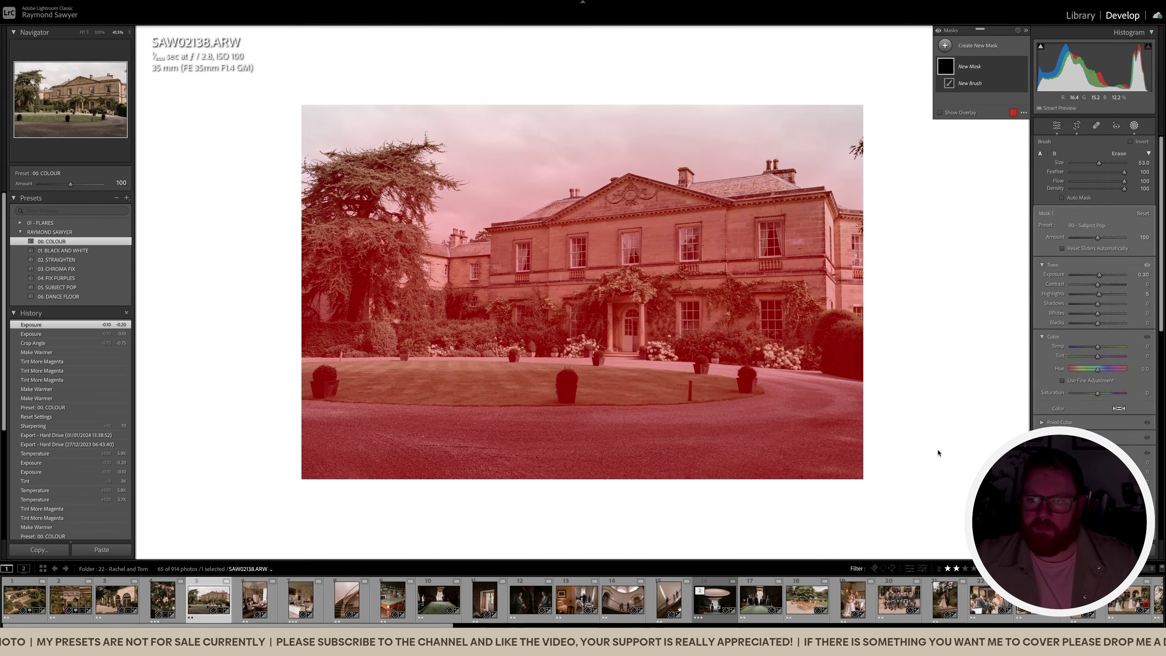
mouse_move(753, 460)
mouse_down()
mouse_move(643, 482)
mouse_move(780, 441)
mouse_up()
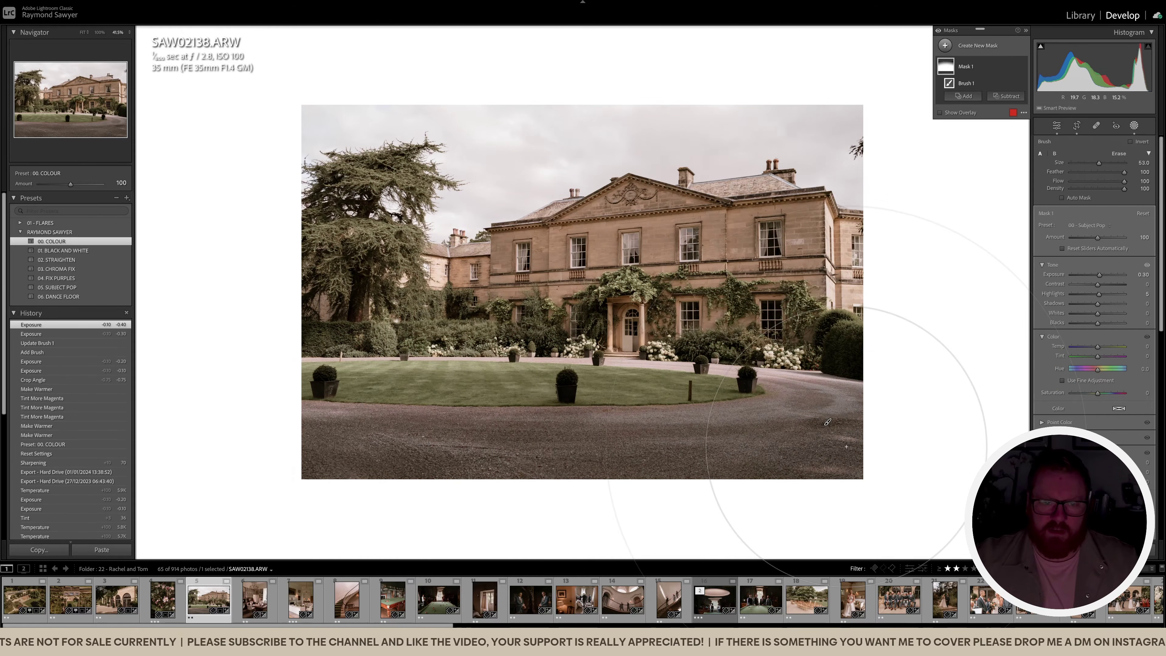
Set the house-front photo's overall exposure to −0.50 and heal away the stray branch at the sky's right edge
key(minus)
key(minus)
key(minus)
key(k)
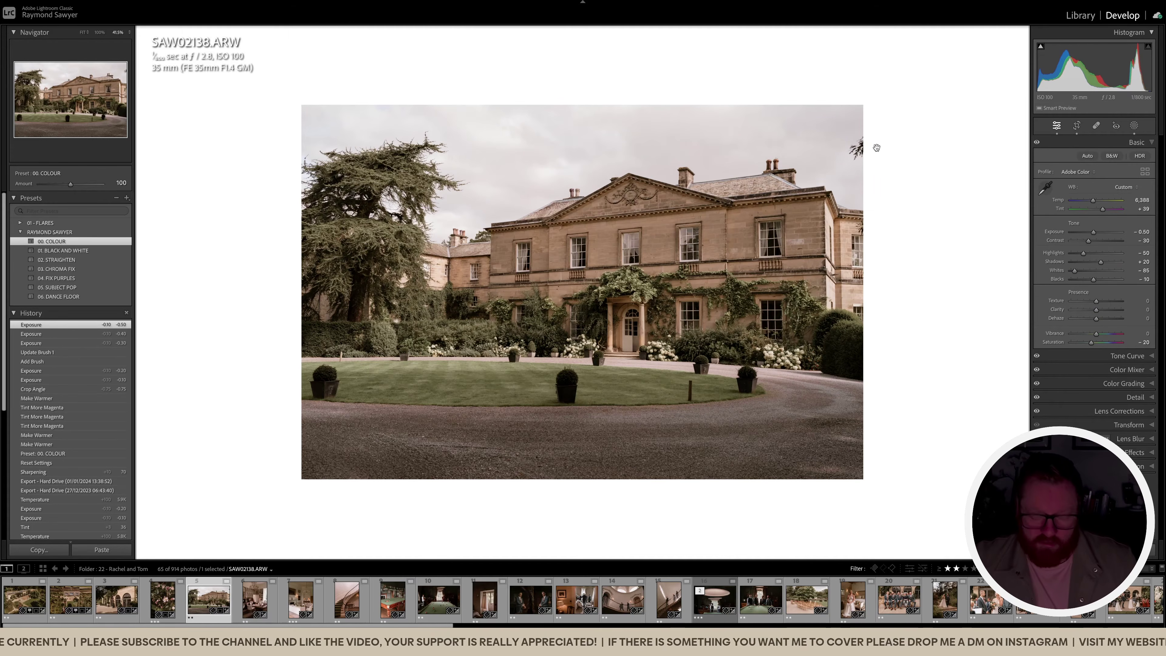
key(q)
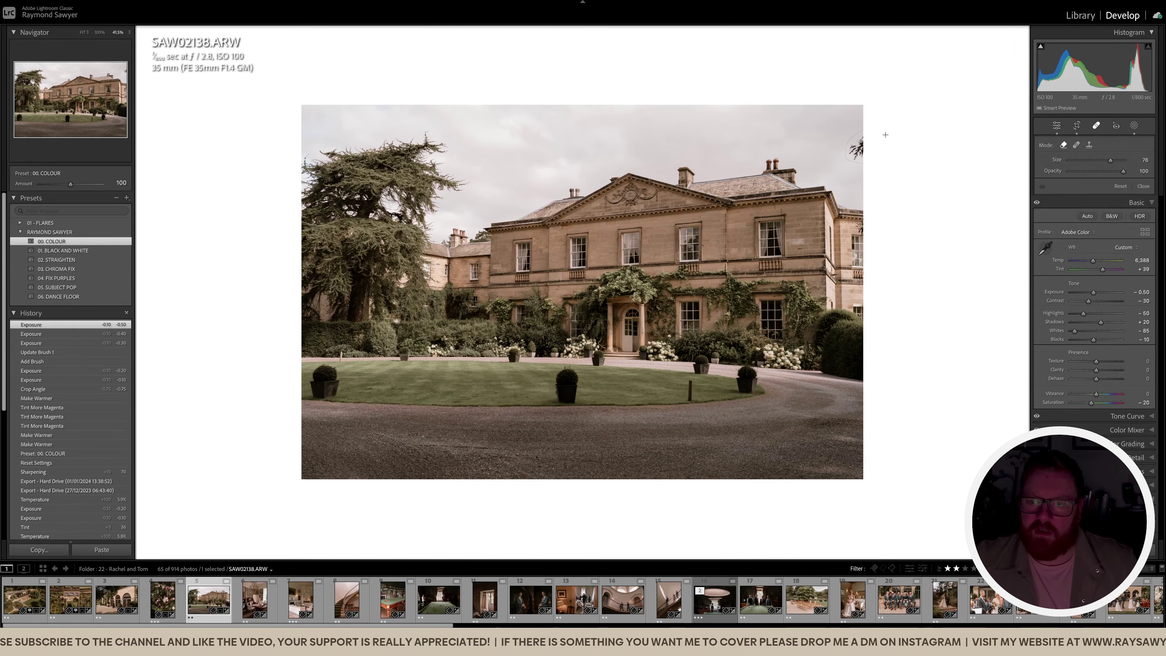
key(q)
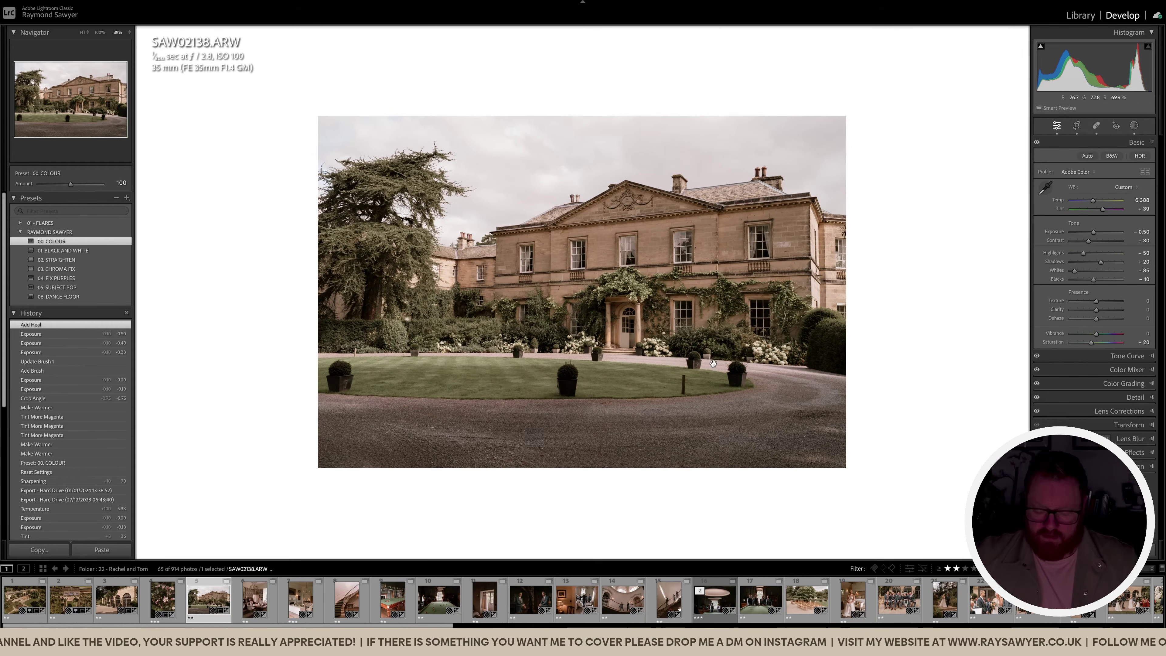
Compare the edited house-front photo with its unedited version and move on to the library room photo SAW02157.ARW
key(backslash)
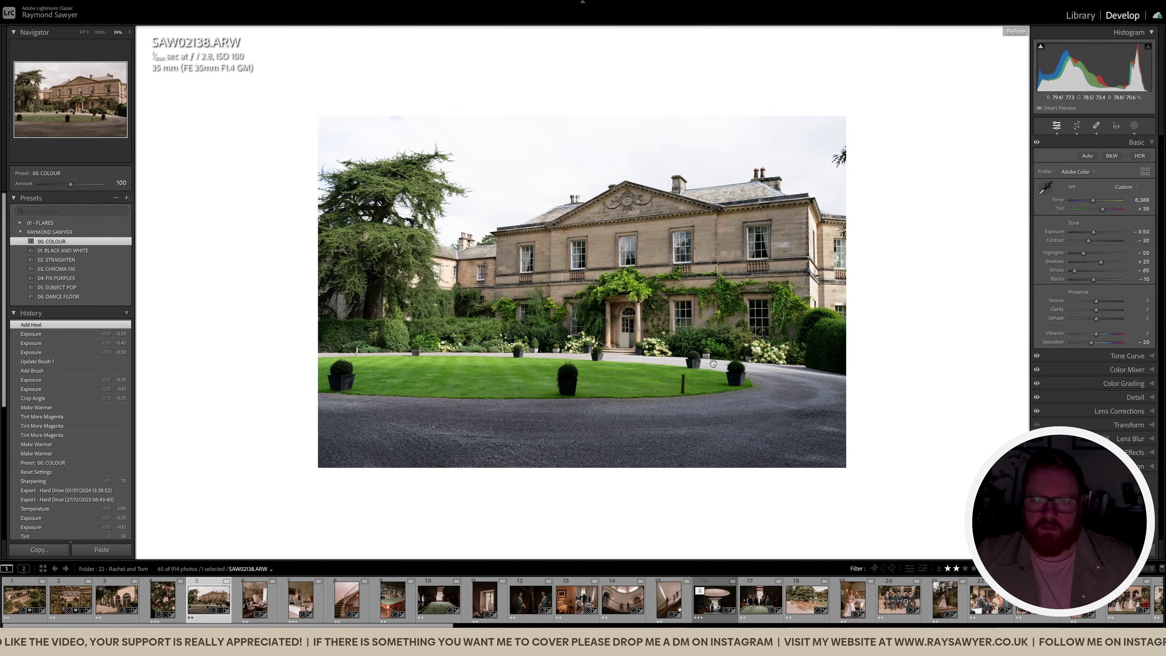
key(backslash)
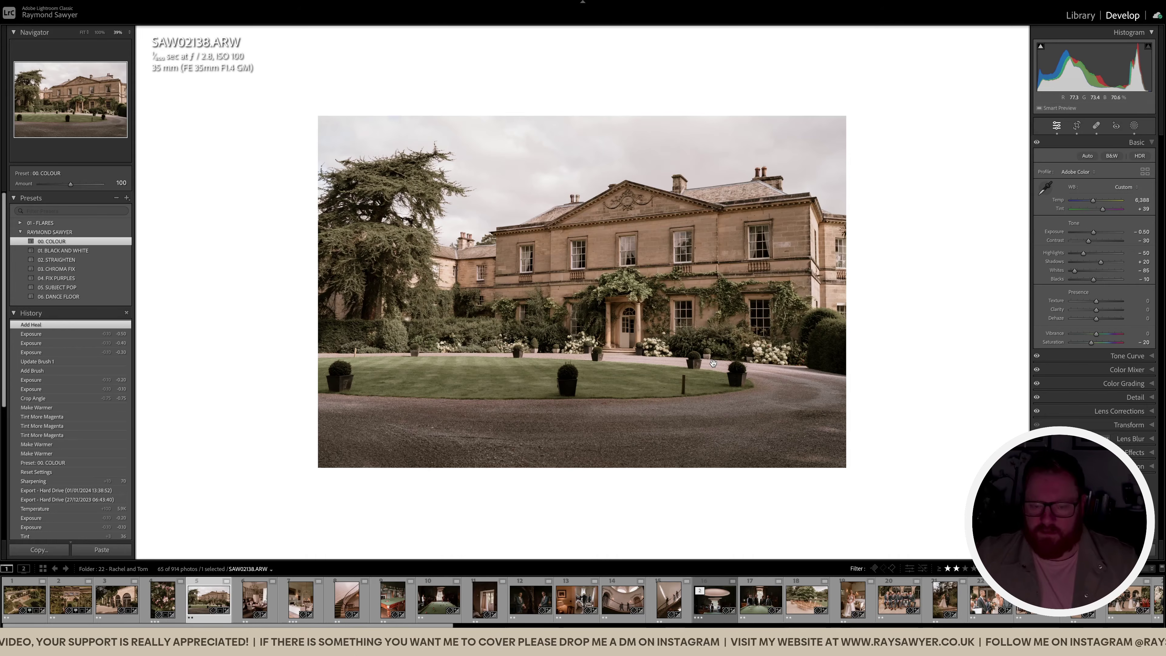
key(Right)
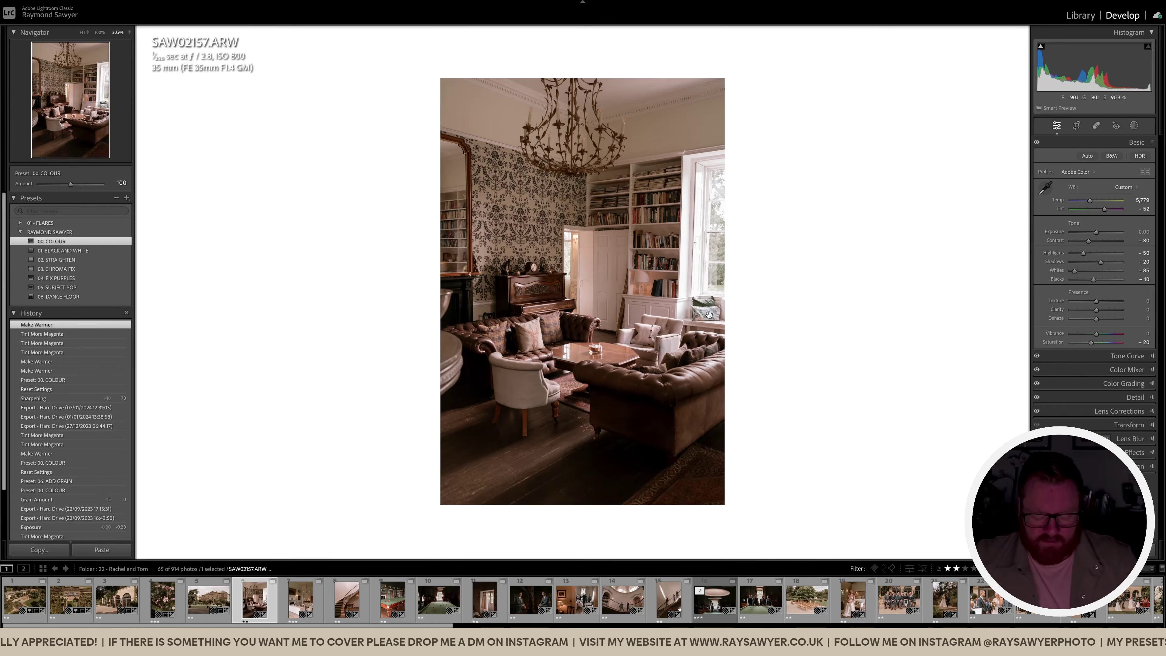
Straighten the library room photo slightly and crop it tighter around the sofas and chandelier
key(r)
drag(807, 354, 806, 359)
drag(416, 40, 447, 90)
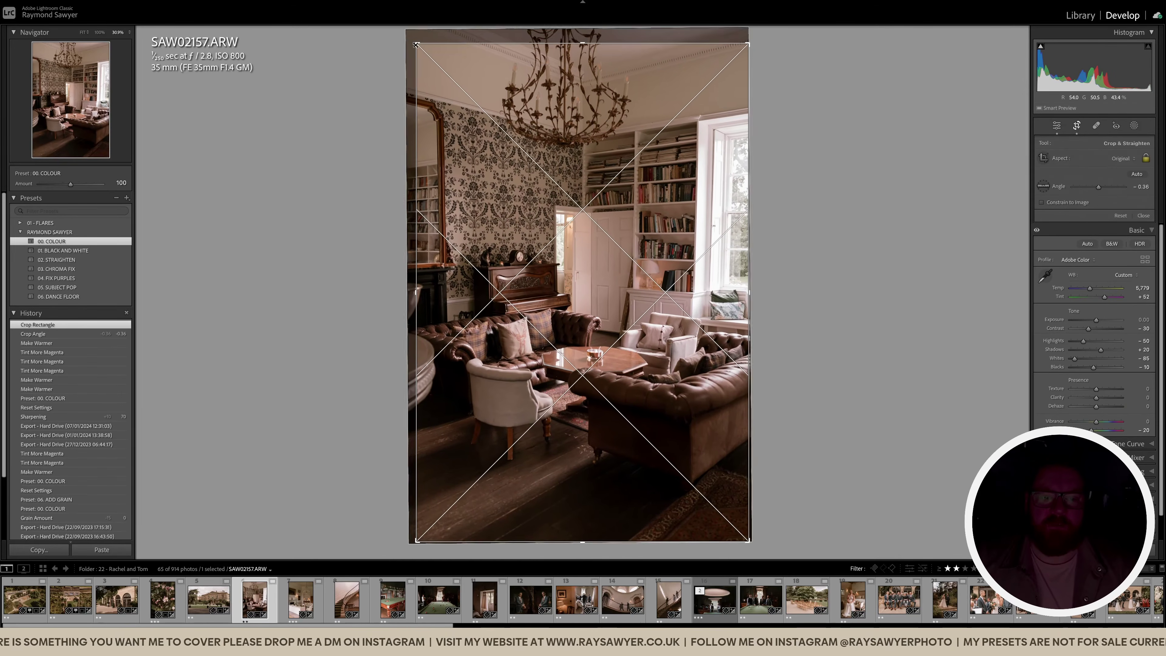
key(r)
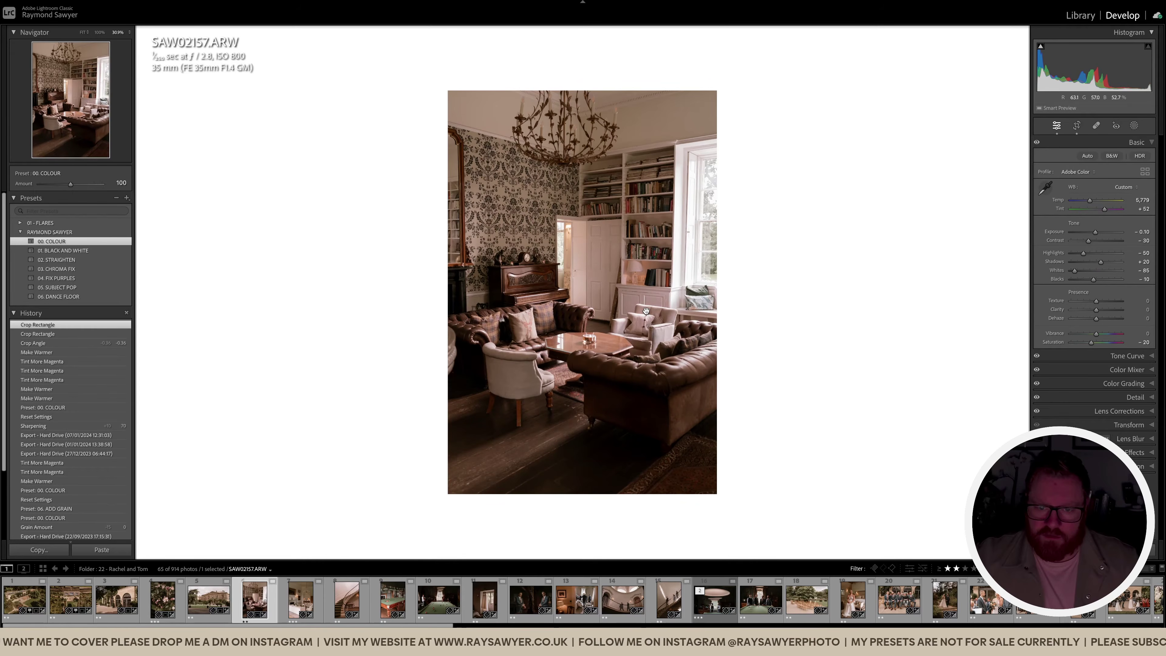
Set the library room photo's exposure to −0.60 and check it against zero exposure
key(minus)
key(minus)
key(minus)
key(minus)
key(minus)
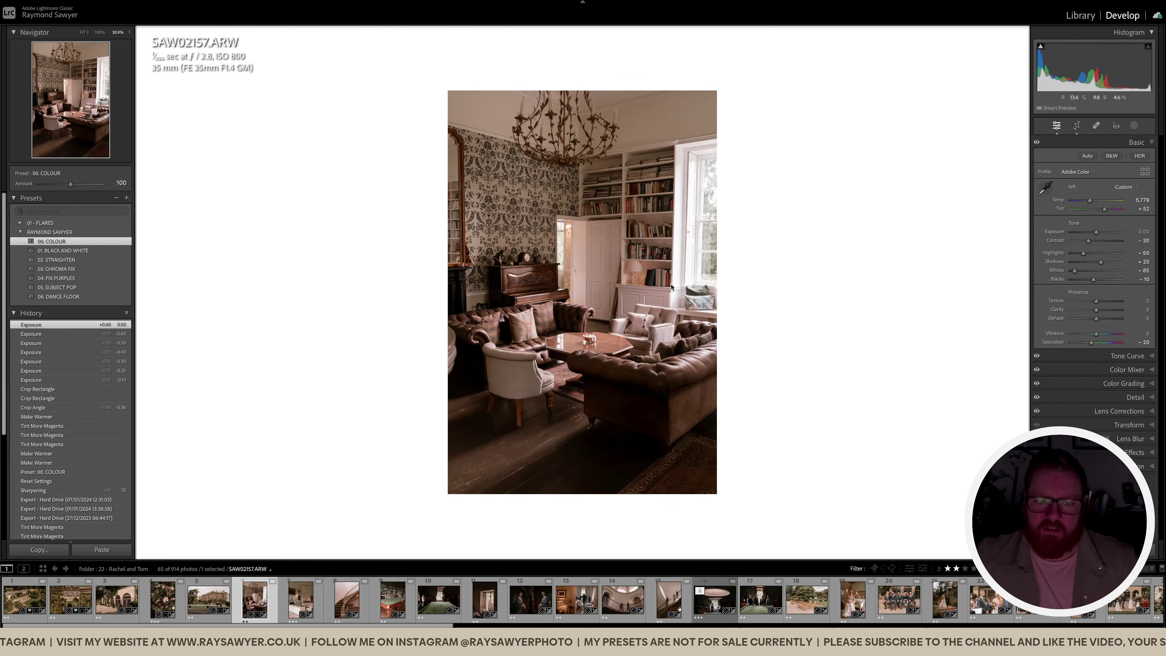
key(ctrl+z)
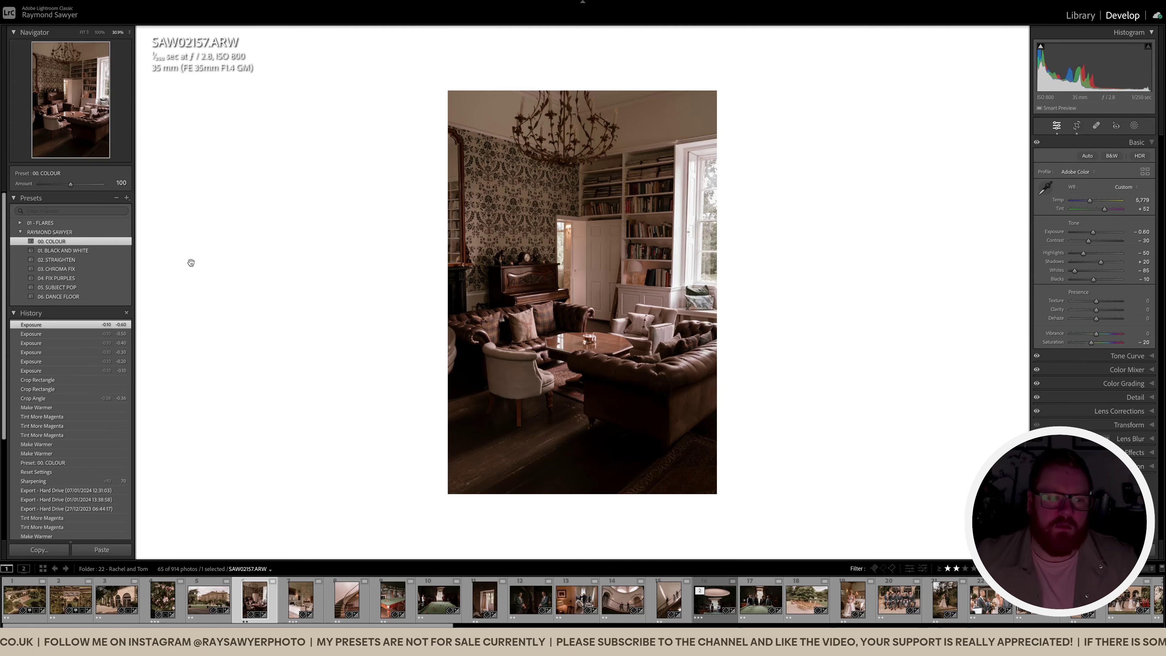
Apply the 02. STRAIGHTEN preset to the library room photo, fine-tune its rotation and tighten the crop from the left edge
click(115, 260)
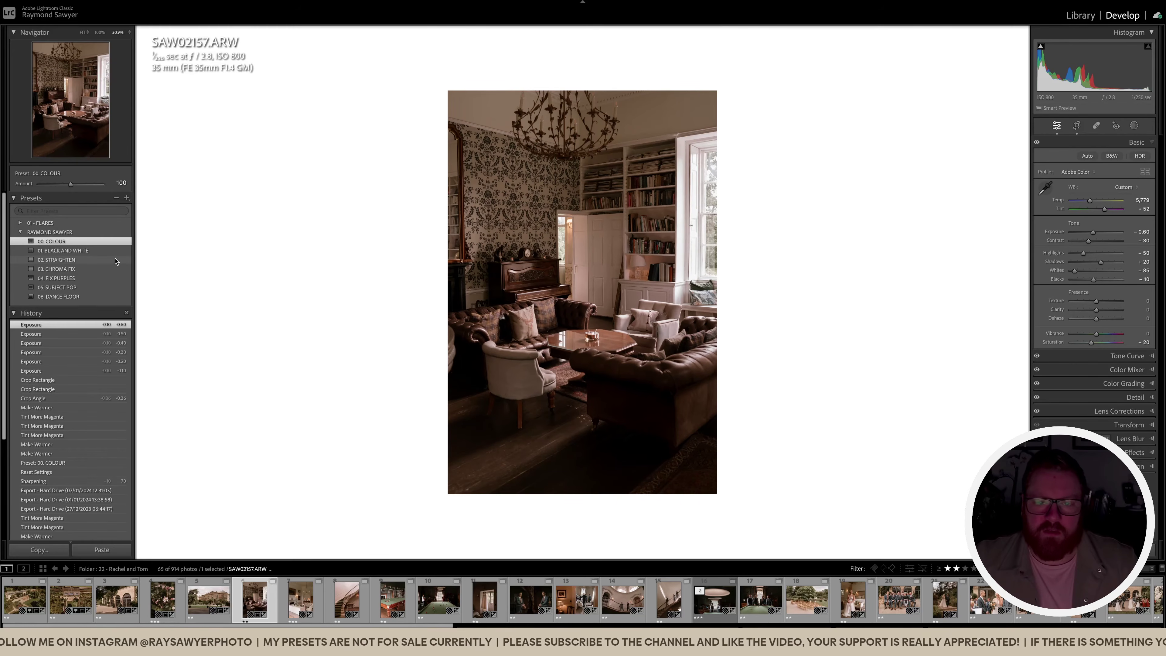
key(r)
drag(833, 274, 834, 275)
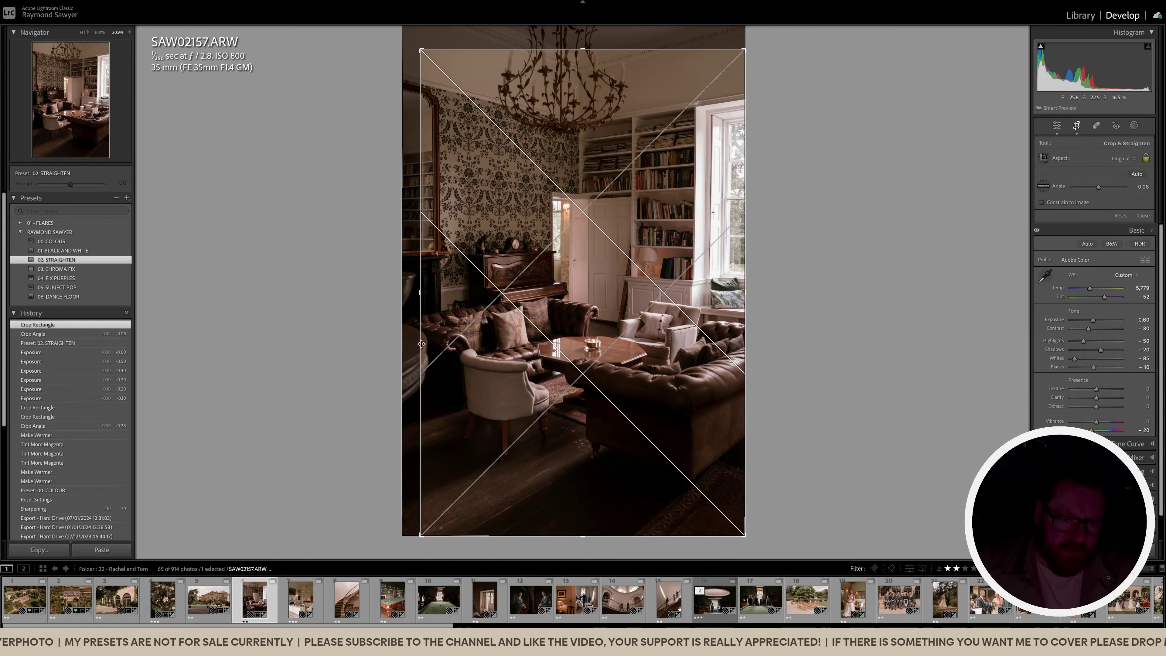
drag(424, 306, 428, 306)
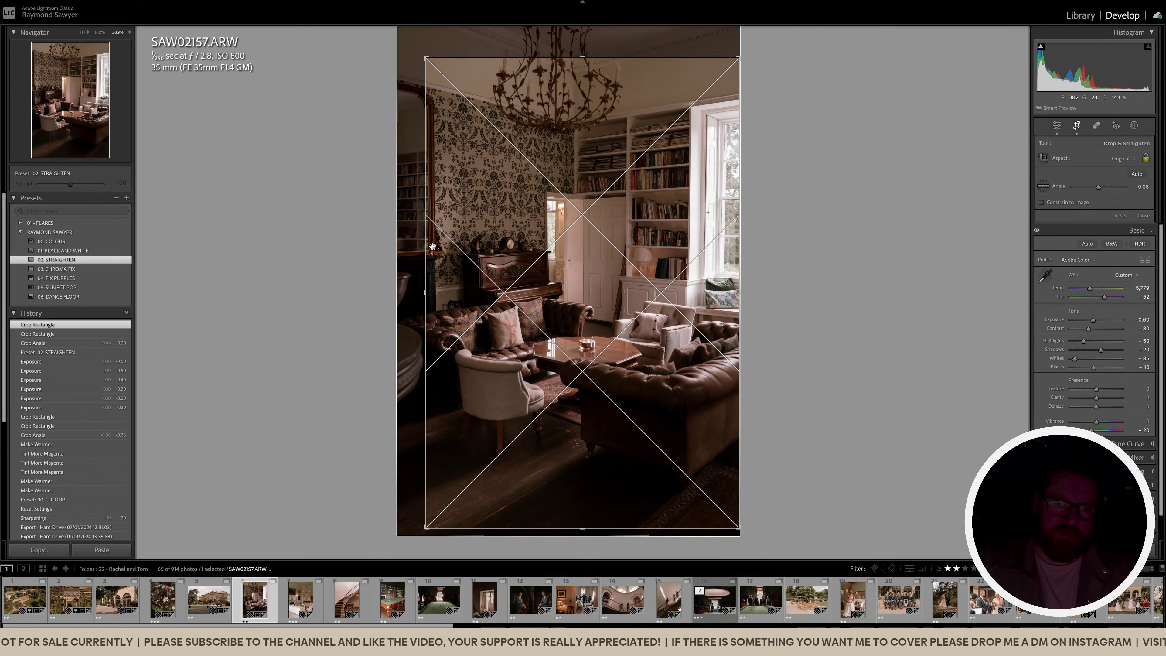
key(Return)
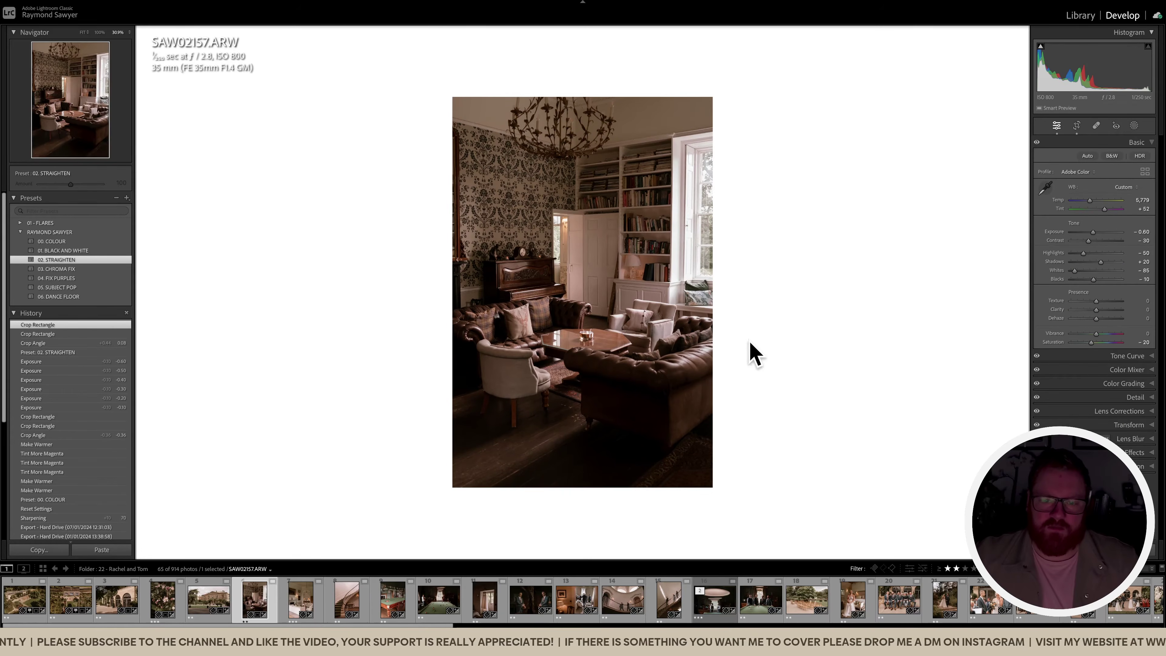
Set the library room photo's crop angle to 0.56 and compare the result with the unedited version
key(r)
drag(766, 355, 769, 336)
key(Return)
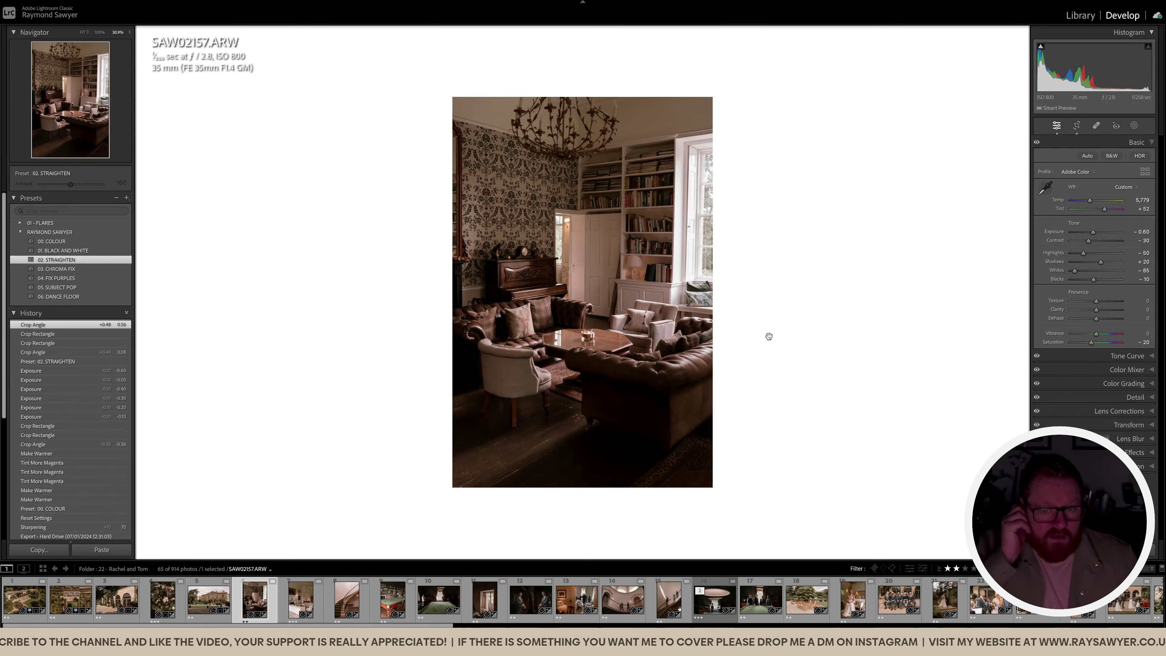
key(backslash)
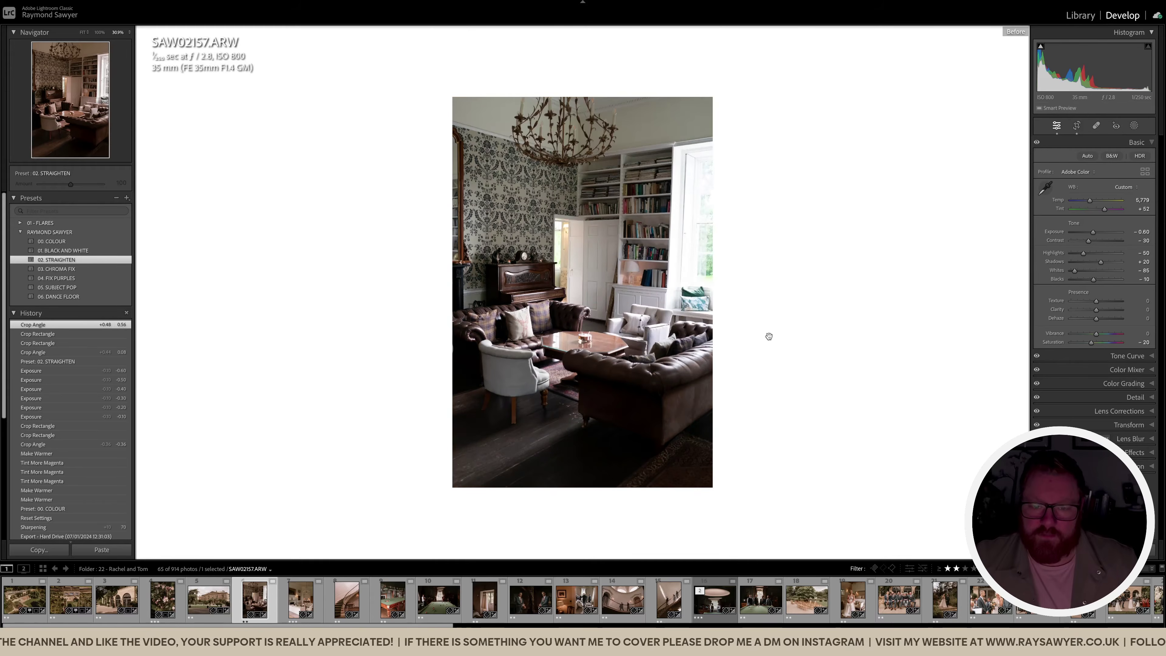
key(backslash)
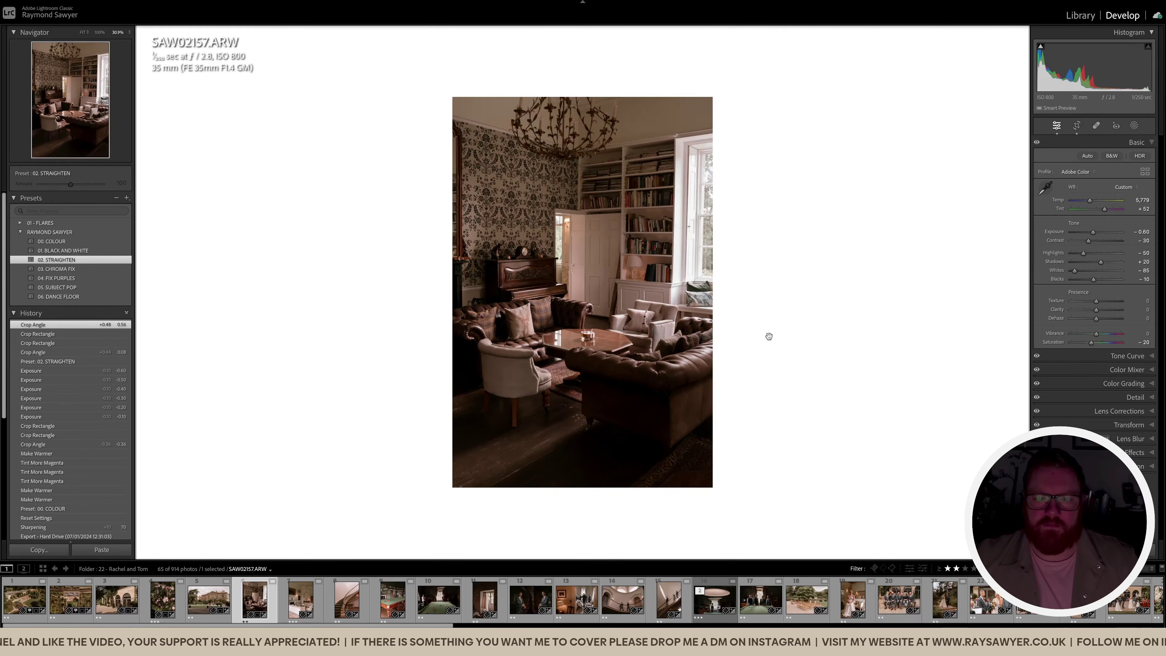
Darken the foreground sofa and rug in SAW02161.ARW with a linear gradient mask, highlights −100 and exposure −0.89
key(Right)
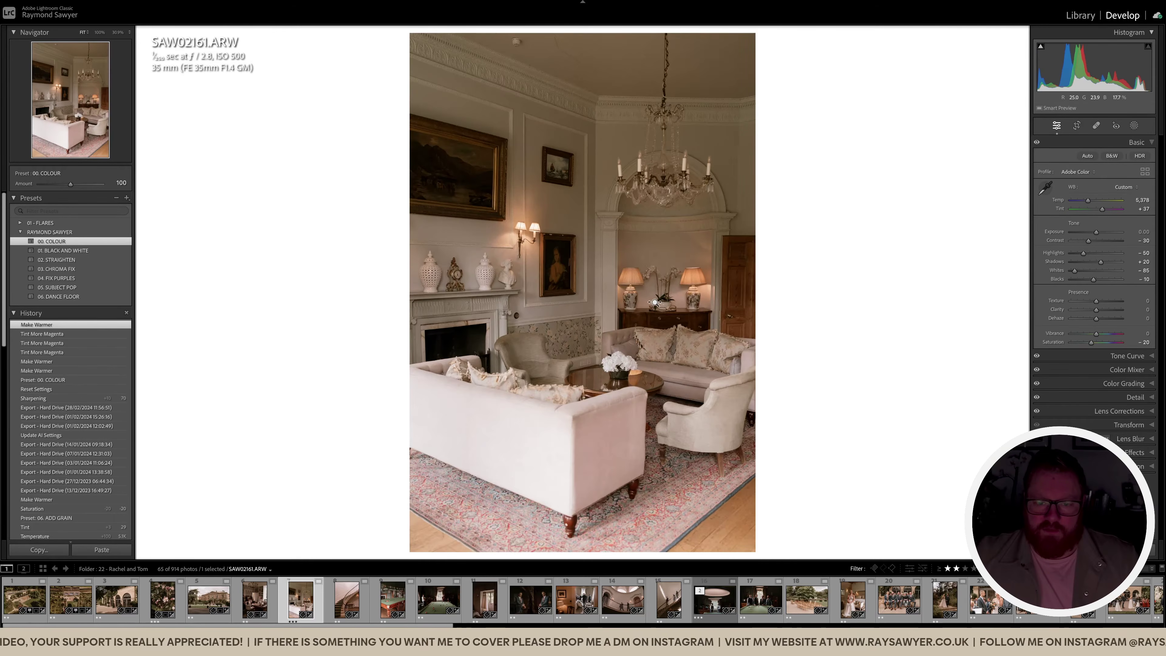
click(654, 302)
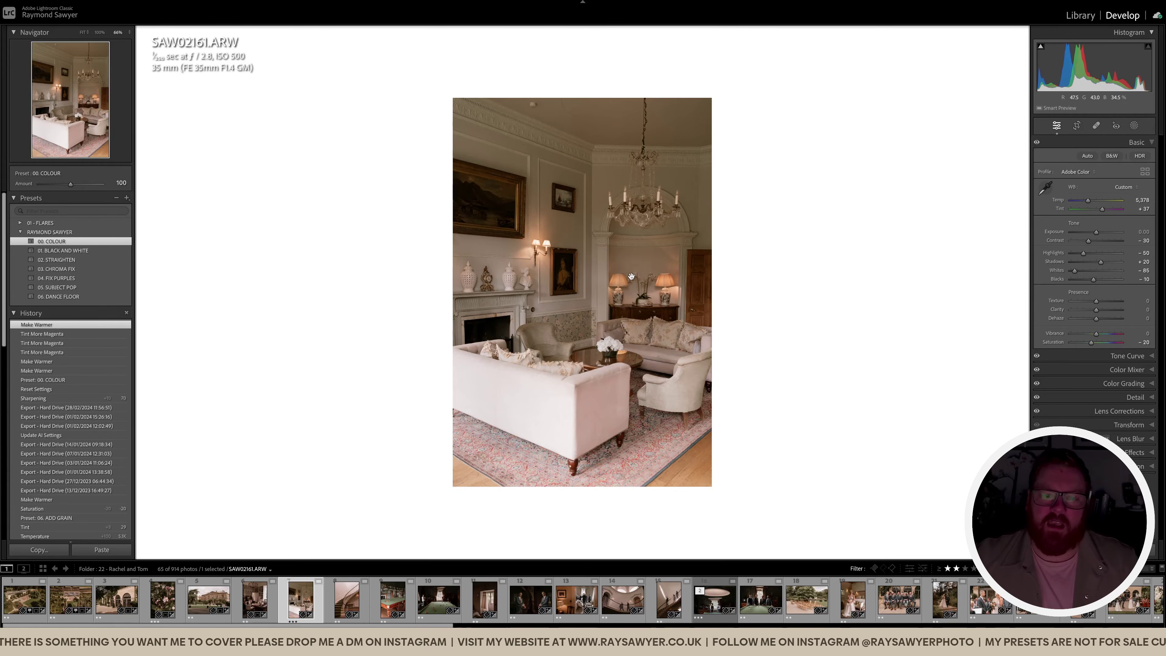
key(ctrl+=)
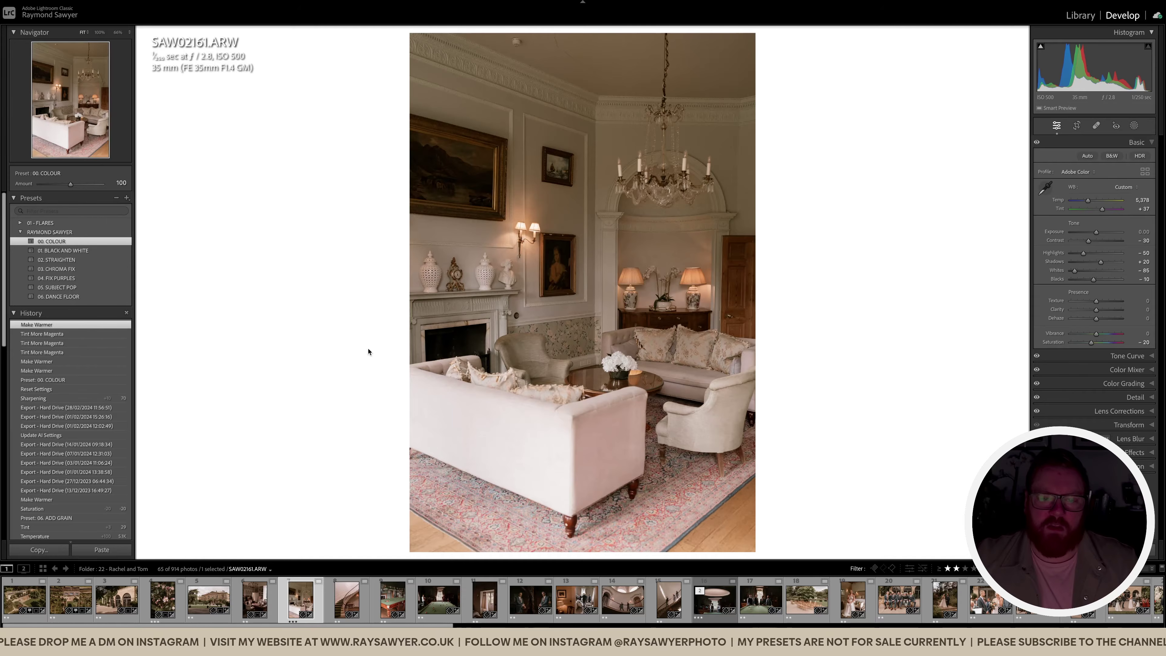
key(m)
drag(572, 386, 612, 259)
click(1073, 236)
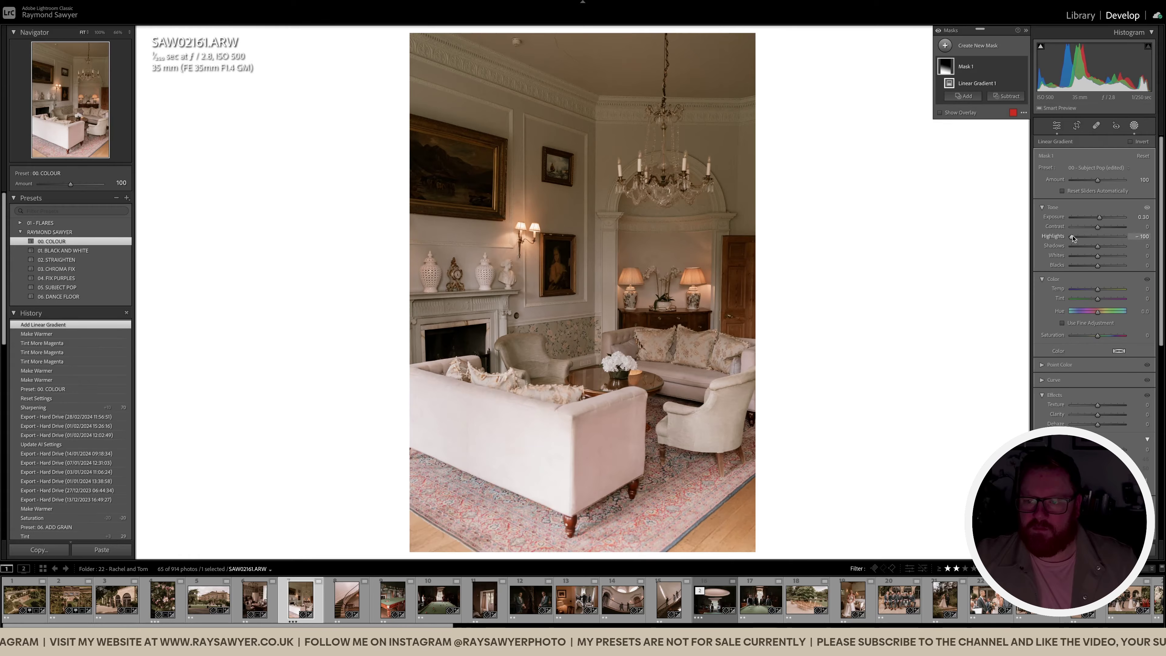
drag(1099, 217, 1091, 220)
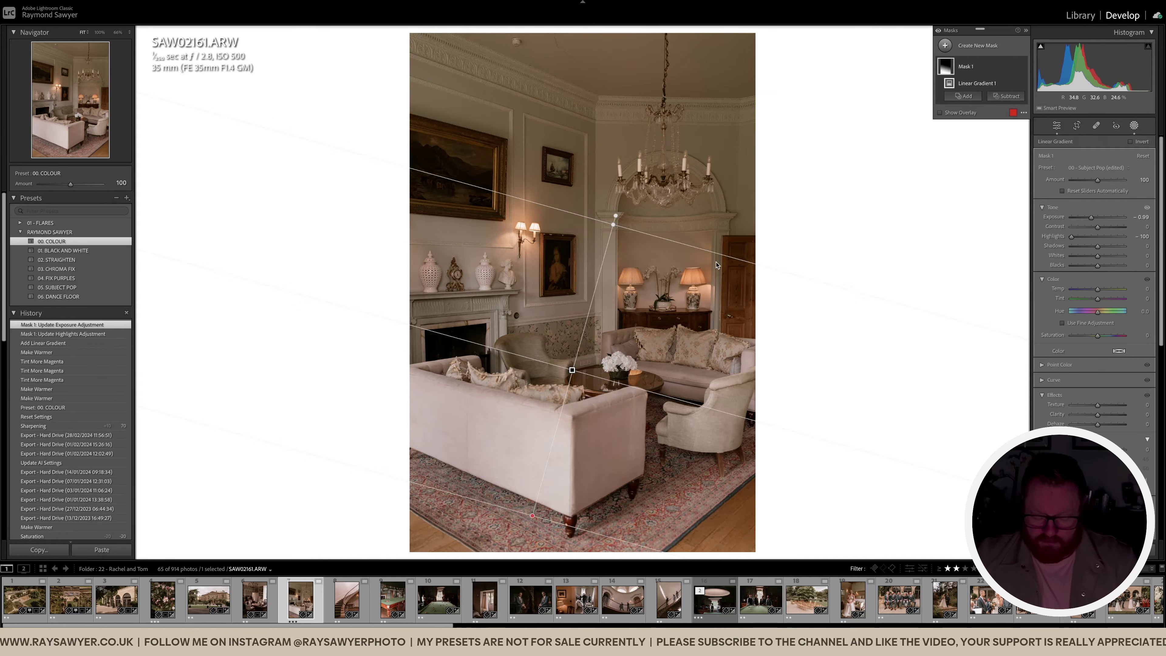
Add a second linear gradient mask fading down from the upper part of the drawing room and raise its exposure above 0.30
key(m)
drag(671, 276, 631, 456)
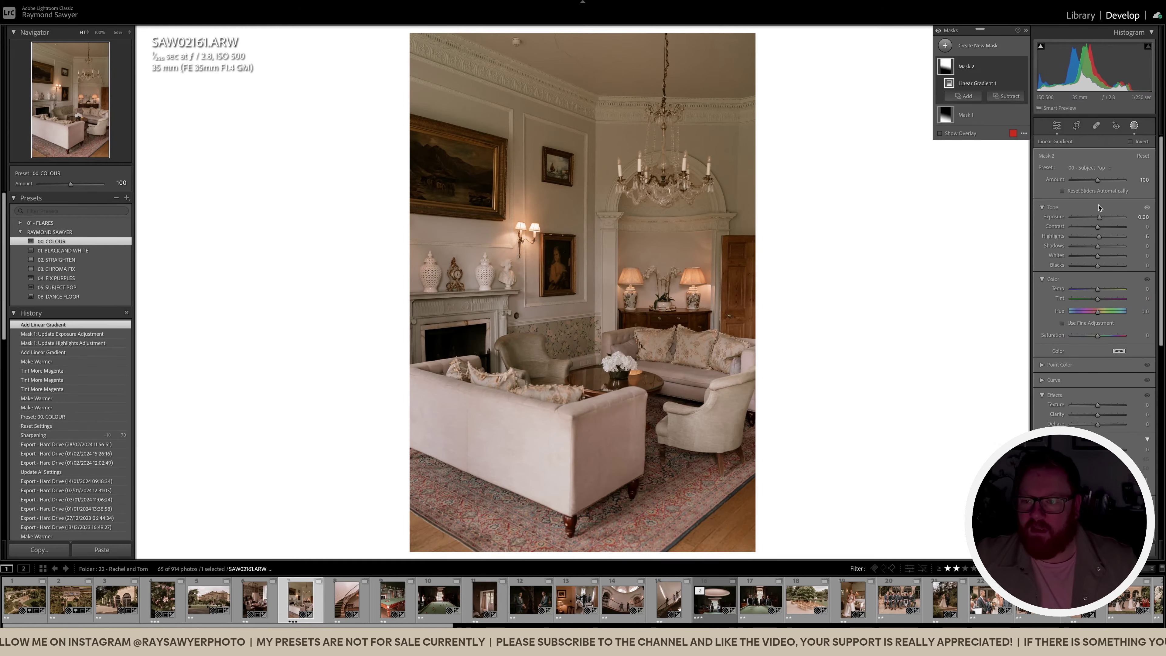
drag(1100, 218, 1102, 218)
key(shift+w)
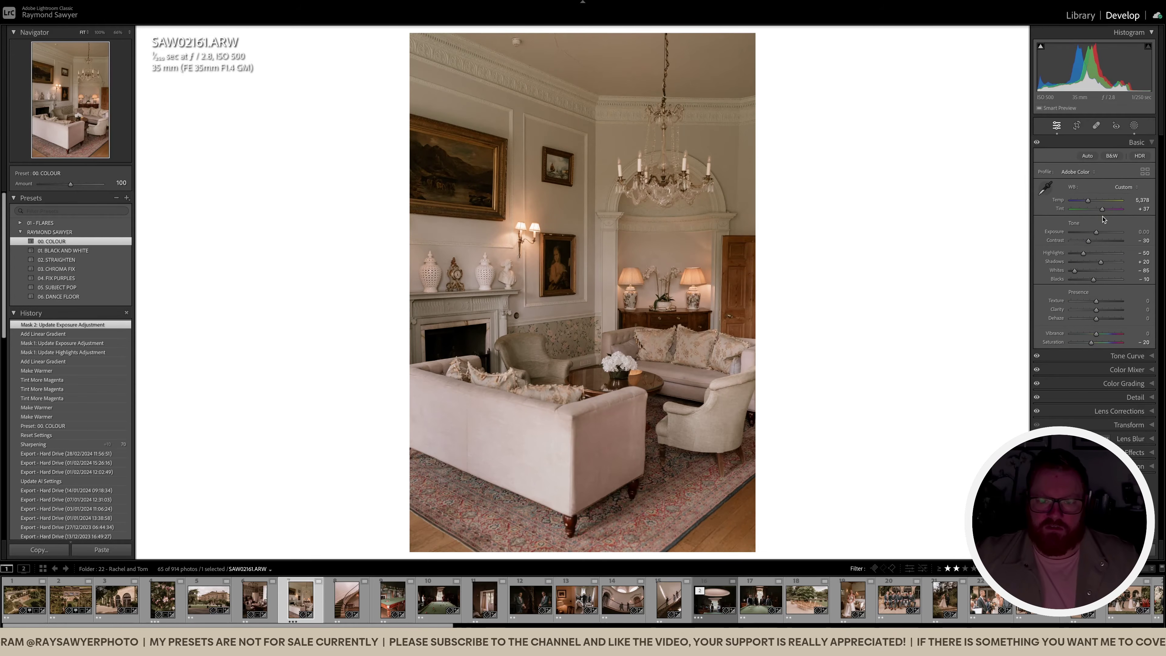
Apply the 02. STRAIGHTEN preset to the drawing room photo and set its temperature to 5,478 and tint to +34
click(101, 260)
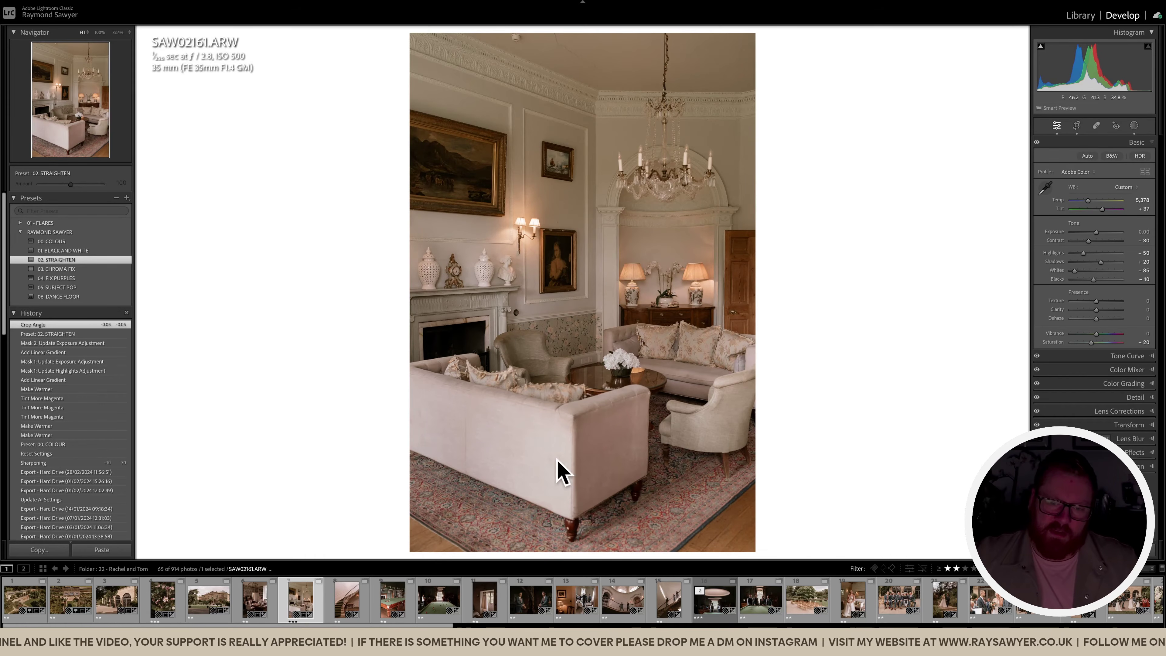
key(equal)
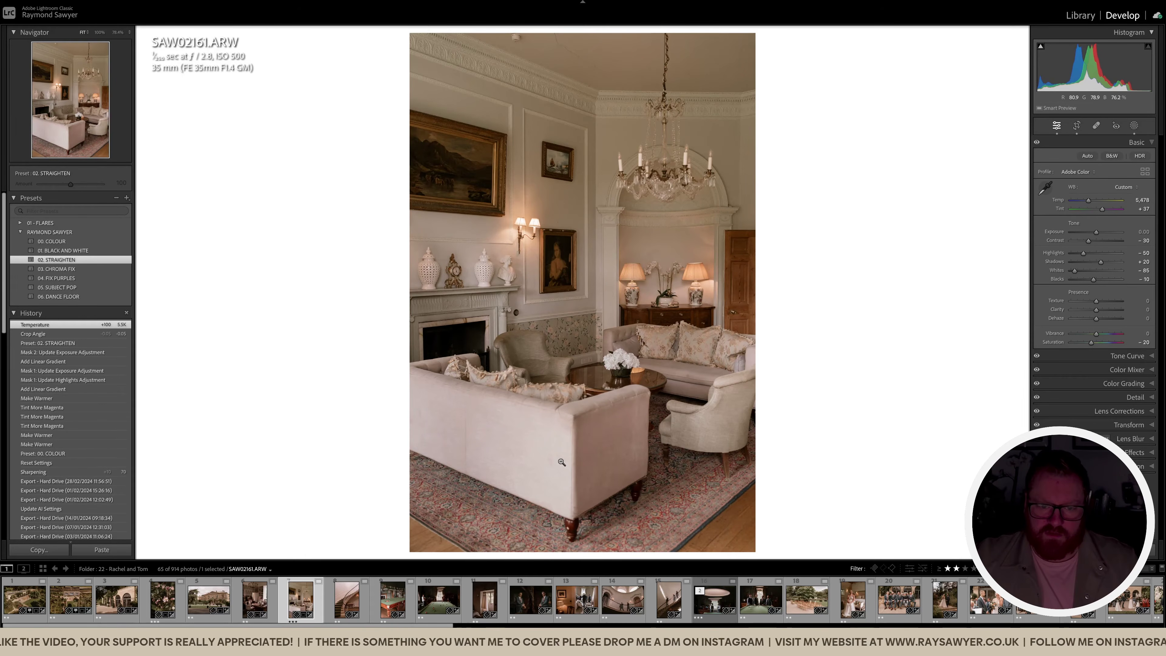
key(minus)
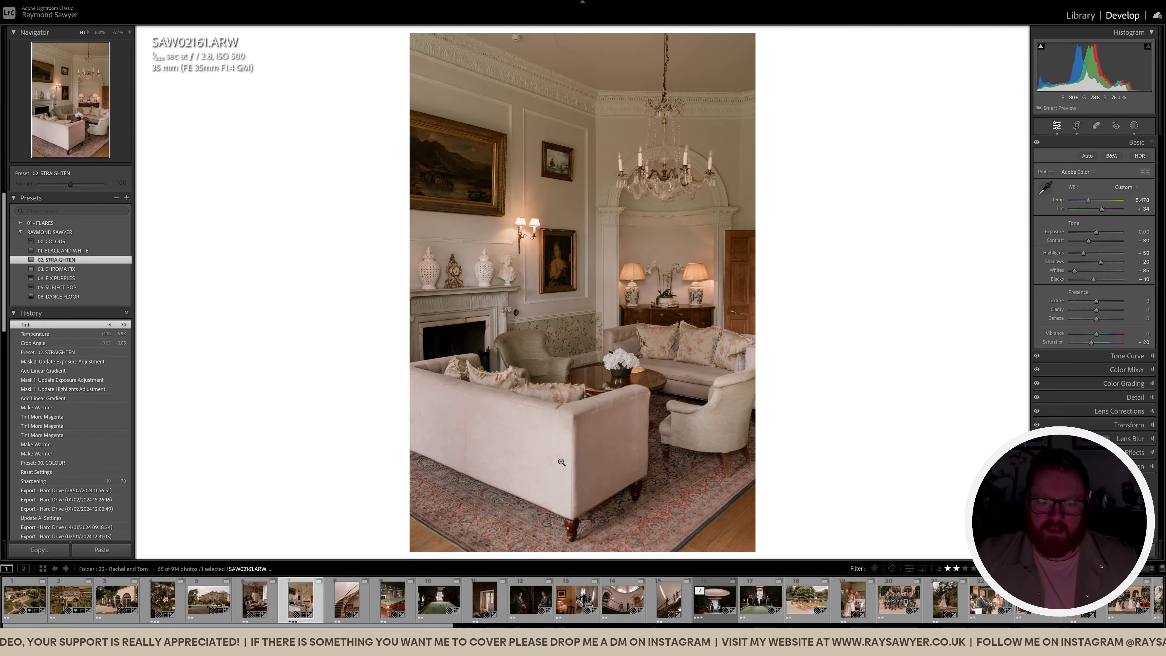
Brush a Subject Pop mask over the wall and alcove around the chandelier and adjust the mask's exposure
key(k)
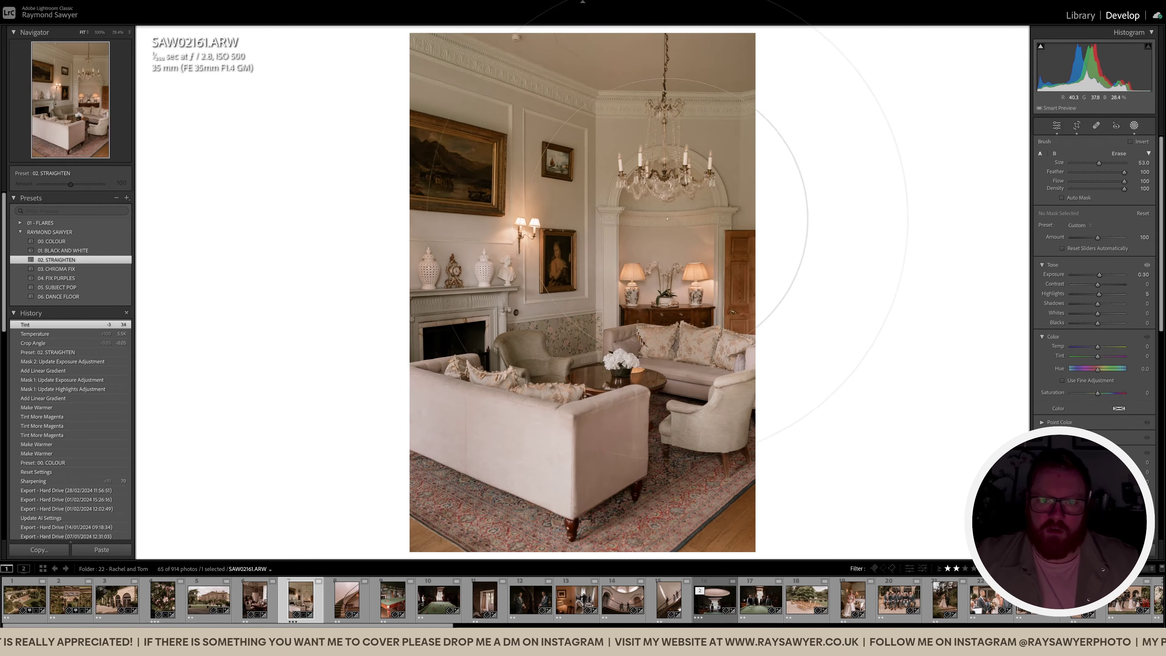
mouse_move(615, 227)
mouse_down()
mouse_move(654, 266)
mouse_move(631, 281)
mouse_move(563, 246)
mouse_move(625, 252)
mouse_up()
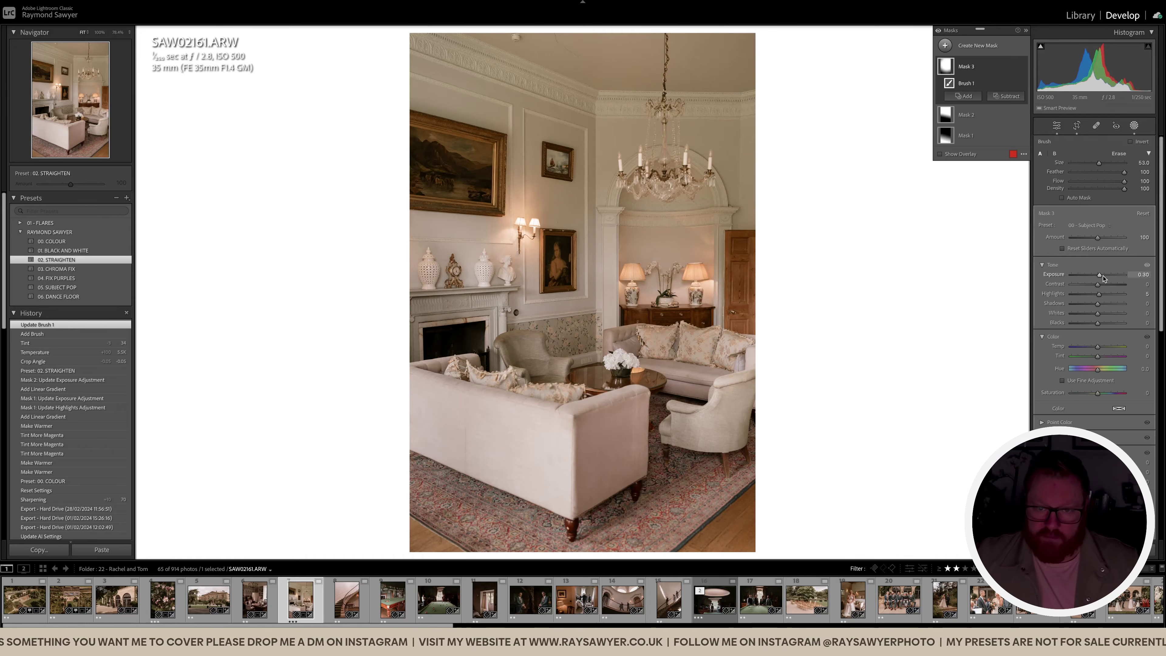
key(shift+w)
Set the drawing room photo's overall exposure to −0.20 and, after comparing with the original, its tint to +37
key(minus)
key(minus)
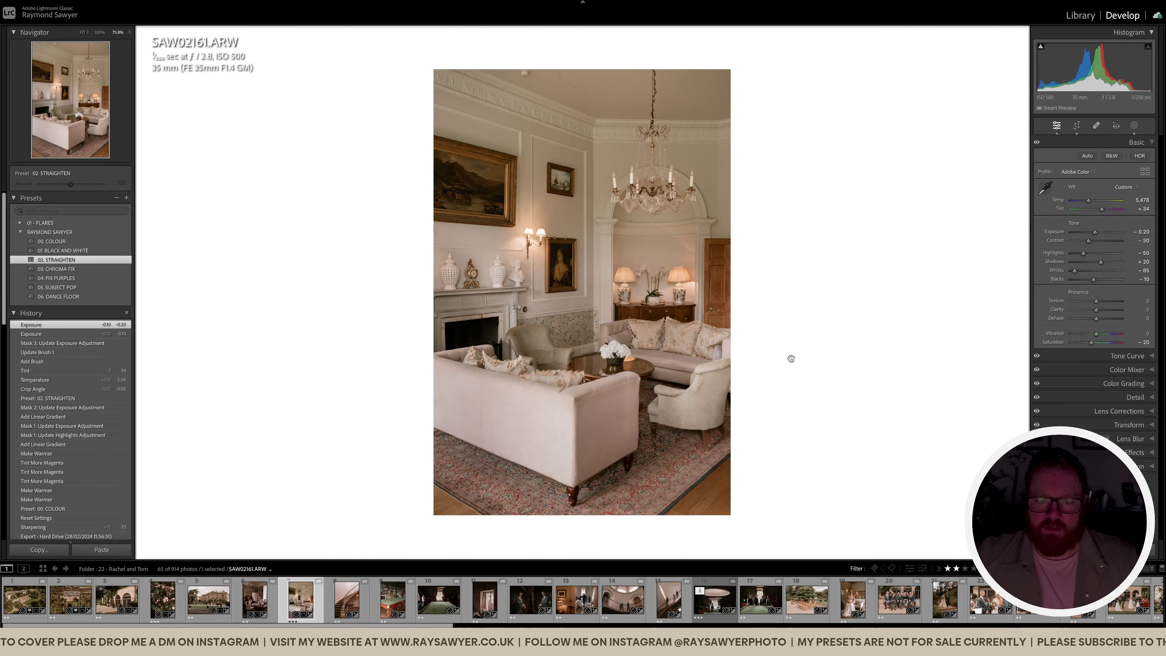
key(backslash)
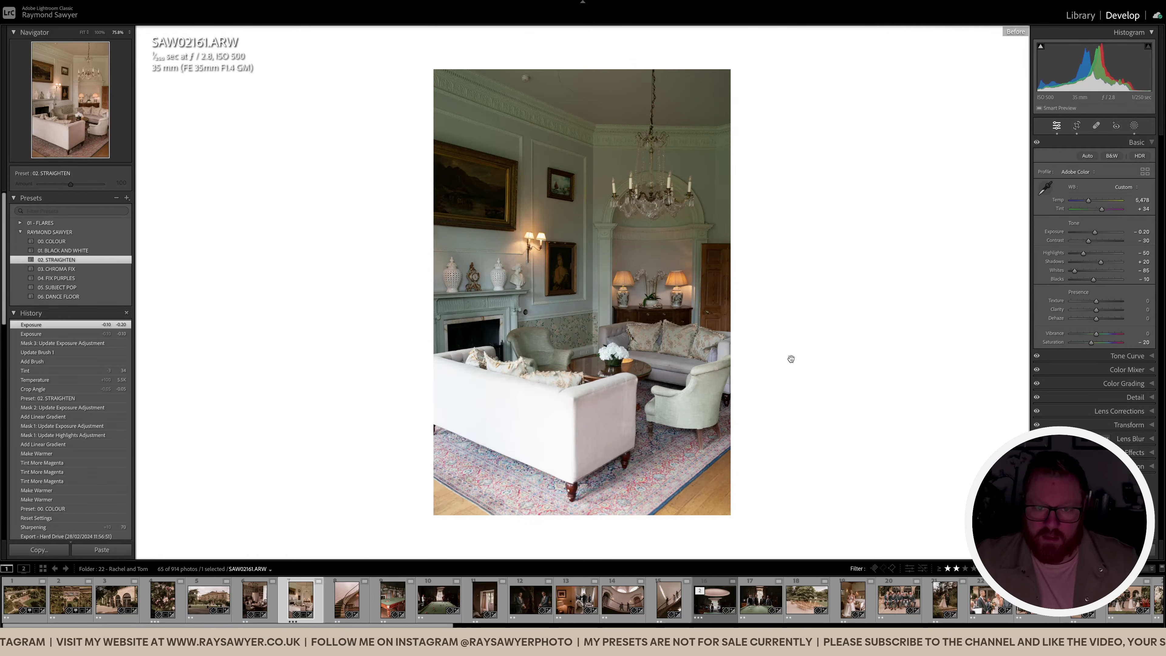
key(equal)
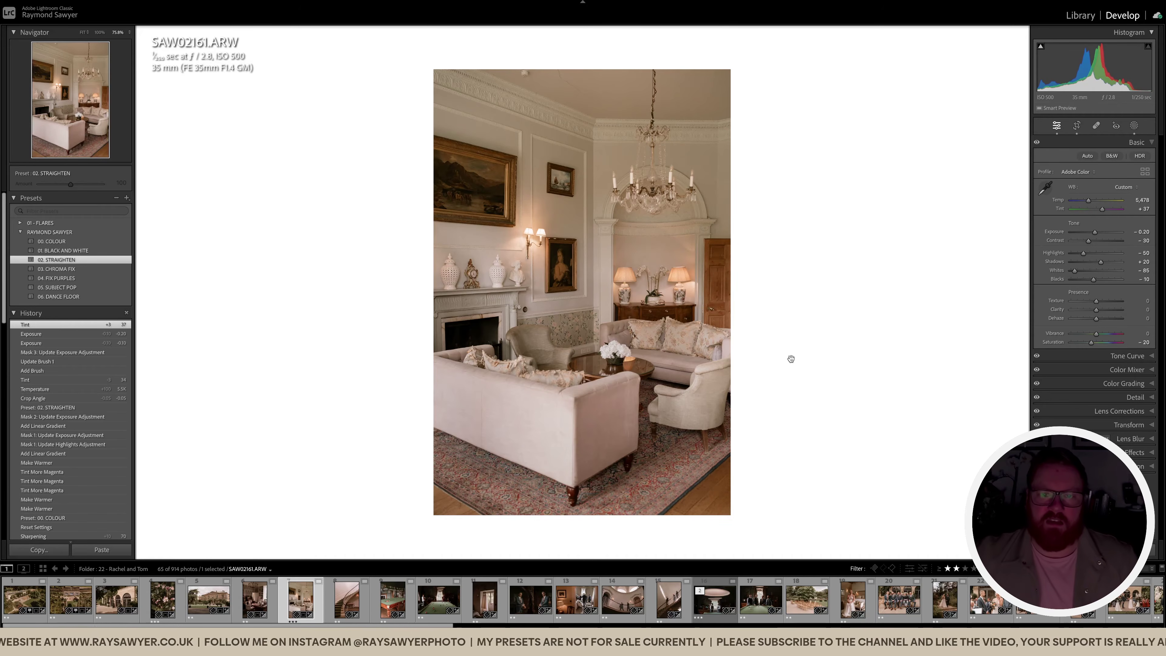
Heal away the smoke detector and the long crack on the drawing room ceiling
click(536, 77)
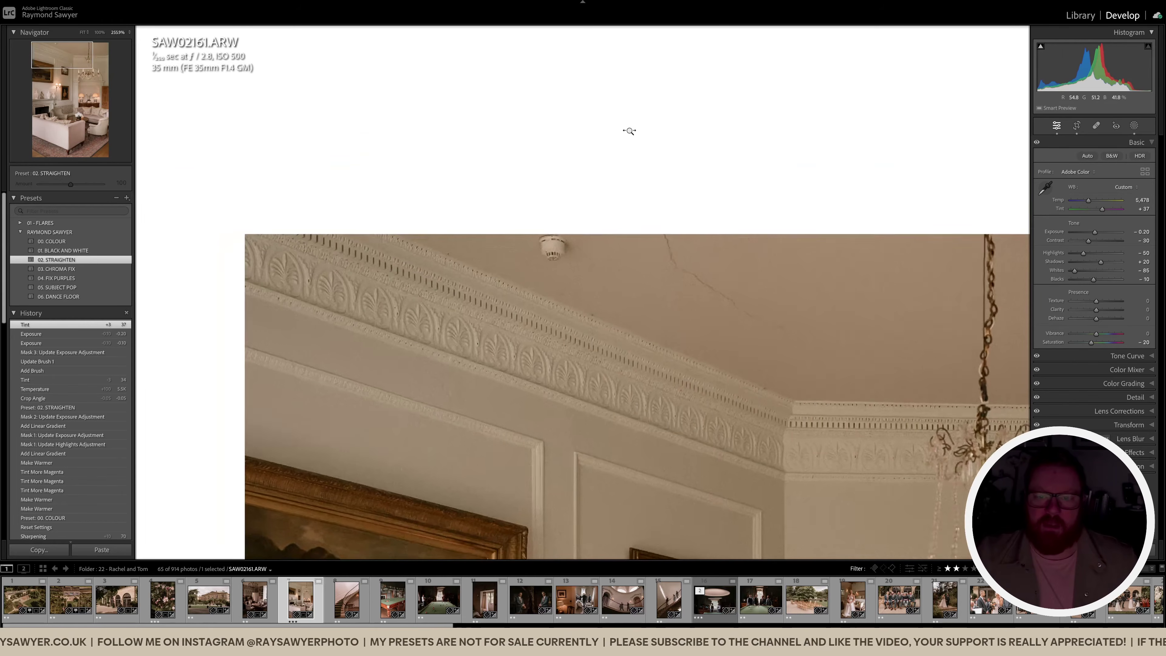
click(551, 184)
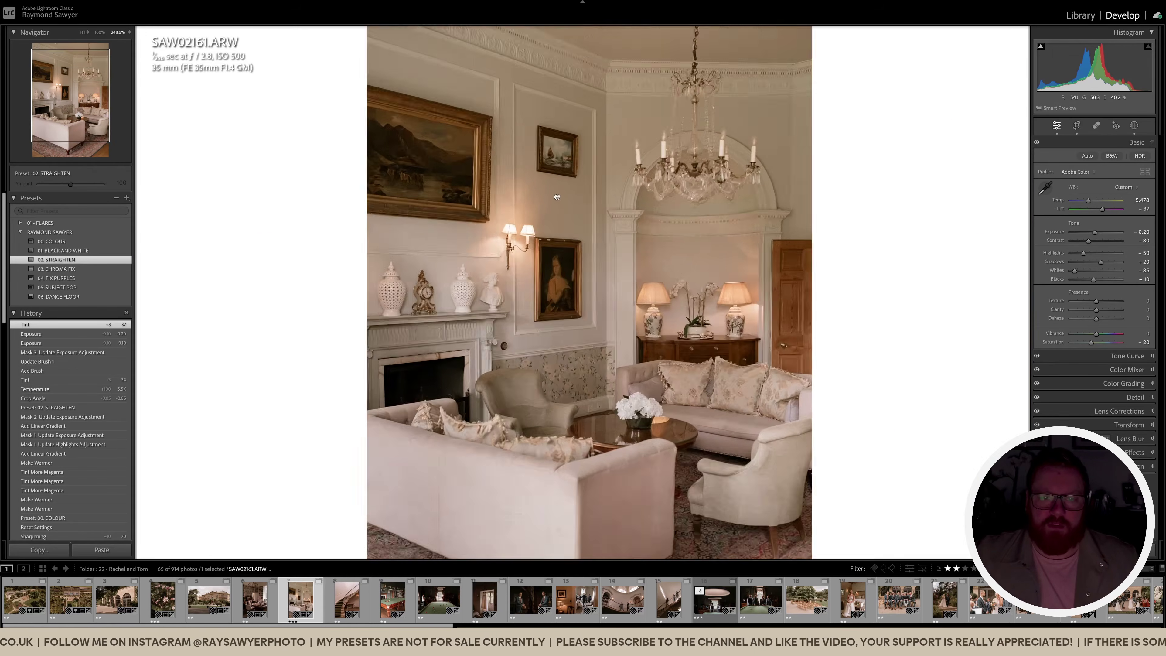
click(517, 93)
drag(518, 94, 522, 254)
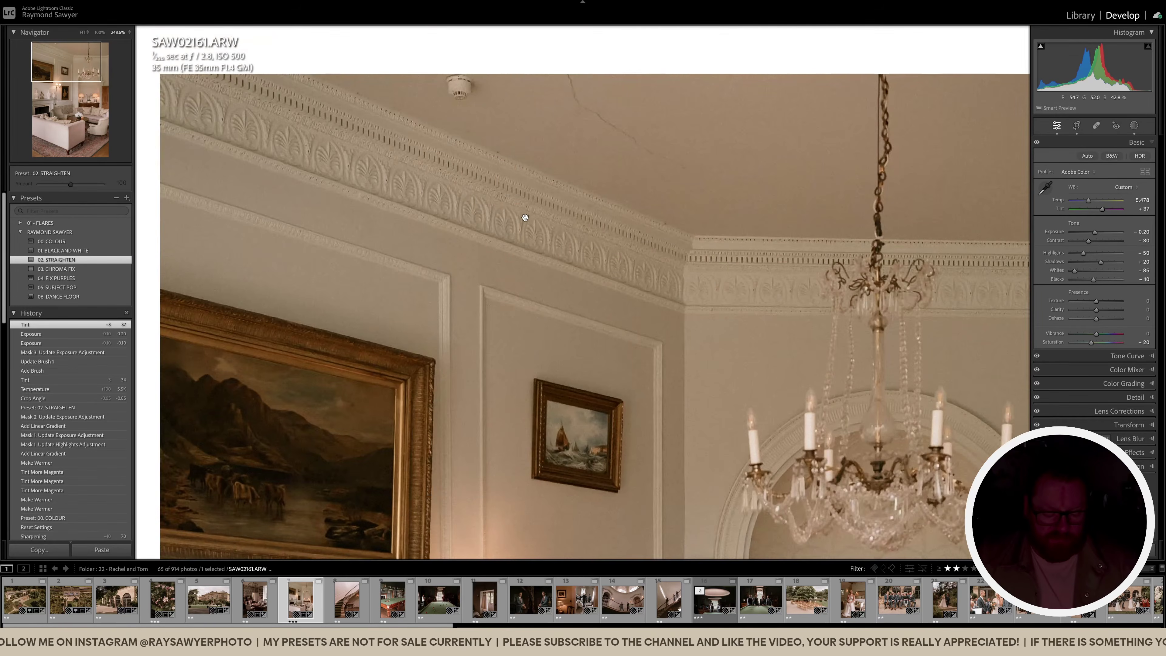
key(q)
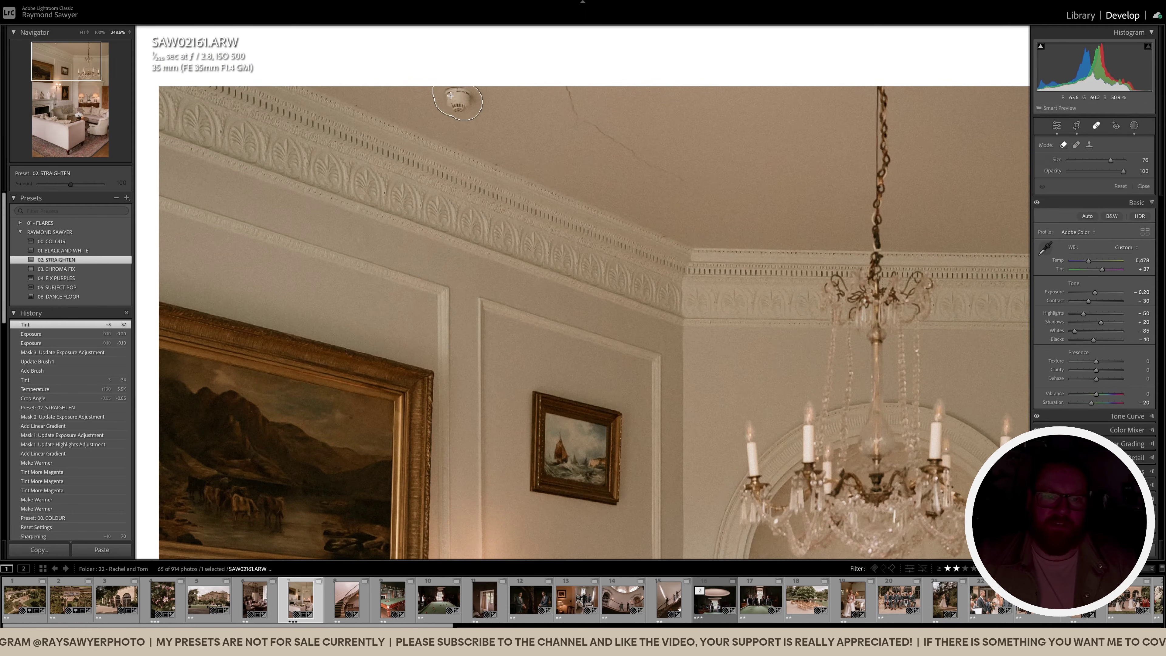
click(451, 95)
drag(573, 95, 700, 191)
click(483, 105)
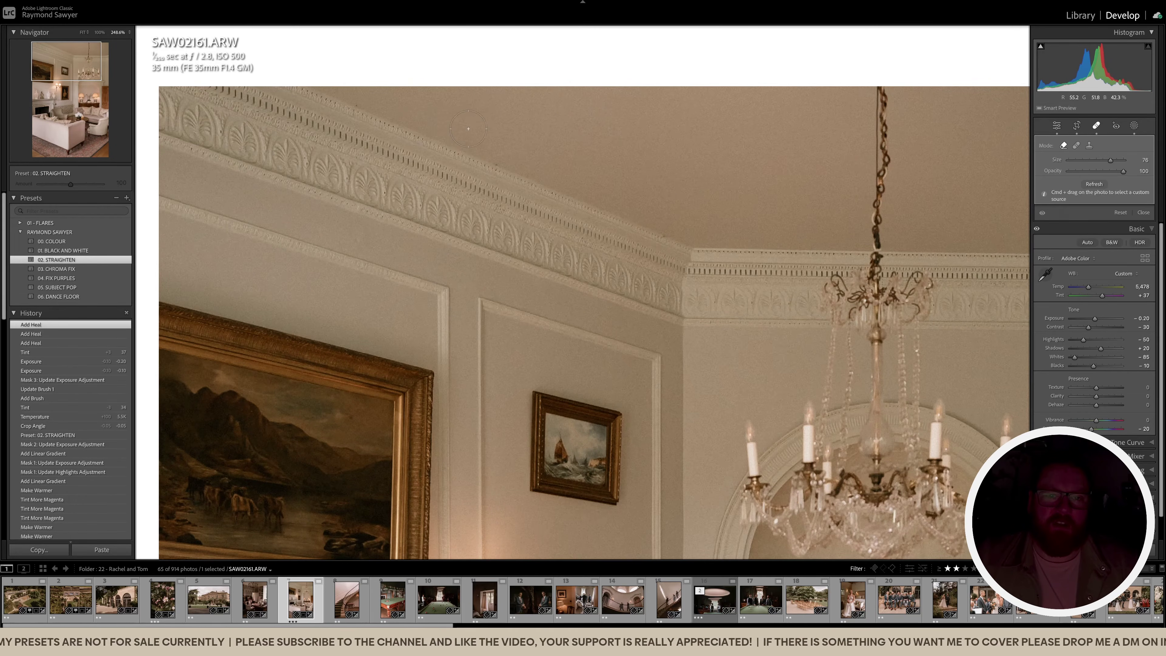
scroll(468, 129, down, 3)
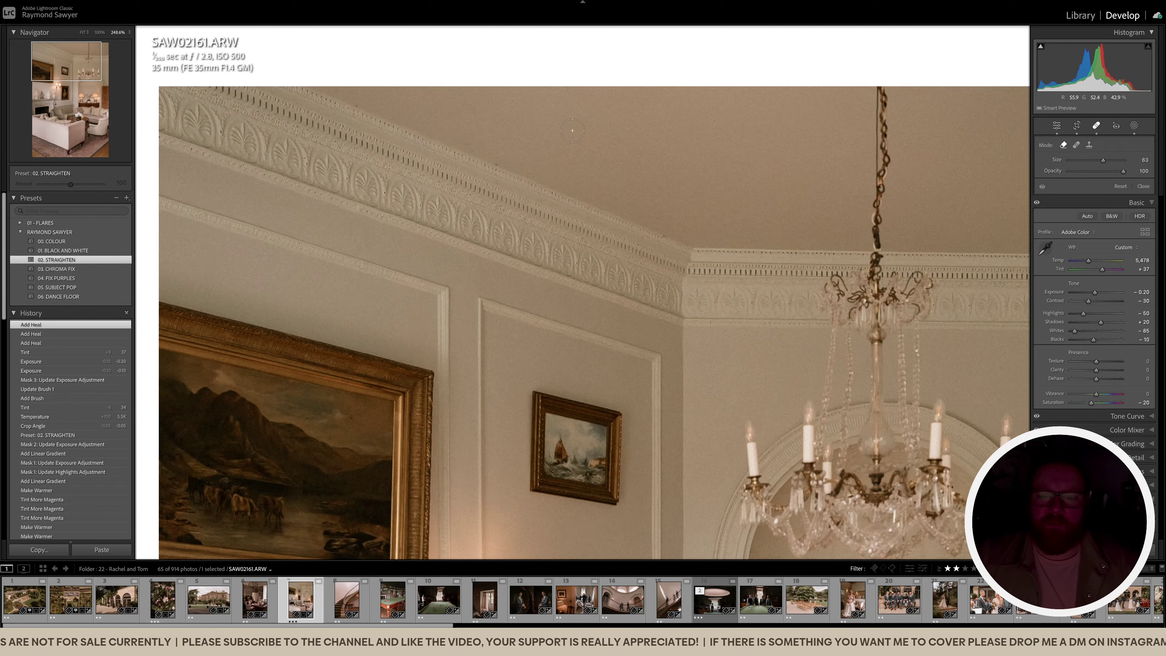
Heal away the round fitting on the wall beside the fireplace in the drawing room photo and compare the edit with the original
key(q)
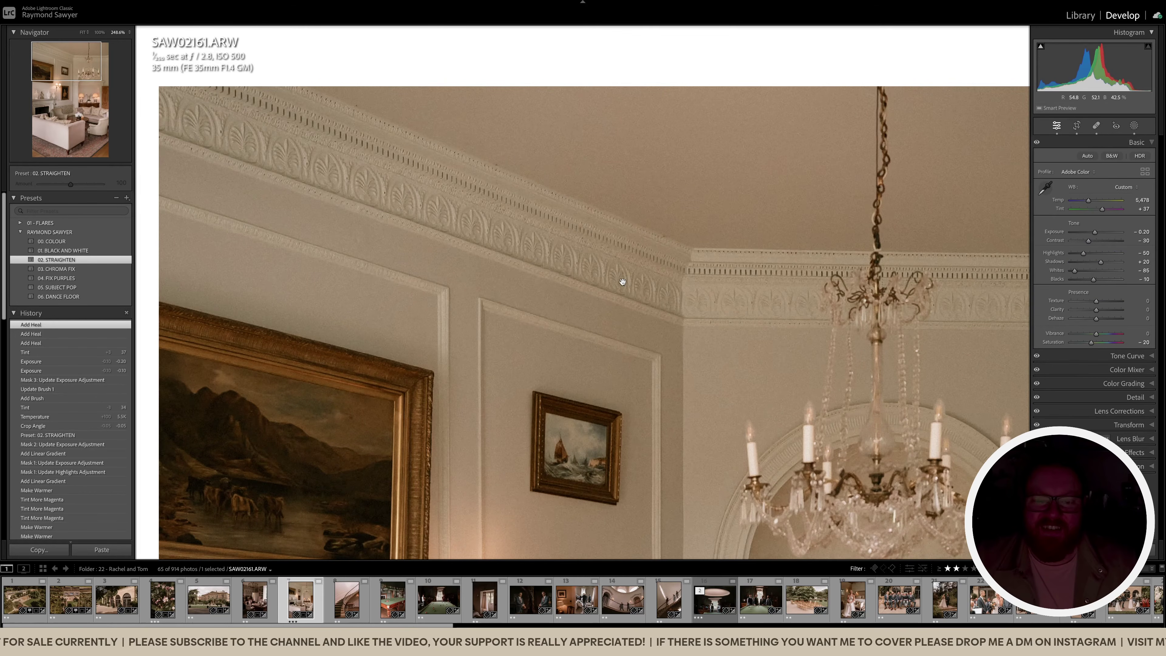
click(623, 281)
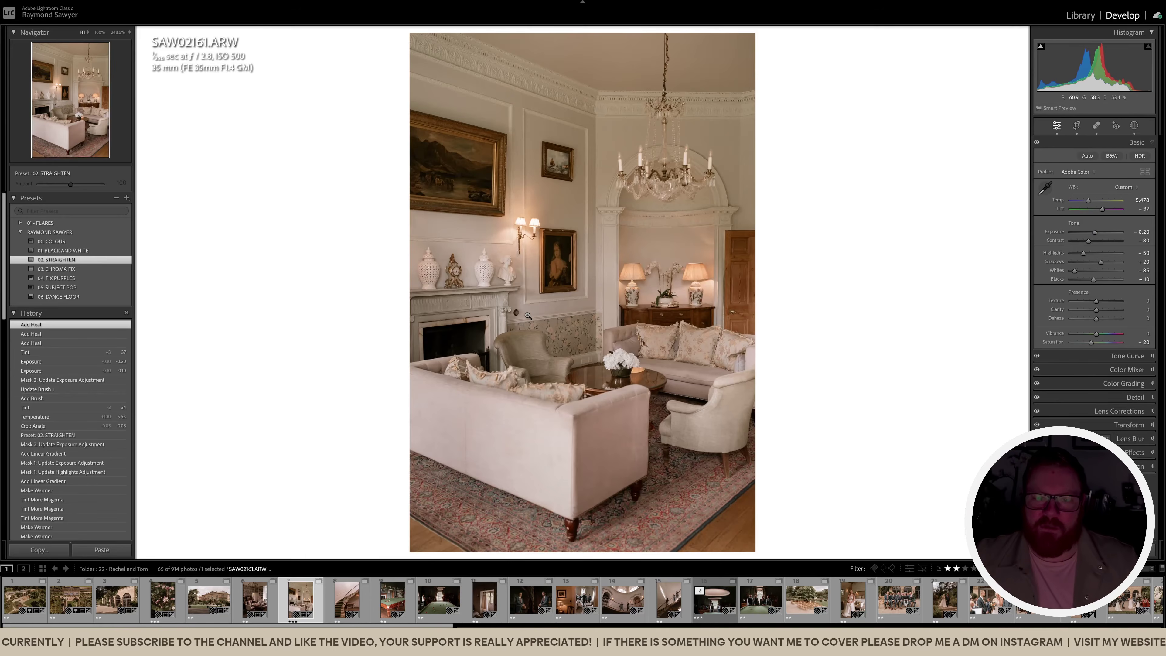
click(517, 310)
scroll(513, 320, up, 3)
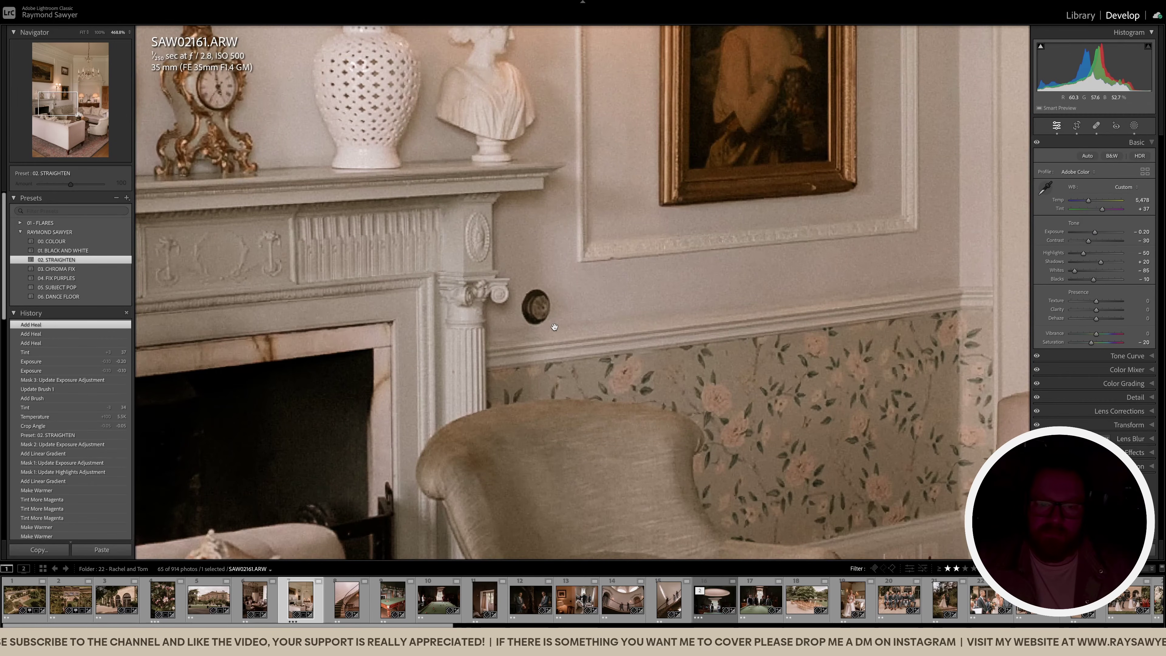
key(q)
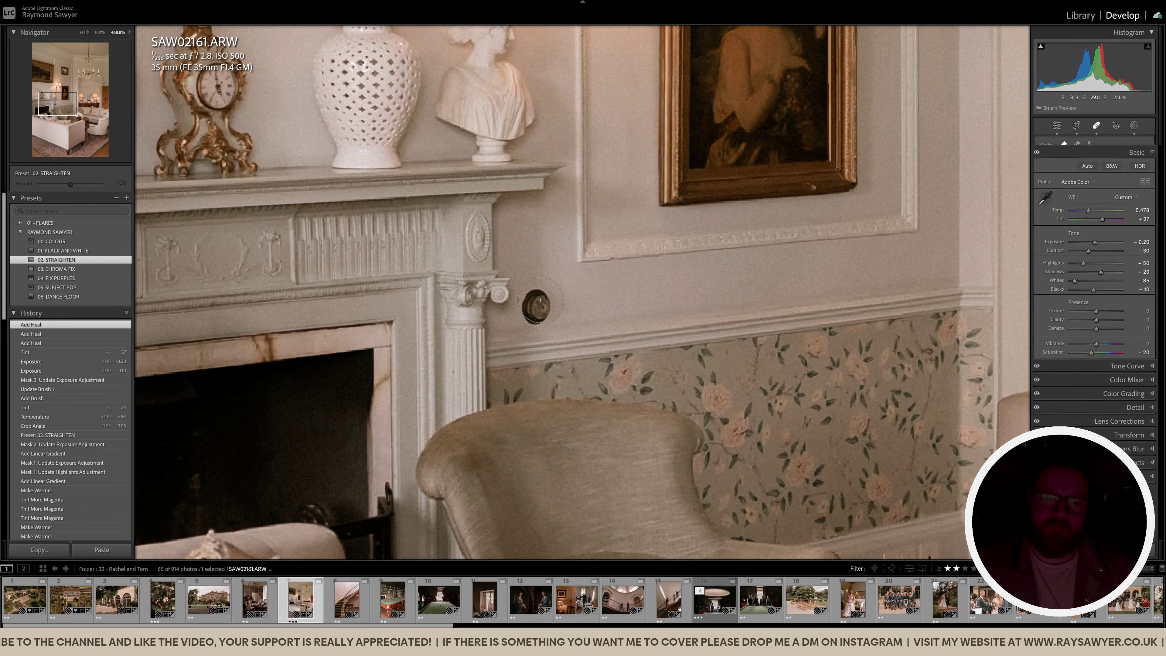
click(536, 307)
key(q)
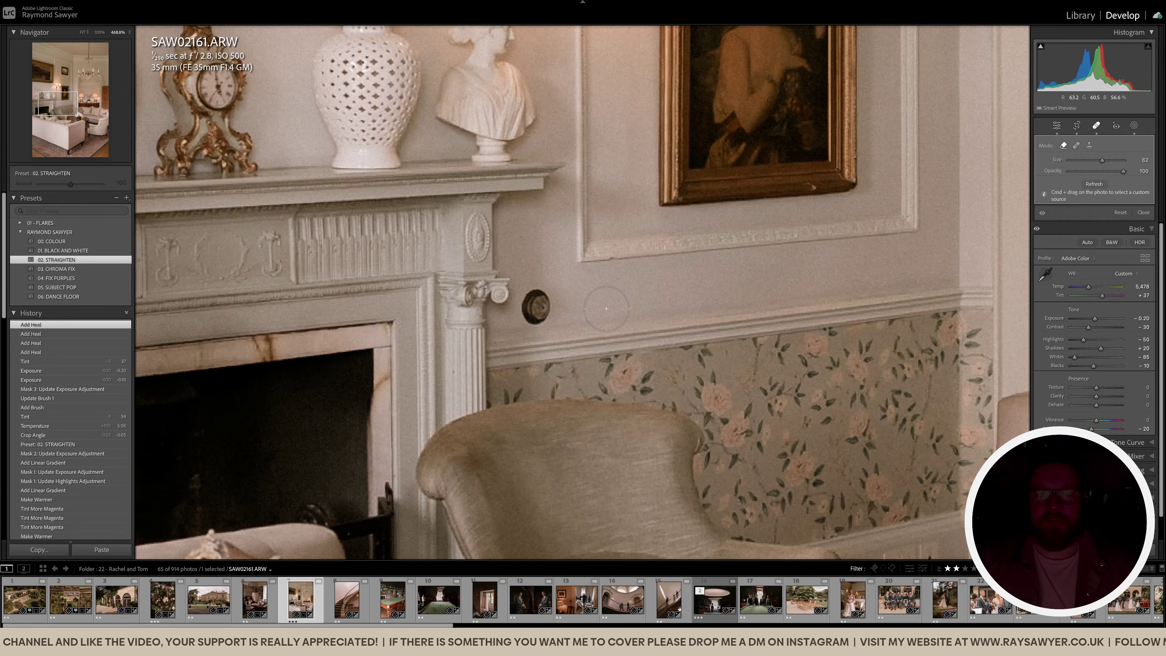
click(663, 317)
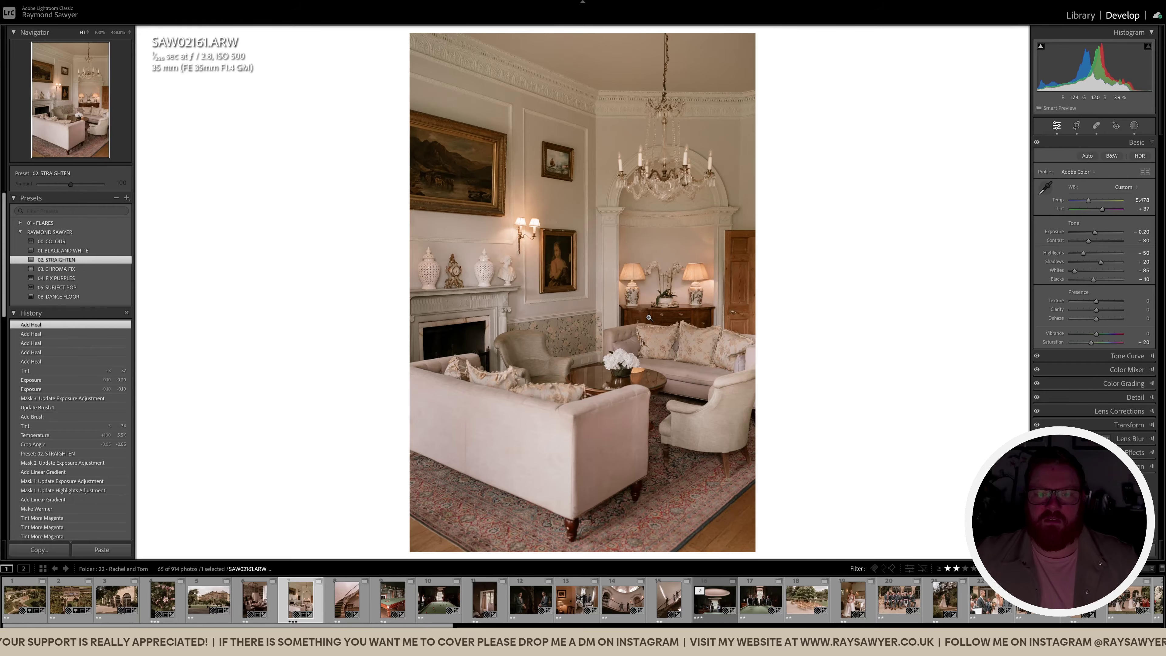
key(backslash)
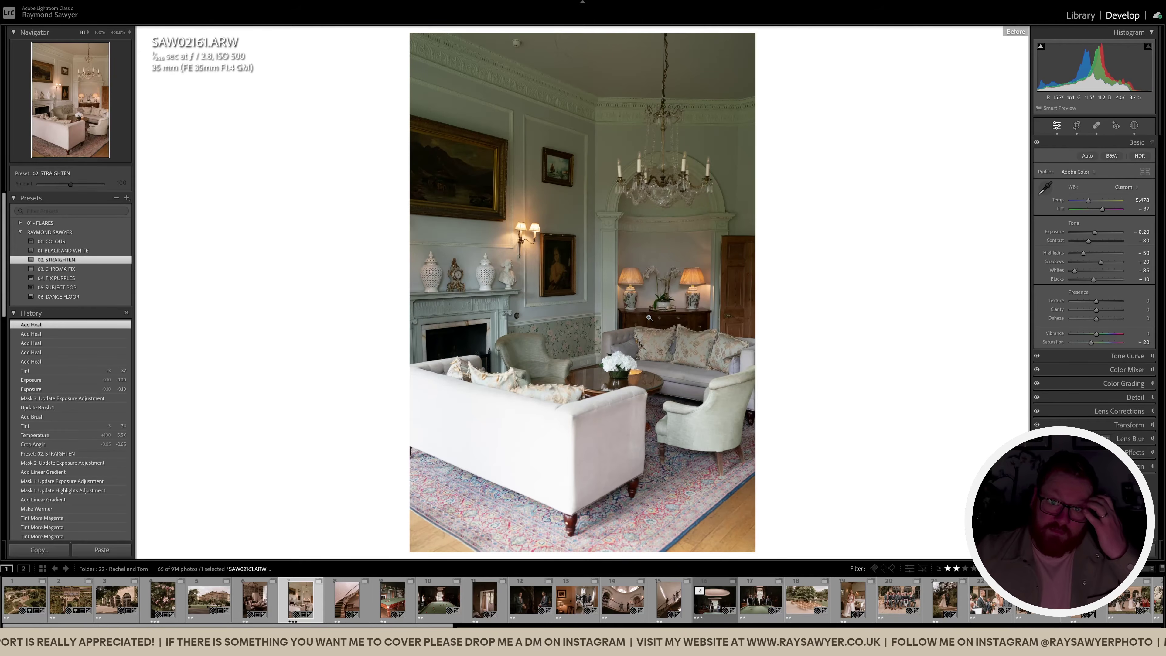
key(backslash)
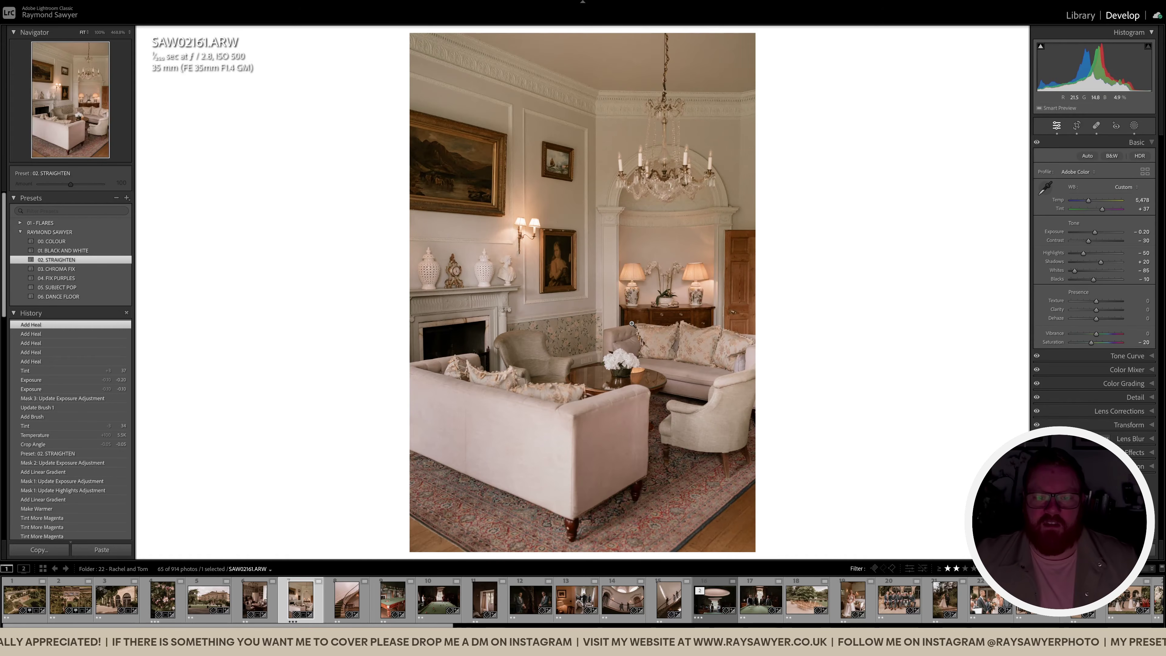
click(626, 325)
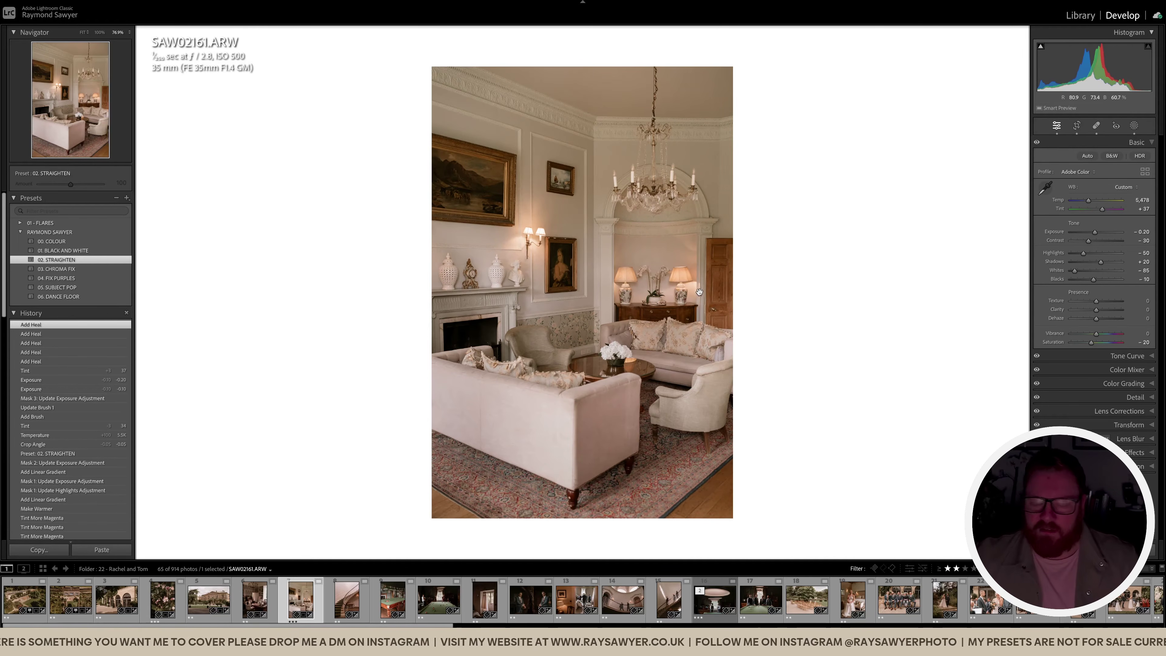
click(592, 302)
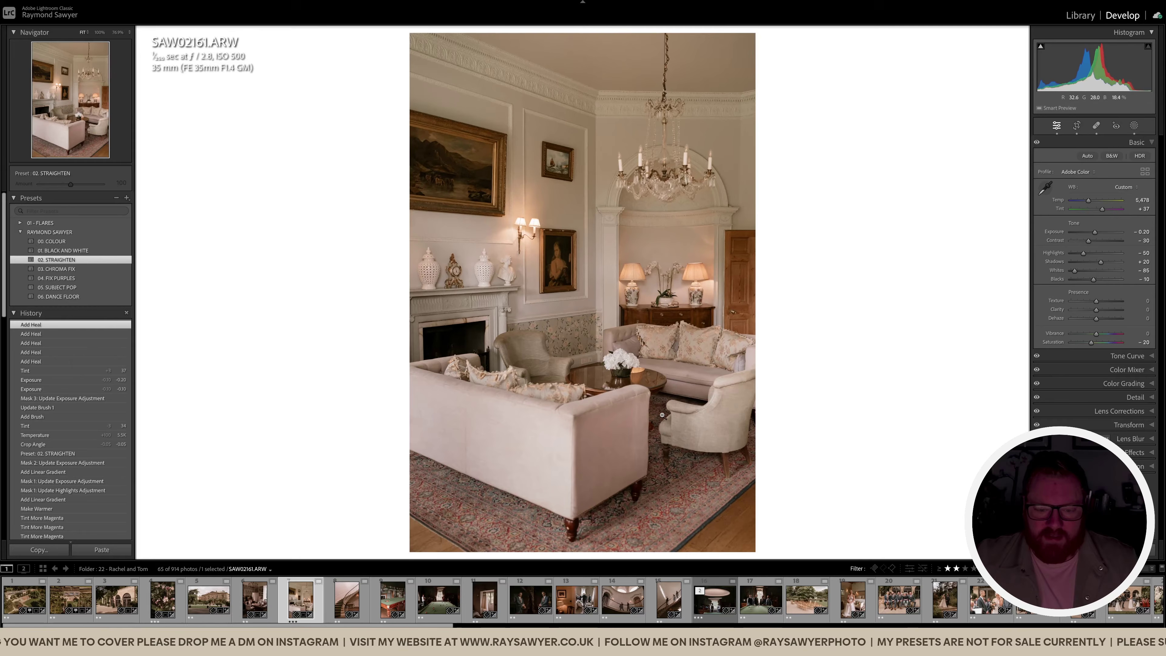
Open the staircase photo SAW02163.ARW and set its temperature to 5,745 and tint to +69
click(342, 605)
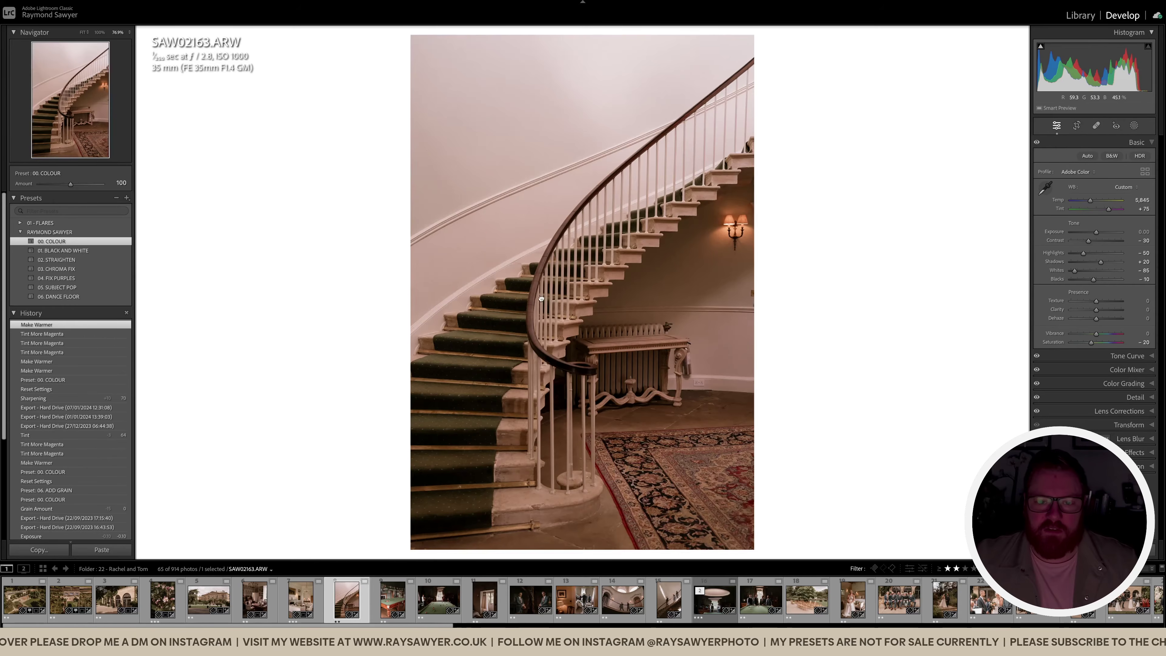
click(582, 302)
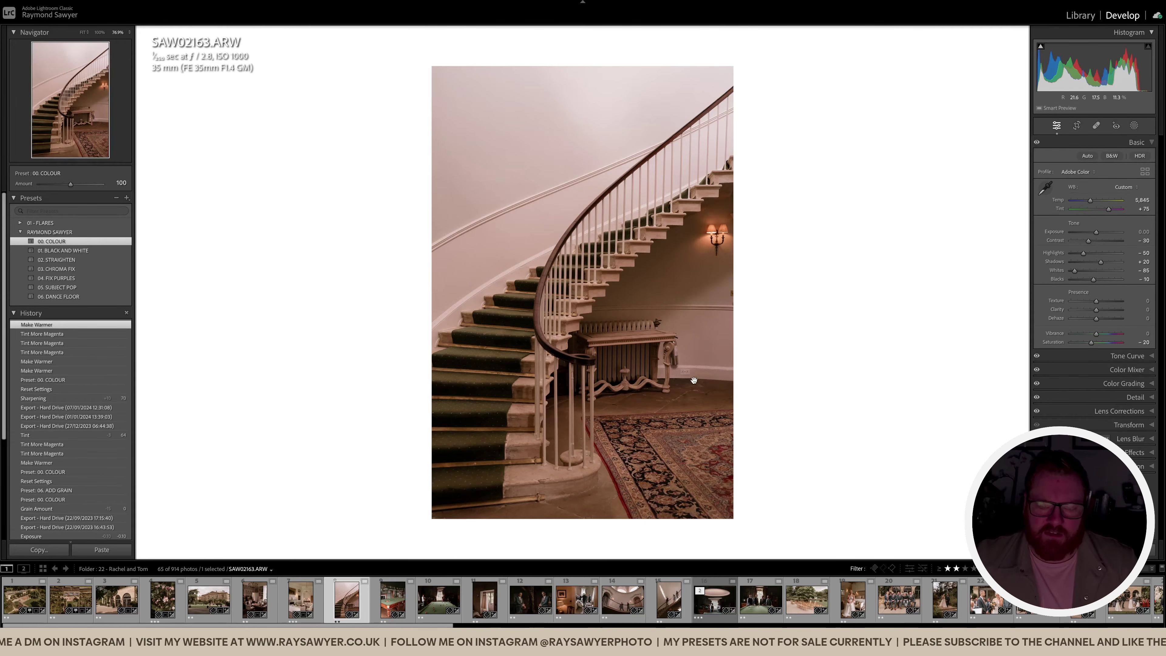
click(505, 388)
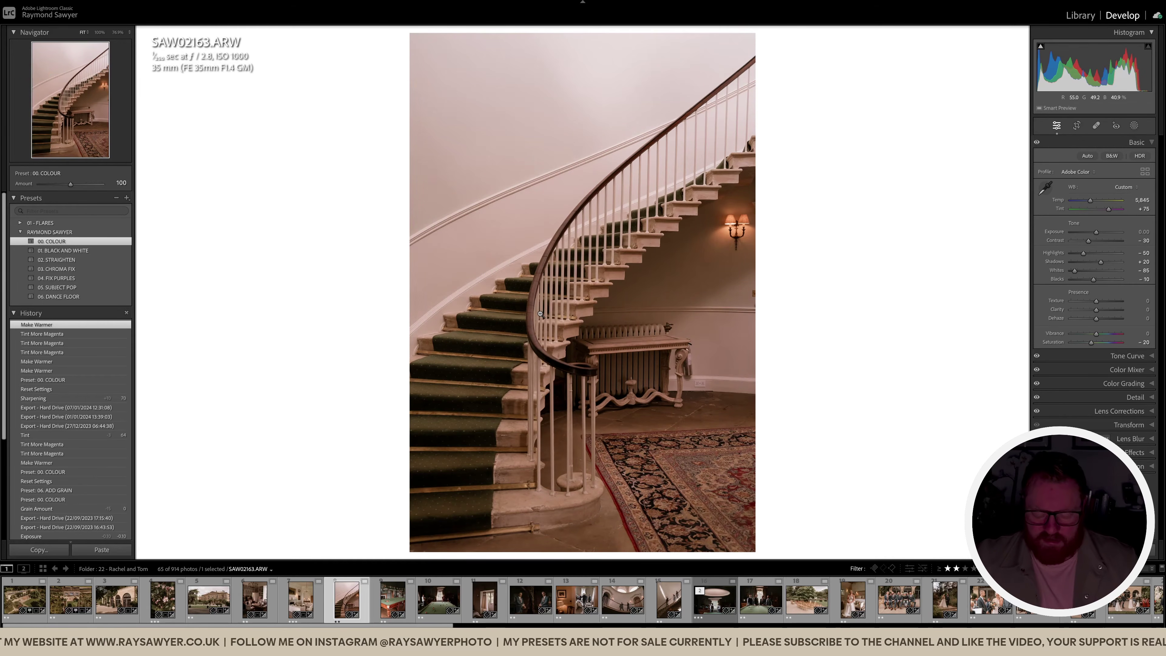
drag(560, 313, 565, 315)
key(minus)
key(minus)
key(comma)
key(minus)
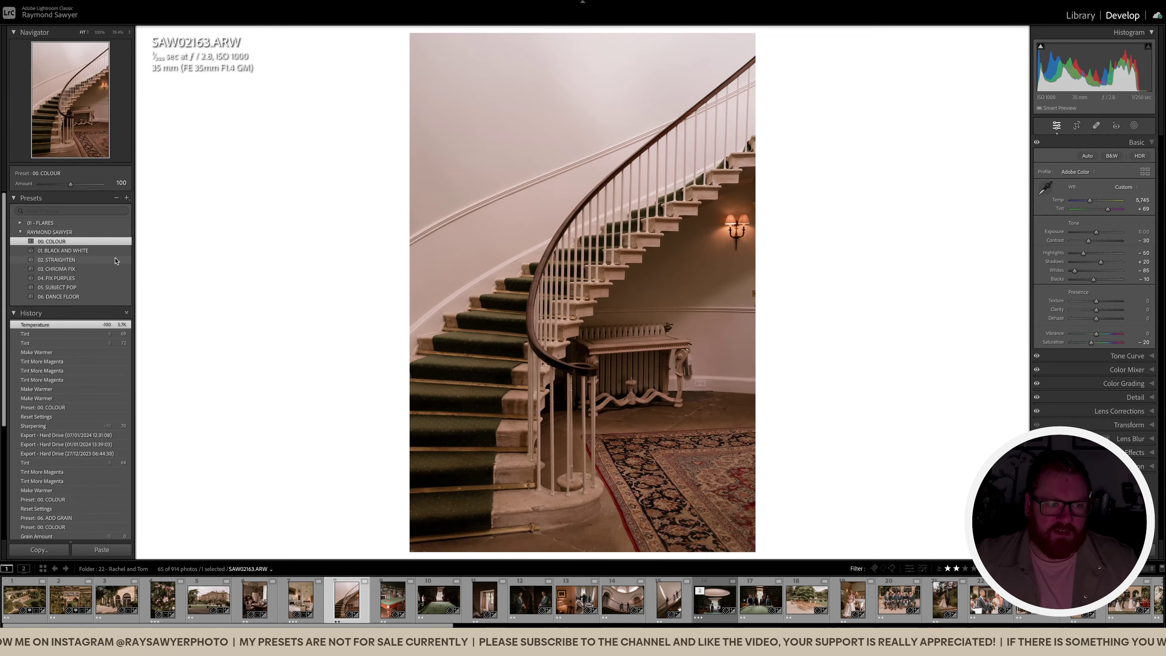
Apply the 02. STRAIGHTEN preset to the staircase photo and compare the edit with the original
click(115, 261)
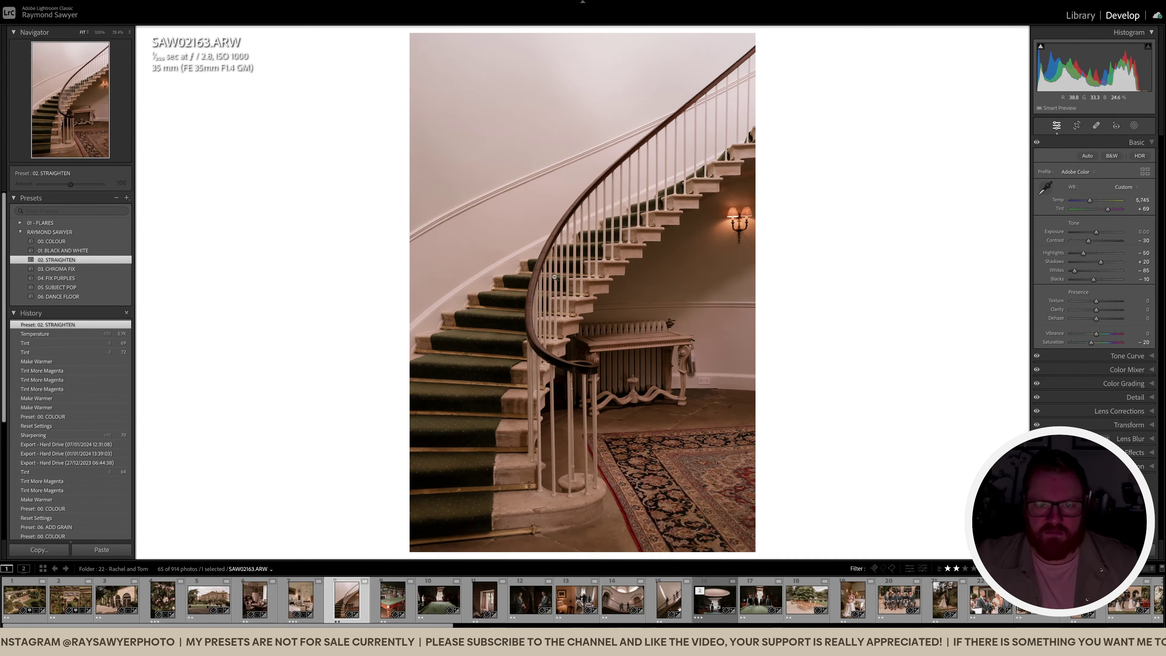
key(backslash)
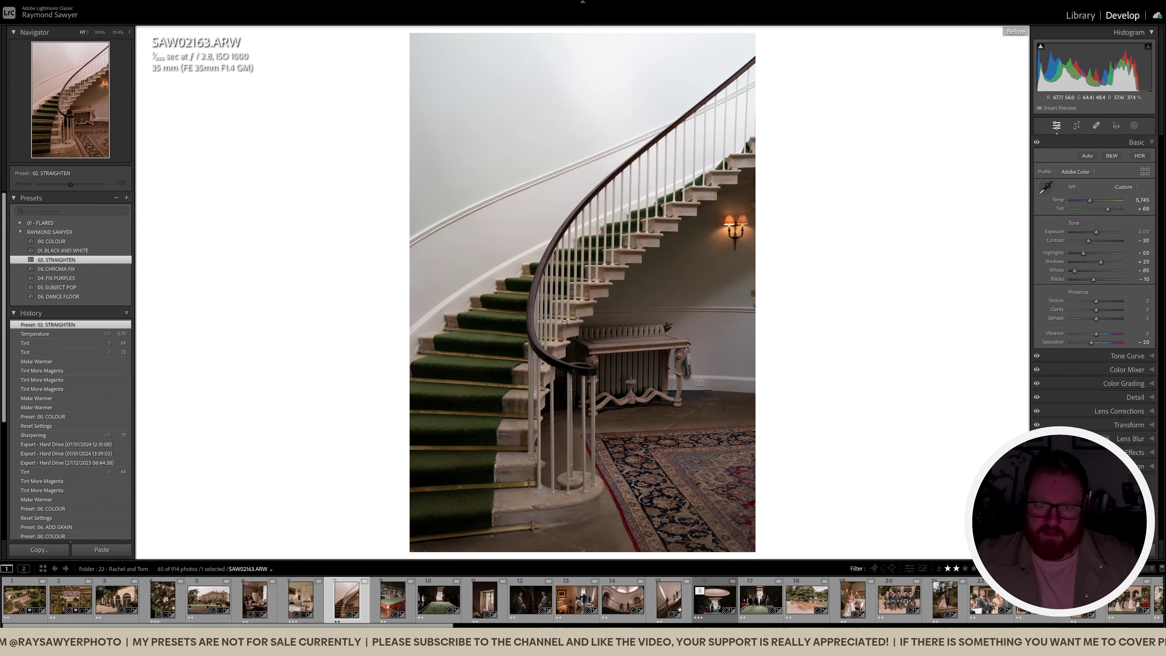
key(backslash)
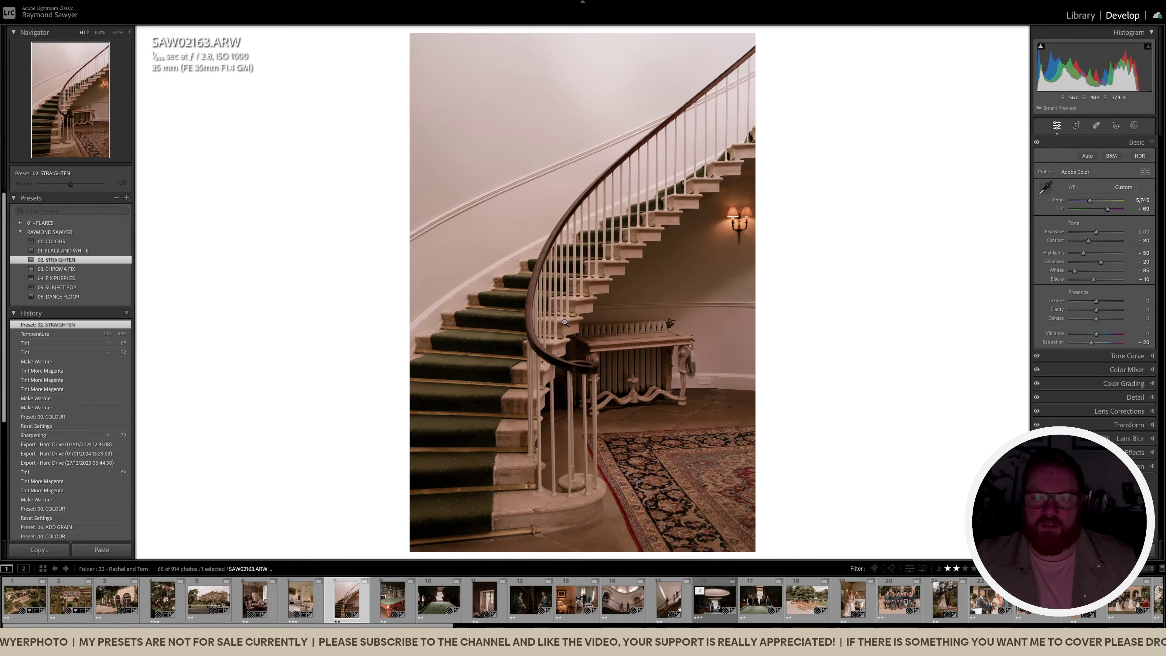
Set the staircase photo's temperature to 5,545 and tint to +63
key(ctrl+minus)
key(minus)
key(minus)
key(comma)
key(minus)
key(minus)
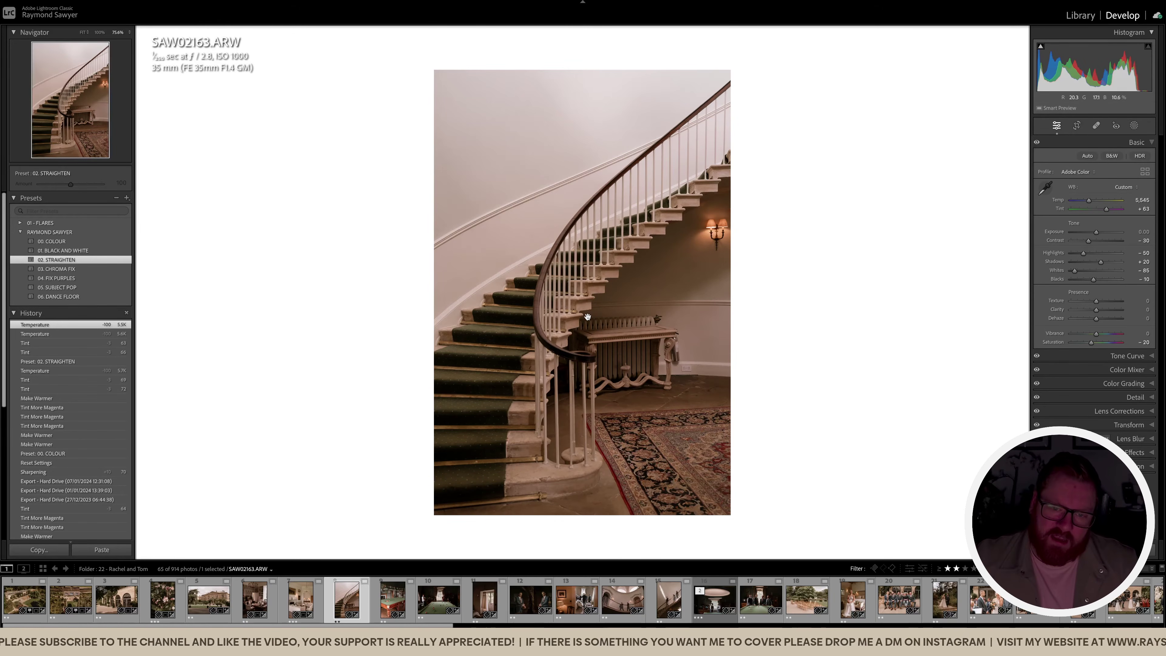
Heal away the power socket on the skirting board beside the carved table in the staircase photo
click(687, 367)
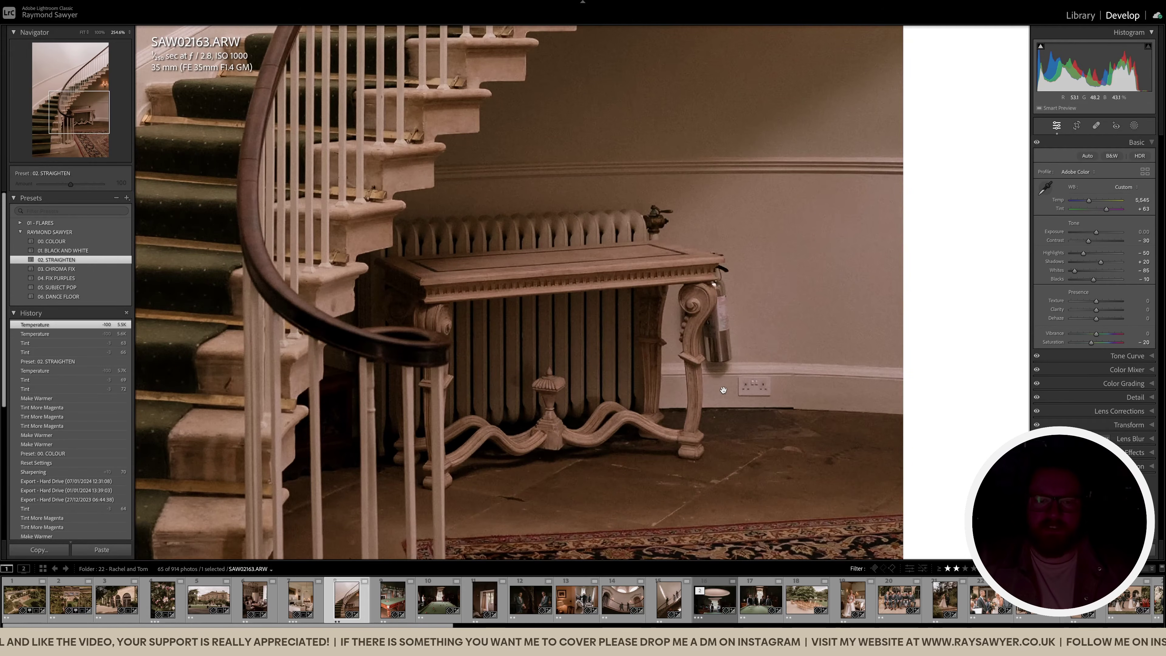
key(ctrl+=)
key(q)
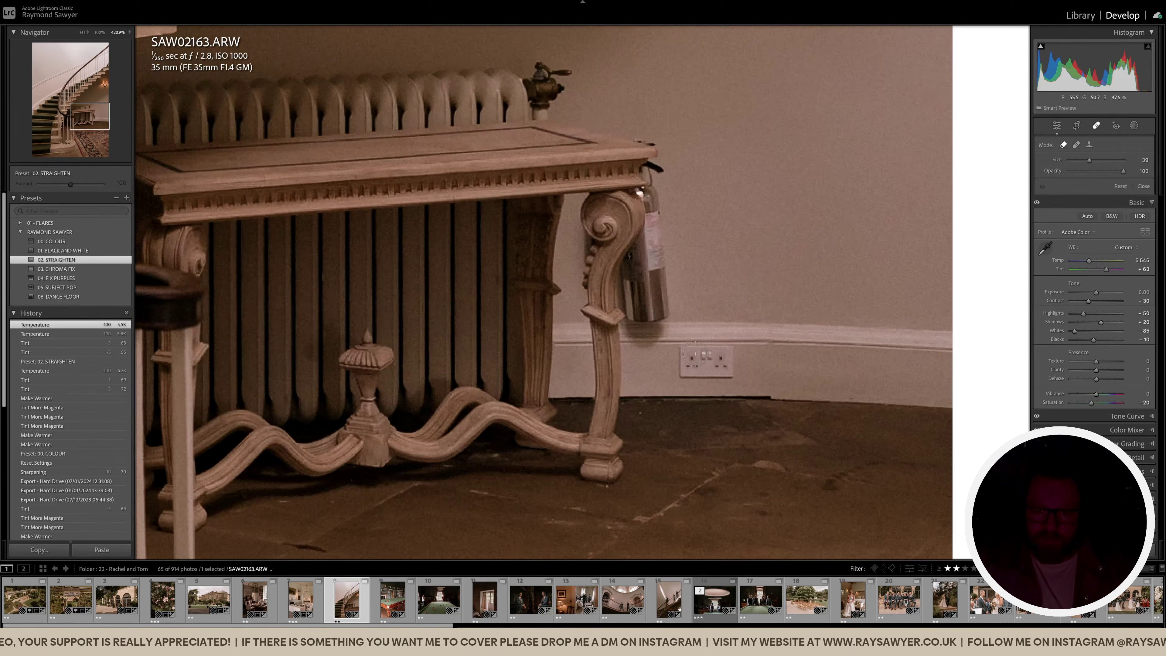
mouse_move(736, 346)
mouse_down()
mouse_move(678, 345)
mouse_move(677, 371)
mouse_move(731, 376)
mouse_move(735, 355)
mouse_move(690, 355)
mouse_move(688, 369)
mouse_move(731, 370)
mouse_move(694, 362)
mouse_up()
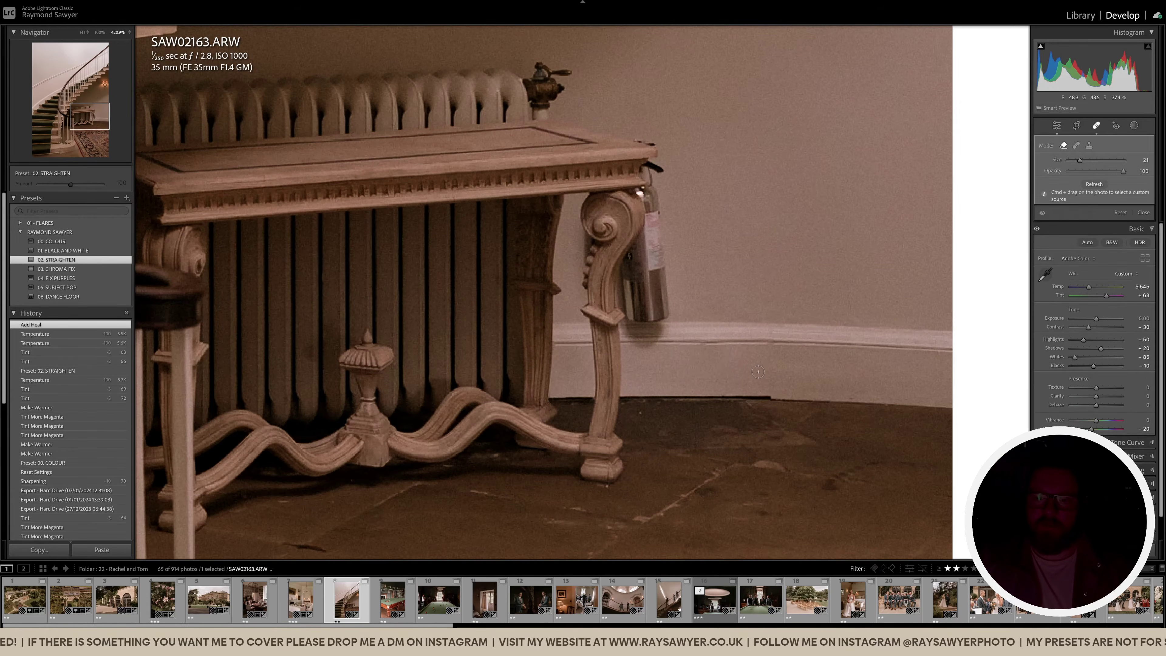
key(q)
key(z)
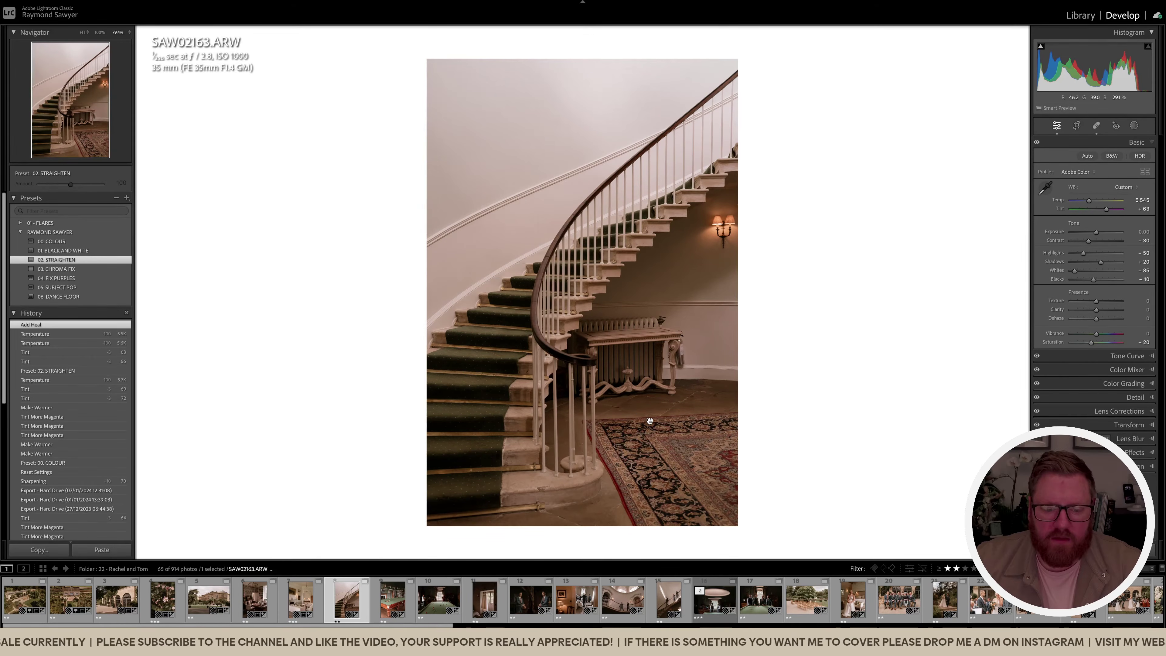
Recheck the drawing room photo, then set the snooker room photo SAW02169.ARW to an exposure of −0.60
key(Right)
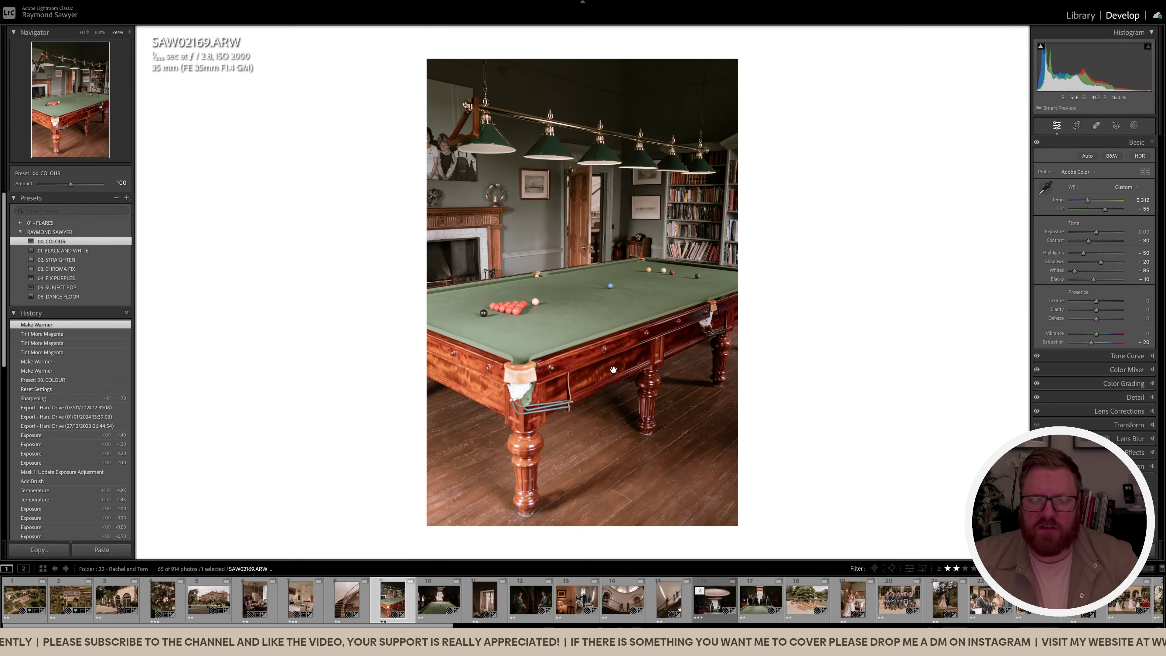
click(298, 601)
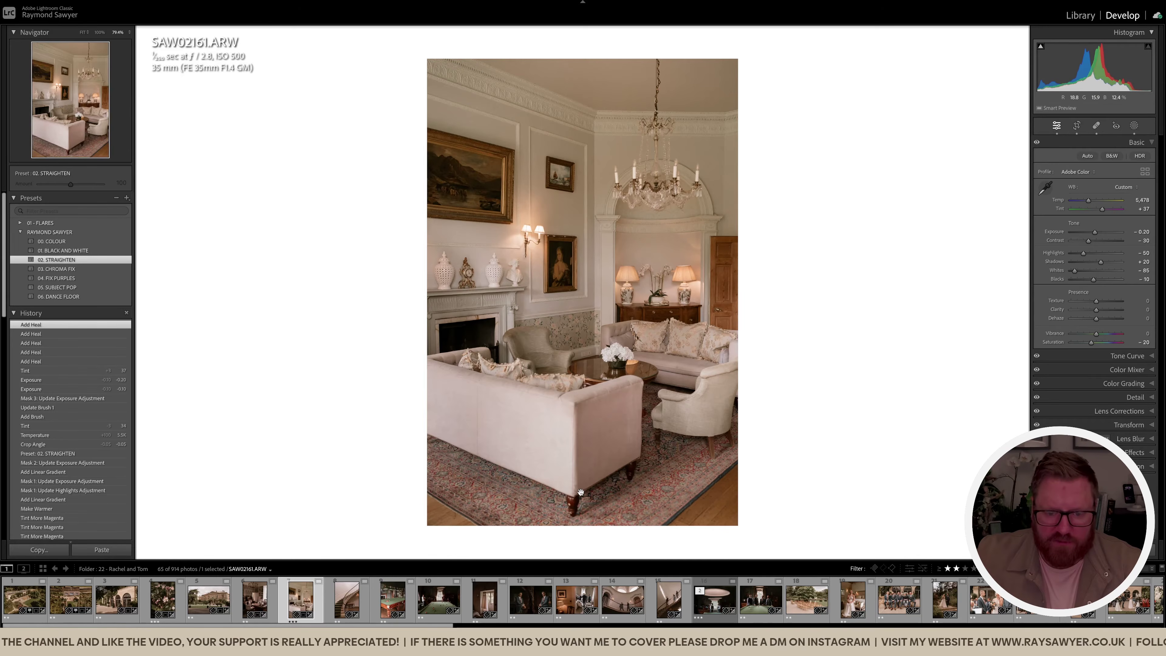
click(393, 598)
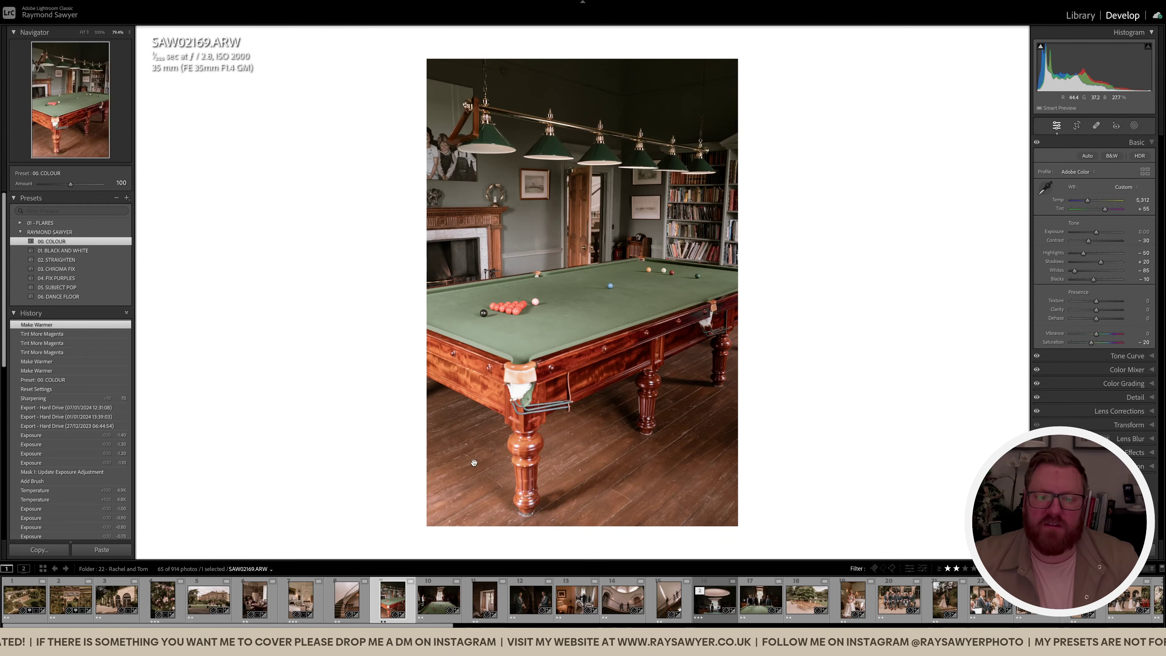
click(572, 429)
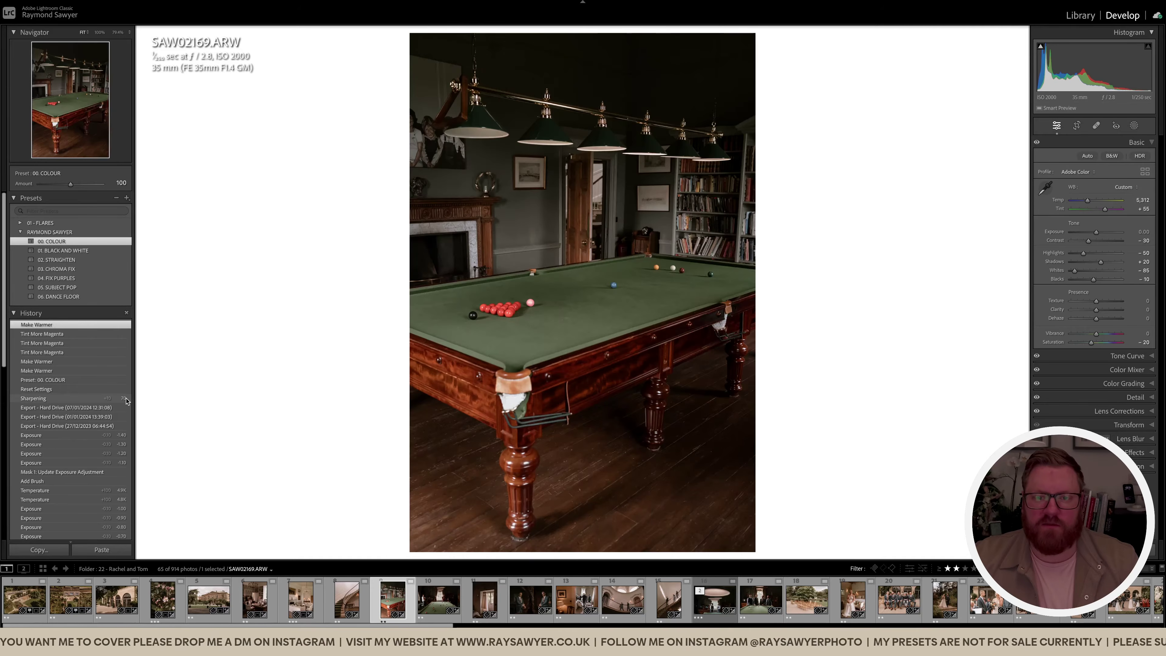
key(minus)
key(minus)
key(minus)
key(minus)
key(minus)
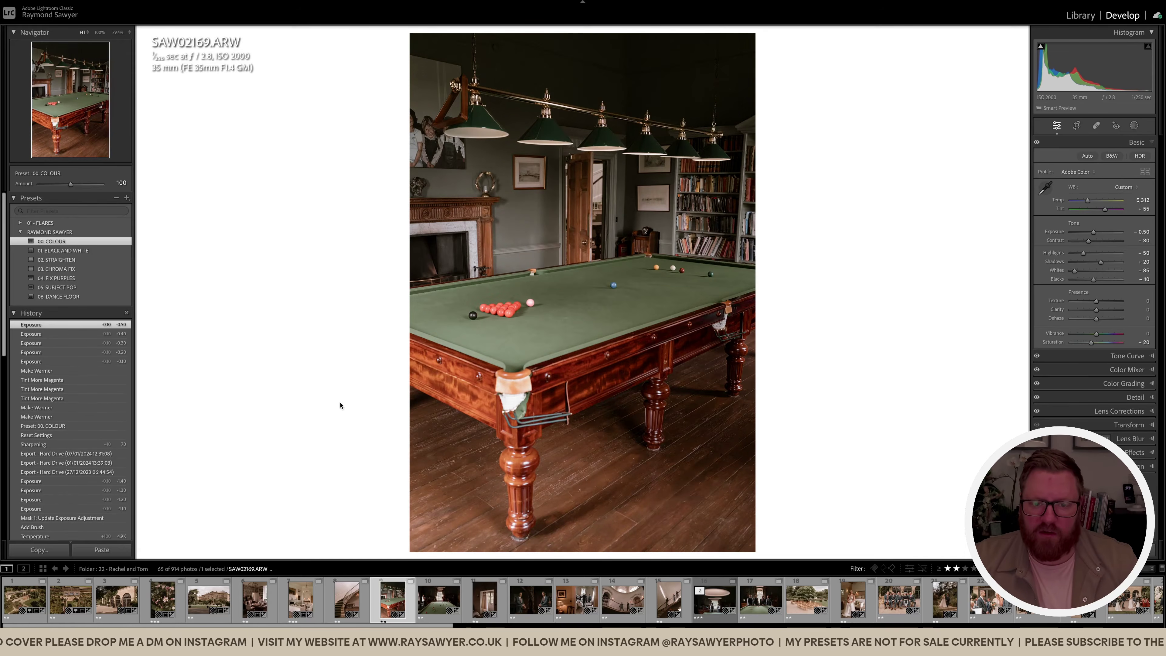
key(minus)
Straighten the snooker room photo with a crop angle of −0.73
key(r)
drag(916, 347, 916, 340)
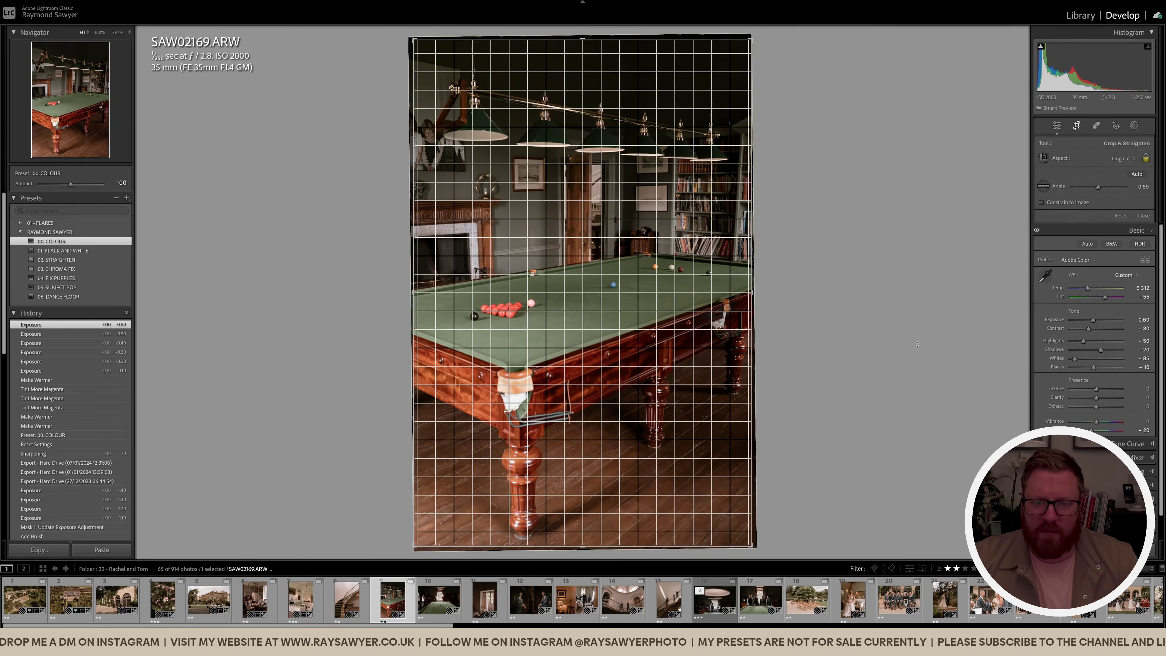
key(Return)
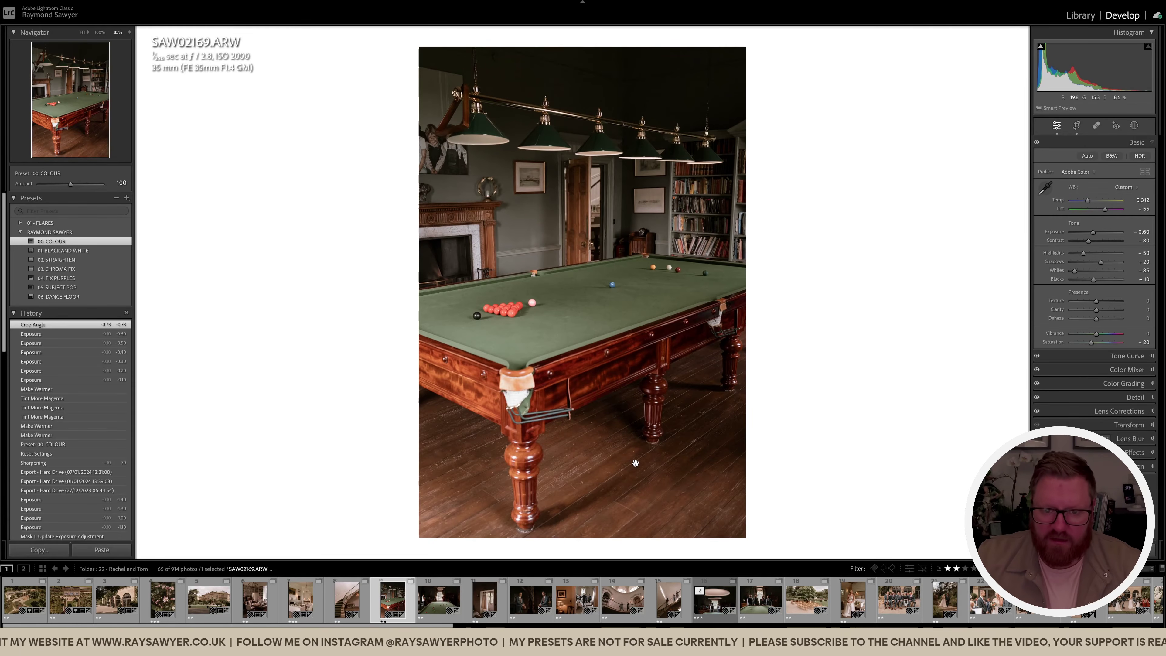
Add a linear gradient mask over the lower part of the snooker room photo, covering the table and floor
key(k)
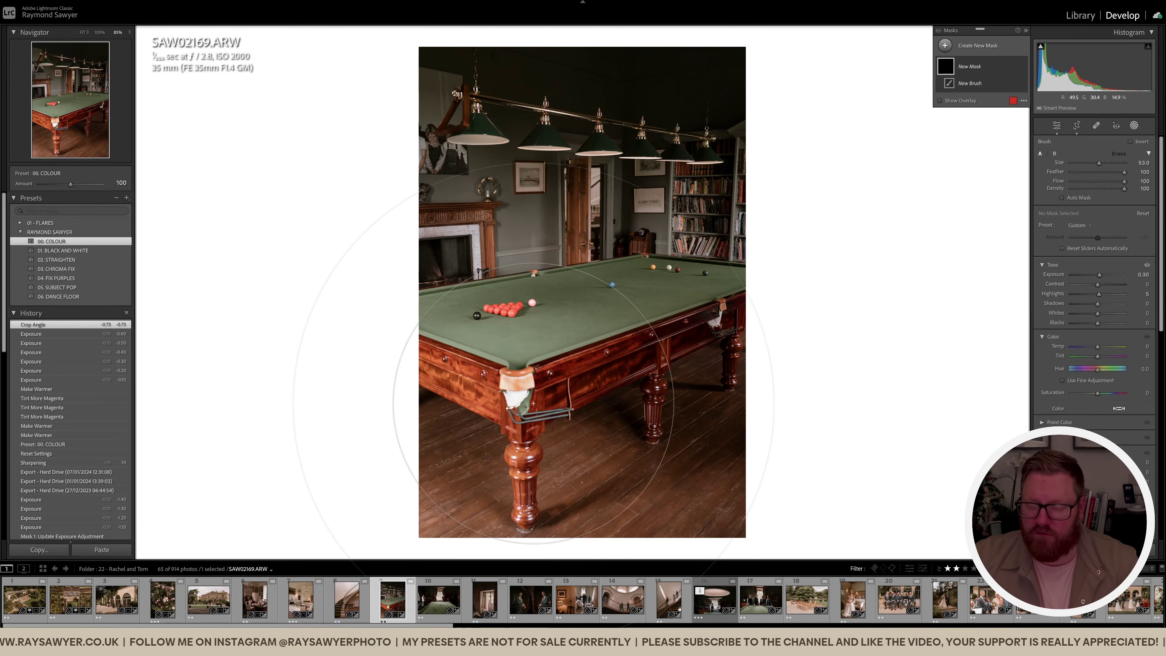
key(m)
drag(548, 377, 652, 129)
drag(600, 254, 601, 325)
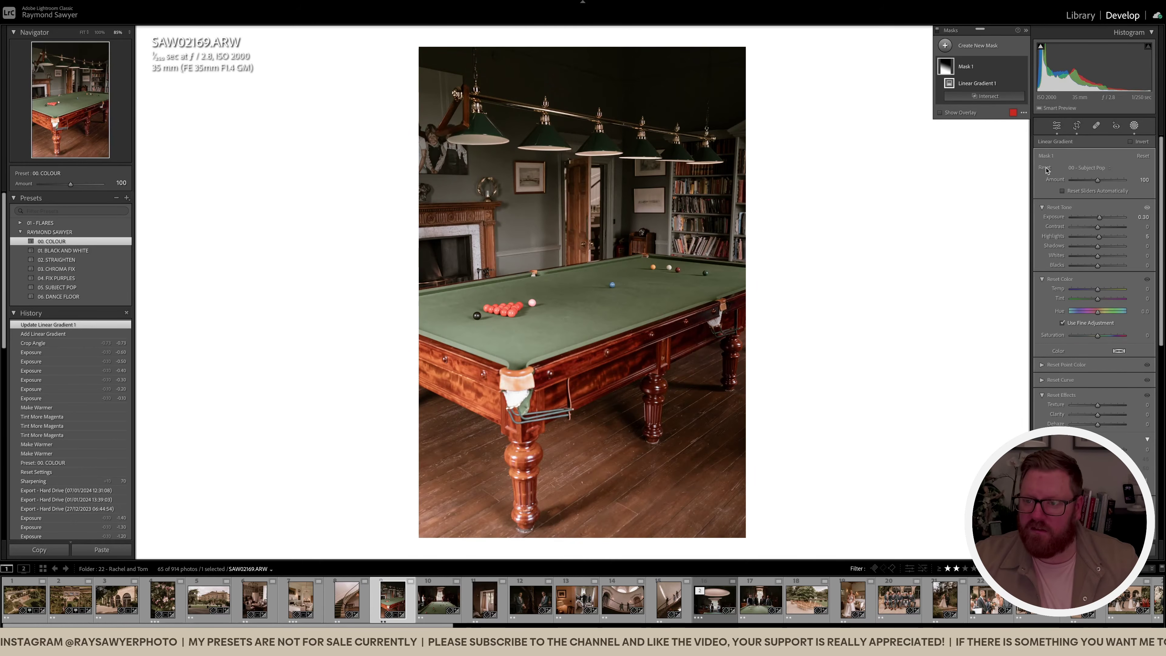
Reset the linear gradient mask's adjustments, set its highlights to −54 and lower its exposure to darken the table and floor
double_click(1047, 167)
key(o)
mouse_move(1099, 237)
mouse_down()
mouse_move(1080, 241)
mouse_move(1094, 219)
mouse_up()
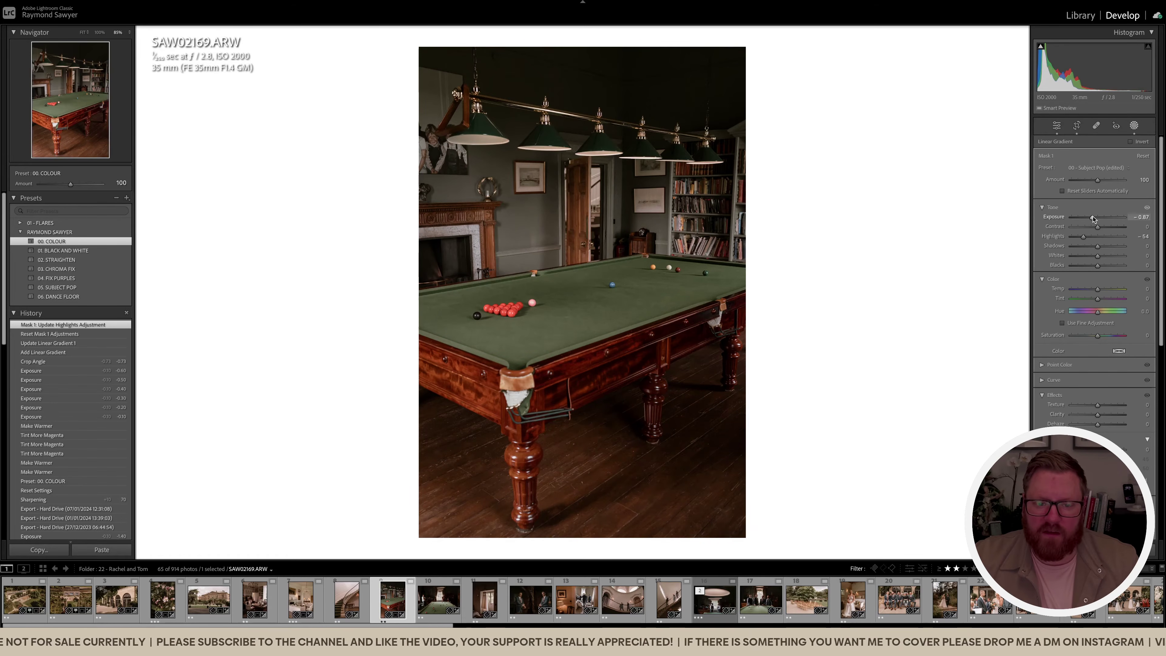
drag(1093, 219, 1093, 220)
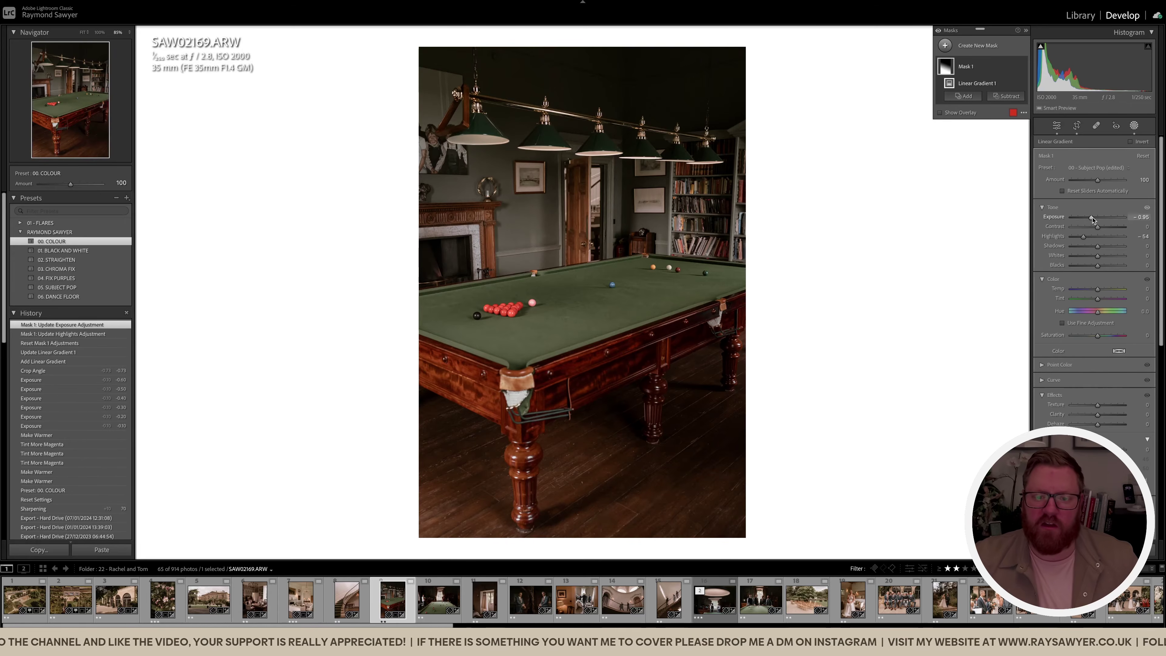
key(m)
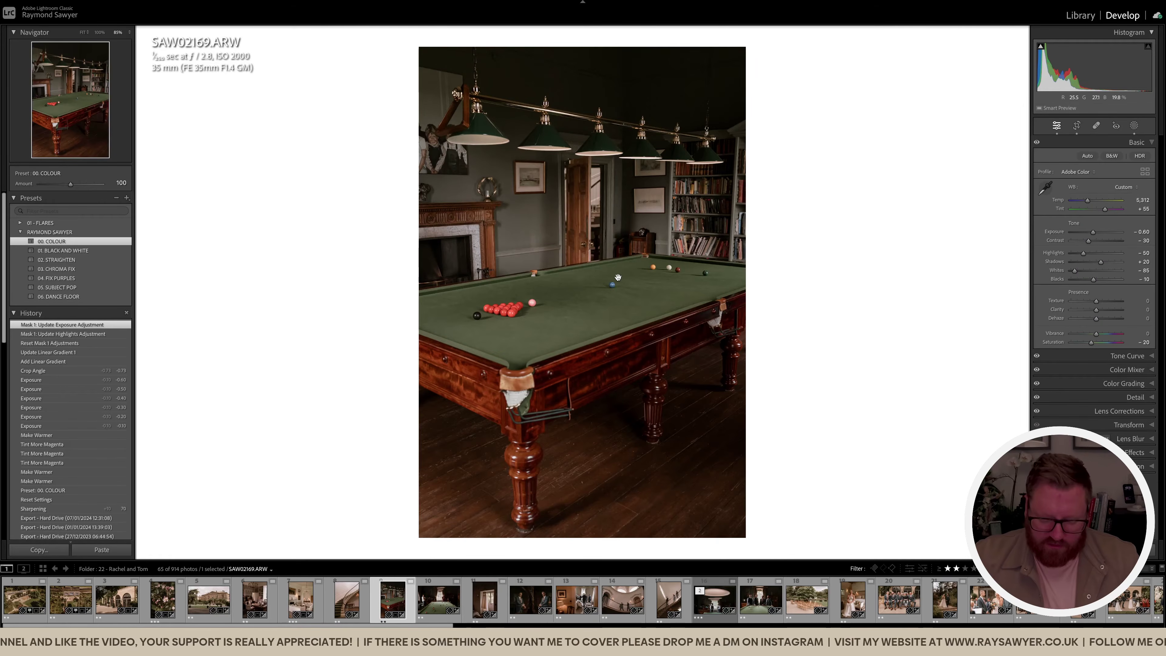
Paint a brush mask along the upper and far edge of the snooker room photo, brightening it with a mask exposure of 0.50
key(k)
scroll(673, 239, down, 10)
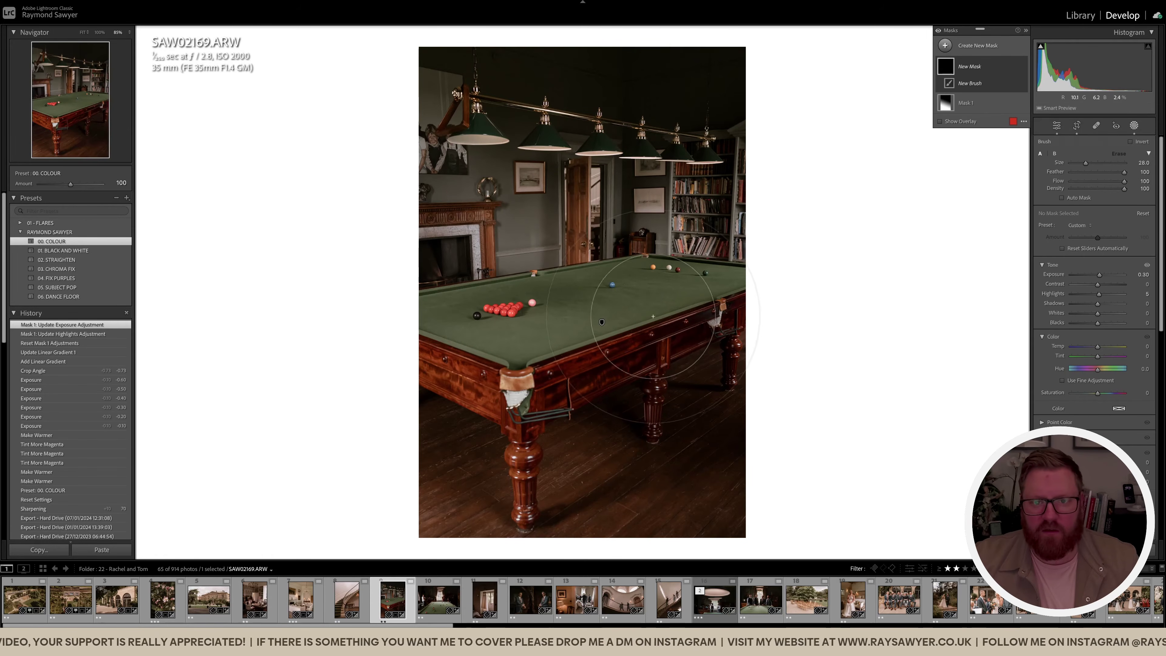
mouse_move(765, 81)
mouse_down()
mouse_move(723, 81)
mouse_move(744, 87)
mouse_up()
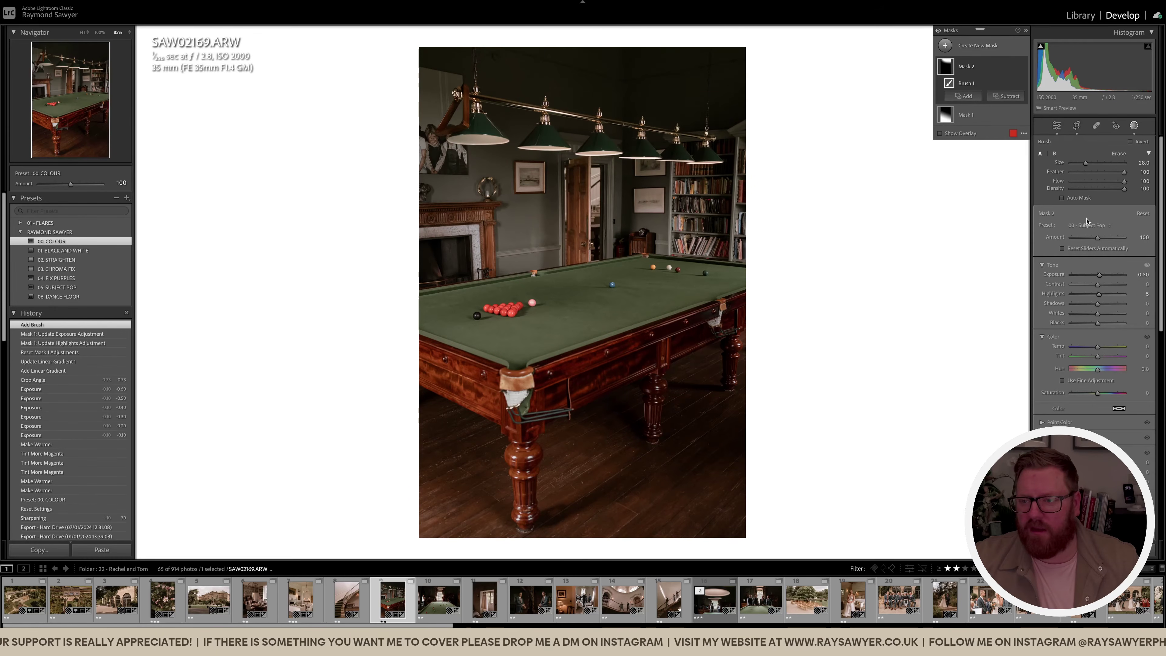
drag(1099, 274, 1102, 274)
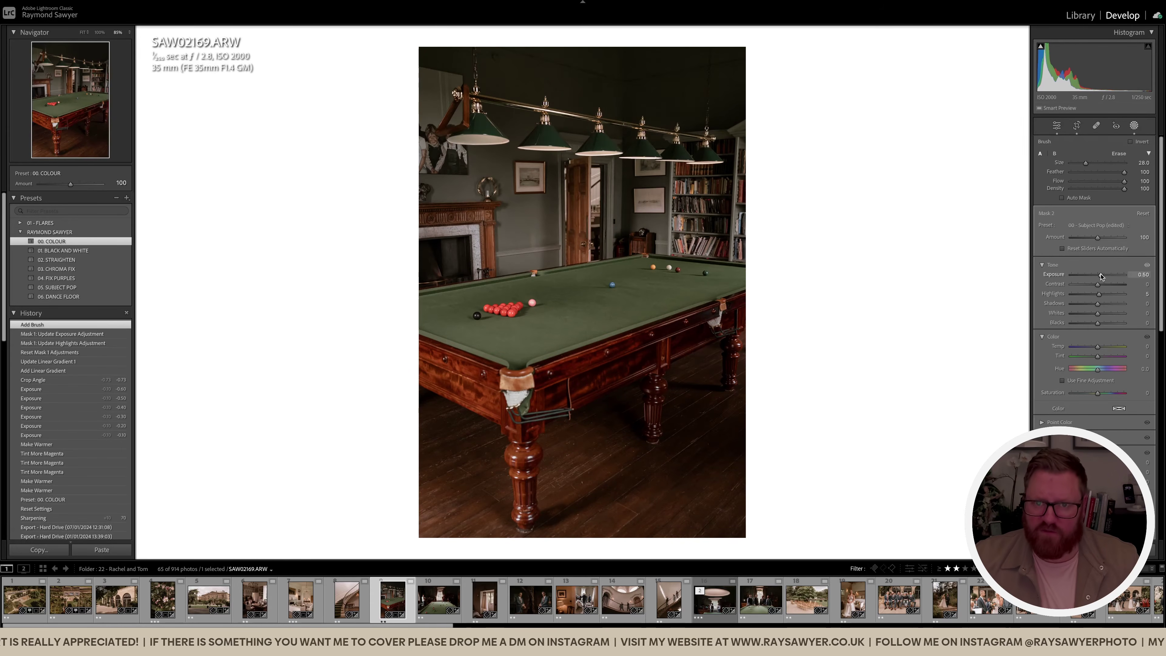
mouse_move(756, 101)
mouse_down()
mouse_move(762, 90)
mouse_move(776, 118)
mouse_move(698, 235)
mouse_move(643, 230)
mouse_move(668, 286)
mouse_move(721, 326)
mouse_move(703, 276)
mouse_move(579, 202)
mouse_move(520, 187)
mouse_move(781, 235)
mouse_move(780, 245)
mouse_up()
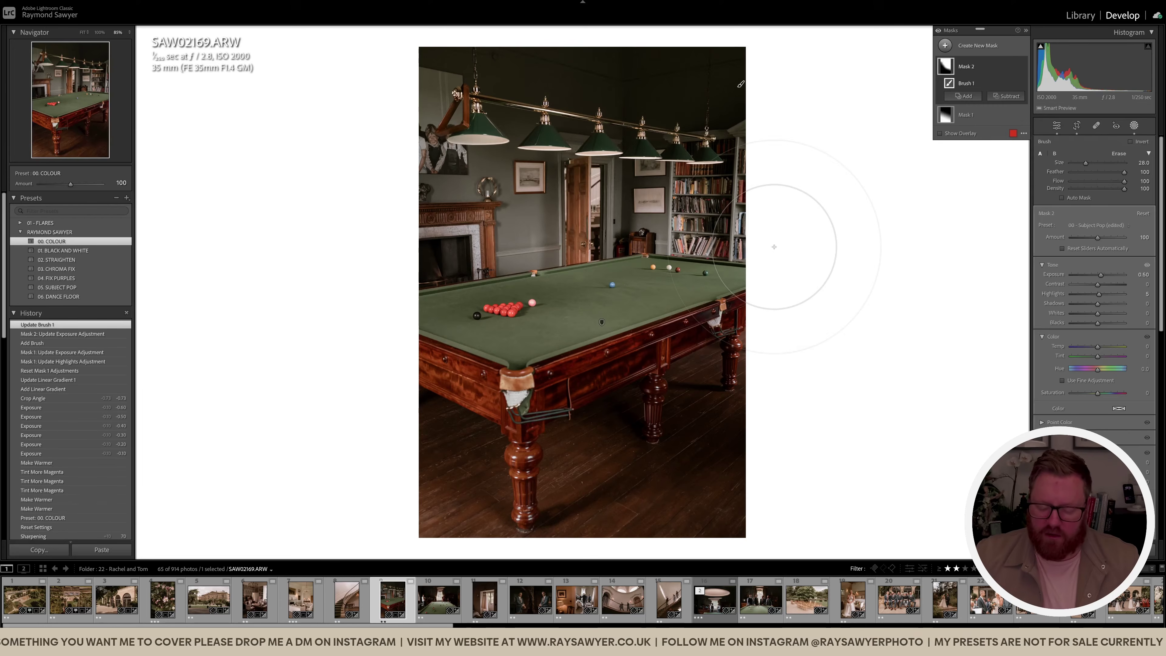
Lower the snooker room photo's overall exposure to −0.90
key(shift+w)
key(minus)
key(minus)
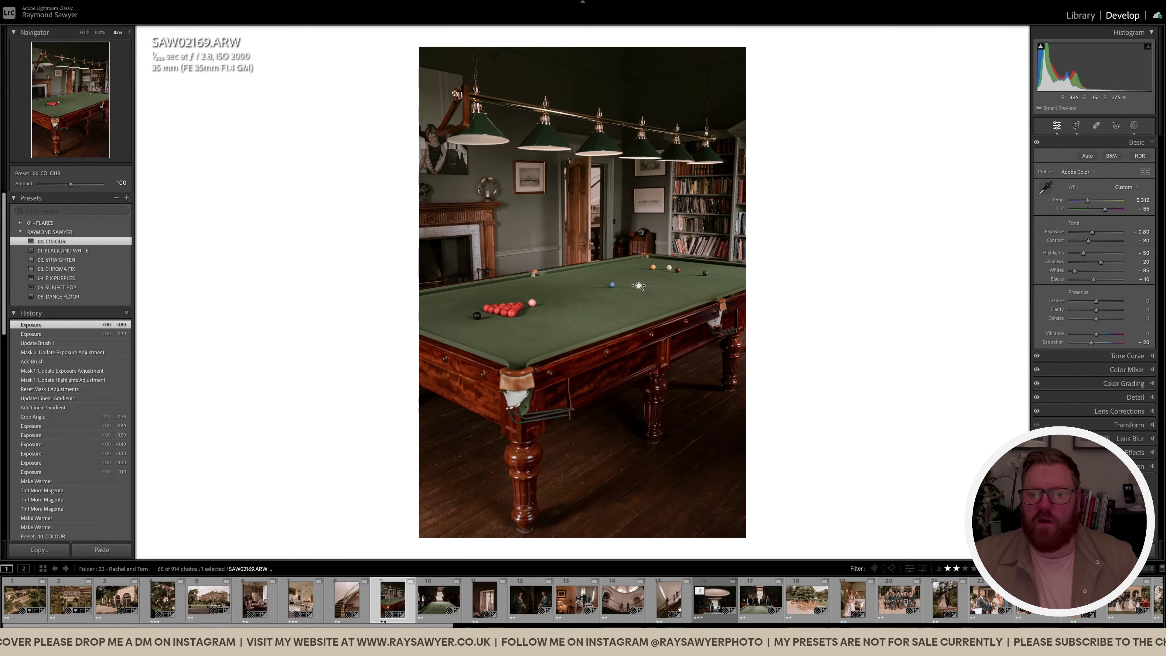
scroll(637, 287, down, 1)
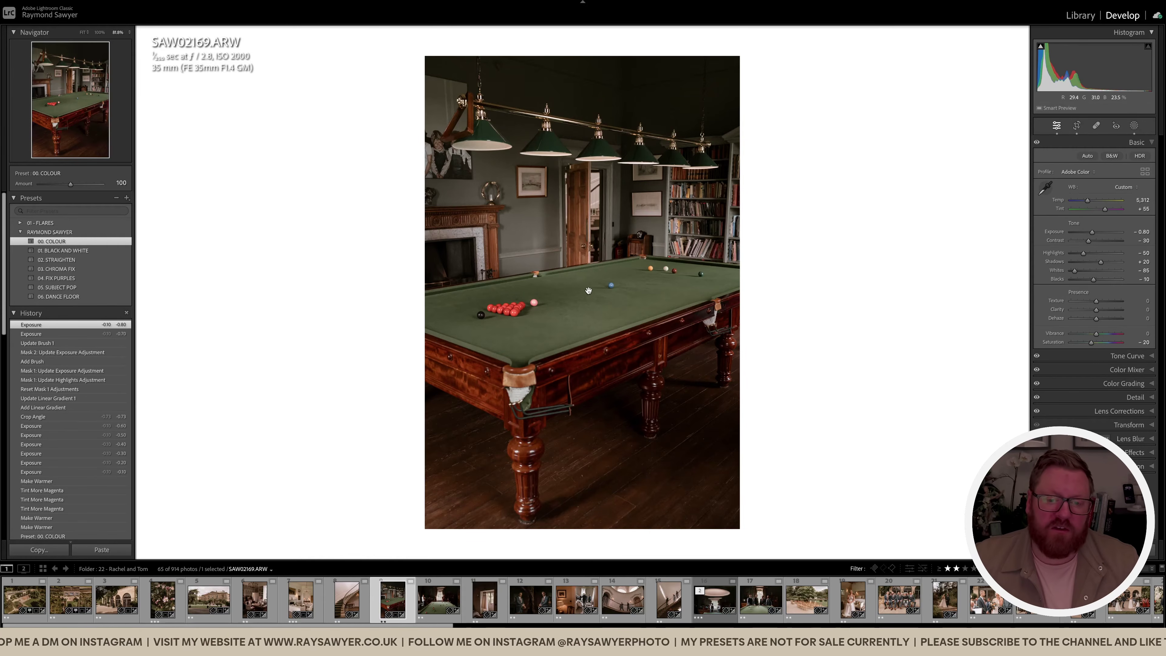
click(596, 297)
click(594, 298)
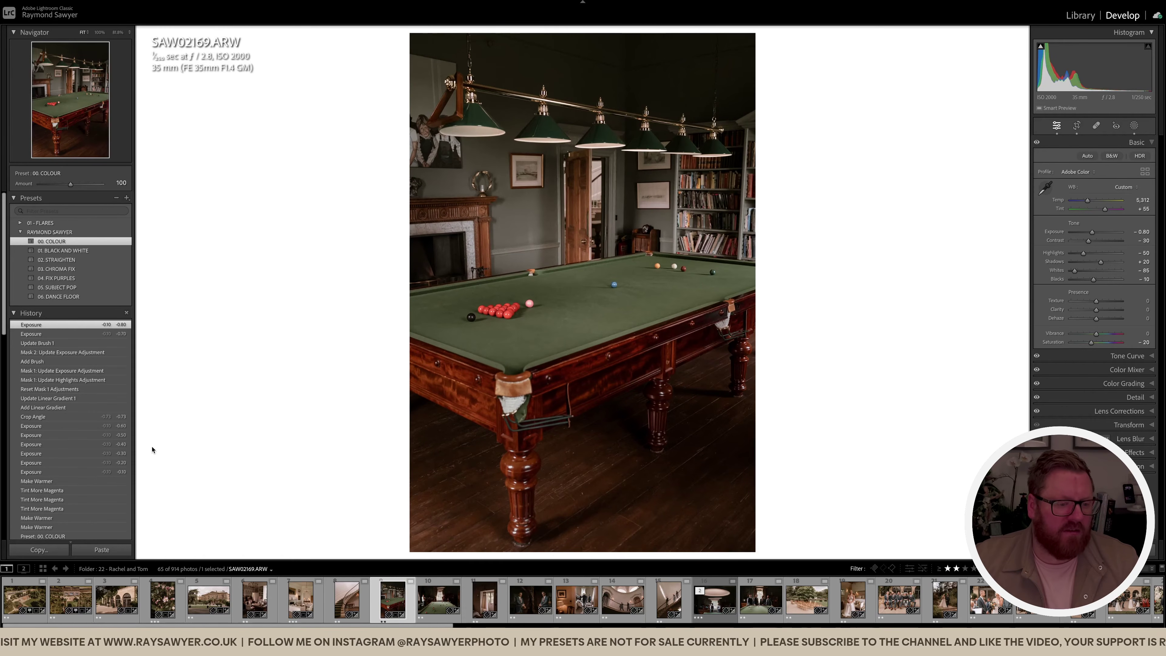
scroll(101, 456, down, 2)
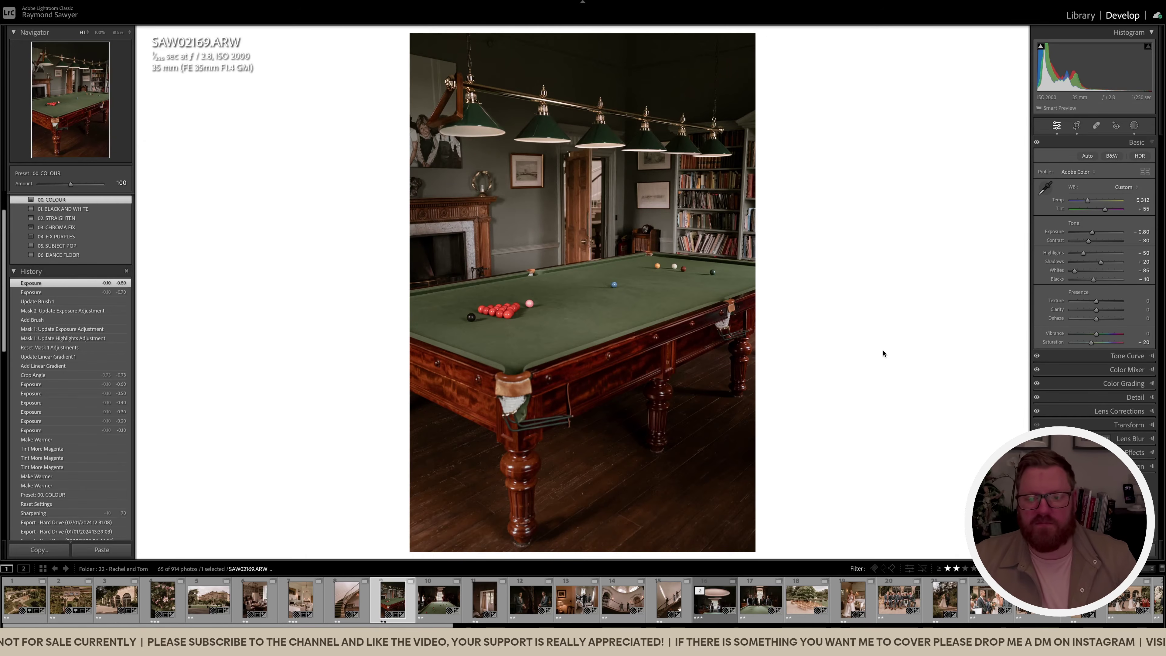
key(minus)
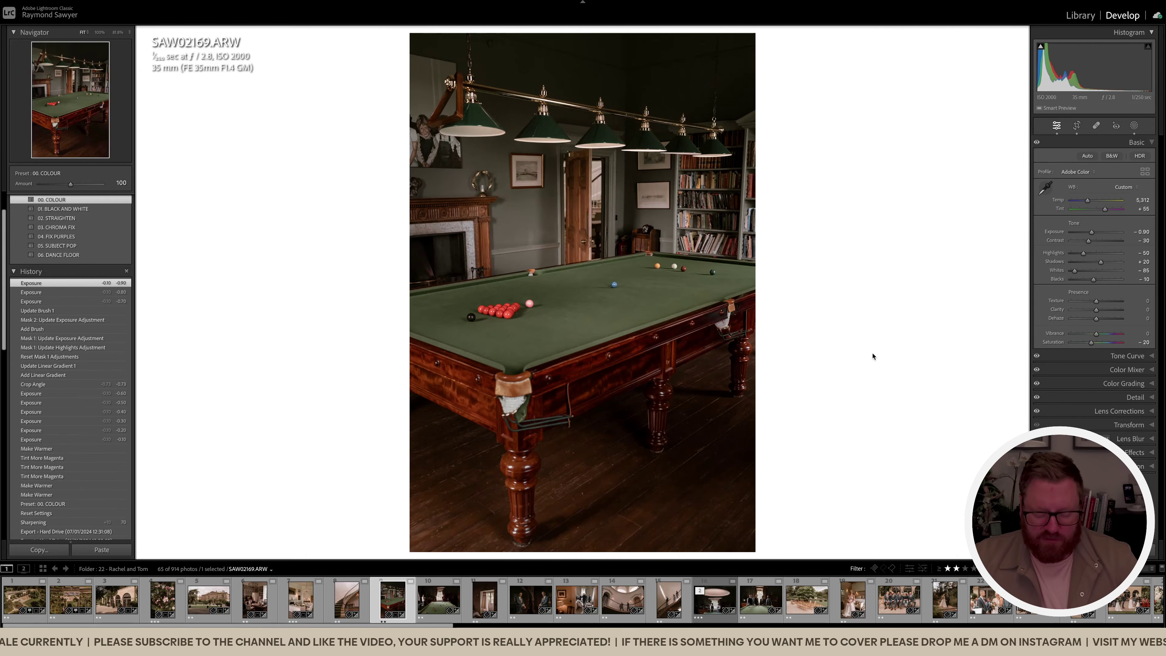
Readjust the snooker room photo's crop angle to −0.37
key(r)
drag(872, 354, 871, 327)
key(r)
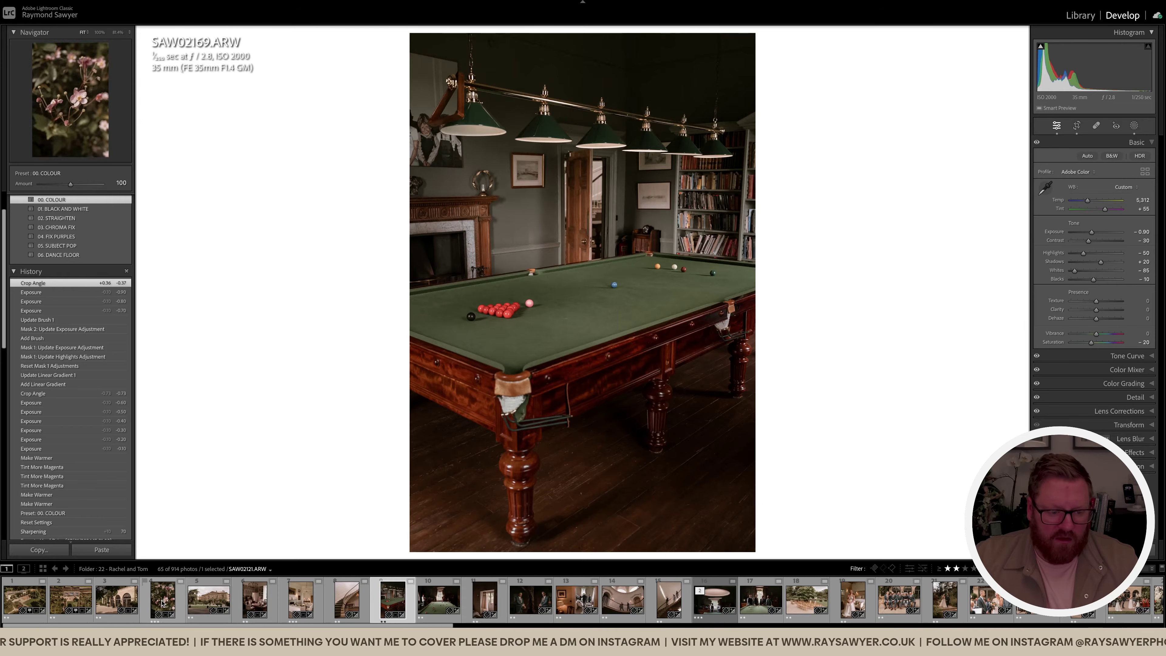
Compare the house exterior, interior and snooker room photos side by side, then remove the exterior from the comparison
shift+click(209, 598)
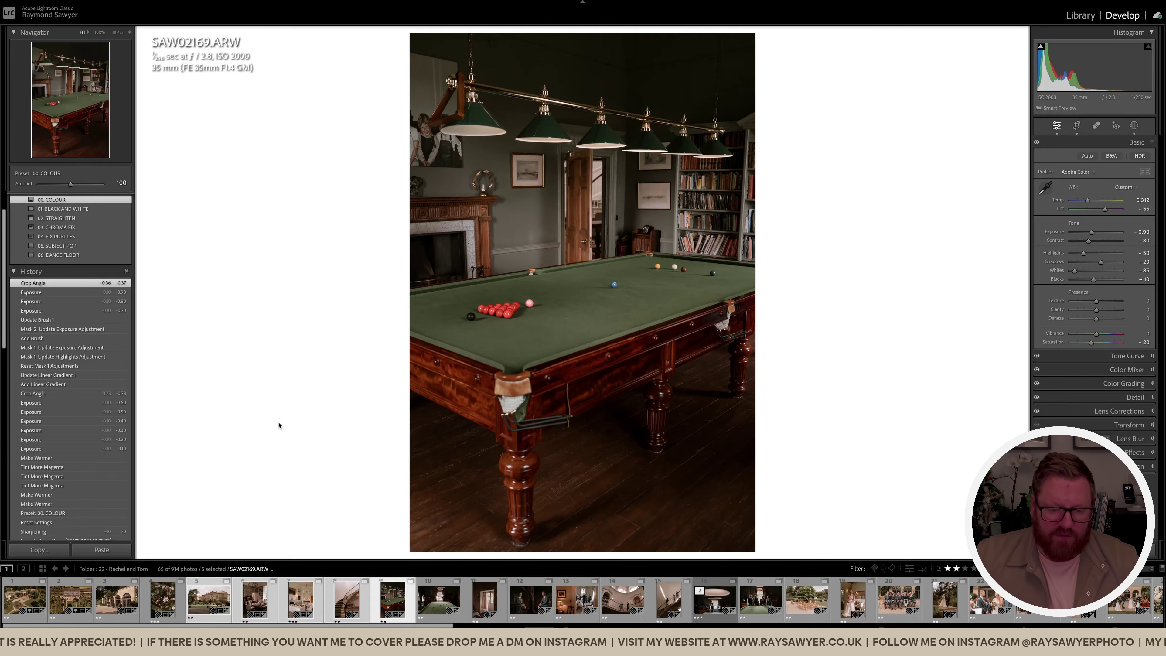
key(n)
key(t)
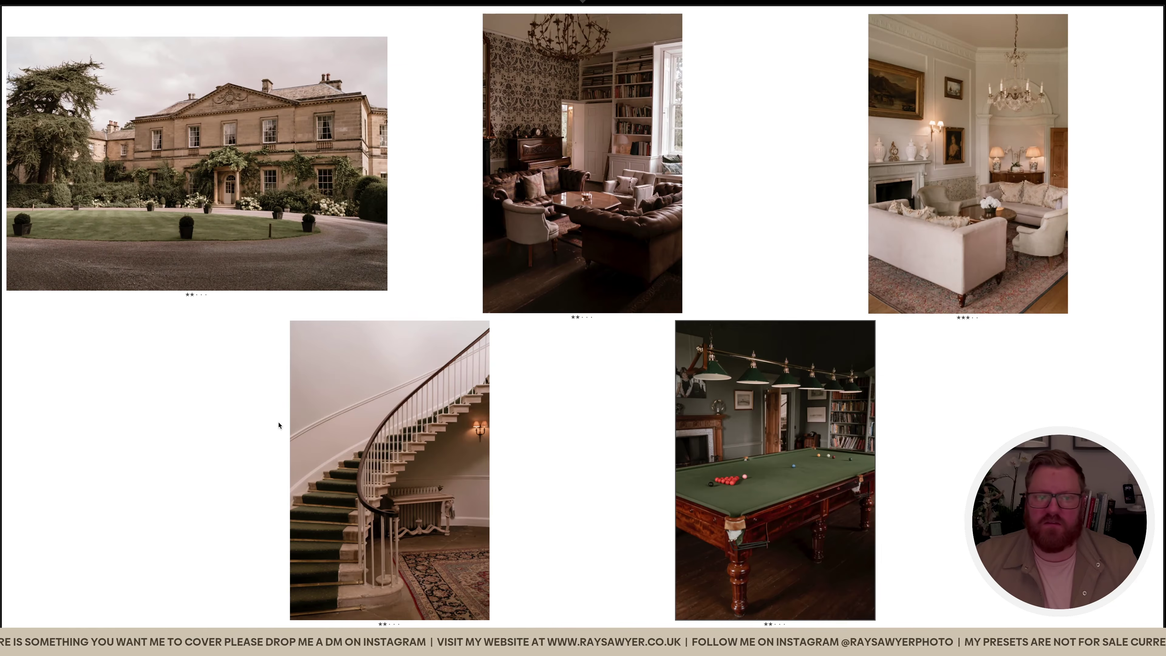
click(382, 285)
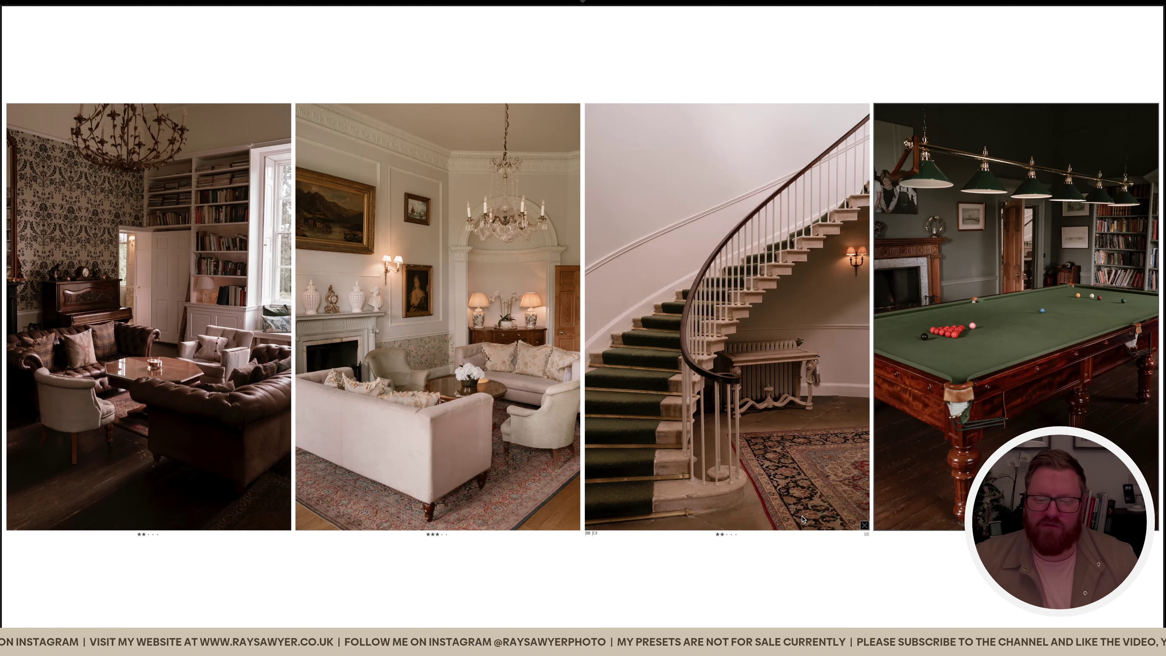
Open the snooker game photo SAW02227.ARW and straighten it with a crop angle of 0.31
key(shift+Tab)
key(e)
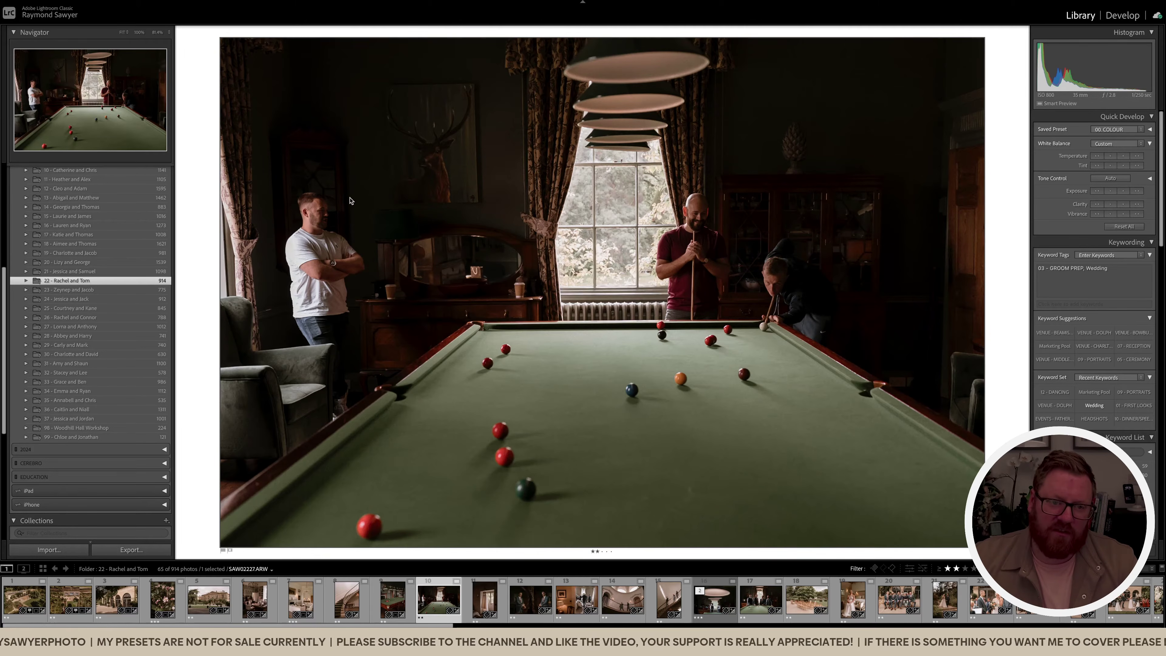
key(r)
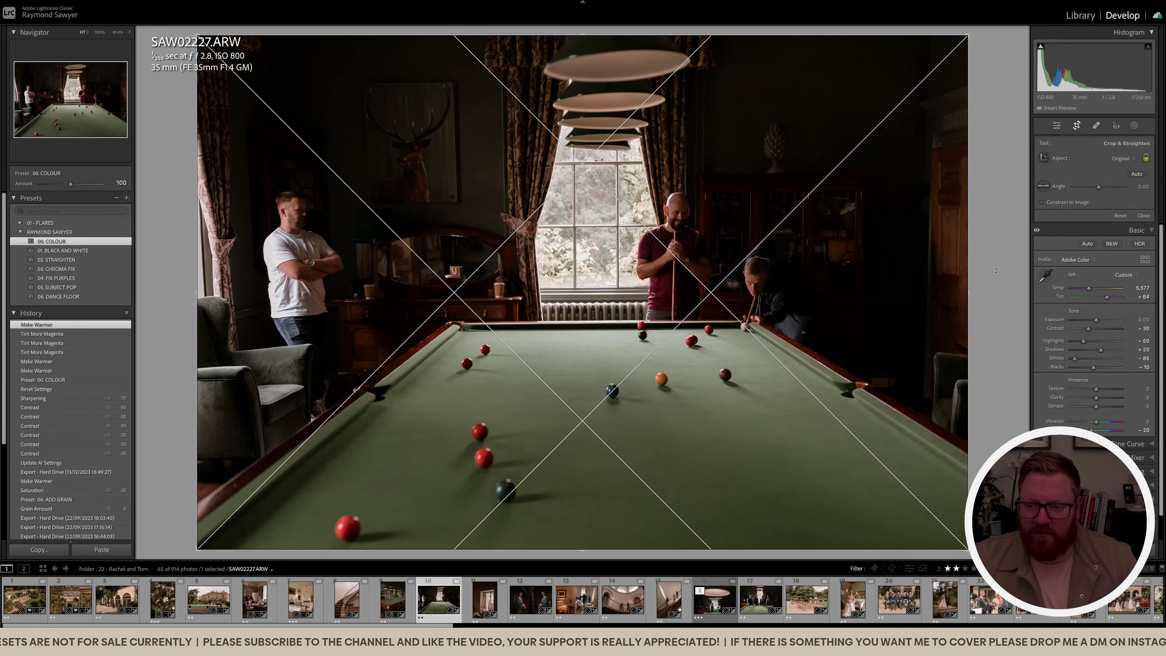
drag(995, 270, 994, 281)
Tighten the crop of the snooker game photo and shift the frame downwards and sideways to balance the table
click(702, 311)
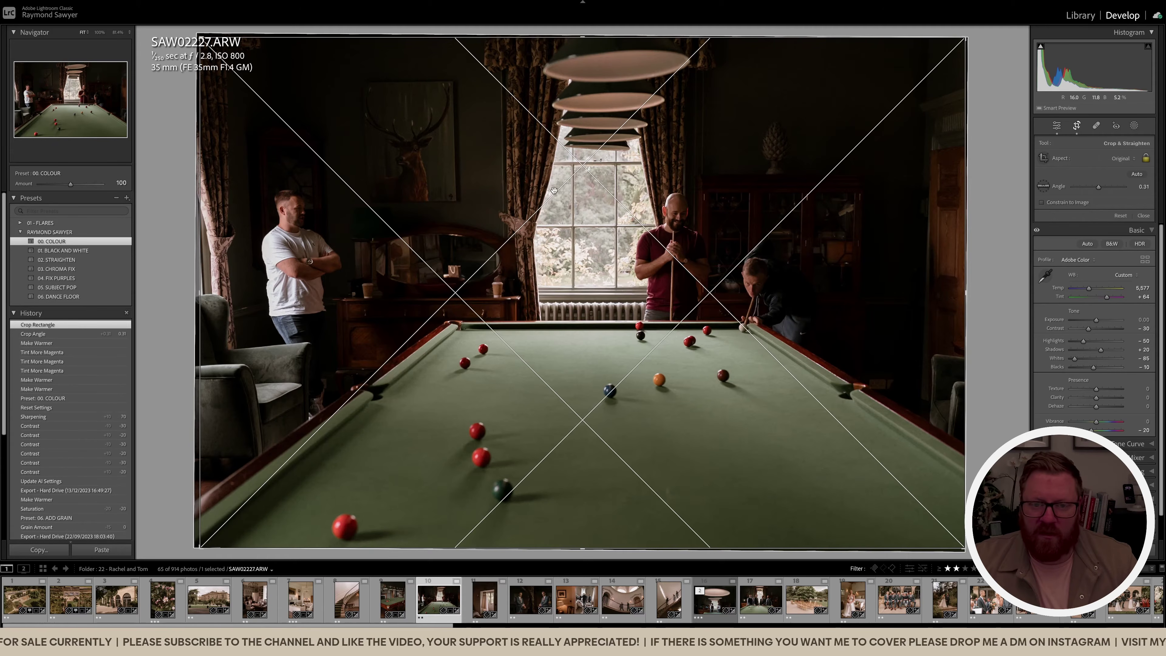
drag(209, 295, 206, 293)
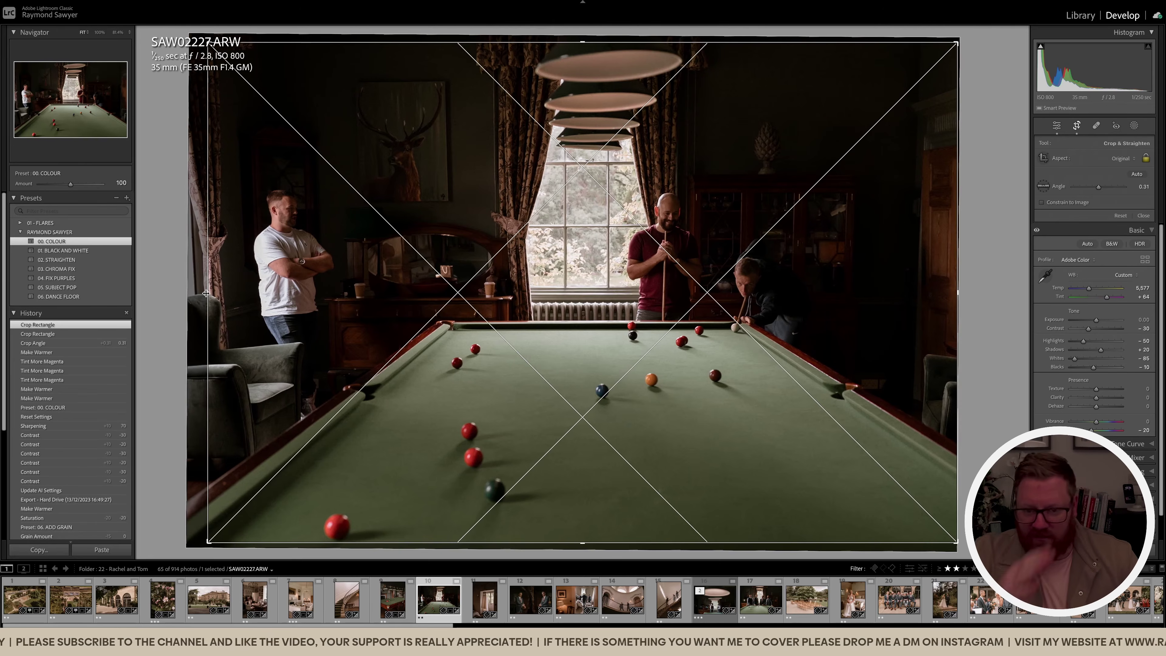
drag(208, 293, 216, 294)
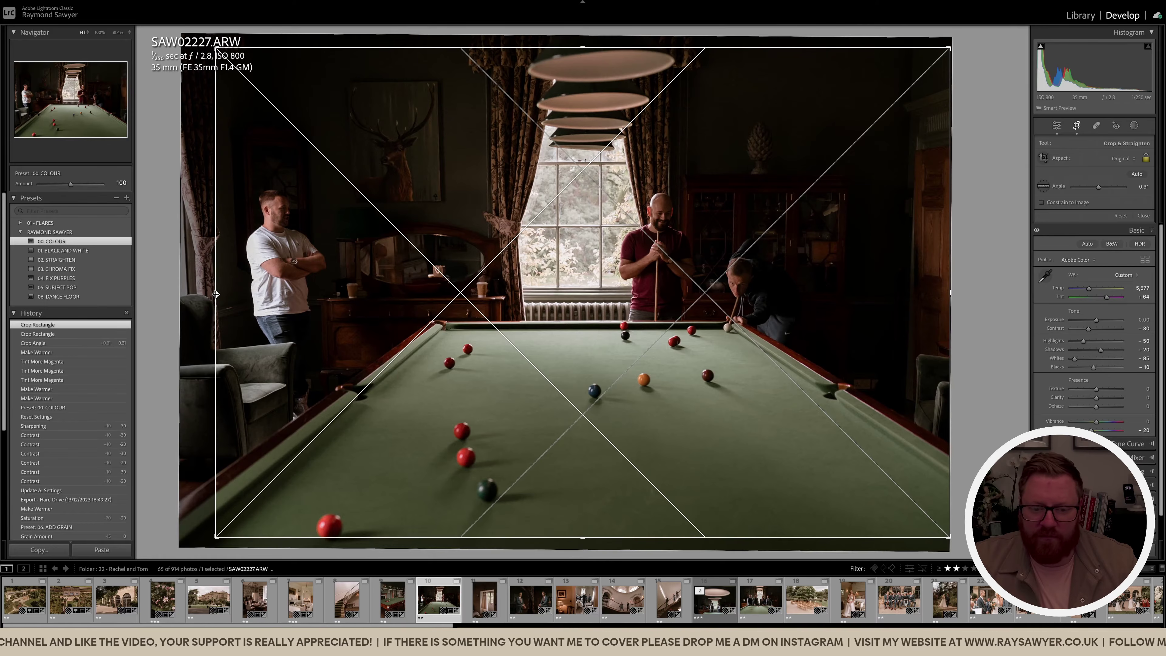
drag(215, 294, 215, 294)
drag(567, 375, 567, 360)
drag(582, 182, 582, 178)
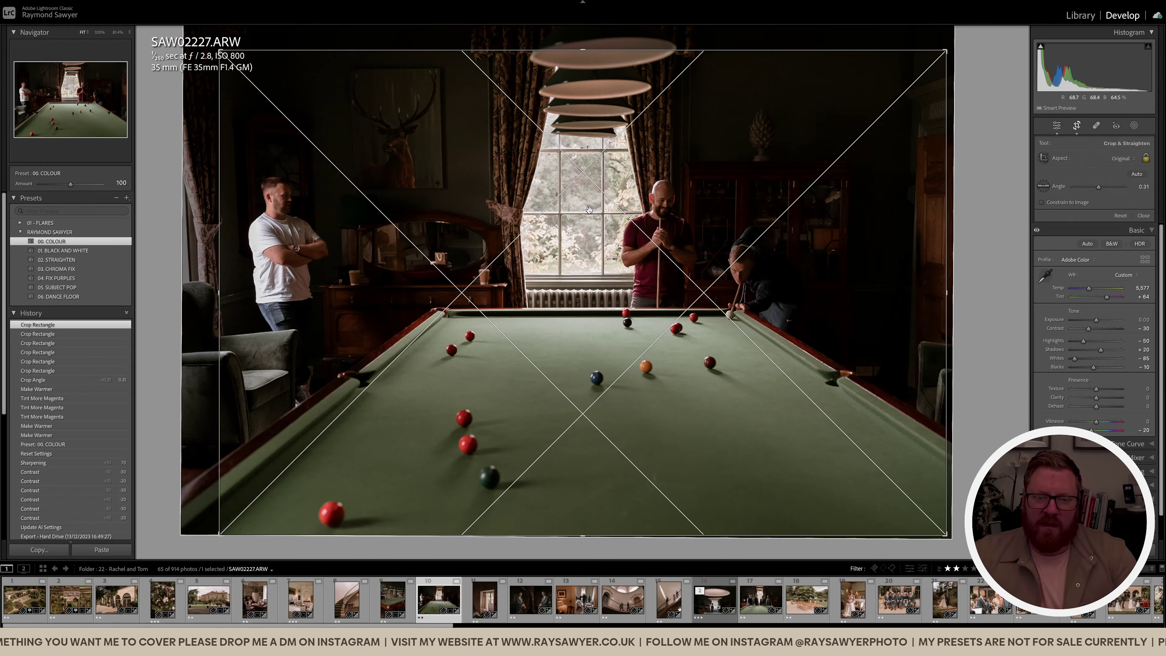
Fine-tune the snooker game photo's straightening to a crop angle of 0.43
drag(960, 214, 973, 219)
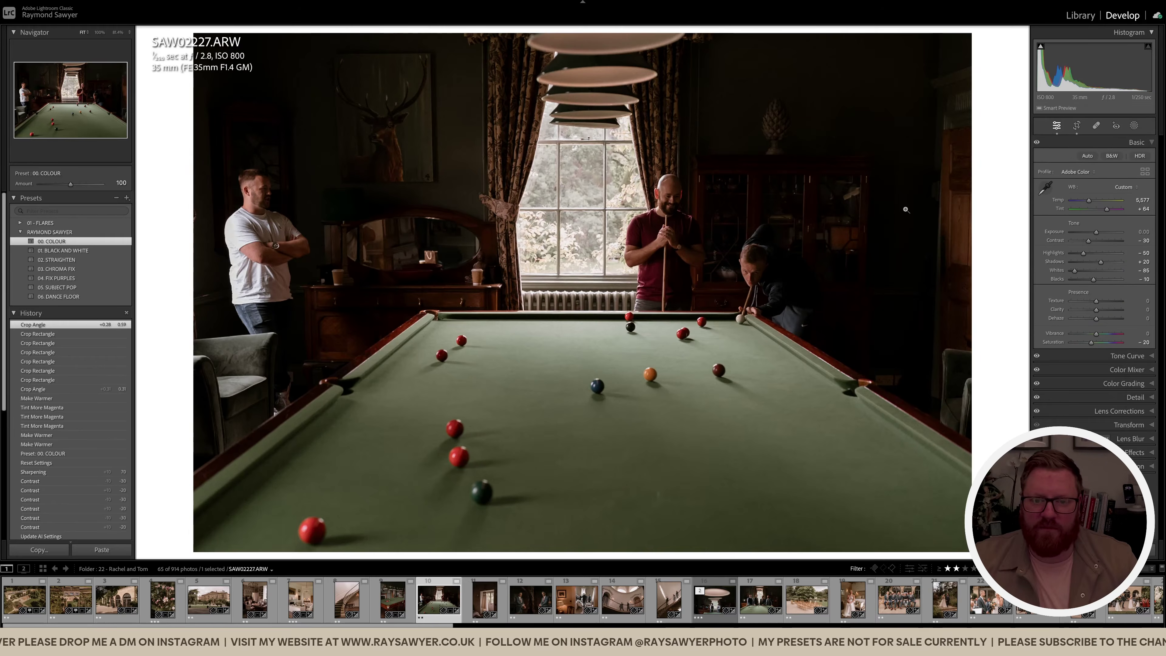
mouse_move(695, 287)
mouse_down()
mouse_move(651, 289)
mouse_move(678, 288)
mouse_up()
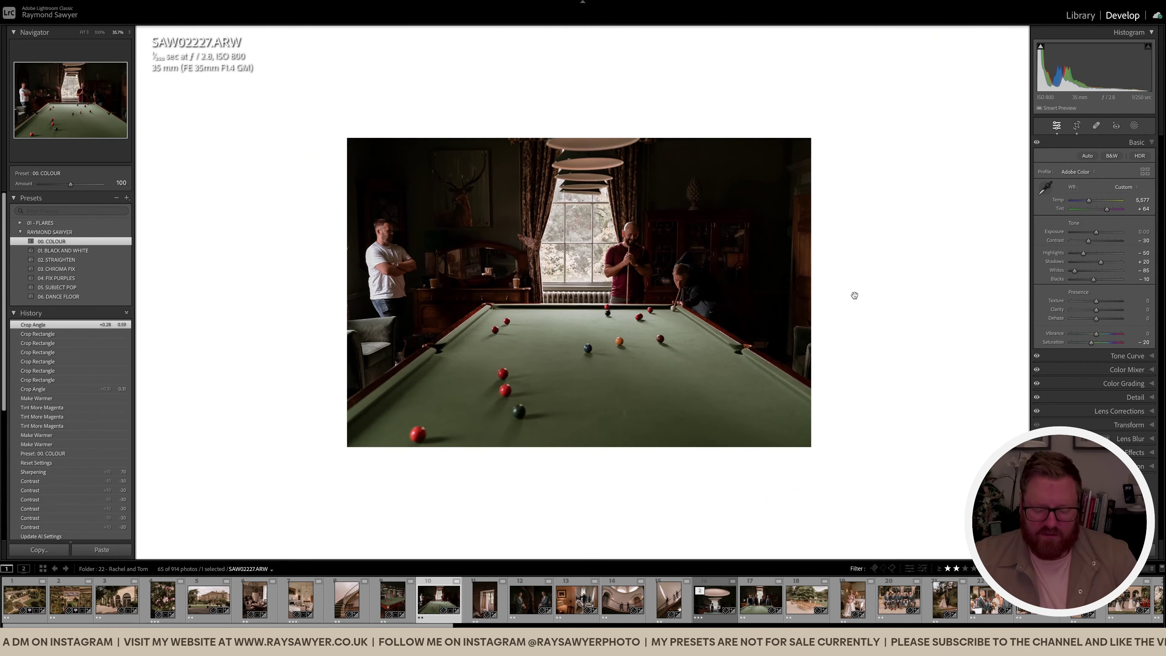
key(r)
drag(974, 314, 972, 313)
Shift the crop frame of the snooker game photo towards the armchair to rebalance the window and table in the composition
drag(627, 344, 634, 344)
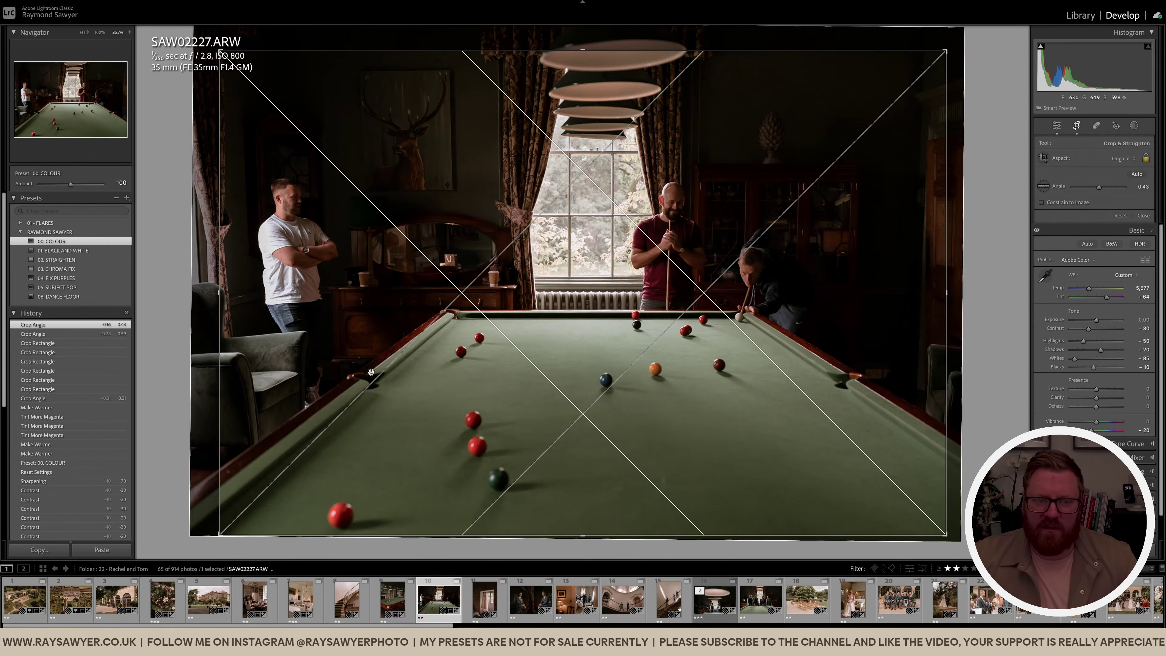
key(r)
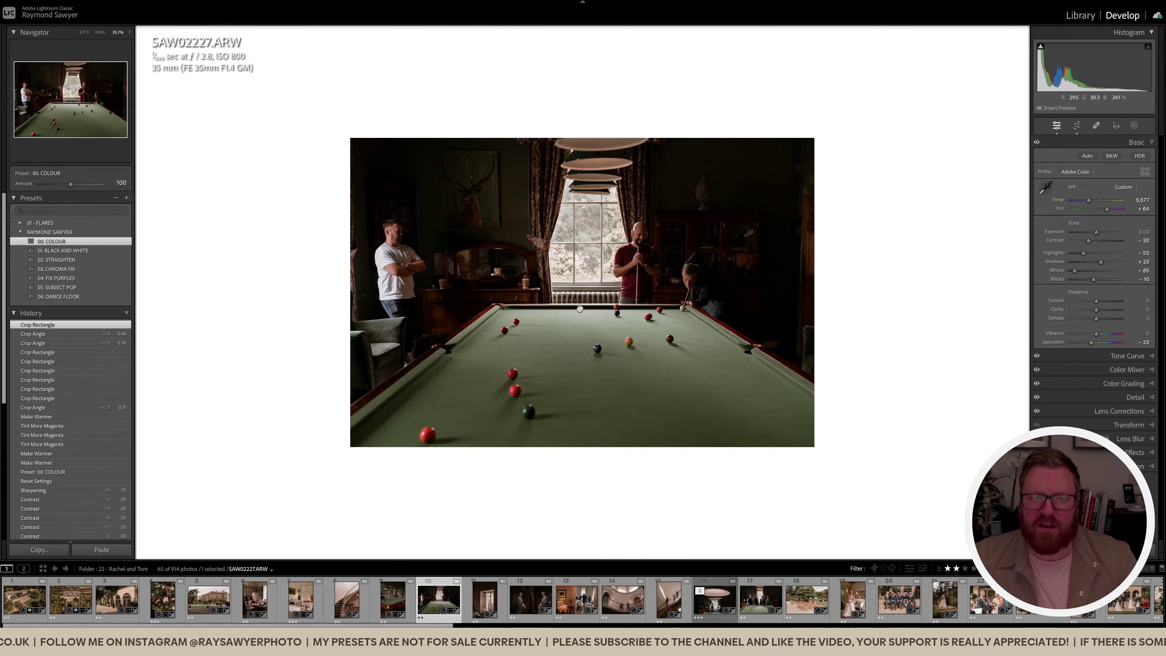
key(r)
drag(542, 324, 553, 324)
key(r)
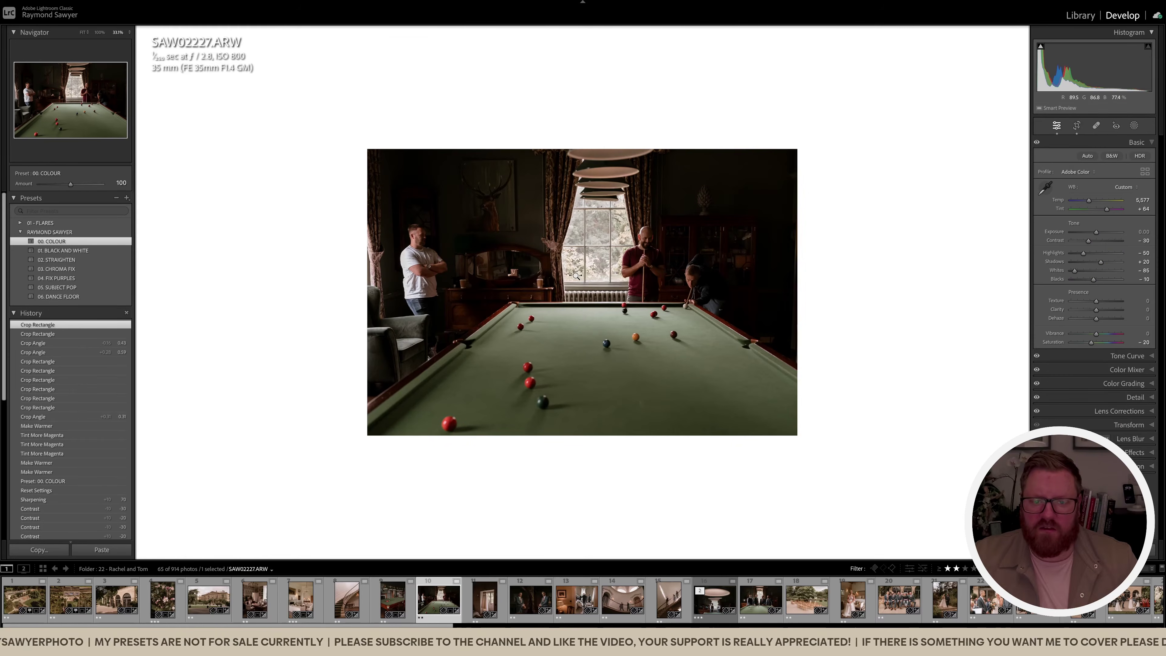
Compare the newly cropped snooker game photo with its earlier state in the edit history
click(571, 342)
scroll(68, 368, down, 4)
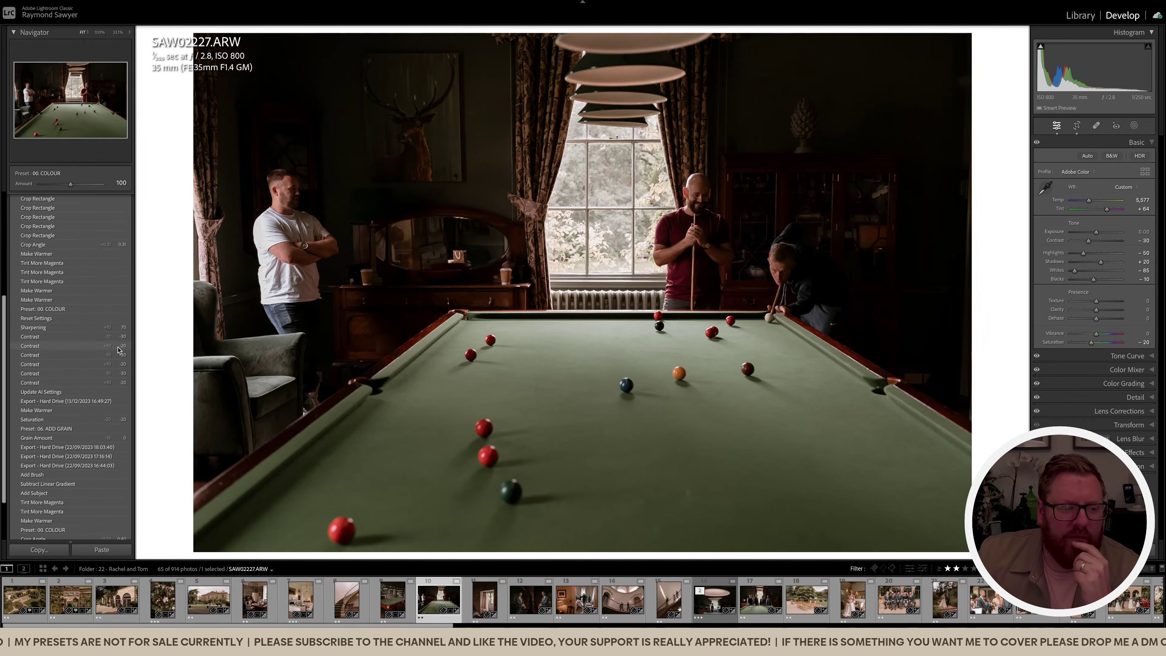
click(125, 328)
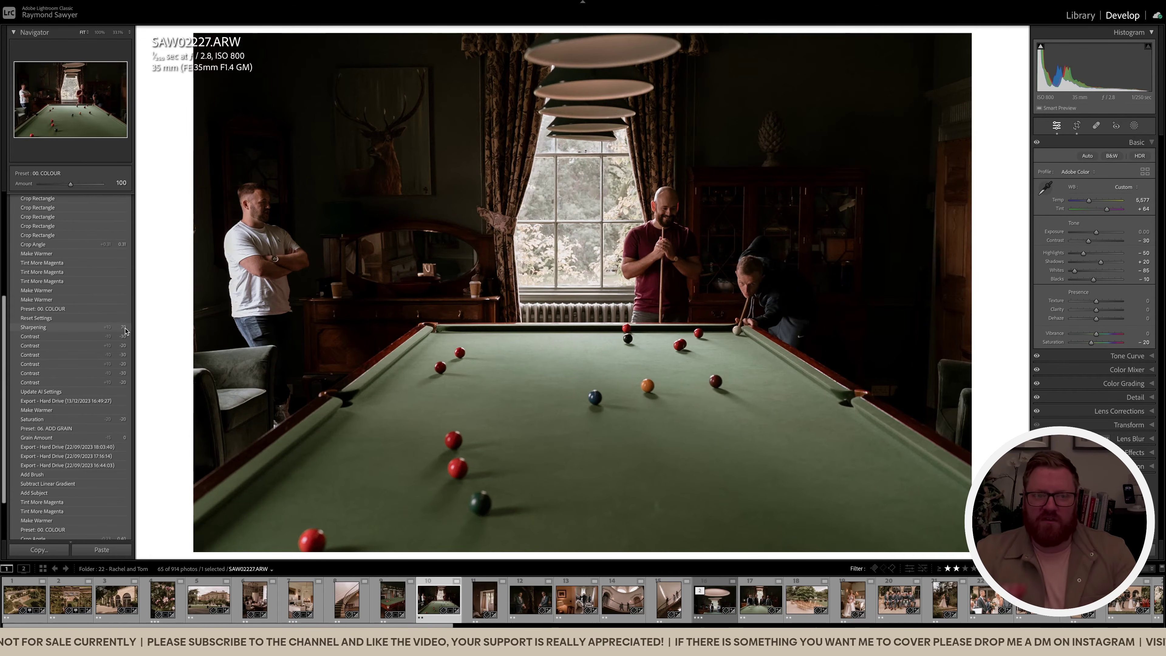
click(418, 278)
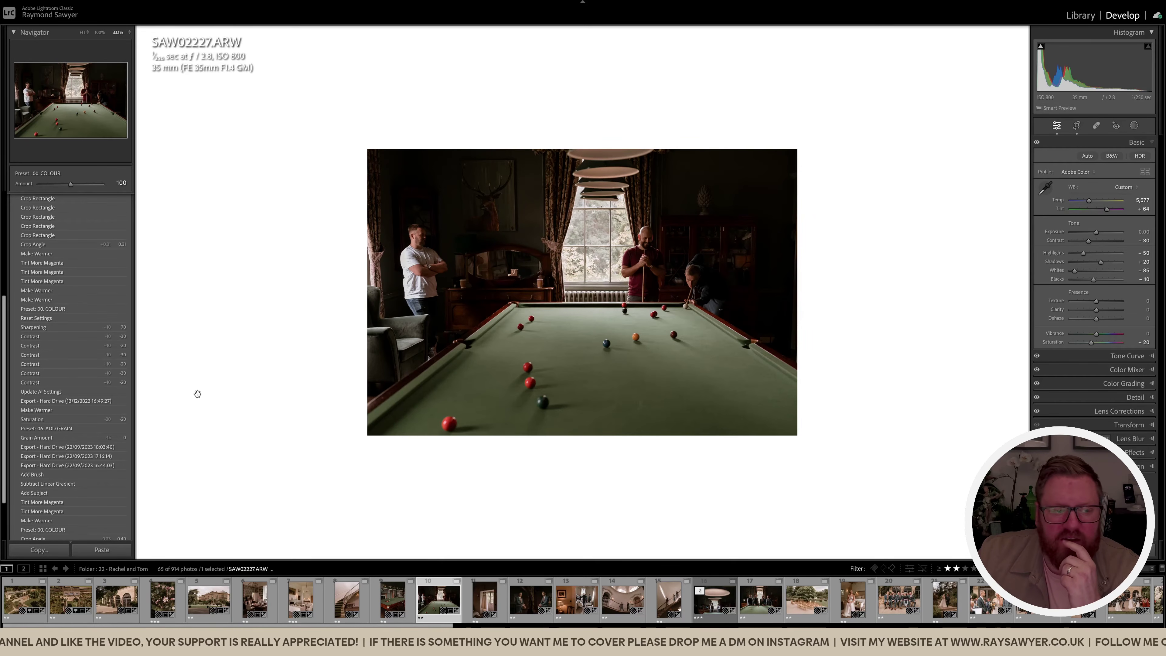
click(124, 328)
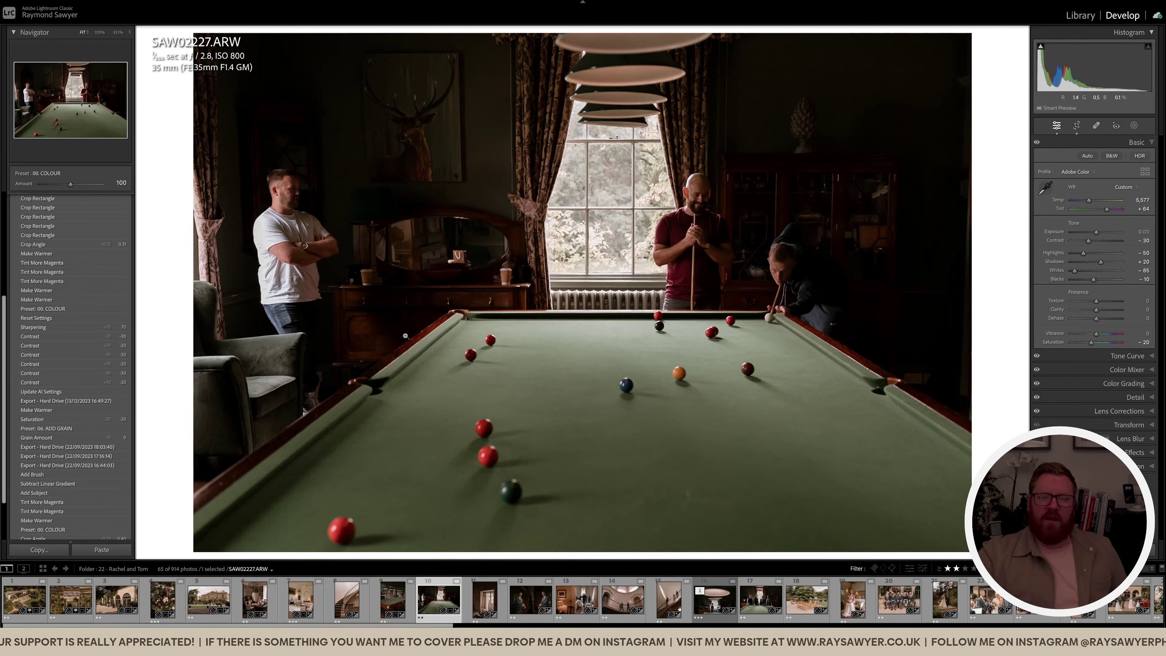
click(424, 321)
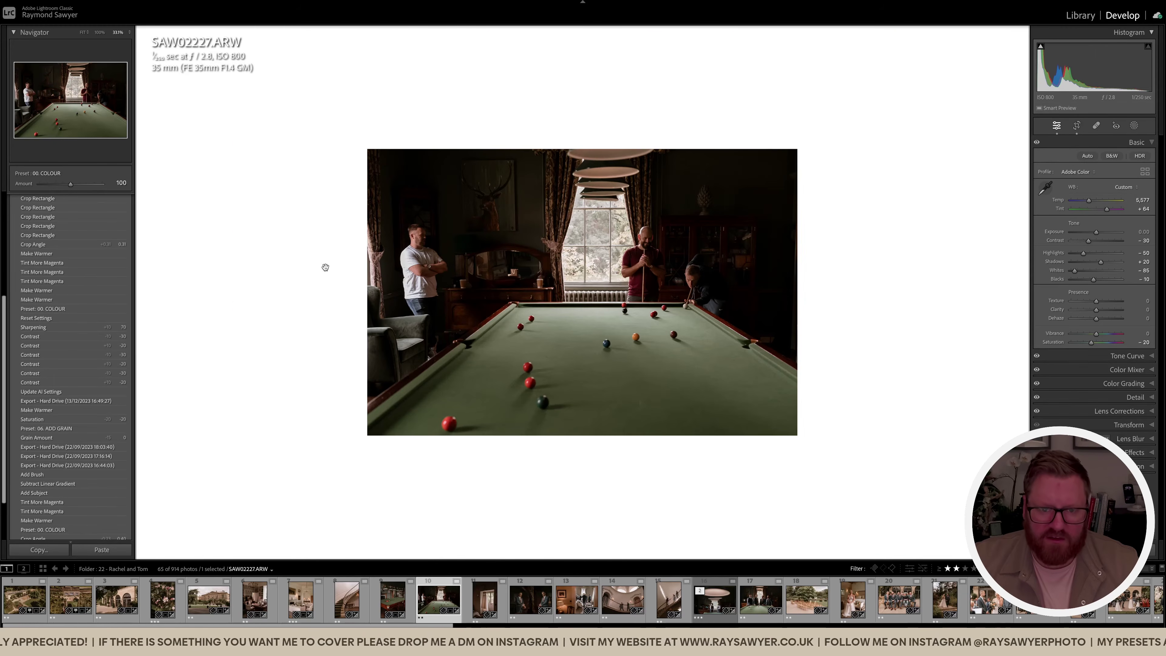
Add a Select Subject mask with the Subject Pop preset to the snooker players and toggle its visibility to judge the effect
click(638, 275)
key(shift+w)
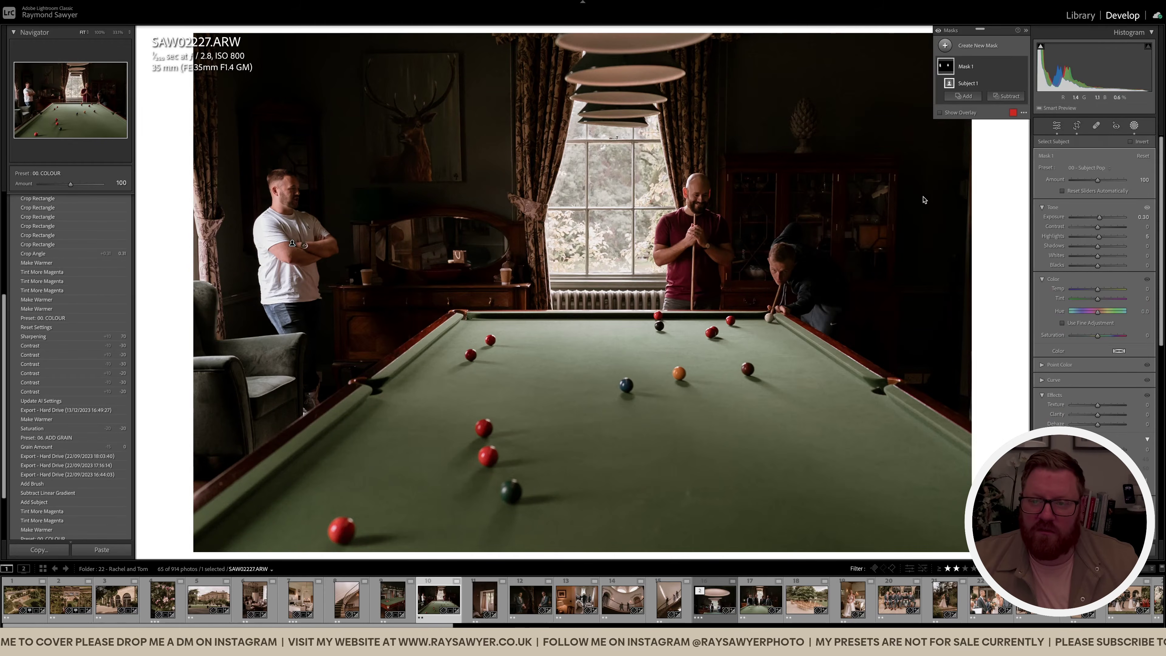
click(1023, 67)
click(1023, 66)
click(1023, 67)
click(1023, 66)
click(1023, 67)
click(1024, 66)
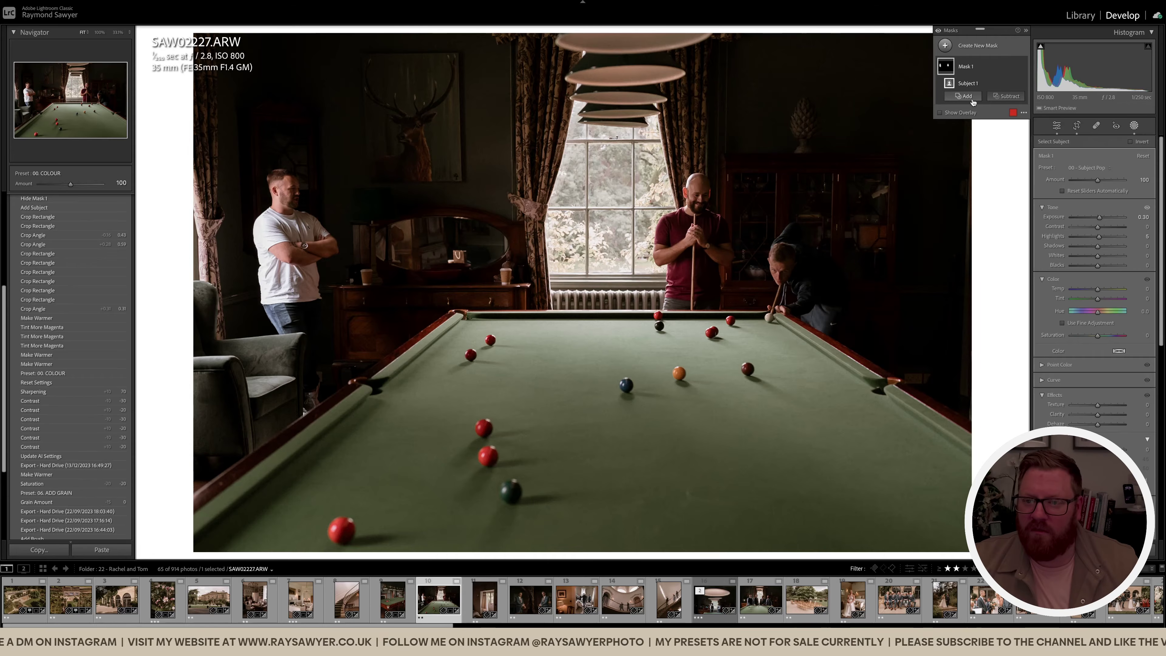
Add a brush to the subject mask and paint over the player leaning across the table
click(965, 96)
click(970, 182)
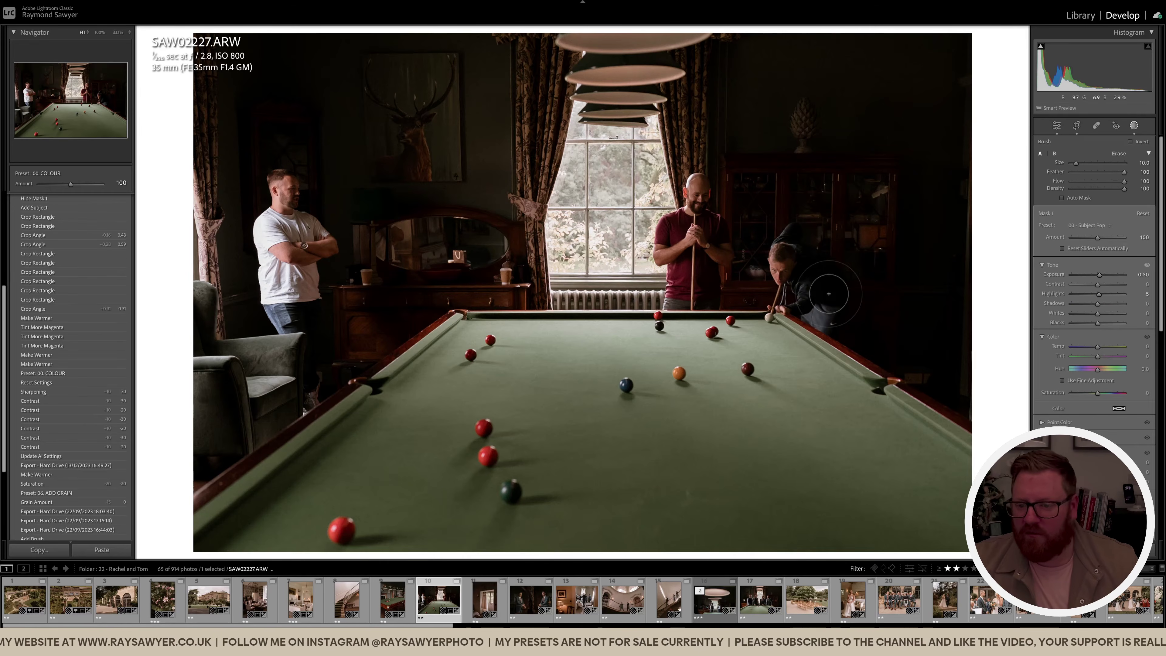
scroll(898, 205, up, 5)
key(shift+w)
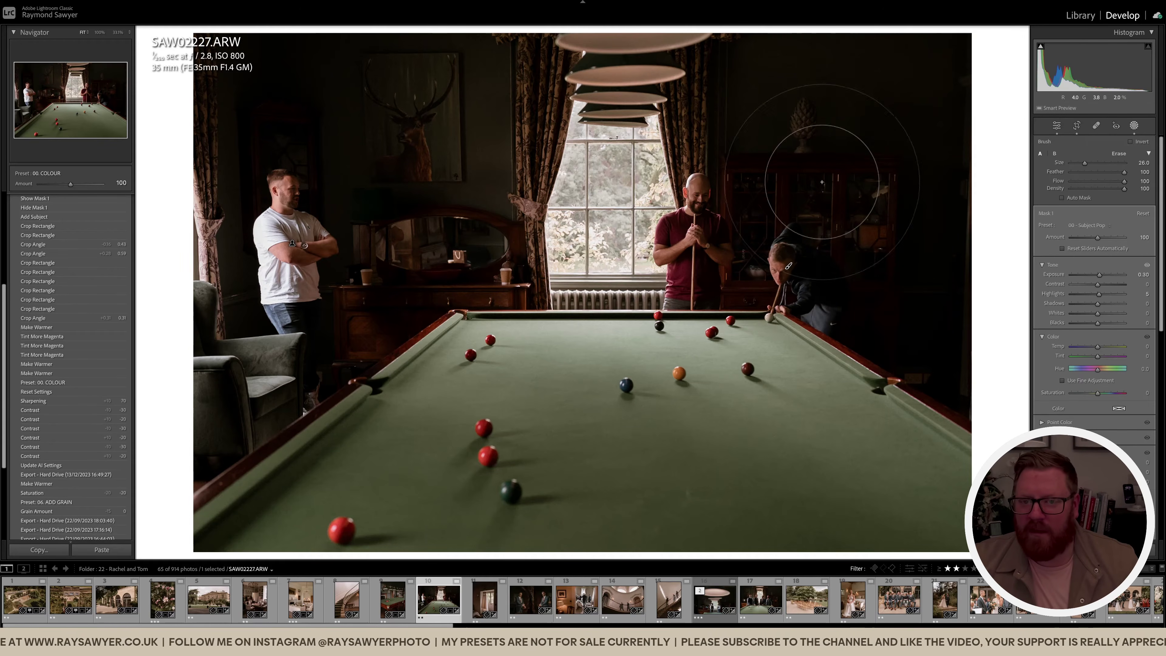
scroll(897, 220, up, 1)
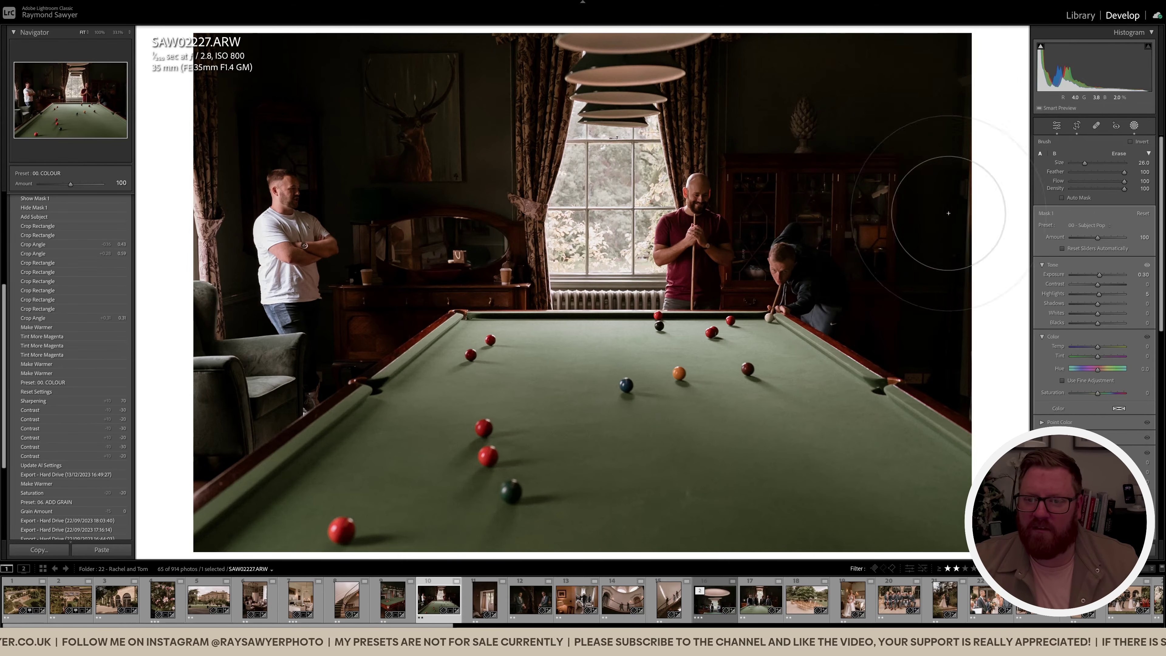
key(shift+w)
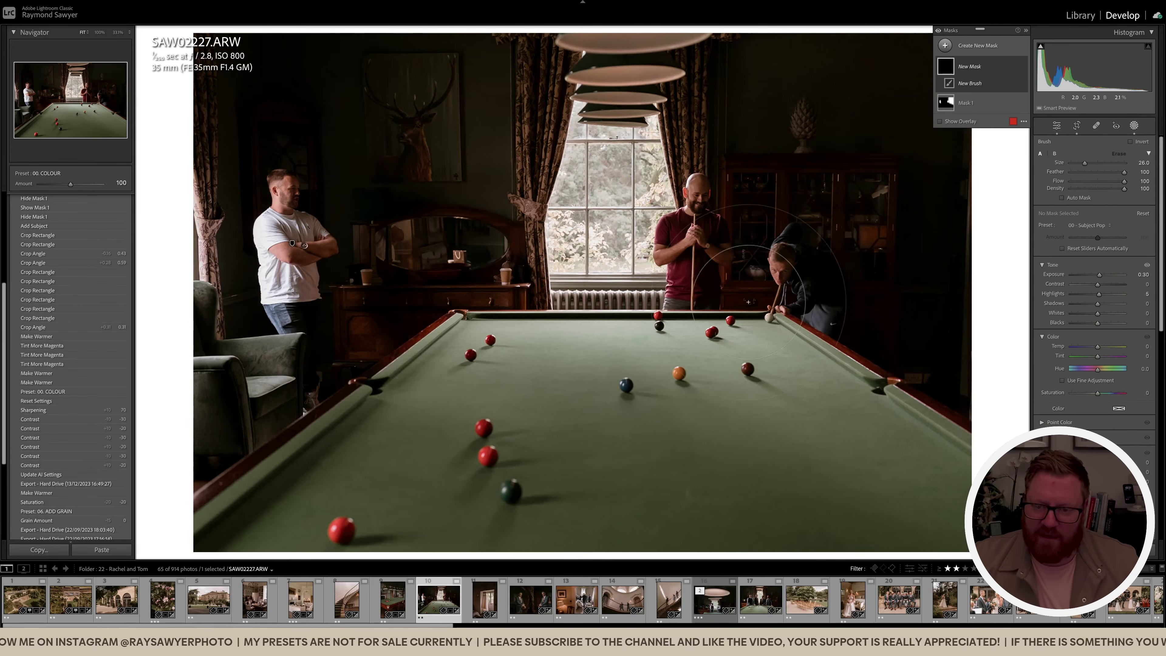
Leave masking and remove the wall sockets behind the snooker table's corner pocket with the Remove tool
key(k)
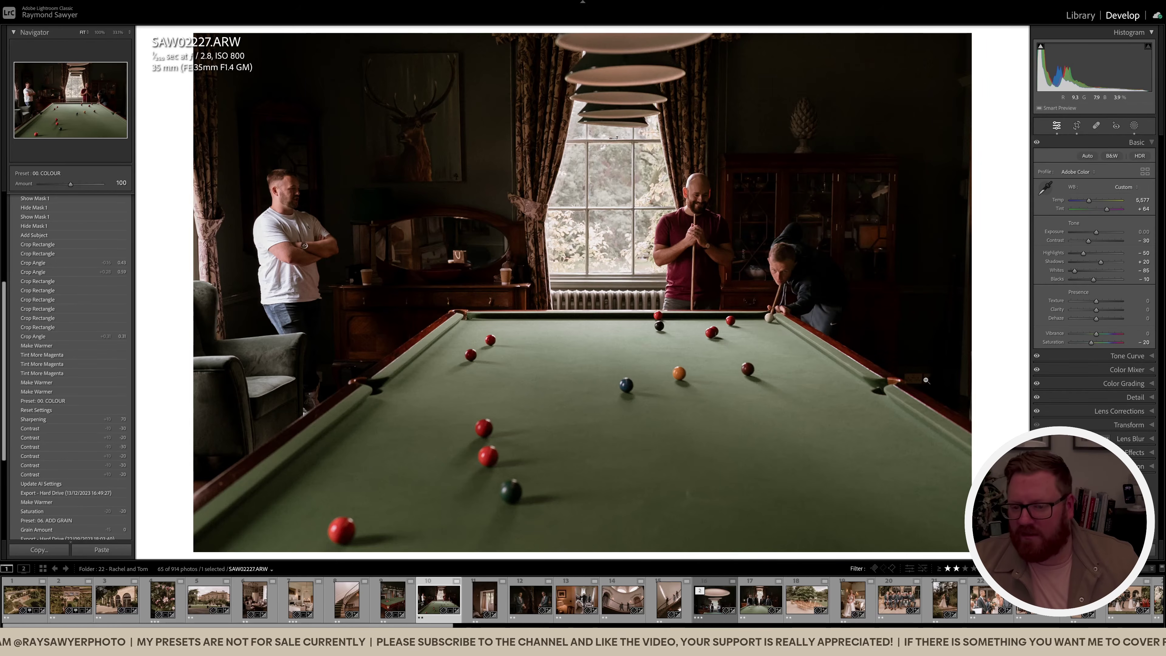
click(904, 380)
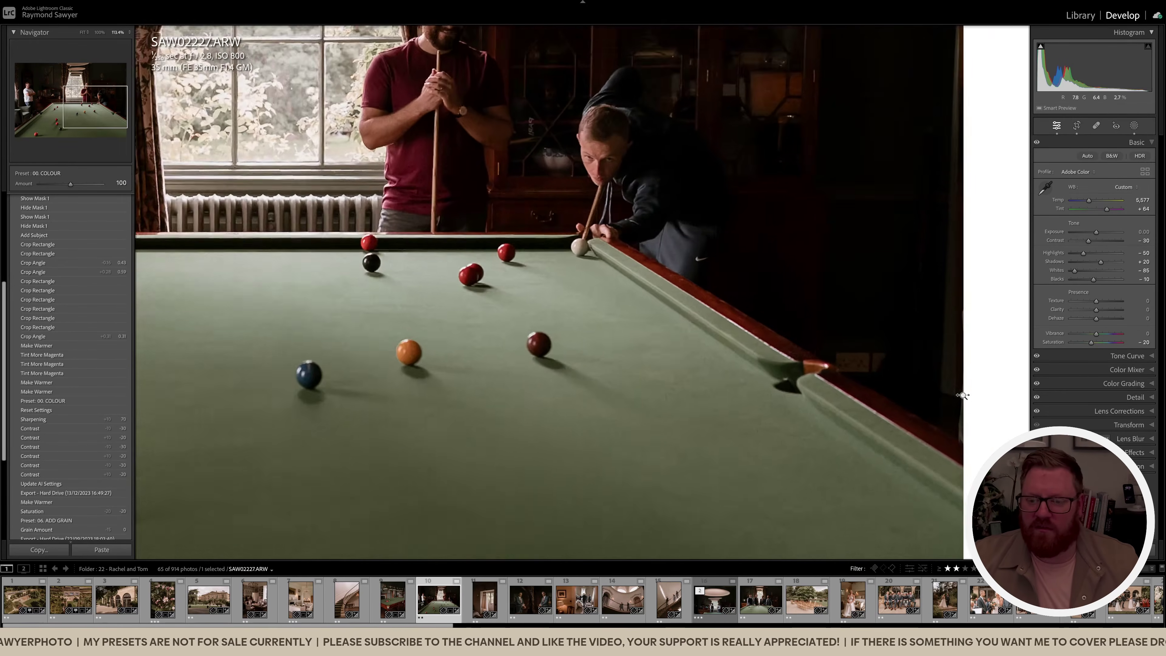
key(q)
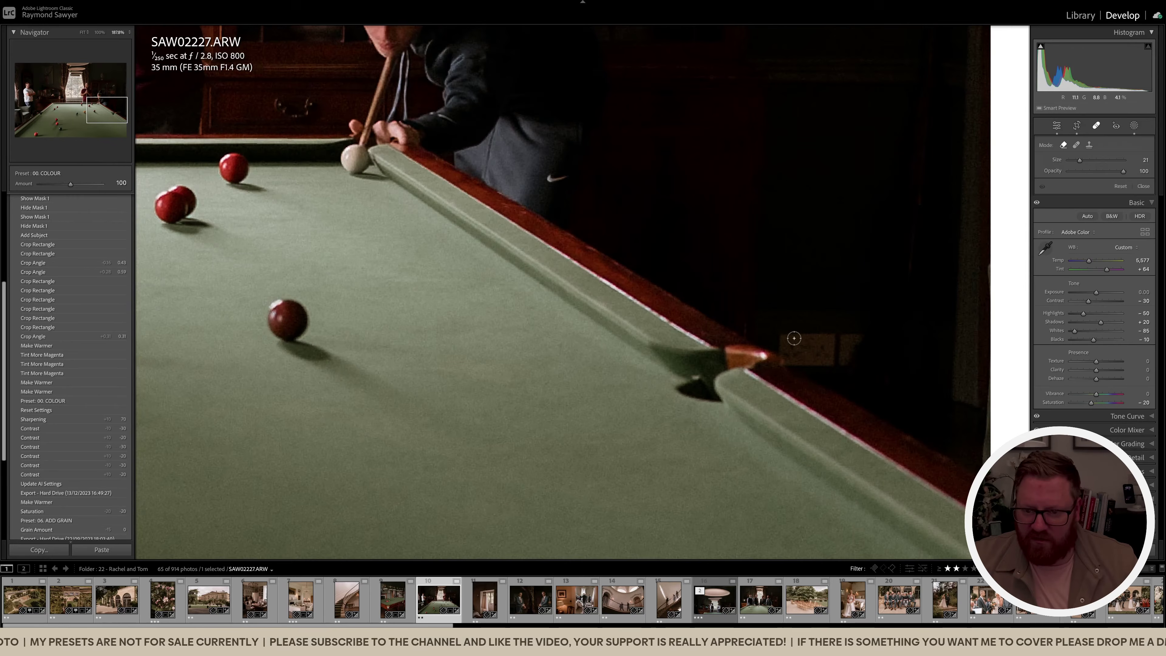
drag(845, 345, 846, 353)
Remove the white logo from the trousers of the player leaning over the table
drag(552, 180, 671, 414)
drag(670, 414, 686, 414)
scroll(656, 439, down, 2)
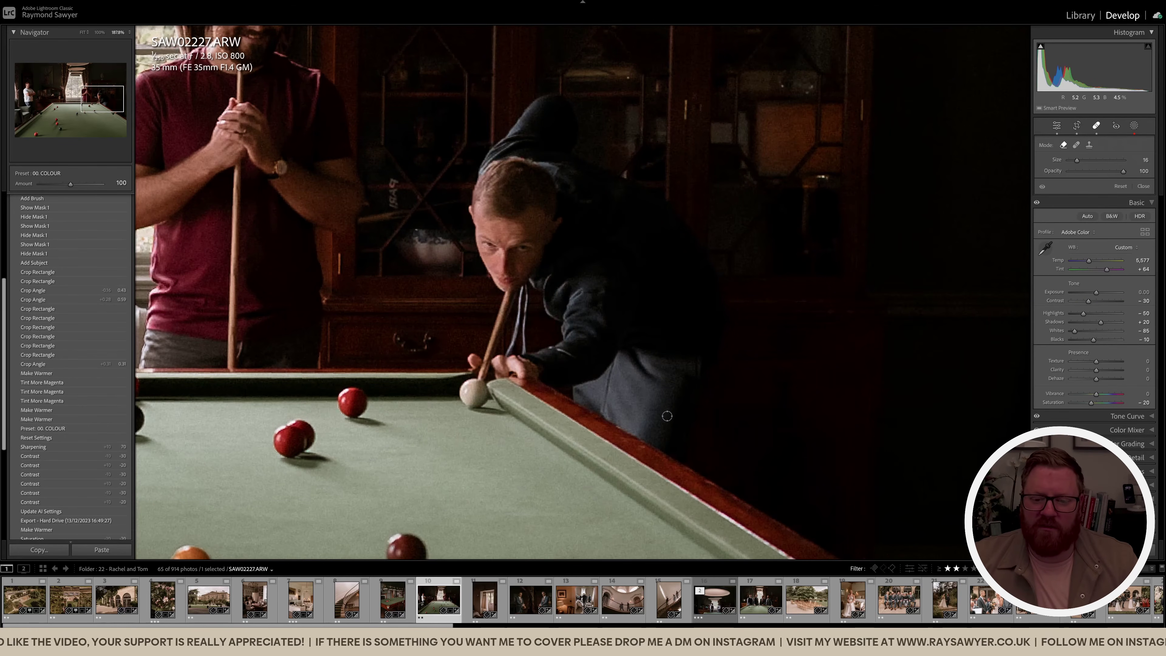
Inspect the window and sideboard areas up close and preview the photo's earlier states in the edit history
drag(190, 261, 599, 409)
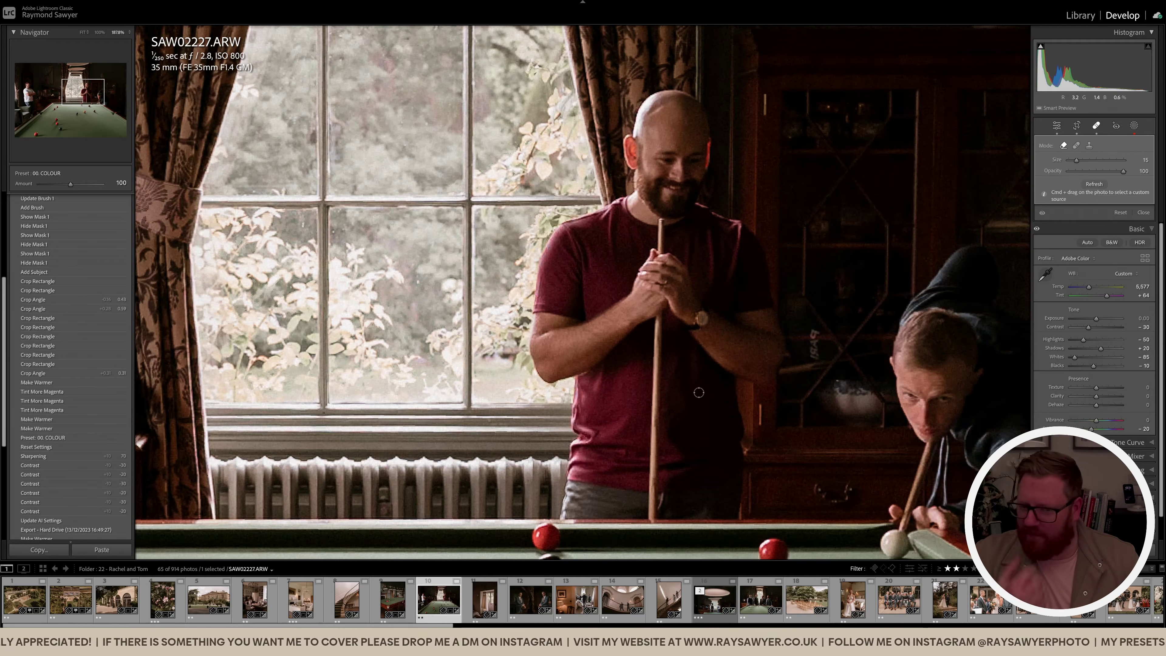
drag(451, 406, 480, 407)
drag(356, 411, 558, 414)
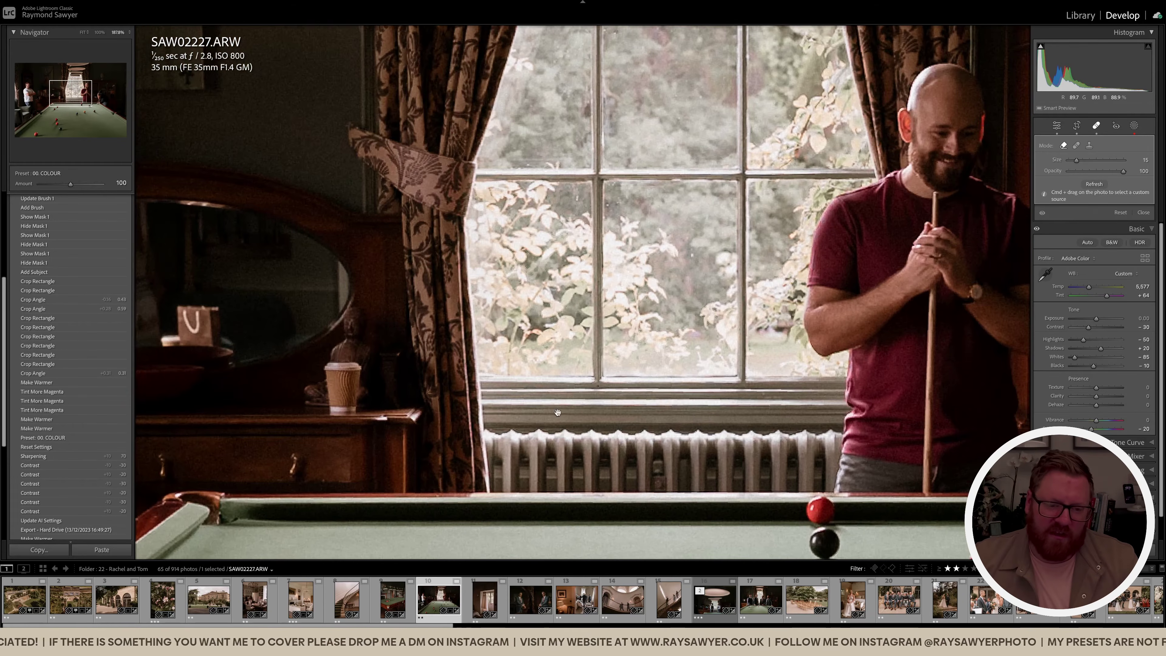
drag(425, 434, 815, 398)
drag(637, 401, 660, 420)
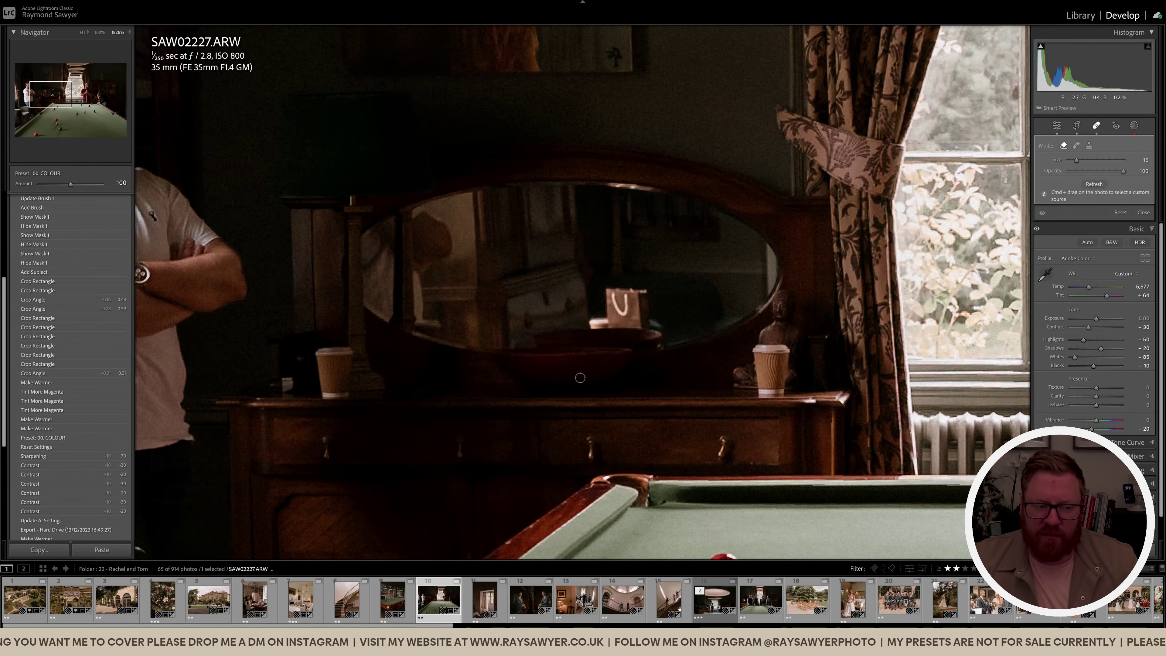
click(95, 477)
scroll(101, 476, down, 3)
click(101, 476)
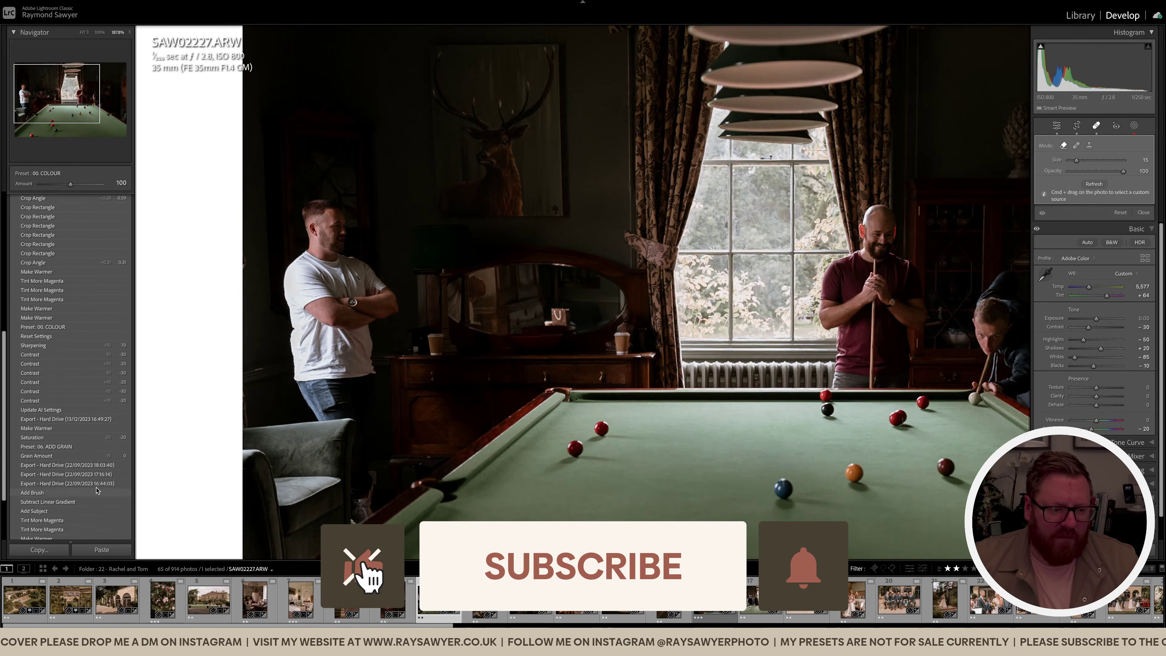
scroll(97, 482, down, 4)
scroll(96, 491, down, 1)
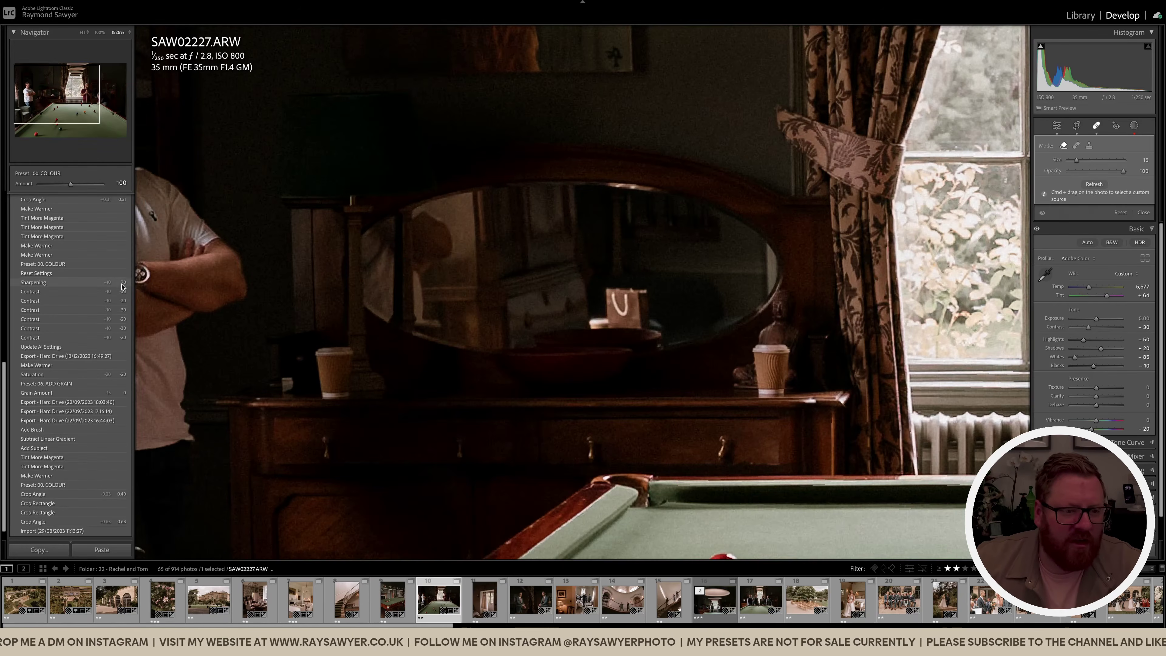
click(122, 285)
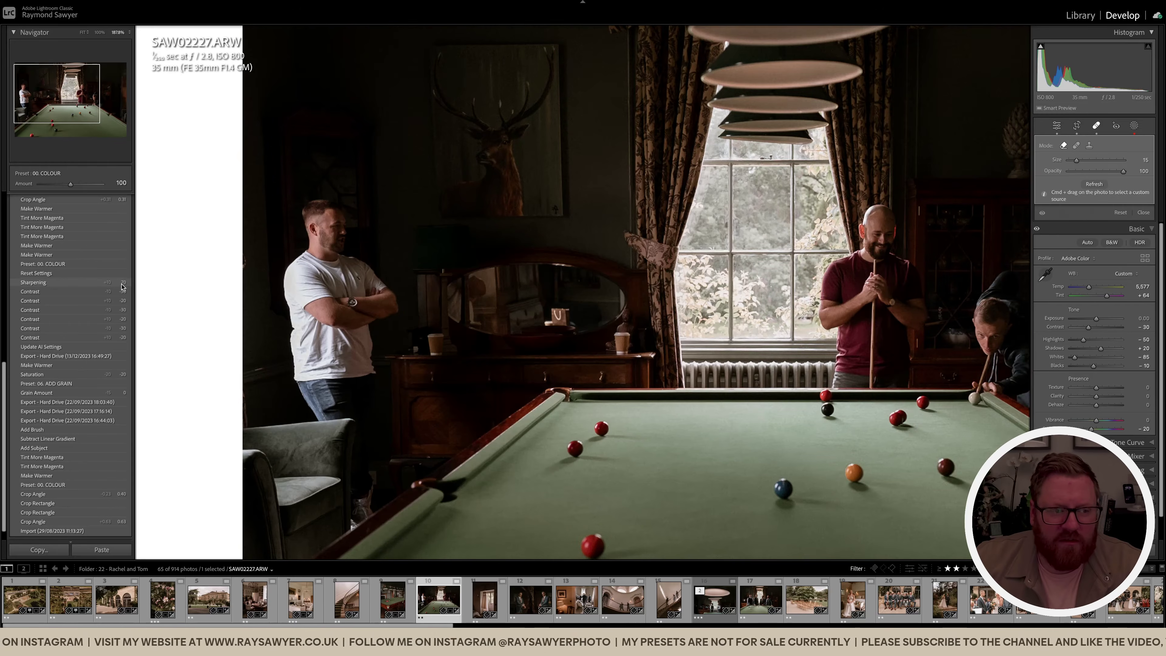
scroll(105, 317, down, 1)
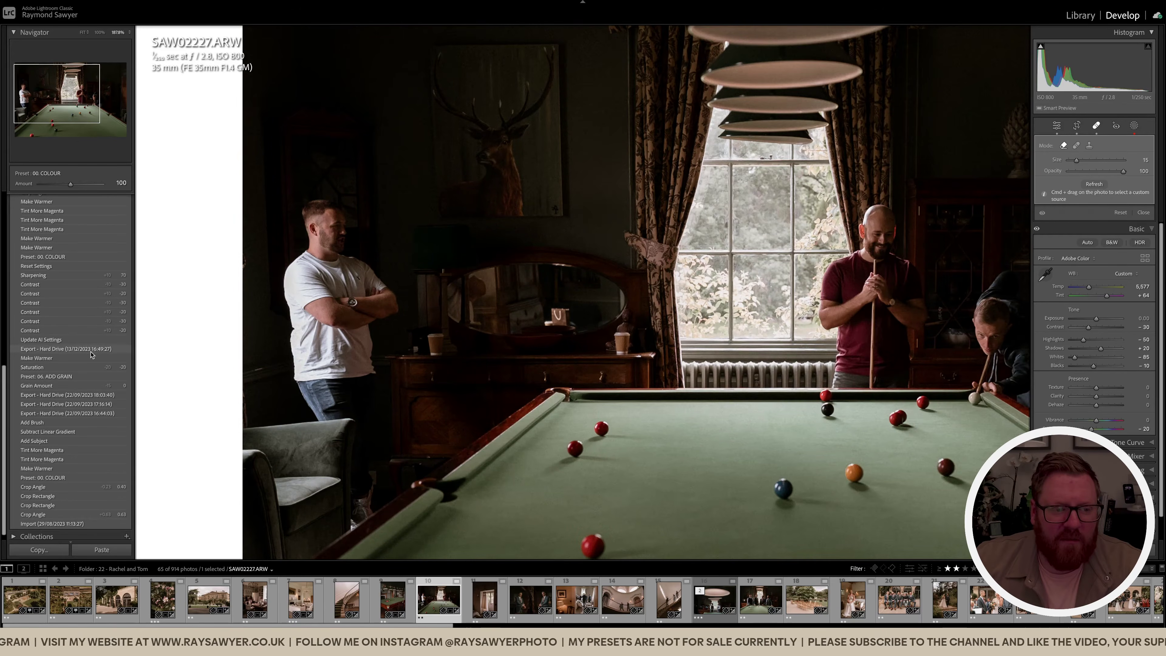
key(z)
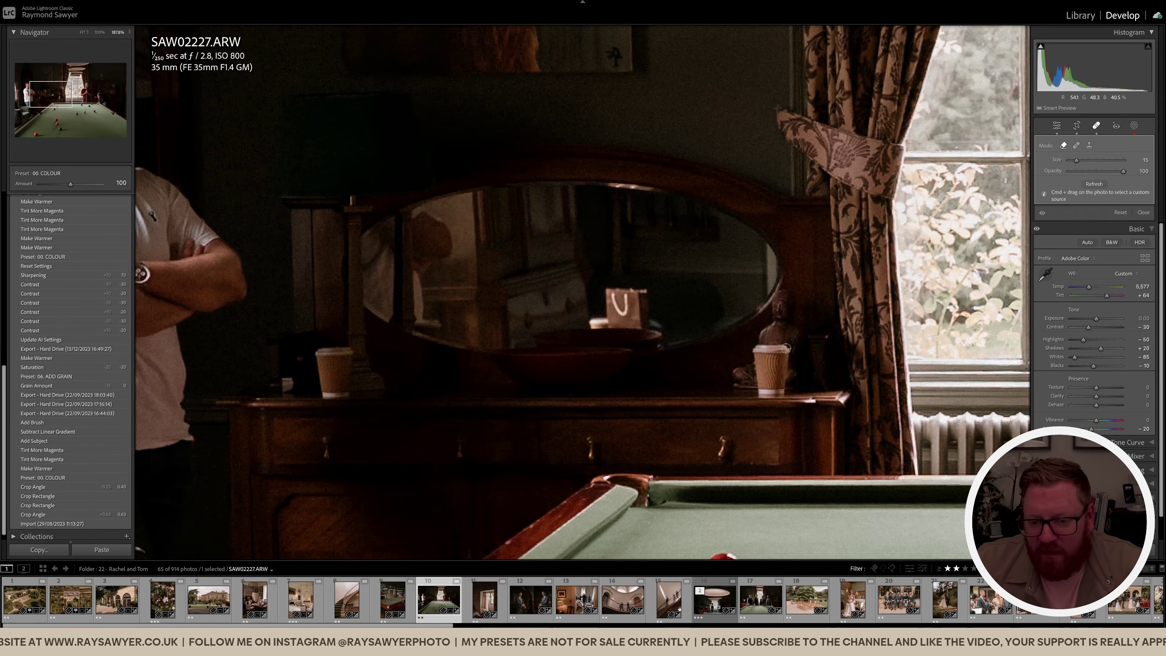
Remove both takeaway coffee cups and the small leftover object beside them from the top of the sideboard
mouse_move(762, 348)
mouse_down()
mouse_move(759, 394)
mouse_move(781, 394)
mouse_move(785, 347)
mouse_up()
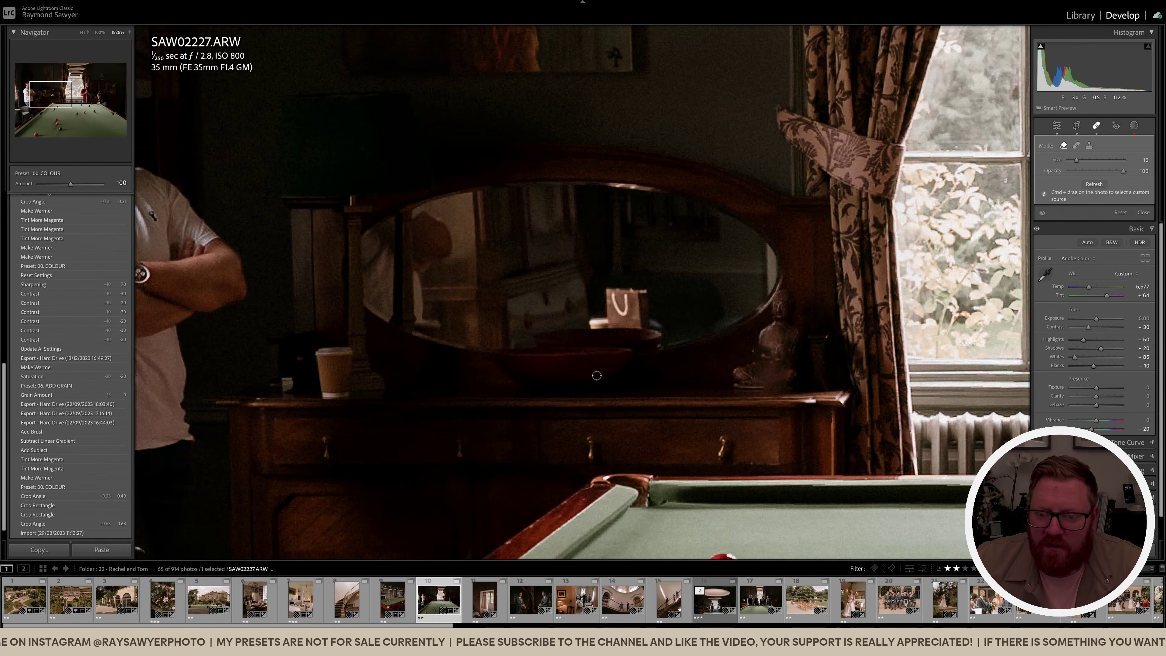
scroll(776, 352, up, 5)
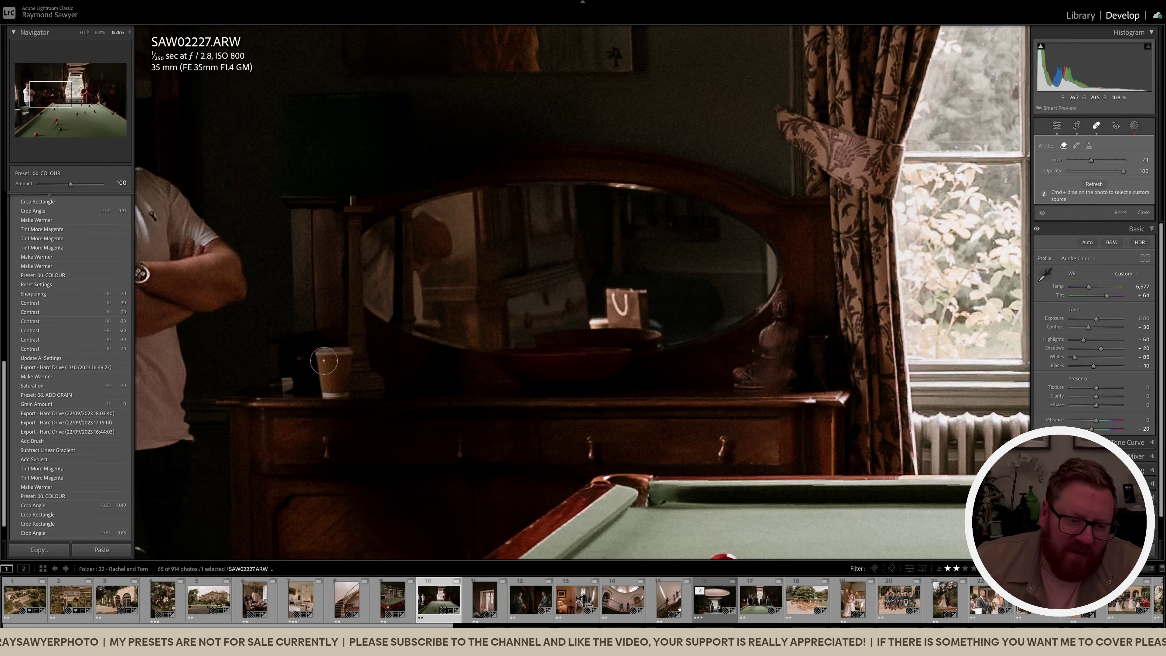
mouse_move(322, 356)
mouse_down()
mouse_move(323, 386)
mouse_move(342, 385)
mouse_up()
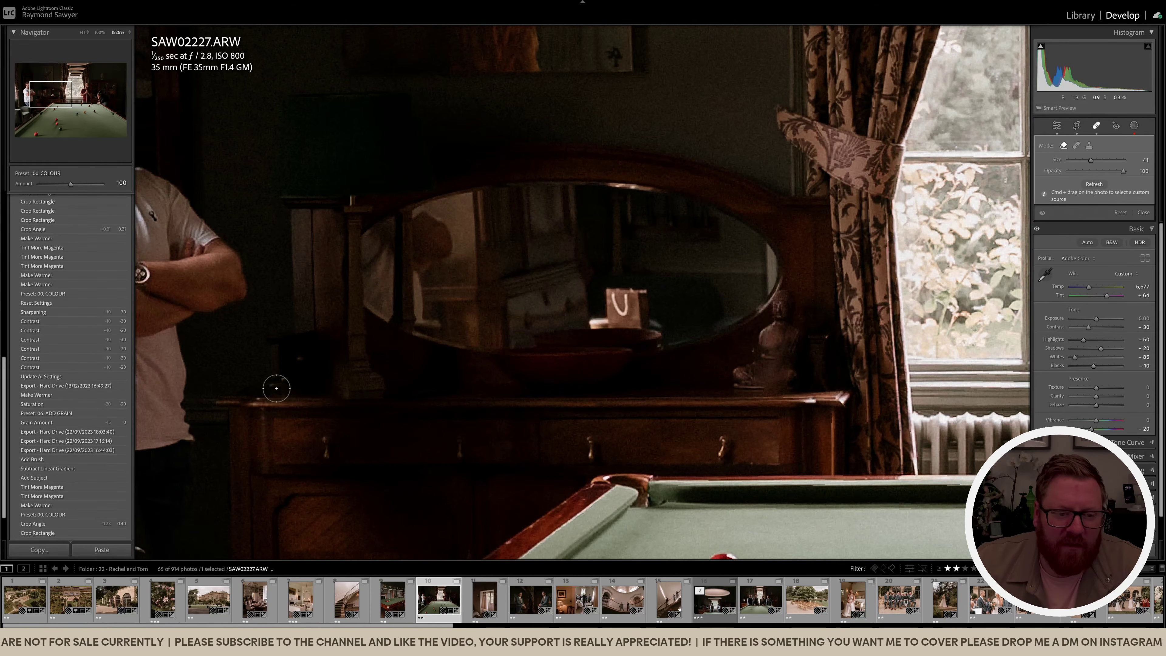
scroll(284, 380, down, 3)
click(284, 379)
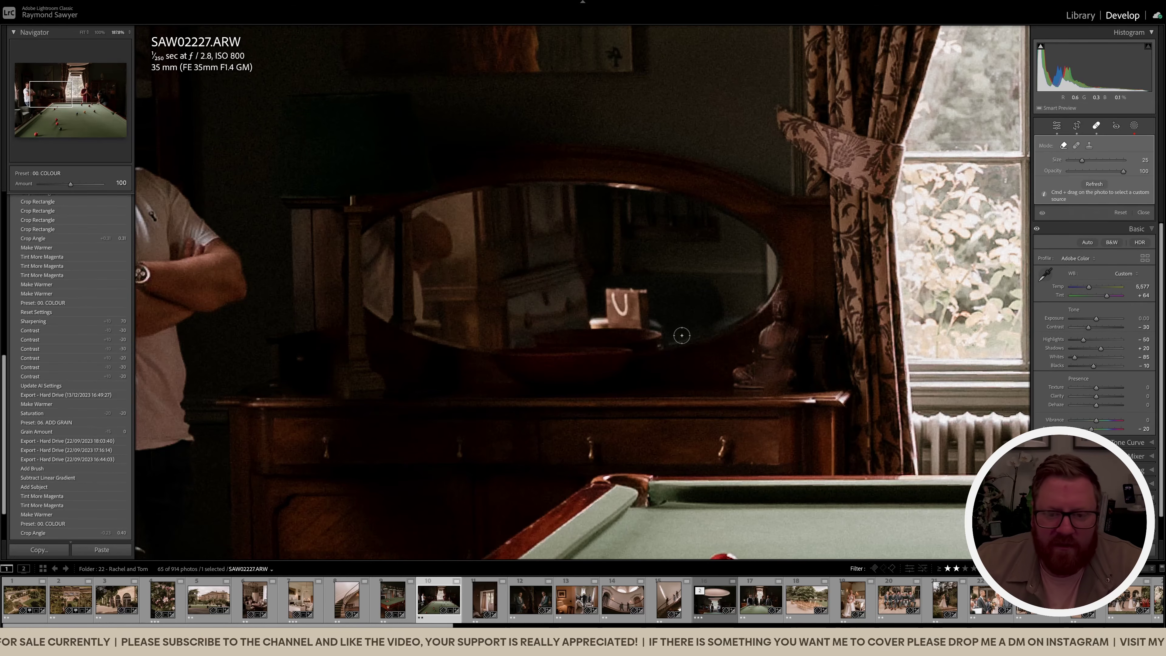
Remove the paper bag reflected in the sideboard's oval mirror and leave the Remove tool
scroll(645, 293, down, 1)
mouse_move(644, 293)
mouse_down()
mouse_move(611, 291)
mouse_move(610, 311)
mouse_move(591, 321)
mouse_move(643, 325)
mouse_move(625, 304)
mouse_up()
key(q)
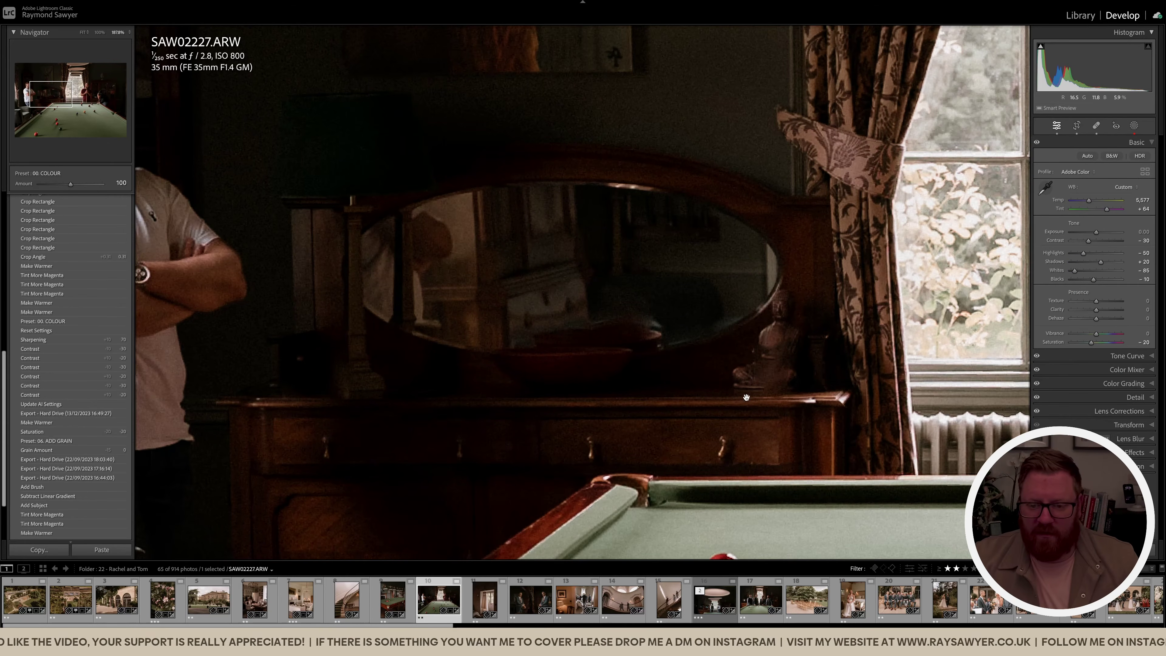
Brush a mask over the statue on the sideboard with Exposure 0.05, Highlights -13 and Shadows -6
click(759, 386)
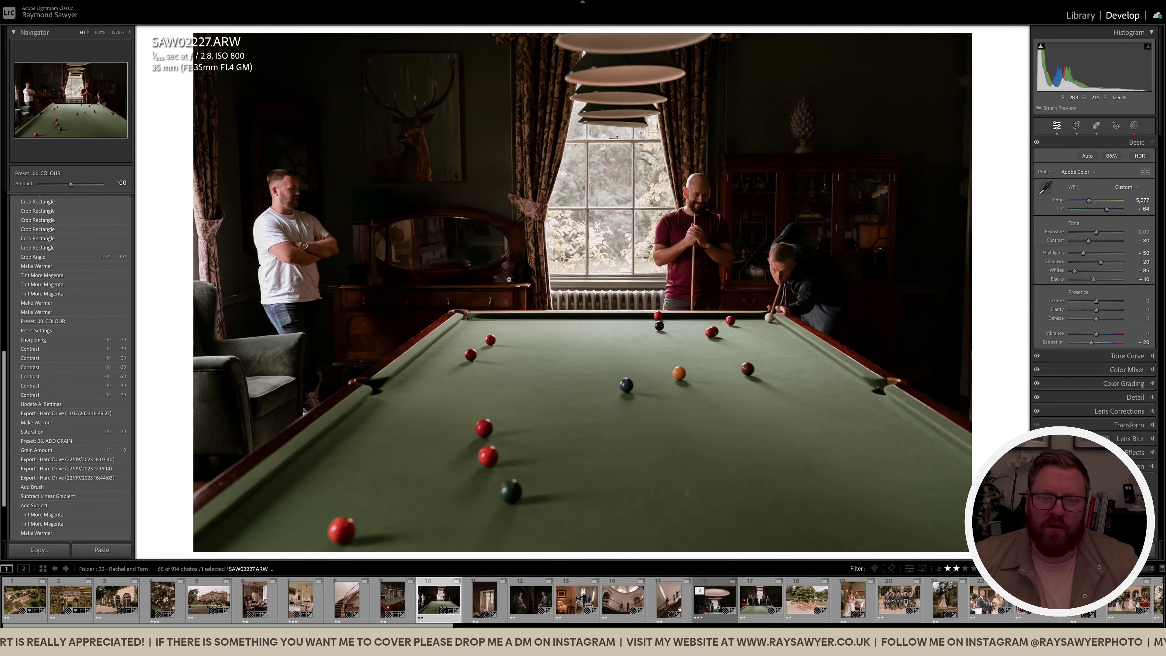
click(508, 279)
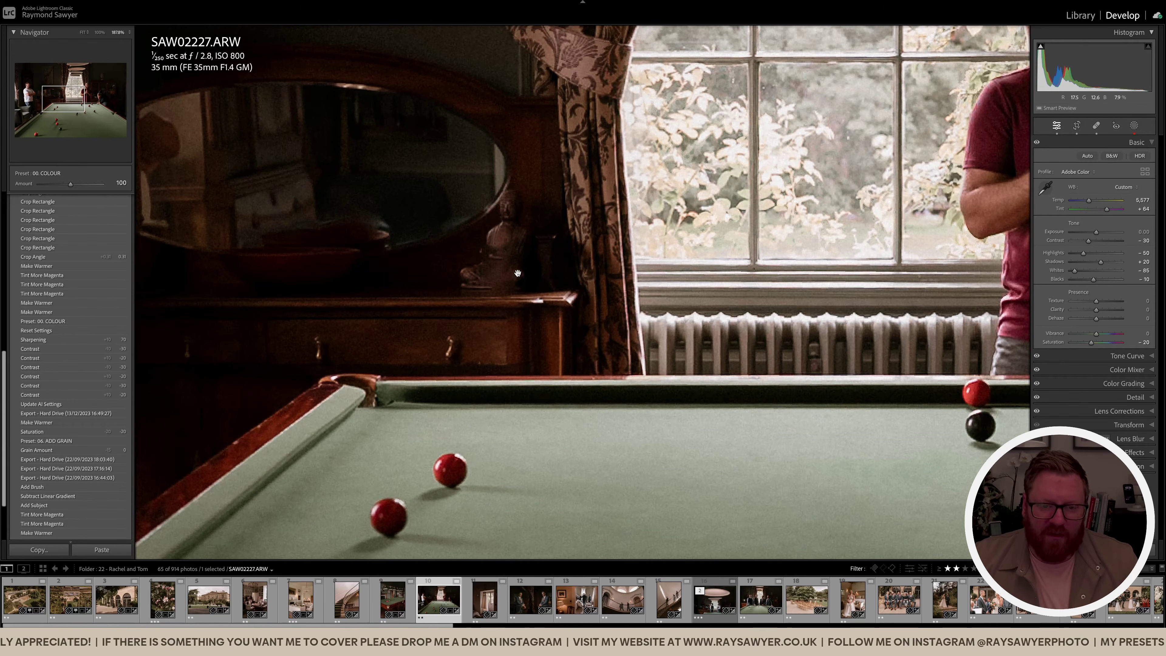
key(k)
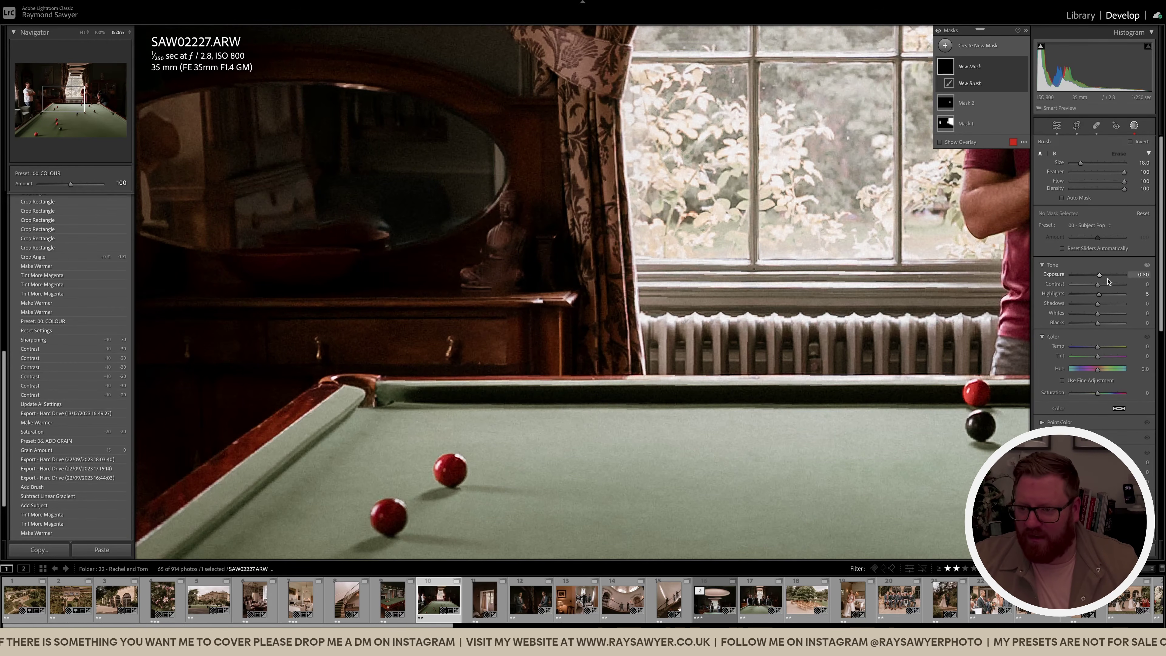
drag(1098, 303, 1096, 303)
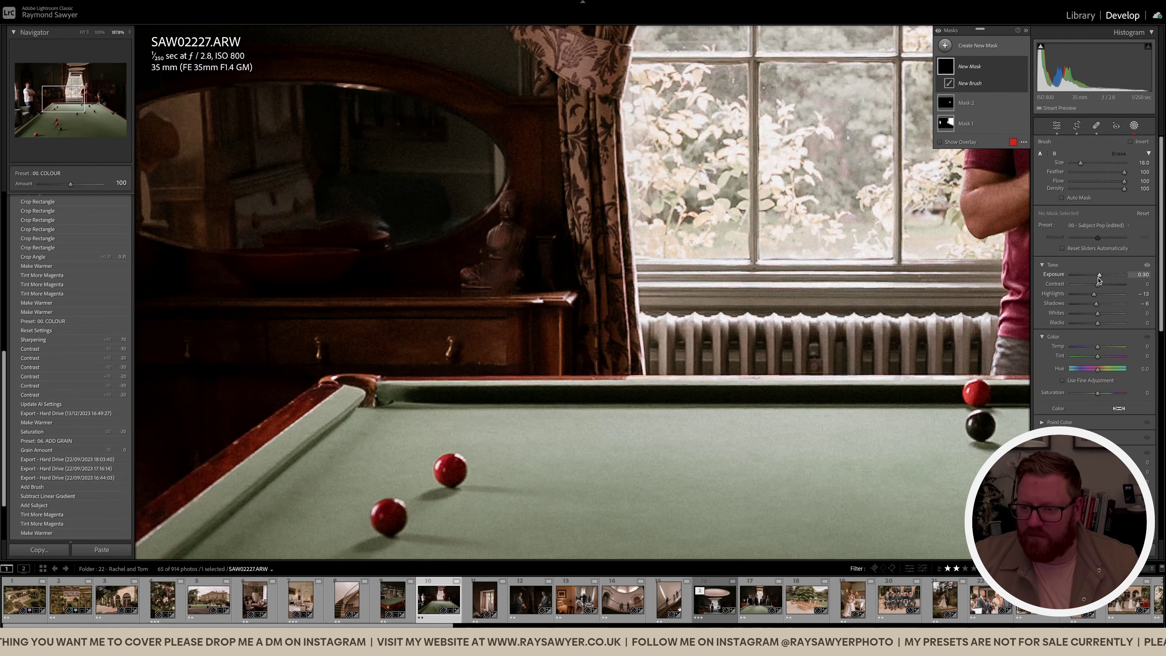
drag(514, 216, 523, 275)
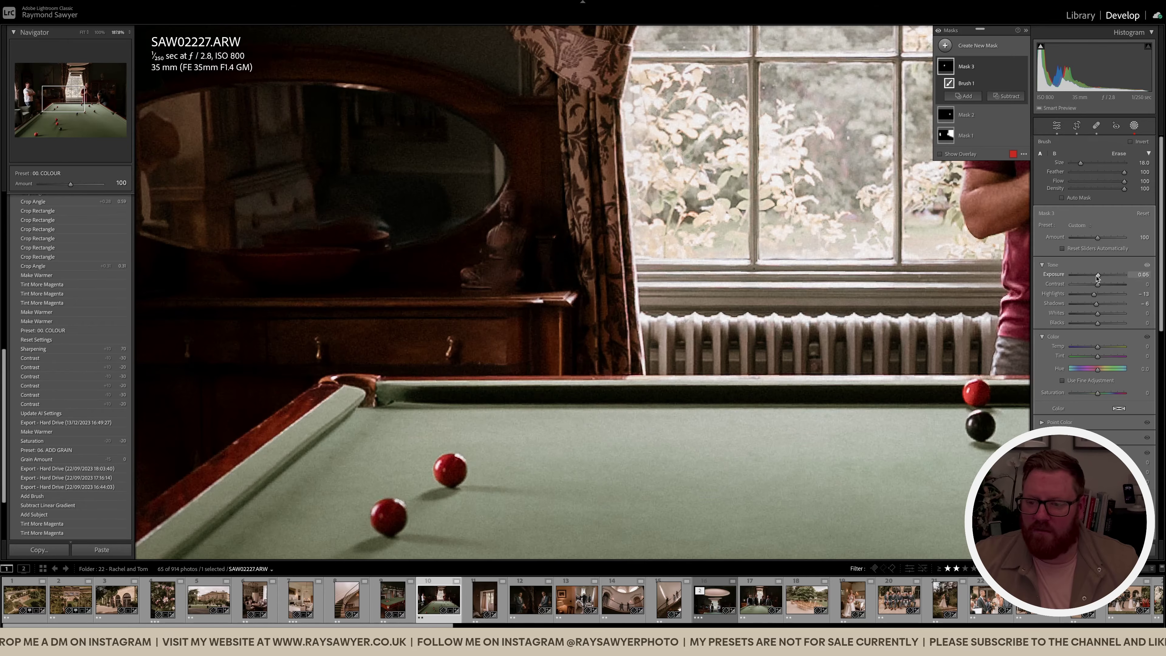
key(shift+w)
click(722, 294)
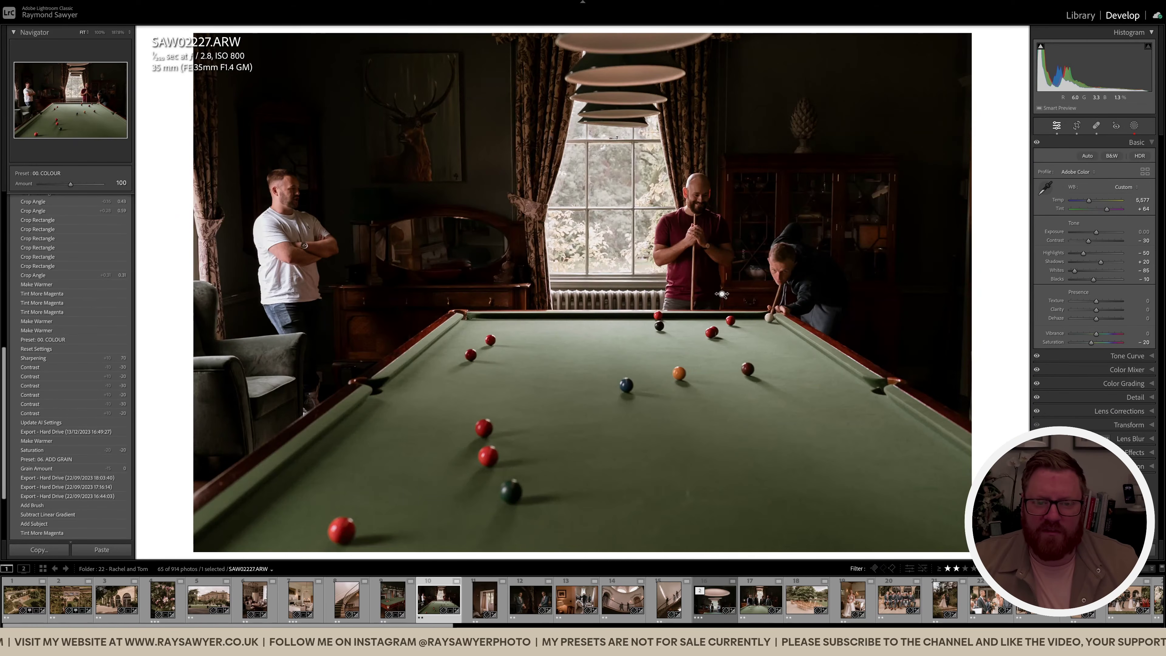
Compare the whole retouched snooker photo with its unedited version several times
drag(722, 294, 684, 296)
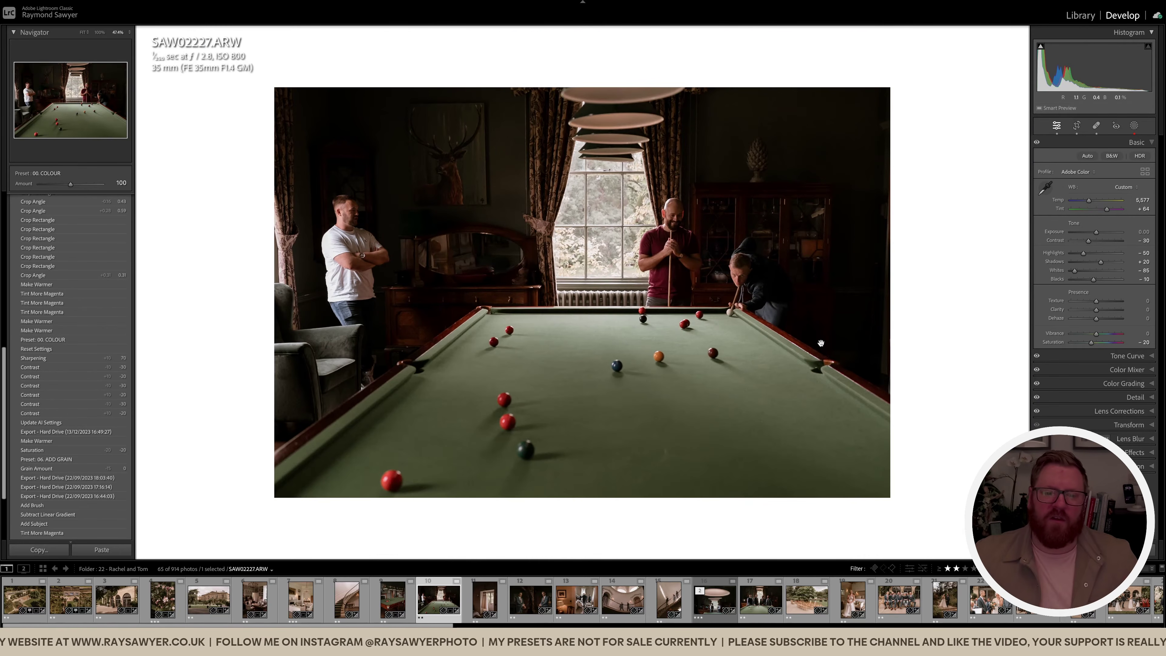
key(backslash)
key(backslash)
key(backslash)
key(backslash)
key(backslash)
key(backslash)
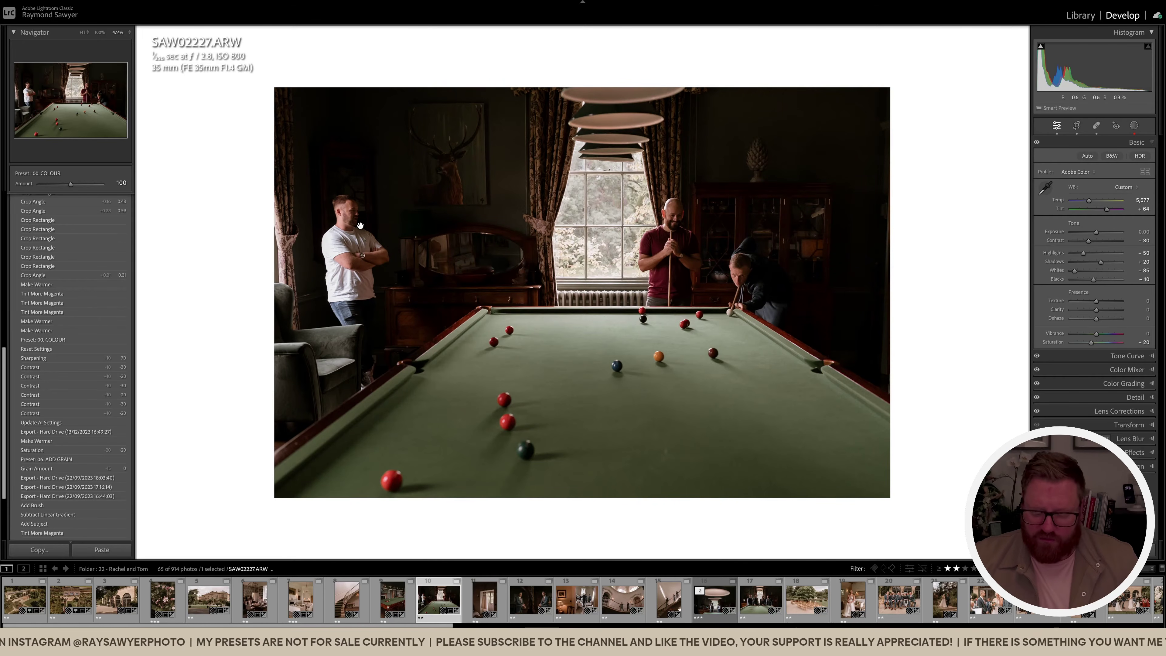
Set the photo's Exposure to -0.20, Temp to 5,777 and Tint to +67
key(equal)
key(equal)
key(period)
key(equal)
key(period)
key(minus)
key(minus)
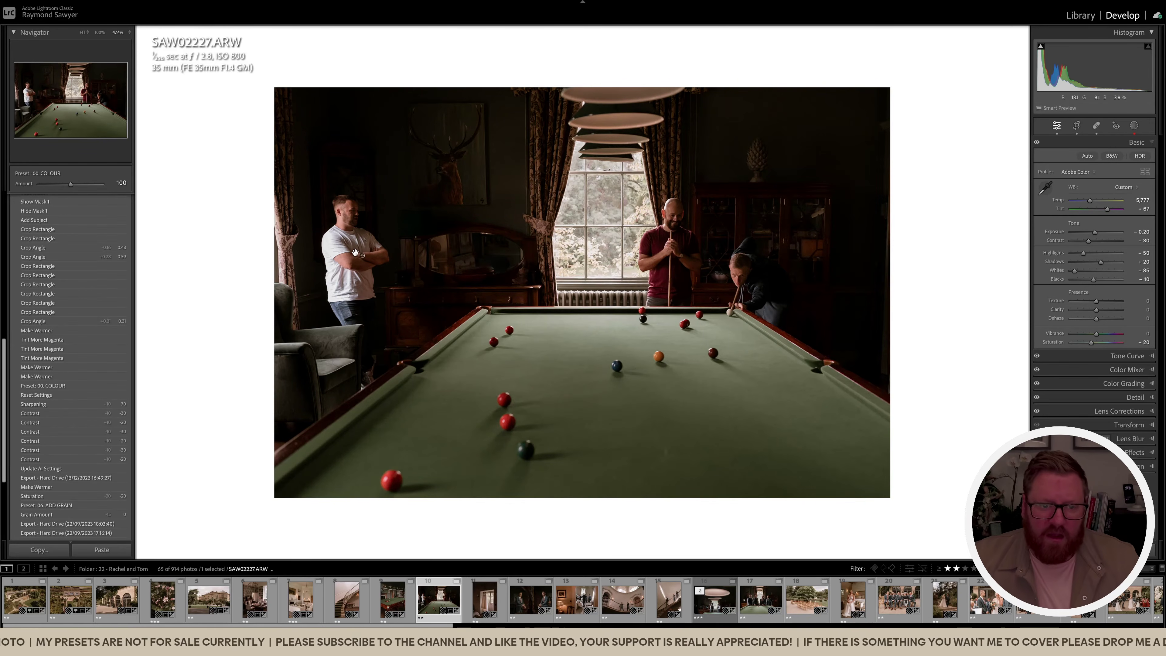
Brush a mask down the photo's left edge over the curtain and armchair, adjust its exposure, and compare before and after
key(k)
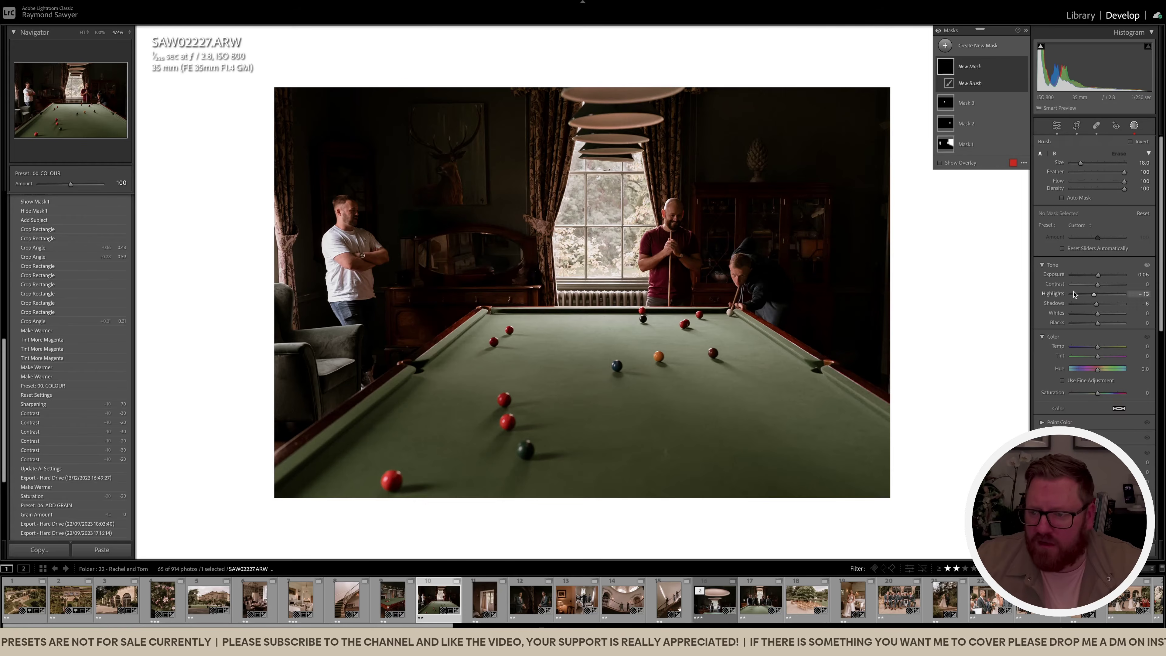
mouse_move(317, 216)
mouse_down()
mouse_move(318, 263)
mouse_move(339, 303)
mouse_move(329, 317)
mouse_move(258, 285)
mouse_move(257, 368)
mouse_up()
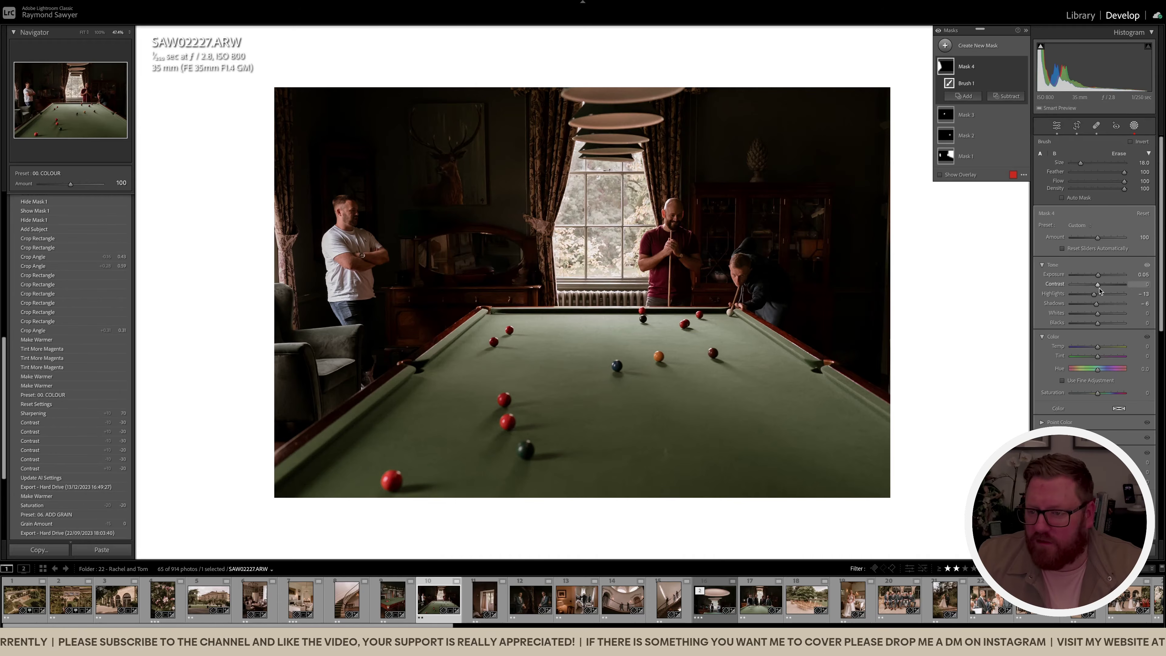
drag(1099, 279, 1095, 278)
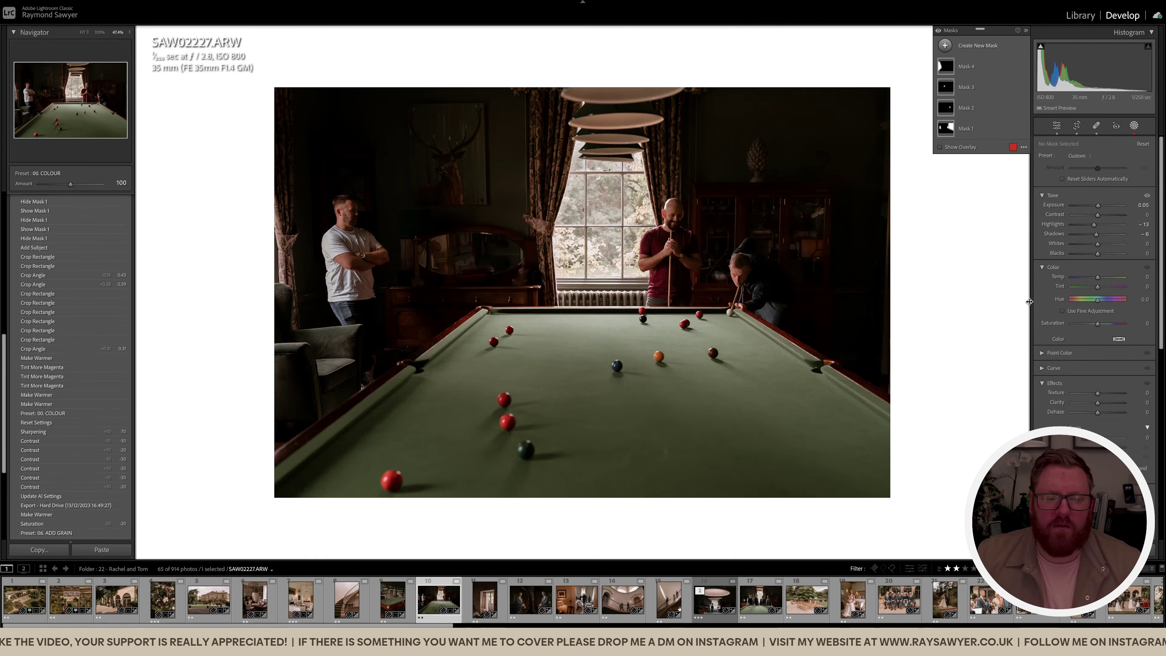
key(backslash)
key(backslash)
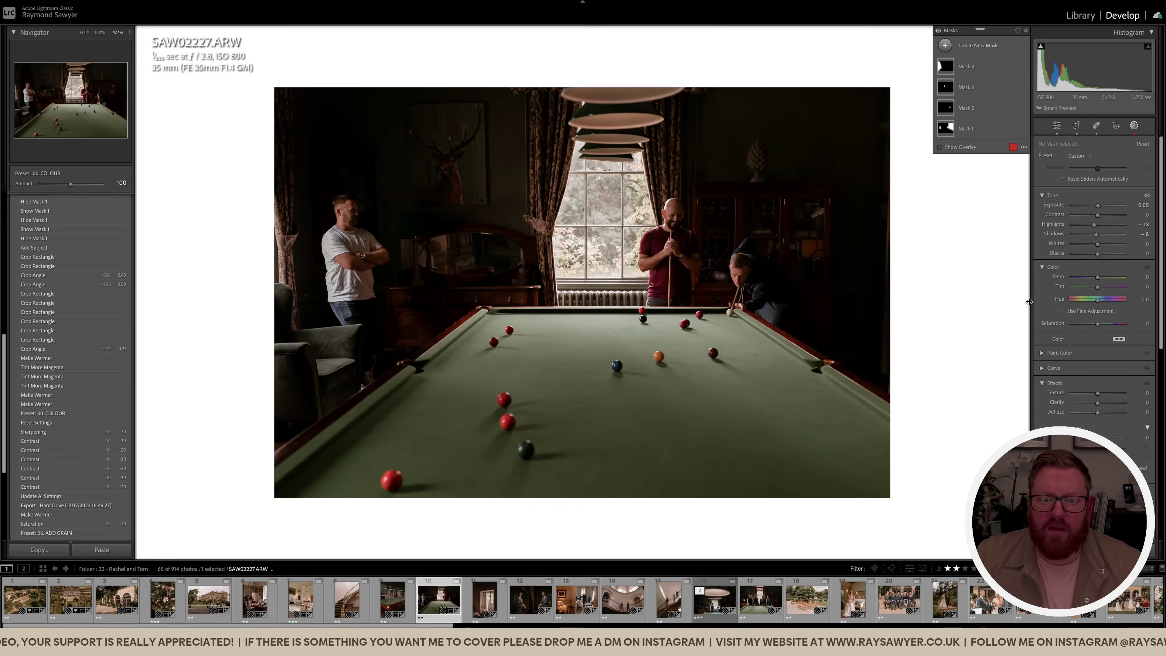
key(backslash)
key(backslash)
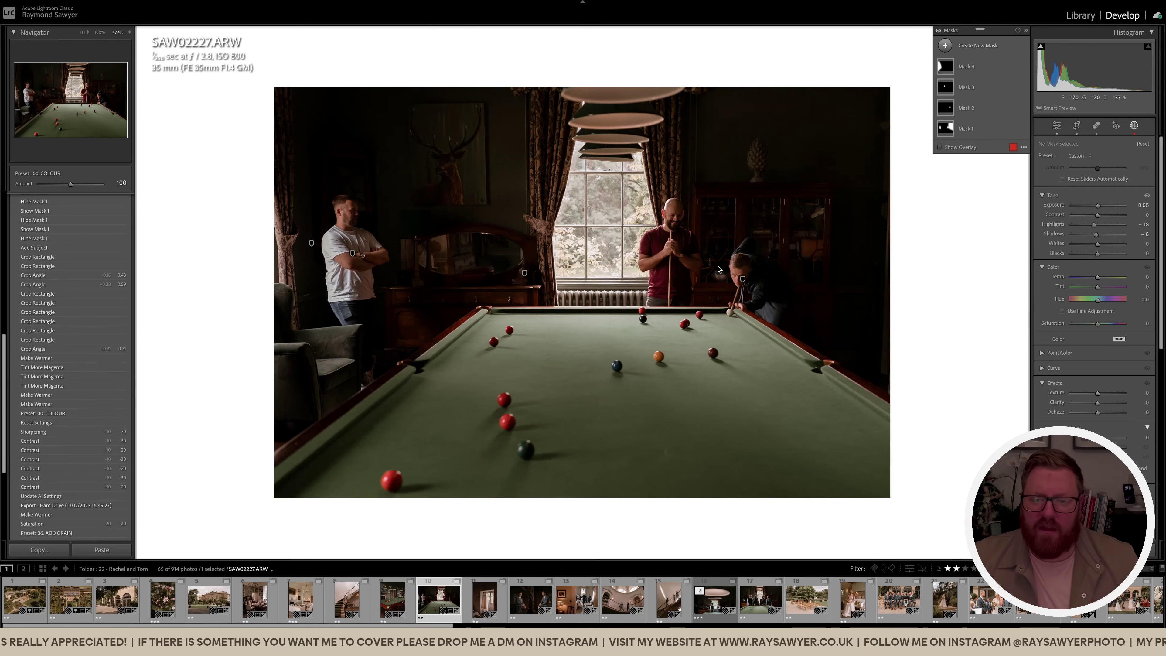
Brush a new mask over the two players at the far end of the table and apply the Subject Pop preset
key(k)
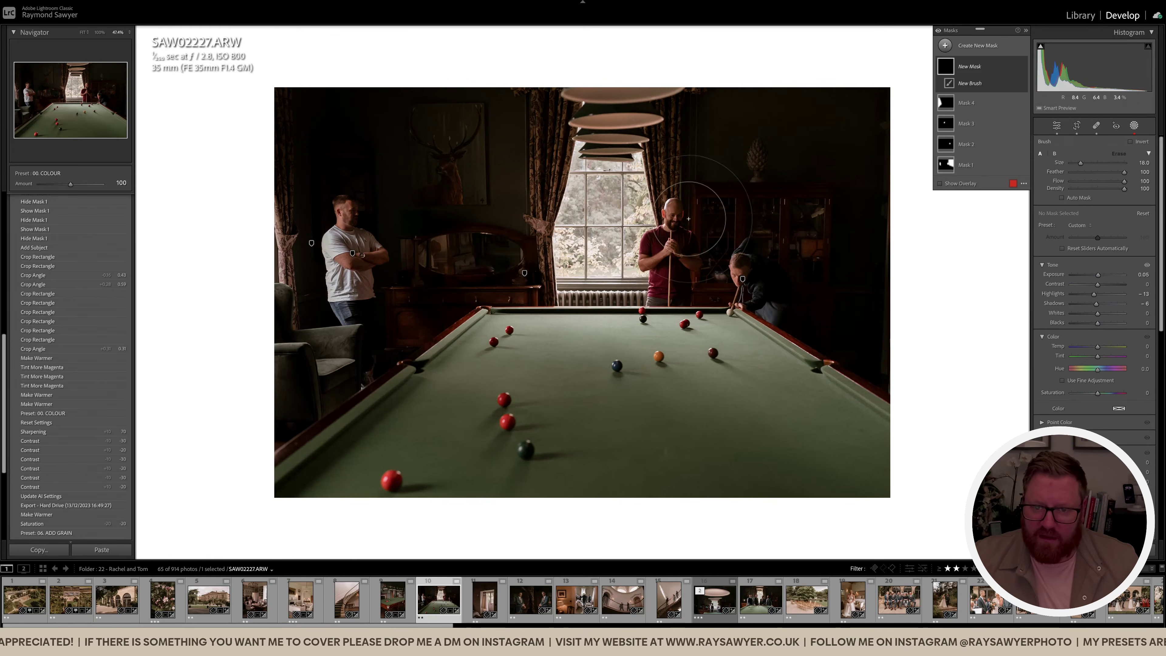
click(750, 277)
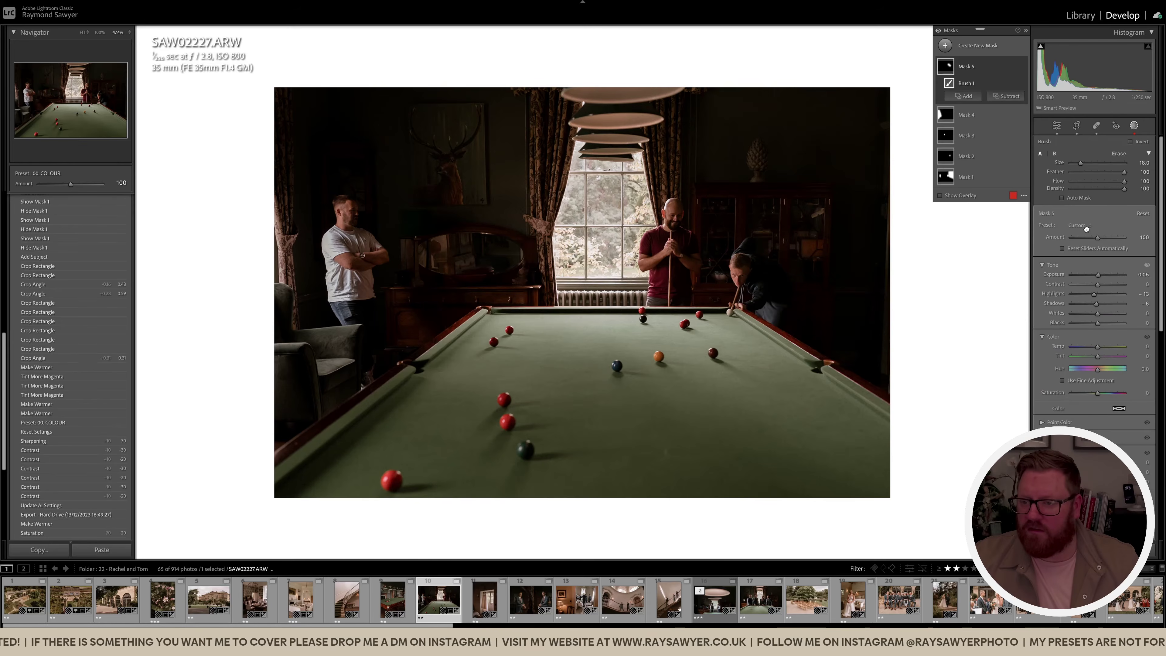
click(1082, 226)
key(k)
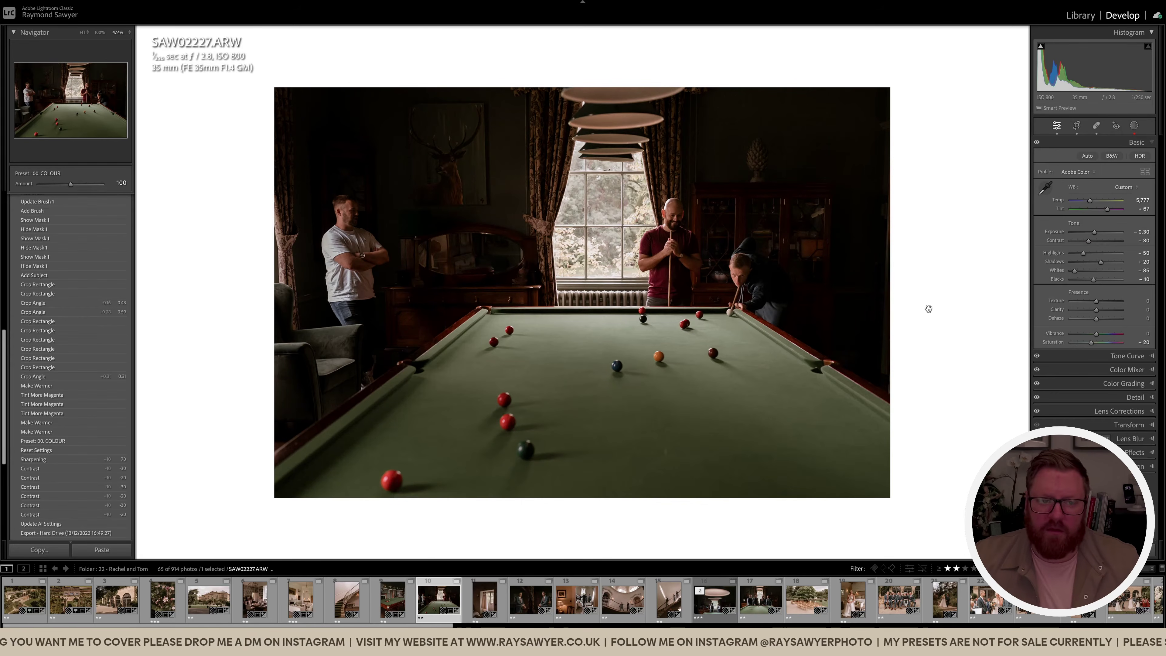
Brush a new mask over the man standing at the far left with the Subject Pop preset
key(k)
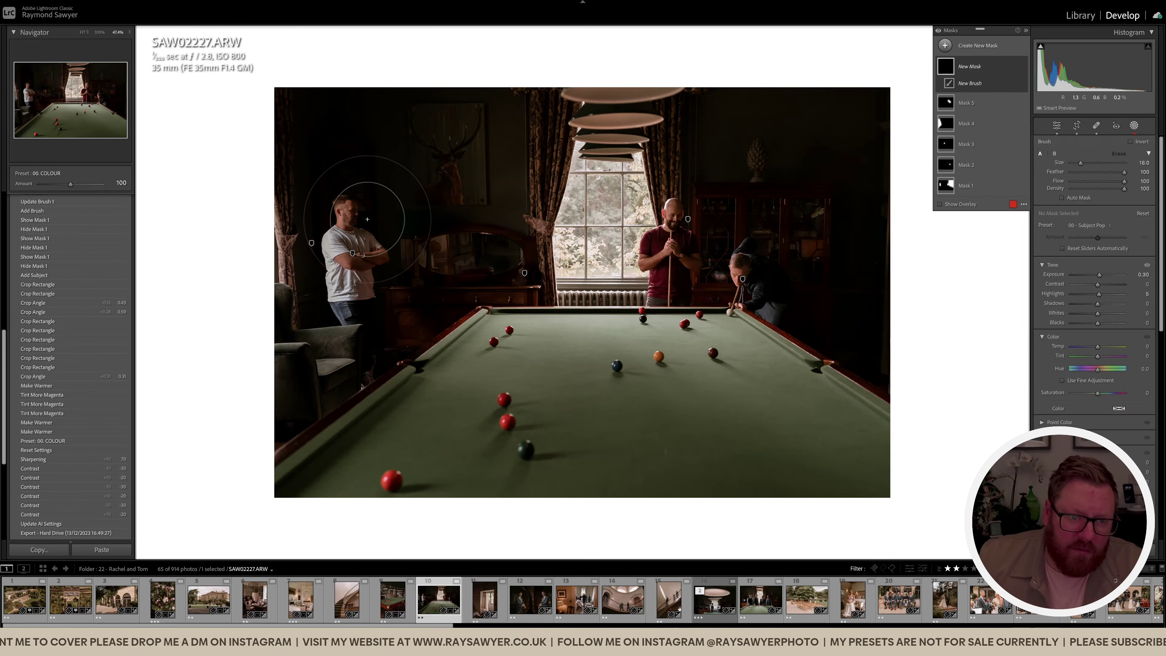
scroll(363, 216, down, 5)
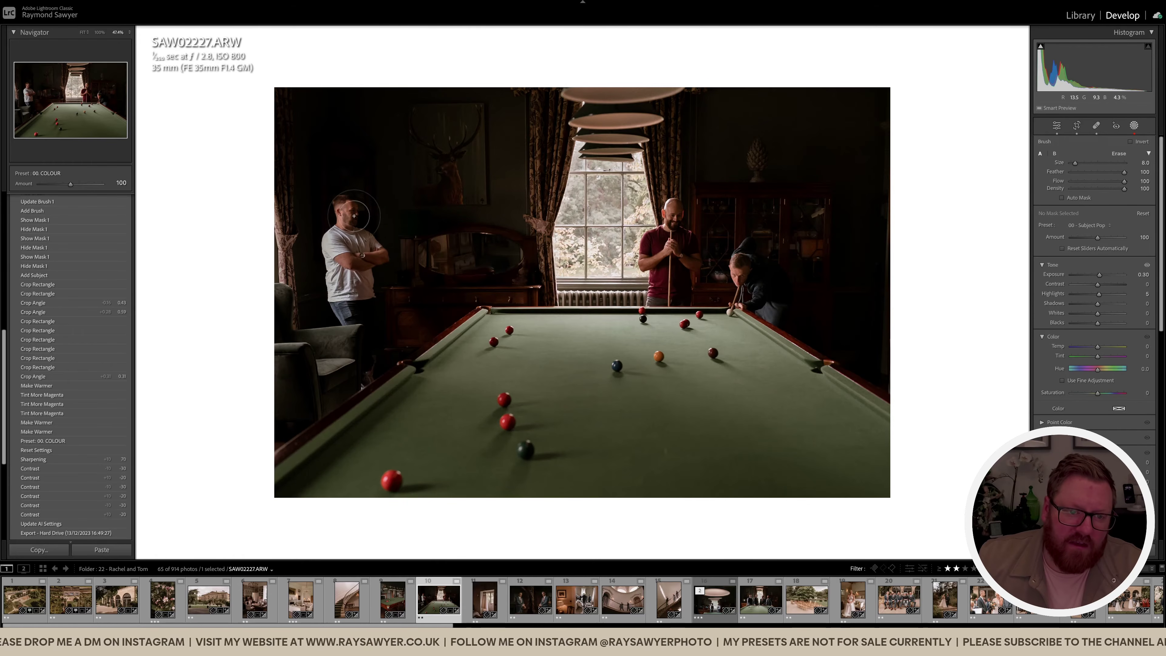
drag(380, 284, 361, 204)
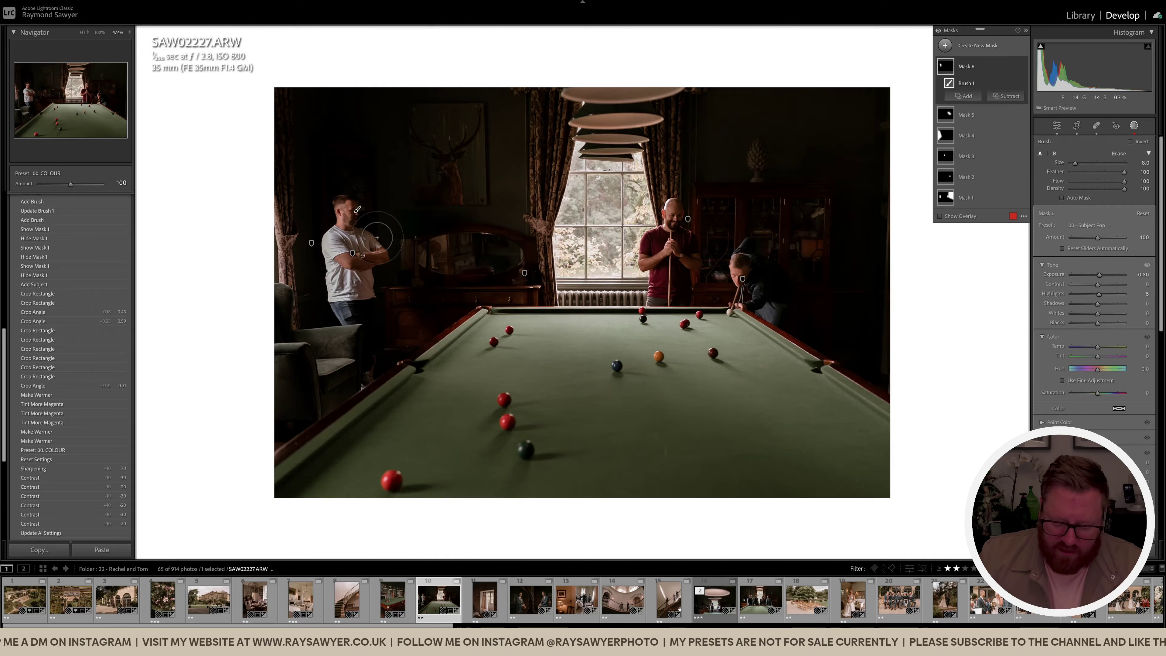
key(k)
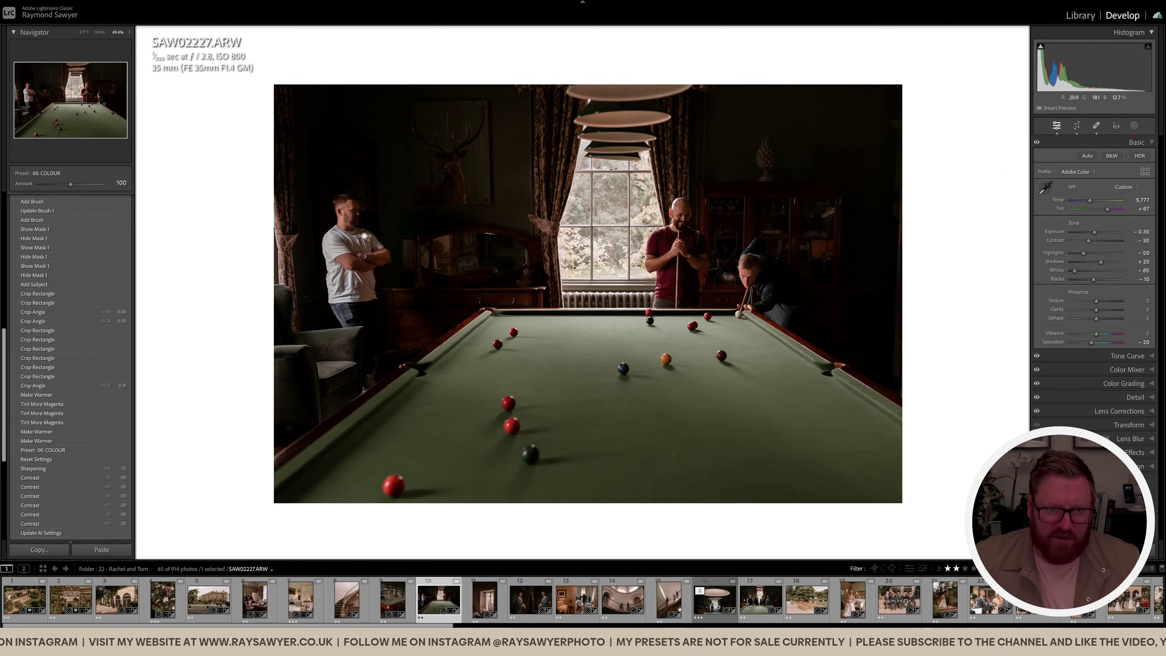
Add a Select Subject mask and subtract a linear gradient to exclude the two players near the window
click(377, 238)
key(shift+s)
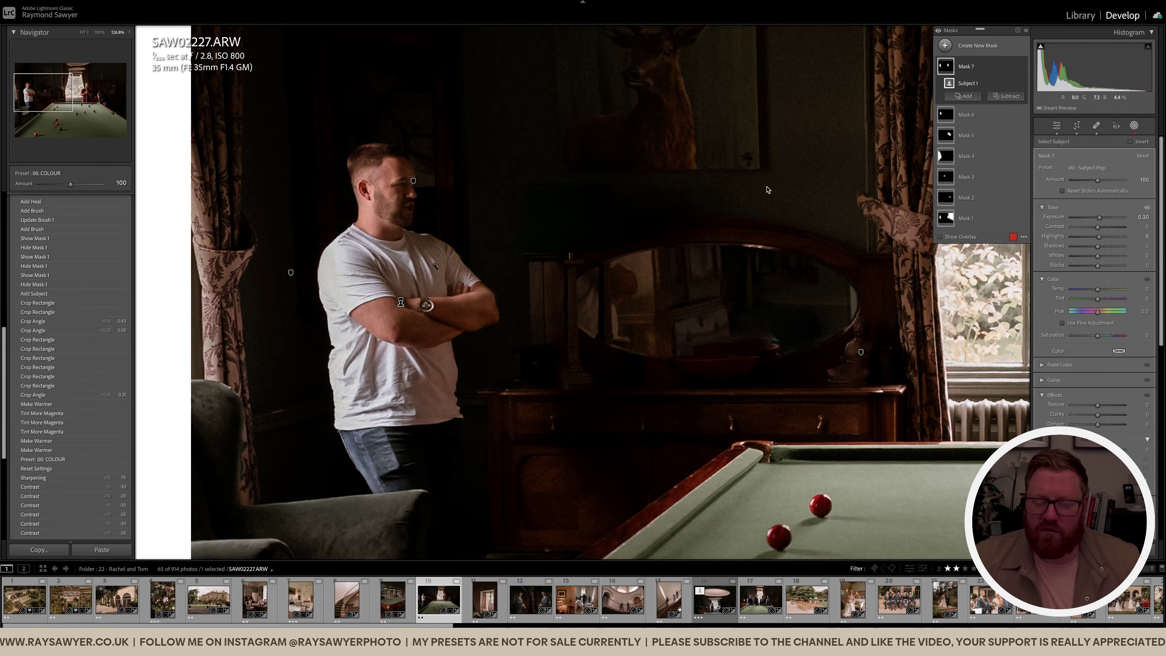
click(100, 32)
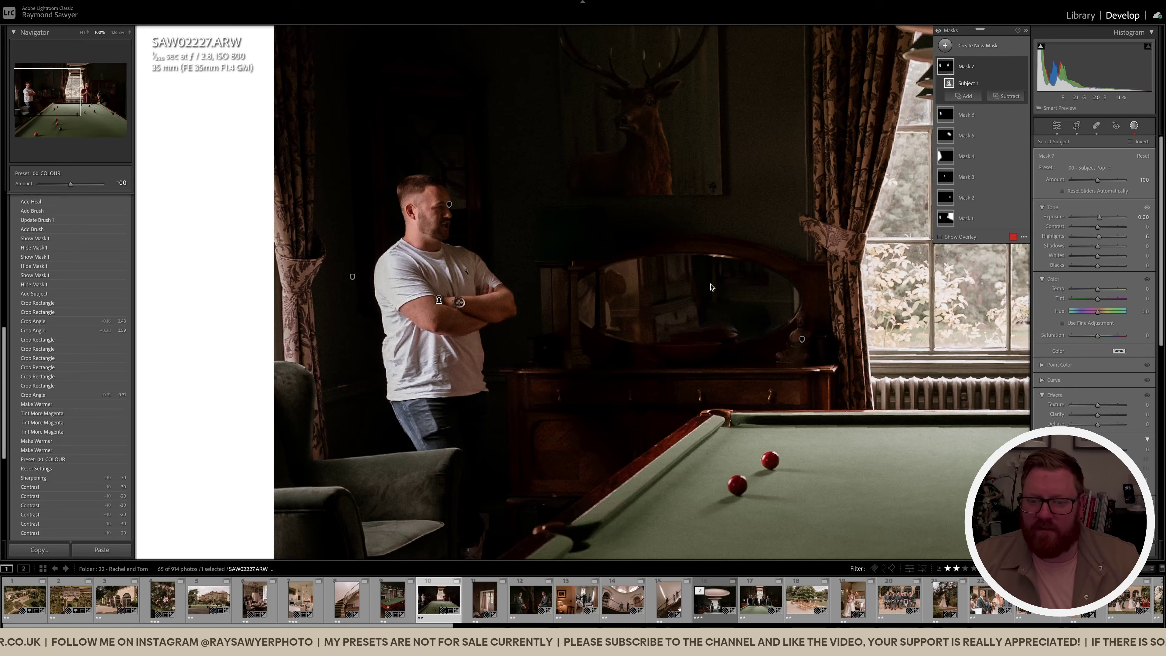
drag(749, 287, 263, 257)
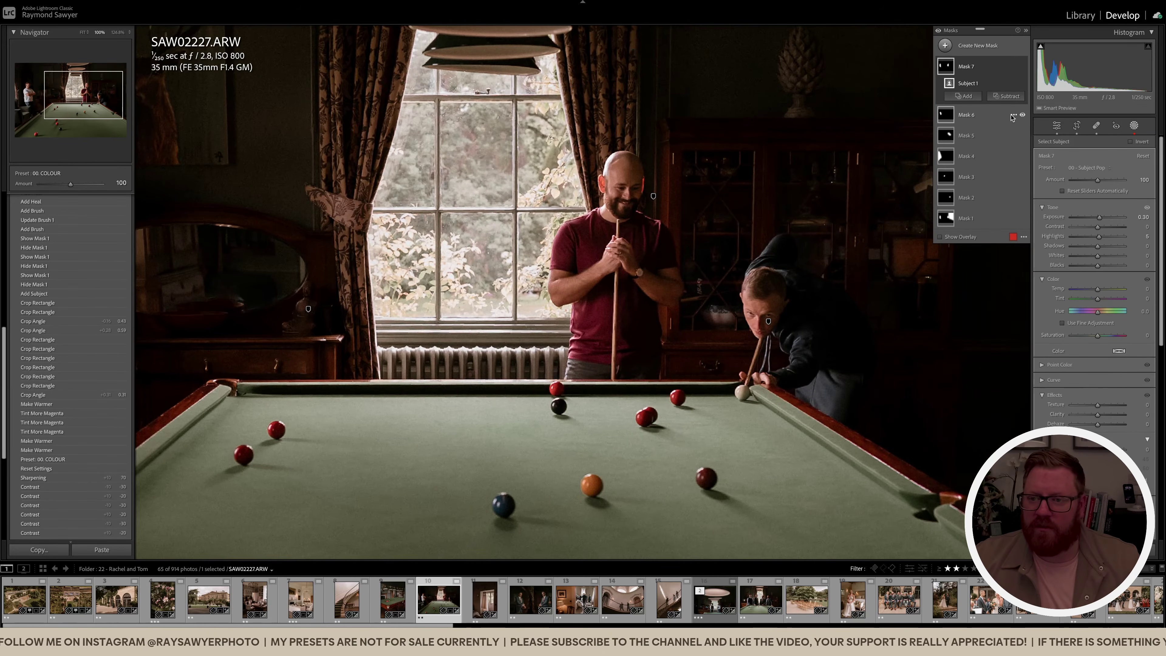
click(1009, 98)
click(1001, 196)
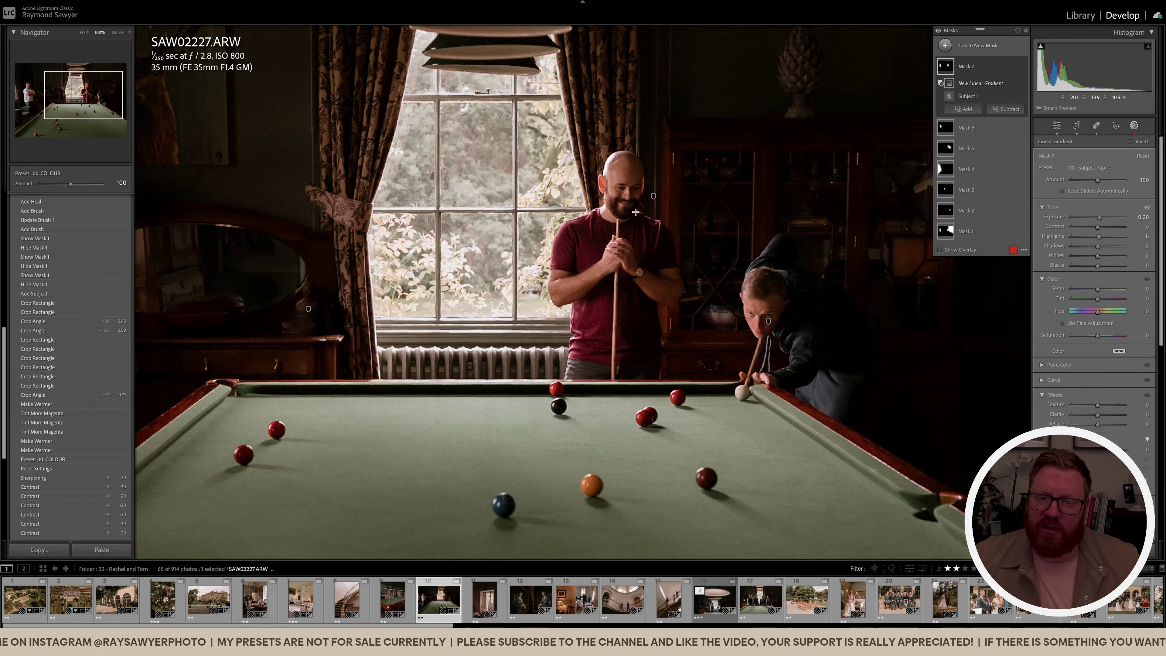
drag(530, 233, 312, 218)
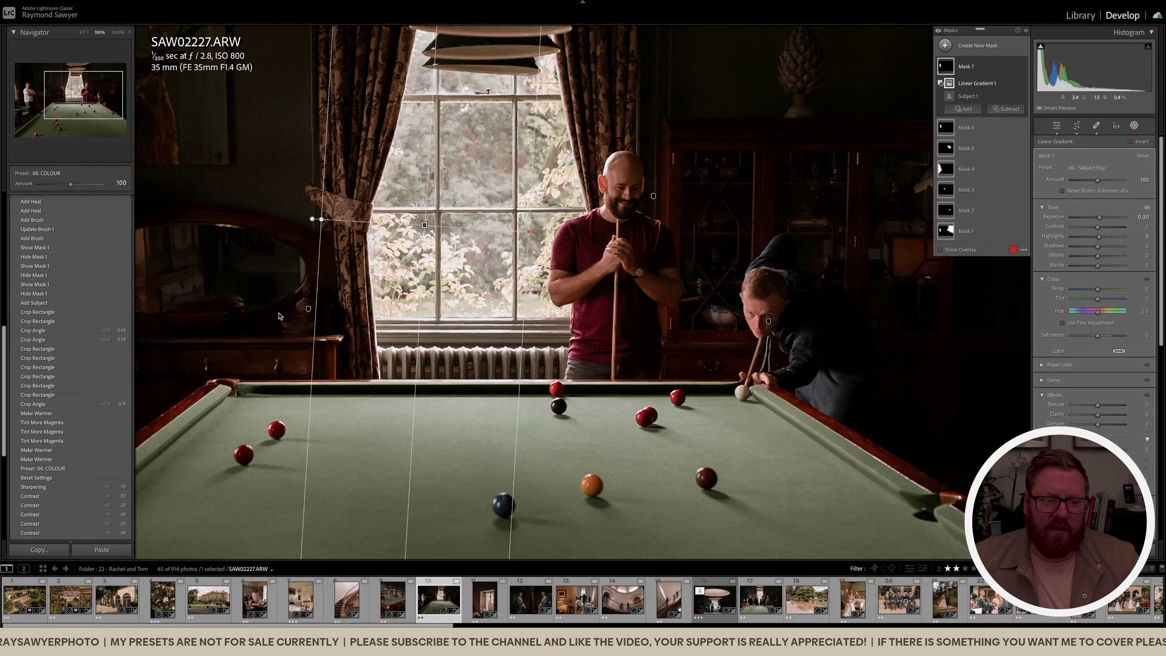
drag(274, 309, 743, 315)
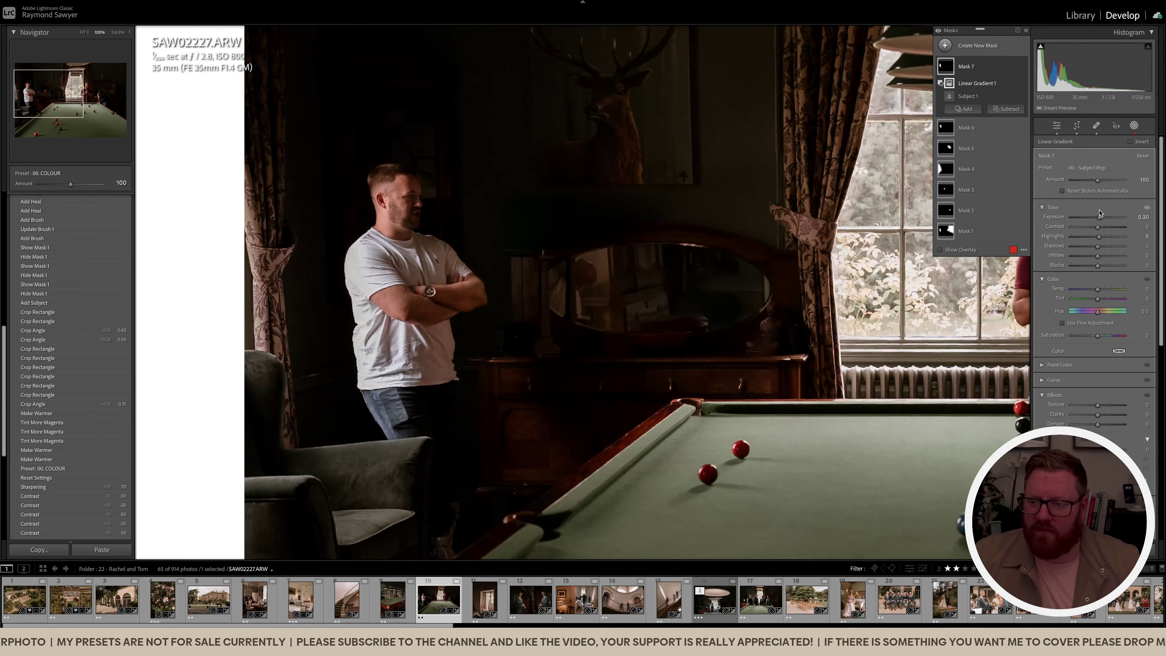
Set the subject mask's Exposure to 0.74 and subtract a second linear gradient from the back of the man with folded arms
drag(1101, 220, 1103, 220)
click(1006, 109)
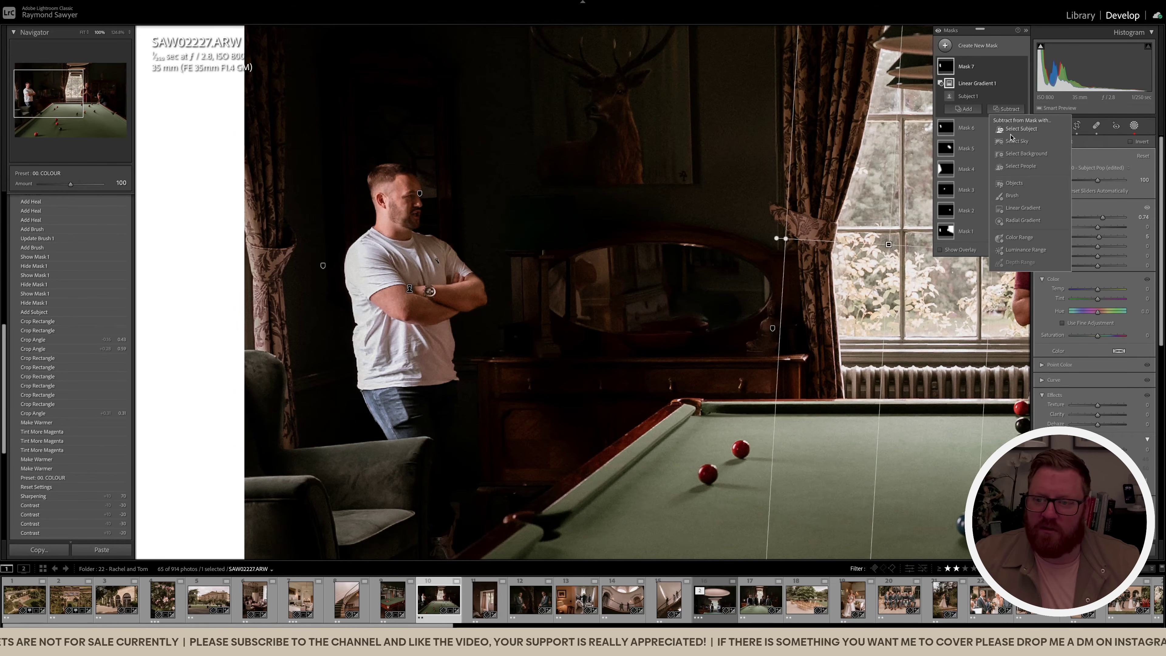
click(1013, 207)
drag(354, 216, 375, 232)
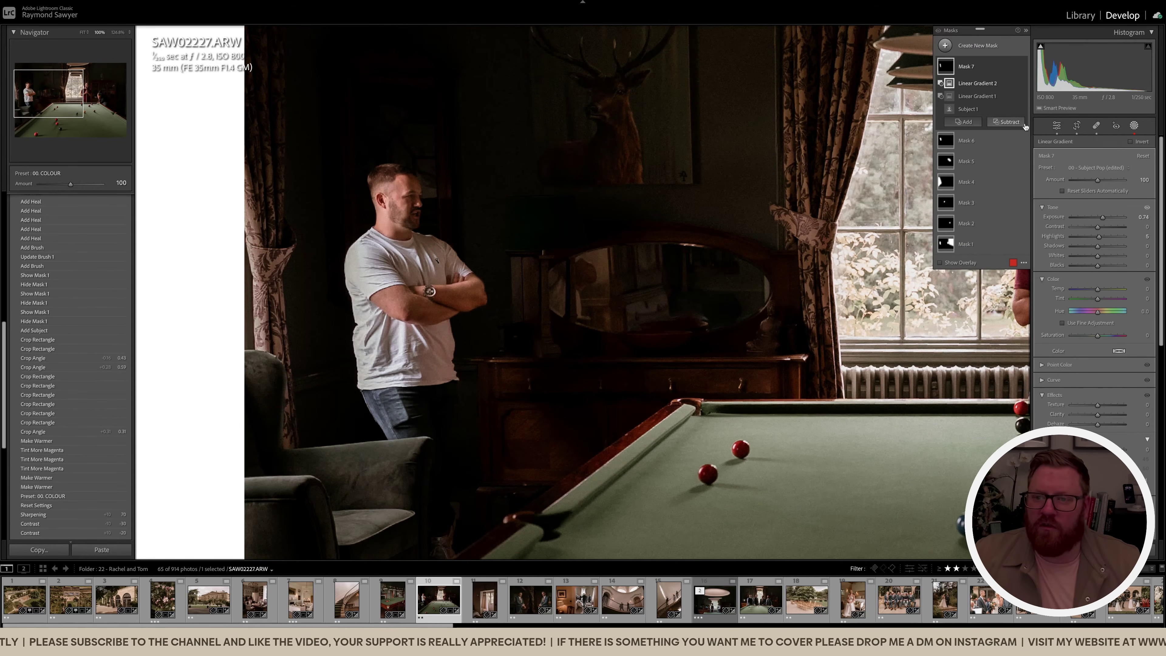
Compare the photo with the subject mask hidden and shown, and reduce the mask's Exposure slightly
click(1023, 67)
click(1023, 67)
click(1024, 67)
click(1024, 67)
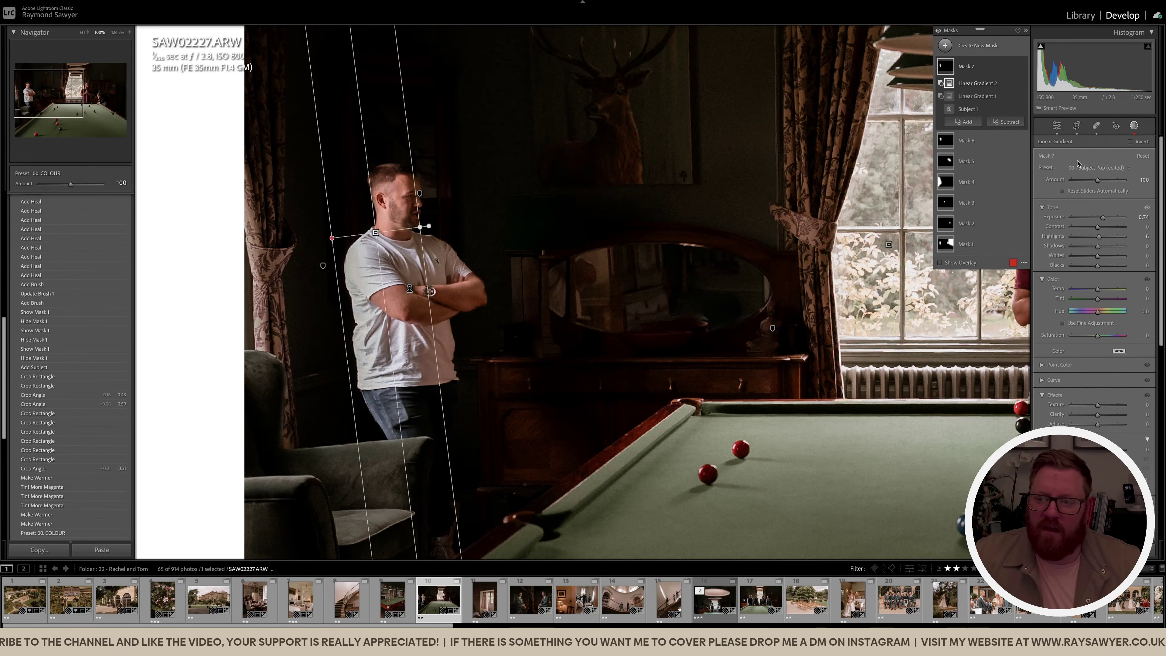
drag(1103, 219, 1101, 218)
key(Escape)
key(Escape)
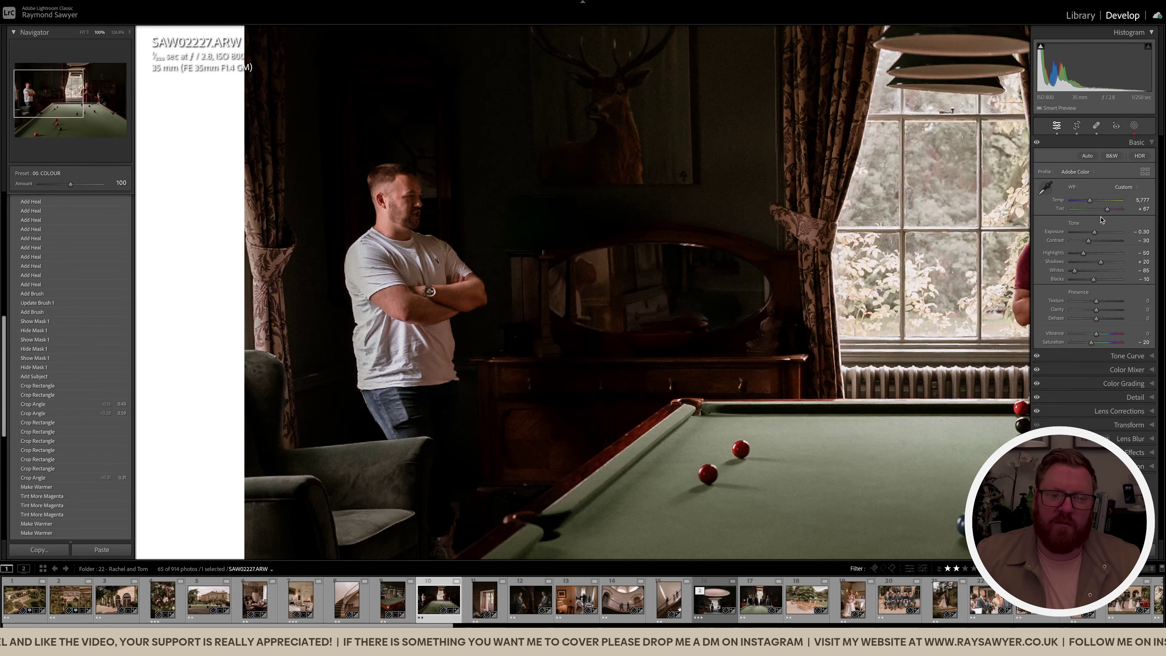
click(799, 328)
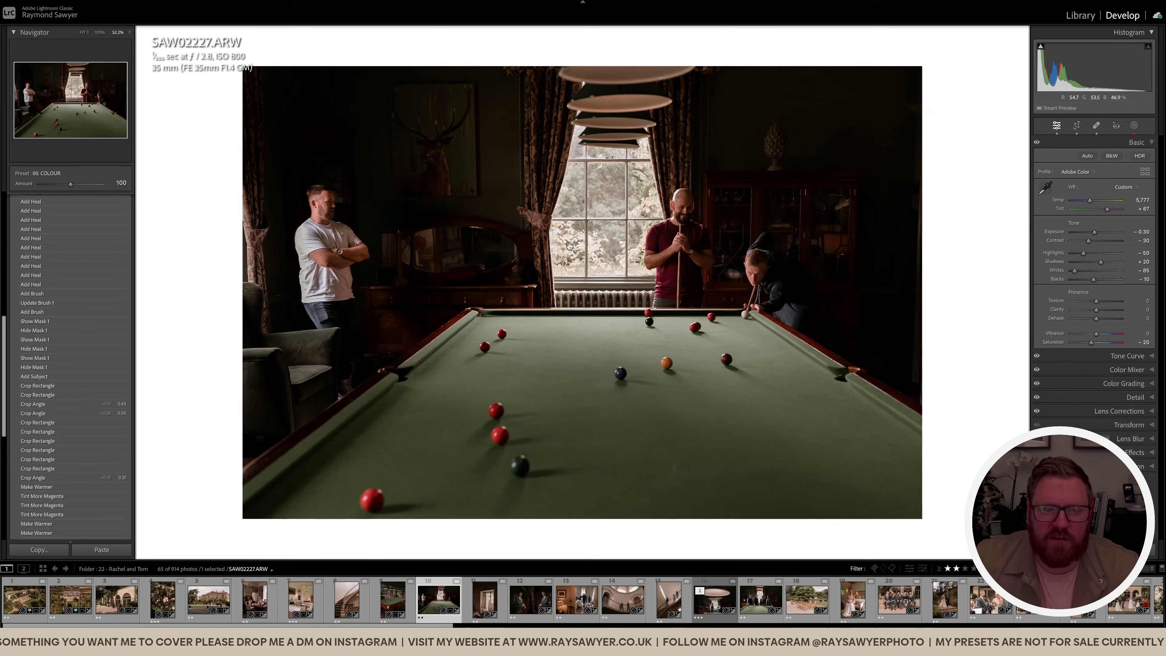
Brush a new mask over the standing man and the area beside the armchair with Exposure reset and Highlights at -18
key(k)
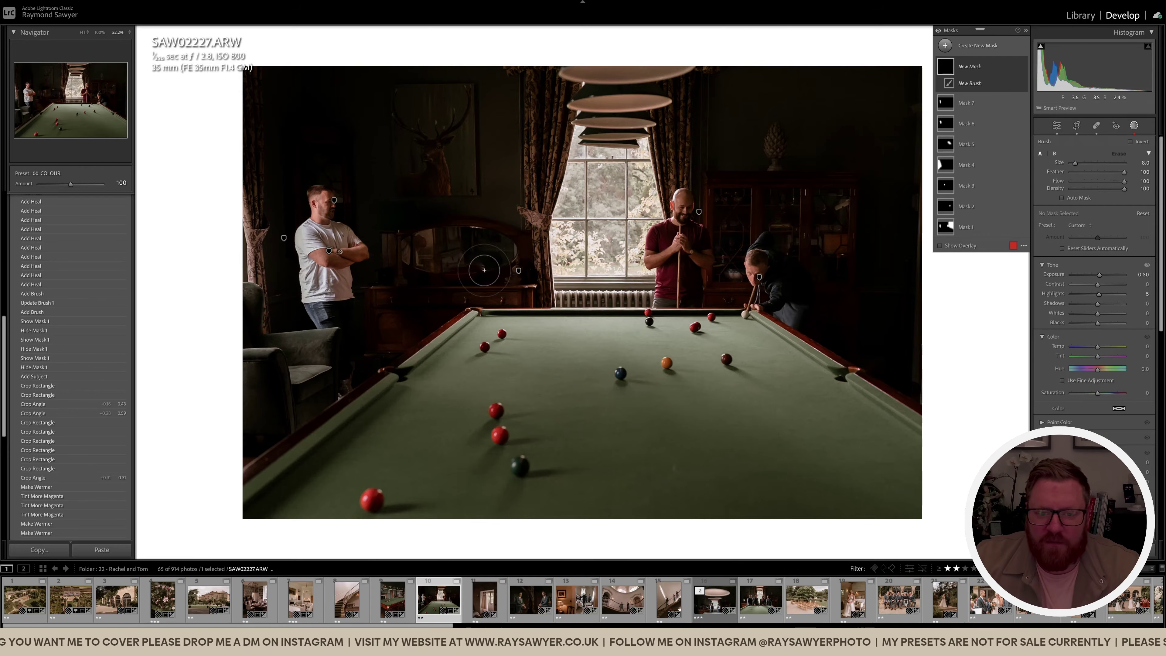
double_click(1099, 274)
drag(1099, 292, 1097, 296)
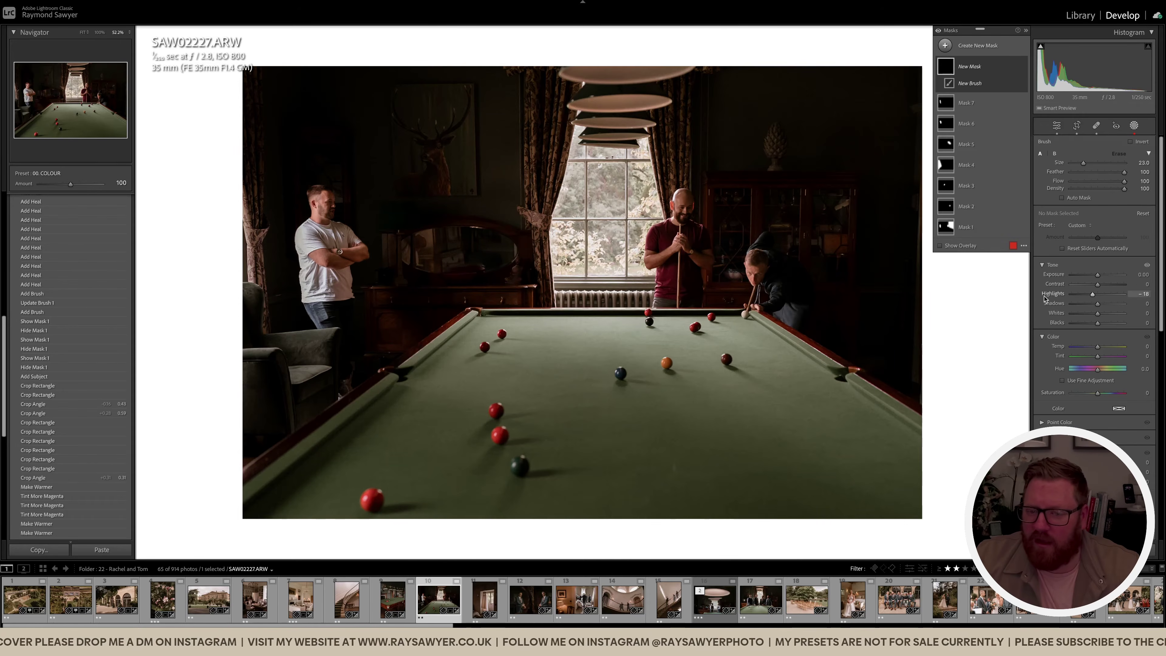
mouse_move(379, 333)
mouse_down()
mouse_move(349, 294)
mouse_move(327, 291)
mouse_move(396, 283)
mouse_move(332, 283)
mouse_move(328, 312)
mouse_move(332, 202)
mouse_up()
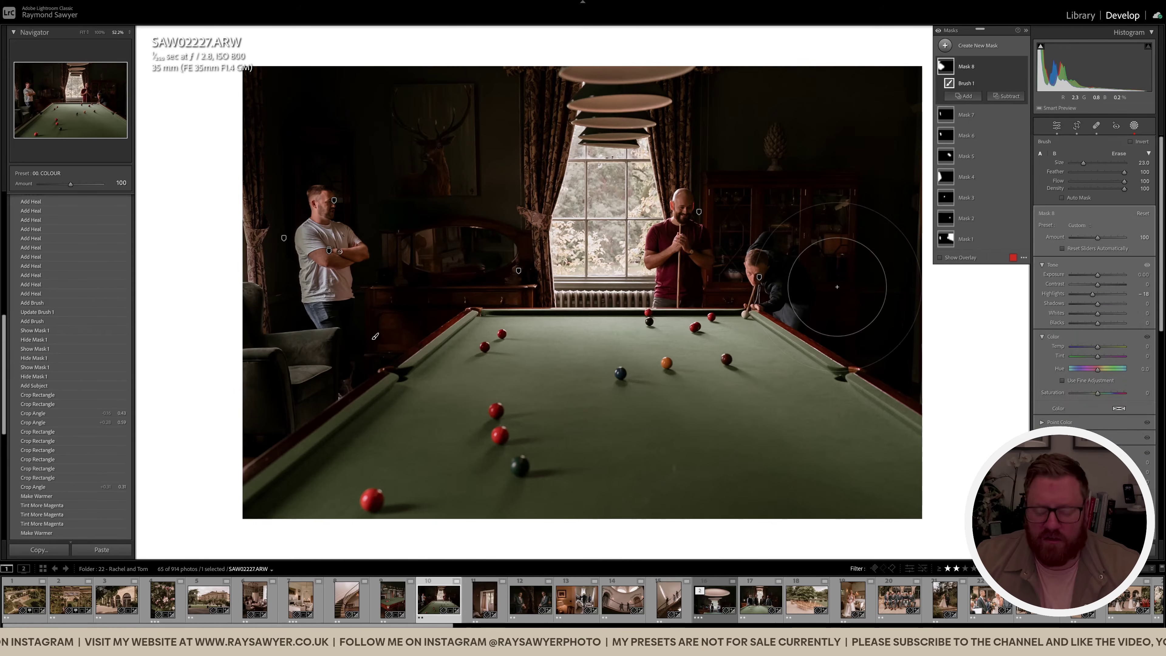
Draw a large radial gradient mask centred on the two far players and apply the Burn (Exposure) preset
key(shift+m)
drag(715, 241, 923, 450)
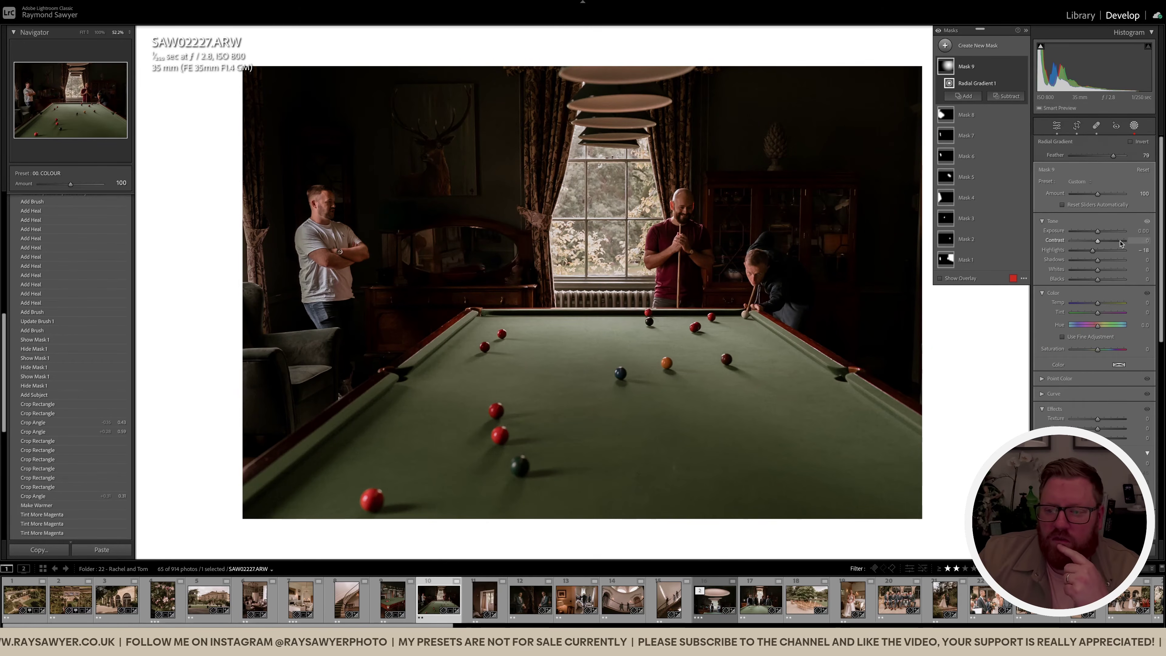
click(1078, 181)
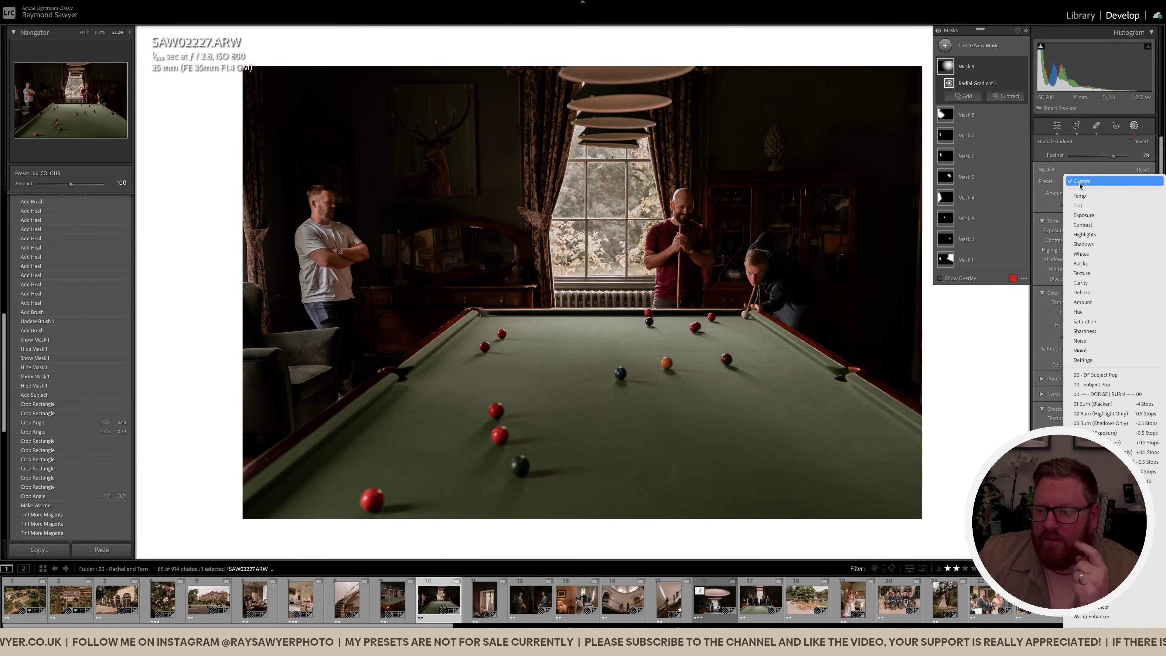
click(1102, 351)
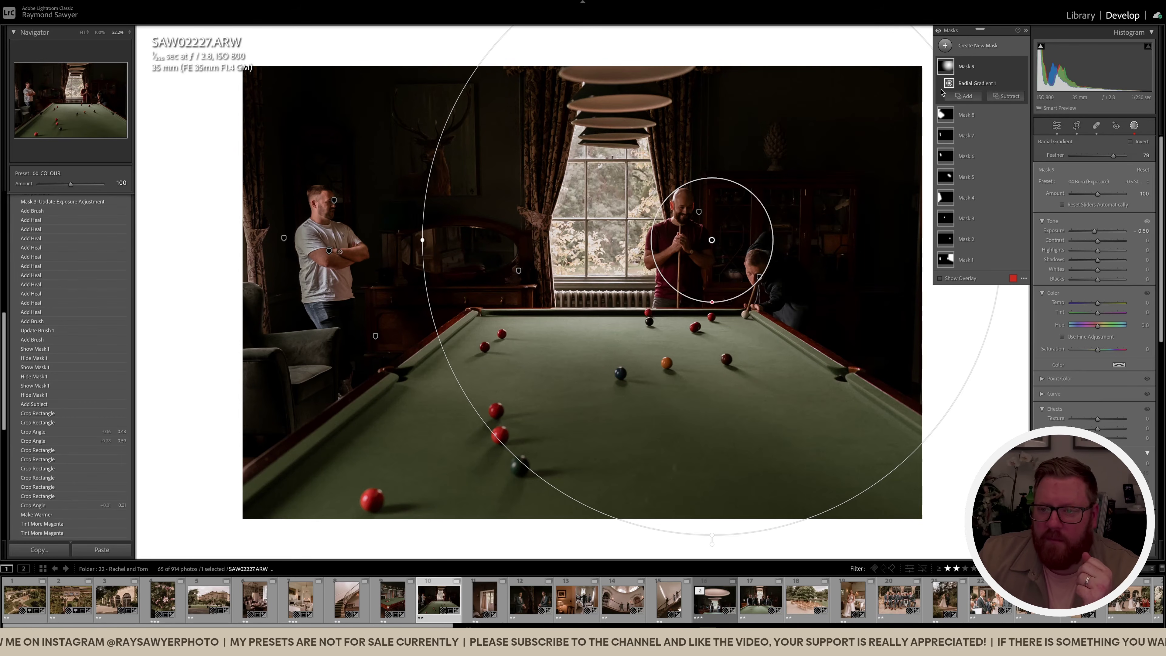
Invert the radial gradient mask to darken the surroundings and fine-tune its Exposure
right_click(1000, 70)
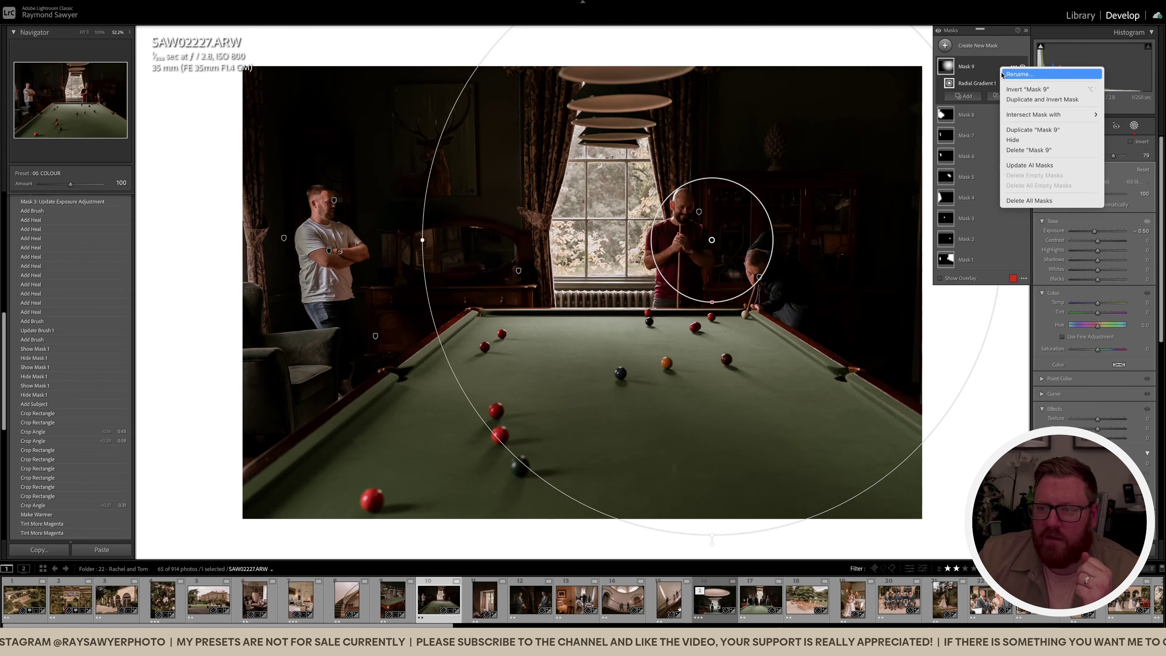
click(1009, 90)
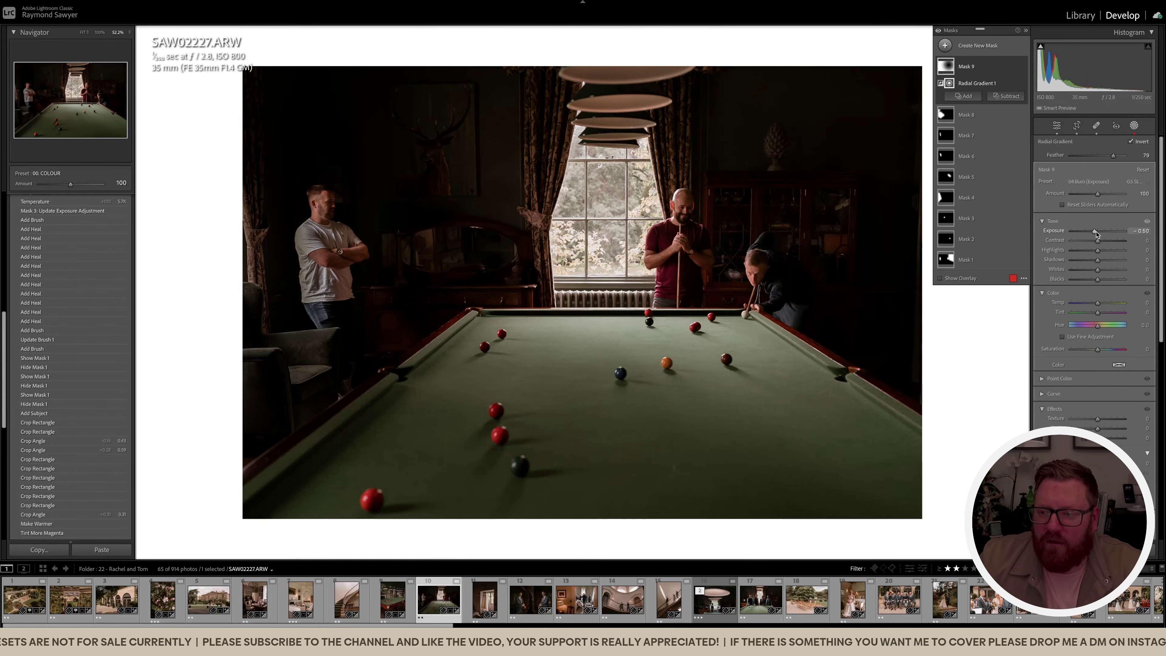
drag(1095, 234, 1097, 234)
key(ctrl+z)
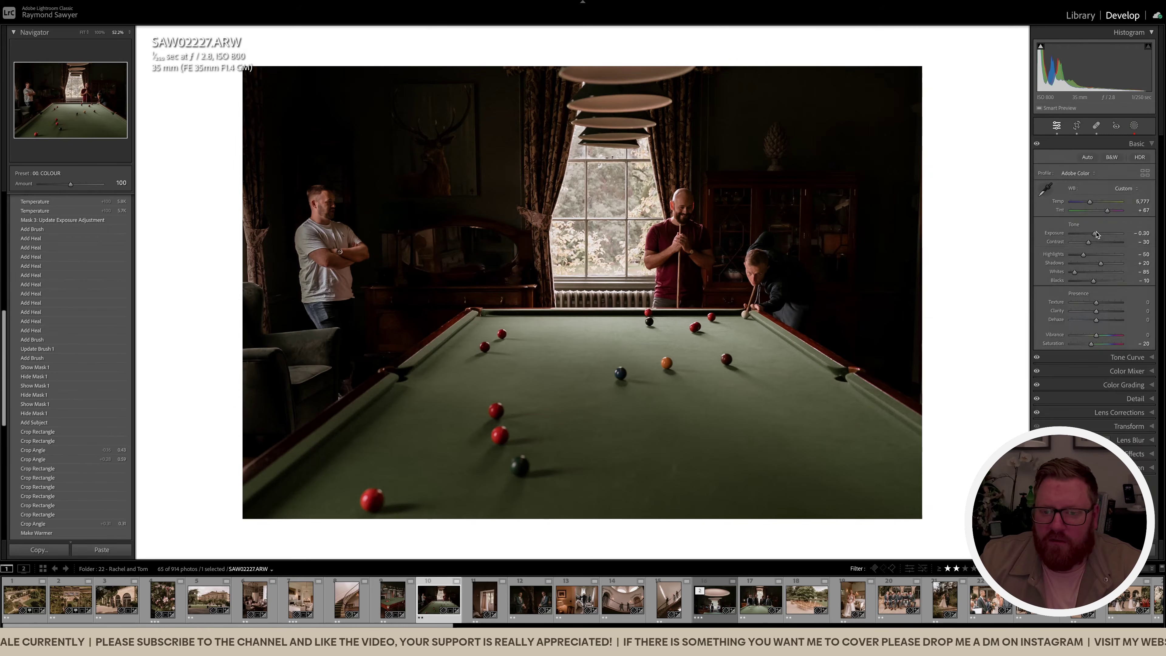
Compare the whole snooker photo before and after the edits several times
key(backslash)
key(backslash)
key(backslash)
key(backslash)
key(backslash)
key(backslash)
key(ctrl+minus)
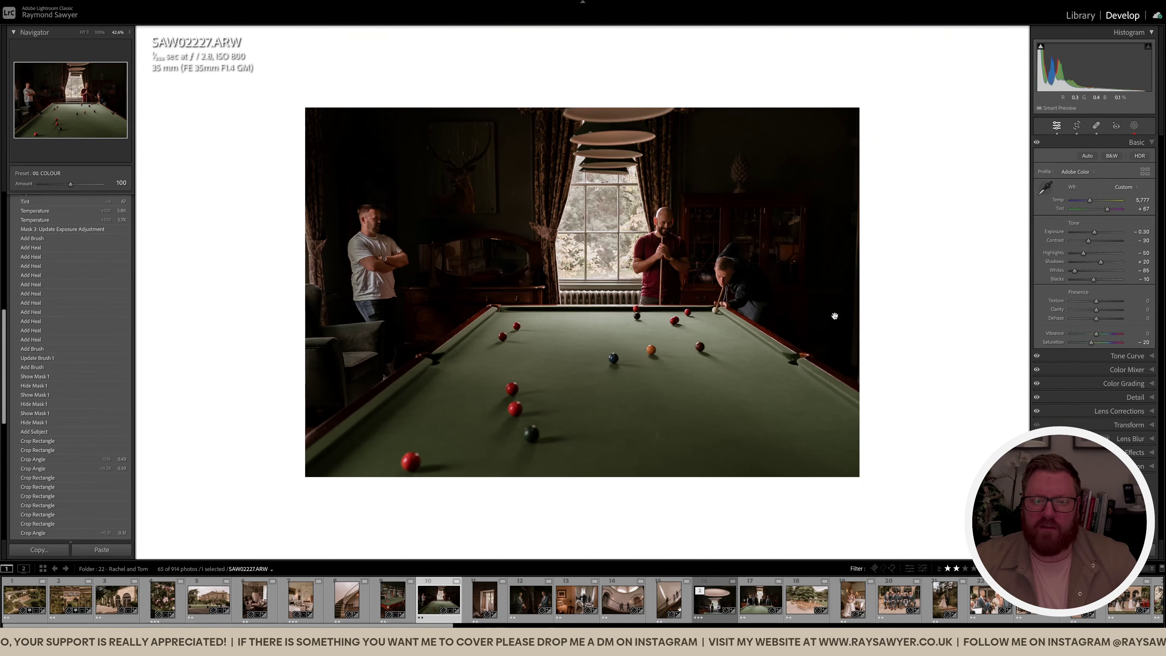
Nudge the snooker photo's position within the crop frame slightly and recheck the crop
key(r)
drag(790, 319, 792, 315)
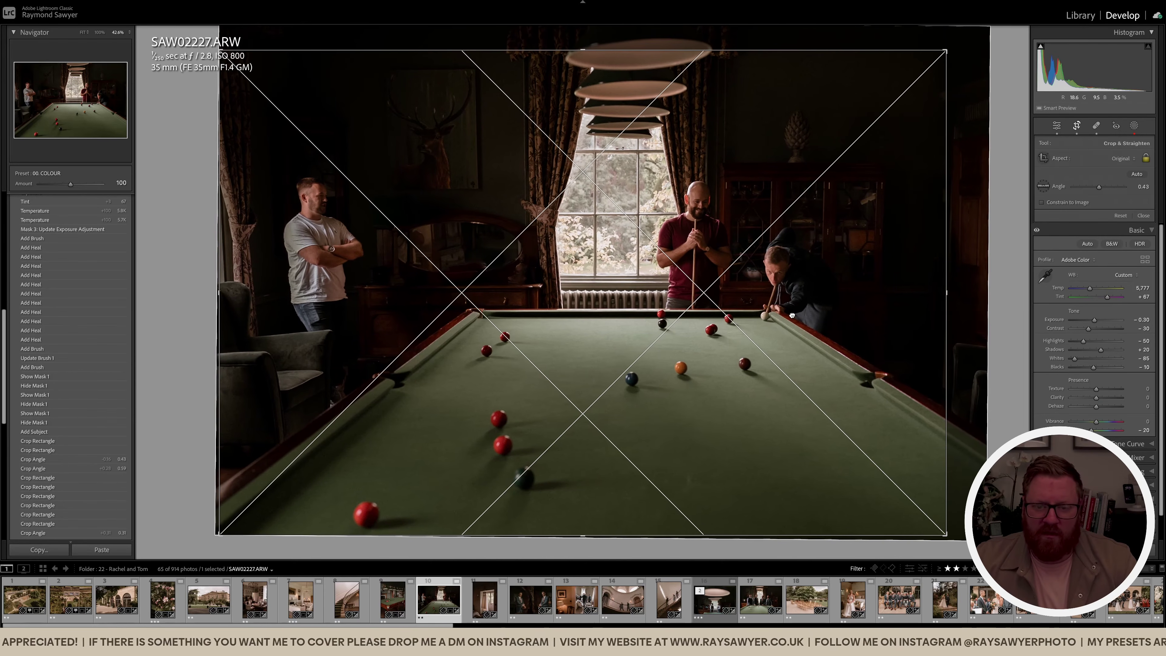
key(Return)
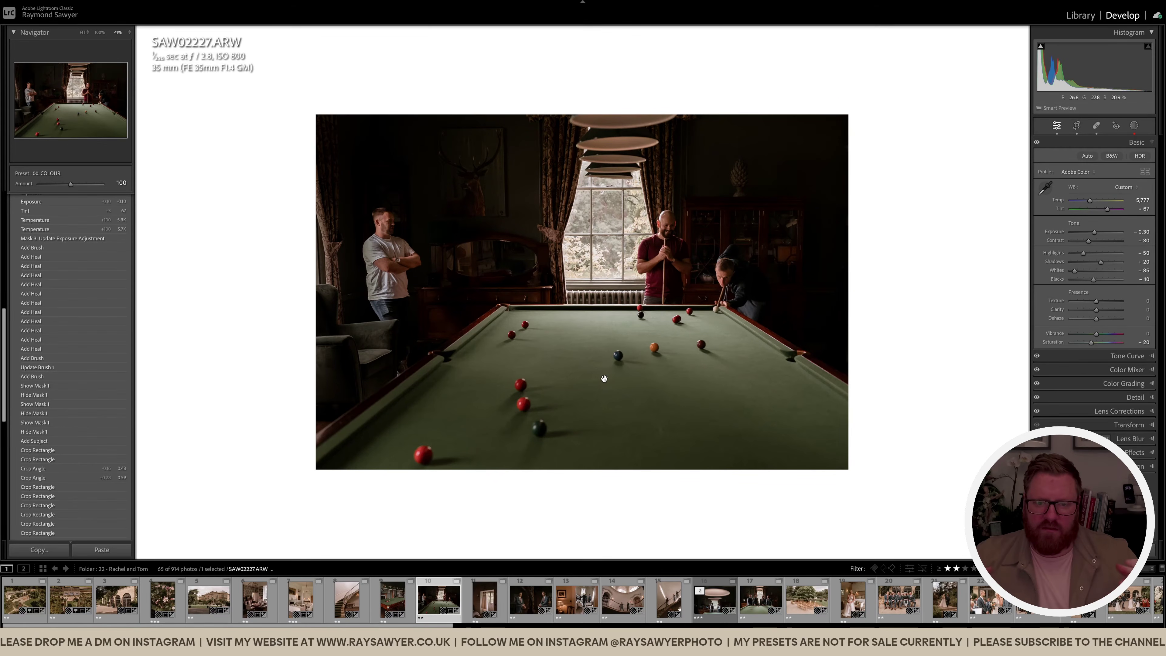
key(r)
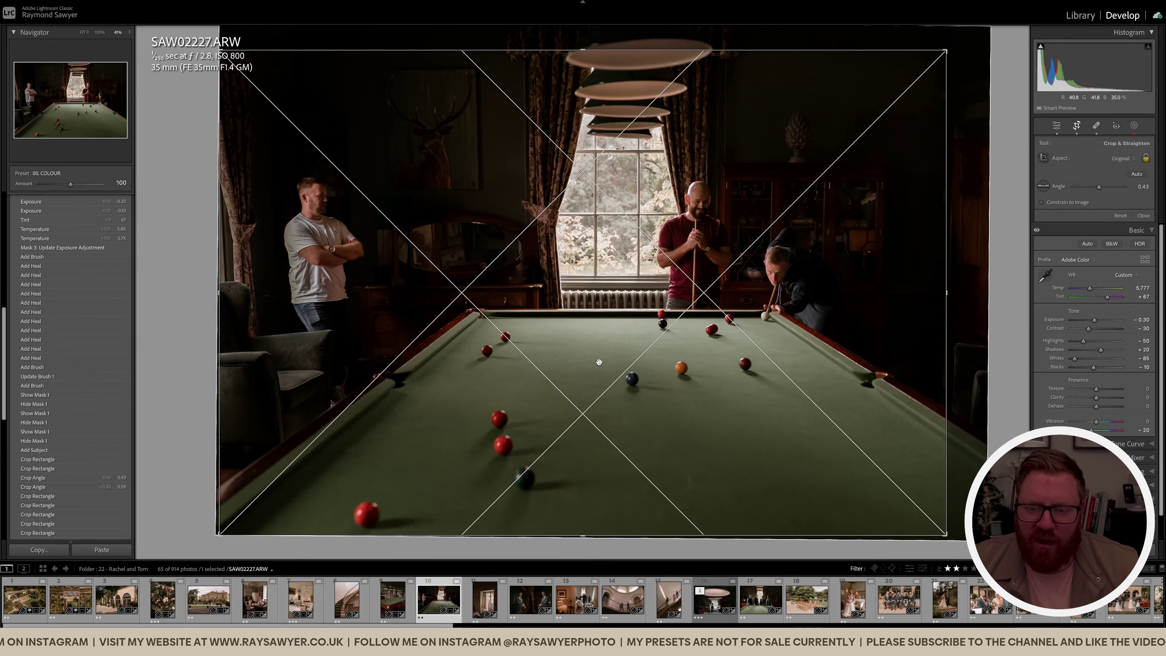
key(r)
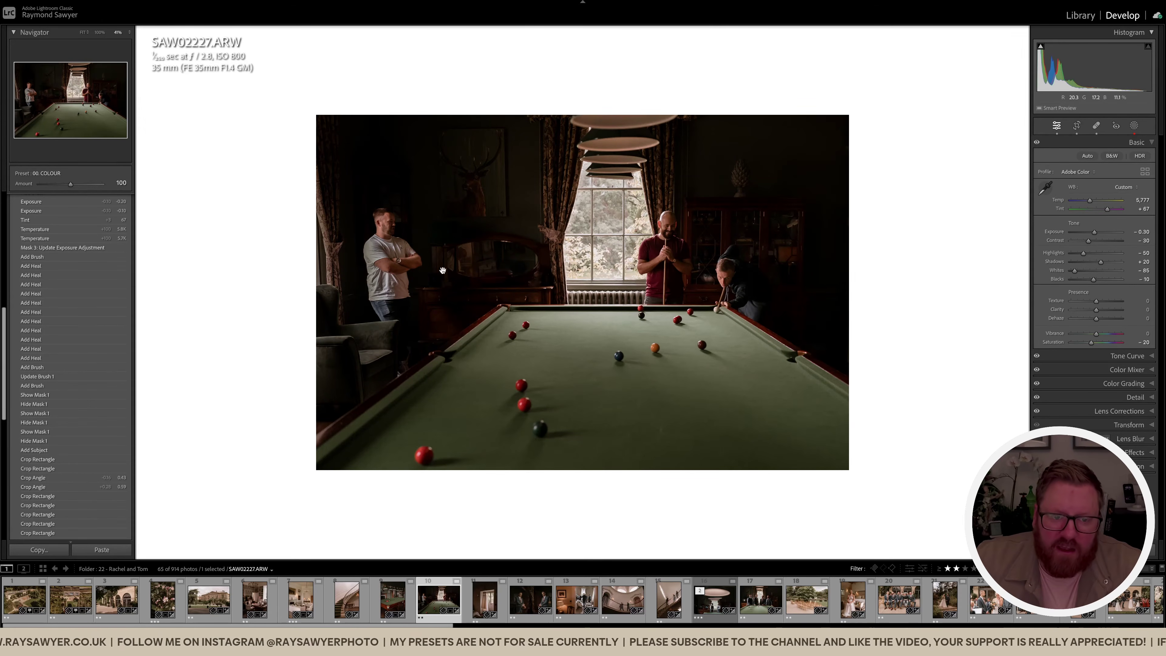
Reopen the mask over the left-edge curtain and armchair and refine its Highlights
click(377, 249)
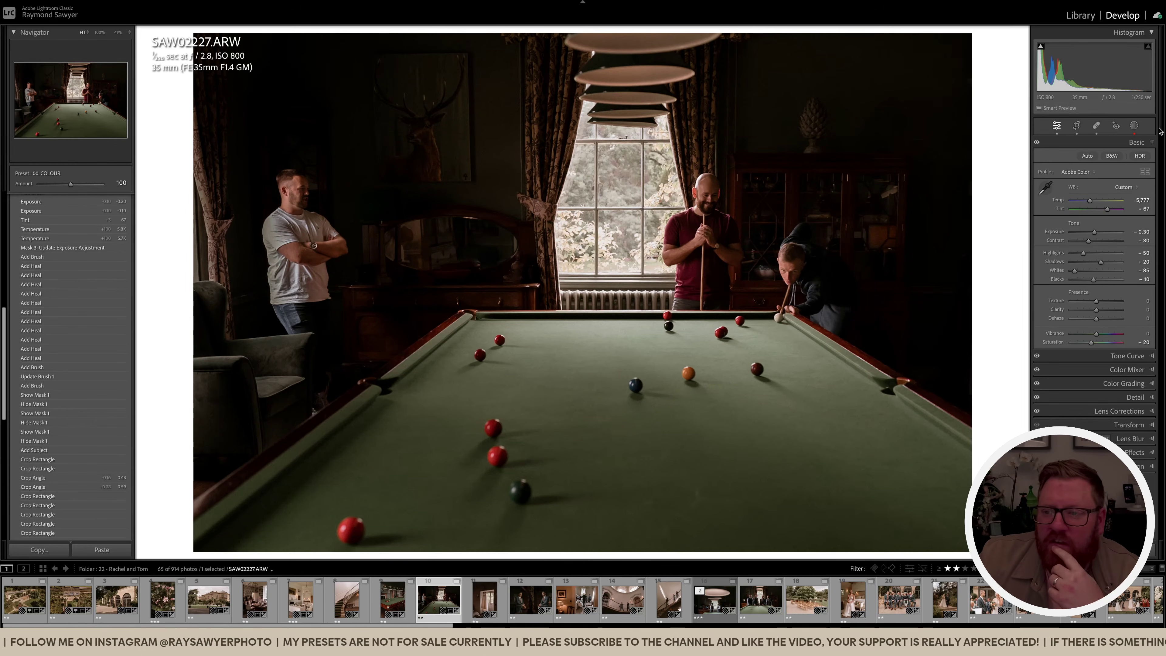
click(1134, 126)
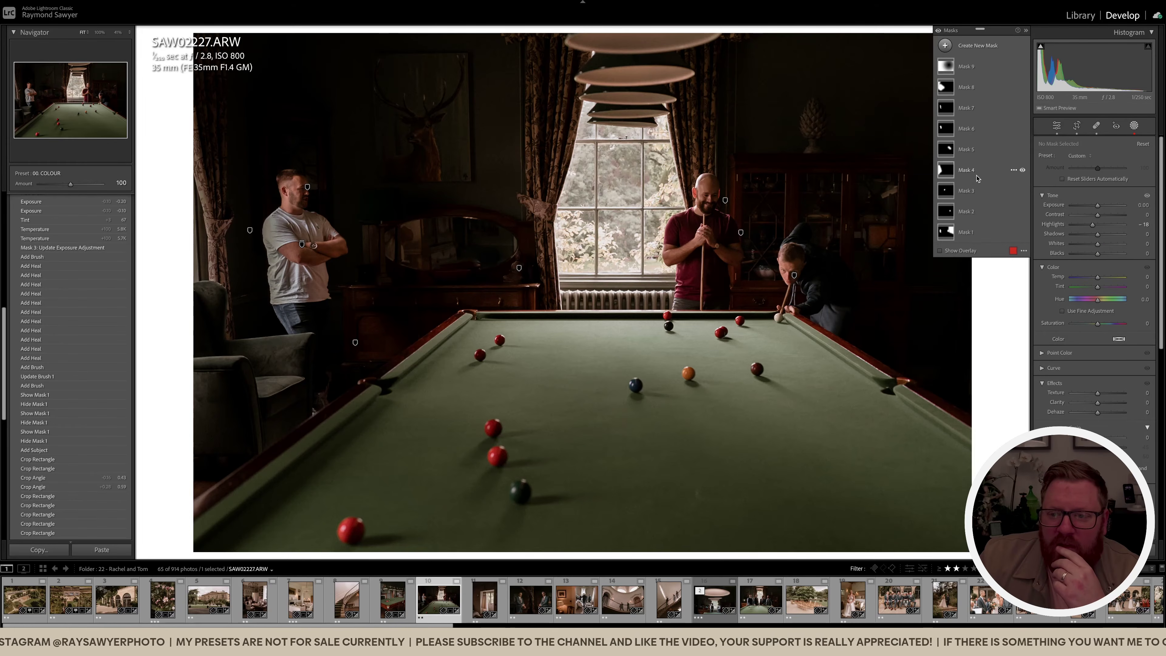
click(967, 170)
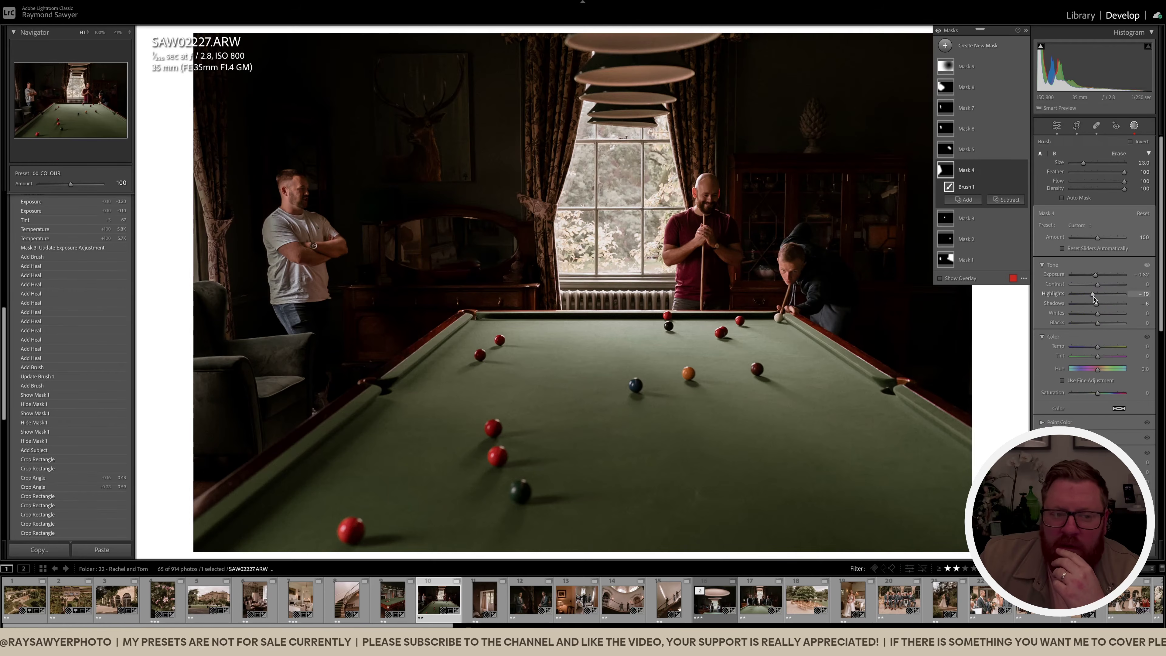
key(m)
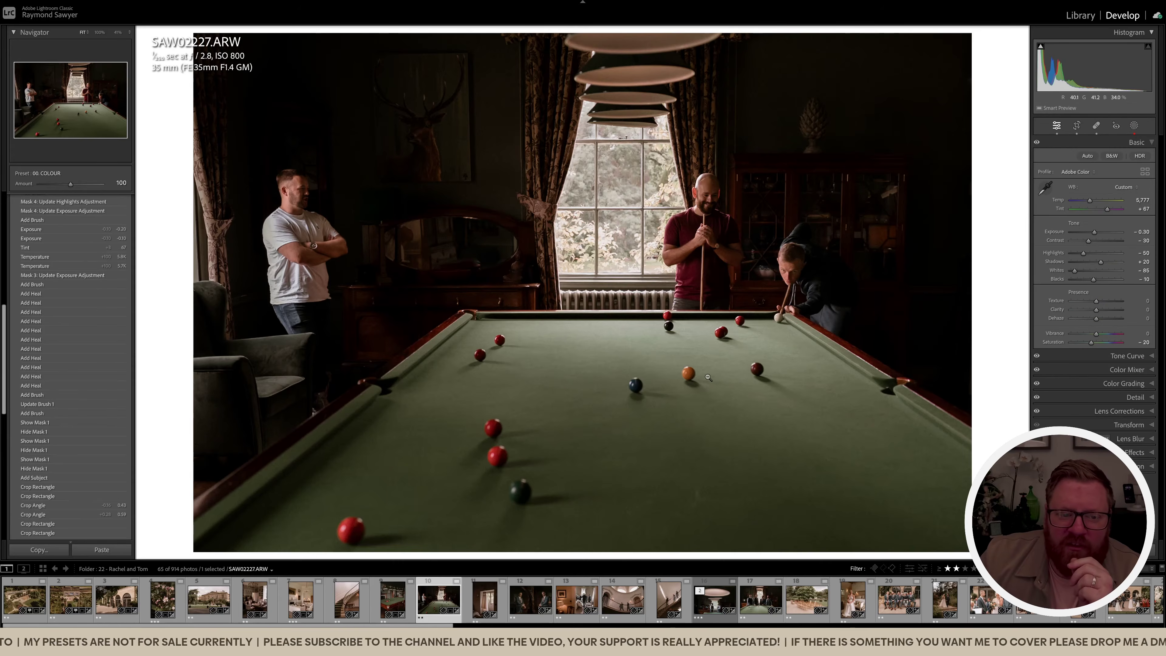
Brush a new mask over the snooker photo's dark upper-right edge and apply the 00 - Subject Pop preset to it
click(543, 307)
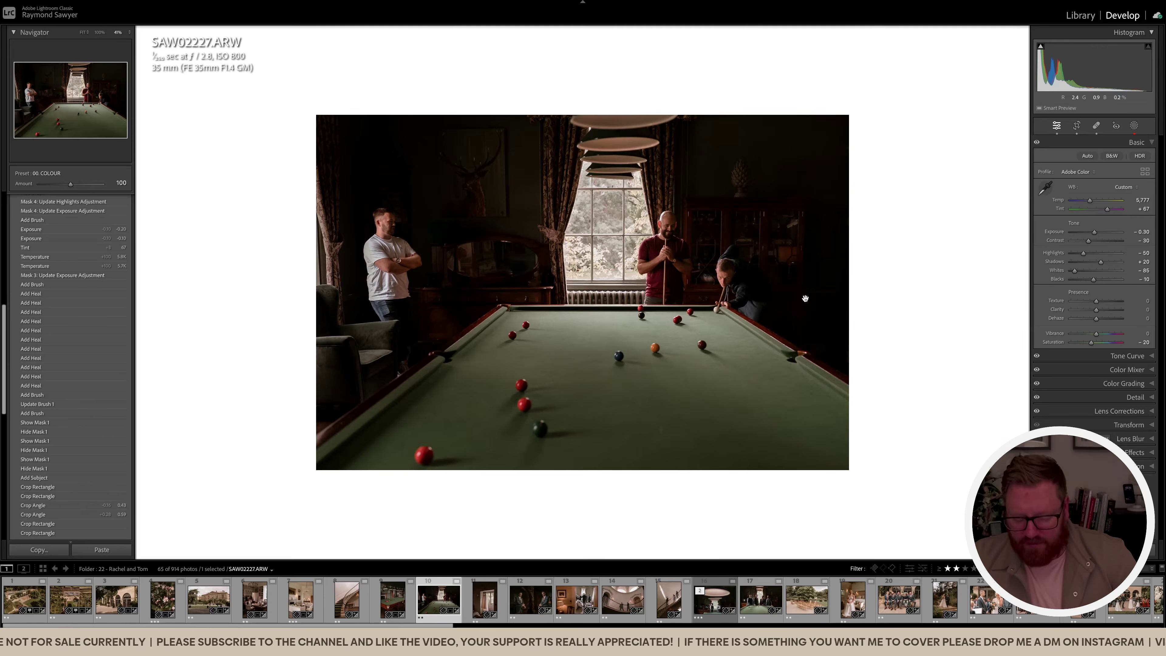
key(k)
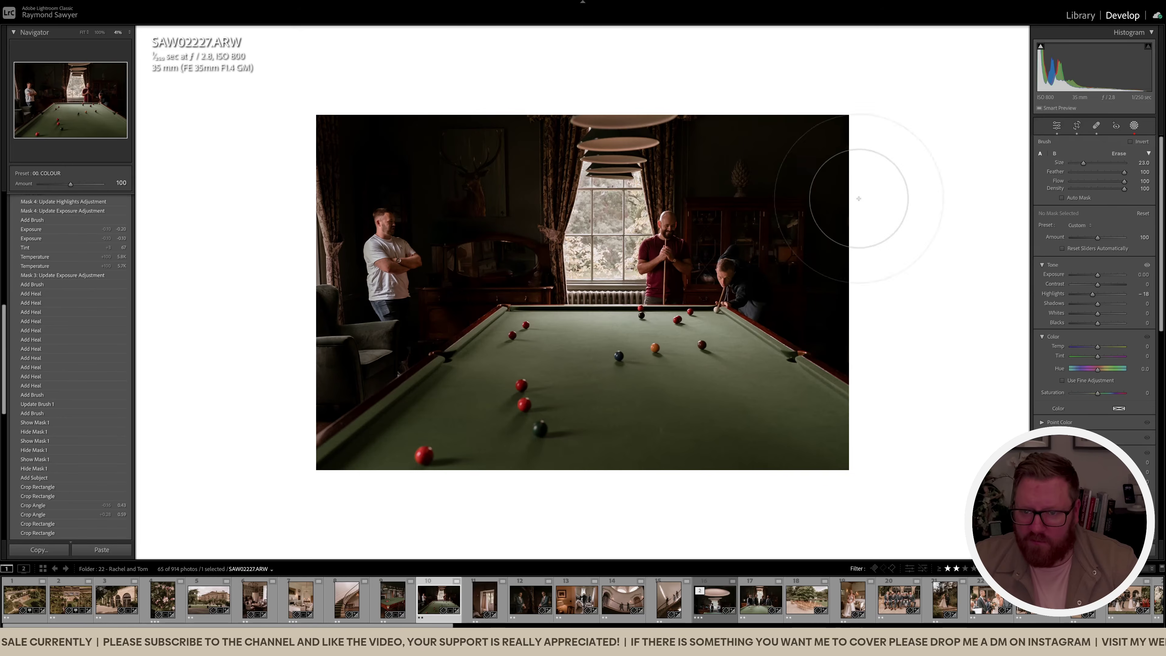
click(858, 198)
click(1086, 226)
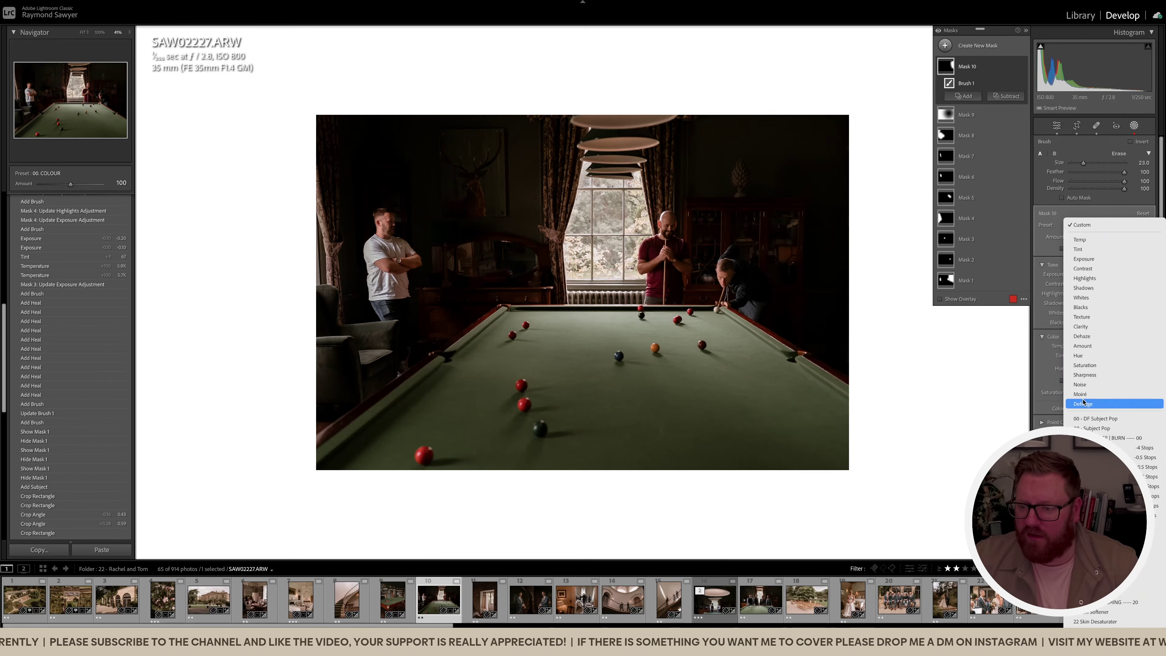
click(1093, 428)
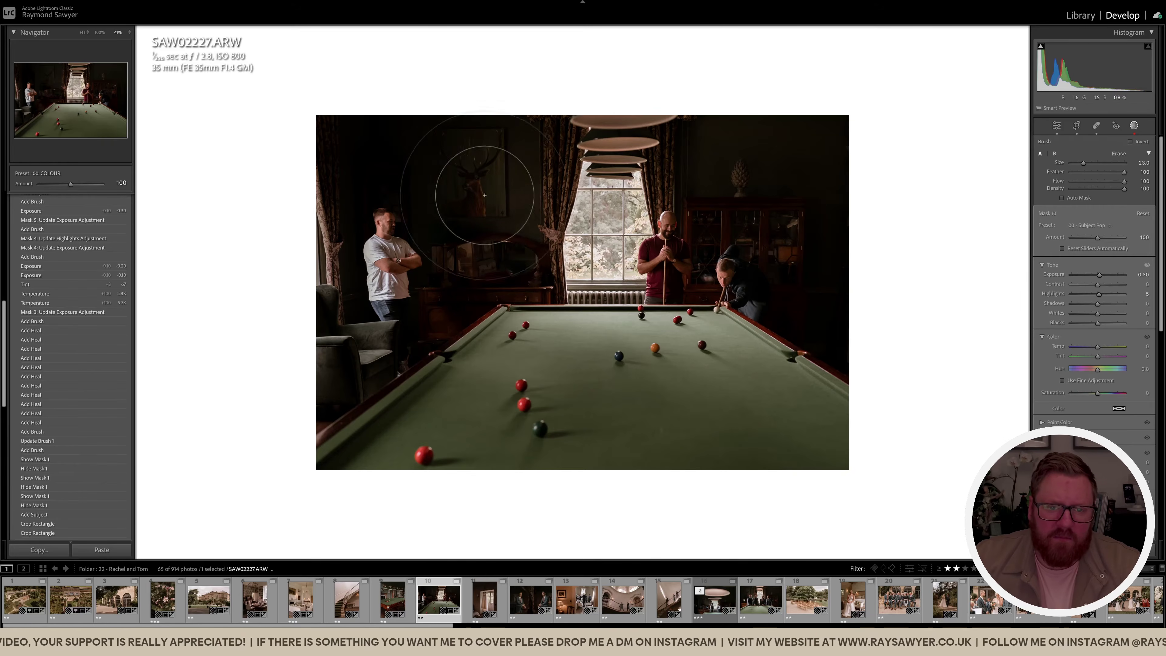
Leave masking and repeatedly compare the snooker photo with and without its adjustments
click(1056, 126)
click(1044, 141)
click(1044, 142)
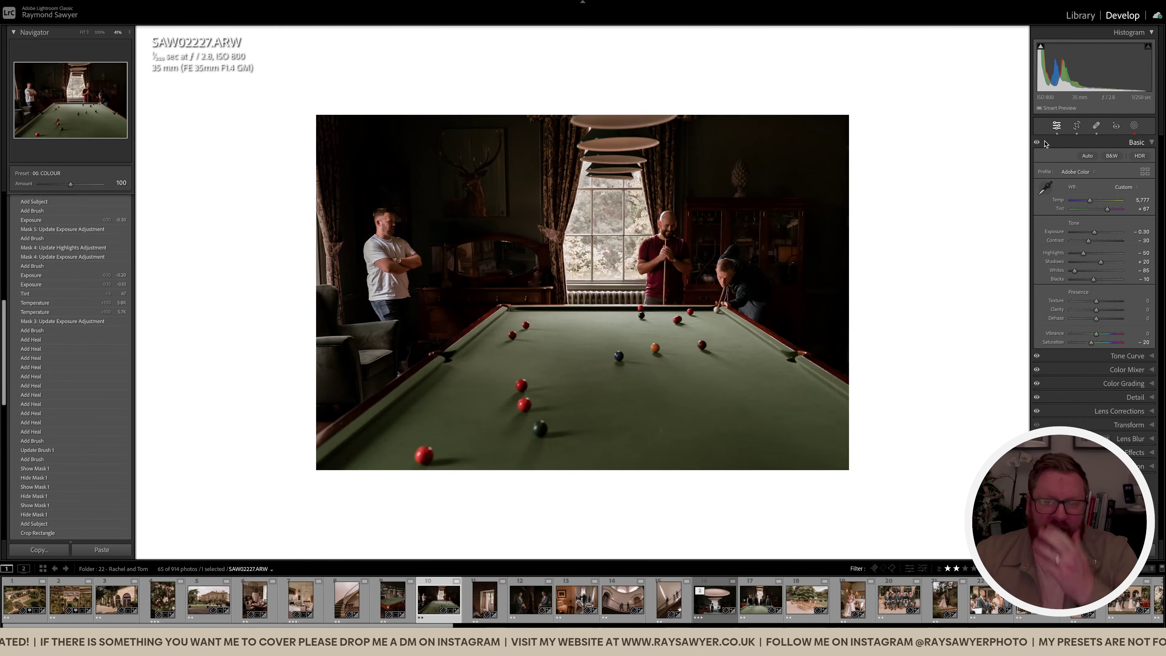
click(1044, 142)
click(1044, 141)
click(1045, 142)
click(1045, 142)
click(1044, 143)
click(1044, 142)
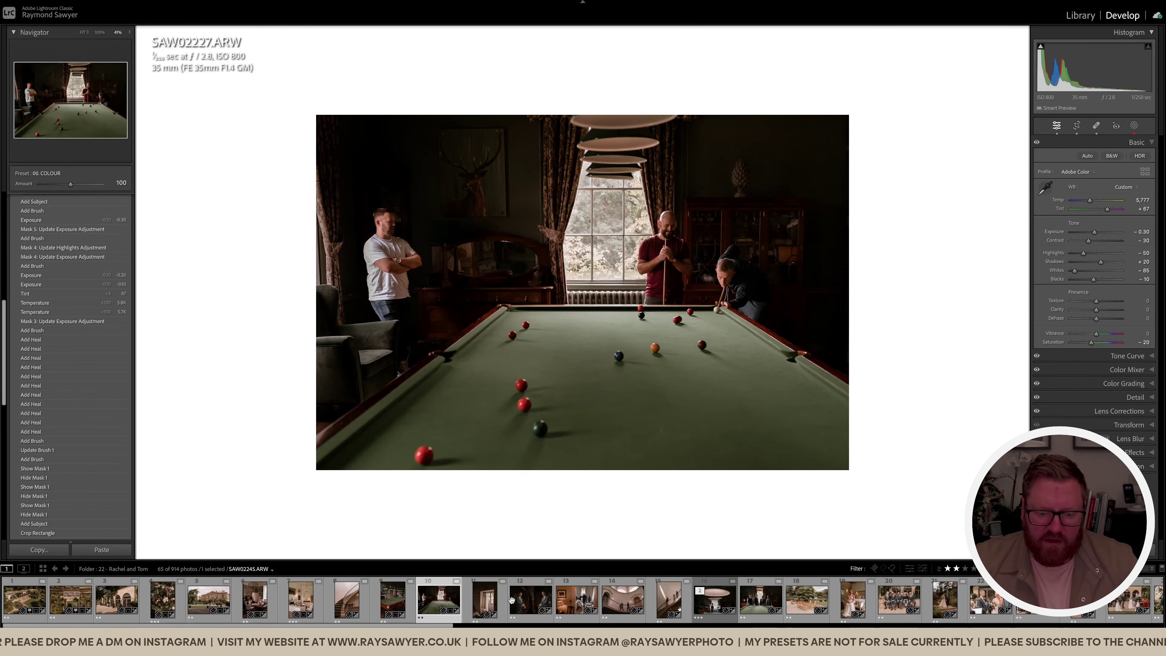
Open SAW02287.ARW, the portrait with a mirror reflection, and tighten its crop with a 0.77 angle
click(481, 601)
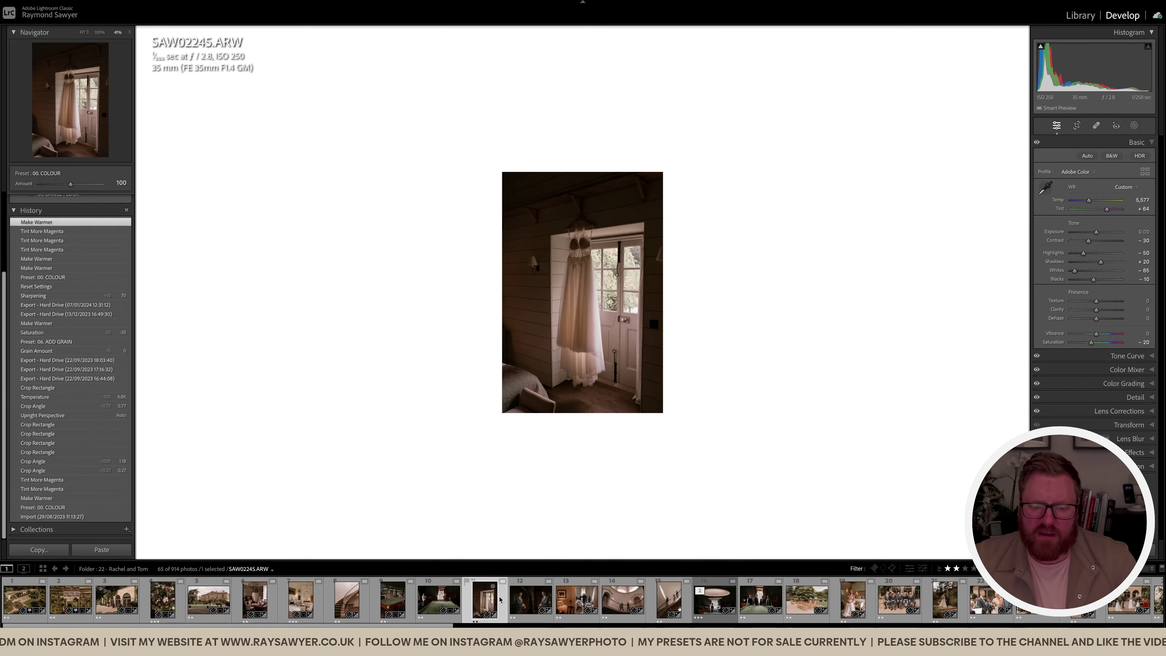
scroll(478, 601, down, 2)
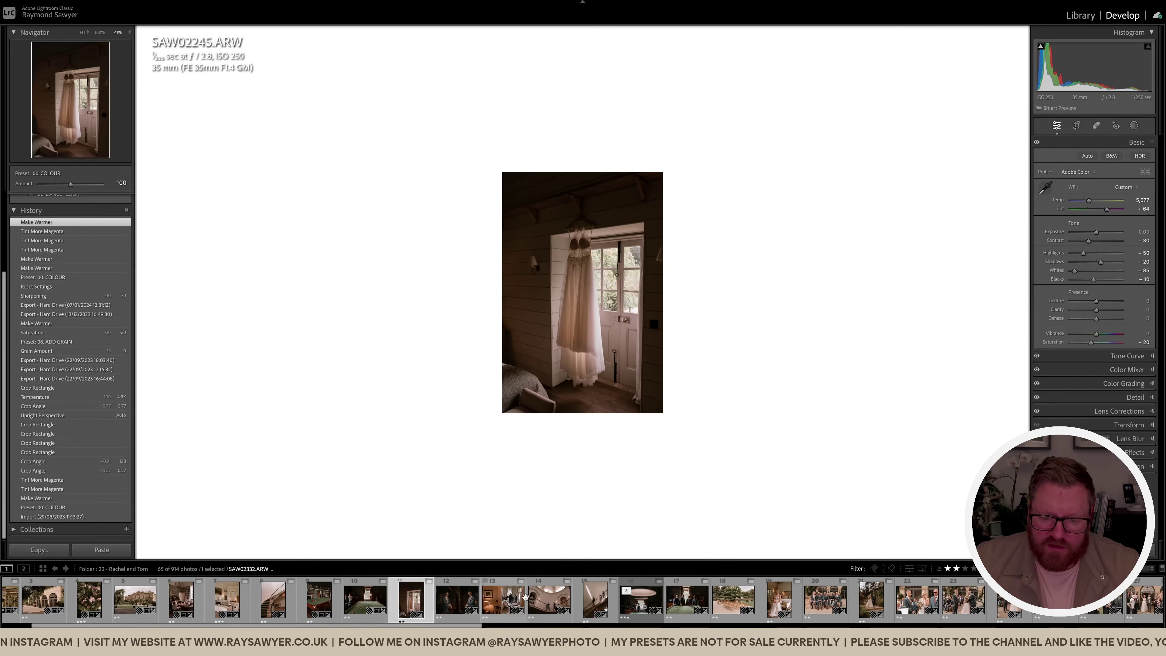
click(456, 602)
click(638, 293)
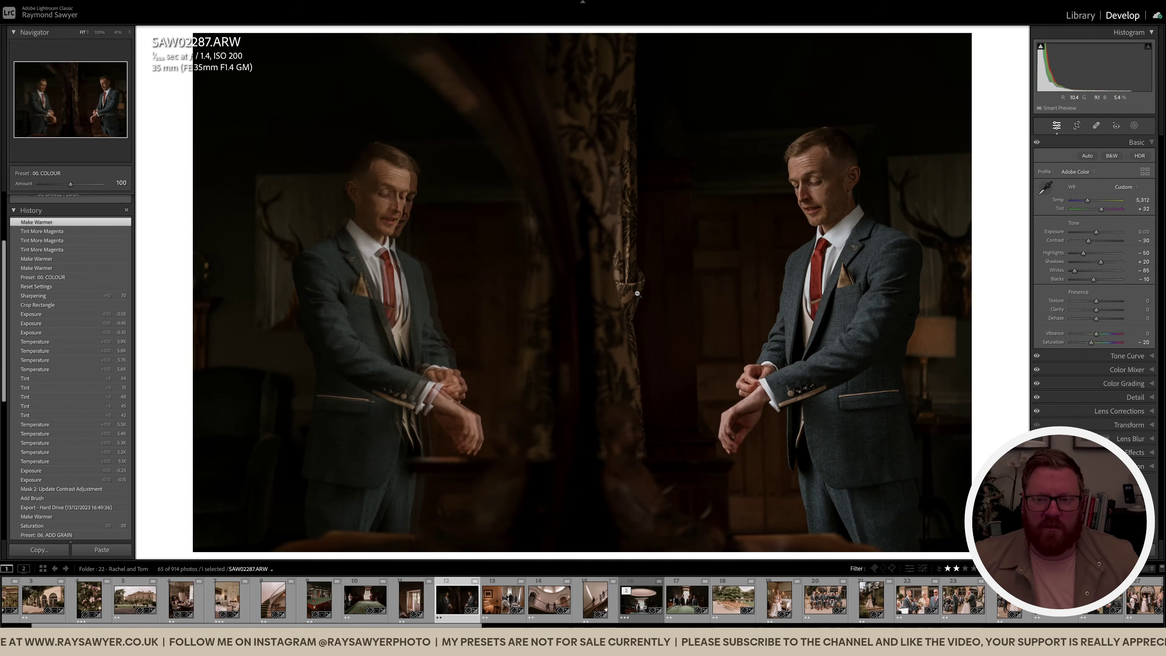
key(r)
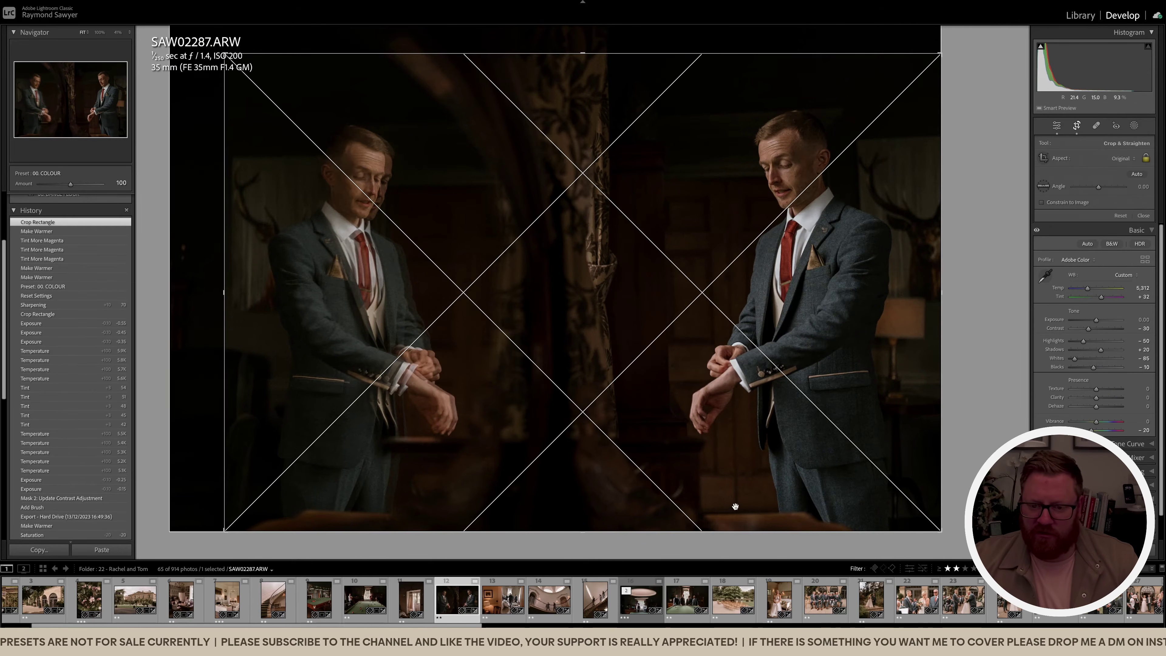
drag(964, 294, 965, 264)
drag(779, 363, 776, 361)
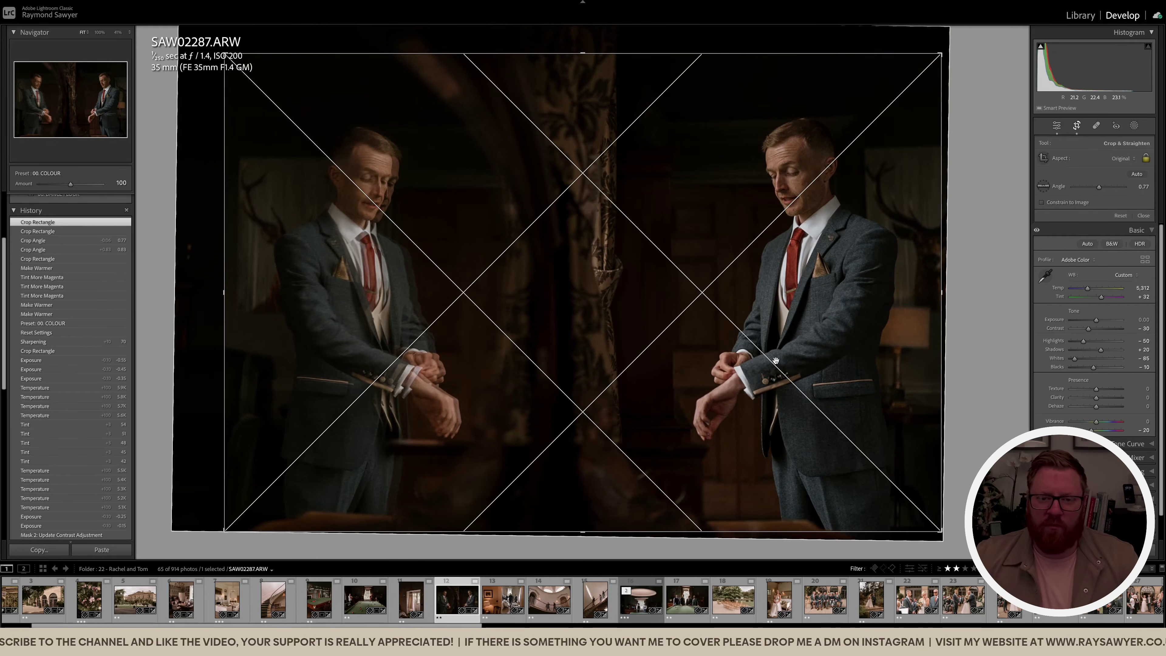
key(Return)
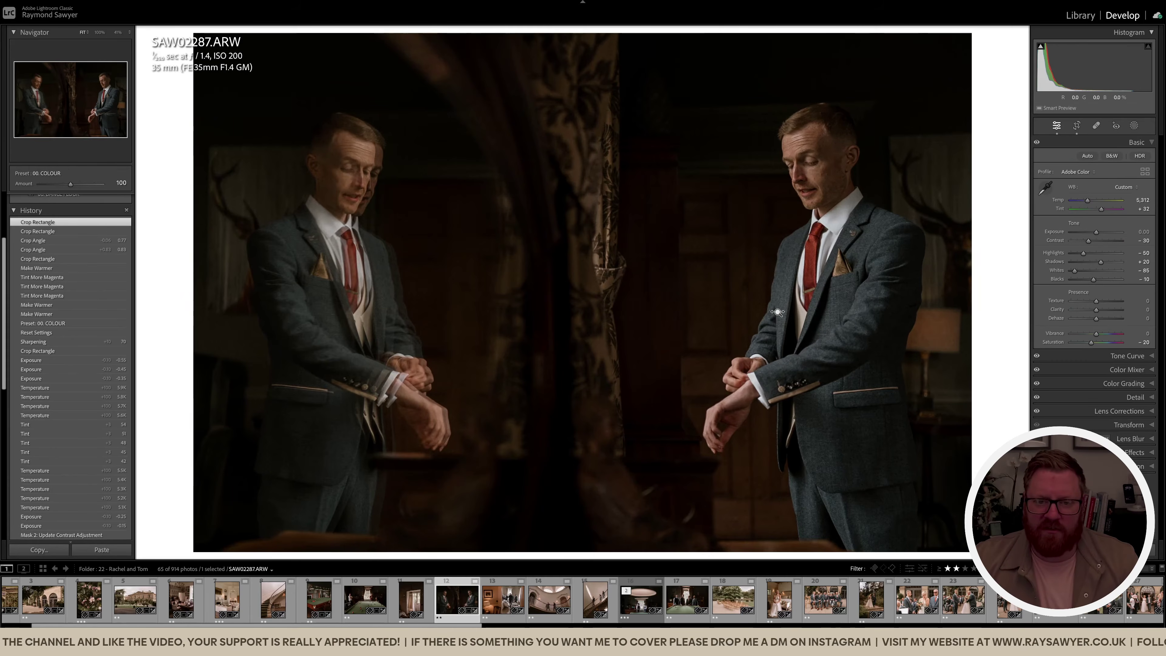
Raise the mirror portrait's Exposure to +0.30
click(740, 300)
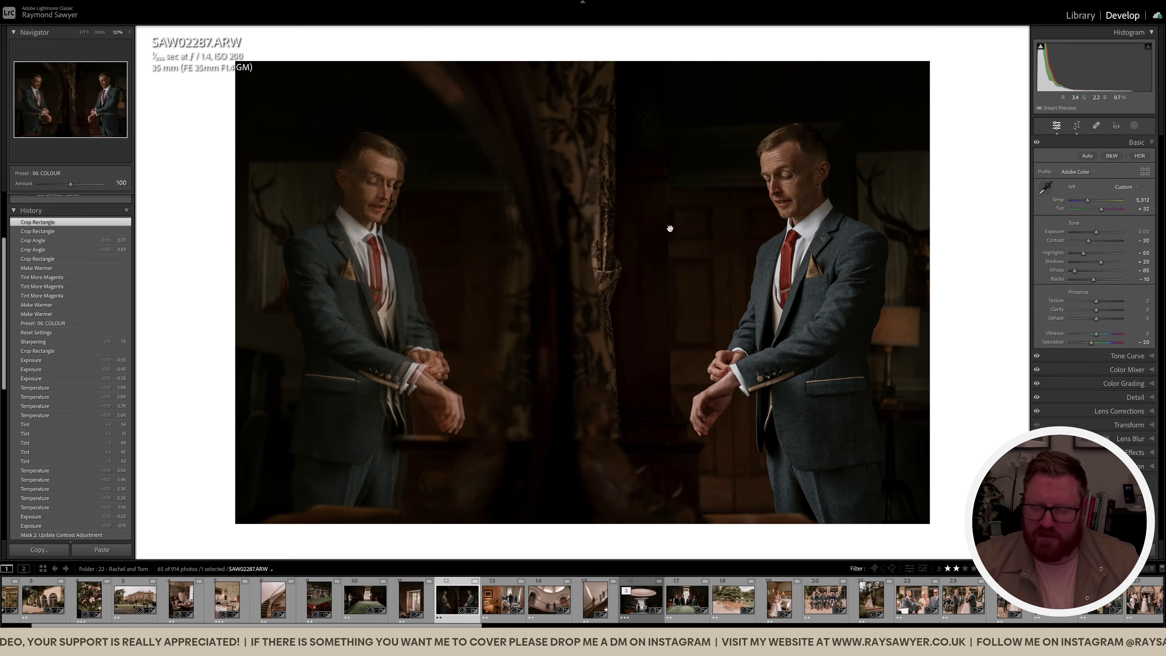
key(equal)
key(equal)
key(equal)
key(equal)
key(minus)
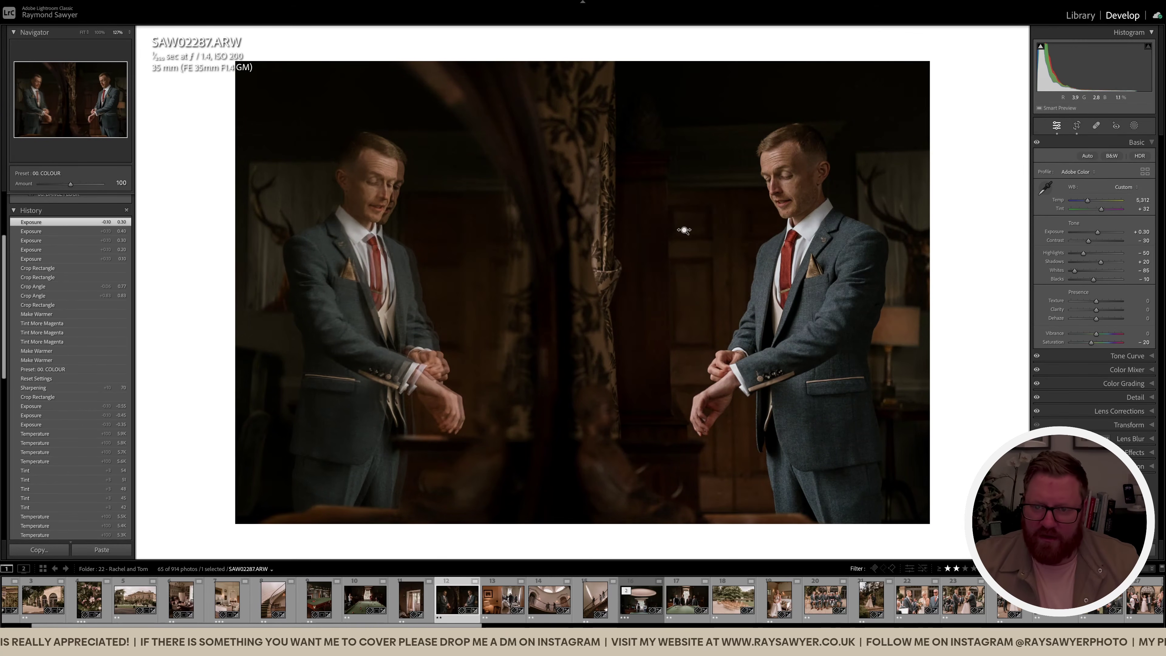
Warm the mirror portrait's white balance to Temp 5,612 and Tint +50
key(comma)
key(equal)
key(equal)
key(equal)
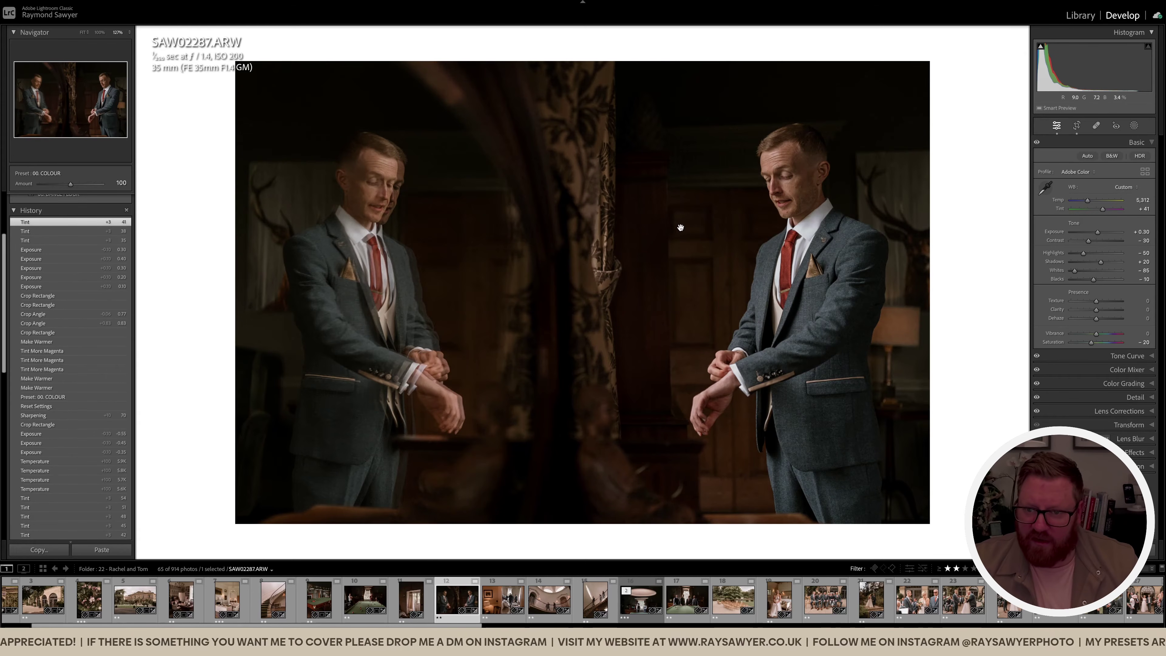
key(comma)
key(equal)
key(equal)
key(equal)
key(period)
key(equal)
key(equal)
key(equal)
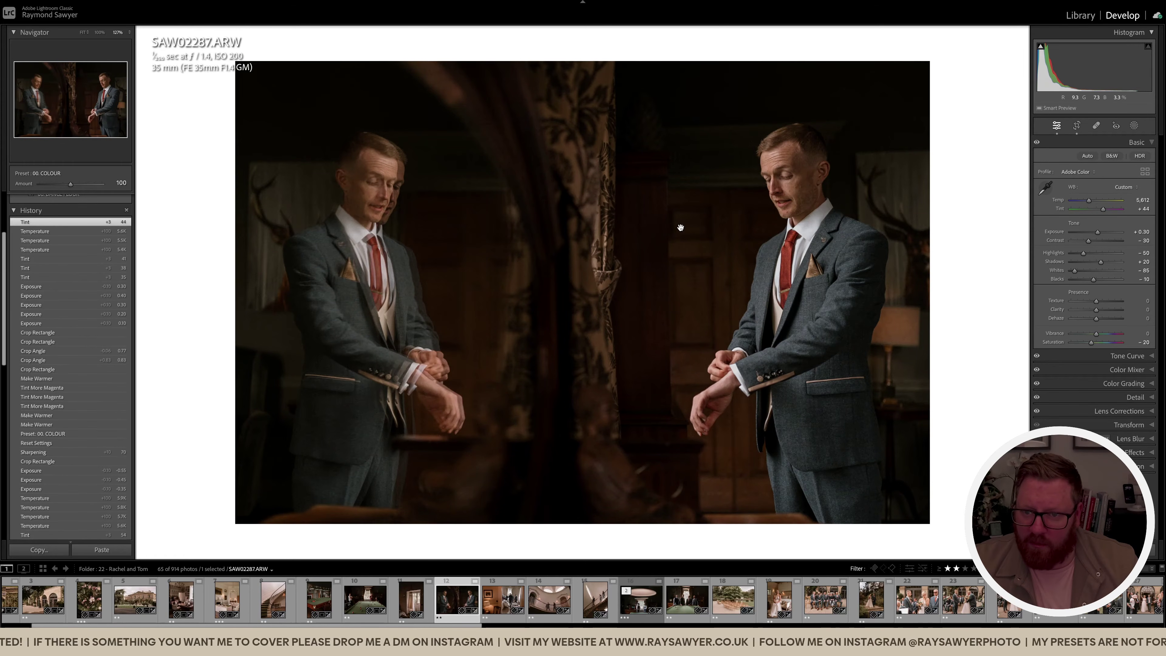
Bring the mirror portrait's Exposure down to +0.10
key(period)
key(minus)
key(minus)
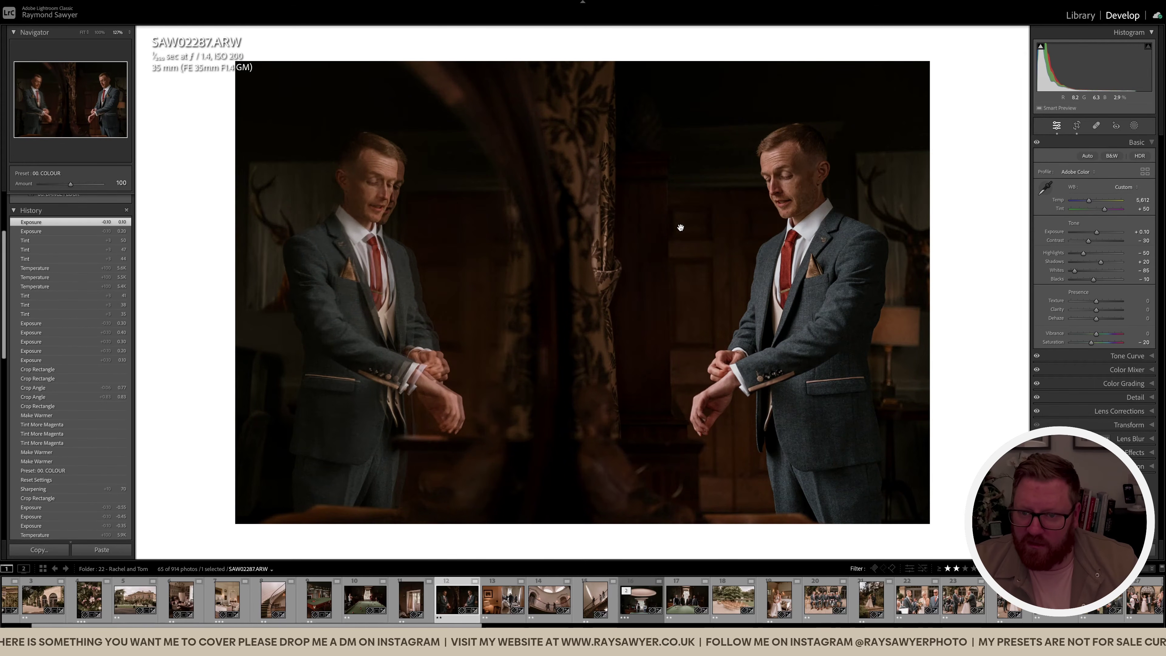
Brush a size 48 mask over the man's reflection, set its Exposure to 0.10 and extend it along the photo's upper-right edge
key(k)
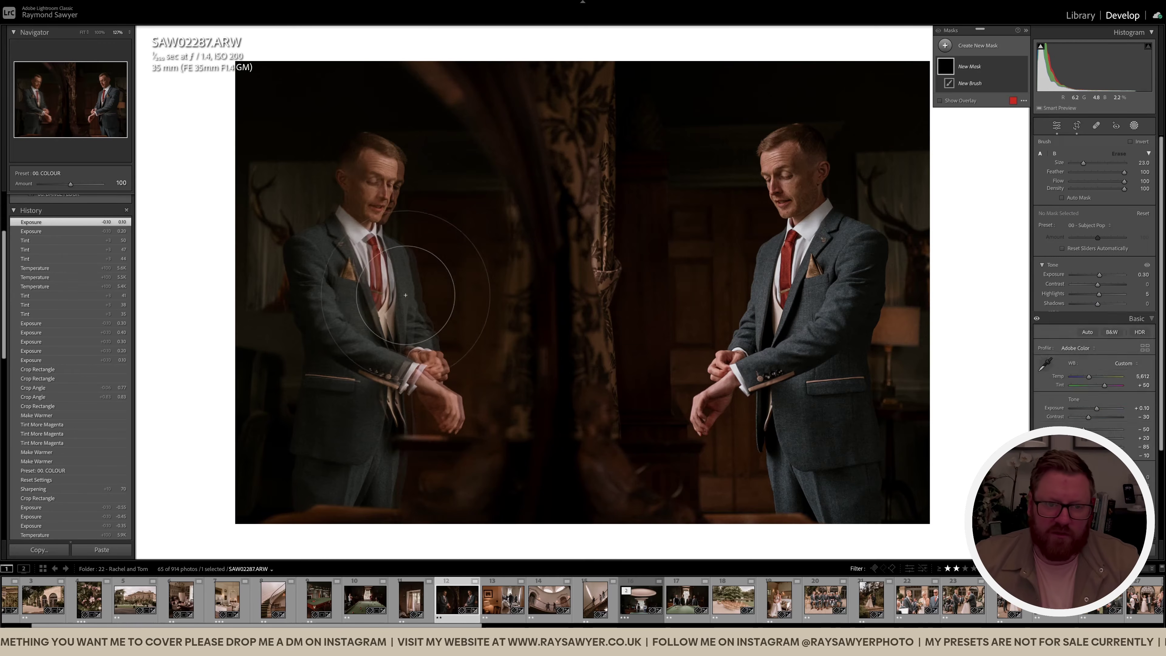
scroll(414, 257, up, 5)
mouse_move(389, 343)
mouse_down()
mouse_move(404, 442)
mouse_move(313, 156)
mouse_up()
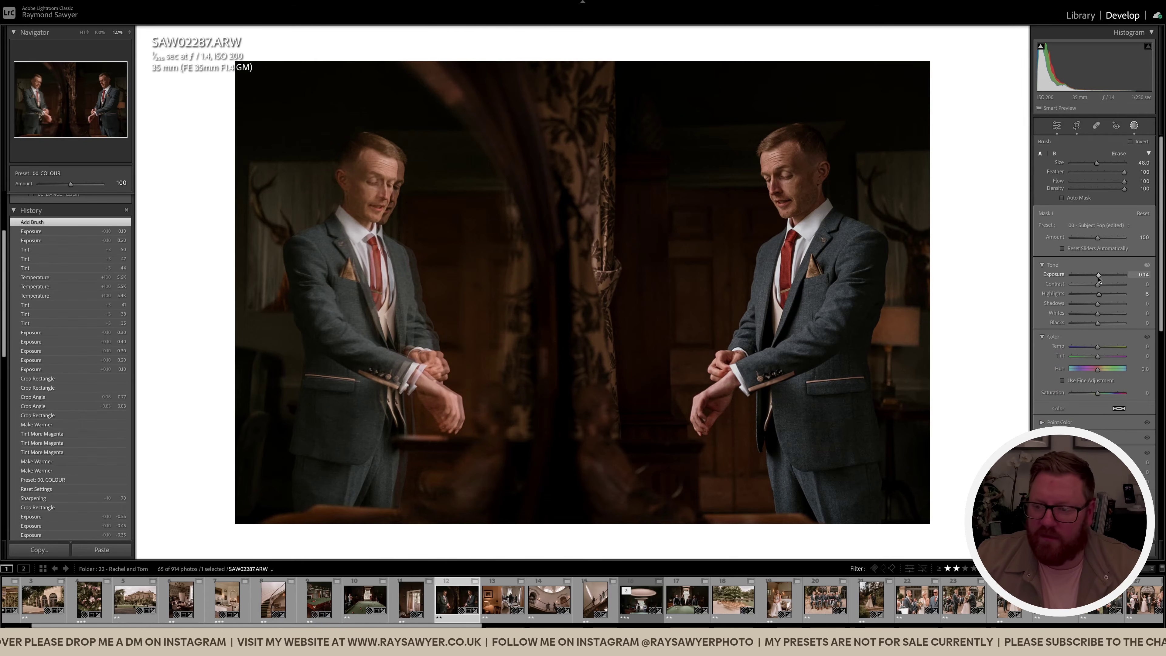
click(1099, 276)
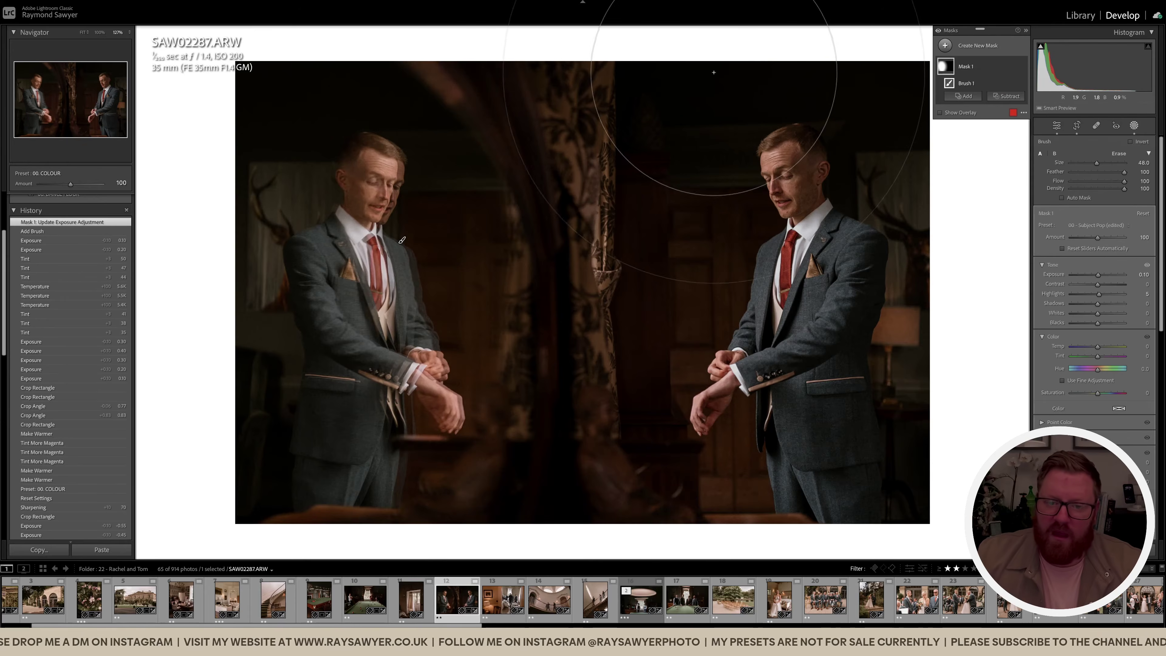
mouse_move(829, 48)
mouse_down()
mouse_move(981, 78)
mouse_move(948, 50)
mouse_up()
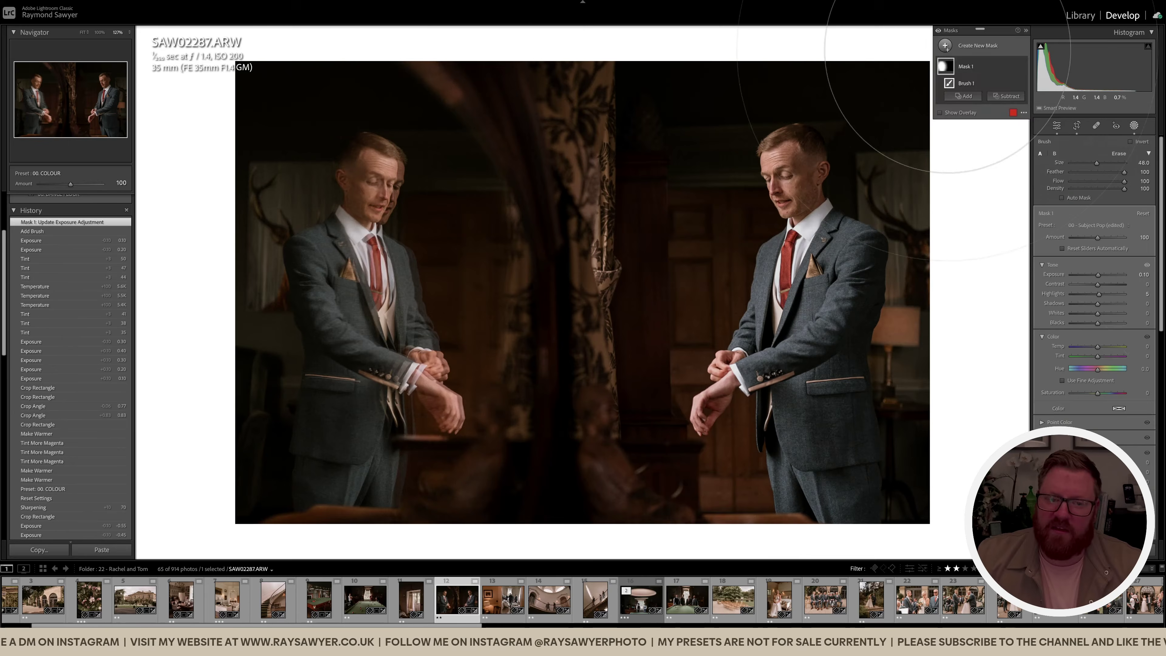
Close the mask and lower the mirror portrait's overall Exposure to -0.10
key(k)
key(minus)
key(minus)
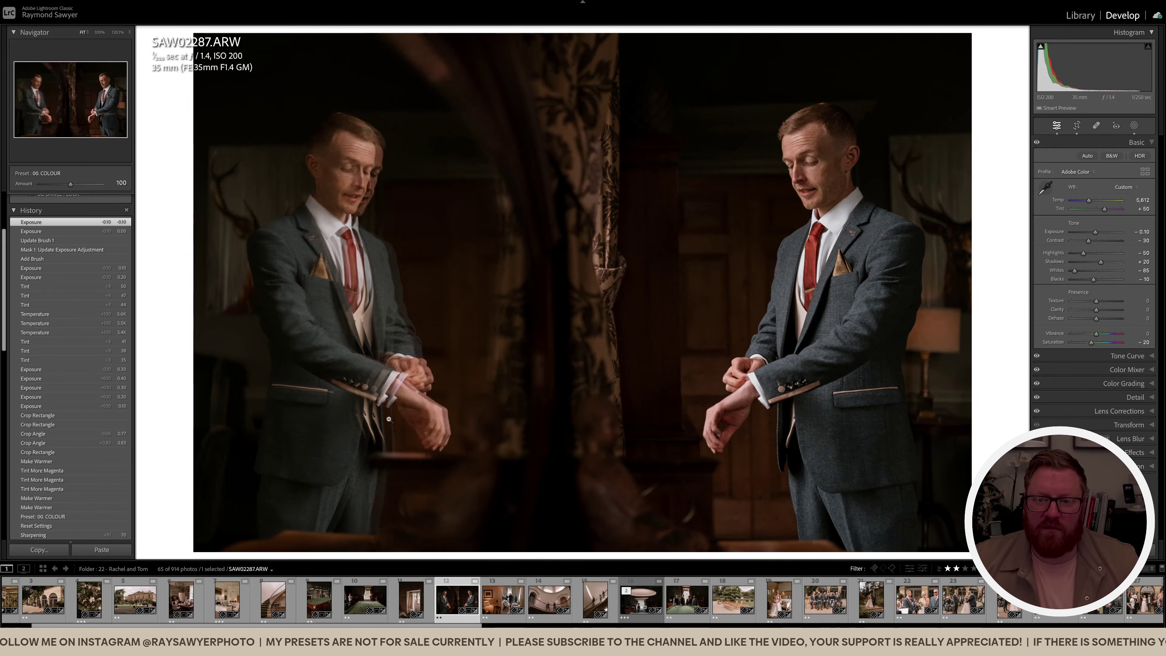
scroll(628, 311, down, 3)
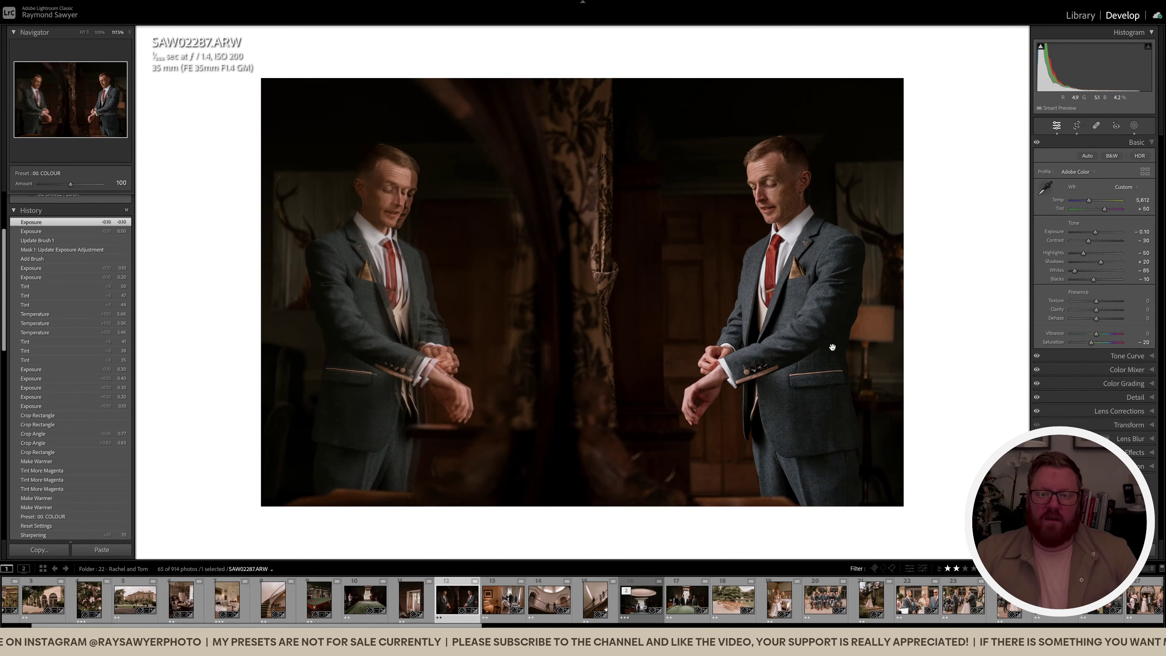
Open SAW02373.ARW, the two men beneath the lampshades, and crop it slightly tighter at a -0.19 angle
key(Right)
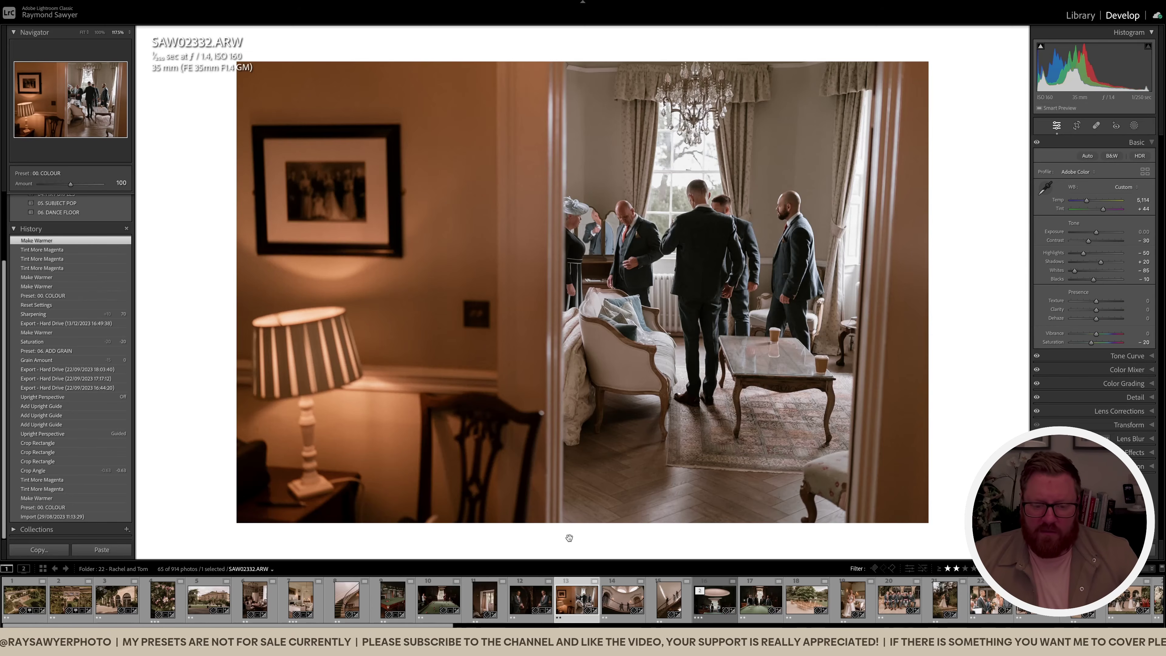
click(701, 606)
scroll(600, 354, up, 3)
click(600, 354)
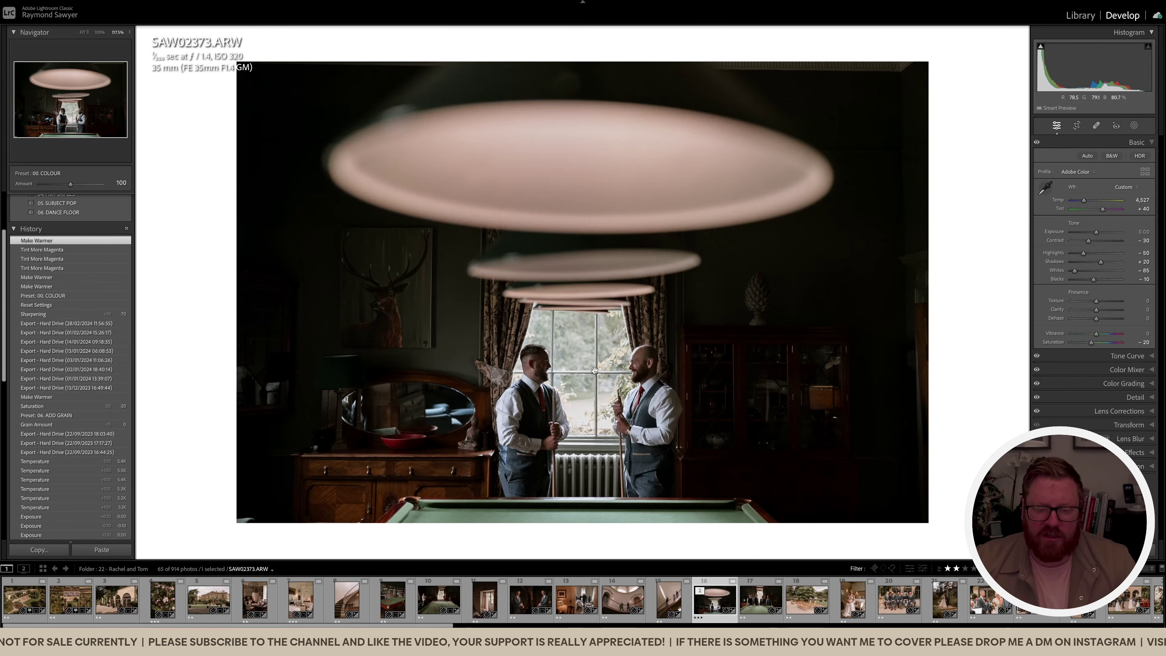
key(r)
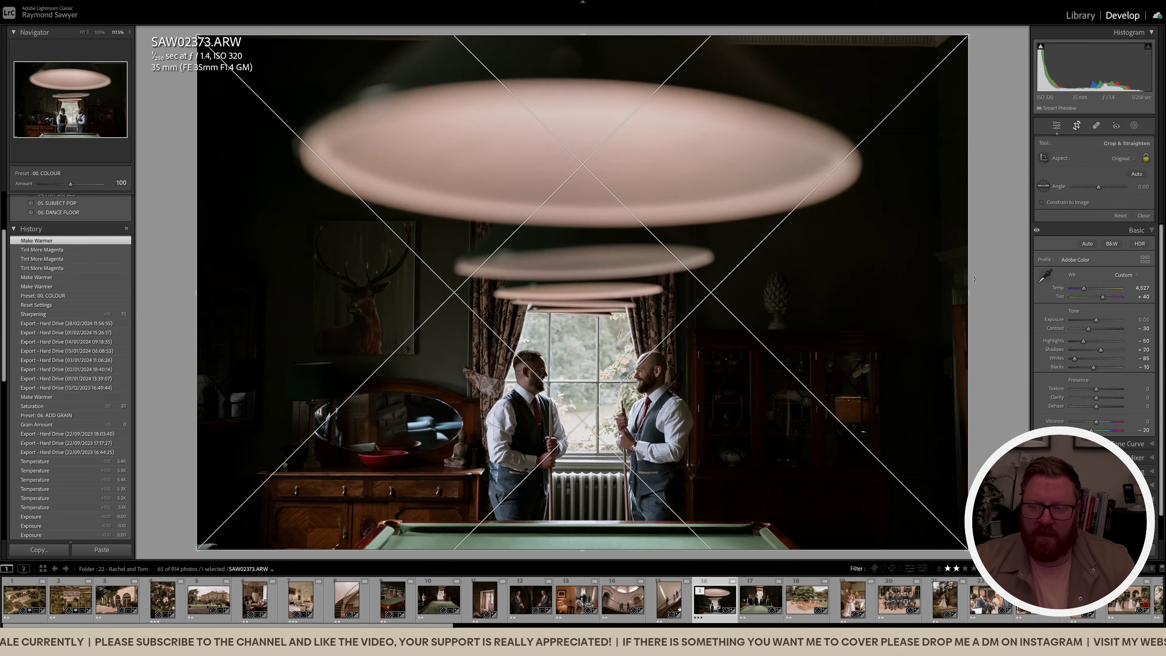
drag(651, 35, 651, 47)
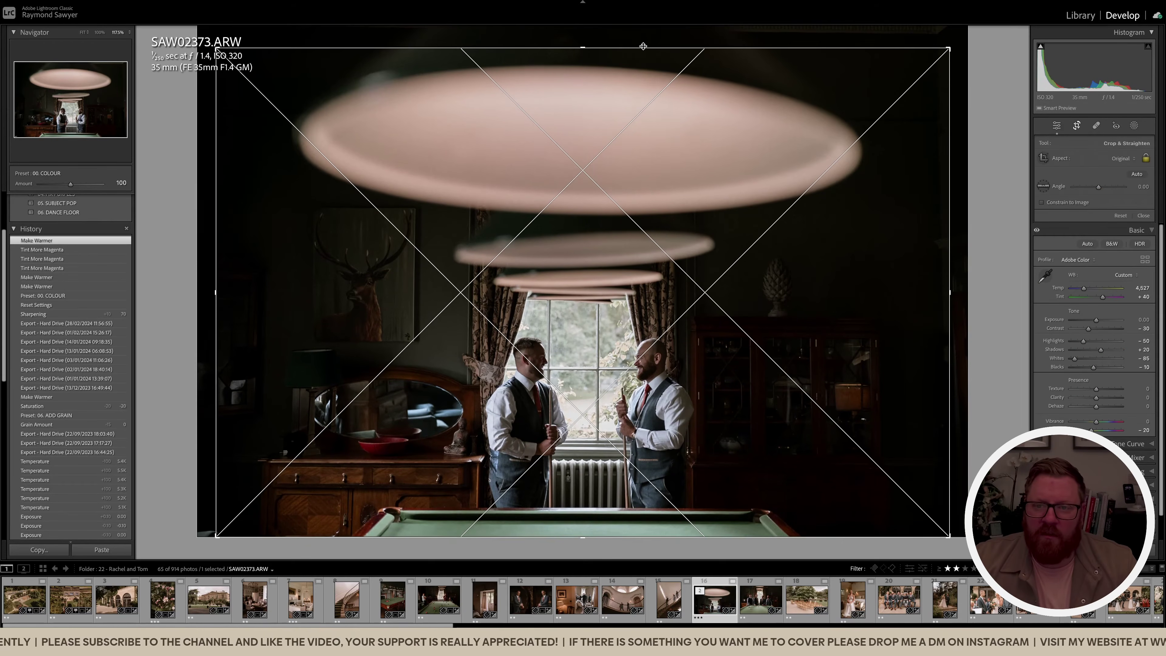
drag(976, 127, 980, 132)
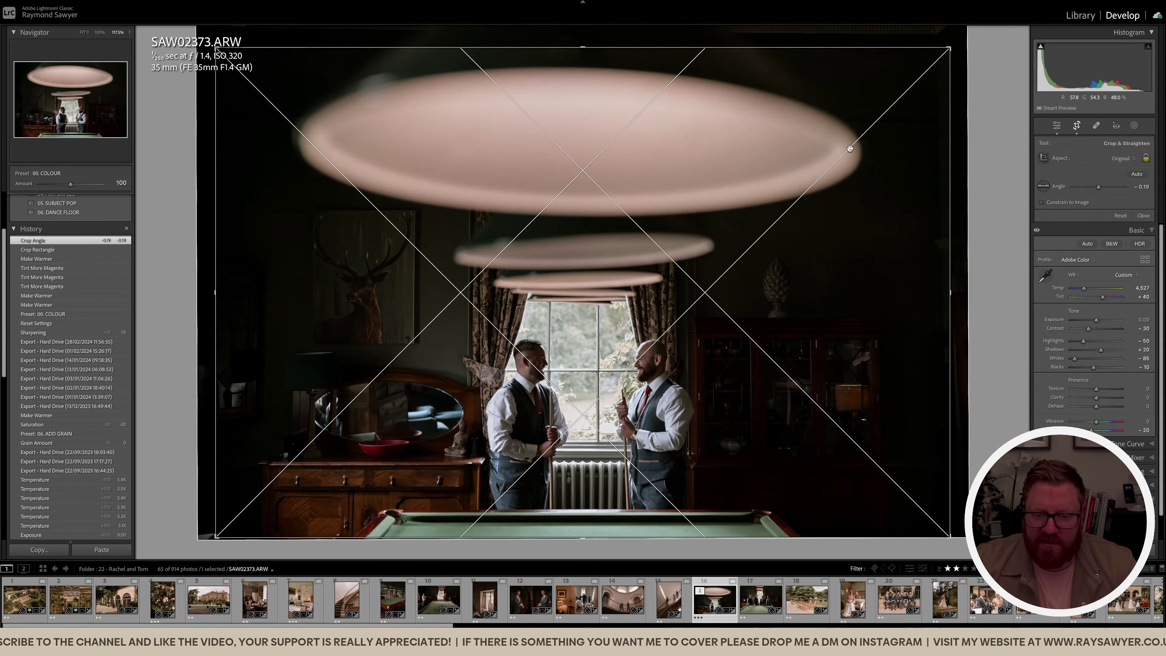
key(Return)
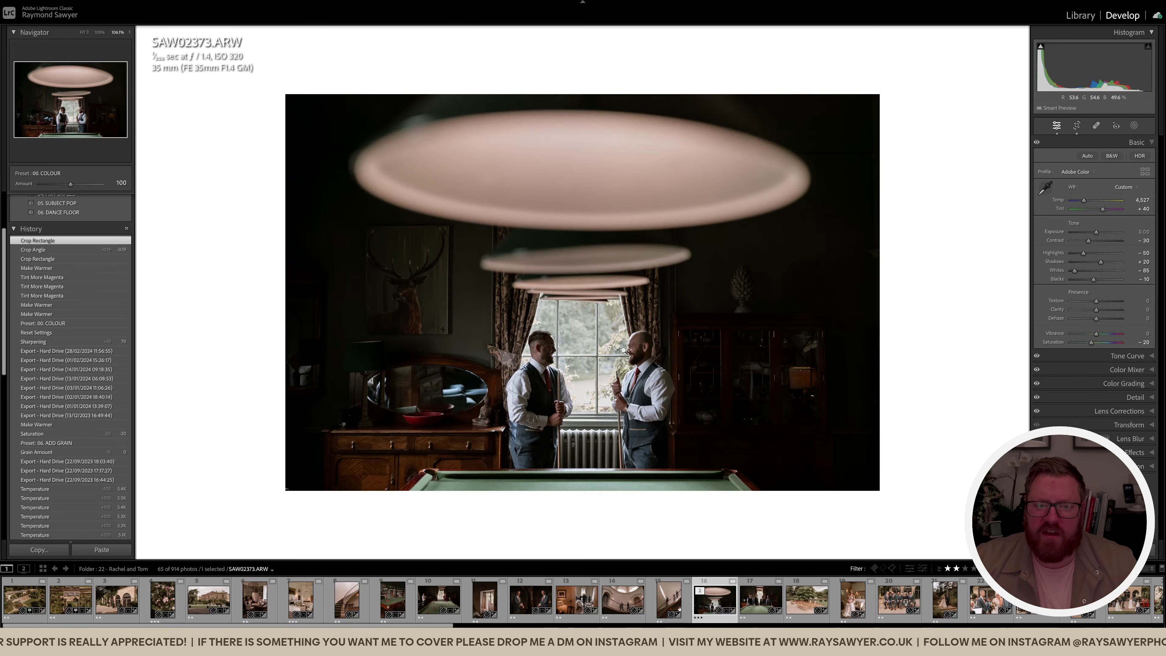
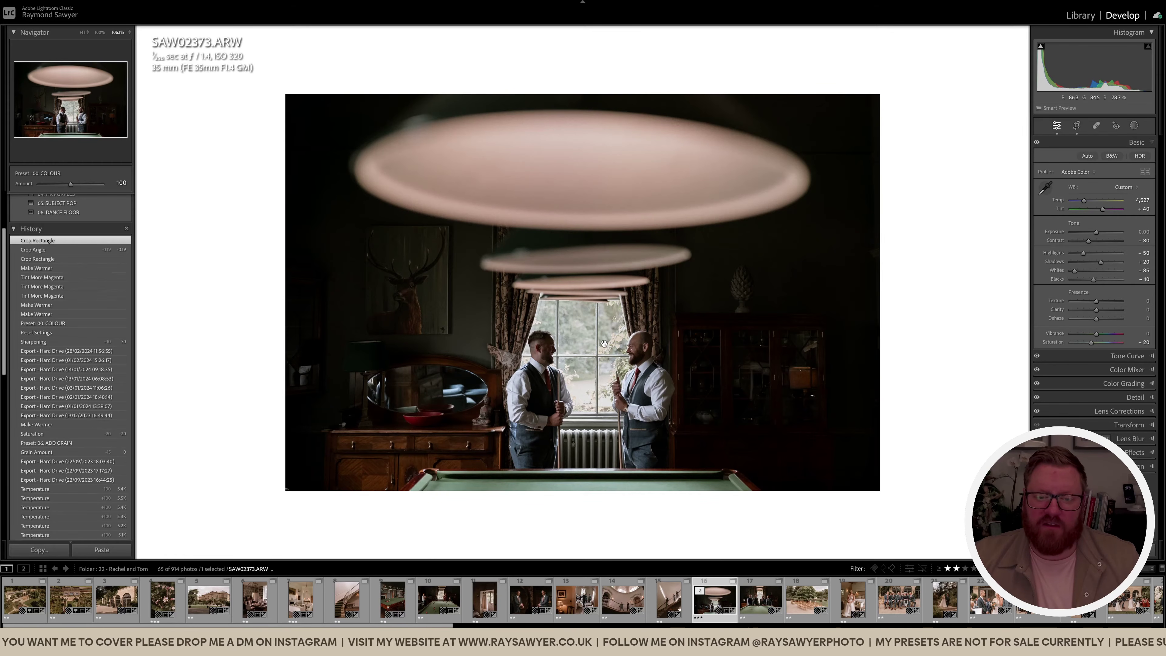
Inspect the two men by the window and warm the photo's white balance to Temp 5,421 and Tint +70
click(603, 411)
click(533, 397)
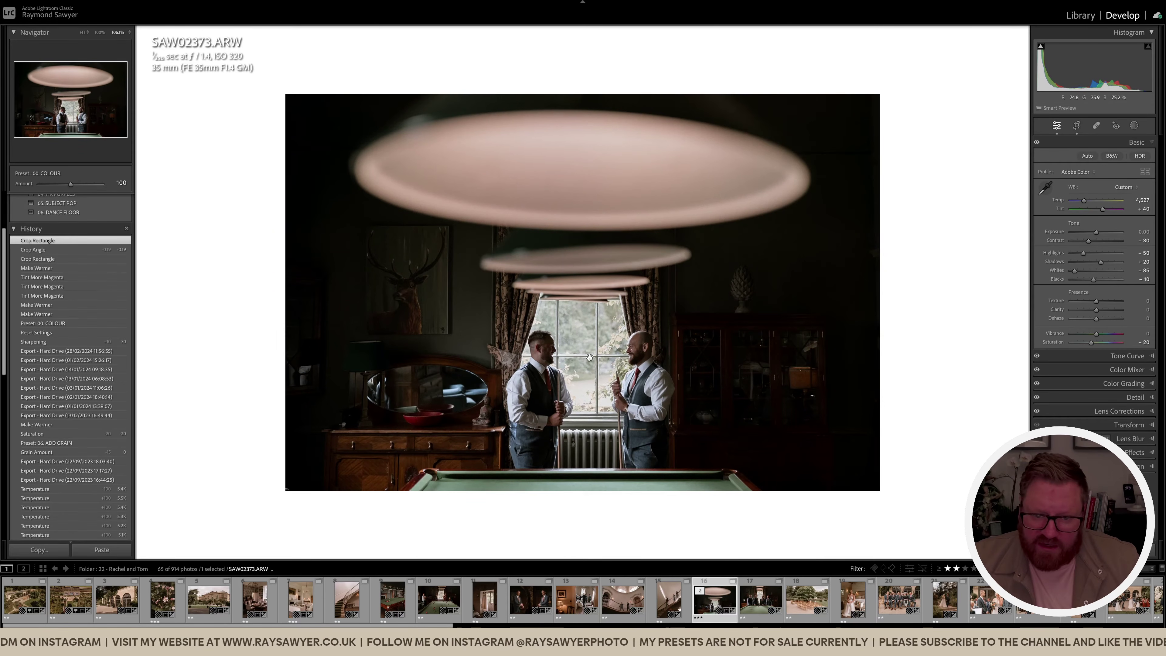
click(609, 364)
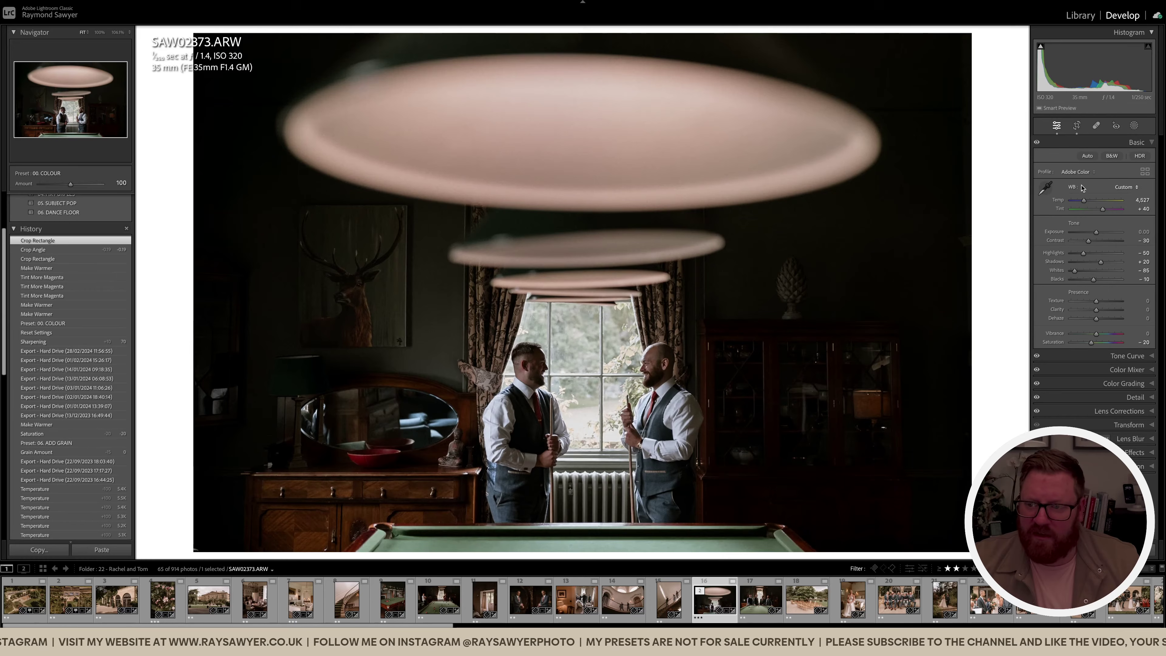
drag(1087, 202, 1088, 202)
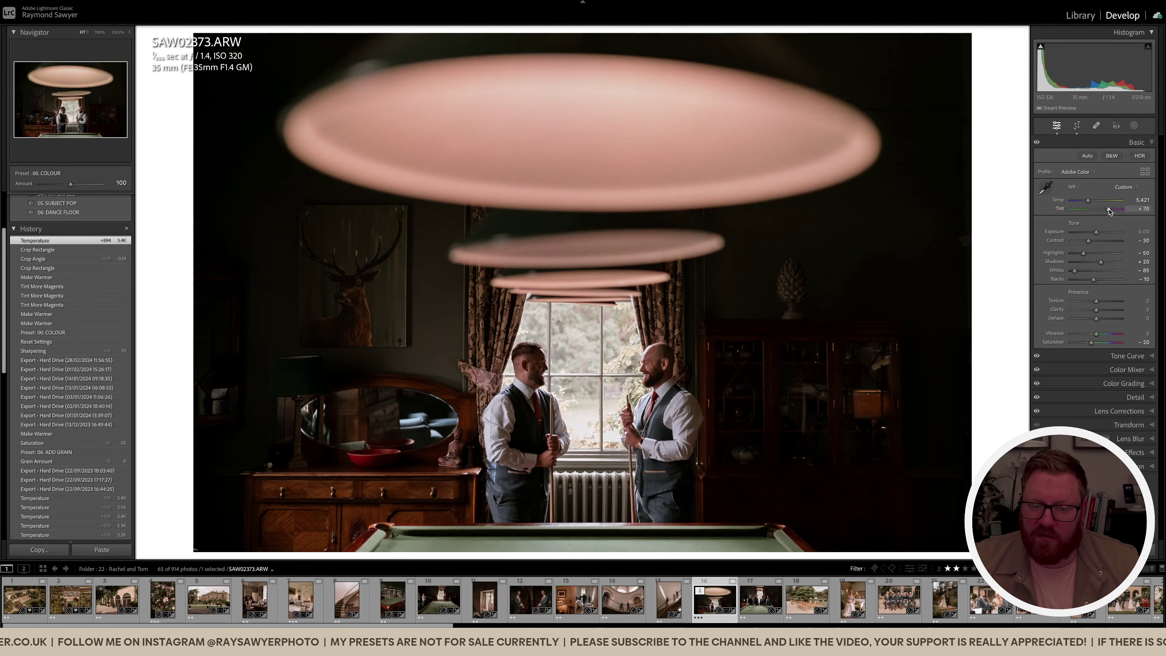
drag(1109, 211, 1109, 211)
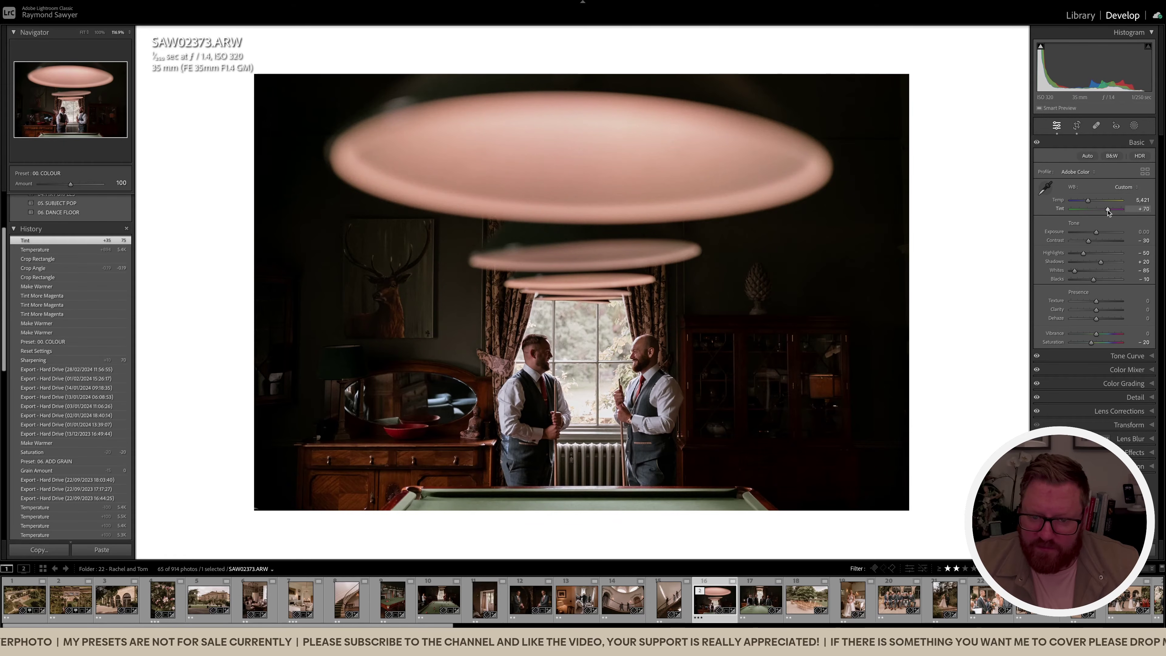
drag(1108, 210, 1107, 212)
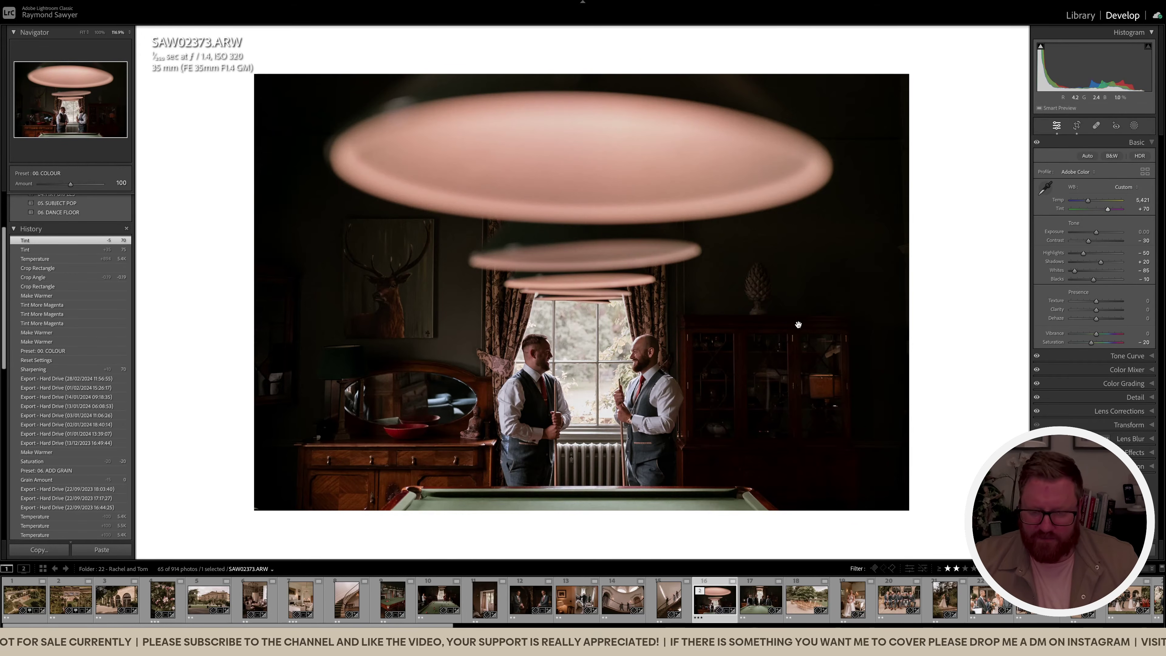
Compare the lampshade photo's current edit with its unedited version
key(backslash)
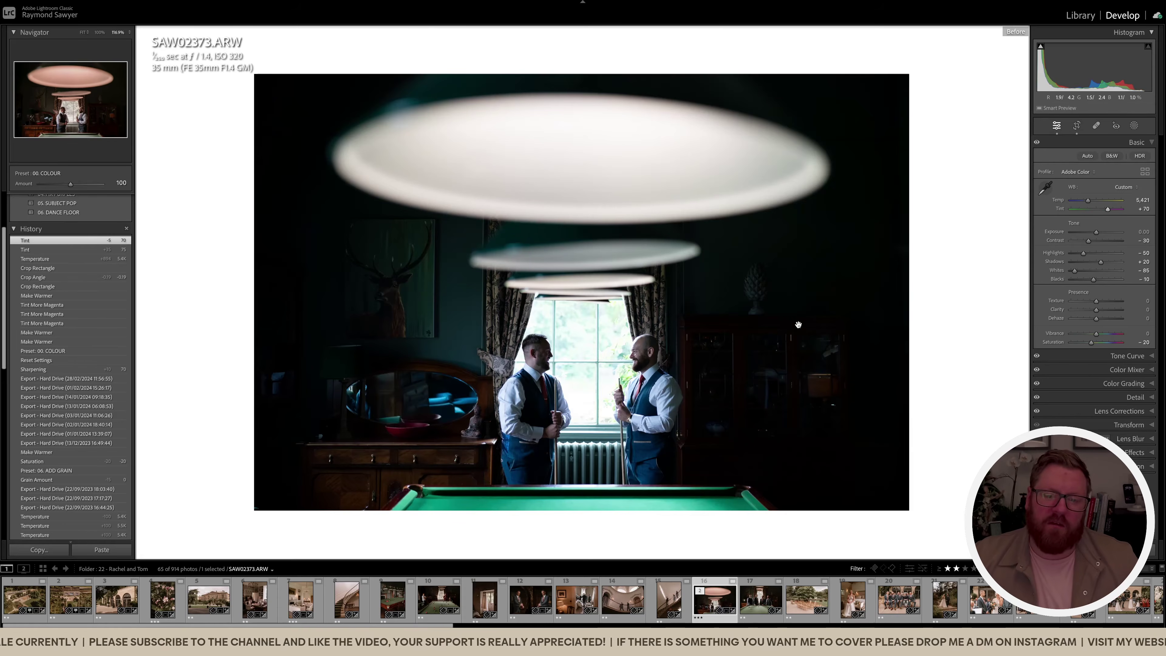
key(backslash)
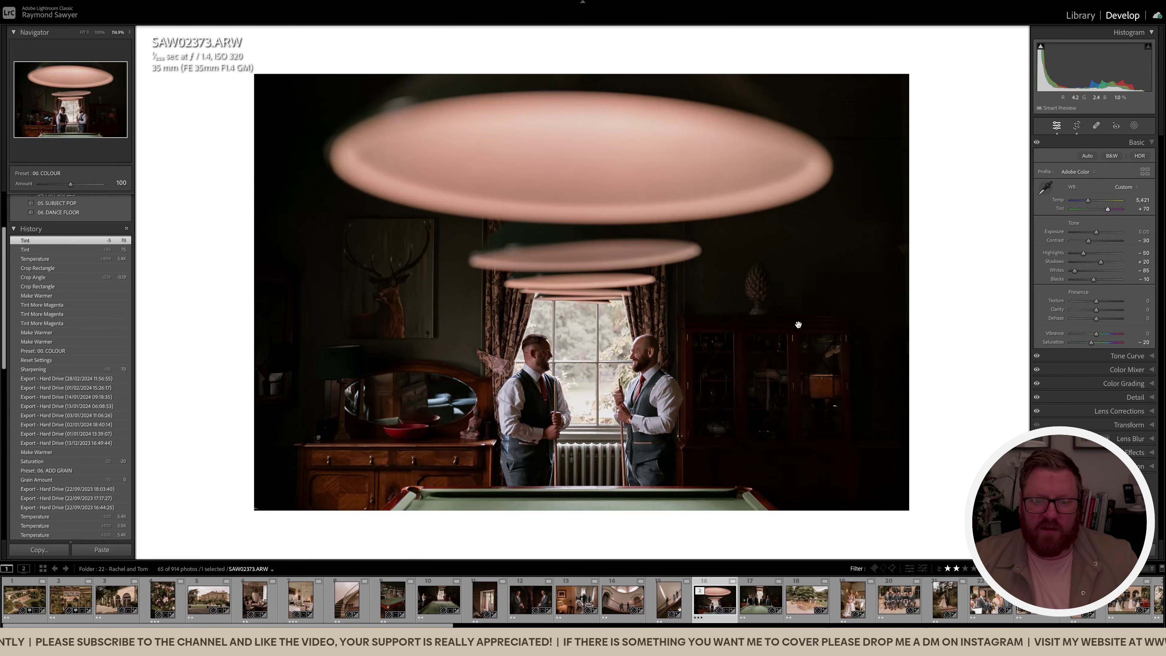
key(backslash)
key(backslash)
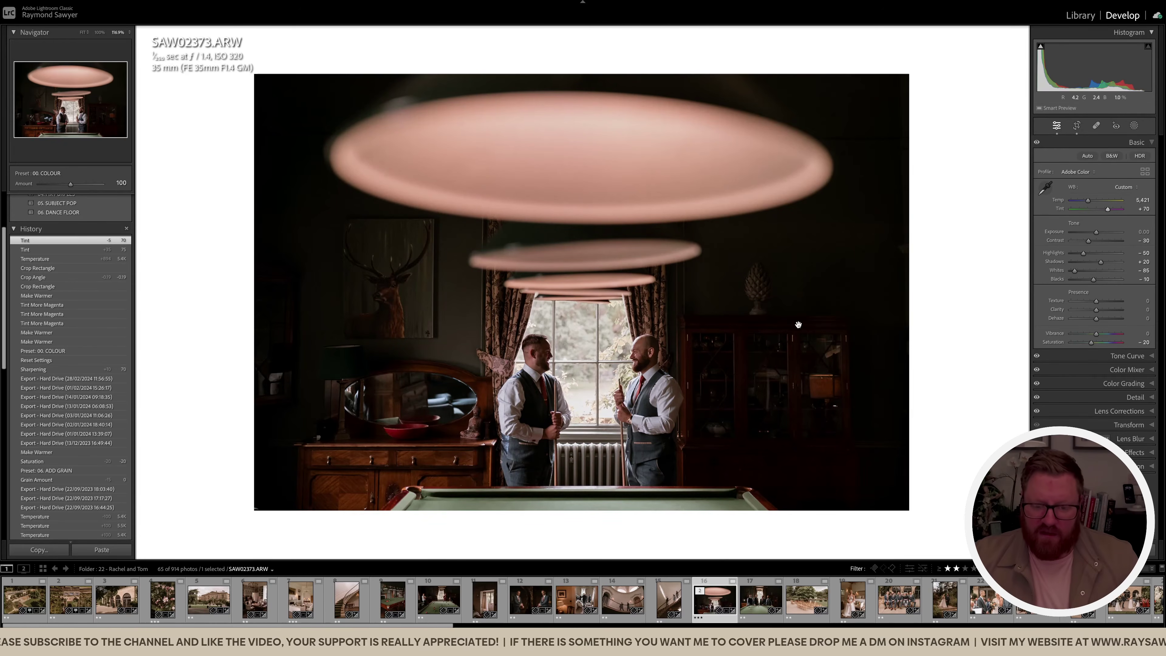
Brush a size 48 mask with Exposure 0.30 across the large lampshade and close the mask
key(k)
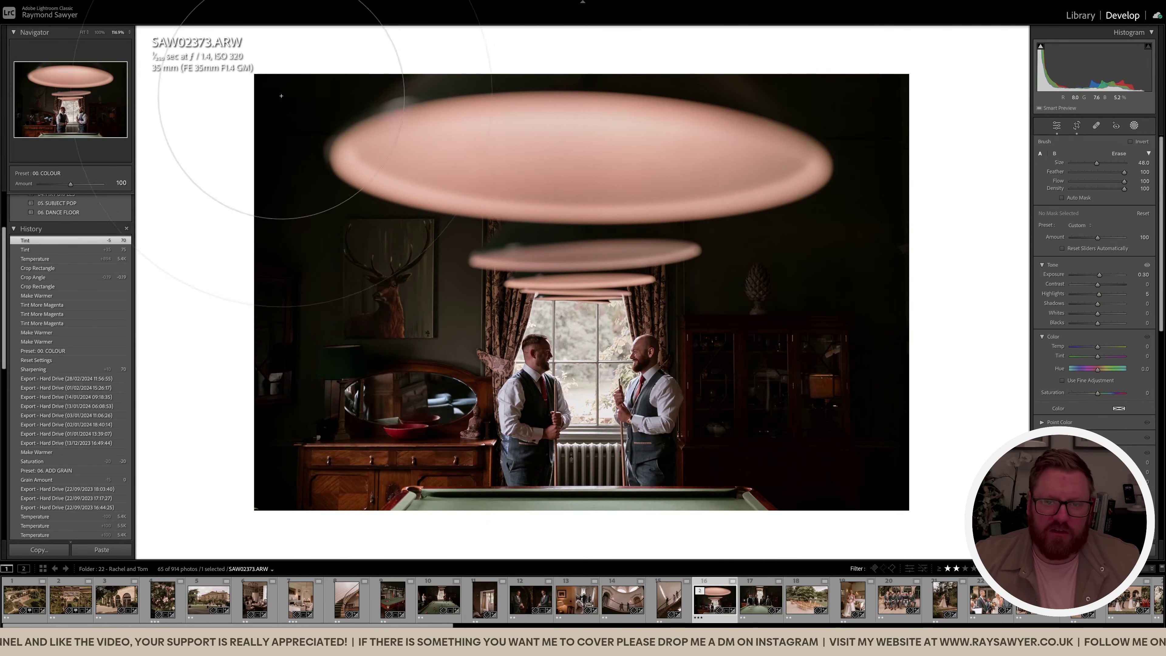
click(407, 119)
drag(407, 119, 822, 120)
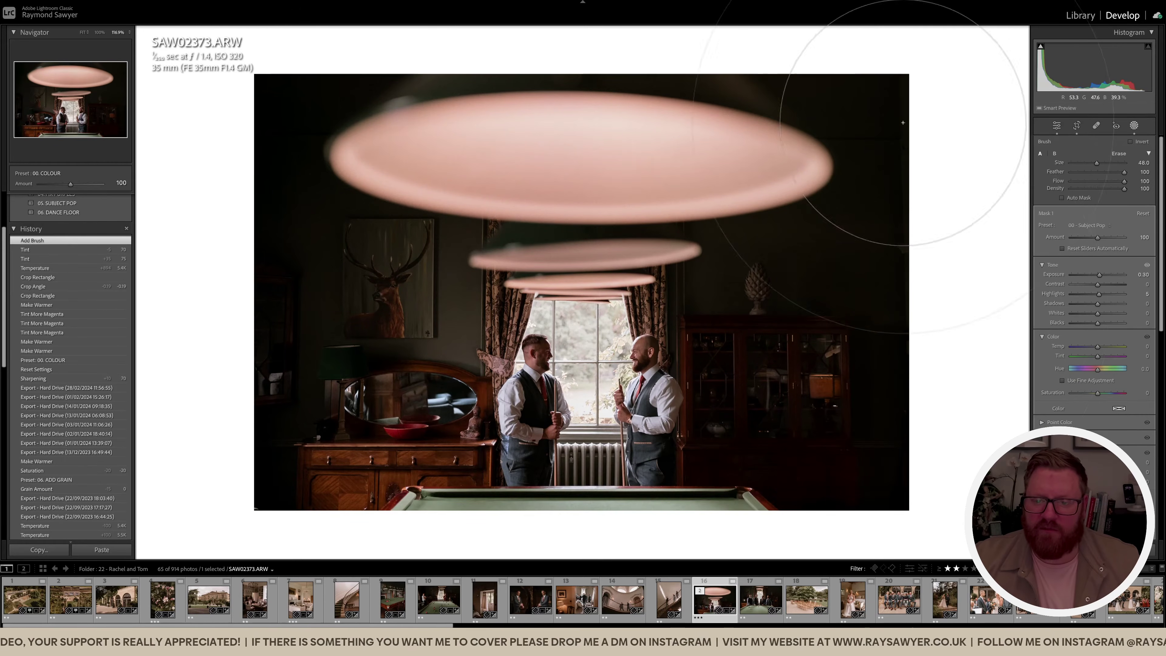
key(Return)
Lower the lampshade photo's overall Exposure to -0.30
key(minus)
key(minus)
key(minus)
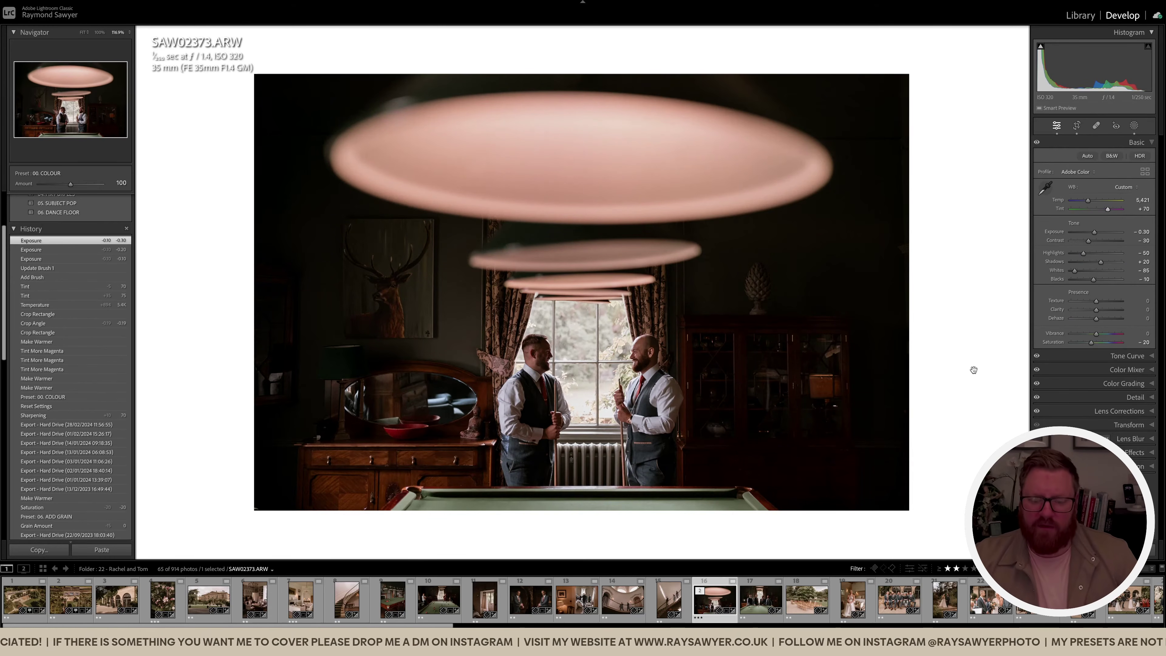
Brush a second mask over the centre of the large lampshade and lower the photo's overall Exposure to -0.40
key(k)
drag(616, 184, 680, 184)
key(Return)
key(minus)
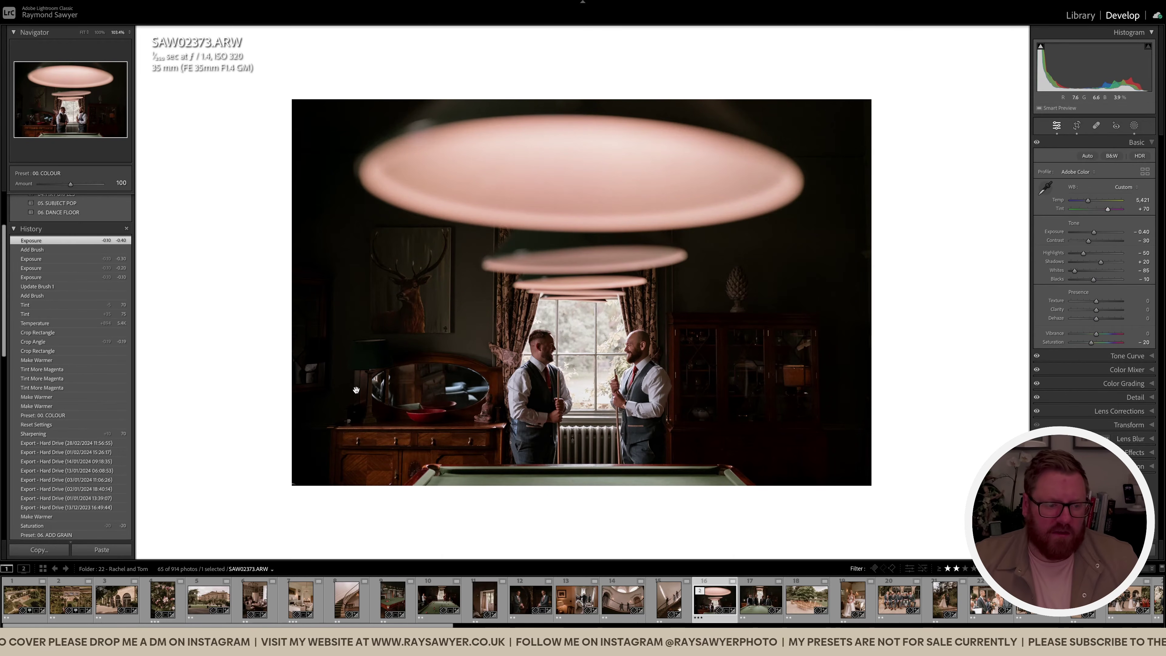
Compare the current edit with earlier states in the photo's history, around the Sharpening and Export - Hard Drive entries
scroll(96, 442, down, 2)
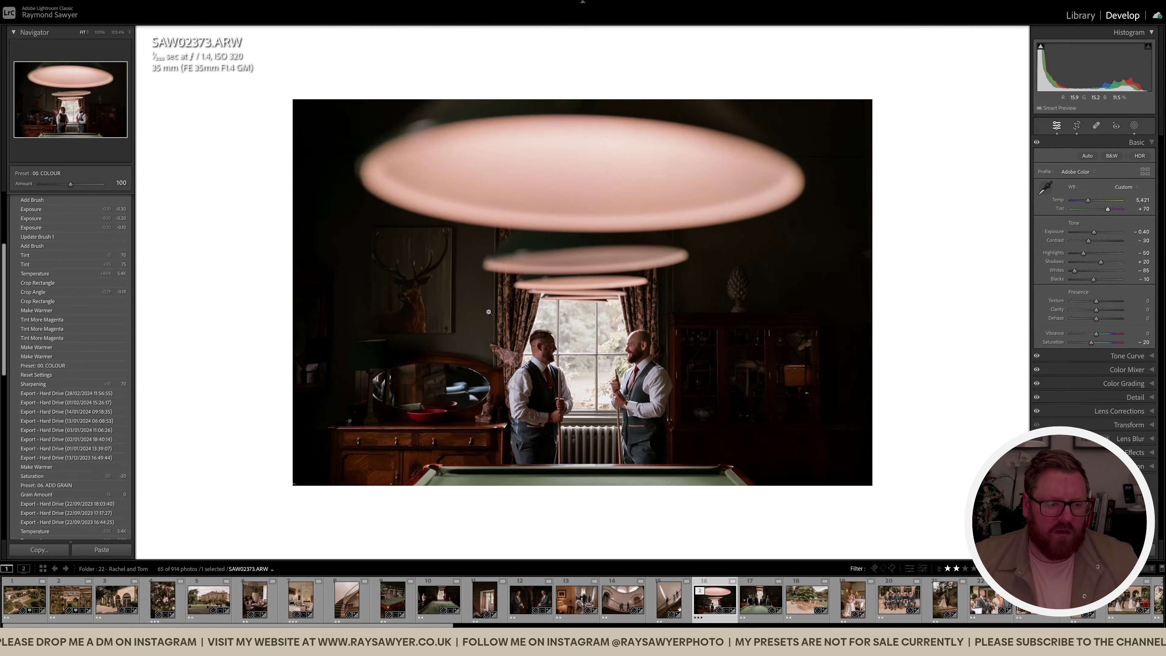
click(297, 501)
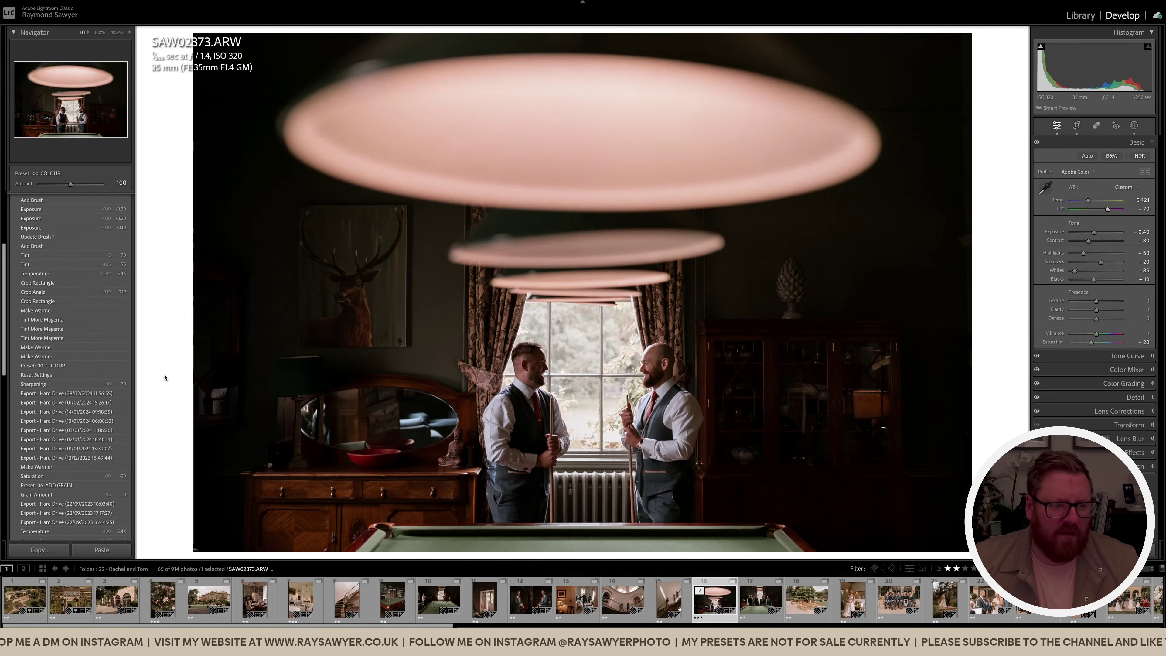
click(128, 386)
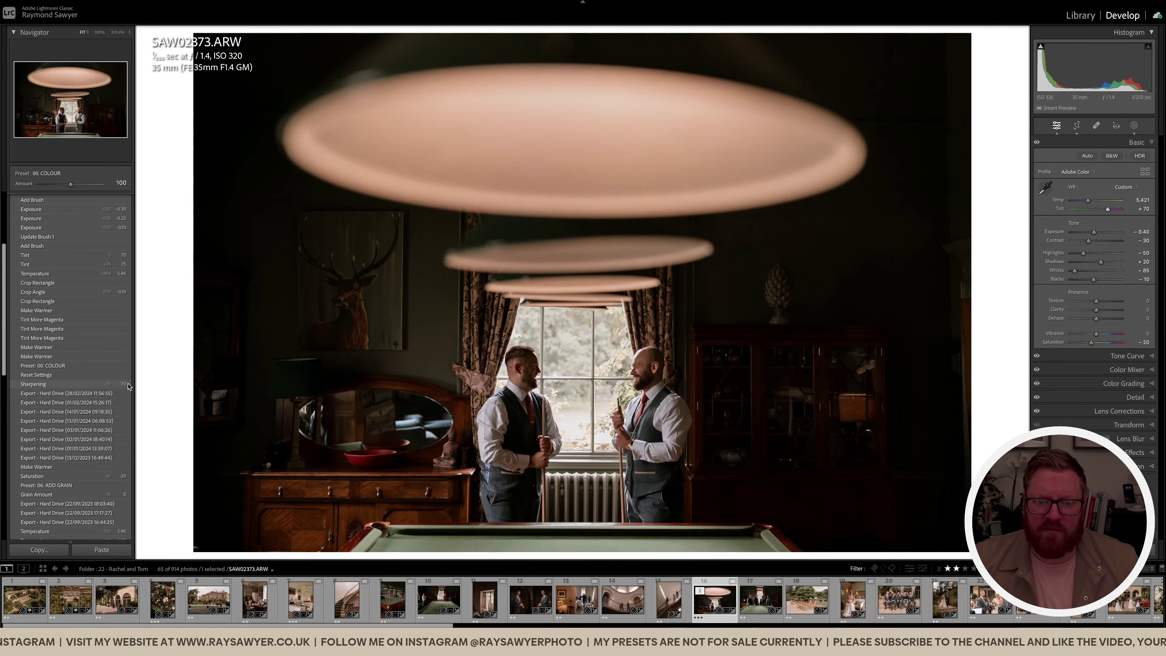
key(ctrl+z)
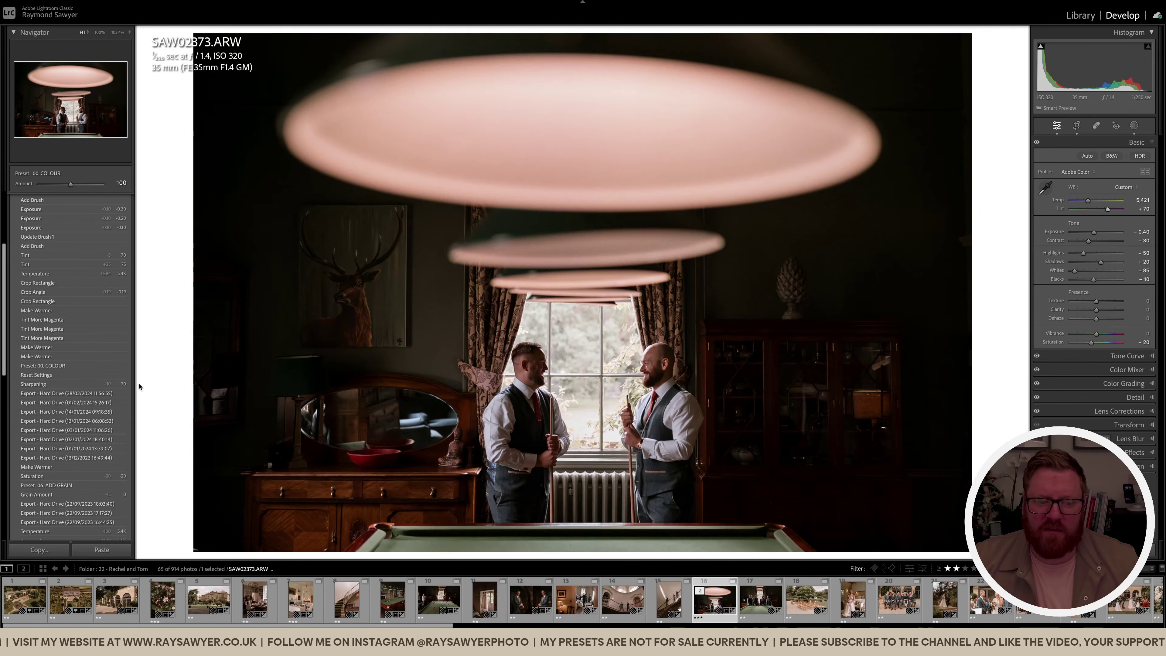
click(128, 394)
key(ctrl+z)
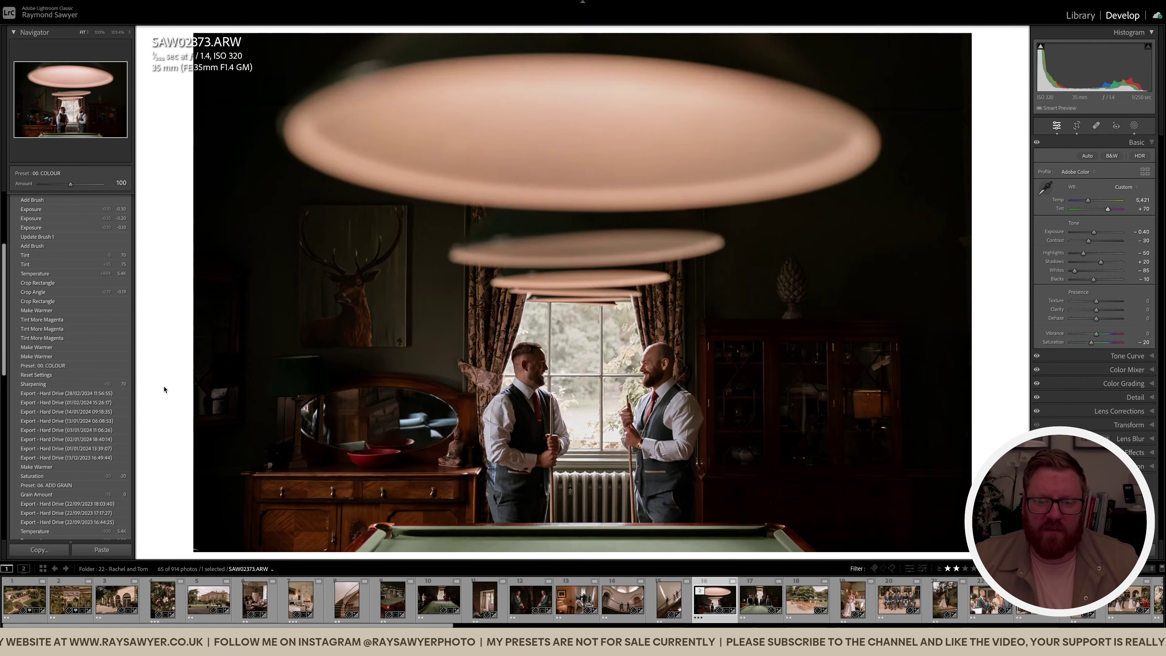
Lower the lampshade photo's overall Exposure to -0.60 and warm its Temp to 5,621
key(minus)
key(minus)
key(comma)
key(comma)
key(equal)
key(equal)
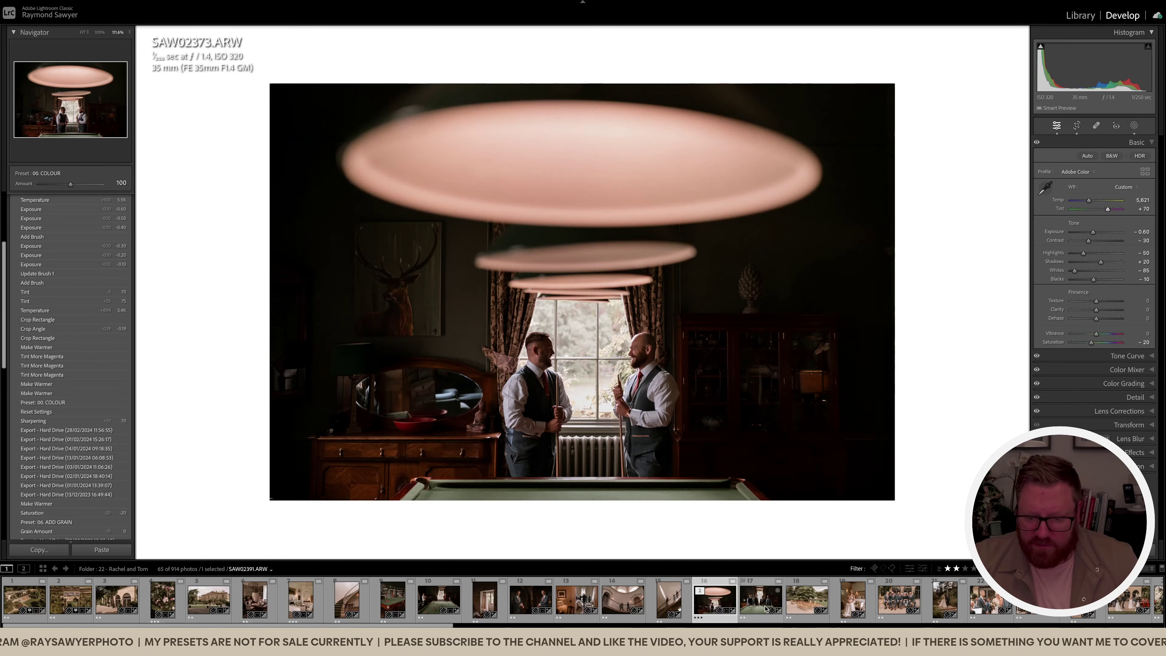
key(Right)
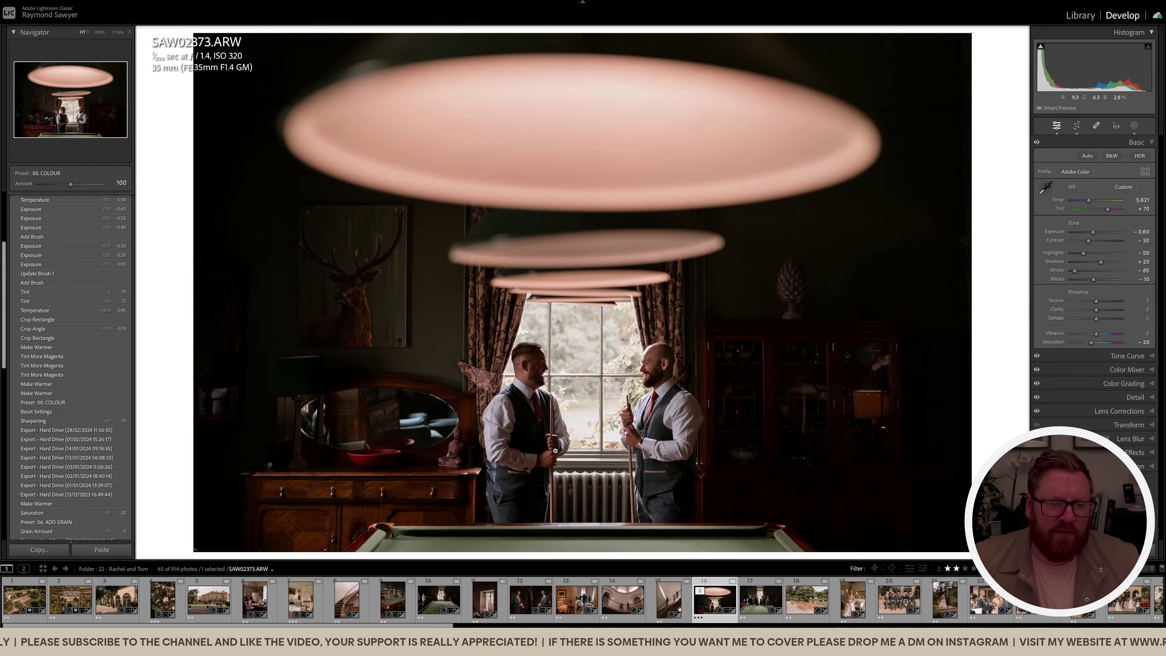
Heal away the bright reflection on the dark wall beside the green table lamp
click(205, 402)
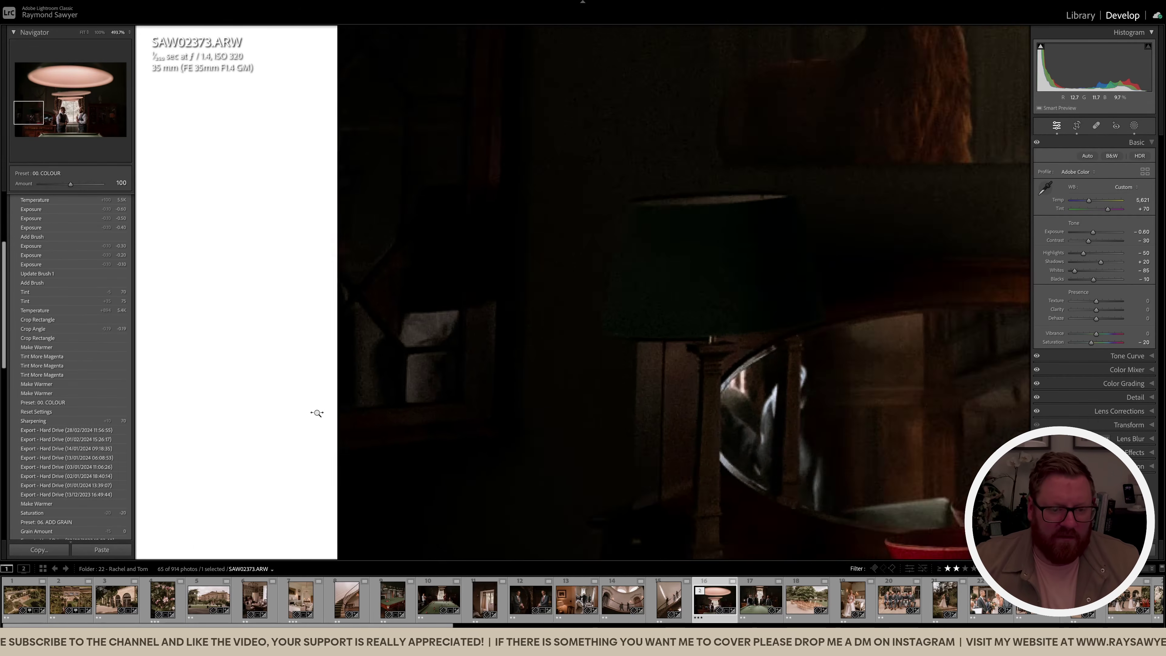
click(579, 418)
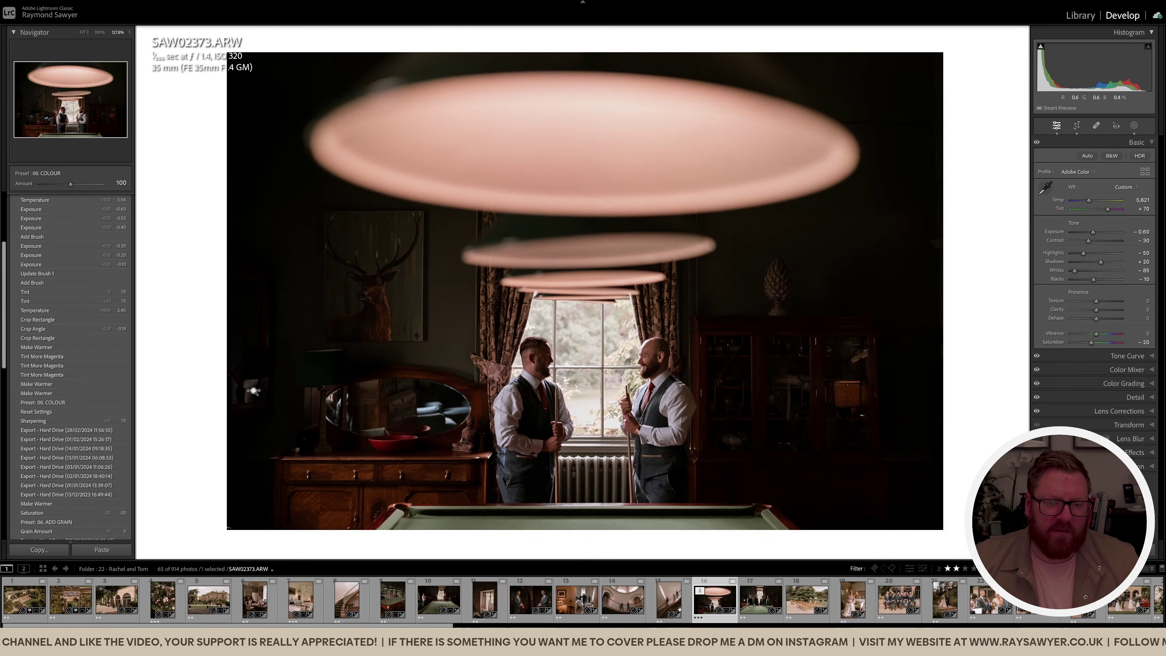
click(252, 391)
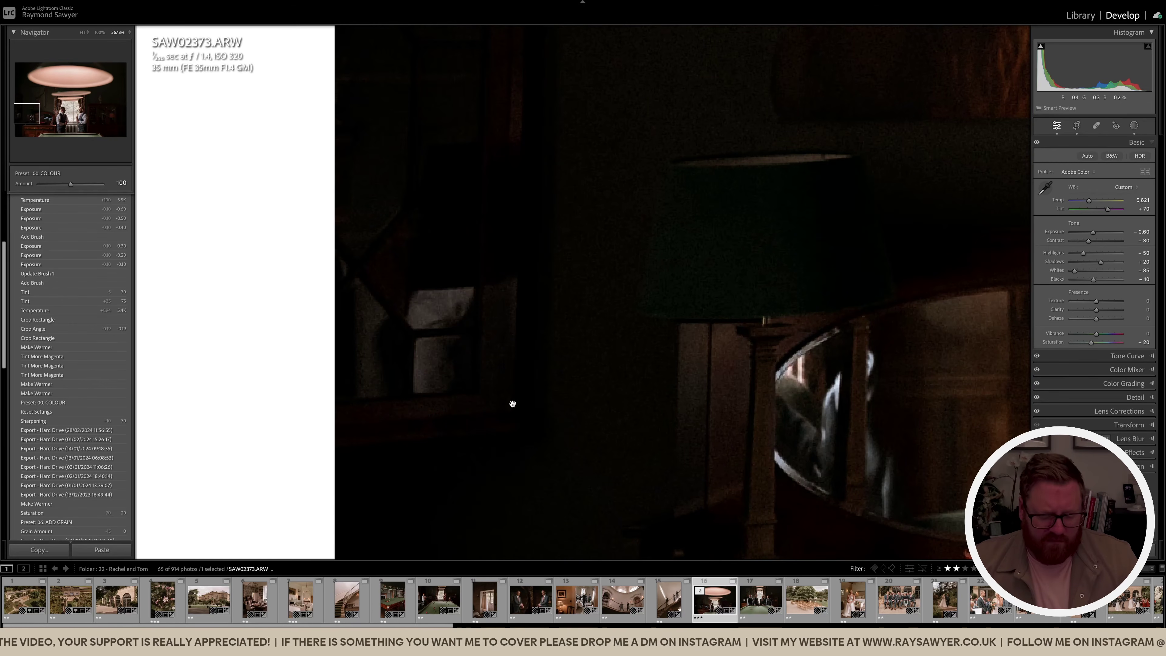
key(q)
mouse_move(427, 294)
mouse_down()
mouse_move(435, 383)
mouse_move(462, 382)
mouse_move(462, 285)
mouse_move(436, 288)
mouse_move(439, 381)
mouse_move(449, 325)
mouse_move(437, 351)
mouse_move(453, 331)
mouse_up()
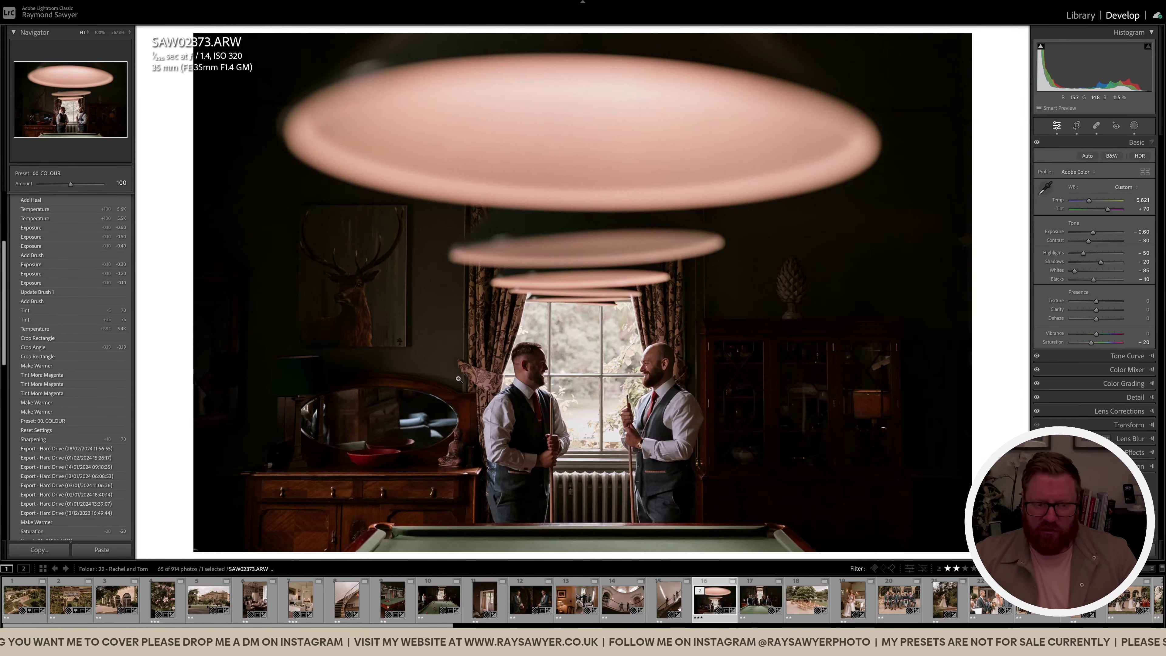
Compare the two-men photo with its unedited version, and heal the bright spot low in the dark cabinet
key(backslash)
key(backslash)
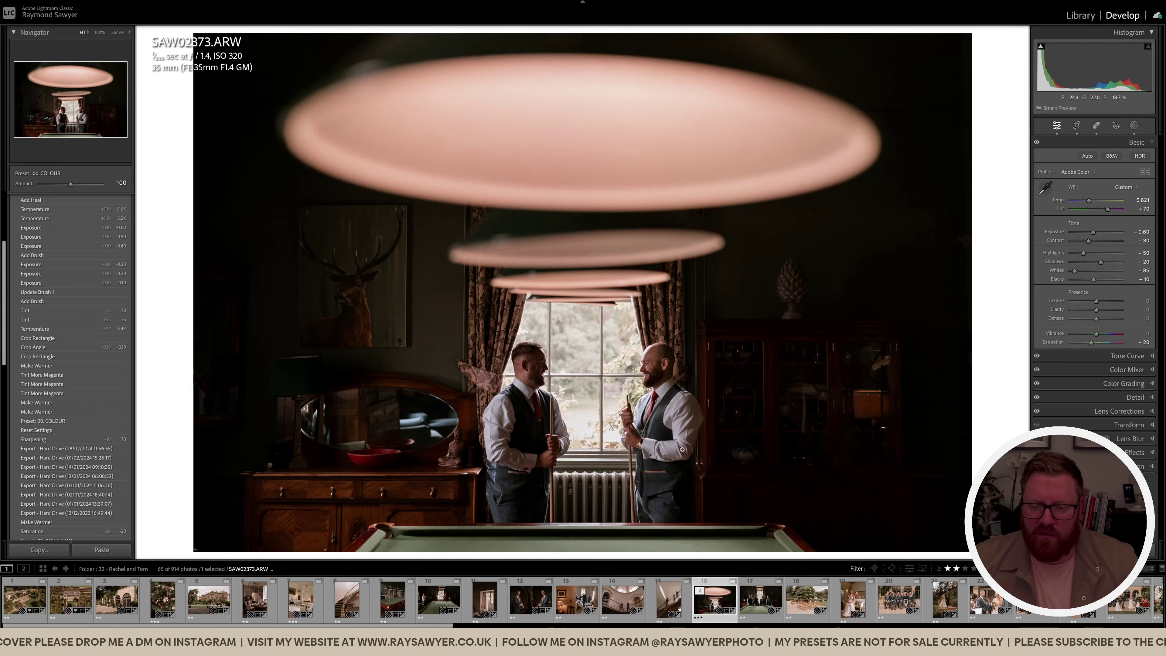
click(882, 431)
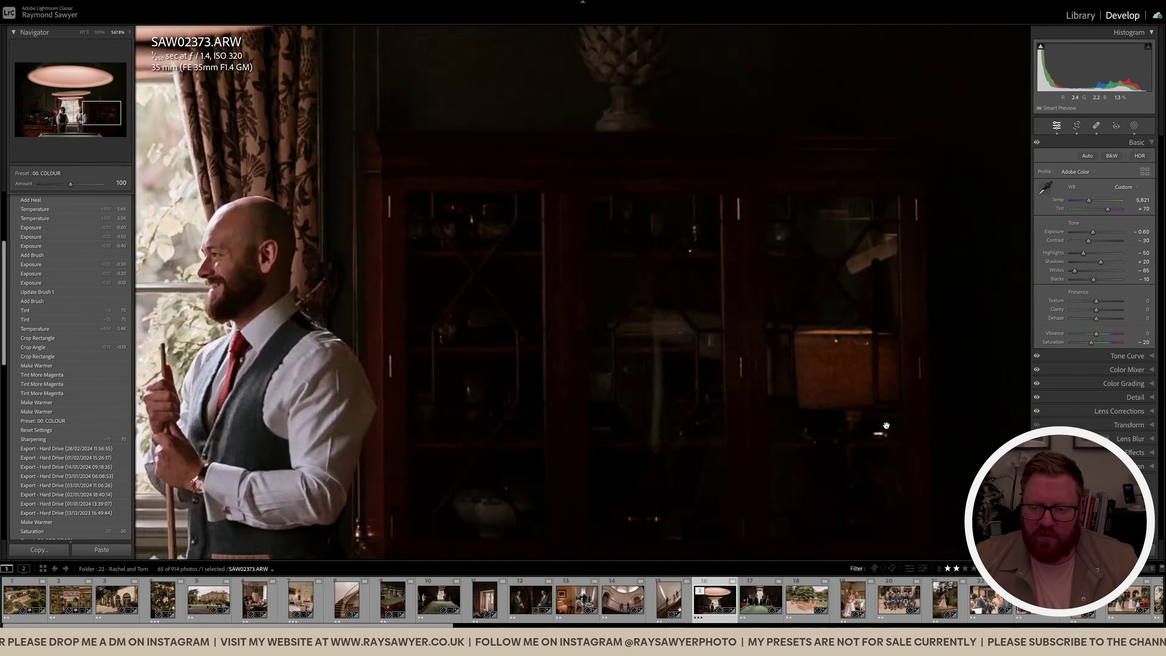
key(q)
click(883, 438)
key(q)
click(699, 437)
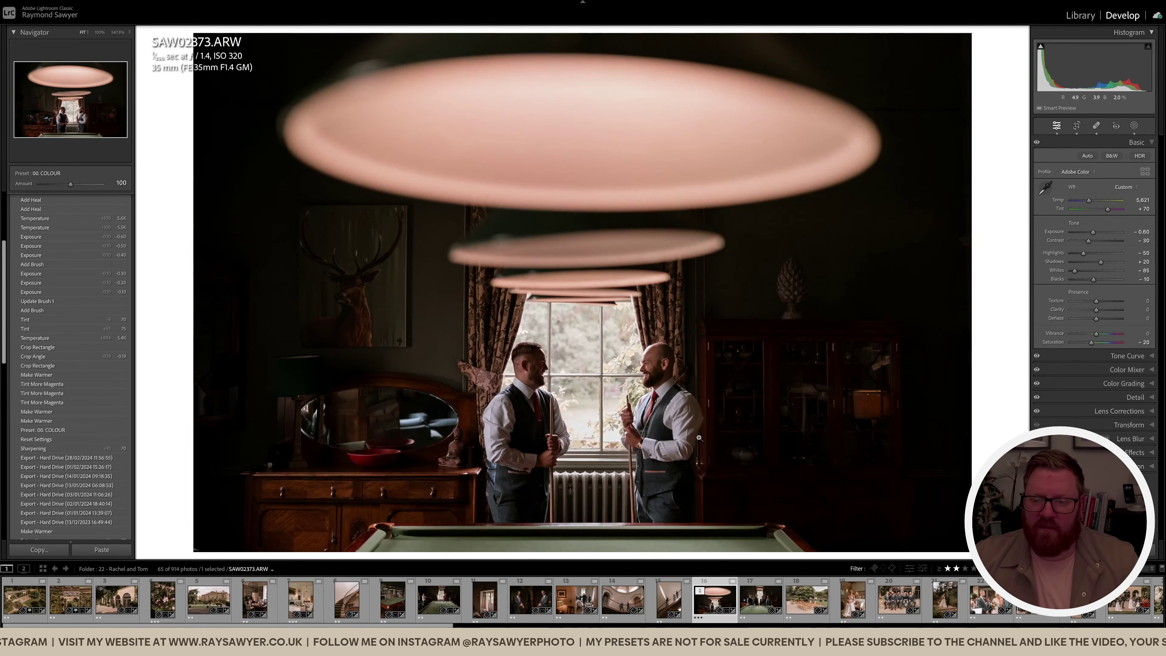
Straighten the next photo, SAW02391.ARW, with a slight counter-tilt and crop it tighter around the four men and snooker table
key(Right)
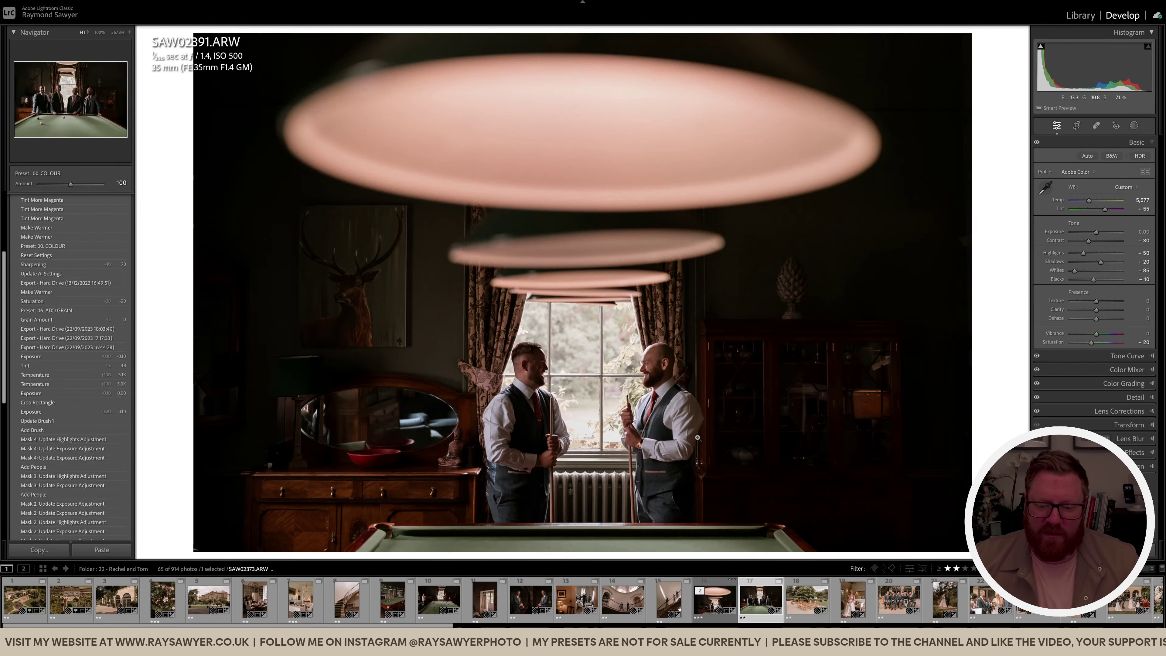
key(r)
drag(987, 427, 988, 418)
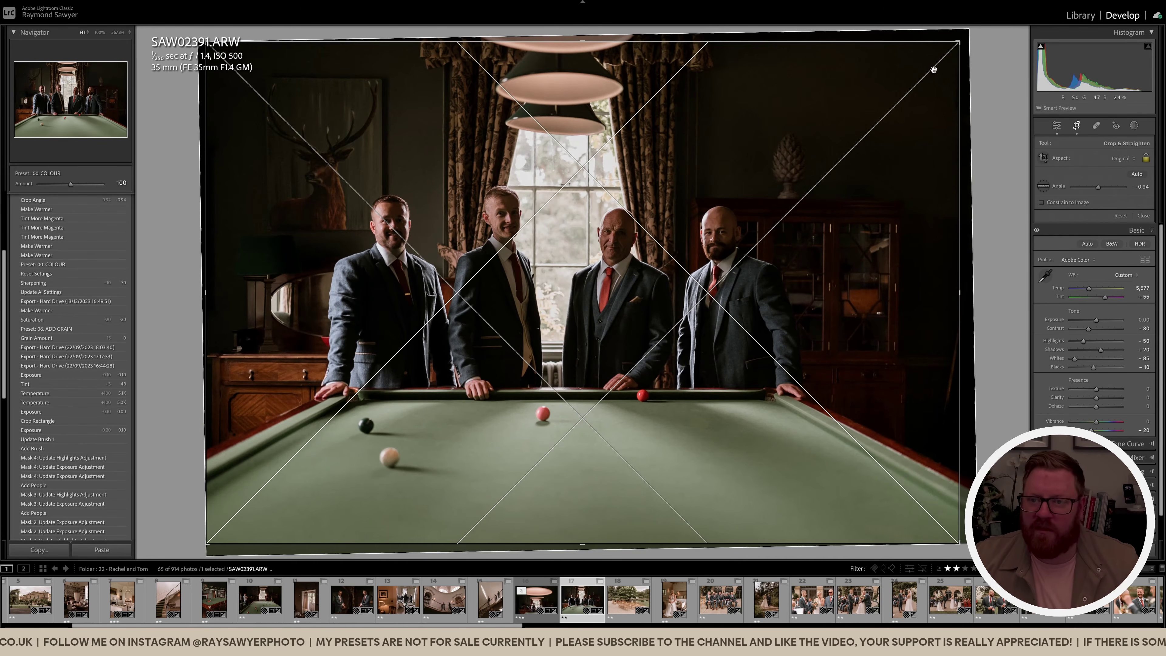
drag(964, 97, 947, 98)
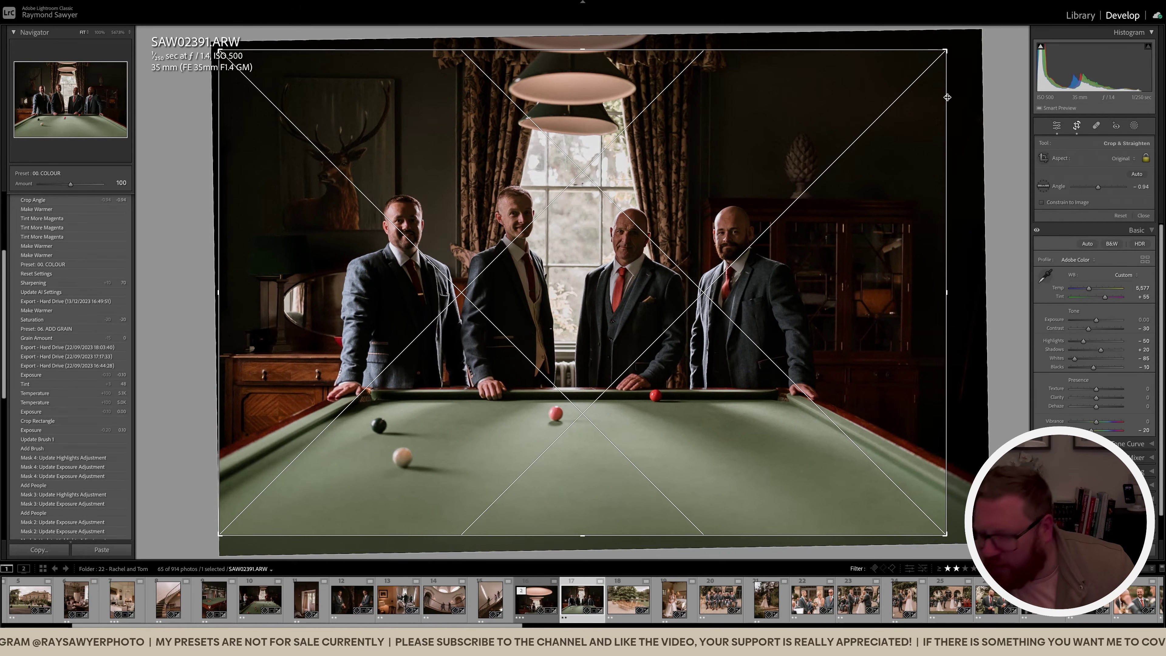
drag(947, 97, 942, 97)
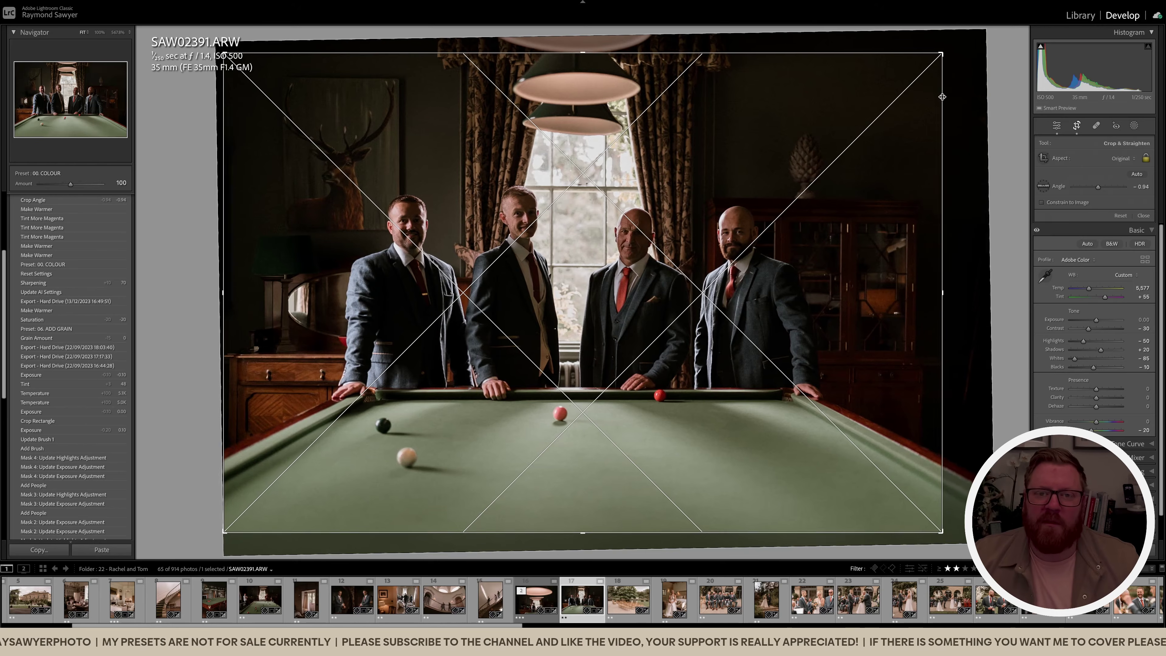
drag(864, 108, 816, 132)
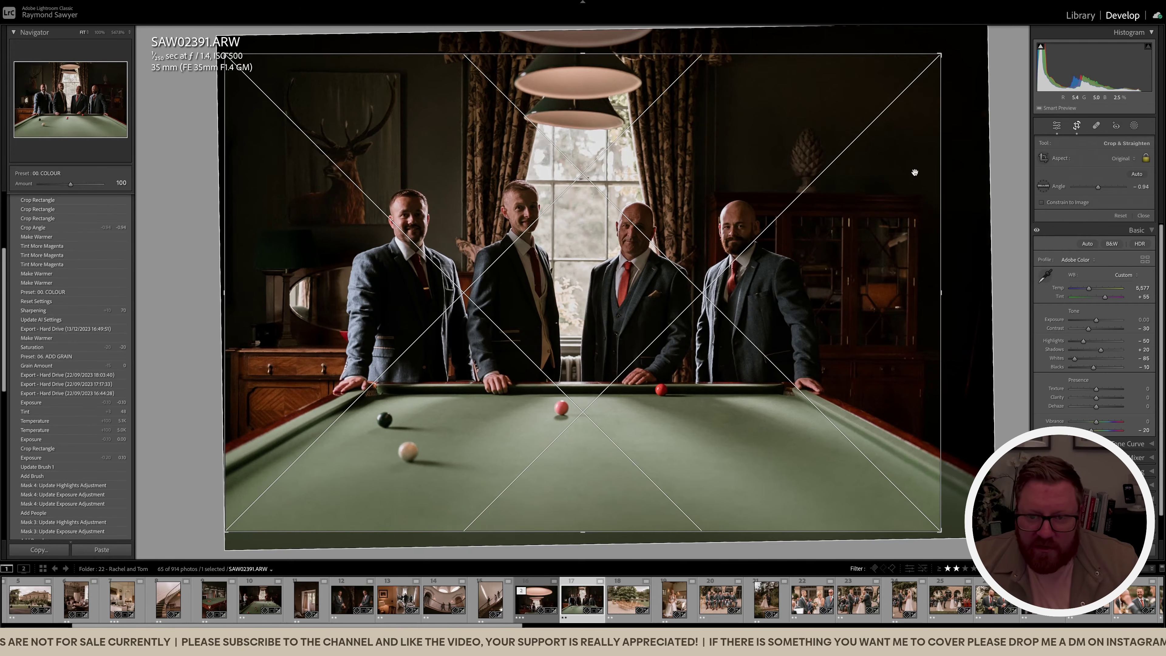
drag(957, 185, 957, 187)
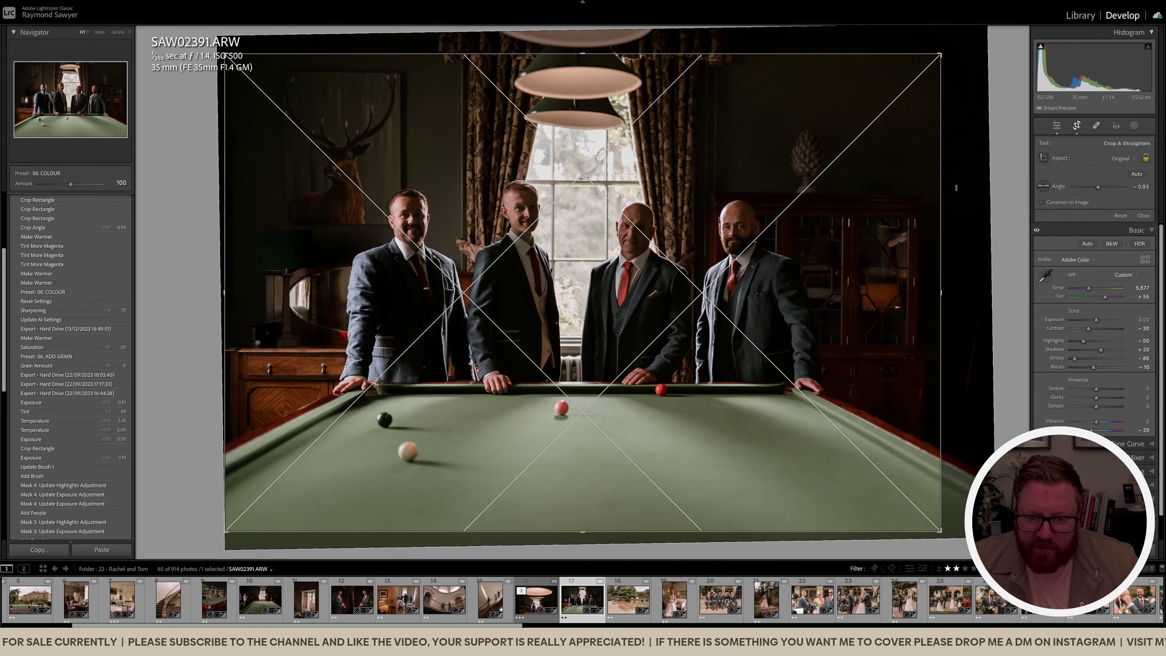
drag(982, 397, 981, 398)
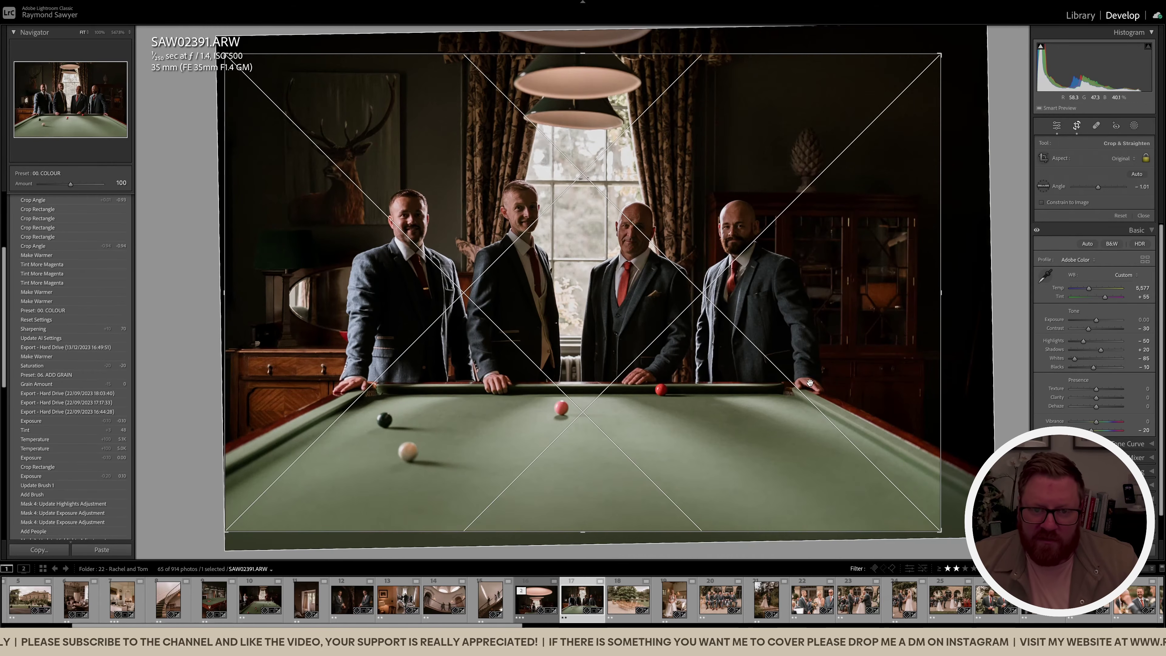
key(Return)
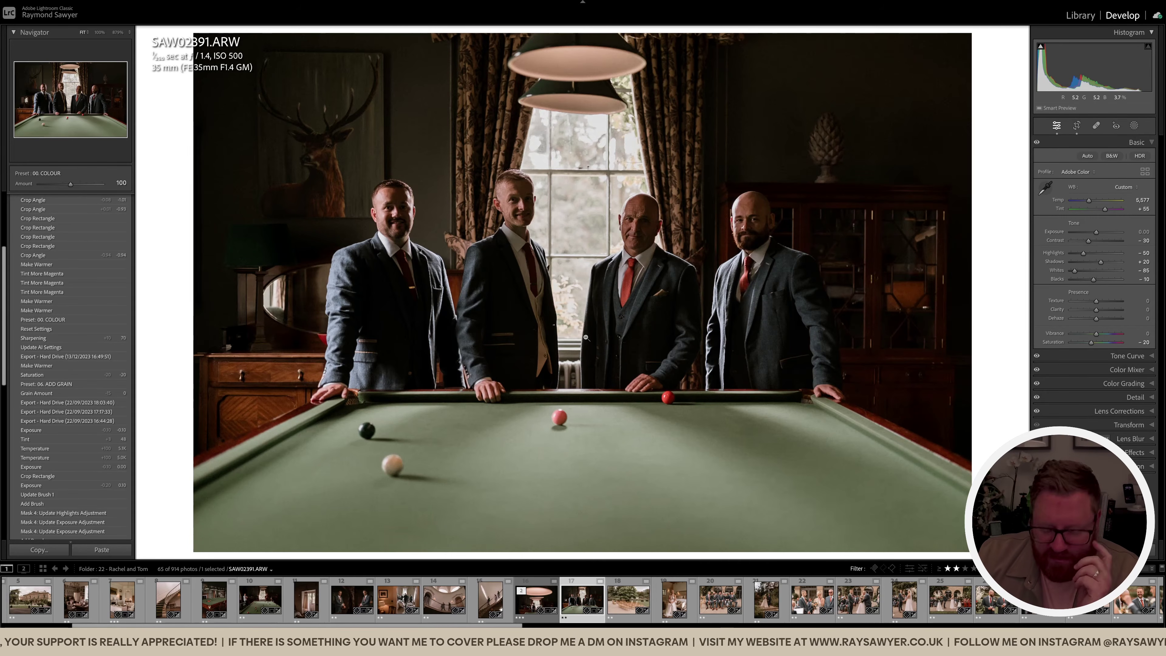
Adjust the white balance of the four-men photo to a tint of +64 and a temperature of 5,877
key(equal)
key(equal)
key(equal)
key(comma)
key(equal)
key(equal)
key(equal)
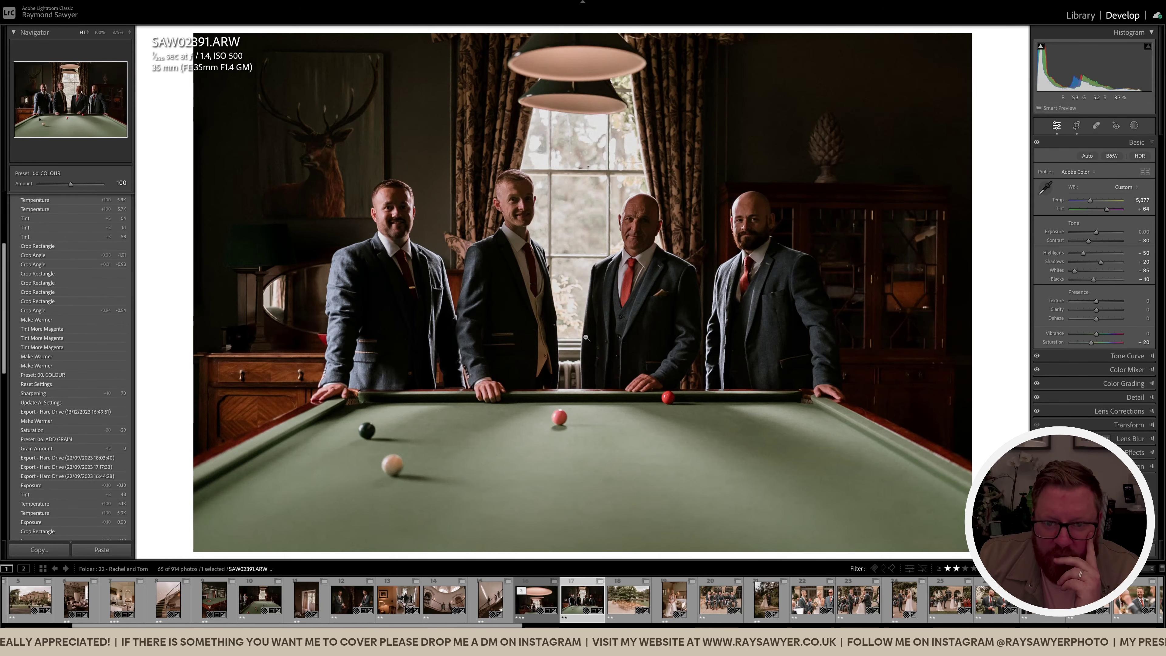
Lower the overall exposure of the four-men photo to -0.50
key(period)
key(period)
key(minus)
key(minus)
key(minus)
key(minus)
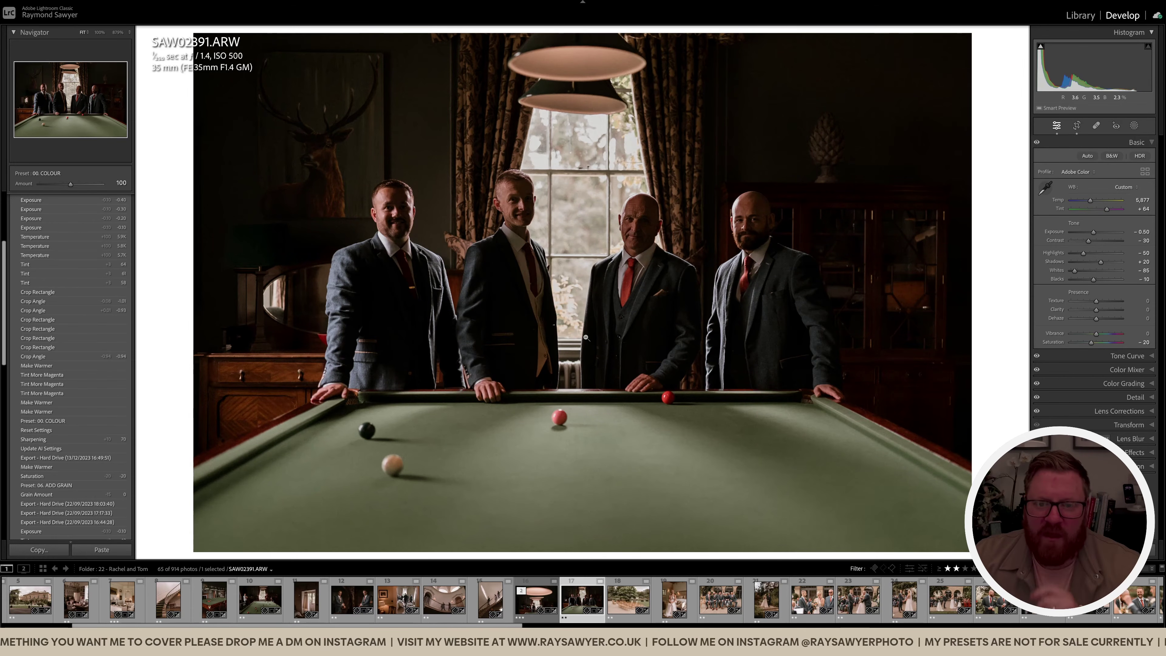
Add a Select Subject mask covering the four men and raise the mask's exposure
click(592, 336)
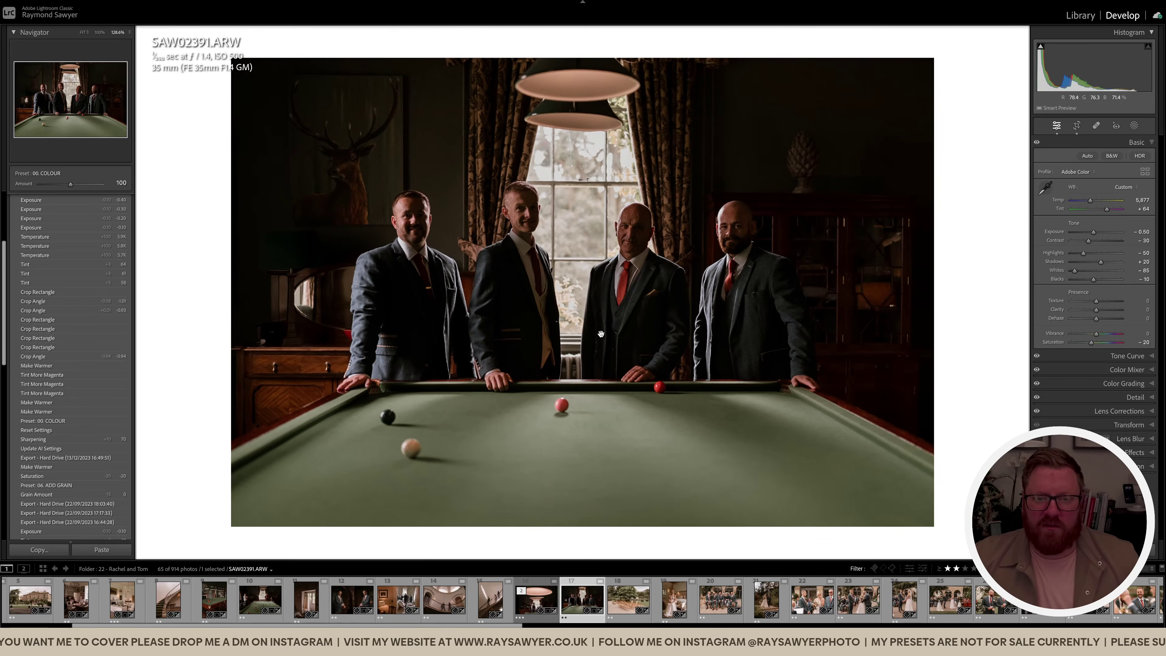
key(shift+s)
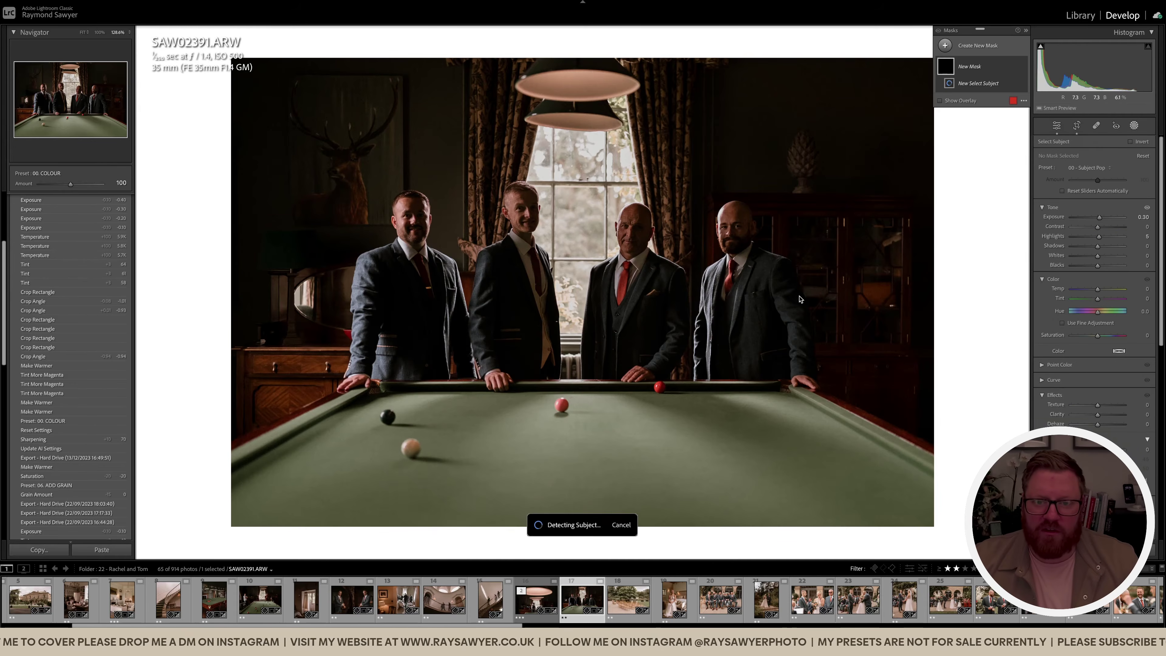
key(equal)
key(equal)
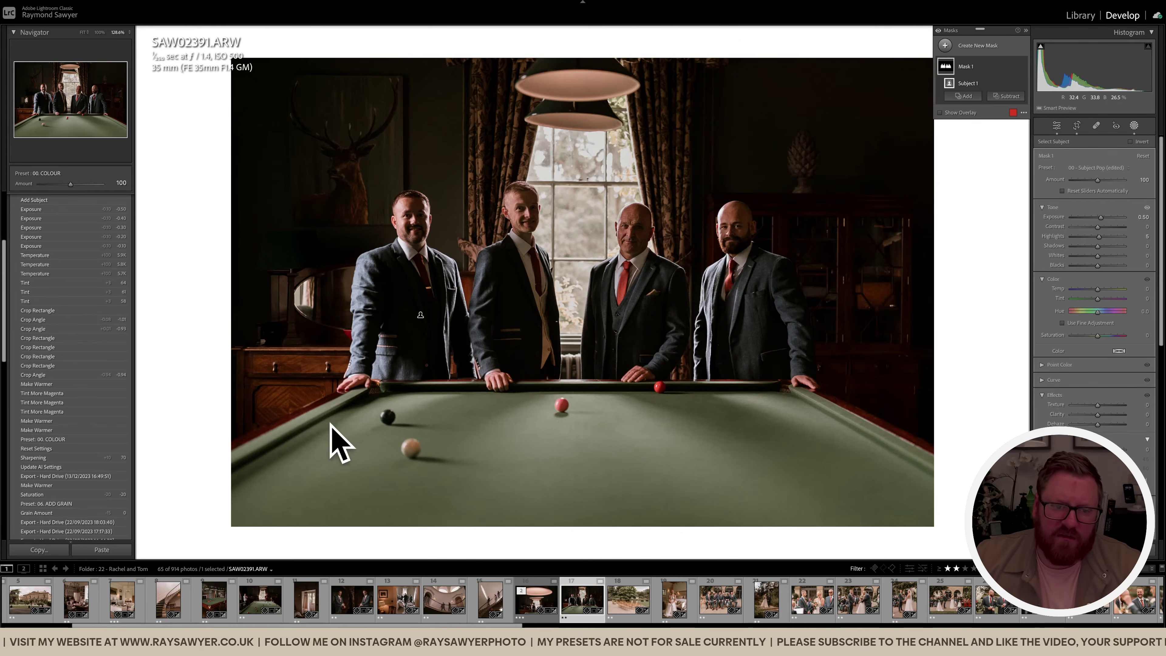
Paint a new brush mask with exposure 0 and highlights -10 over the leftmost man, and raise the photo's tint to +67
key(k)
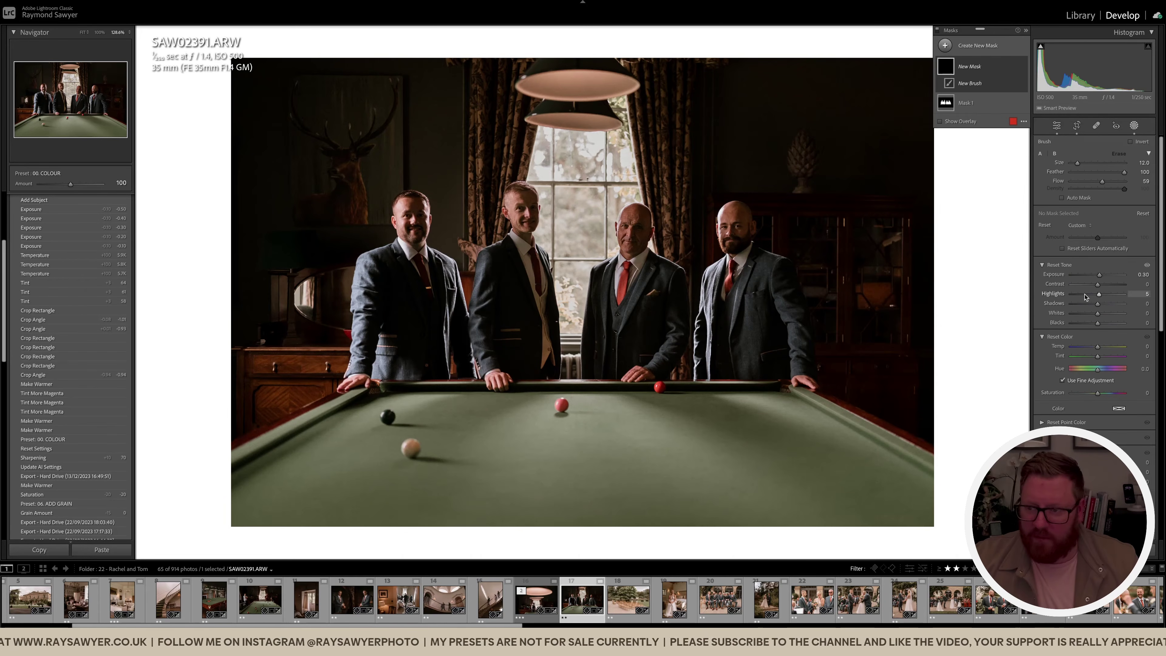
drag(1099, 275, 1101, 279)
double_click(1101, 276)
key(alt)
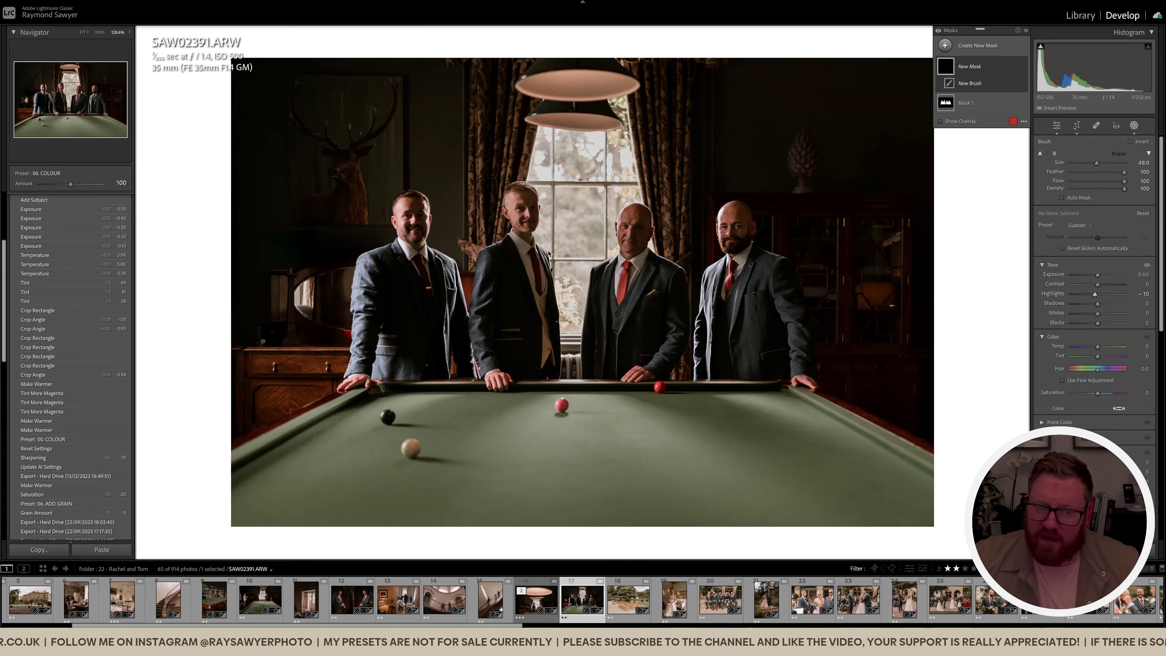
scroll(378, 228, down, 5)
drag(410, 215, 377, 347)
key(k)
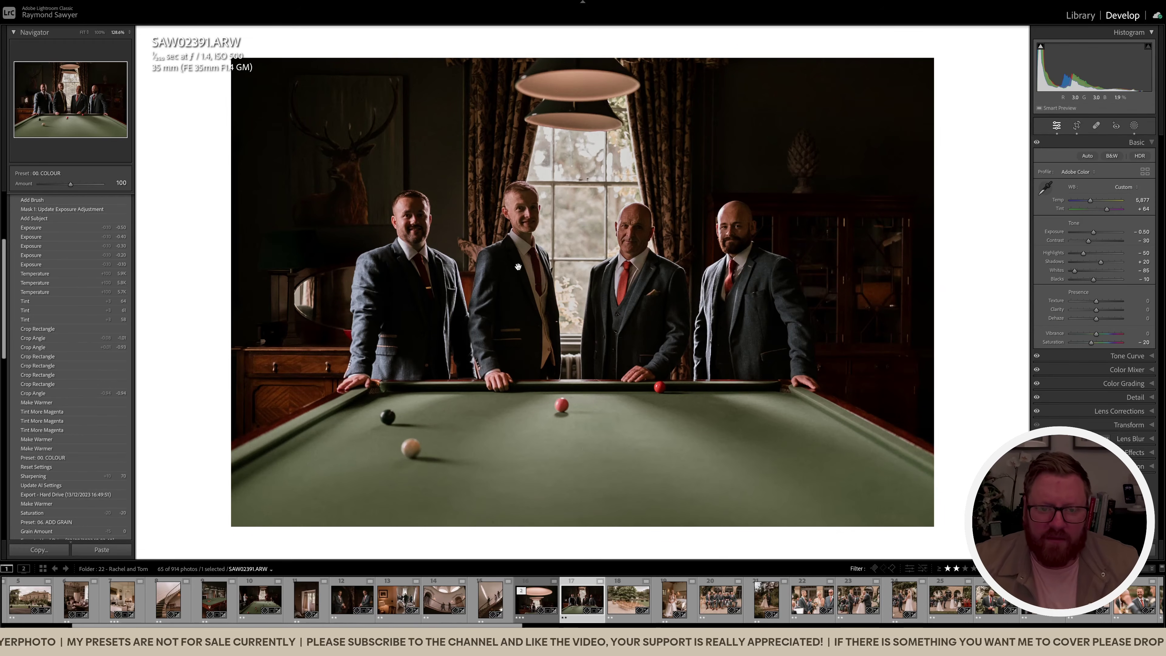
key(=)
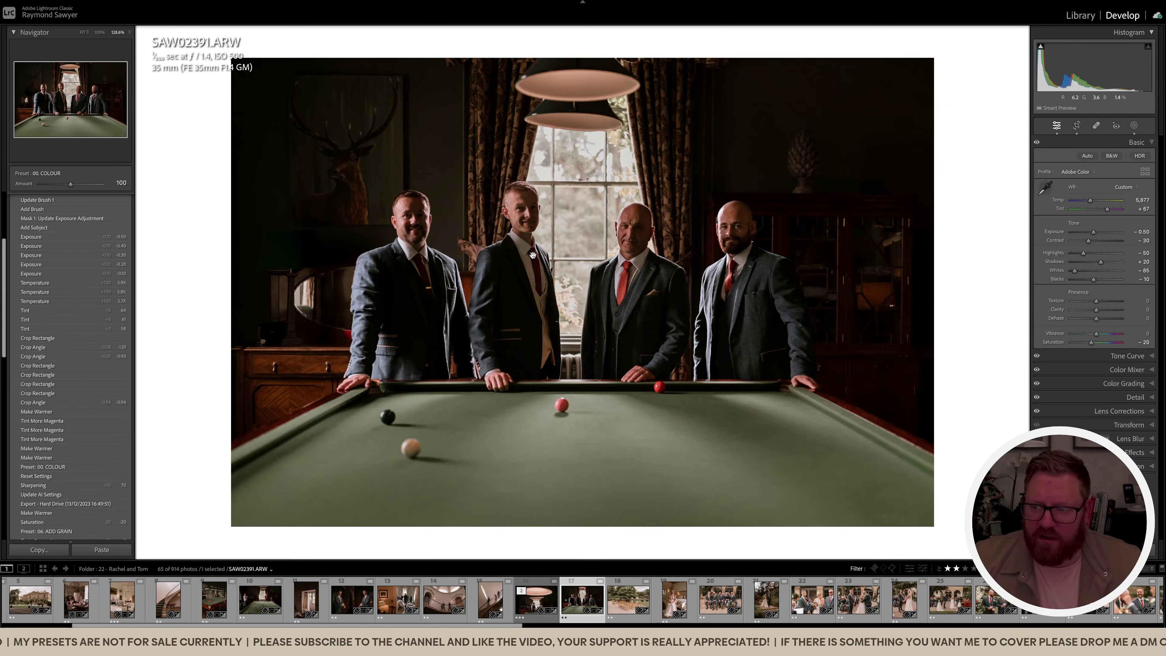
Select the five snooker-room photos and compare them side by side in Survey view with all panels hidden
ctrl+click(533, 600)
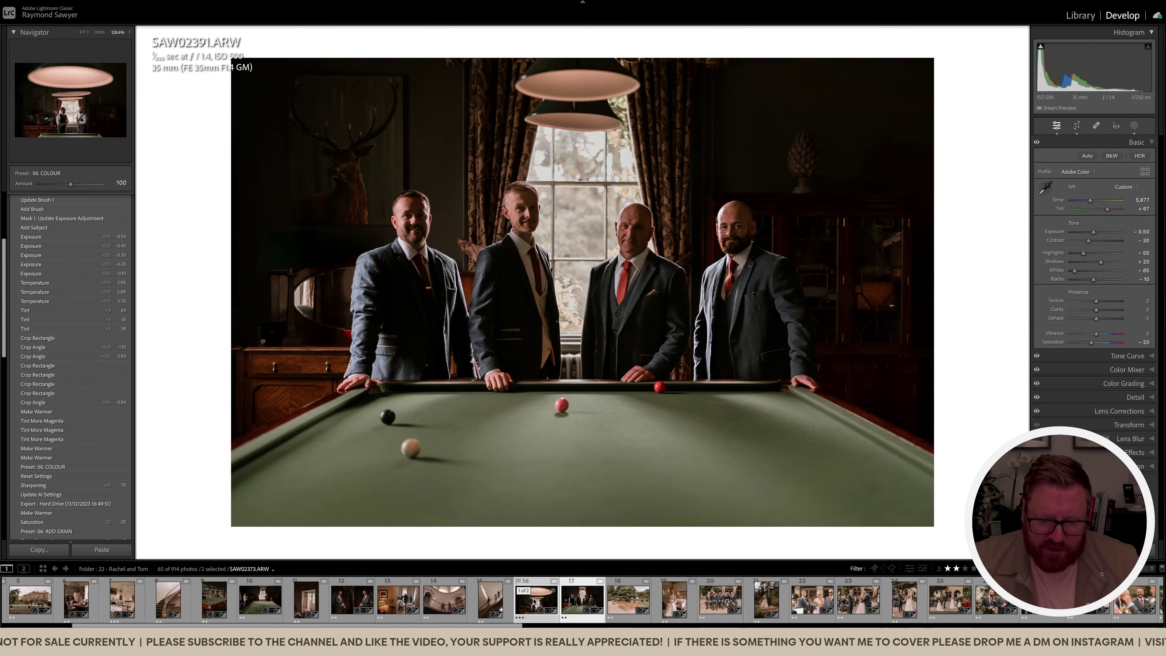
ctrl+click(345, 601)
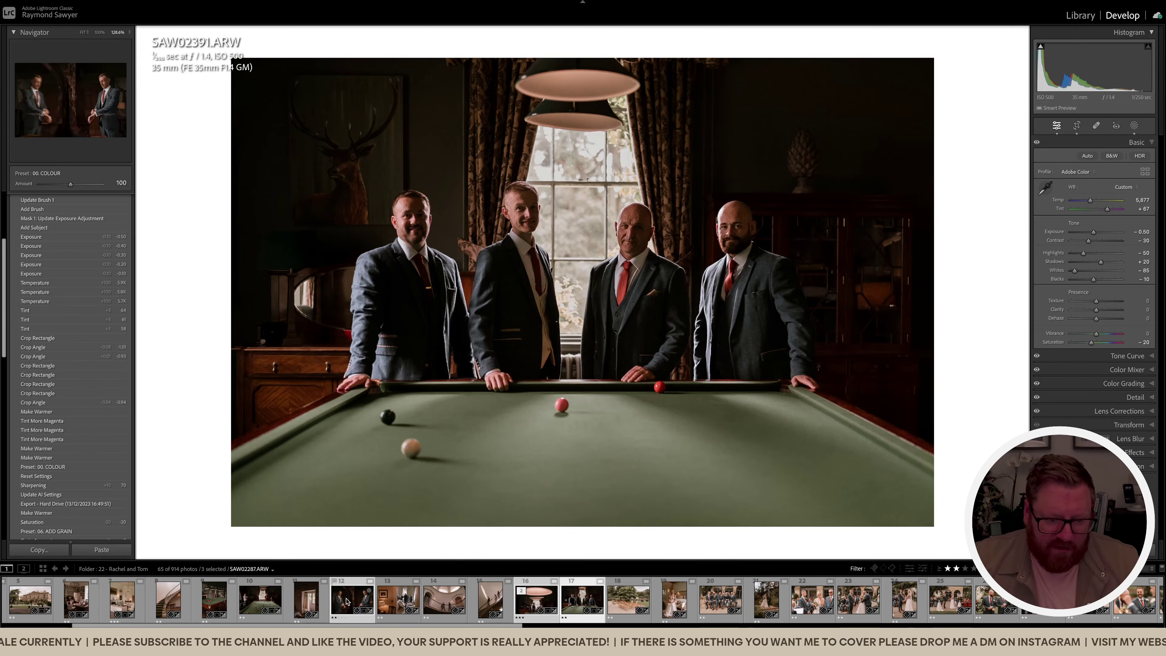
ctrl+click(260, 600)
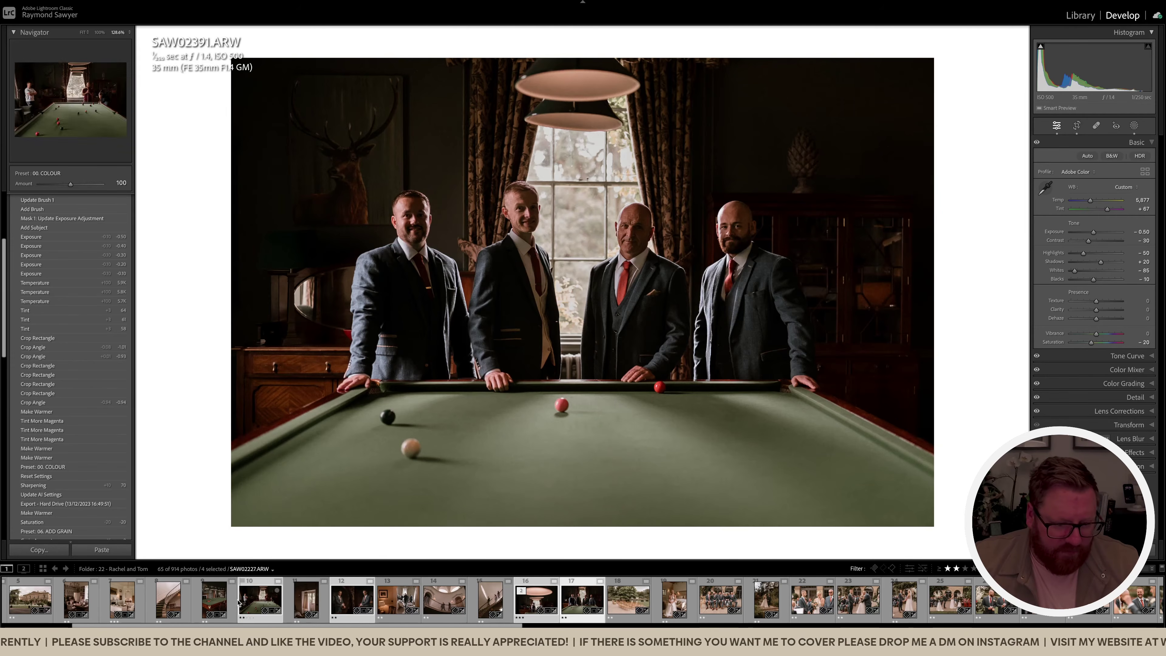
ctrl+click(218, 602)
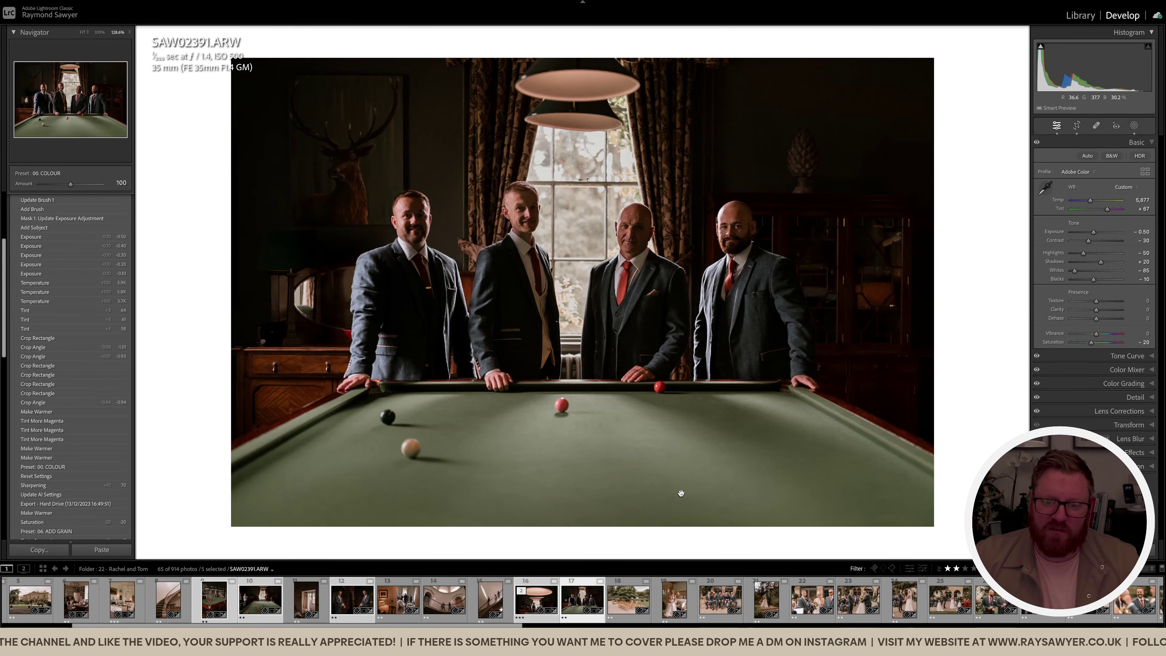
key(n)
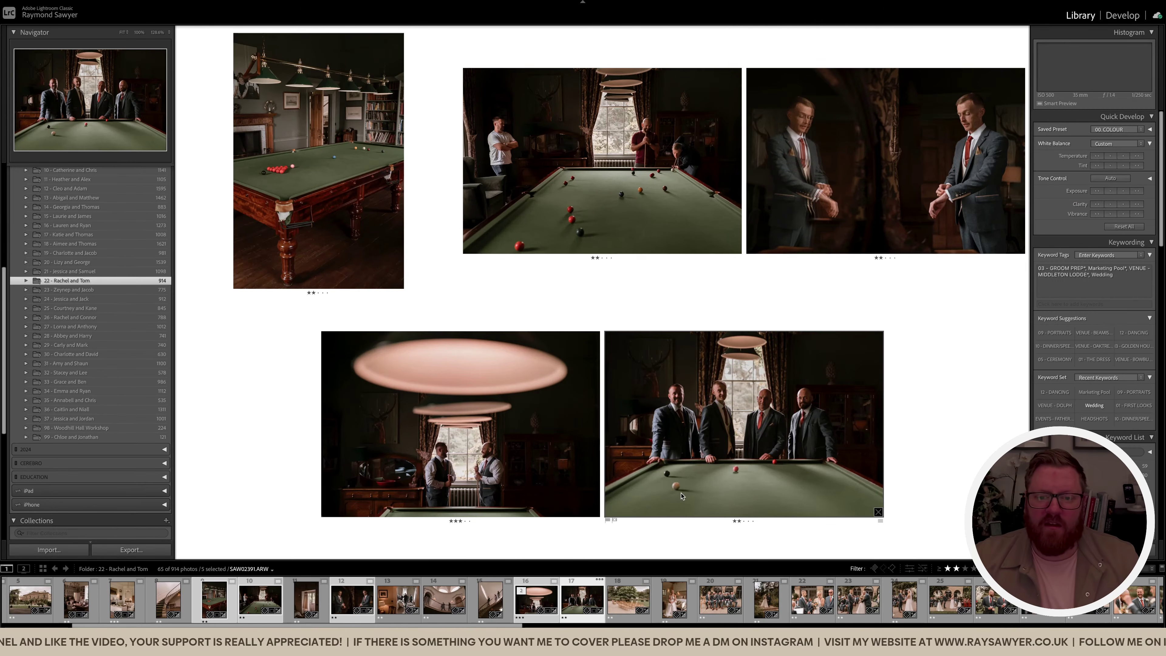
key(shift+Tab)
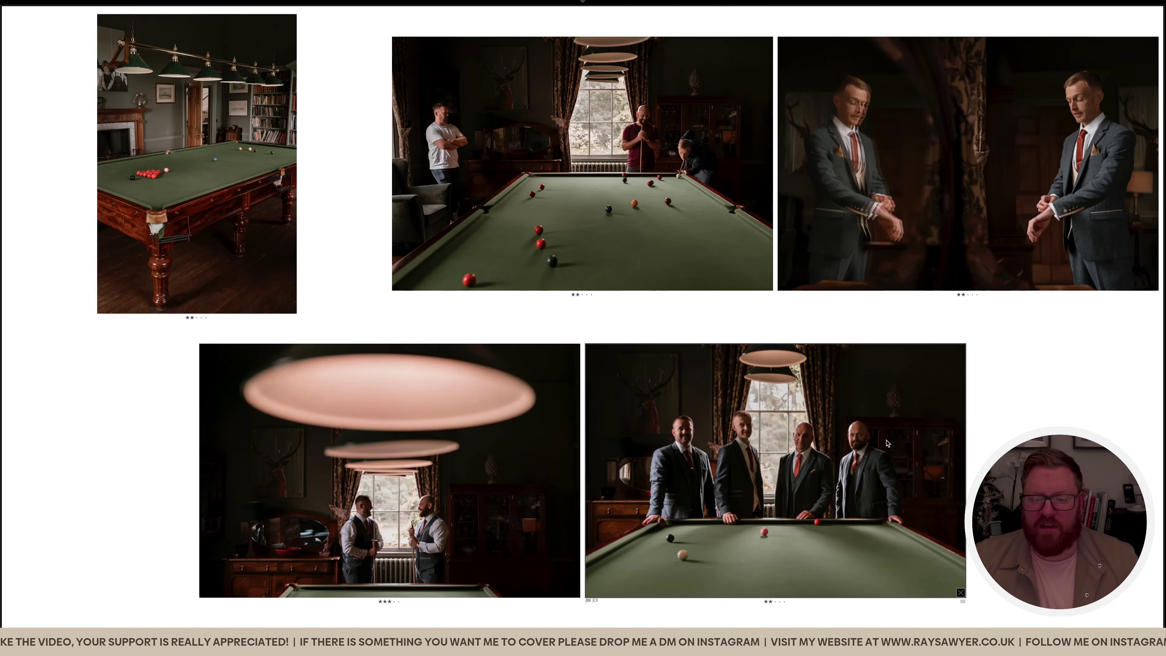
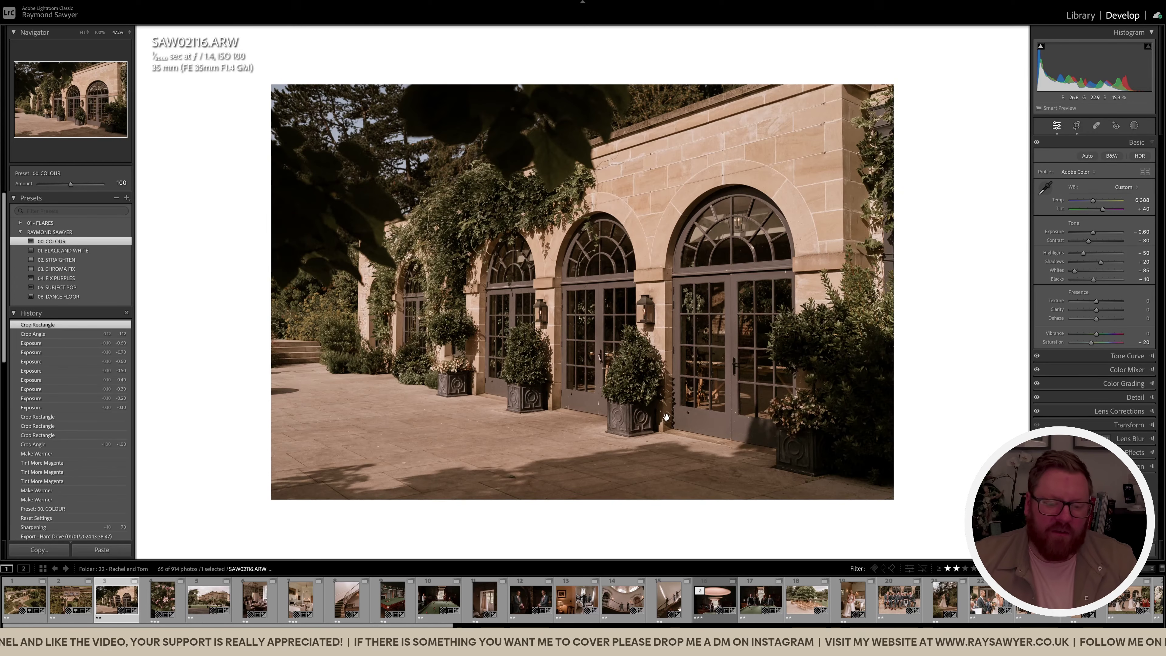
Apply the 02. STRAIGHTEN preset to the hanging wedding dress photo, SAW02245.ARW, and crop it tighter with a slight rotation
click(488, 603)
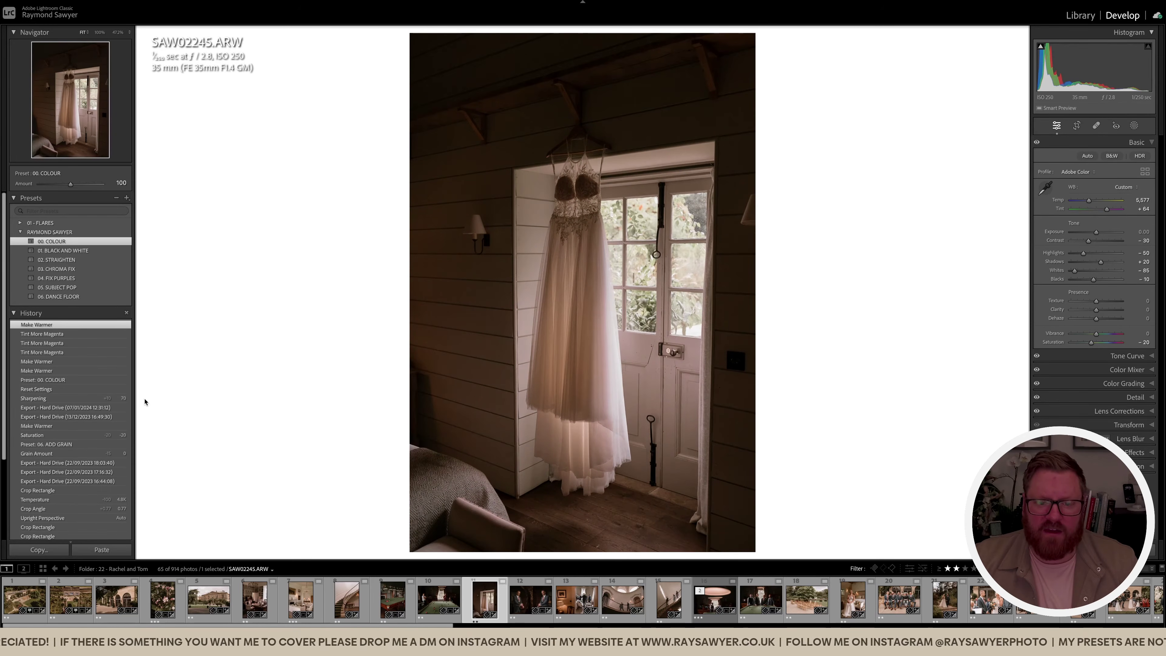
click(97, 260)
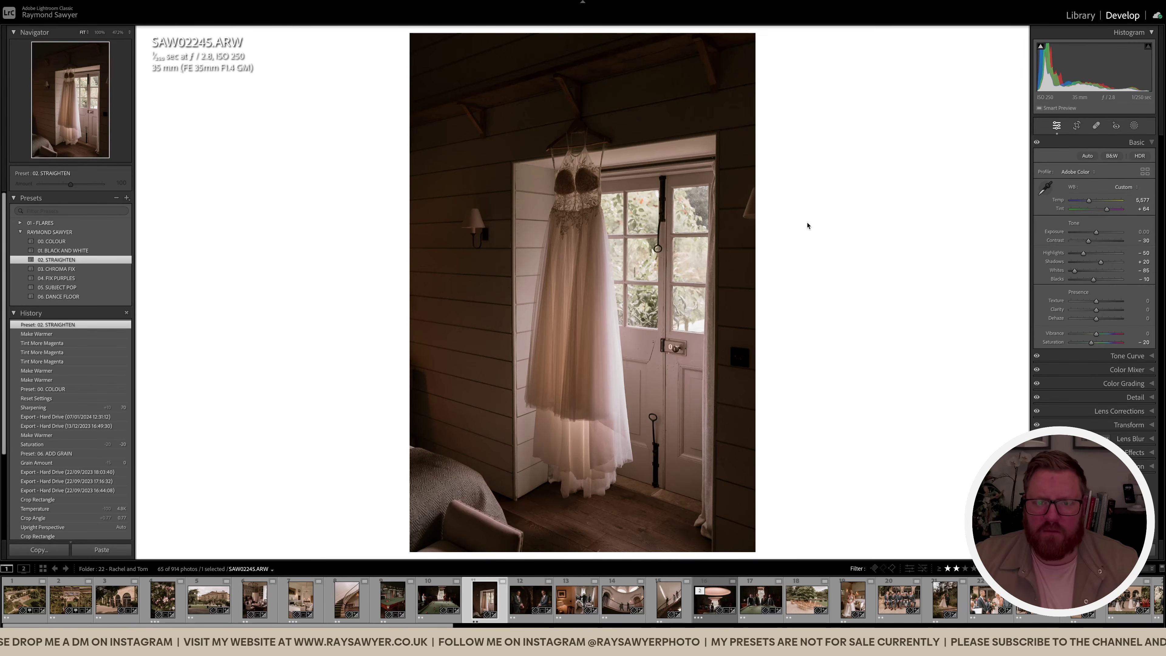
key(r)
drag(411, 252, 421, 256)
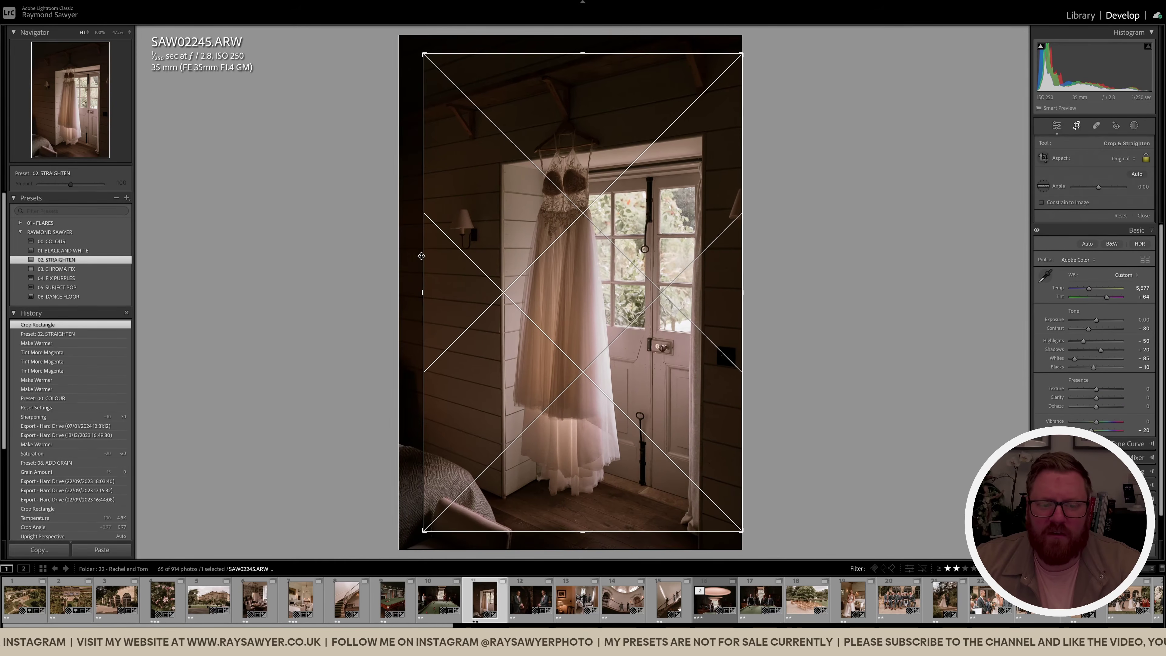
drag(828, 322, 822, 311)
drag(730, 333, 730, 317)
key(Return)
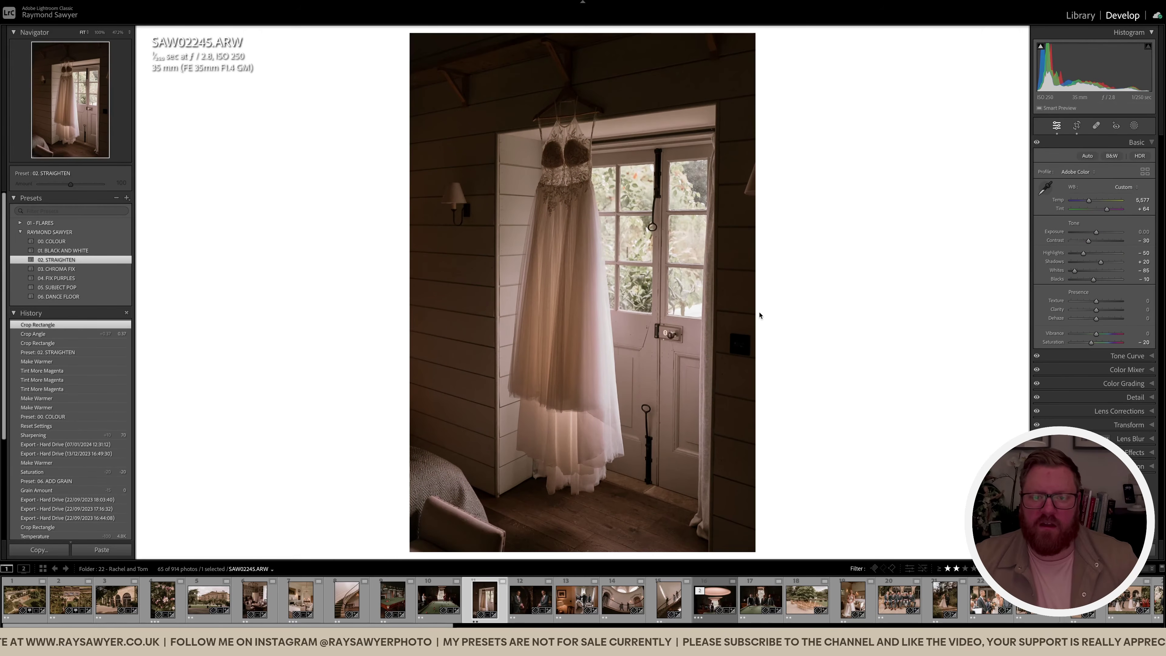
Zoom out slightly and change the background surrounding the dress photo from white to dark grey
drag(603, 301, 595, 297)
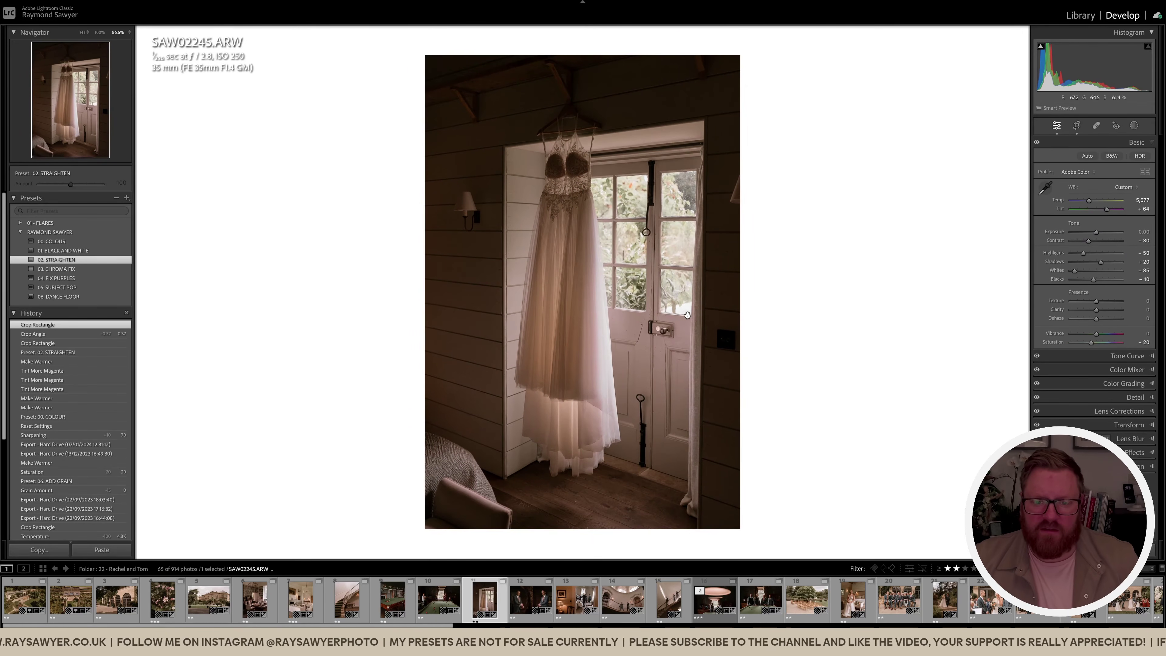
right_click(789, 293)
click(812, 349)
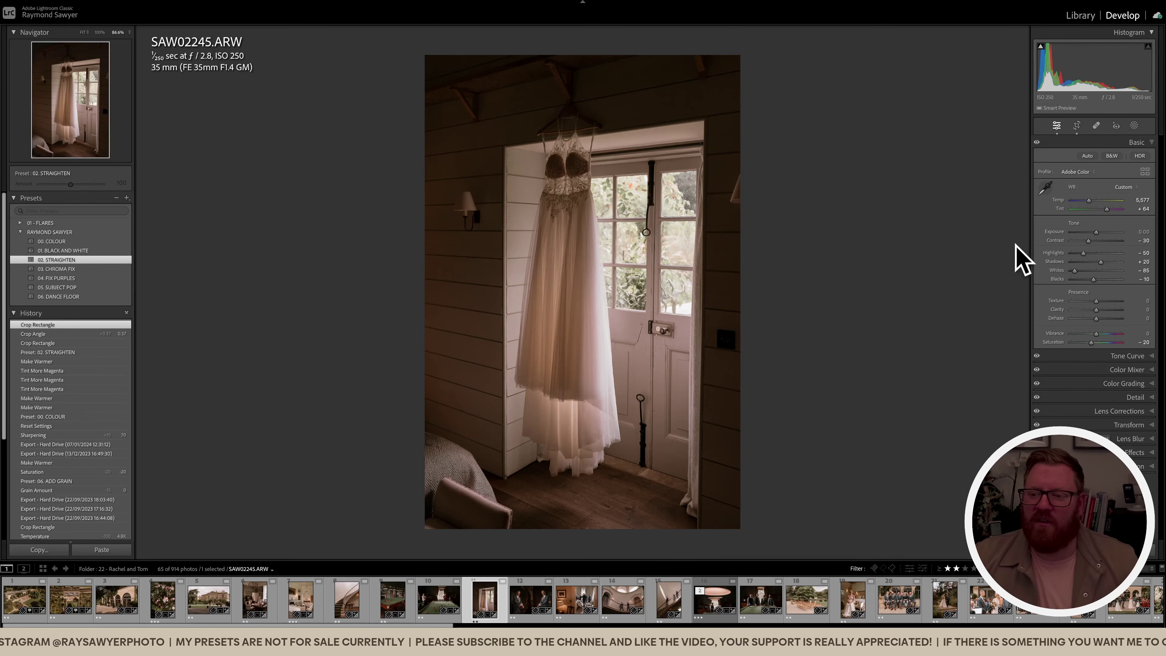
Try brightening the dress photo with an exposure of +1.45, and undo the change
drag(1097, 235, 1103, 235)
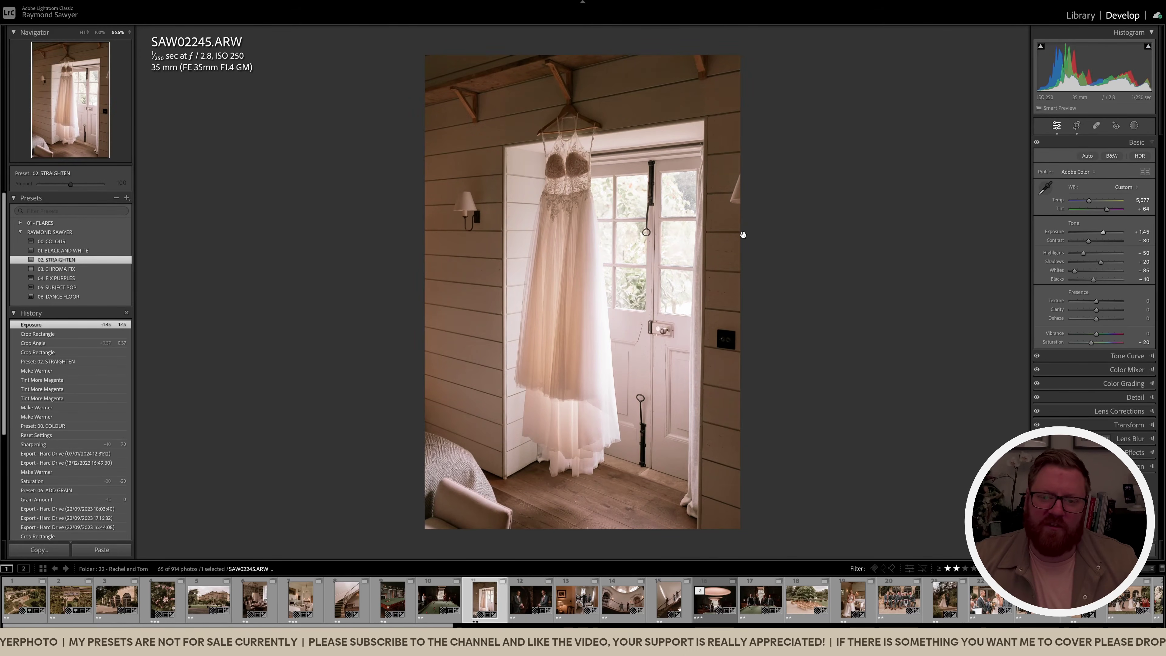
key(ctrl+z)
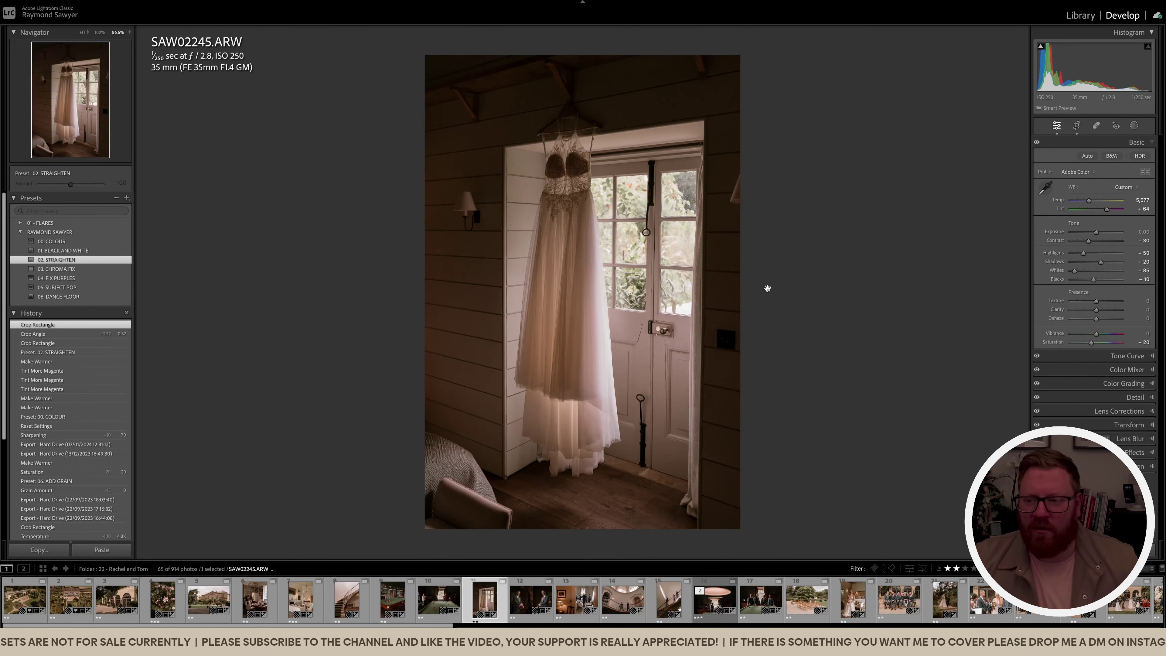
Compare the hanging dress photo with its unedited version, and lower its temperature to 5,377
key(backslash)
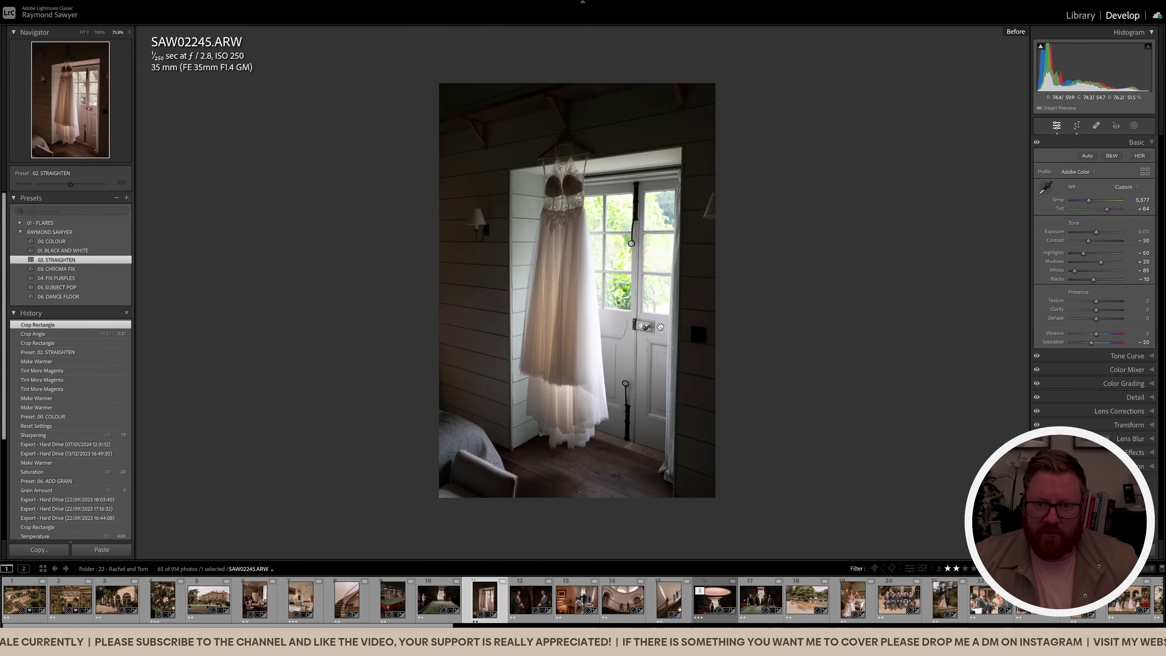
key(backslash)
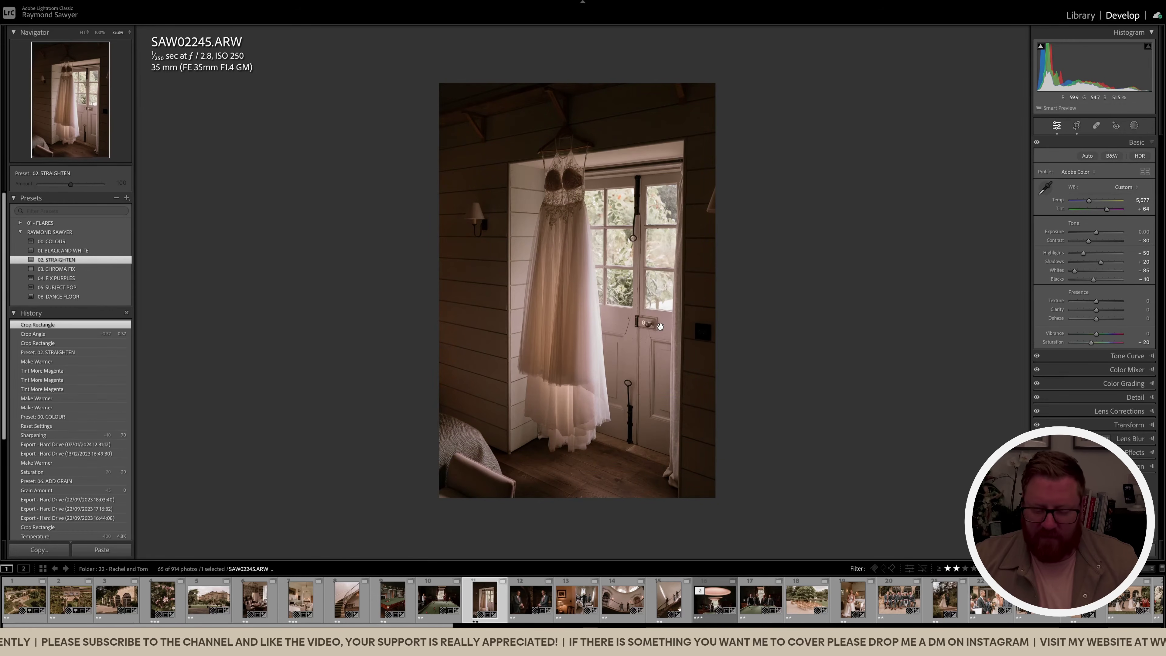
key(minus)
key(minus)
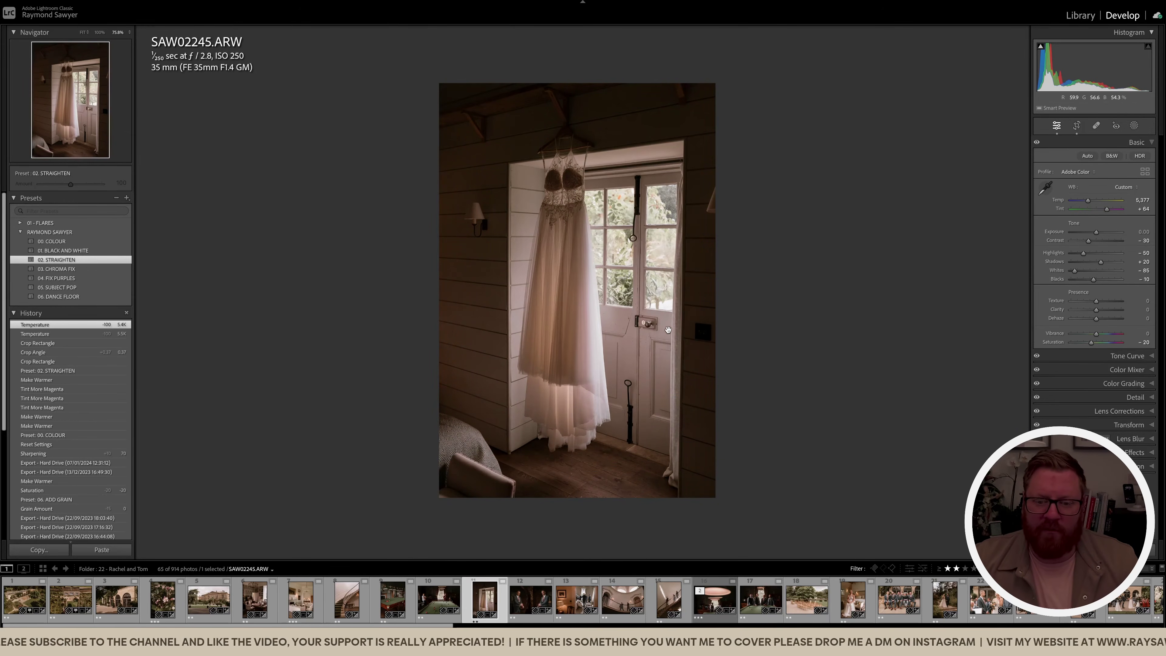
click(668, 330)
click(709, 327)
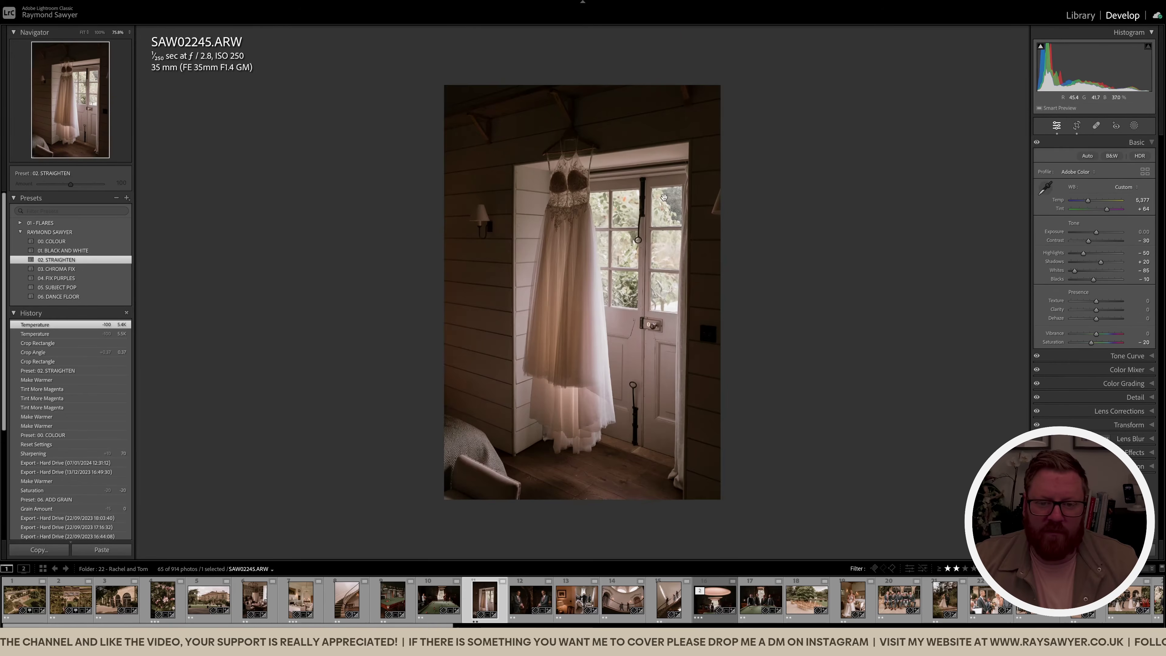
Set the background colour surrounding the dress photo to white
click(279, 371)
click(52, 455)
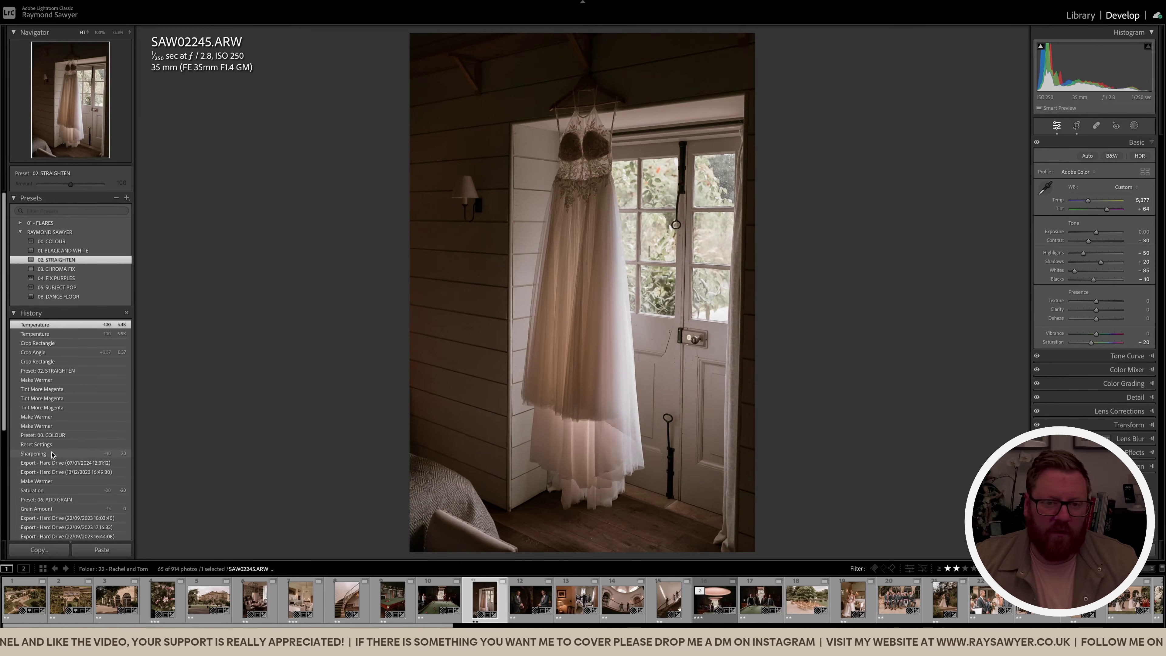
right_click(806, 260)
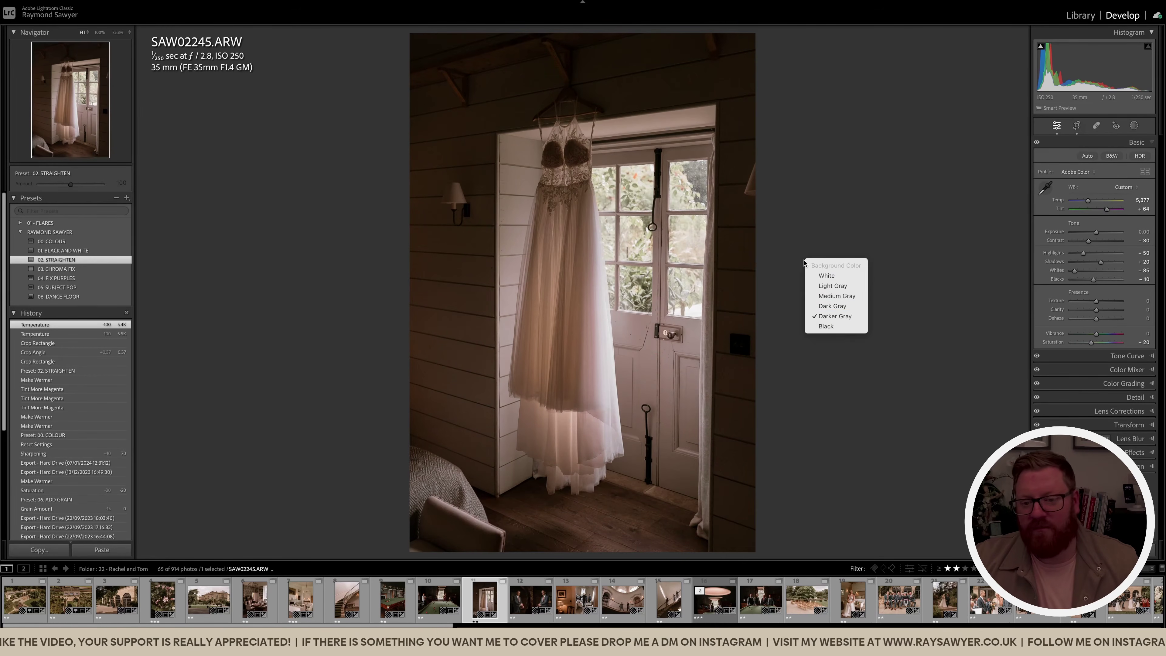
click(831, 276)
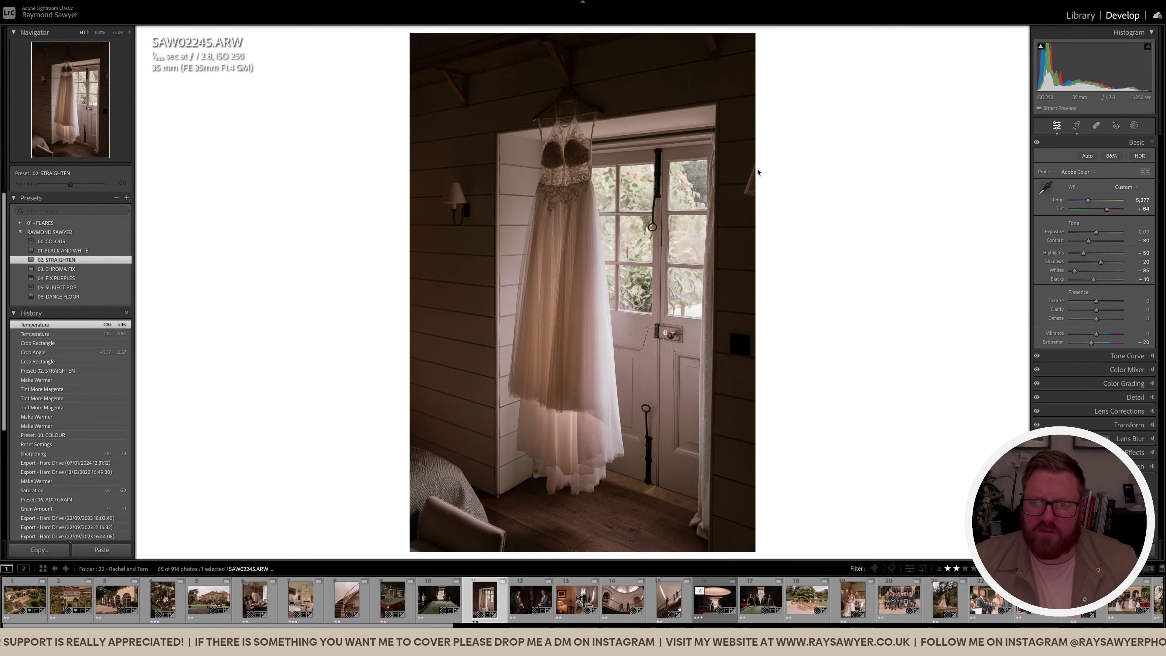
Heal away the cut-off wall lamp and the dark wall socket along the right edge of the dress photo
key(q)
click(751, 179)
key(q)
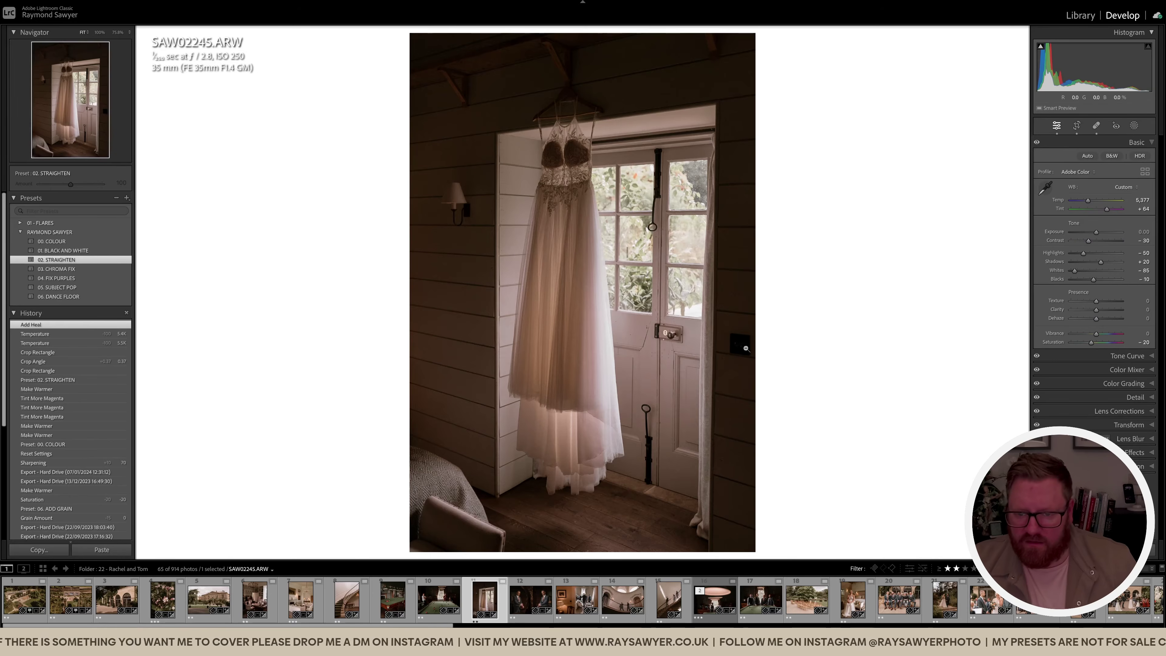
click(746, 348)
key(q)
mouse_move(652, 294)
mouse_down()
mouse_move(702, 333)
mouse_move(696, 304)
mouse_move(679, 341)
mouse_move(687, 315)
mouse_up()
key(q)
click(629, 285)
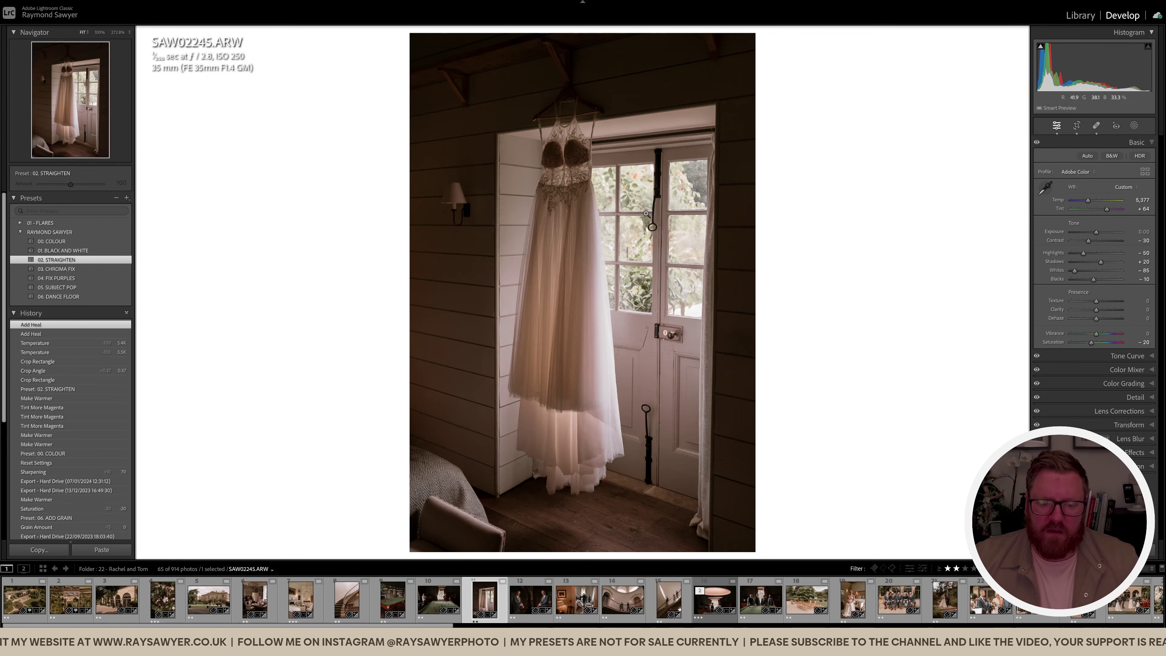
Go to the lamp and groomsmen photo, SAW02332.ARW, and apply the 02. STRAIGHTEN preset
key(Right)
key(Right)
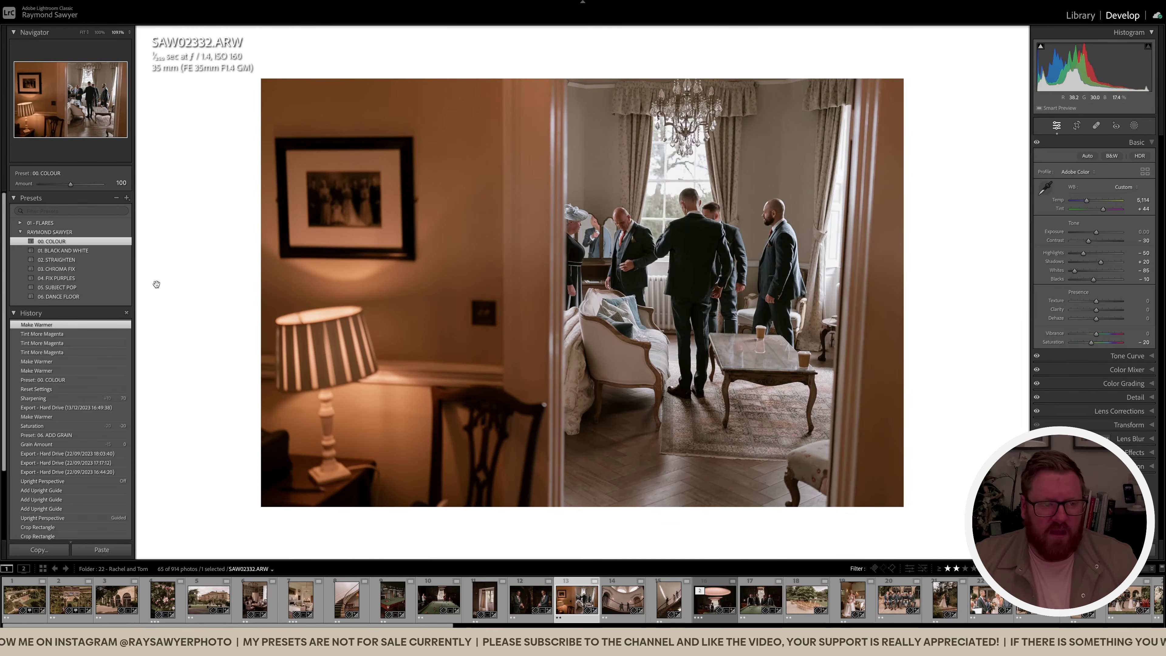
click(69, 260)
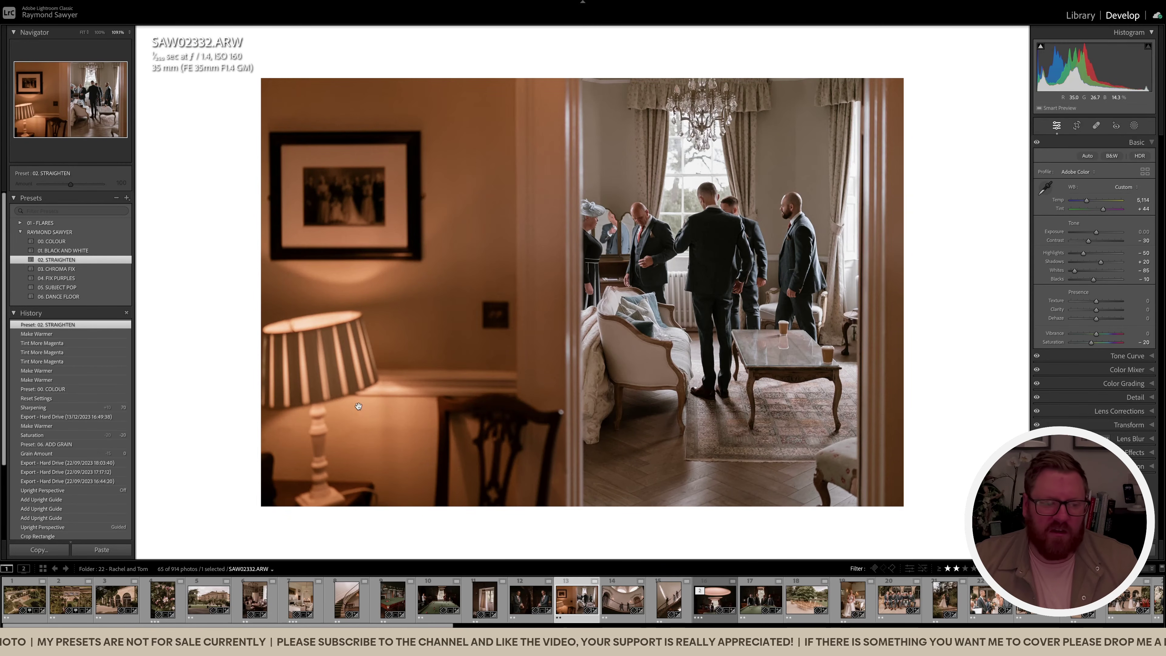
Compare the straightened photo with its earlier Sharpening history state, and return to the Preset: 02. STRAIGHTEN state
click(210, 438)
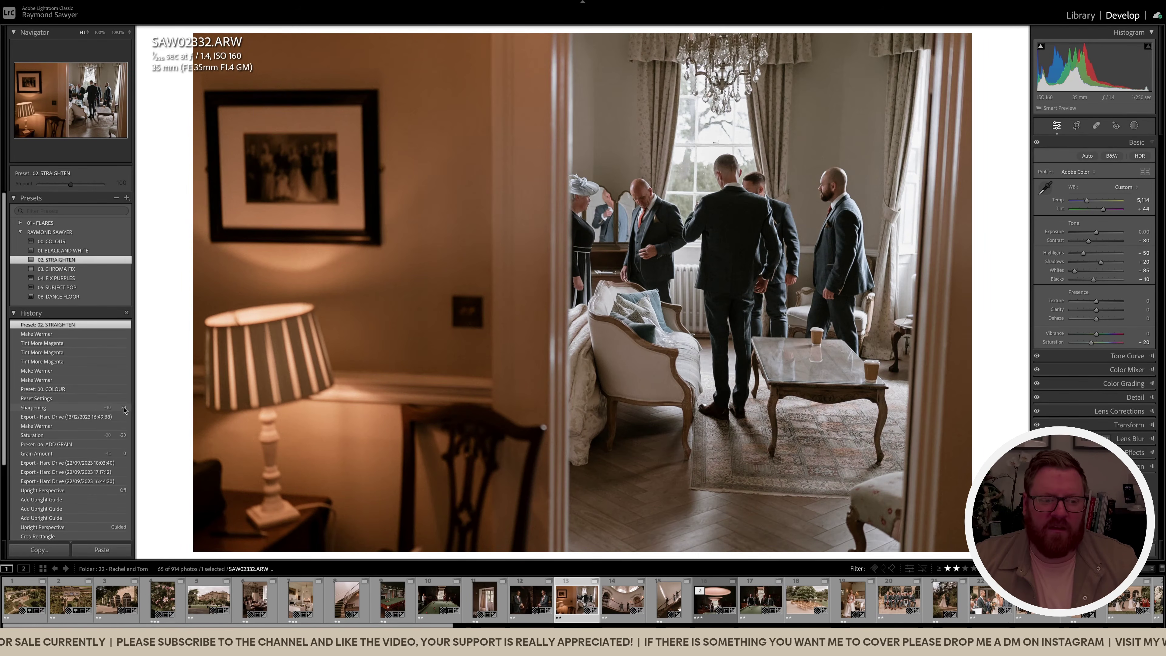
click(124, 409)
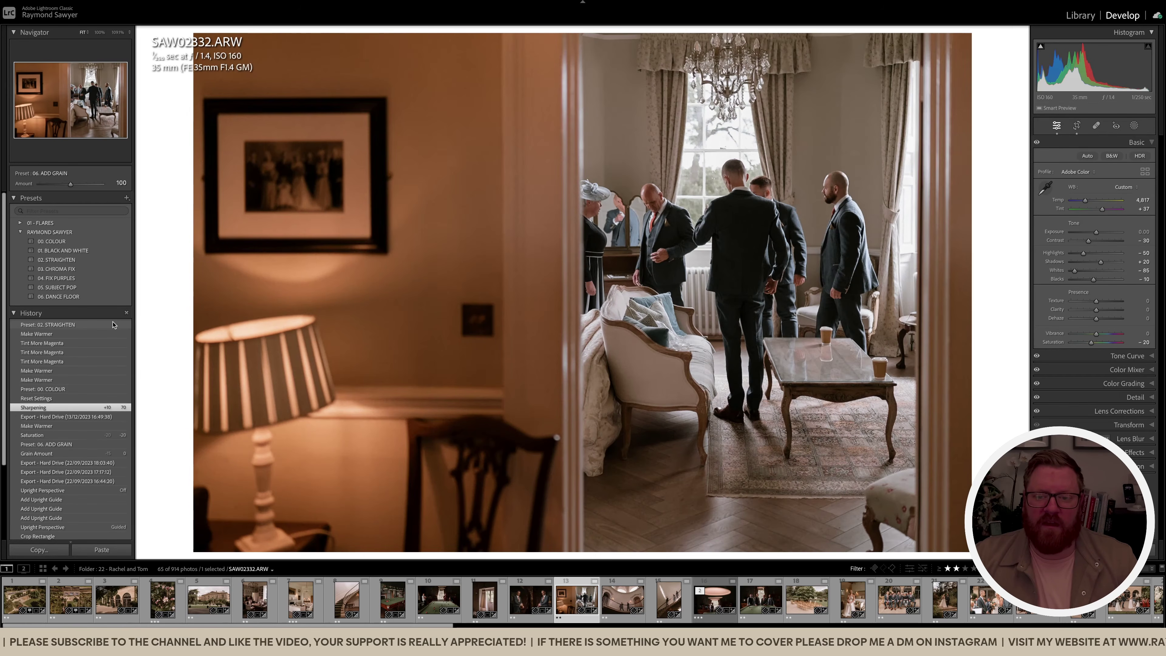
click(114, 324)
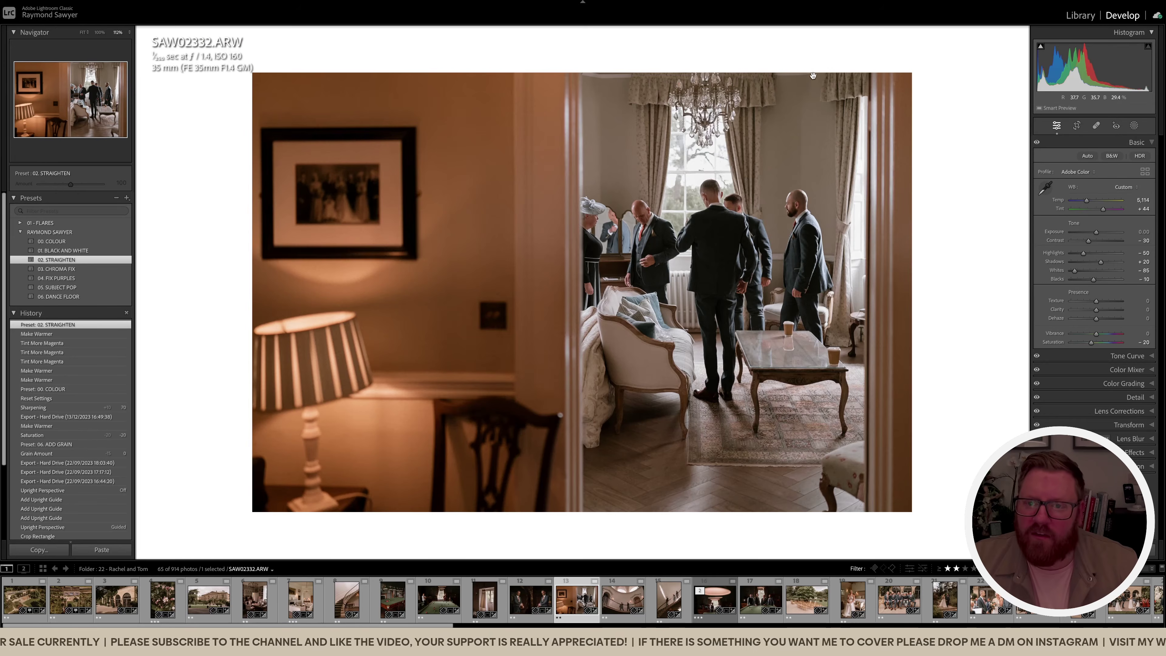
Crop SAW02332.ARW slightly tighter at its original aspect ratio, trimming the dark door edge on the right and repositioning the frame
key(r)
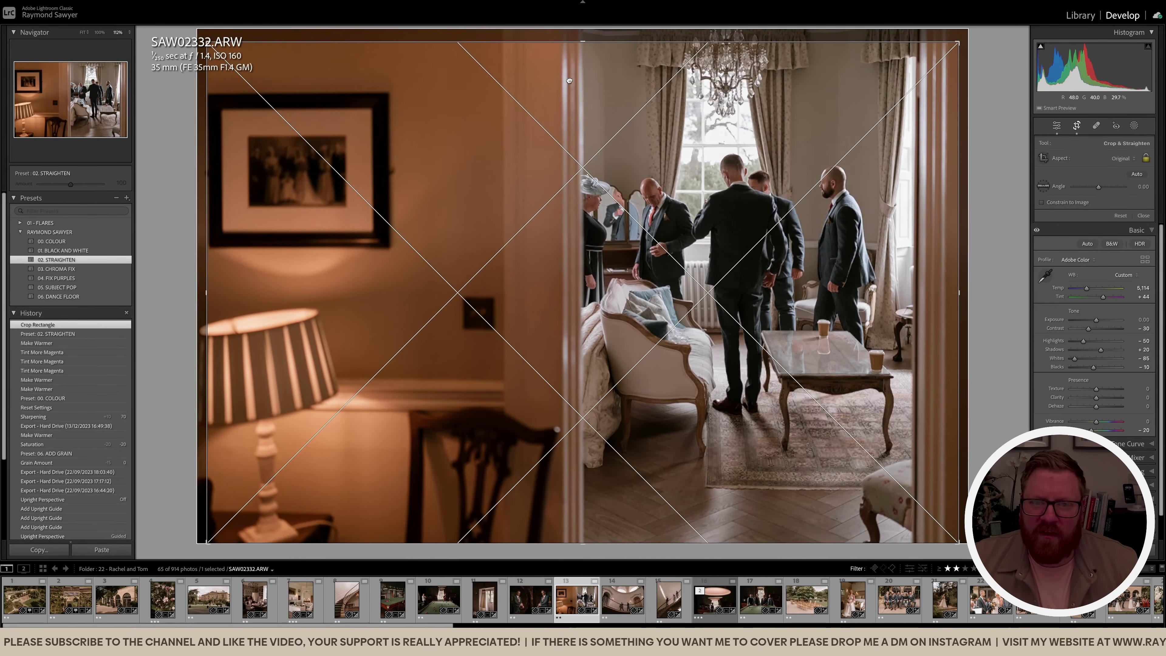
drag(589, 41, 593, 81)
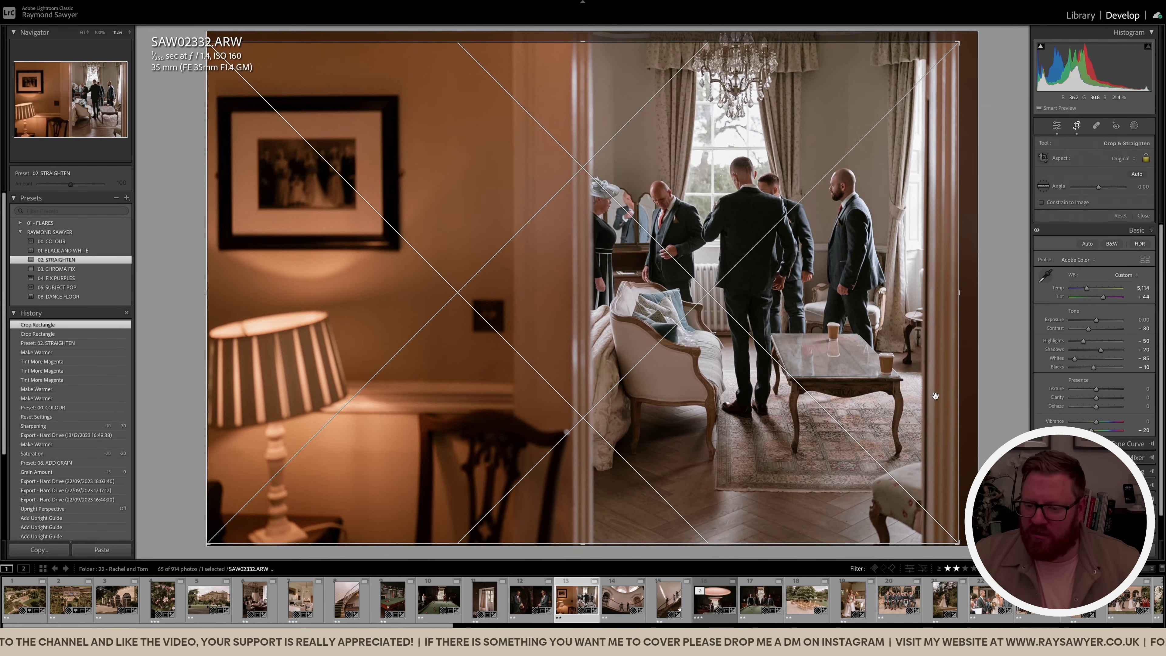
key(Return)
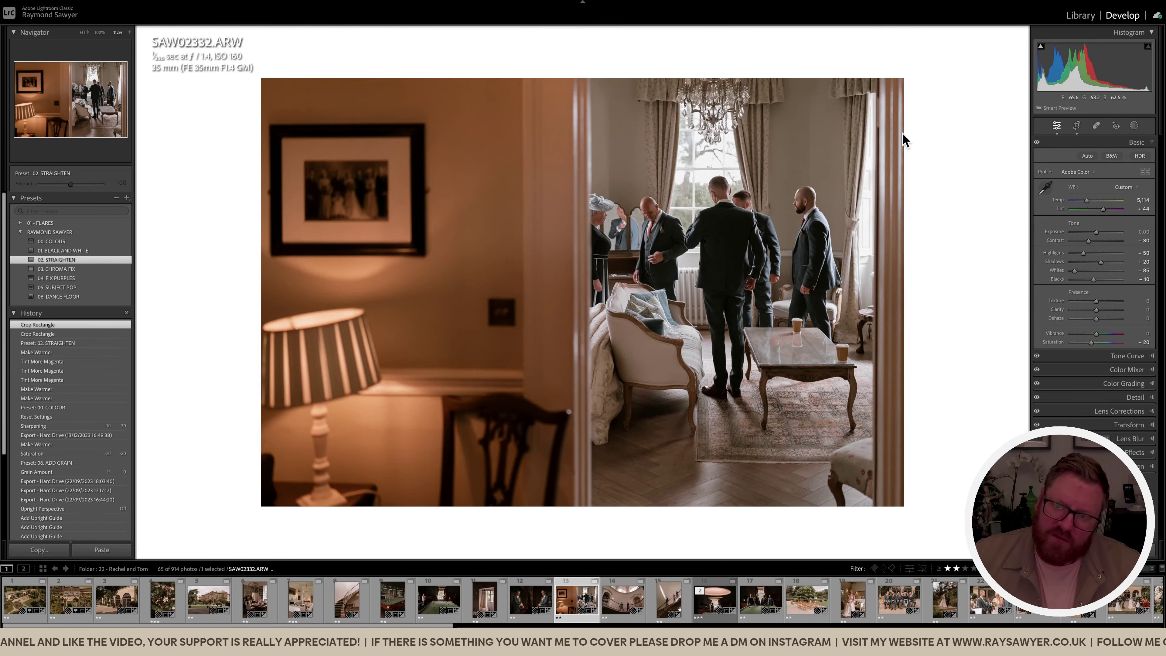
key(r)
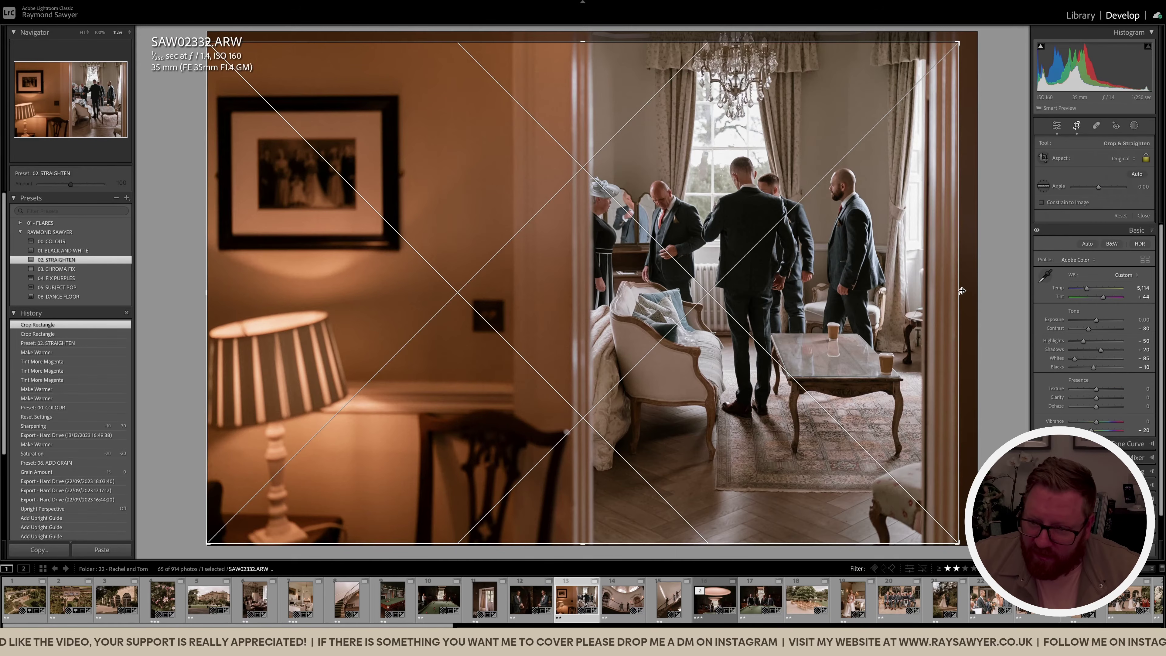
mouse_move(959, 291)
mouse_down()
mouse_move(938, 291)
mouse_move(957, 291)
mouse_up()
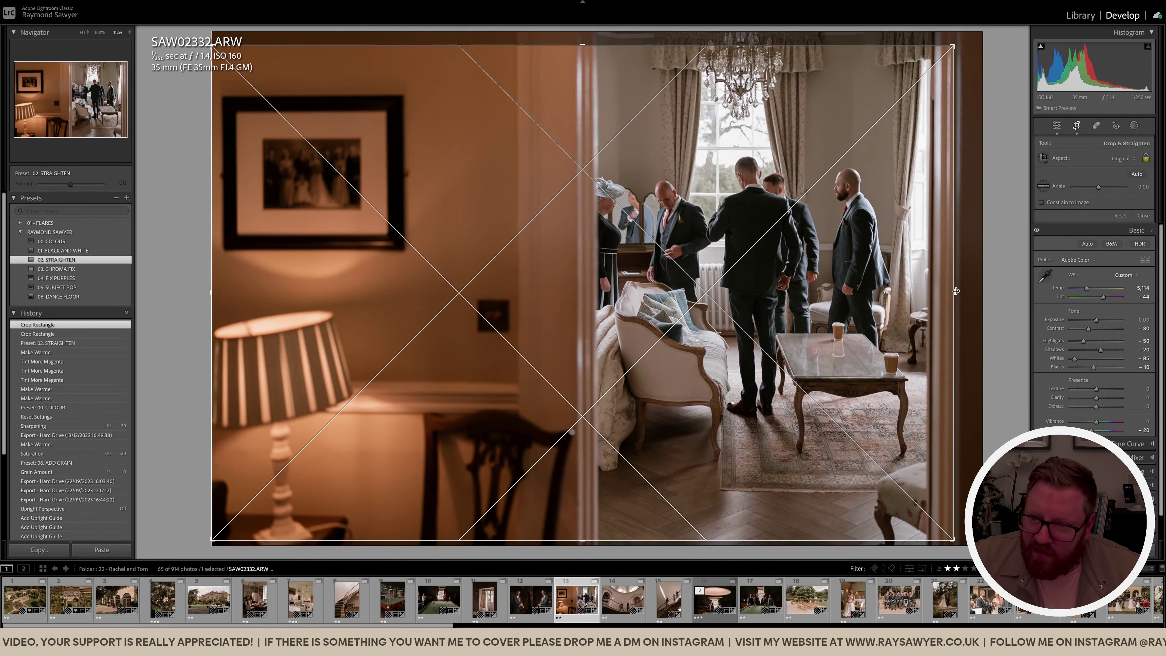
key(Return)
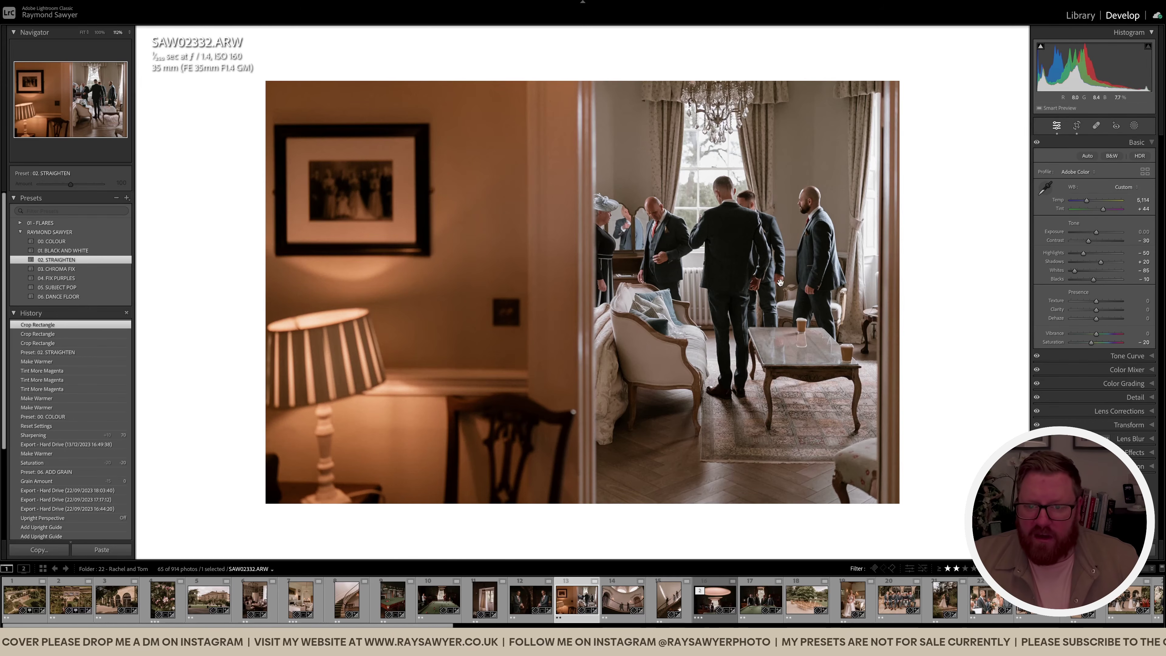
Darken and warm SAW02332.ARW with exposure −0.30, temperature 5,514 and tint +47
key(minus)
key(minus)
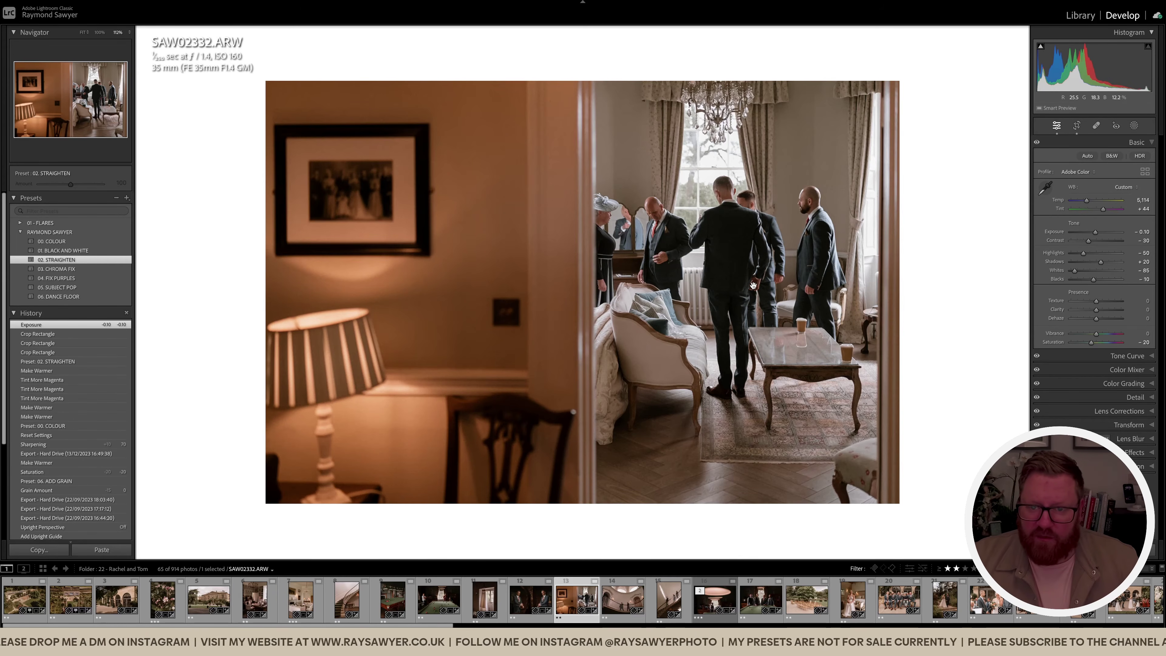
click(773, 249)
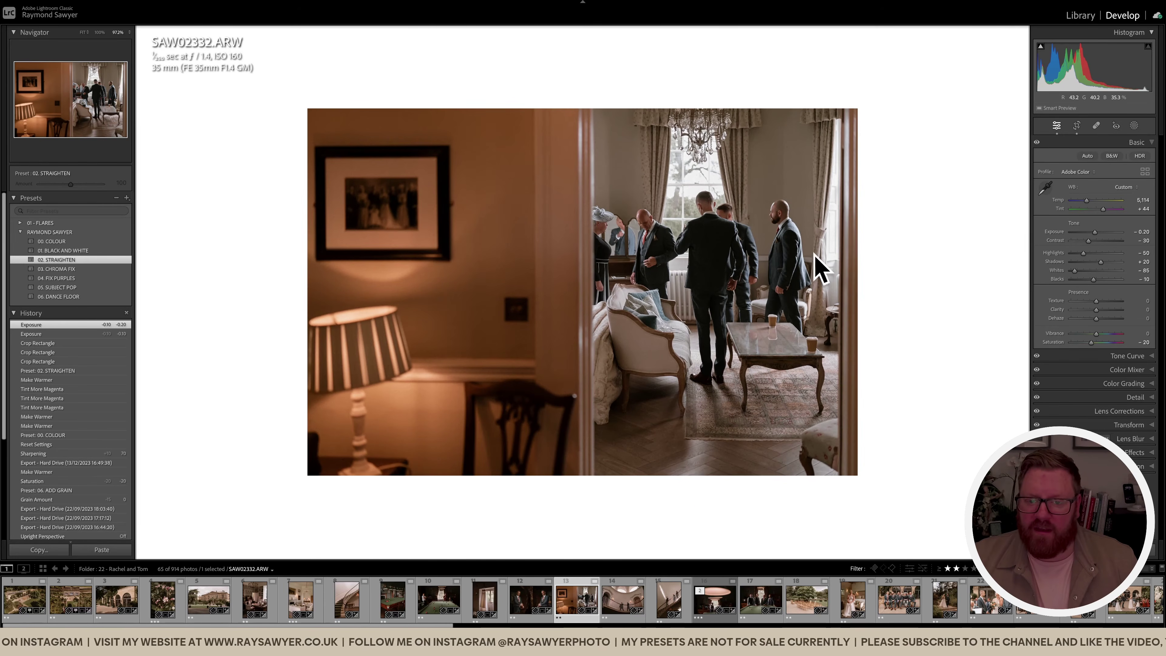
key(plus)
key(plus)
key(plus)
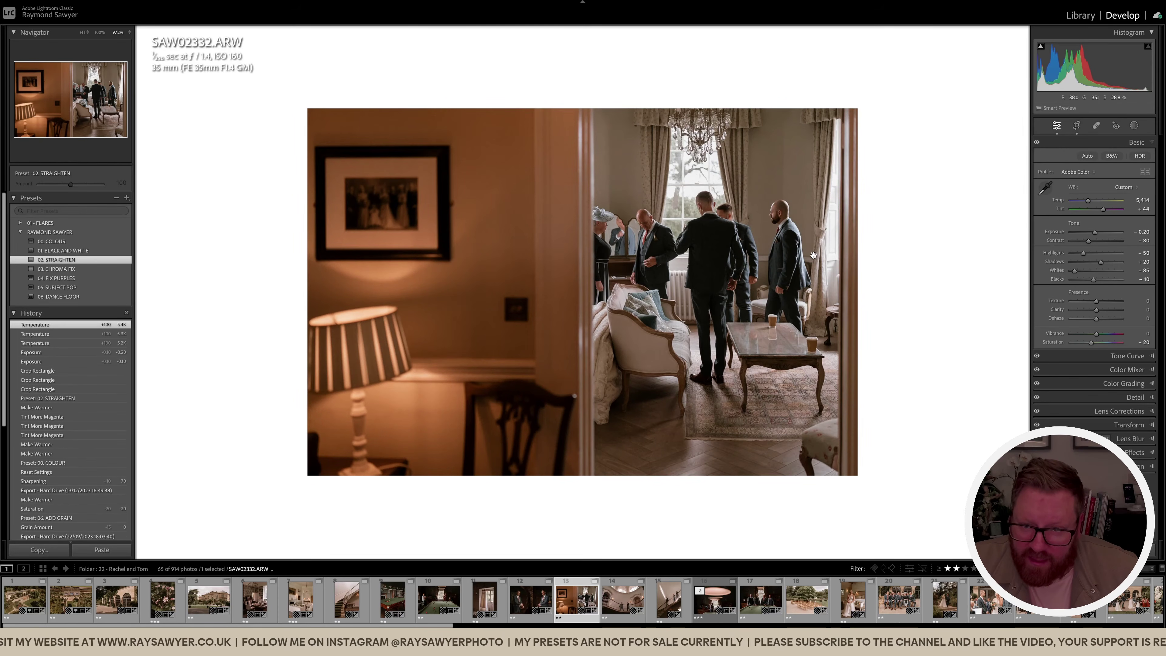
key(plus)
key(plus)
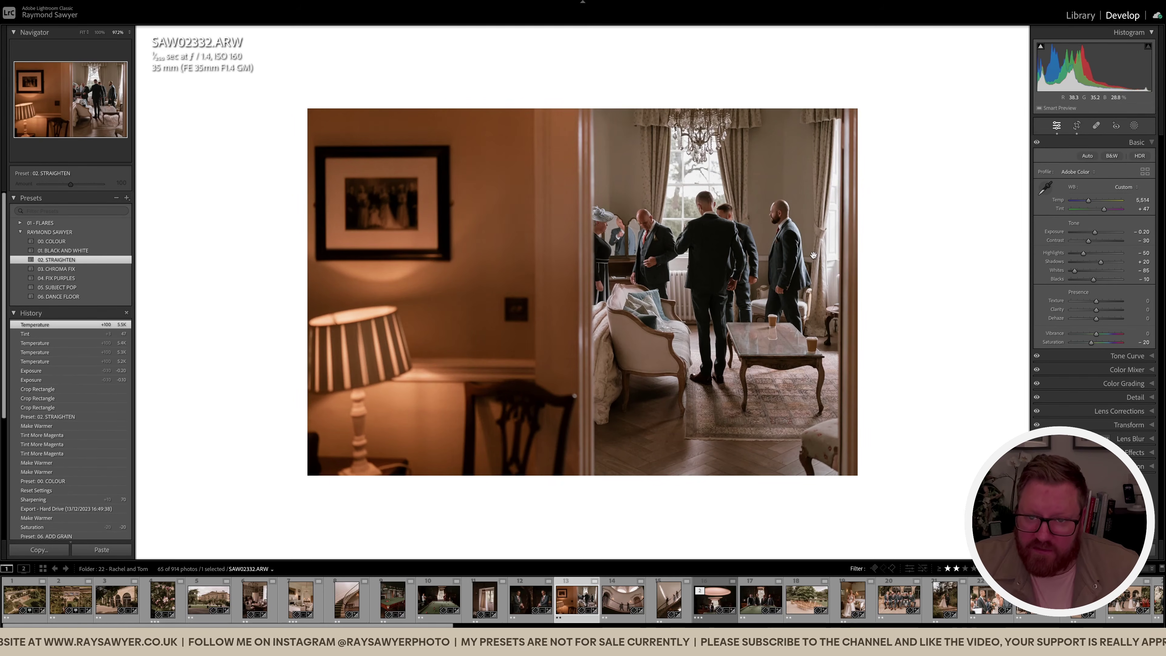
key(minus)
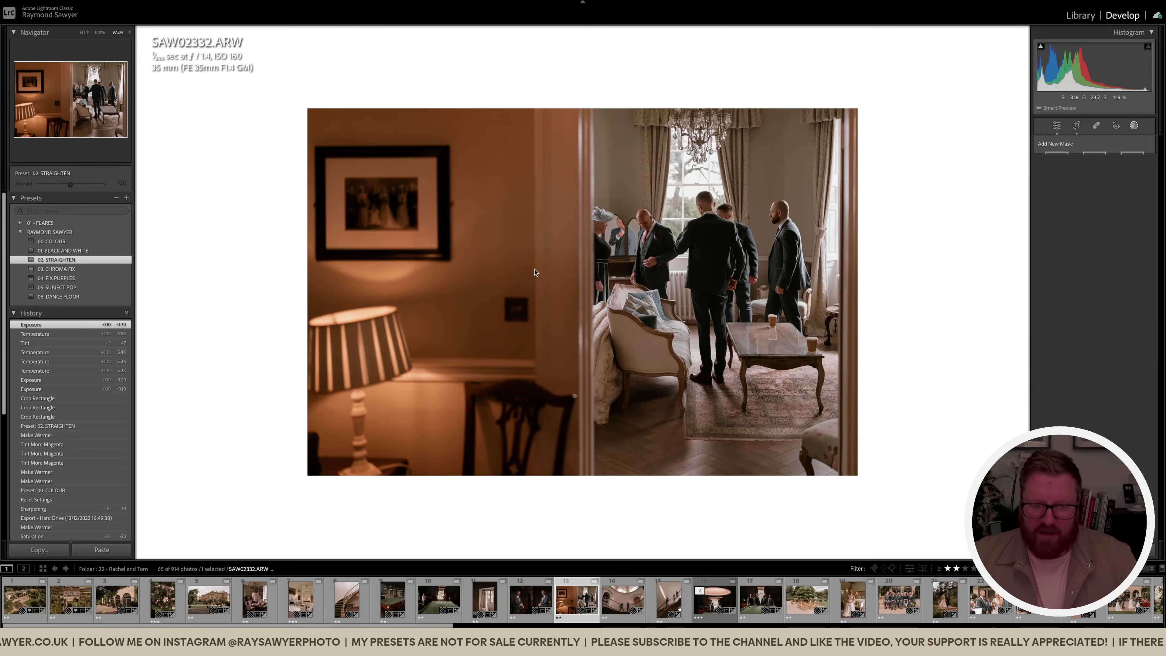
Mask the lamp-side wall with a linear gradient, reset the mask's adjustments, set its temperature to 14 and raise its tint slightly
key(m)
drag(496, 277, 649, 277)
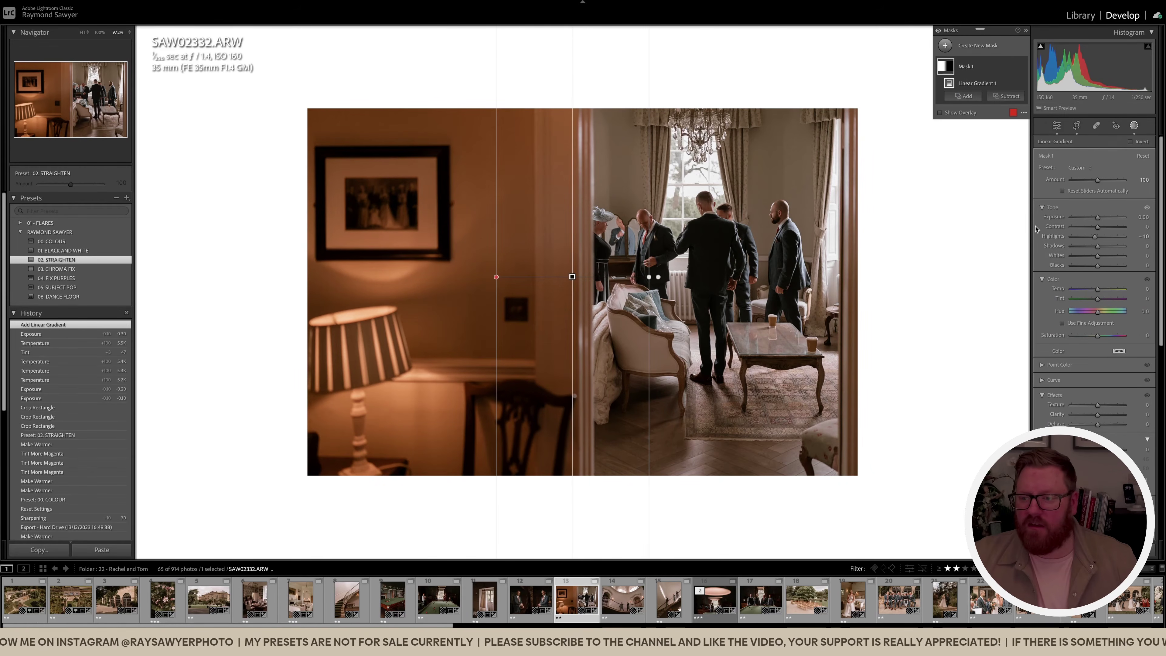
double_click(1095, 236)
alt+click(1048, 169)
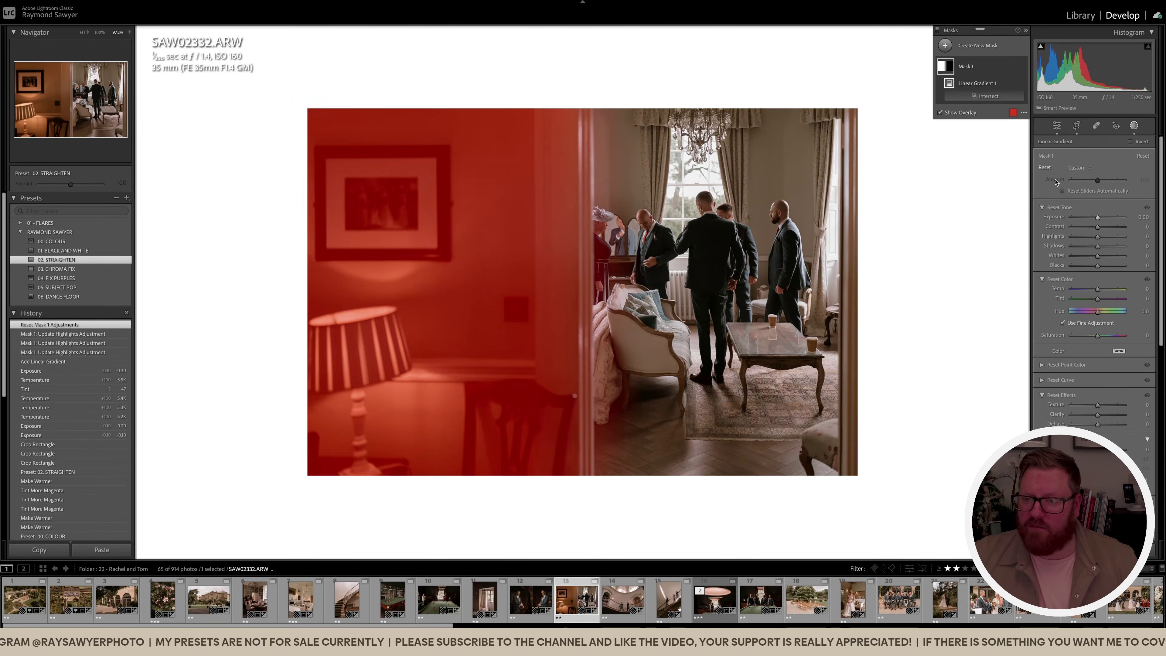
drag(1100, 290, 1099, 299)
Compare the masked photo with its unedited version, and close the mask settings
key(backslash)
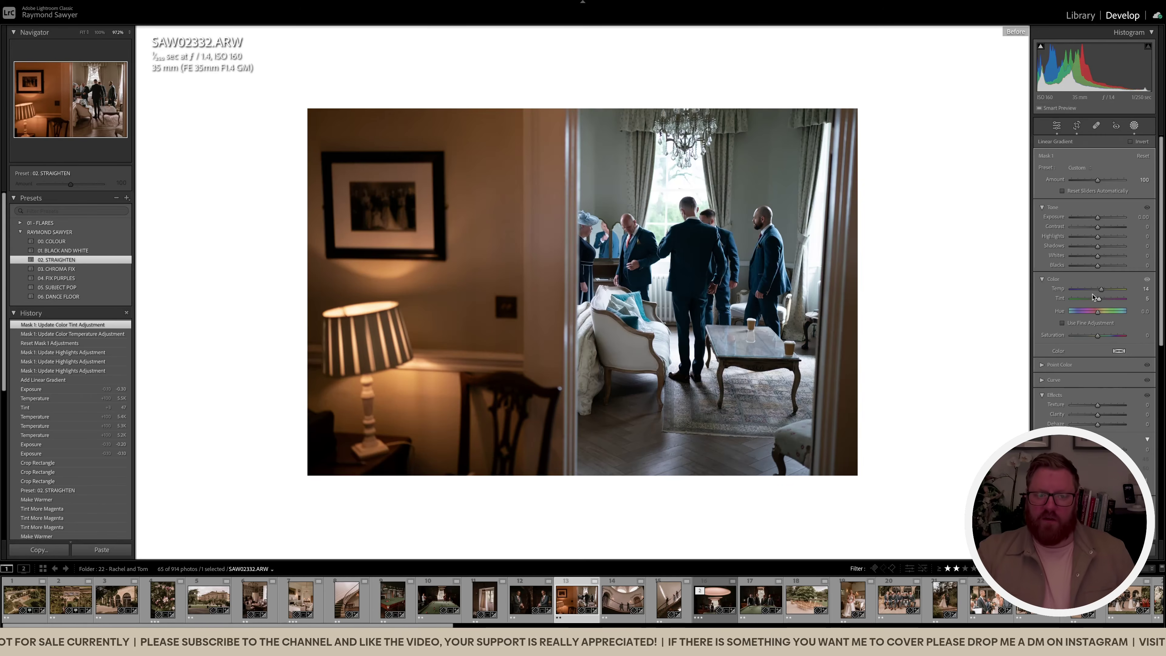
key(backslash)
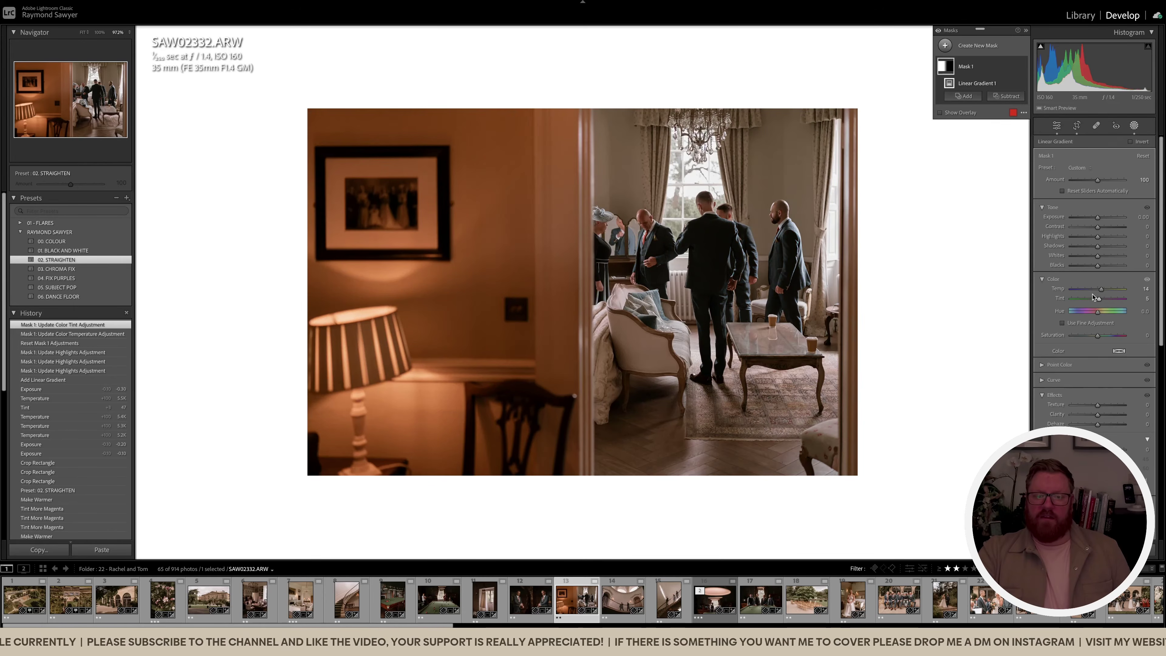
key(r)
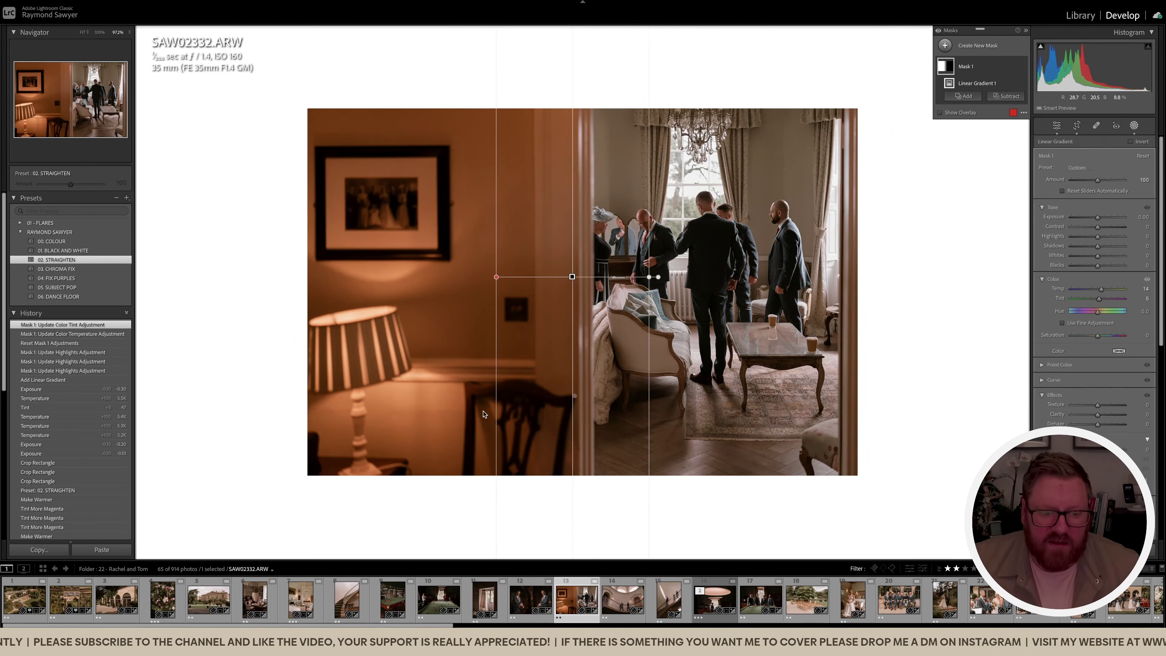
key(r)
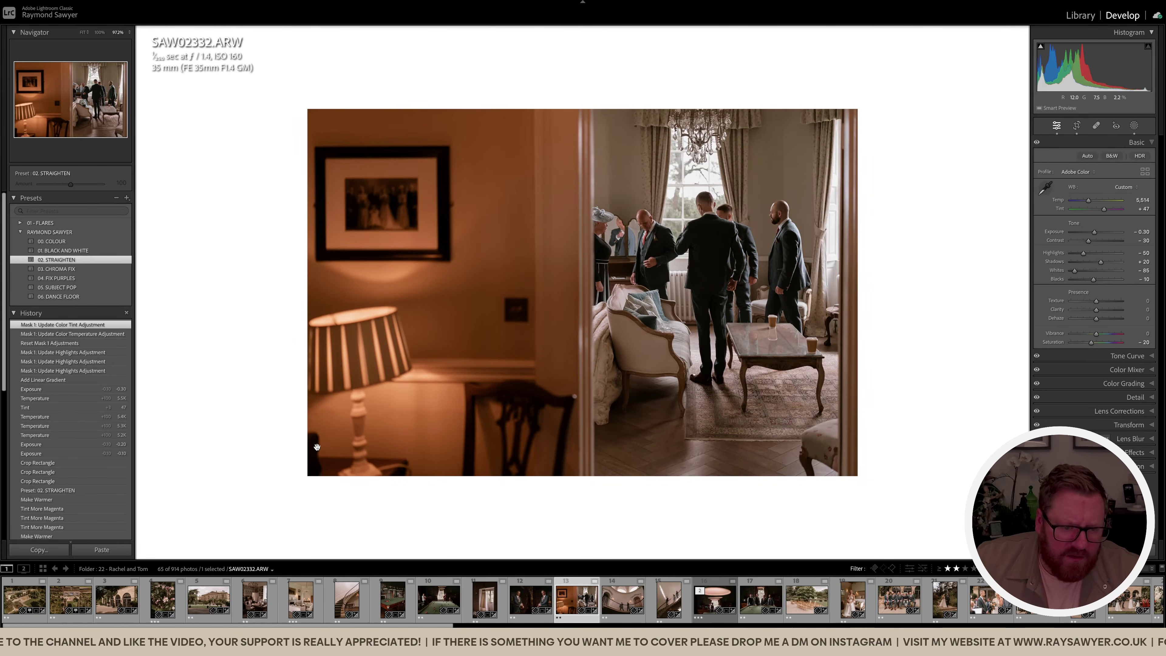
Remove the dark object beside the lamp at the lower-left edge of SAW02332.ARW with the Remove tool
click(315, 455)
click(285, 503)
key(q)
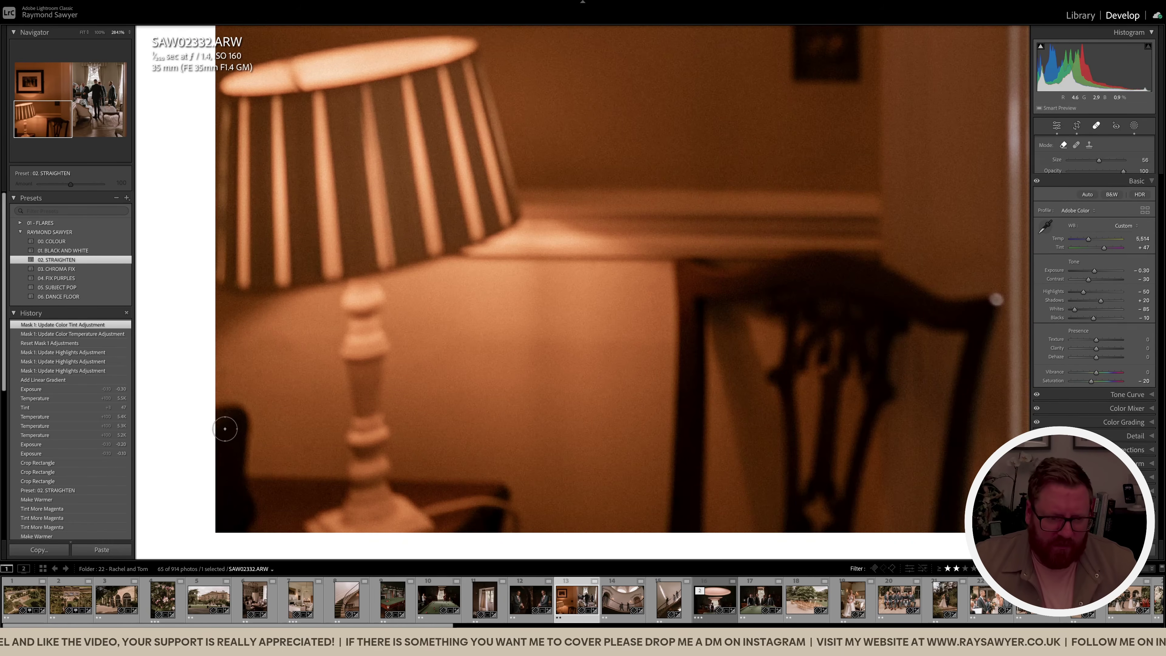
mouse_move(209, 405)
mouse_down()
mouse_move(240, 406)
mouse_move(267, 515)
mouse_move(223, 530)
mouse_up()
mouse_move(257, 448)
mouse_down()
mouse_move(239, 427)
mouse_move(247, 510)
mouse_move(225, 514)
mouse_move(226, 435)
mouse_up()
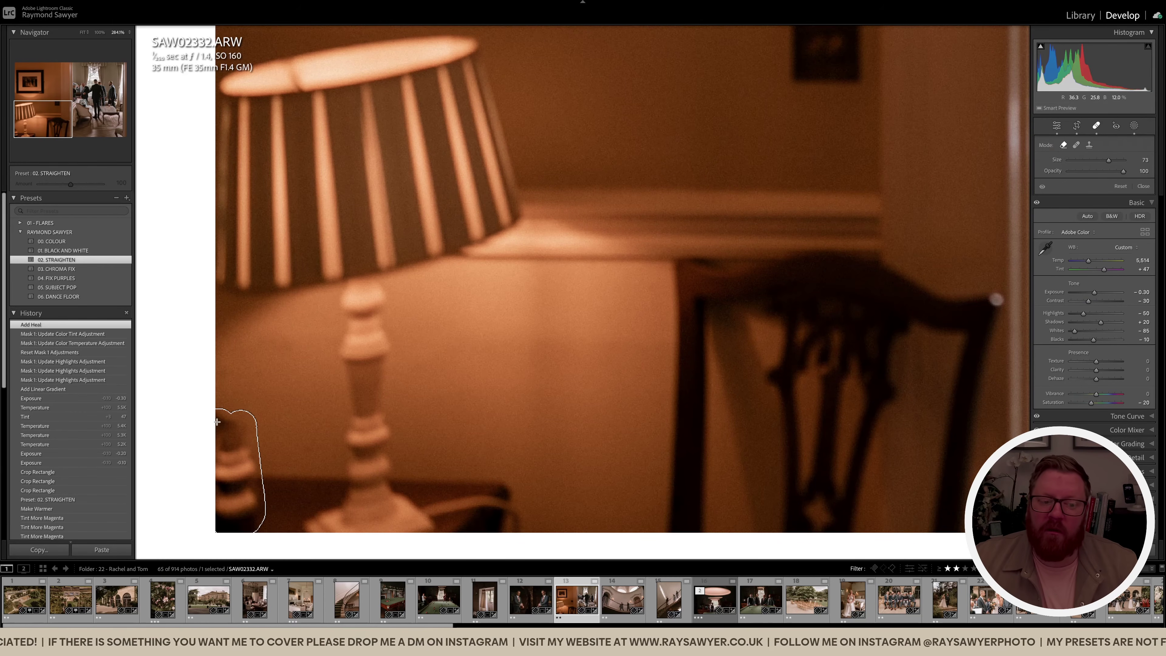
drag(213, 484, 222, 485)
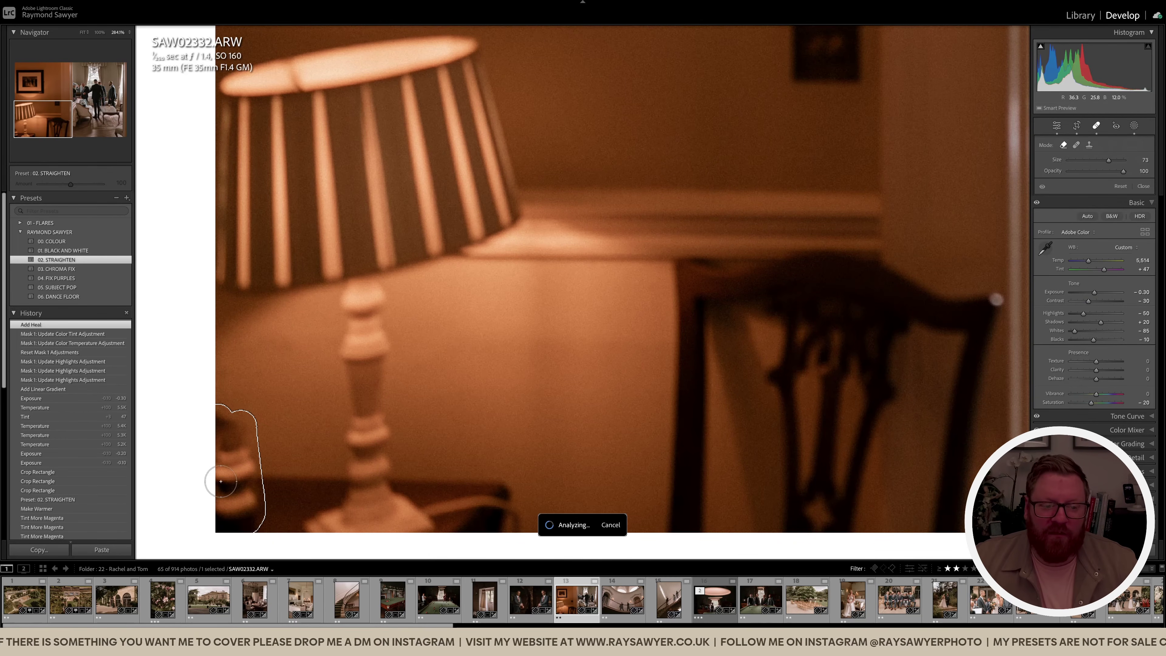
Clean up the leftover smudges on the wall beside the lamp base with smaller removal strokes
key(bracketleft)
key(bracketleft)
mouse_move(237, 424)
mouse_down()
mouse_move(184, 419)
mouse_move(221, 424)
mouse_move(230, 435)
mouse_move(199, 441)
mouse_move(208, 460)
mouse_up()
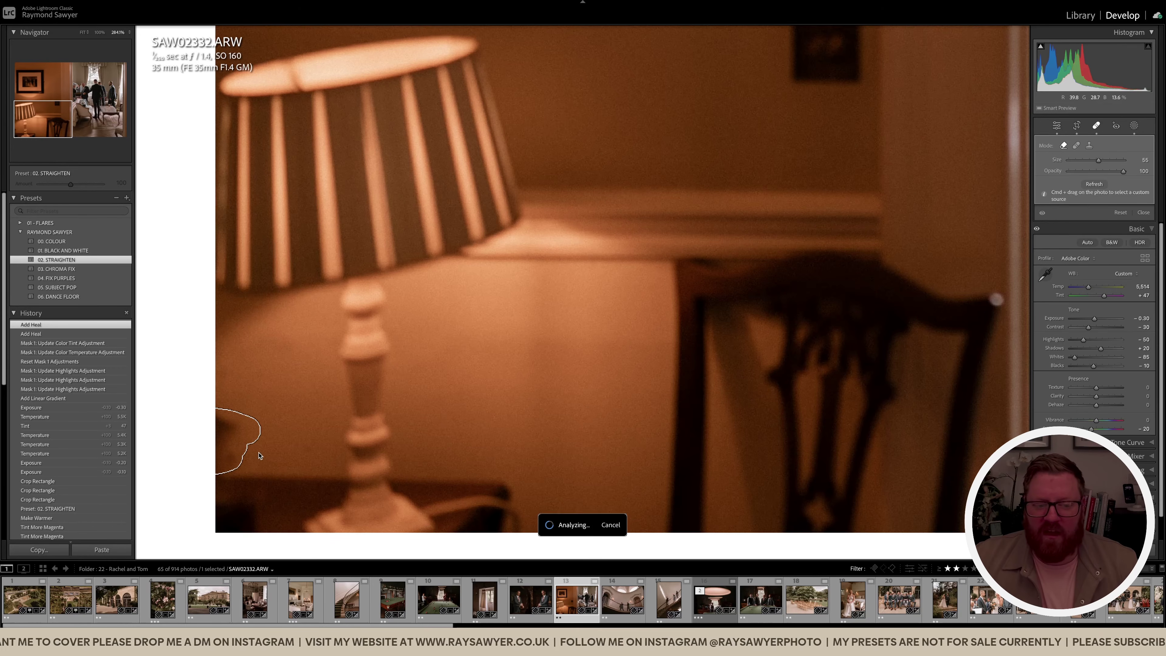
key(bracketleft)
click(231, 457)
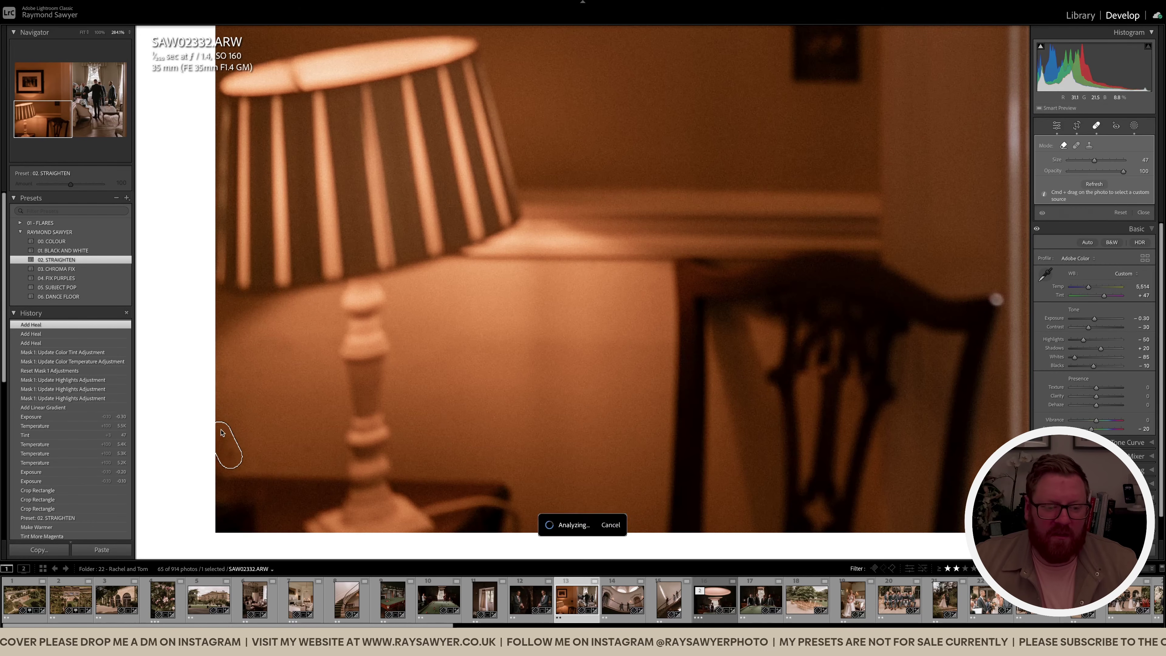
drag(281, 342, 262, 341)
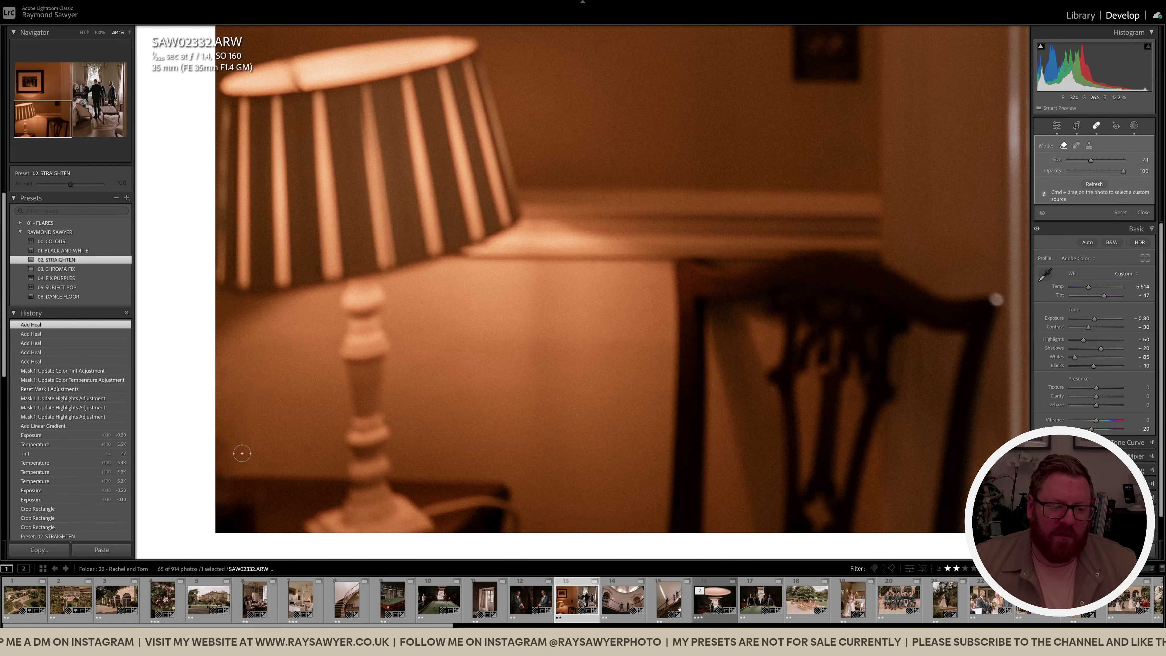
Retouch the table corner below the removed object along the photo's lower-left edge, and finish healing
key(bracketright)
key(bracketright)
mouse_move(252, 510)
mouse_down()
mouse_move(252, 540)
mouse_move(228, 505)
mouse_move(216, 547)
mouse_move(246, 509)
mouse_move(247, 530)
mouse_move(247, 501)
mouse_move(241, 526)
mouse_up()
key(bracketleft)
key(bracketleft)
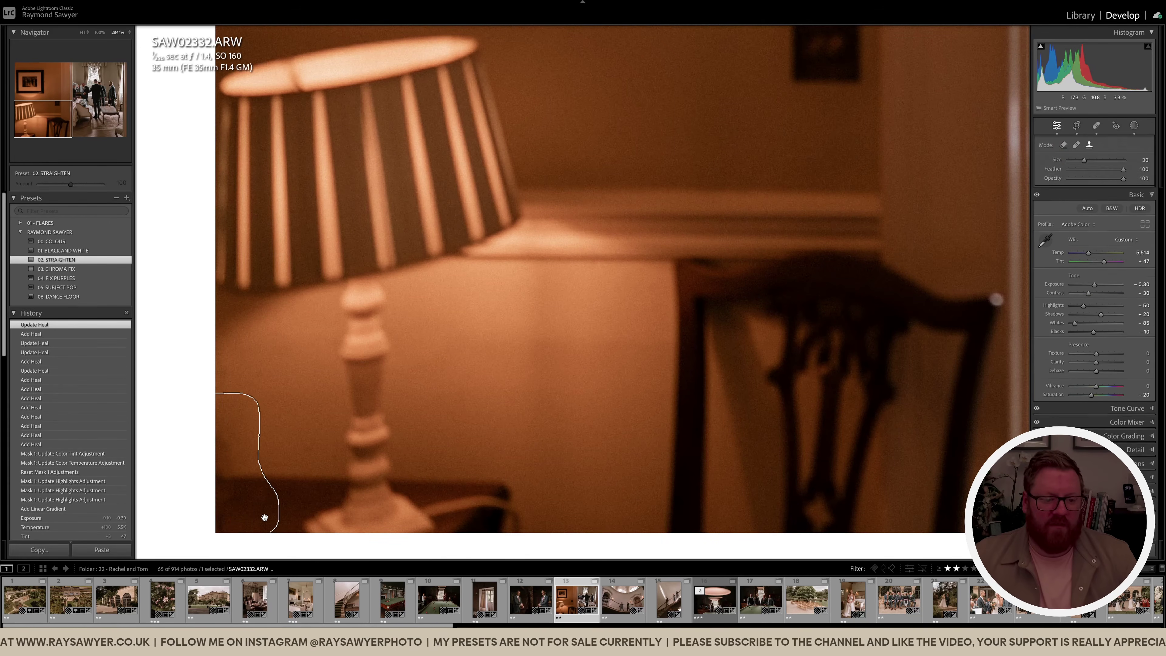
key(q)
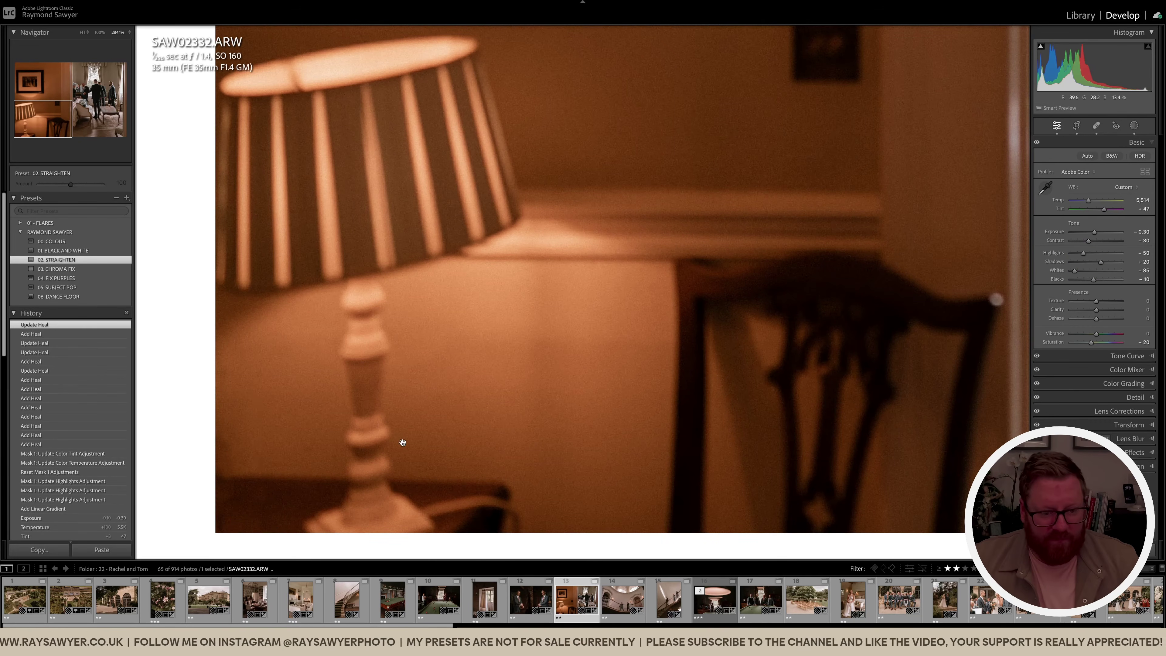
Compare the whole photo with its unedited version to check the healed lamp corner
click(394, 454)
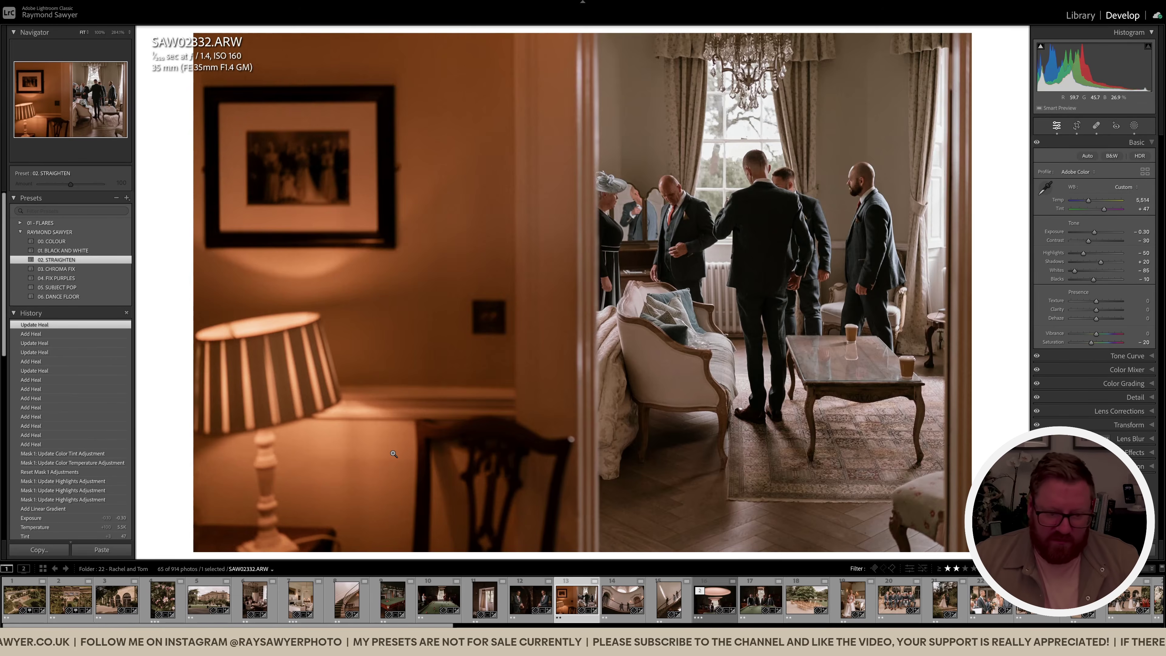
key(backslash)
key(backslash)
key(backslash)
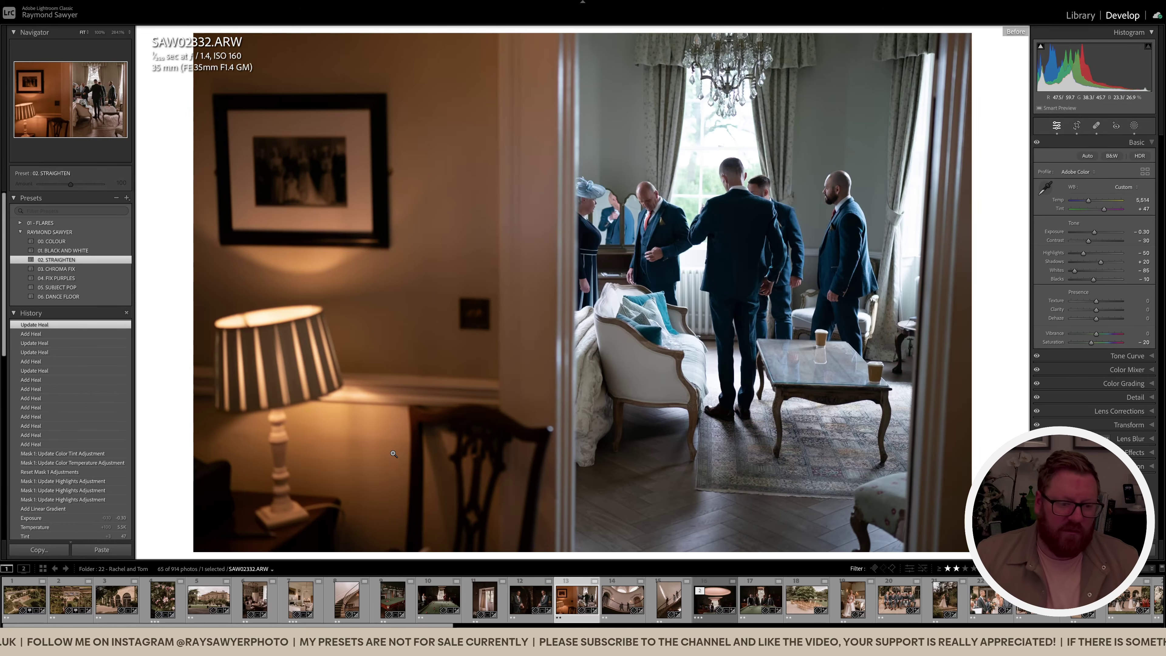
key(backslash)
Remove the dark light switch from the orange wall beside the doorway with the Remove tool
mouse_move(395, 453)
mouse_down()
mouse_move(517, 287)
mouse_move(522, 307)
mouse_up()
key(q)
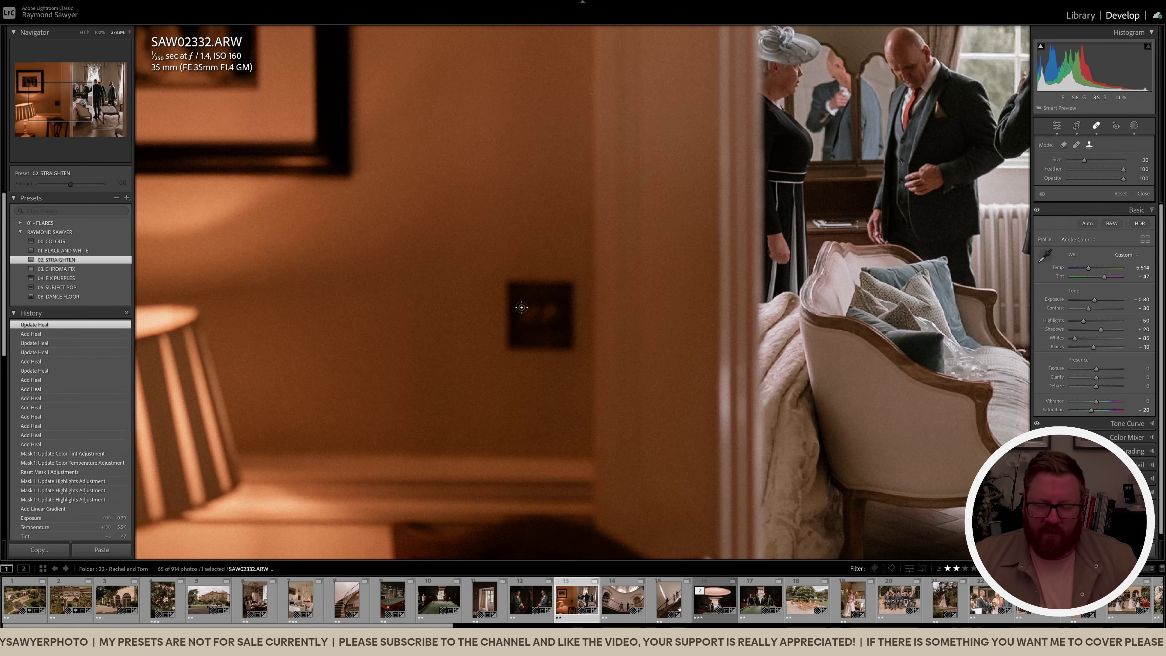
click(1063, 144)
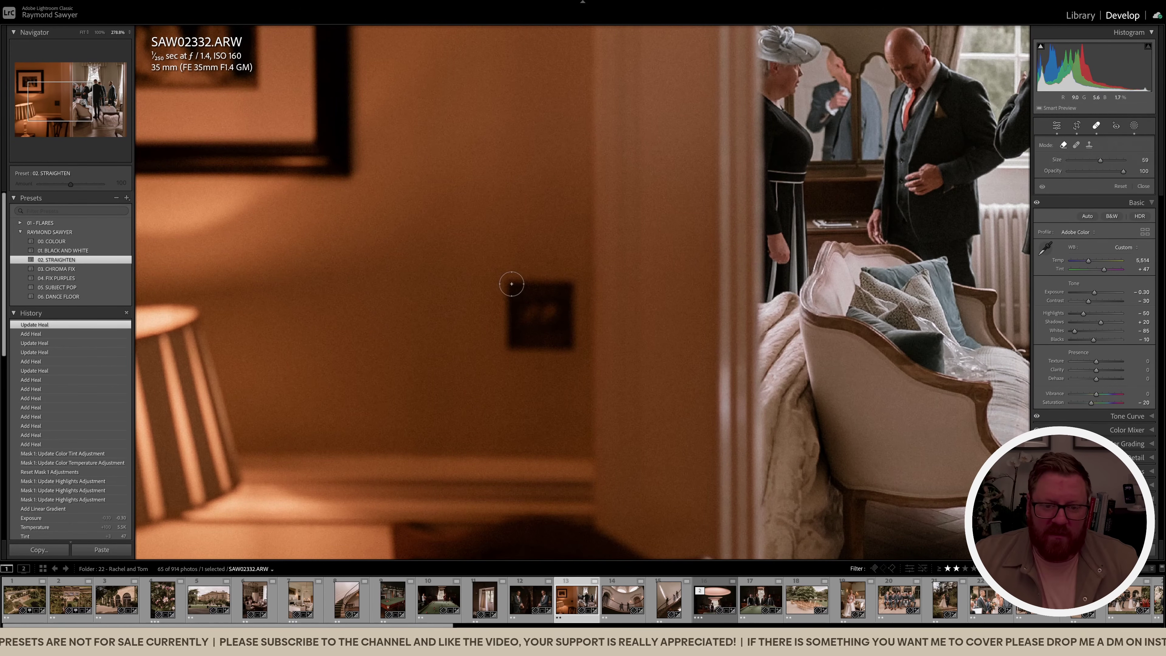
mouse_move(509, 308)
mouse_down()
mouse_move(509, 348)
mouse_move(569, 348)
mouse_move(576, 305)
mouse_move(551, 264)
mouse_move(521, 266)
mouse_up()
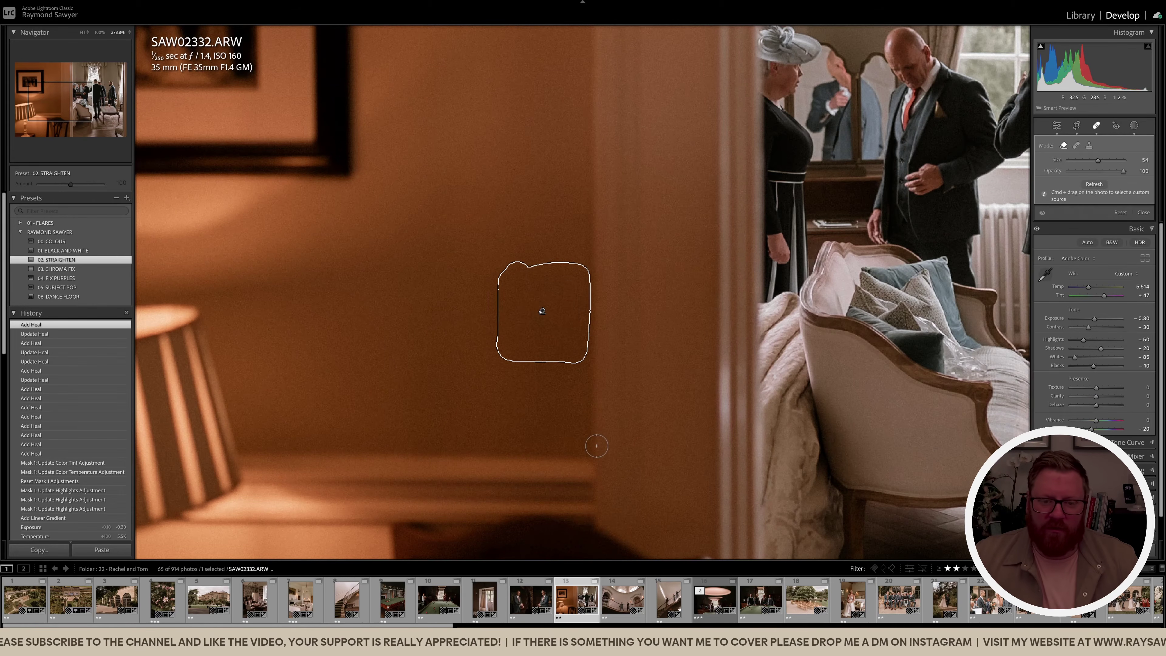
key(q)
click(649, 331)
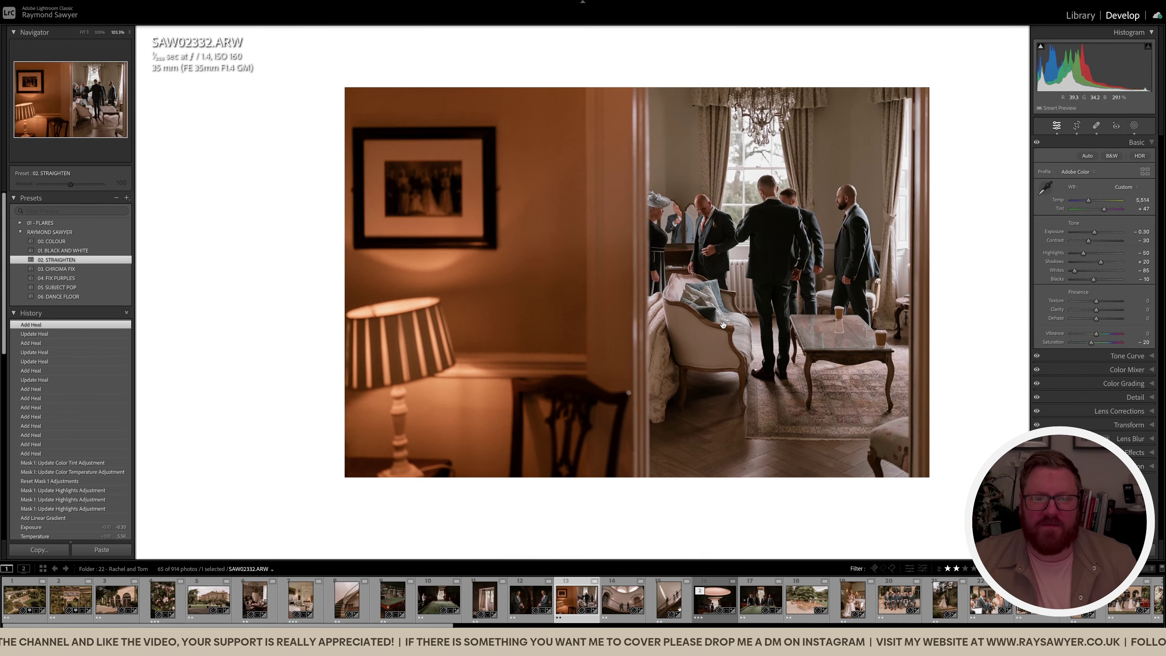
Remove both takeaway coffee cups and their reflection from the glass-topped table
drag(674, 325, 643, 325)
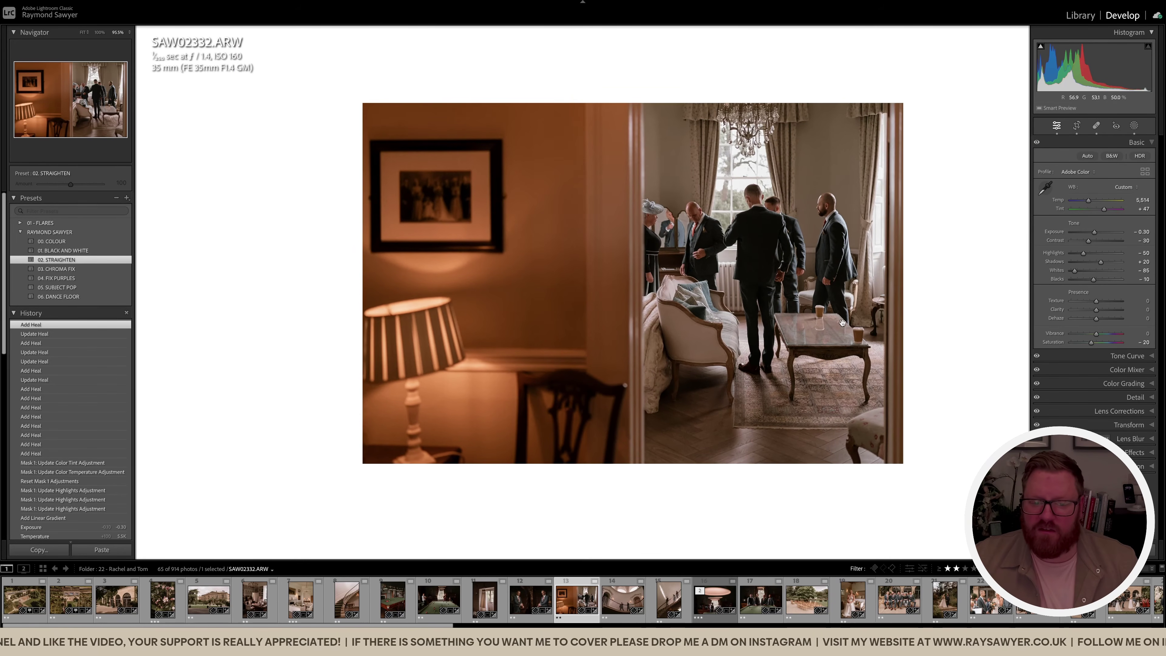
click(834, 327)
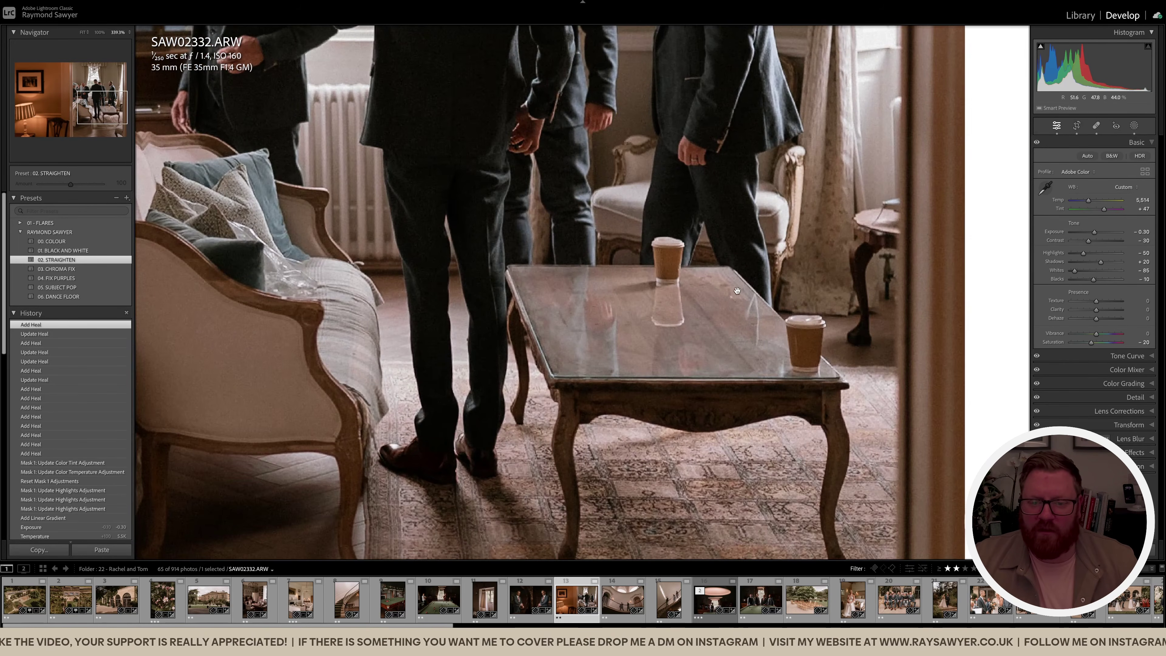
key(q)
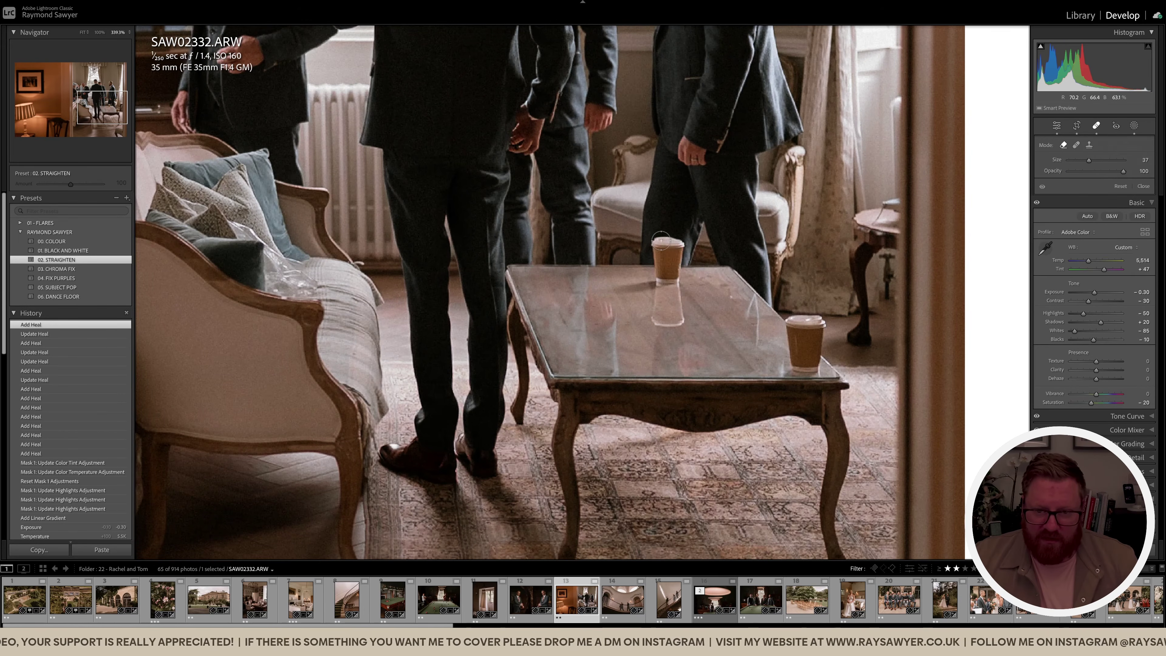
drag(661, 240, 657, 265)
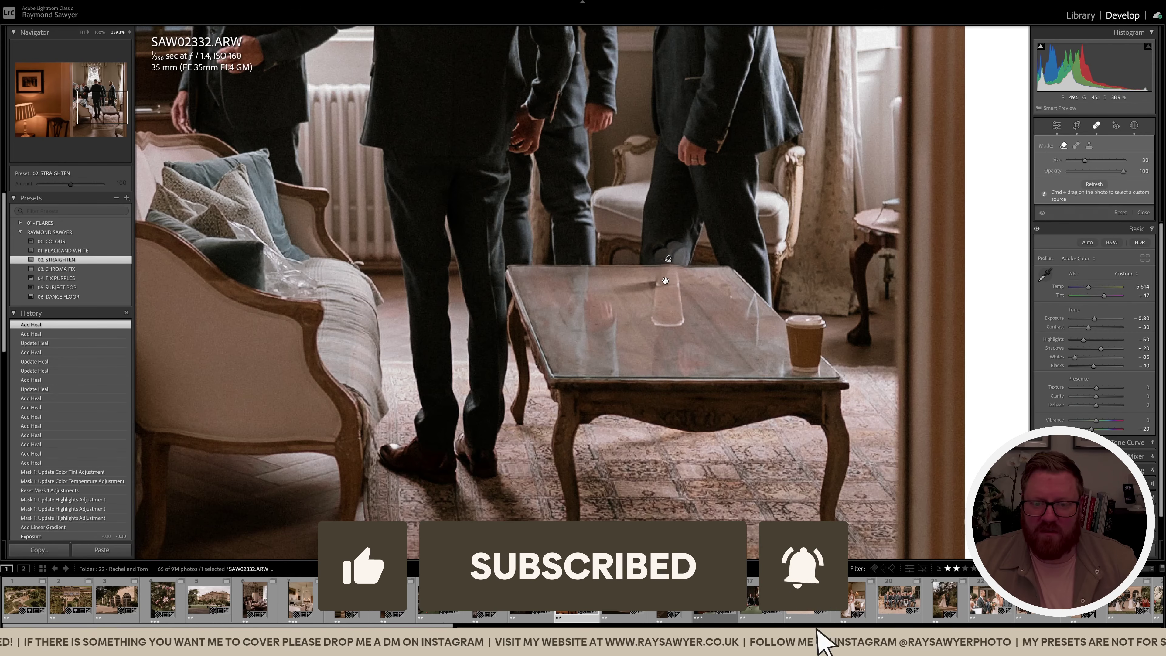
mouse_move(661, 271)
mouse_down()
mouse_move(656, 317)
mouse_move(673, 322)
mouse_move(678, 291)
mouse_move(677, 319)
mouse_up()
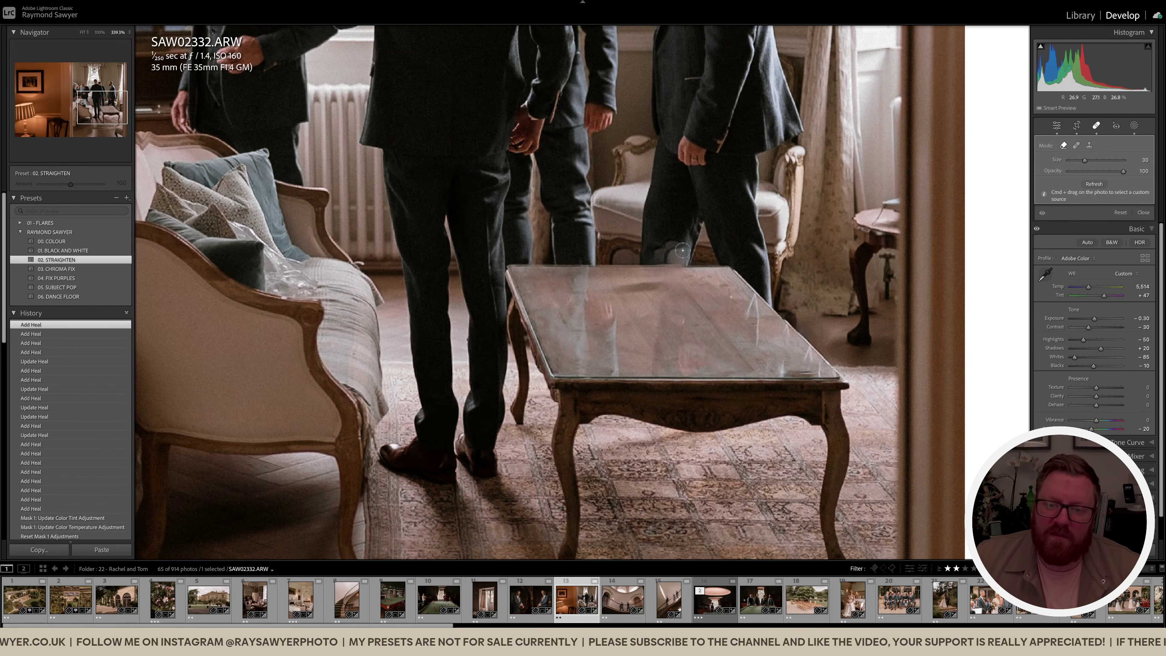
Heal the remaining smudges on the trouser leg and the table's back edge, and check the repair against the original
mouse_move(682, 246)
mouse_down()
mouse_move(656, 249)
mouse_move(668, 251)
mouse_up()
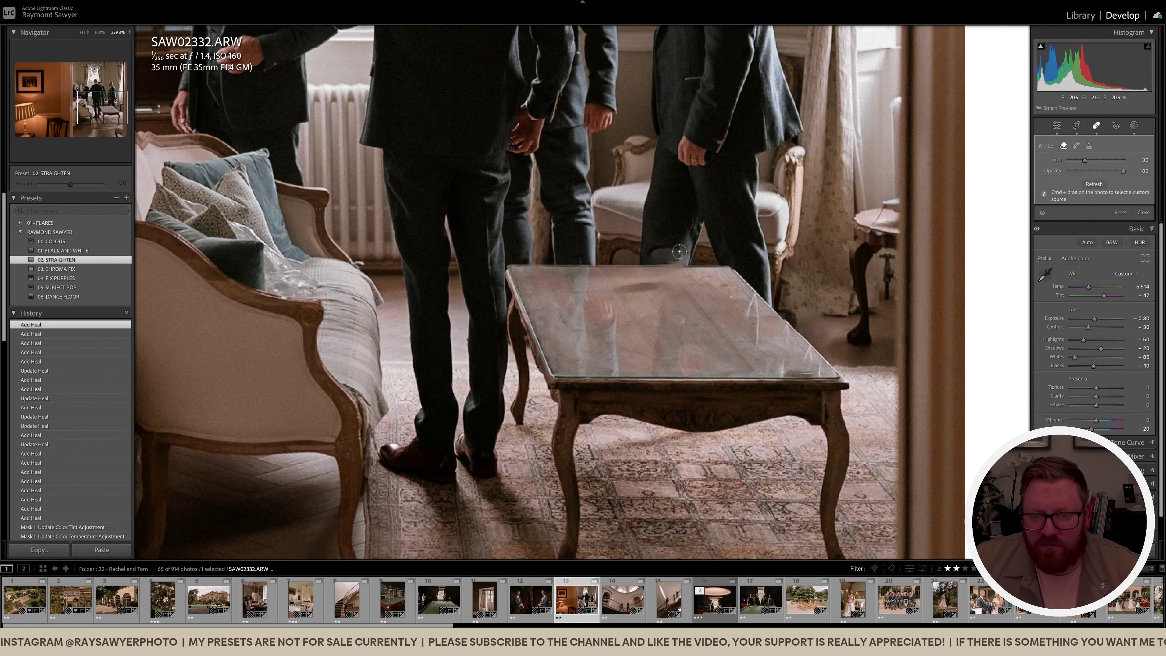
click(678, 250)
click(680, 256)
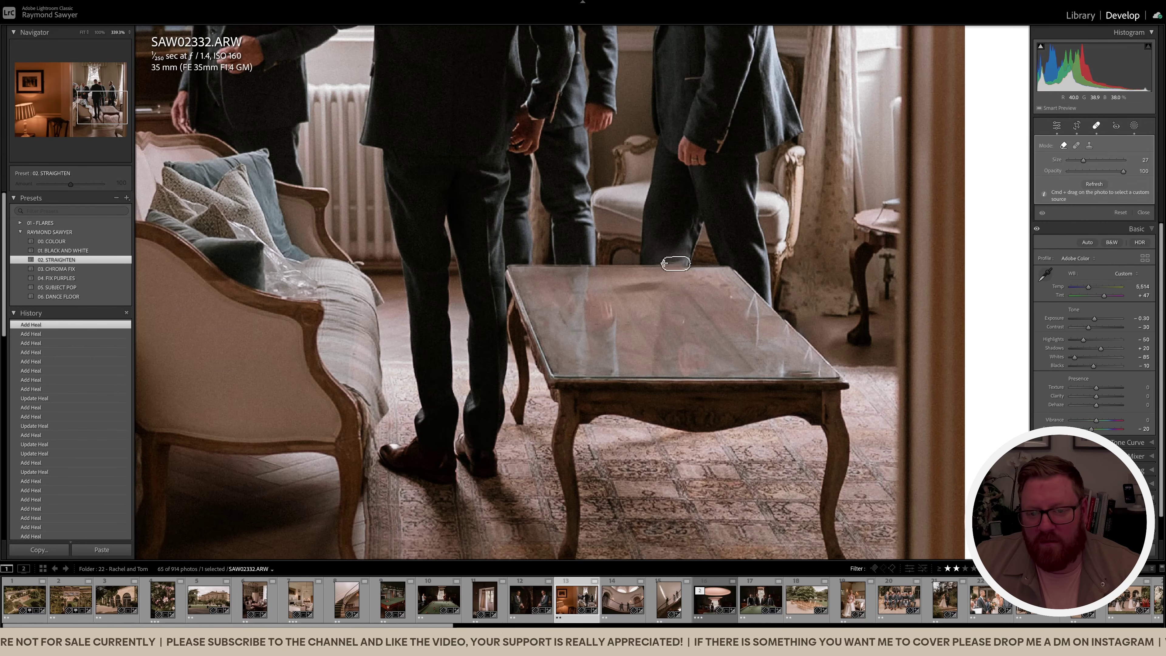
scroll(717, 288, down, 4)
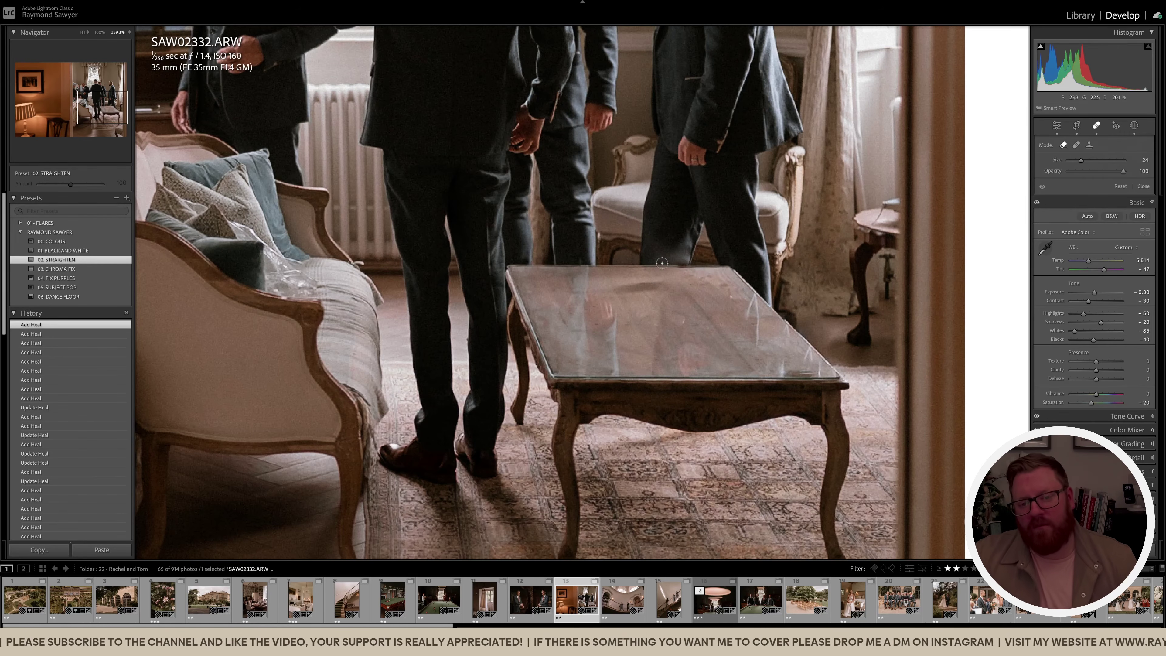
key(q)
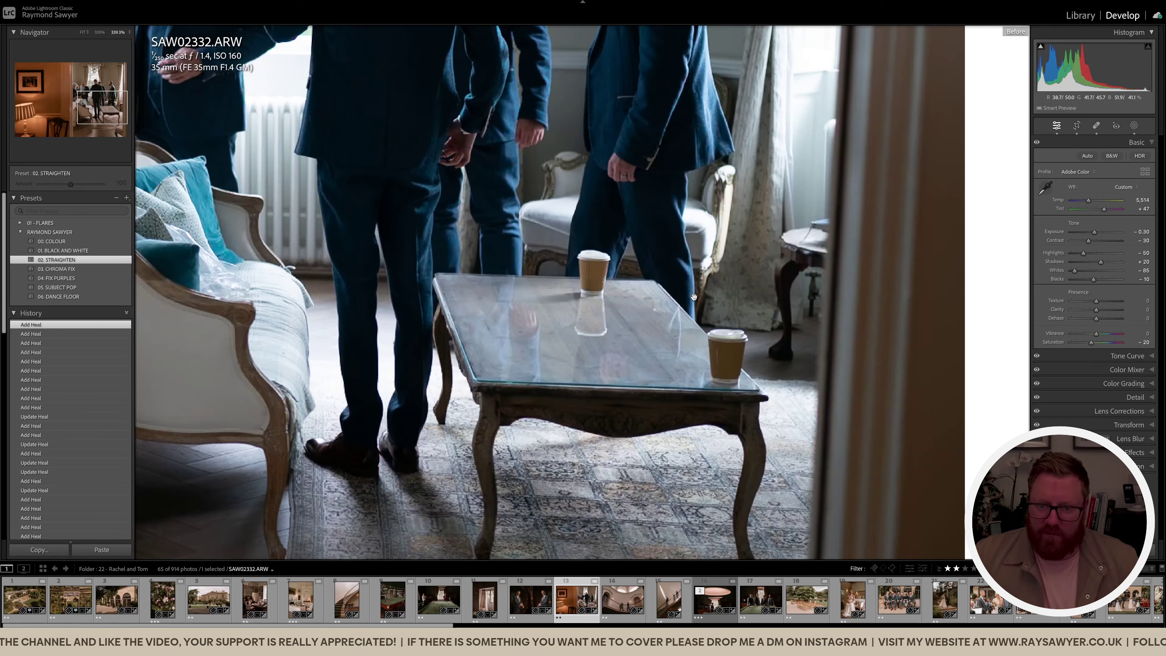
click(634, 304)
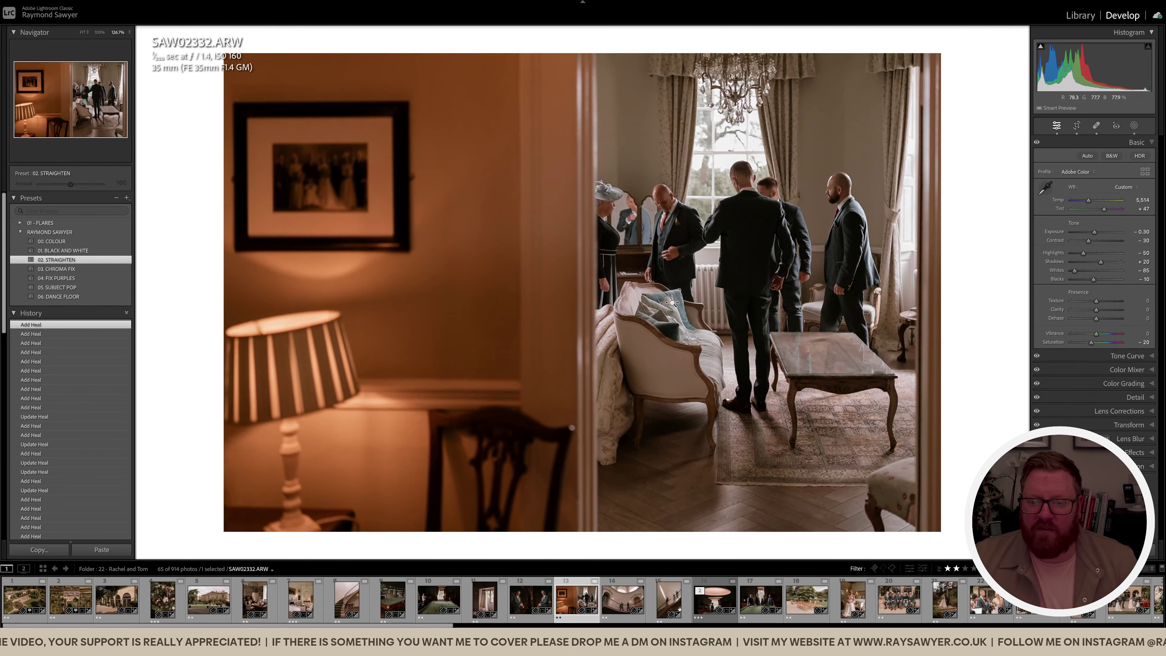
Brush a small mask over the pale patch on the trouser leg behind the table, with highlights −38 and lowered exposure
click(832, 330)
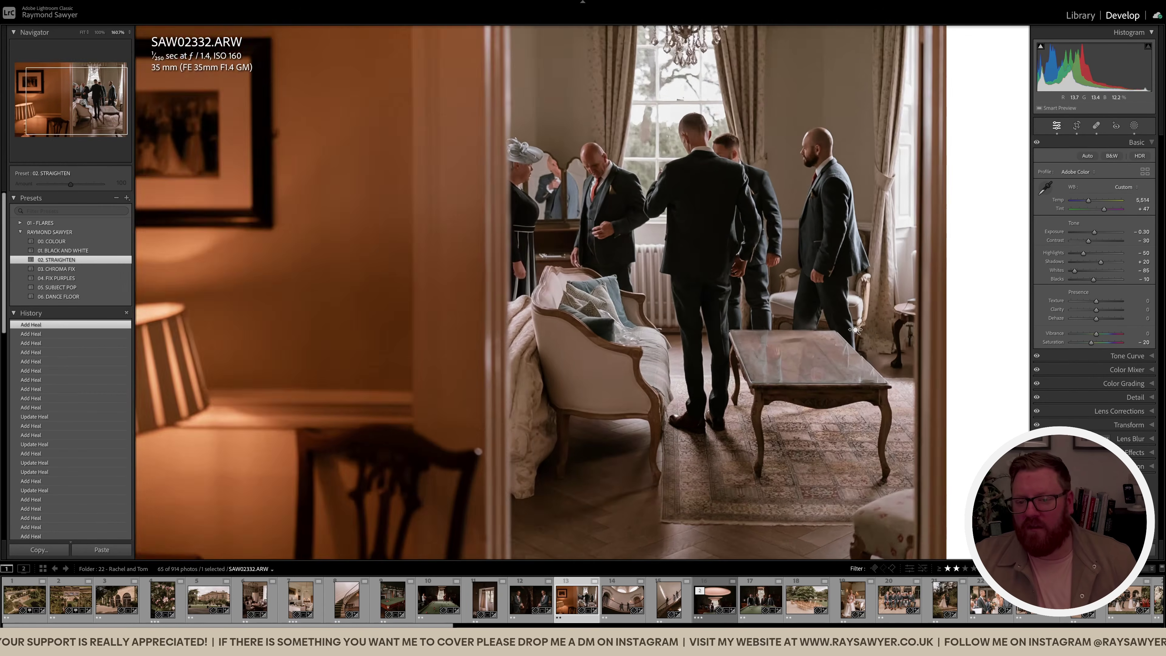
key(k)
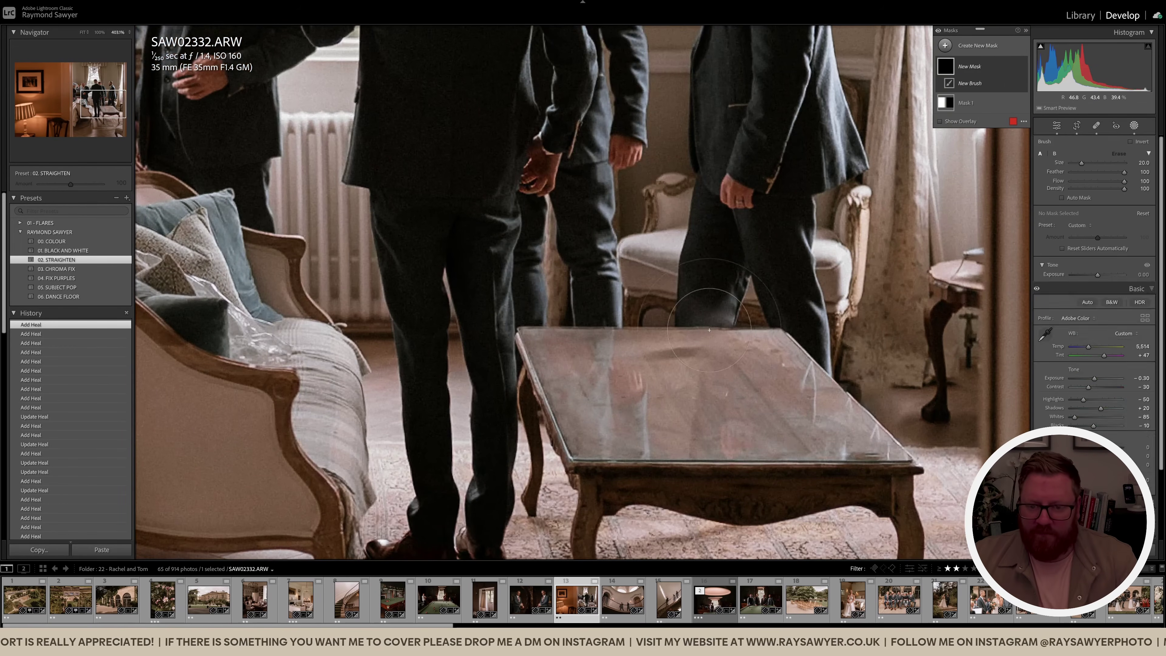
drag(1091, 300, 1084, 299)
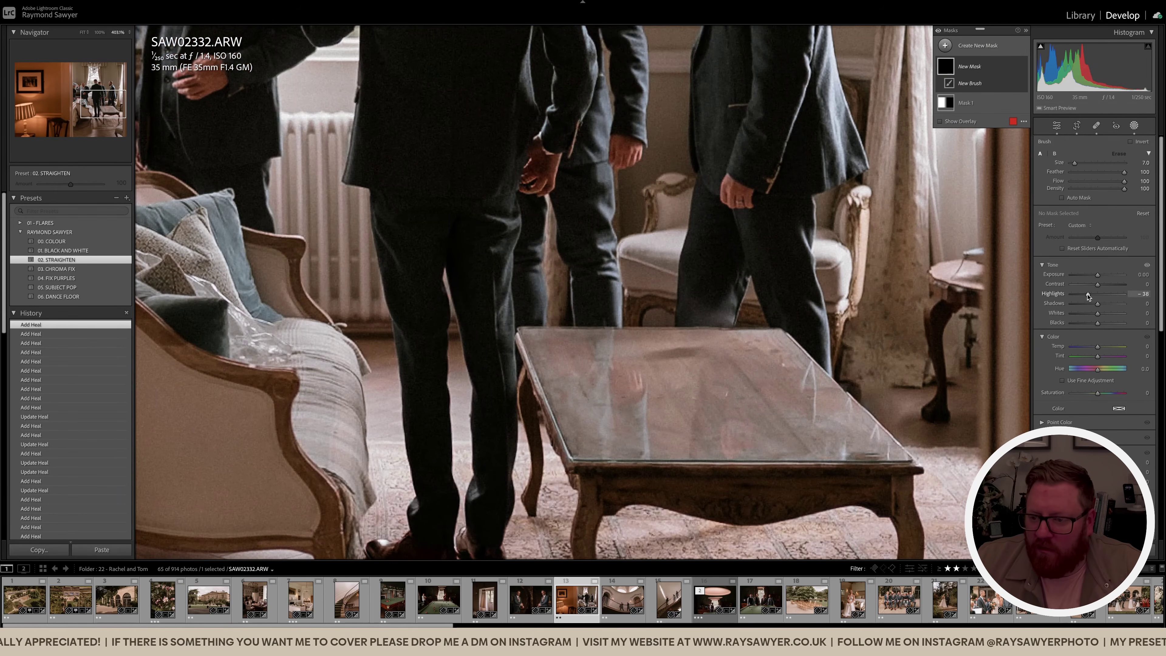
mouse_move(746, 314)
mouse_down()
mouse_move(733, 354)
mouse_move(697, 322)
mouse_up()
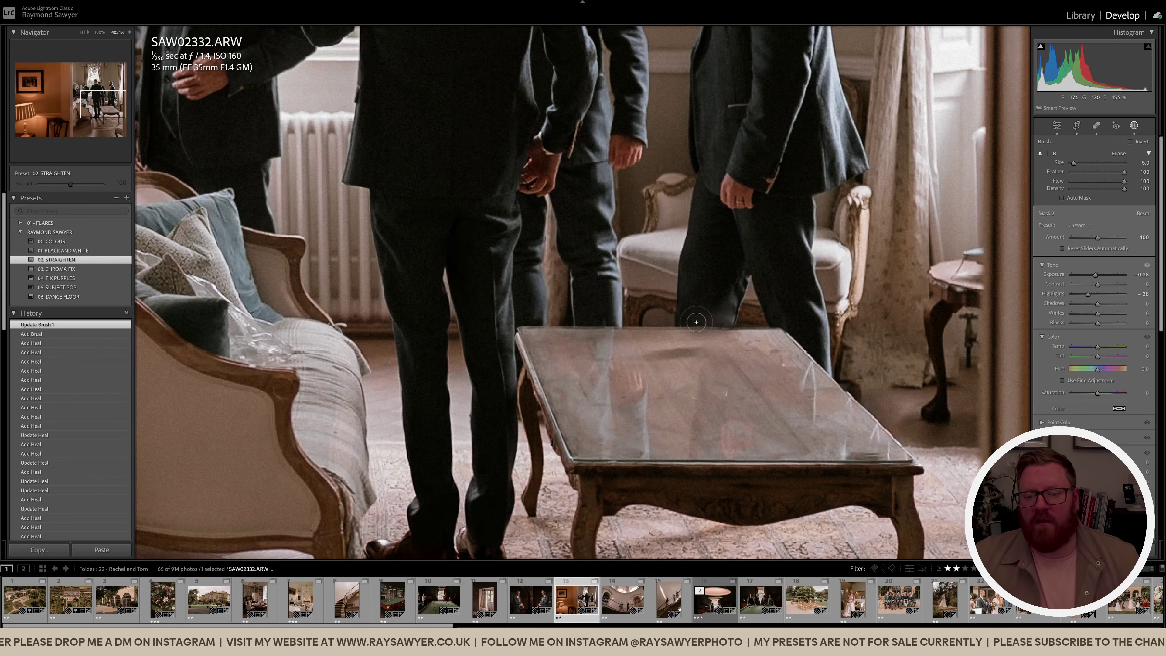
drag(1096, 276, 1094, 277)
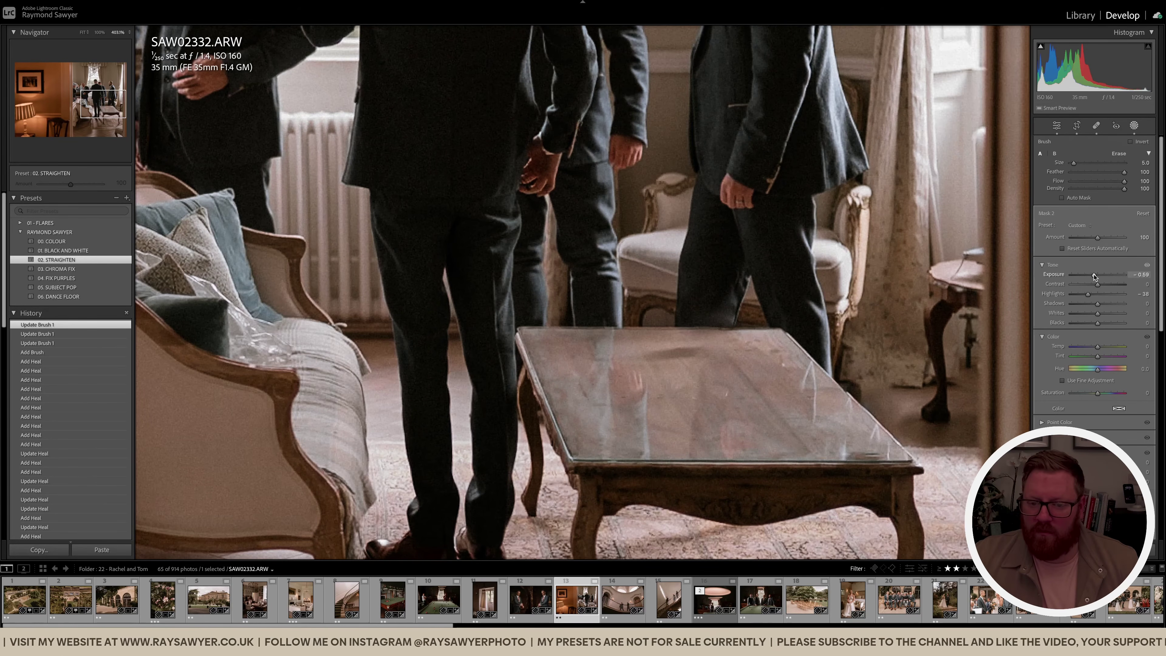
key(shift+w)
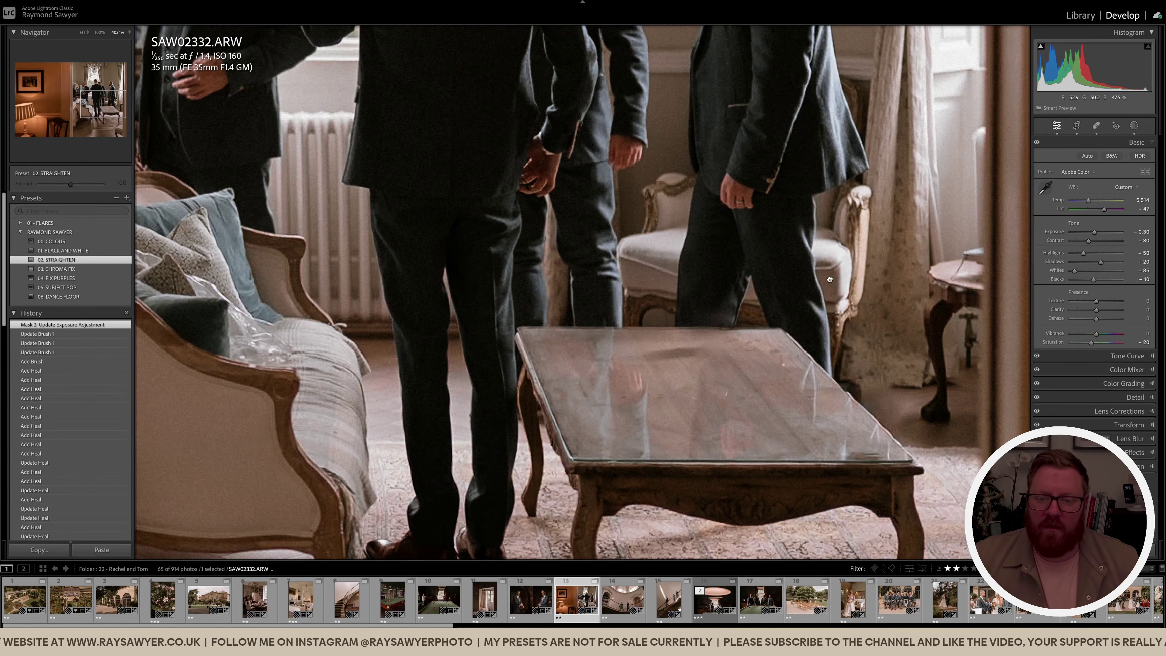
Review the fully retouched photo against its unedited version at a reduced view size
click(883, 370)
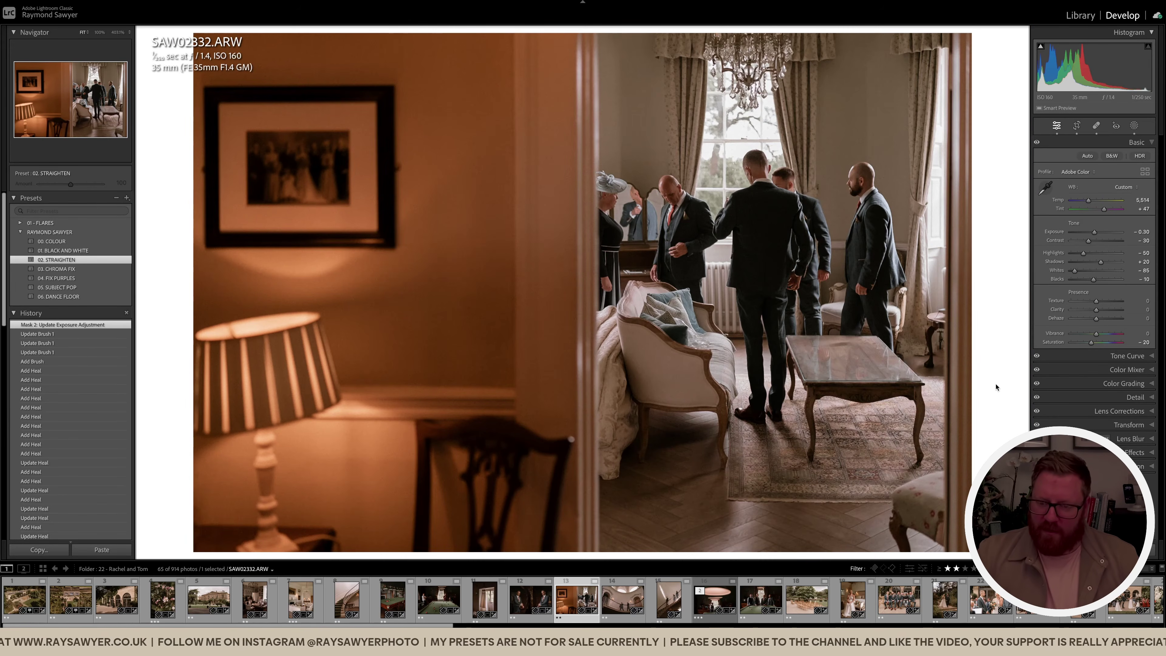
click(973, 381)
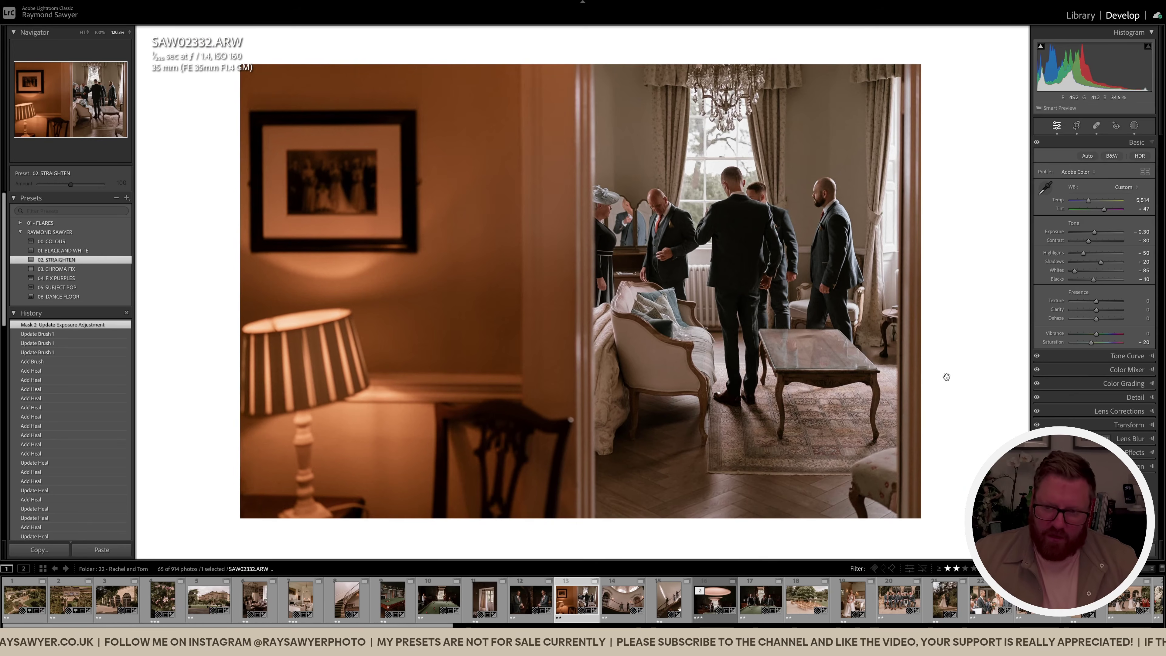
key(backslash)
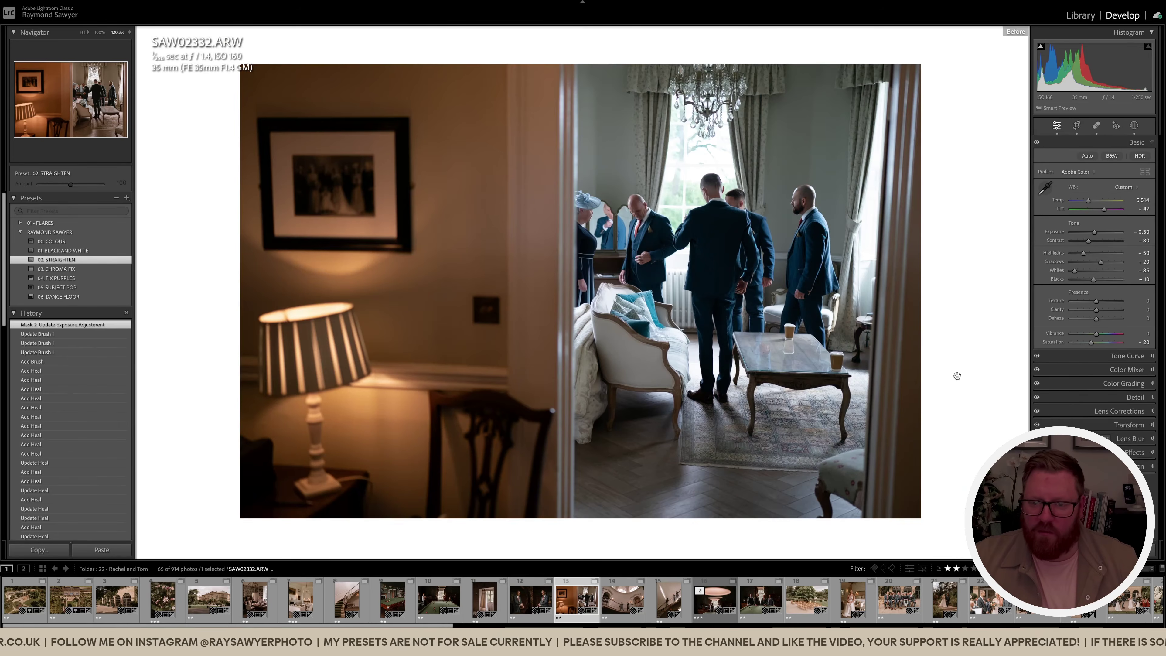
key(backslash)
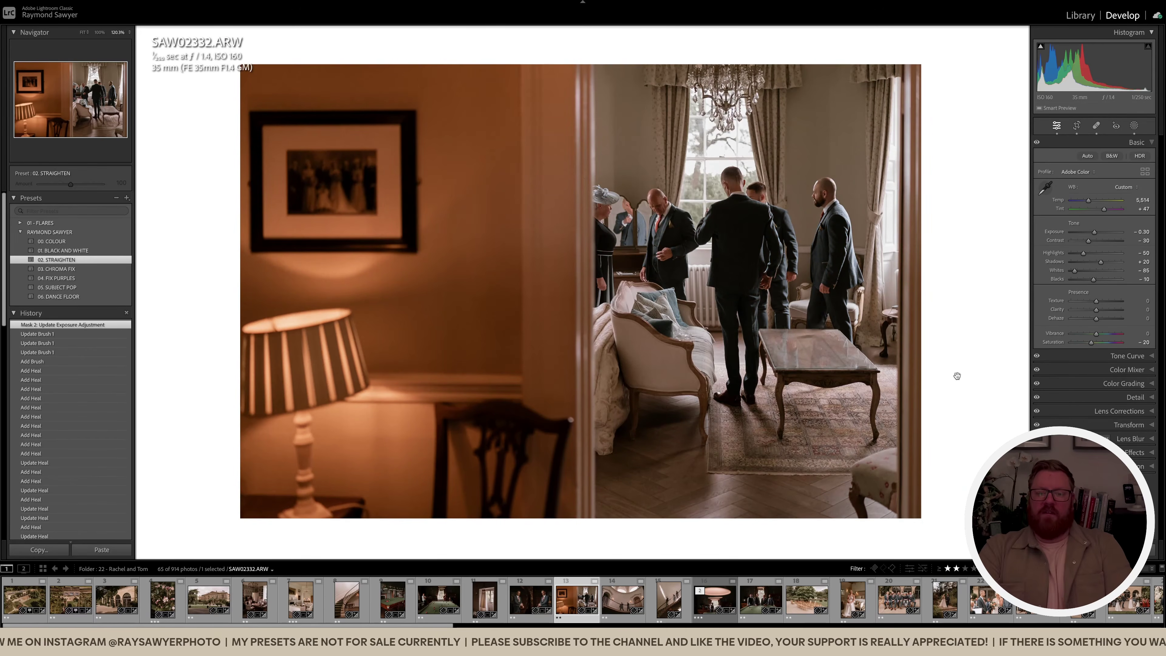
key(super+minus)
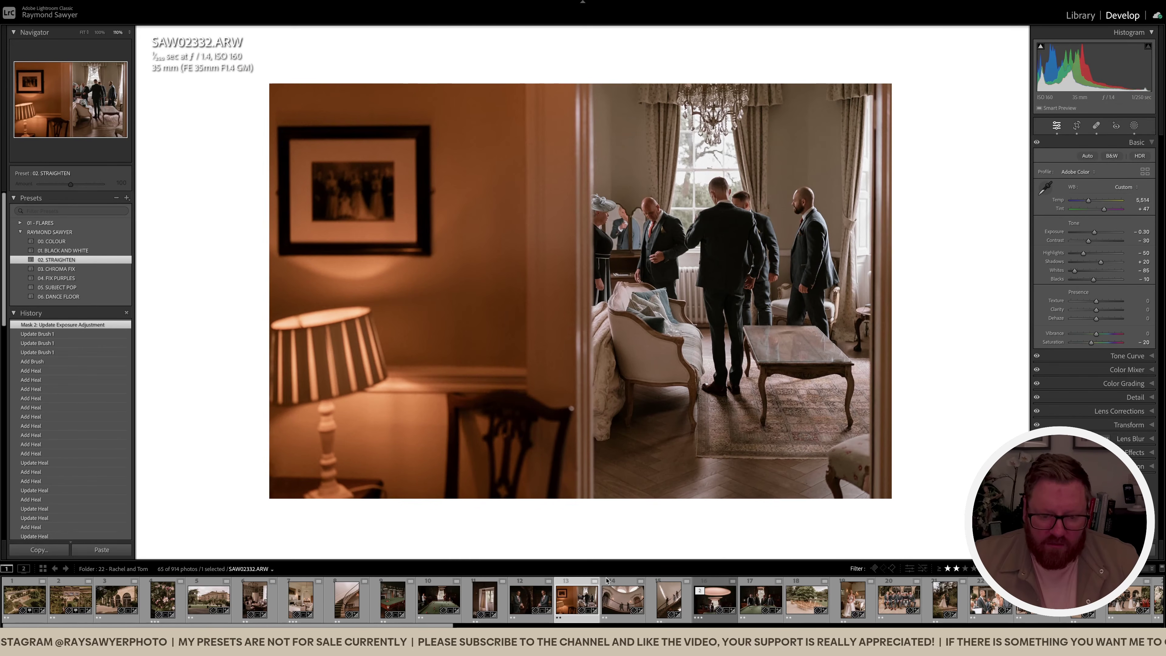
Crop the curved balcony photo SAW02341 slightly tighter and raise its exposure to +0.20
click(621, 598)
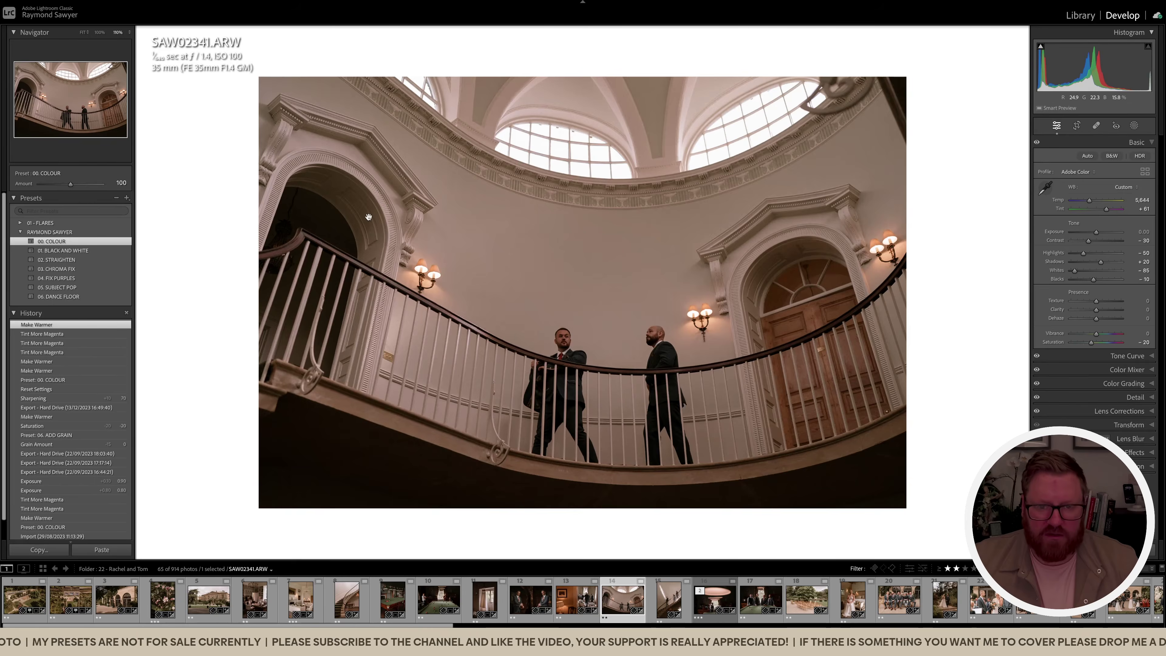
key(r)
drag(198, 38, 202, 46)
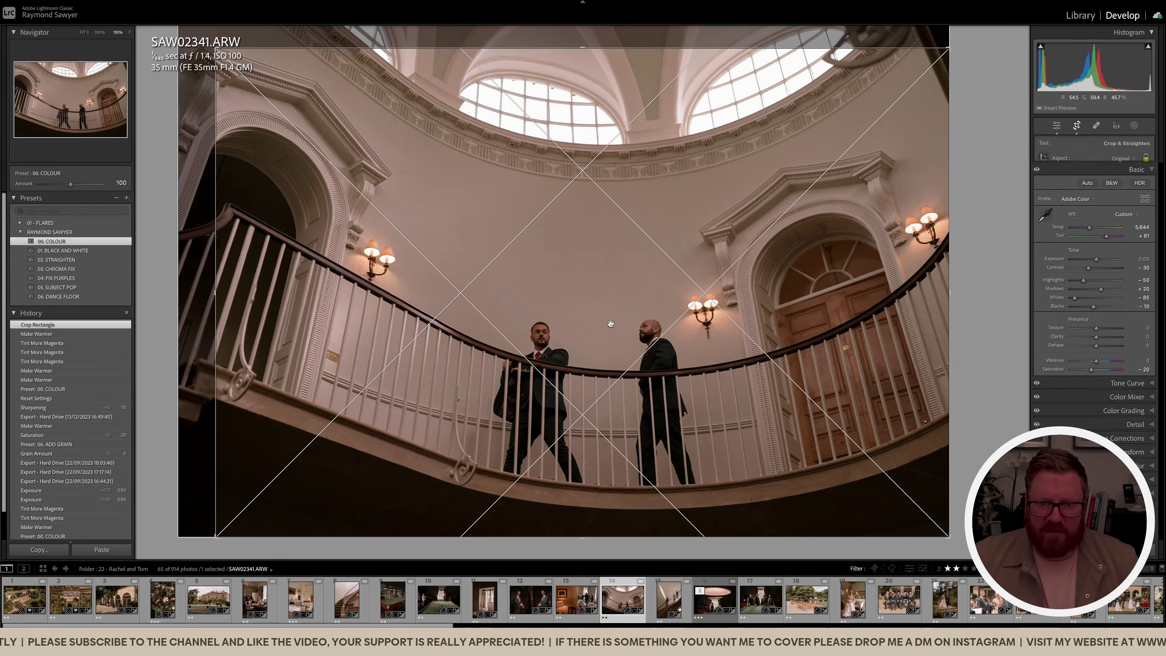
key(r)
key(equal)
key(equal)
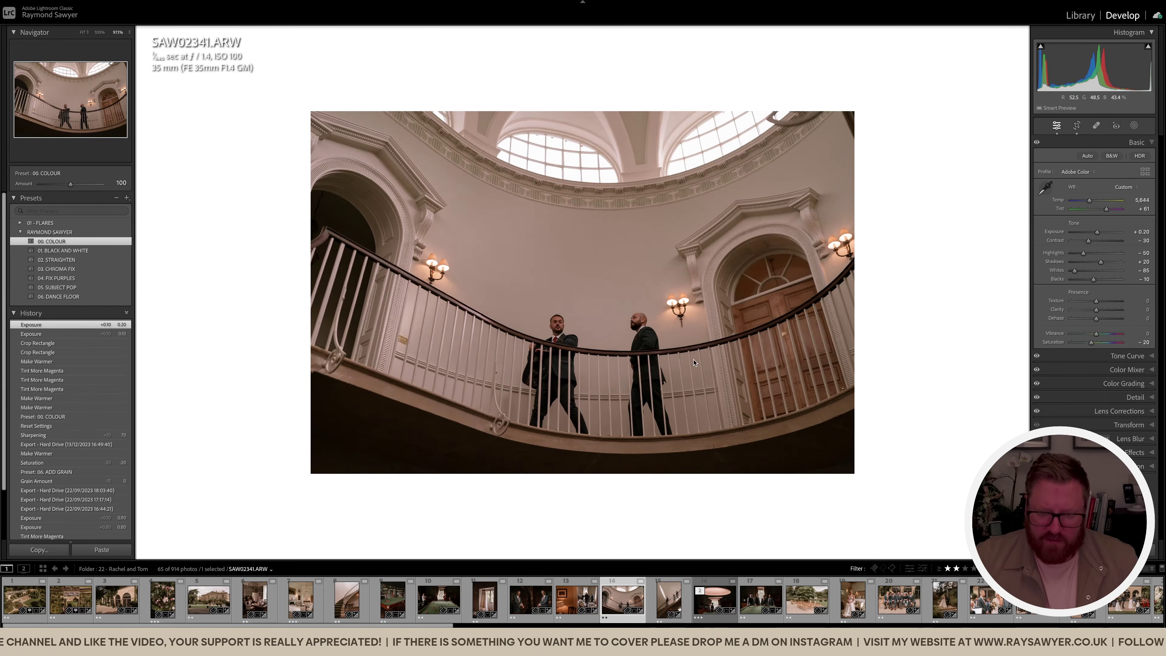
Brush a lightening mask onto the balcony photo using the Subject Pop preset with exposure 0.30
key(k)
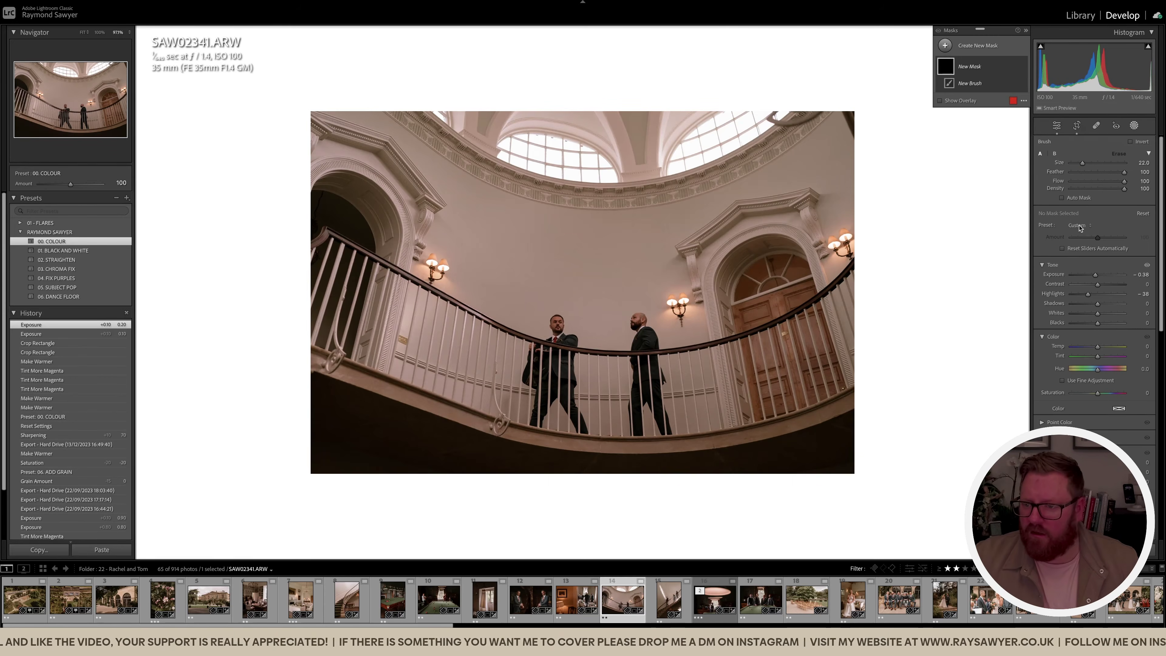
click(1079, 225)
click(1125, 423)
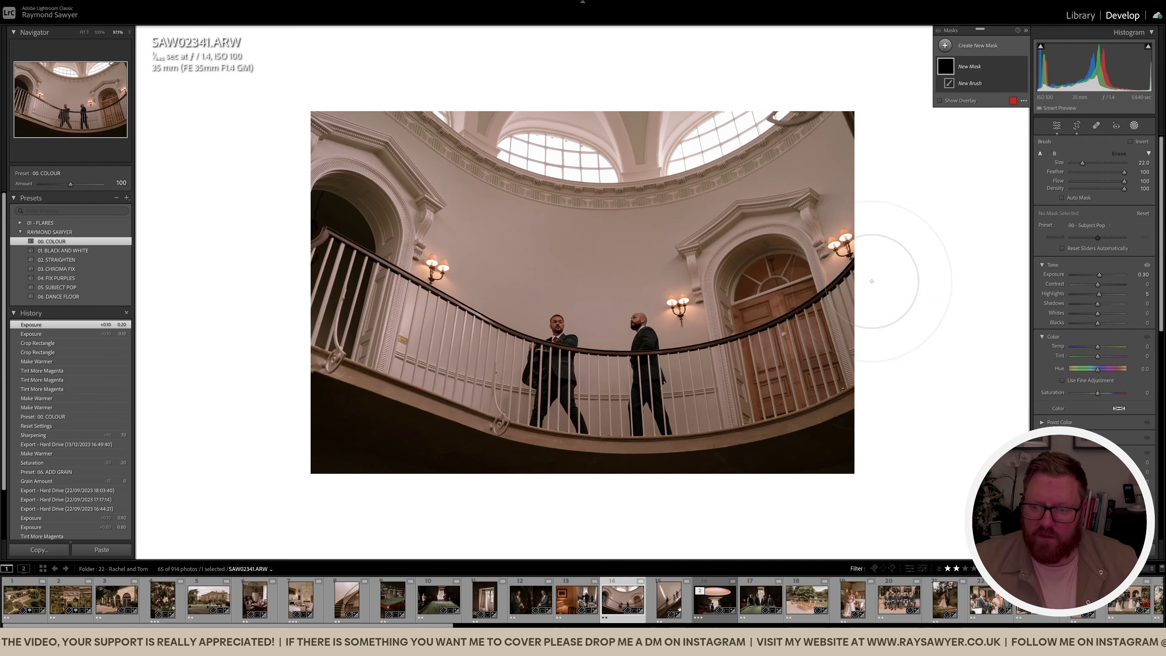
key(k)
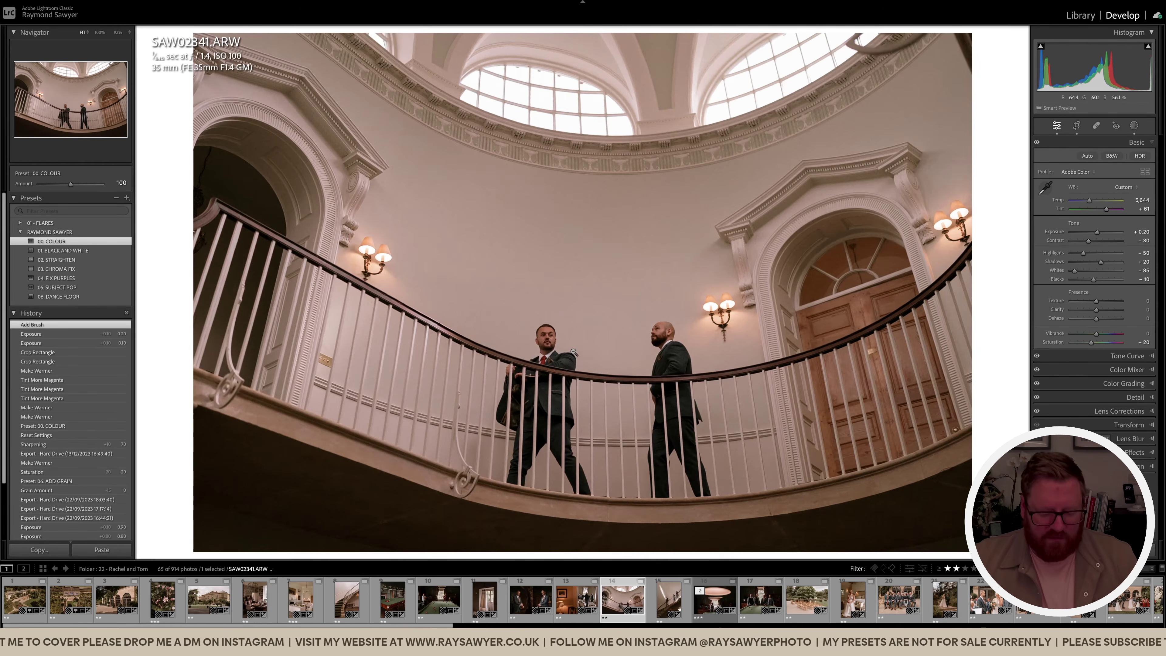
Add a subject mask for the two men on the balcony and adjust its exposure
click(1134, 125)
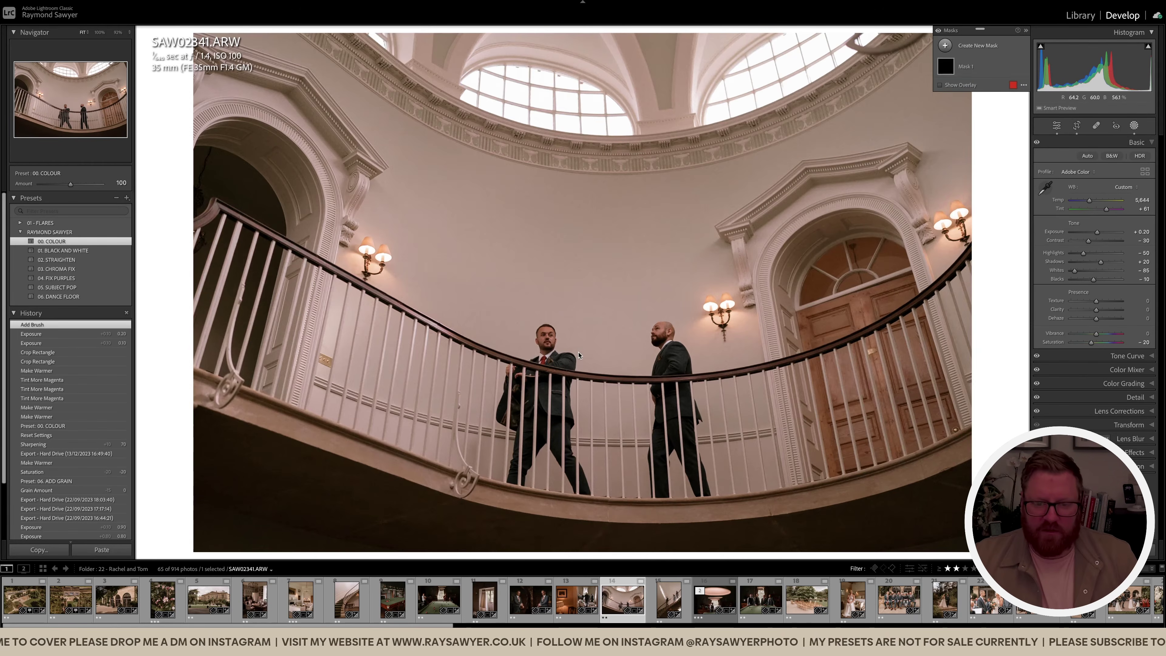
click(1061, 158)
drag(1100, 221, 1100, 221)
Brush another lightening mask with exposure 0.30 across the balcony's upper wall and doorway, refining its coverage near the skylights
key(k)
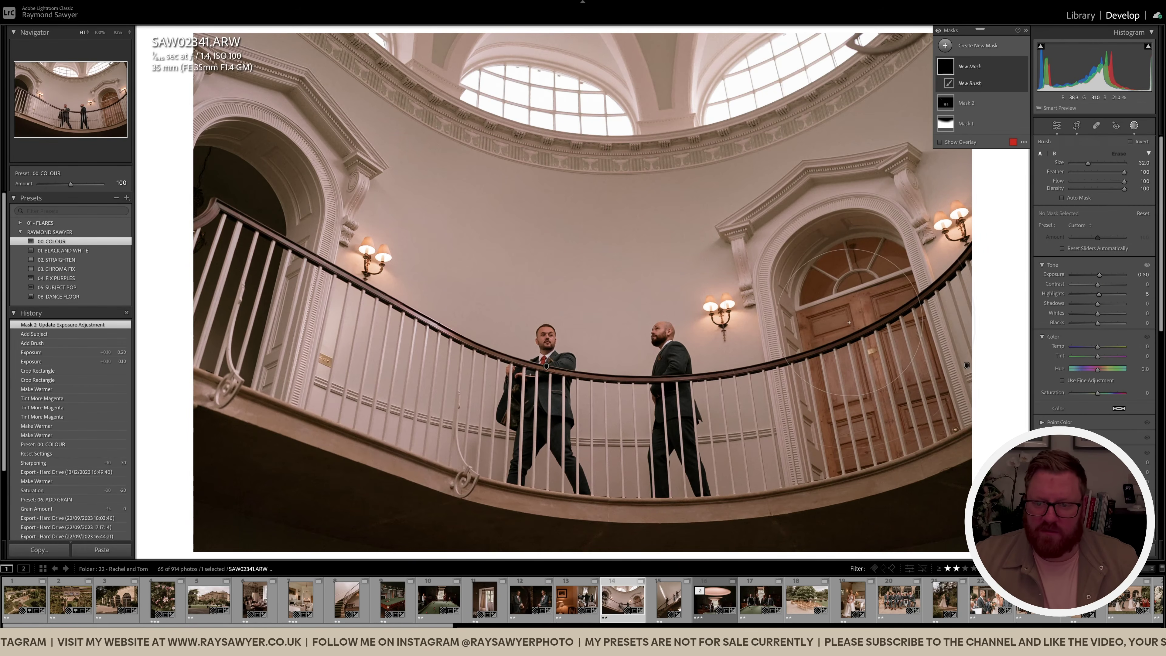
scroll(919, 413, up, 2)
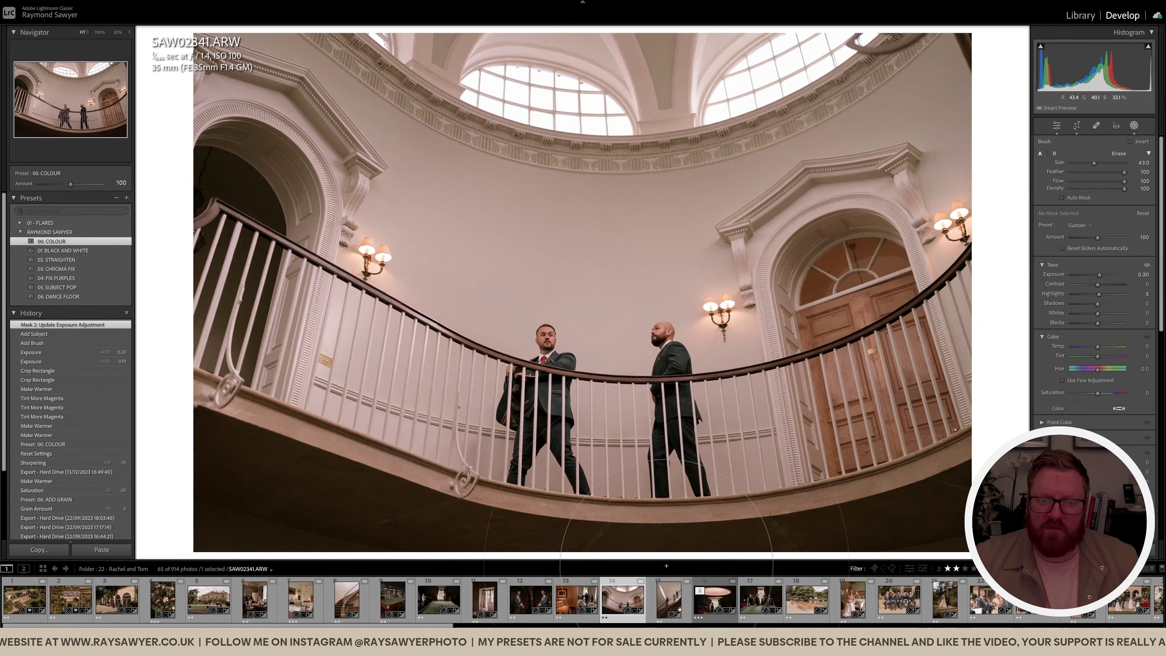
drag(768, 153, 903, 251)
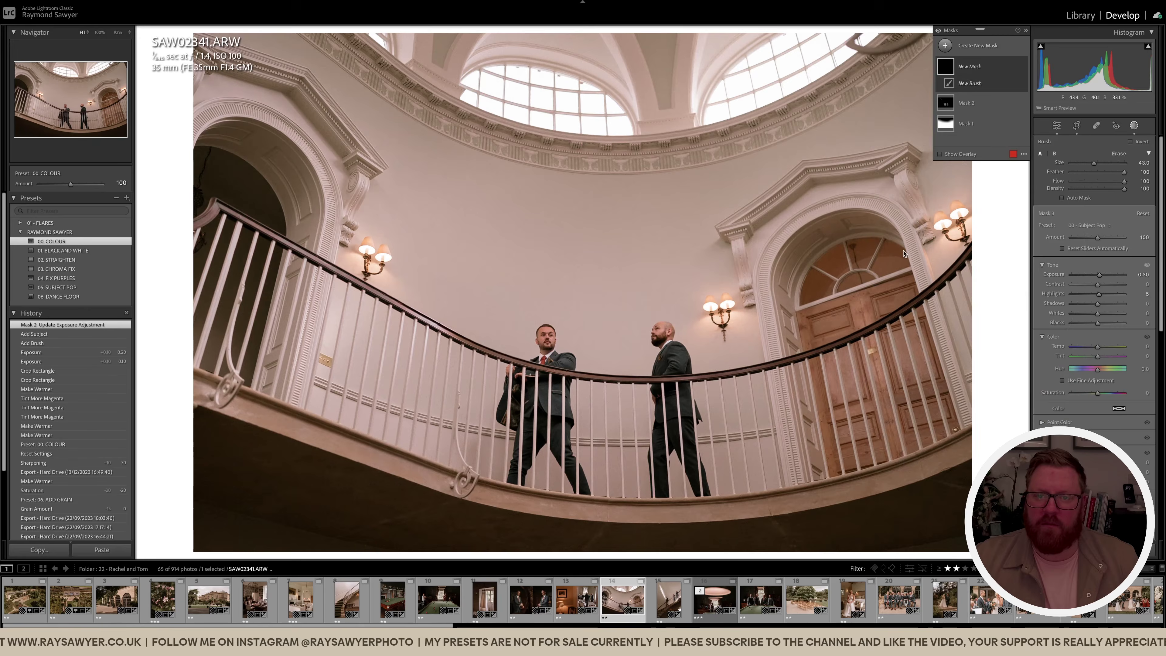
key(alt)
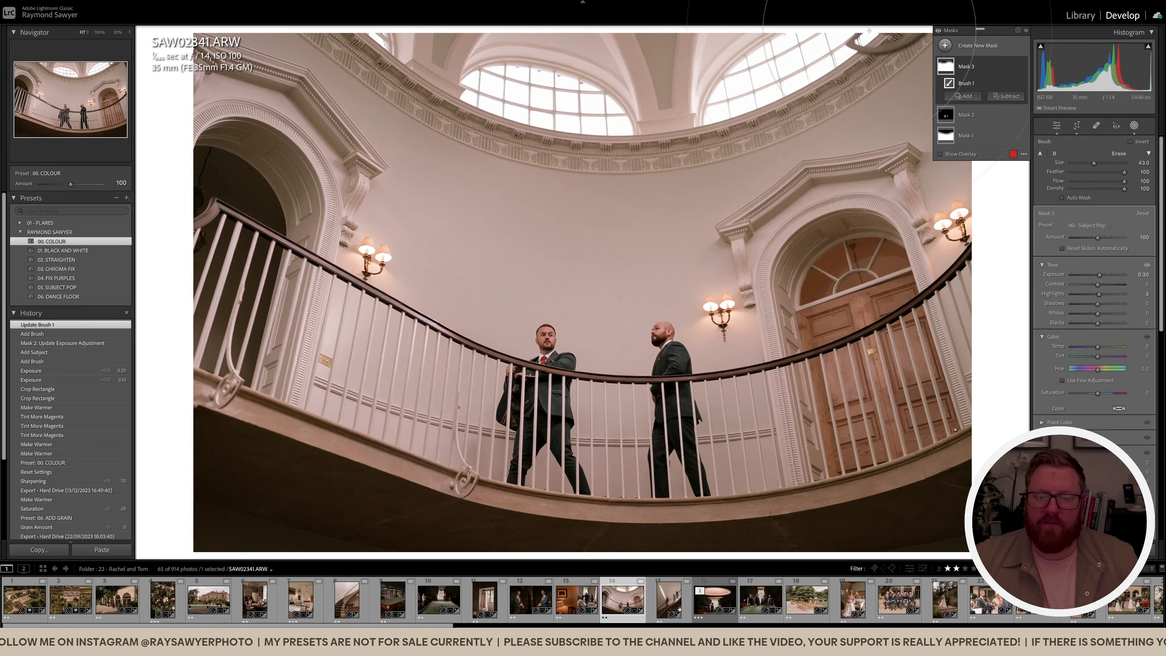
key(shift+w)
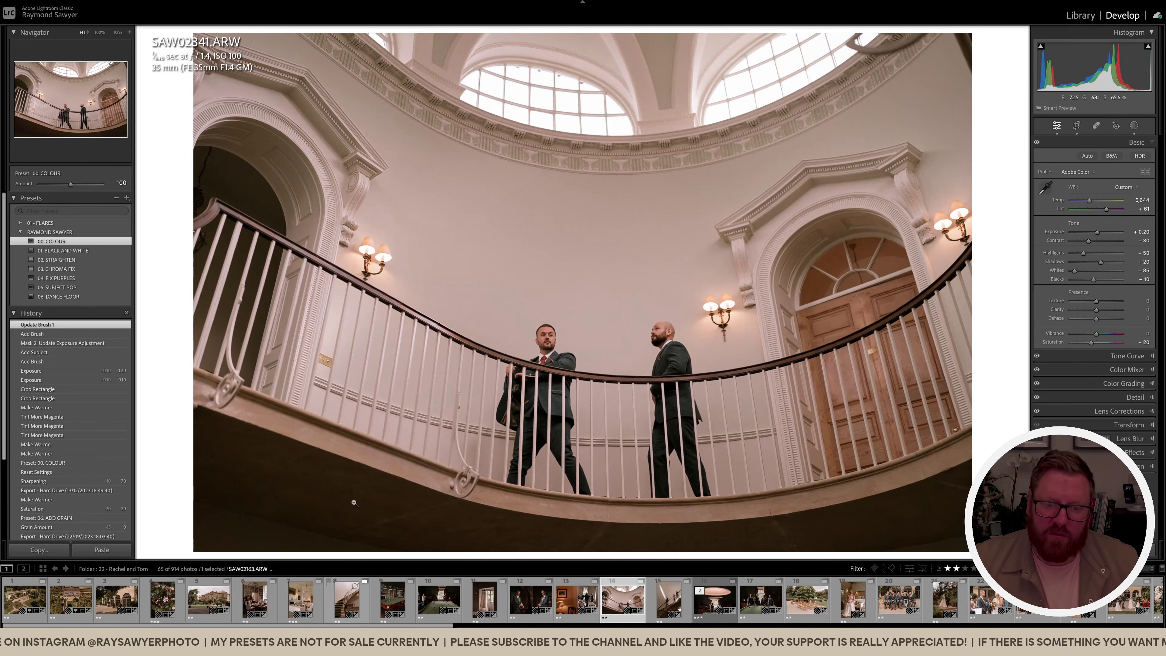
Lower the balcony photo's overall exposure to −0.20 and compare it with the unedited version
click(615, 375)
key(minus)
key(minus)
key(minus)
key(minus)
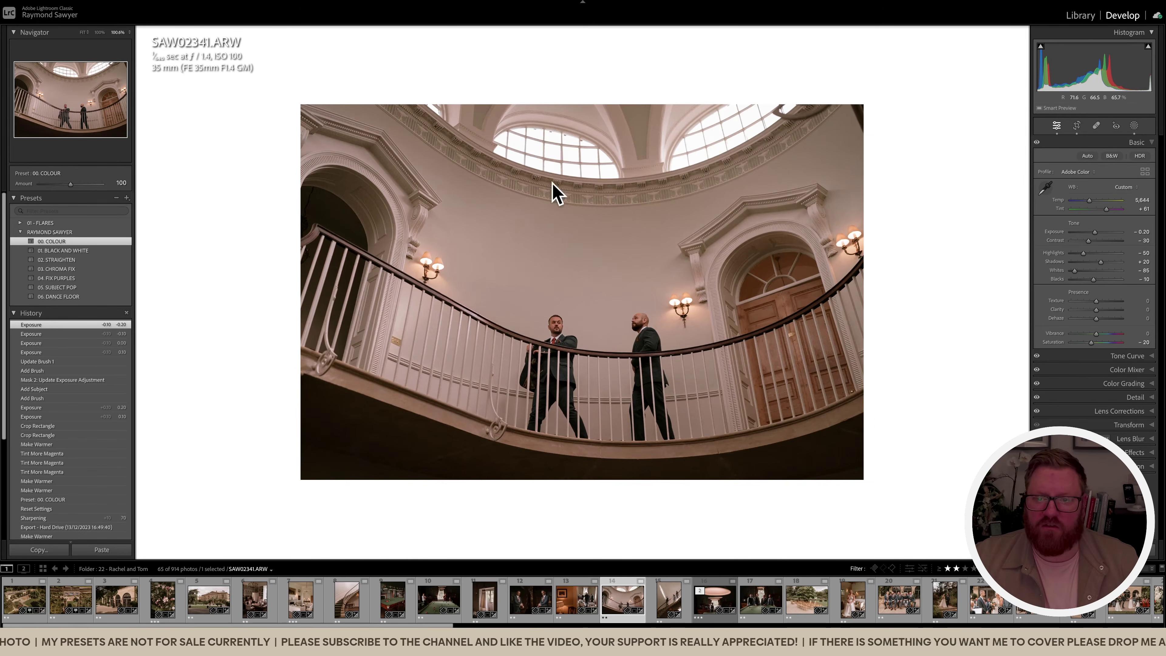
key(backslash)
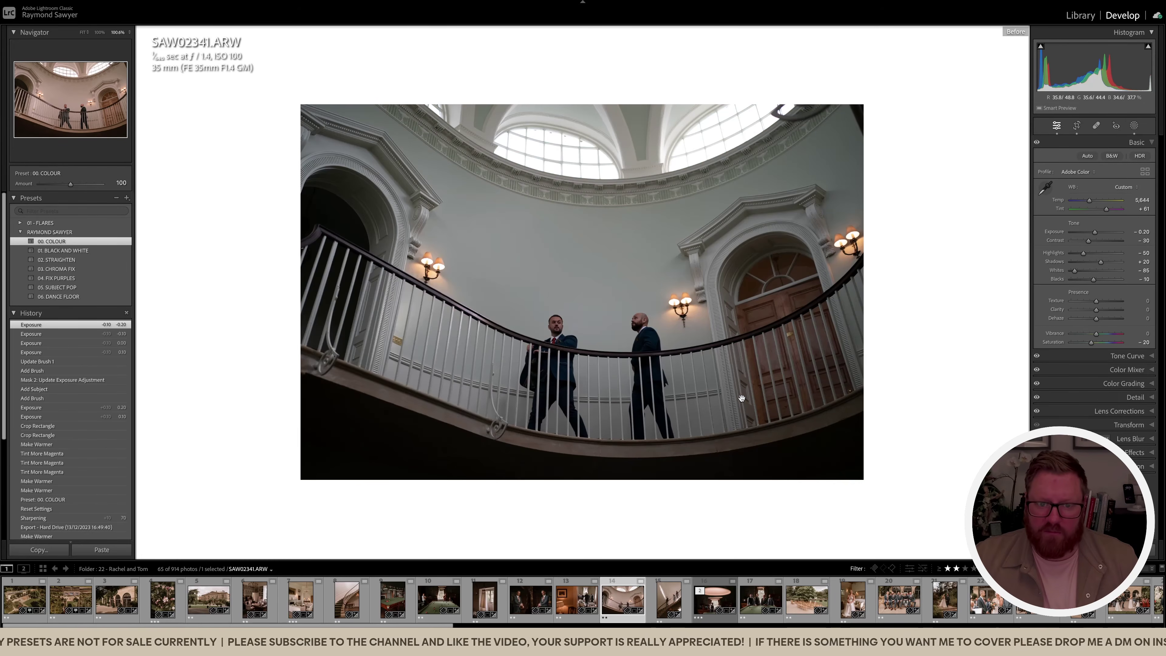
key(backslash)
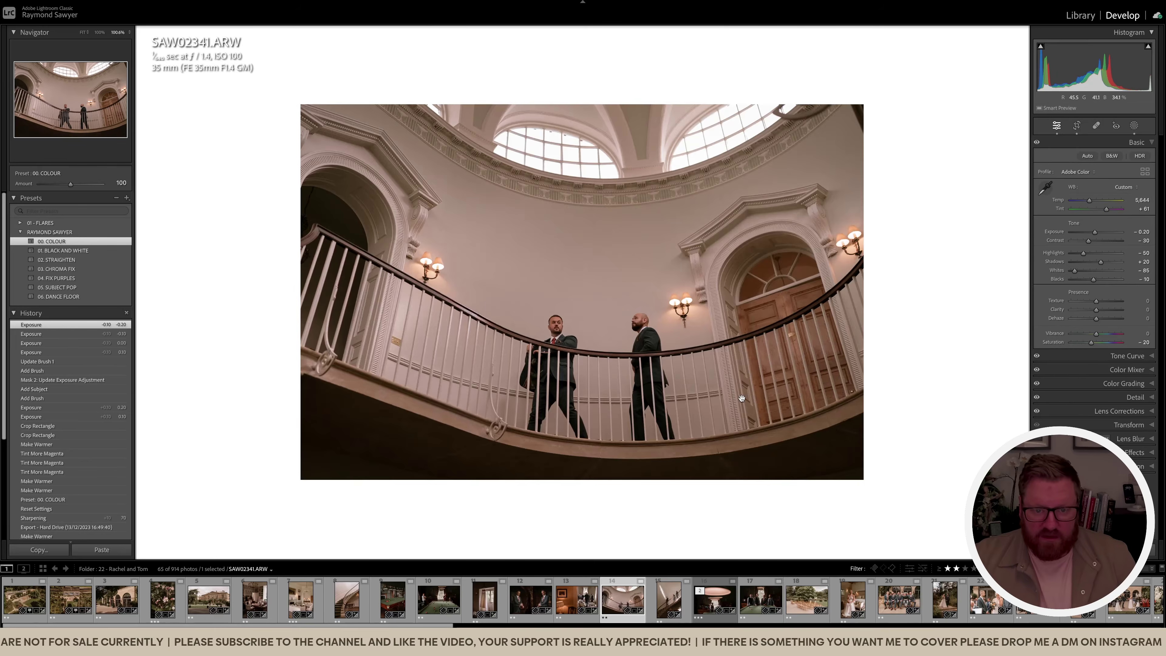
Raise the exposure of staircase photo SAW02346 to +0.20 and straighten it with a crop angle of 0.73
key(Right)
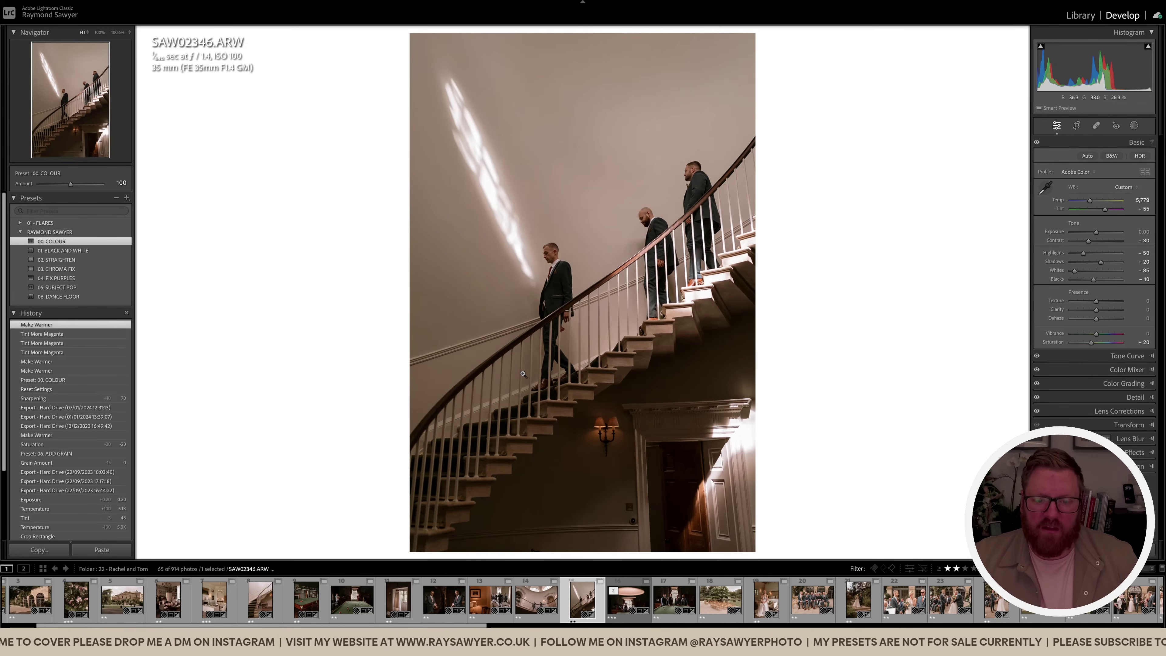
key(equal)
key(equal)
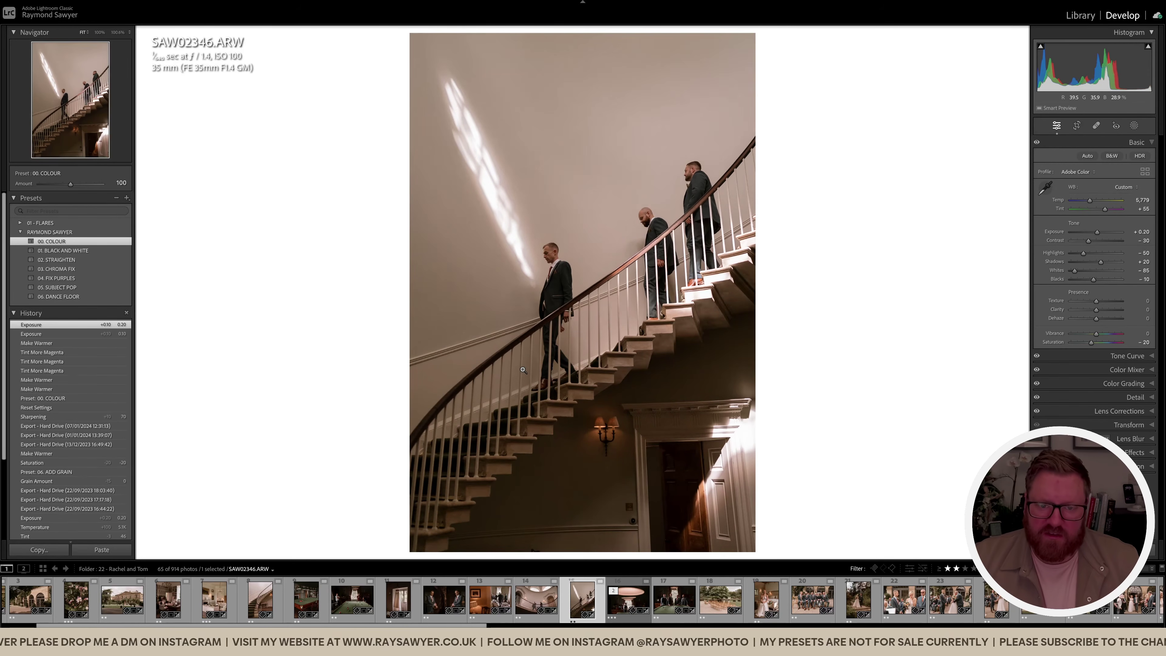
key(r)
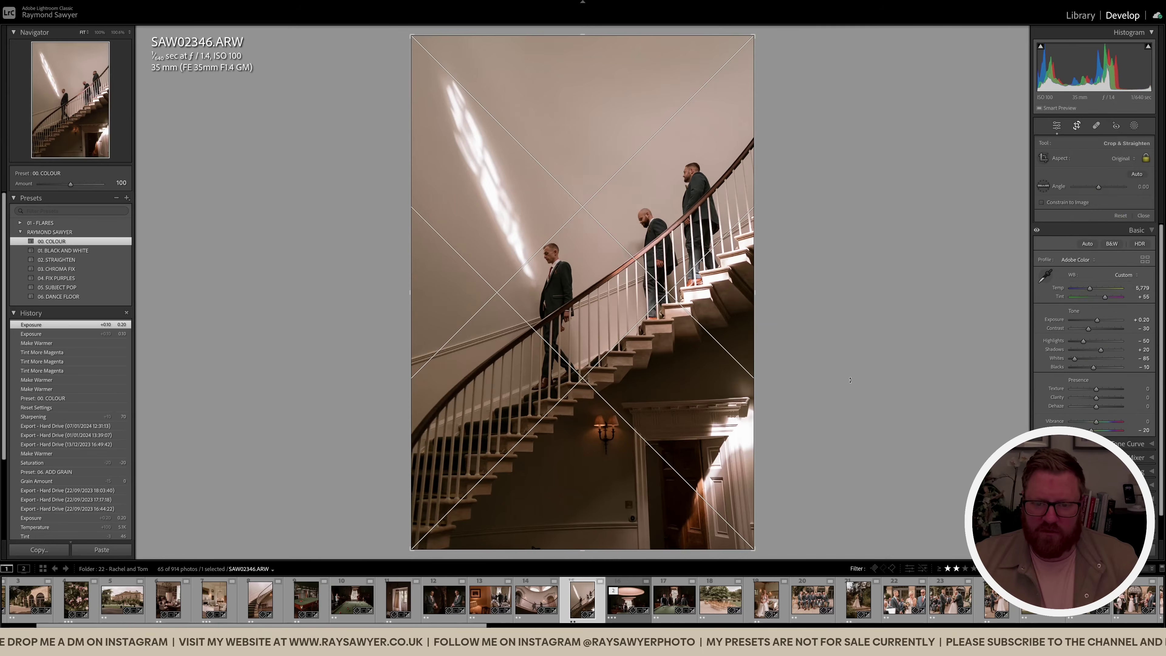
drag(817, 382, 817, 387)
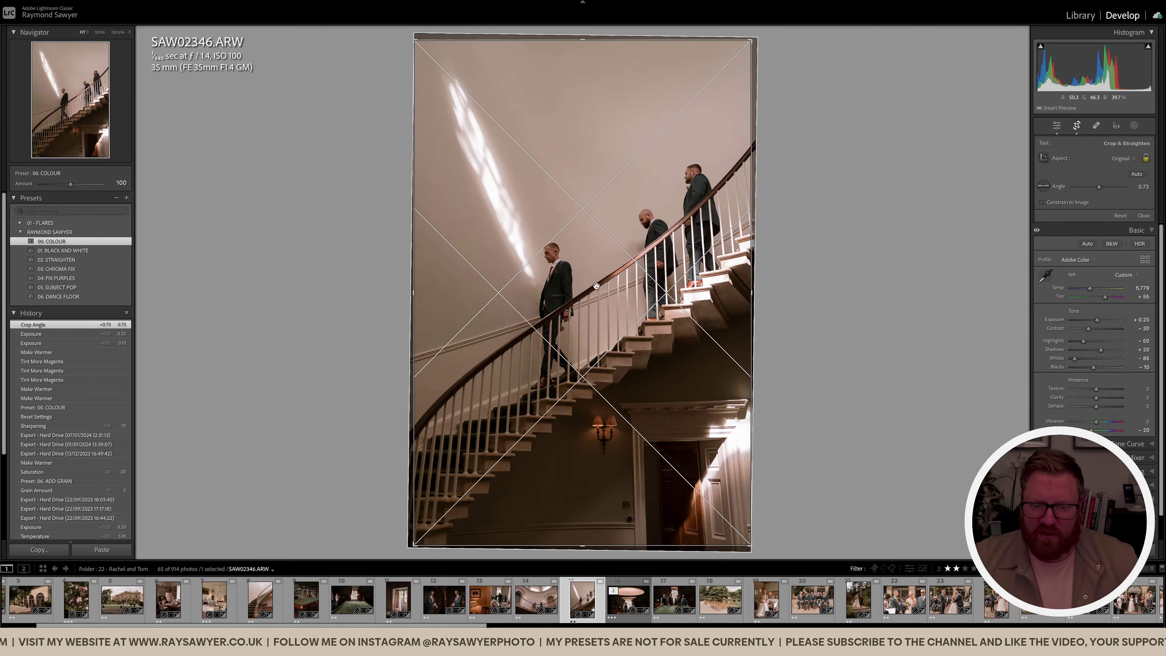
Brush a lightening mask with exposure 0.50 over the staircase area, and set the photo's overall exposure to 0.00
key(k)
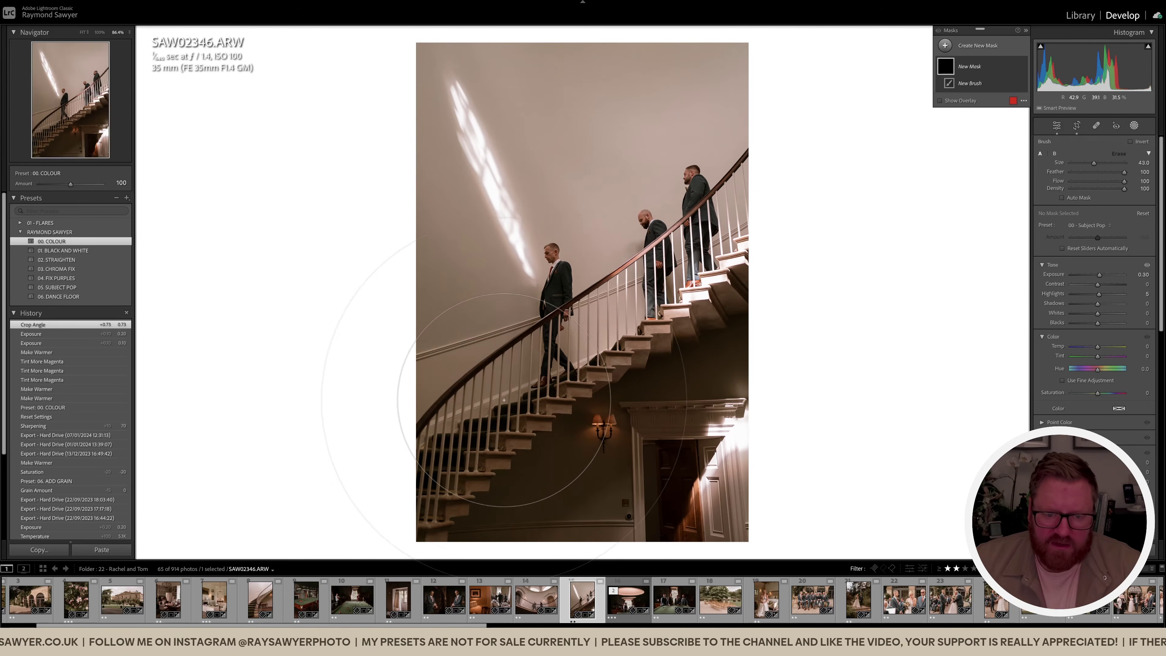
drag(505, 391, 523, 404)
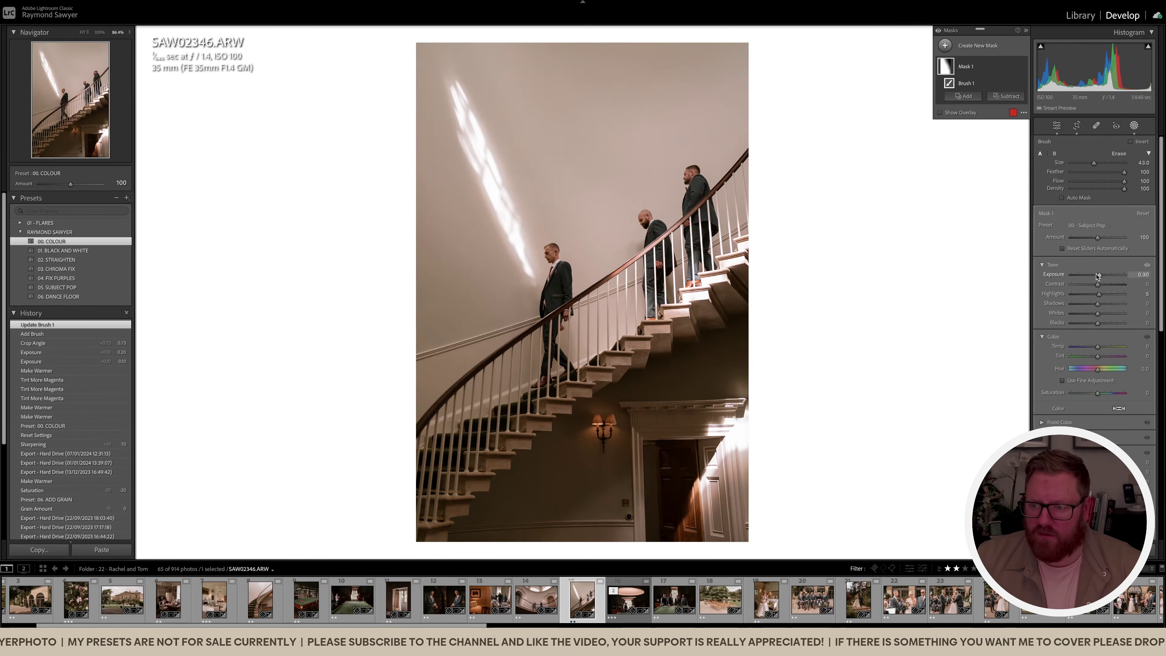
key(k)
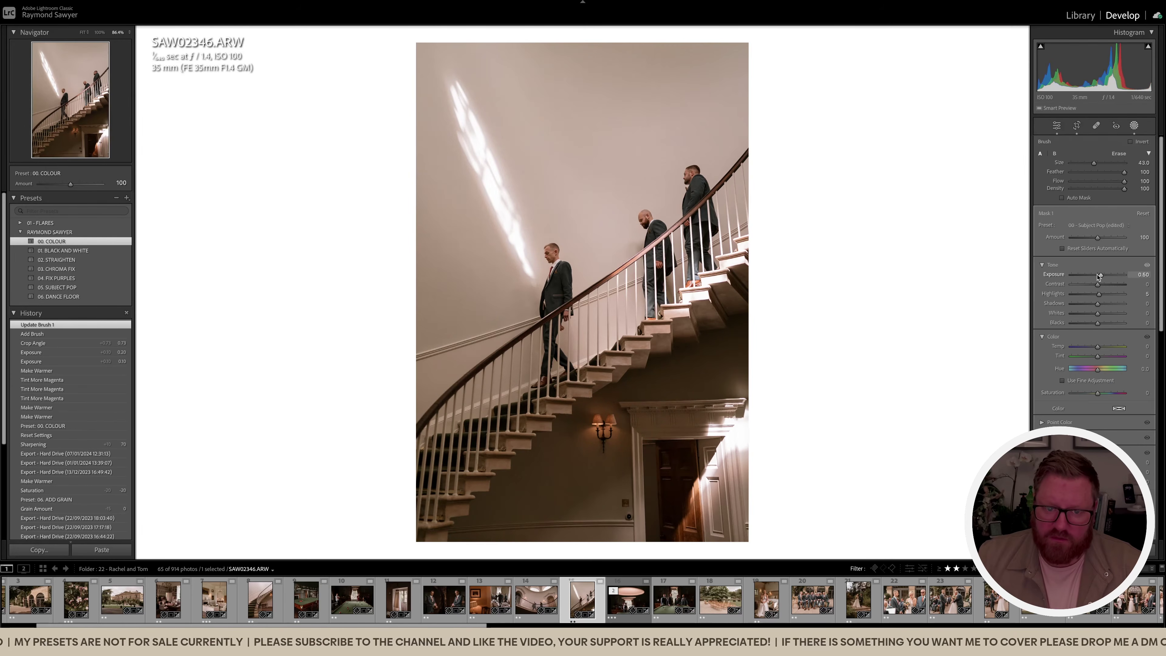
key(minus)
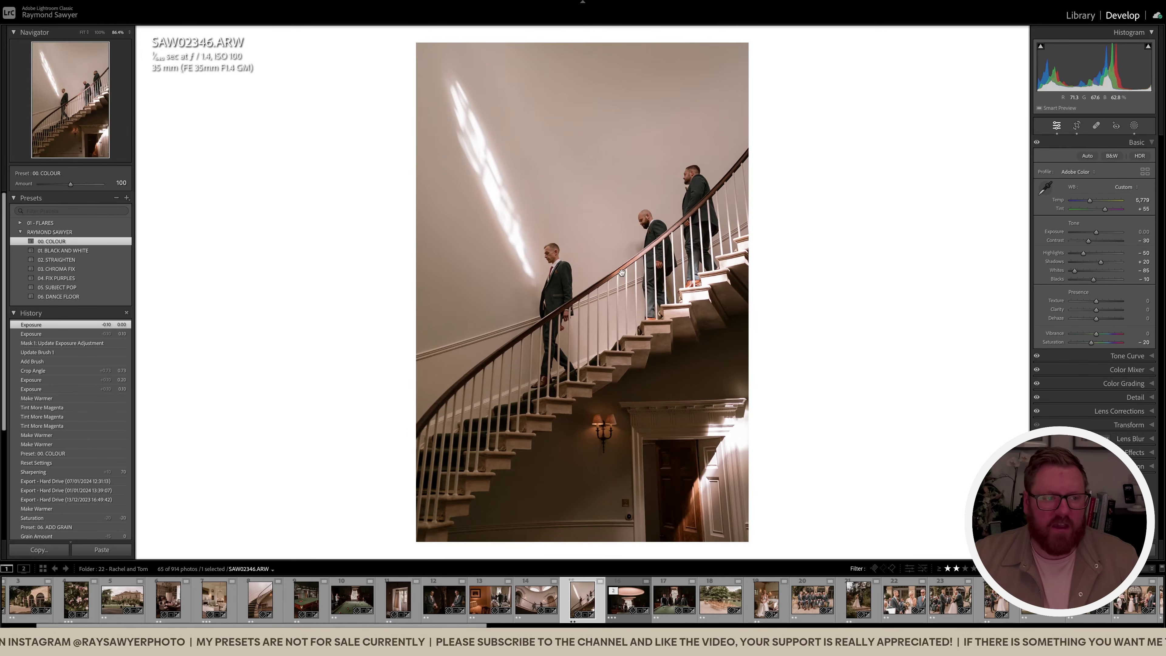
click(586, 269)
click(589, 275)
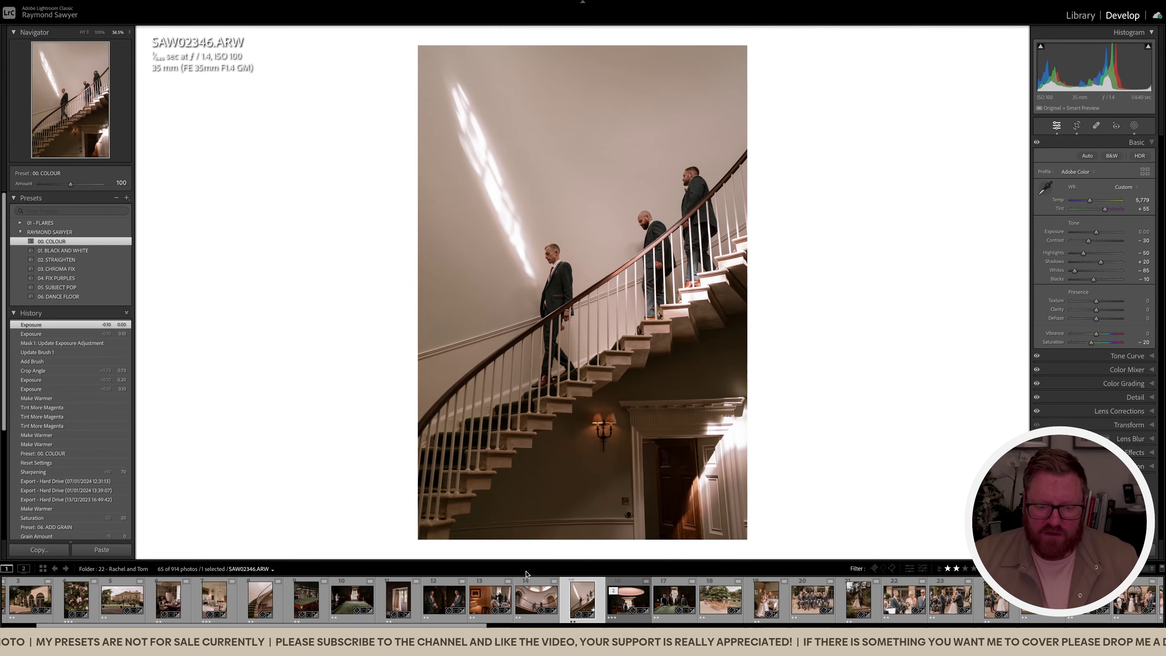
Compare the sitting room, empty staircase, lamp doorway, balcony and groomsmen staircase photos side by side in a full-screen survey
ctrl+click(536, 597)
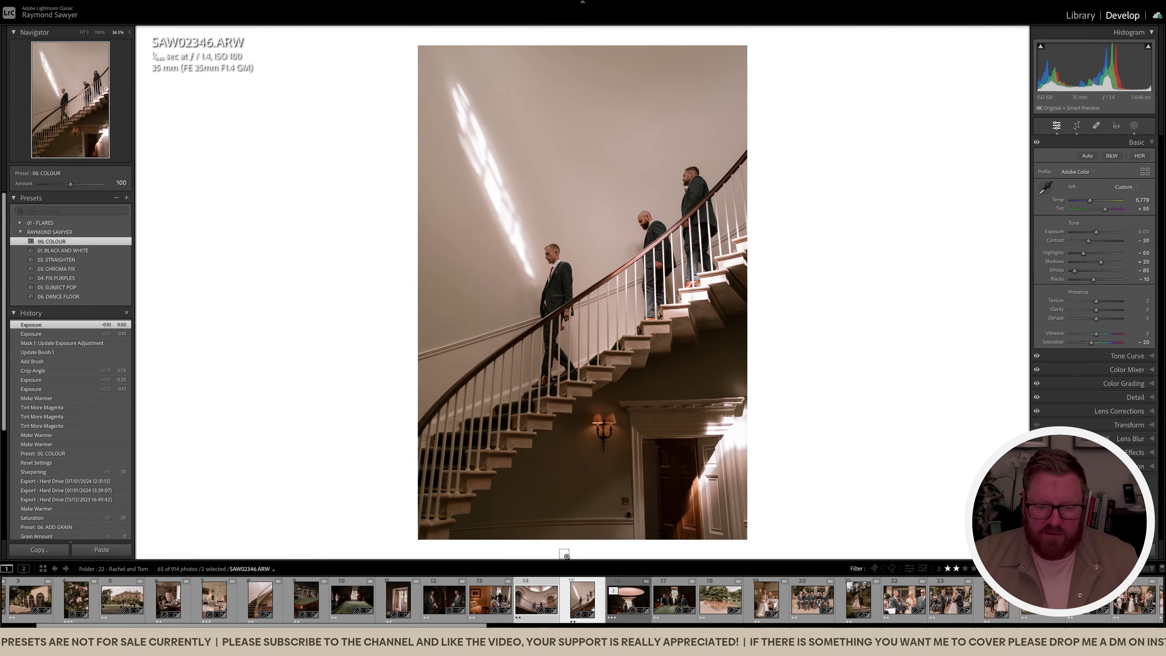
ctrl+click(491, 597)
ctrl+click(255, 600)
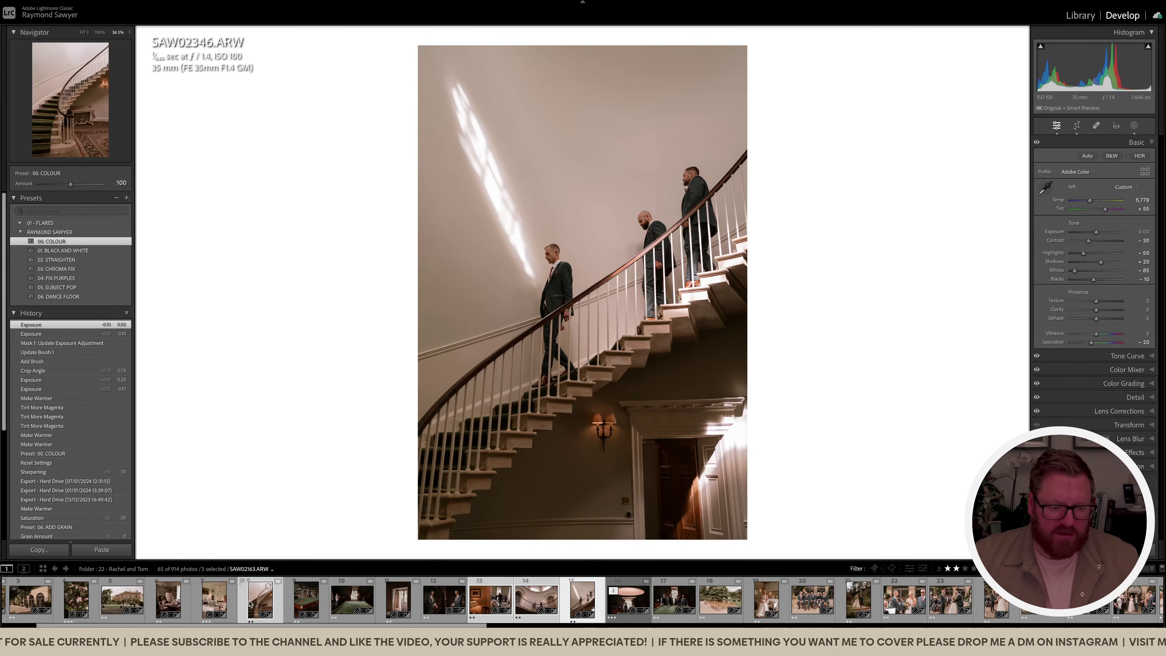
ctrl+click(214, 597)
key(n)
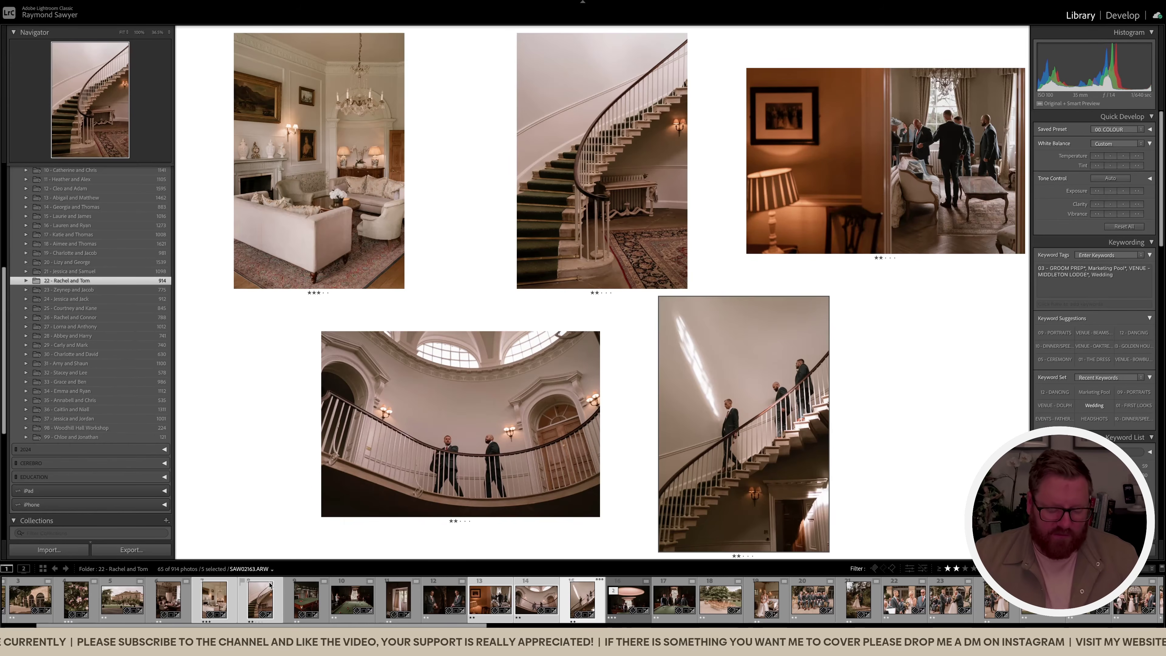
key(shift+Tab)
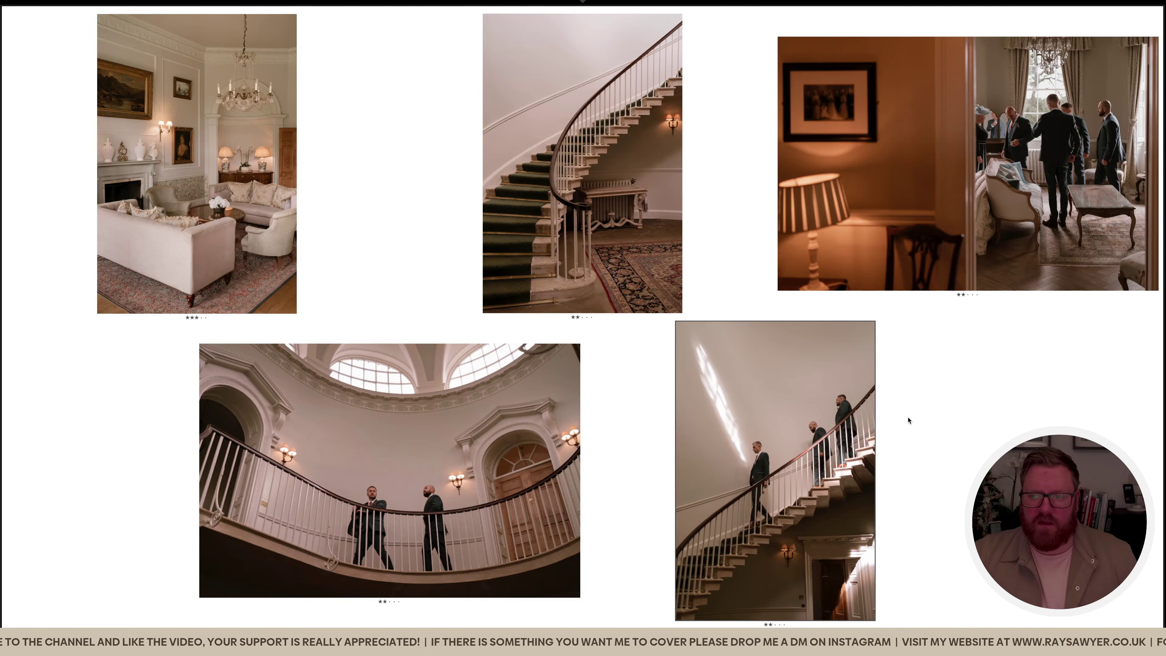
key(shift+Tab)
Open staircase photo SAW02346 in Photoshop and lasso the doorway below the stairs, including its frame and the adjacent wall switches
click(590, 604)
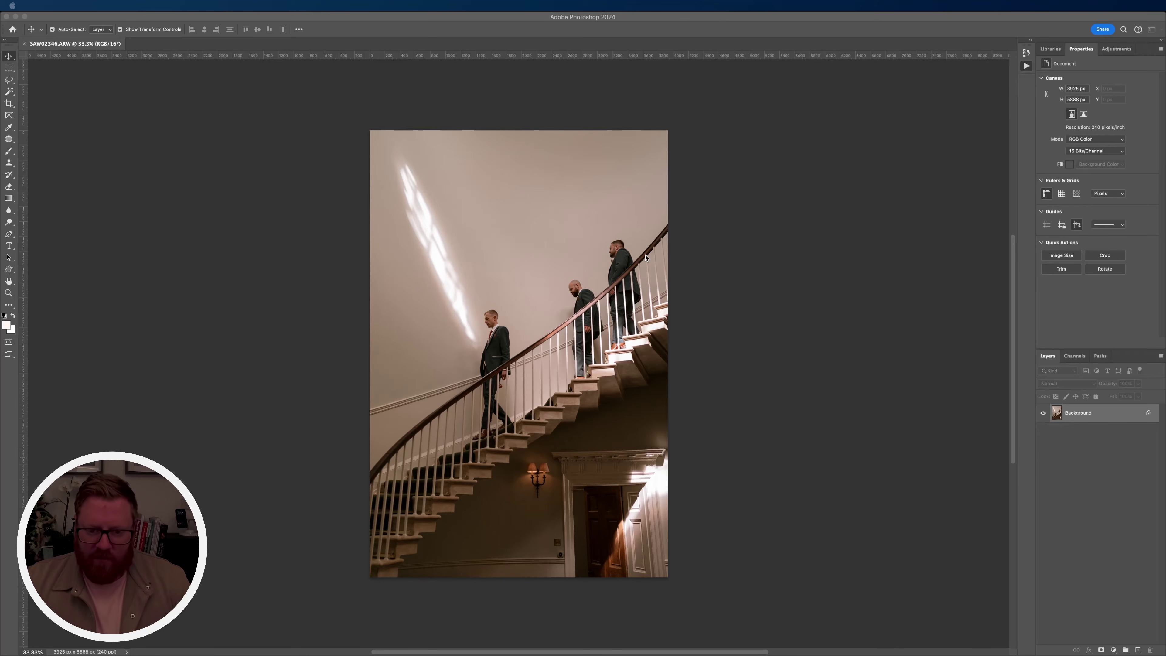
click(732, 263)
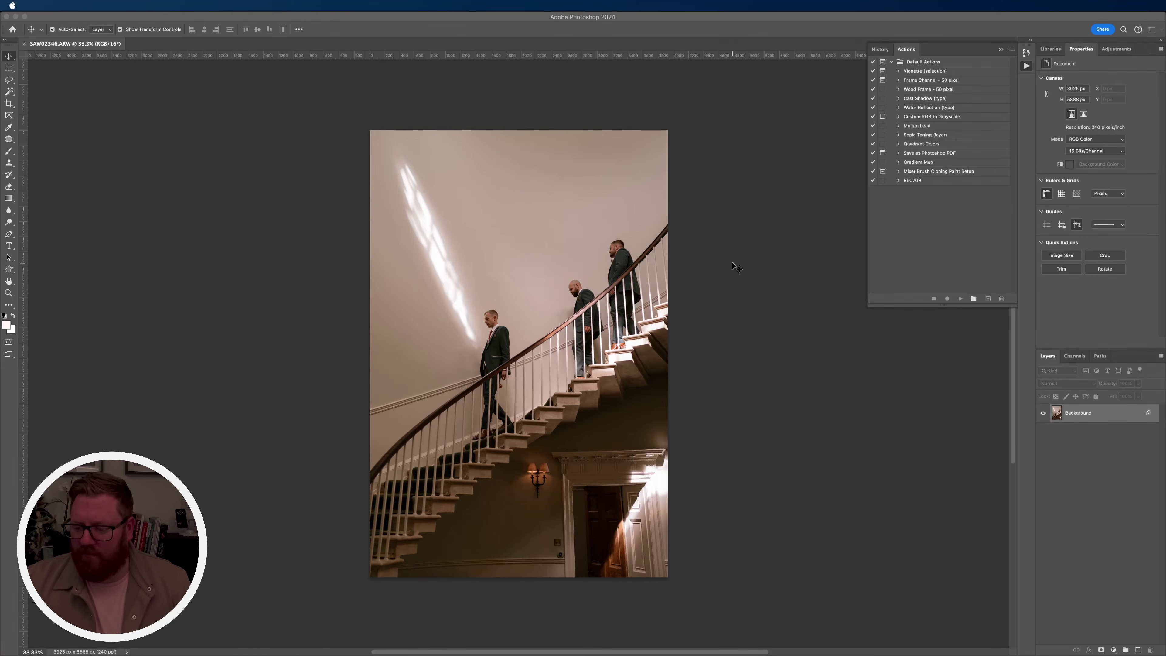
key(super+plus)
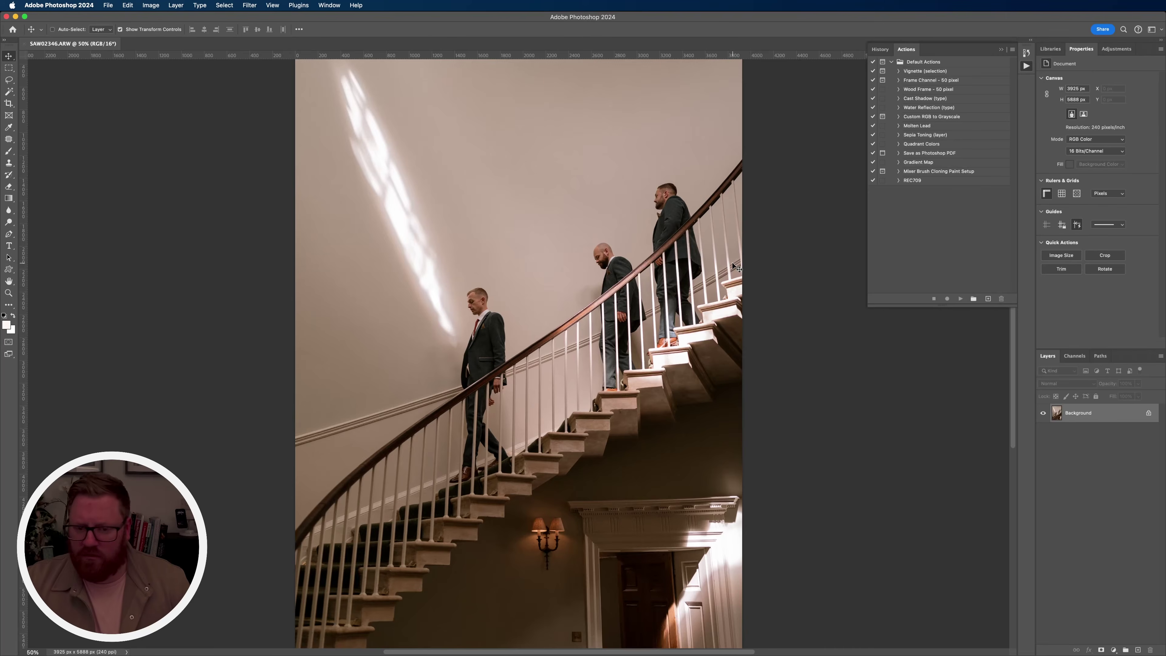
key(super+plus)
mouse_move(669, 285)
mouse_down()
mouse_move(531, 329)
mouse_move(486, 326)
mouse_up()
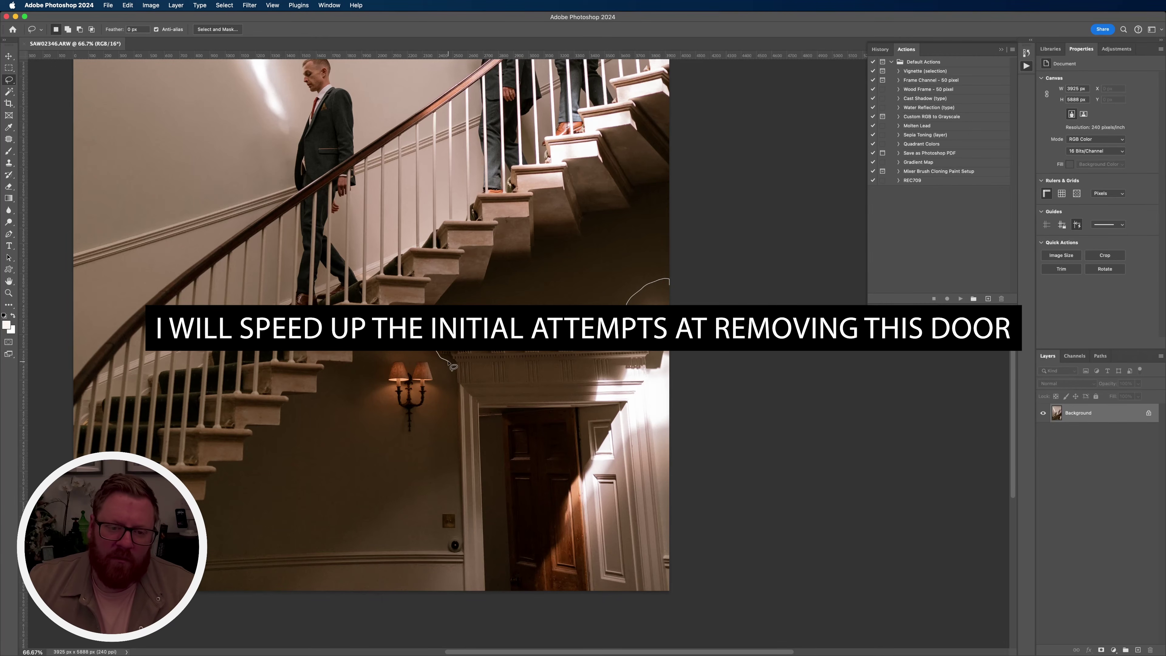
mouse_move(457, 390)
mouse_down()
mouse_move(455, 501)
mouse_move(513, 613)
mouse_move(685, 633)
mouse_move(664, 546)
mouse_up()
Replace the selected doorway using Generative Fill with the prompt "remove door"
click(128, 5)
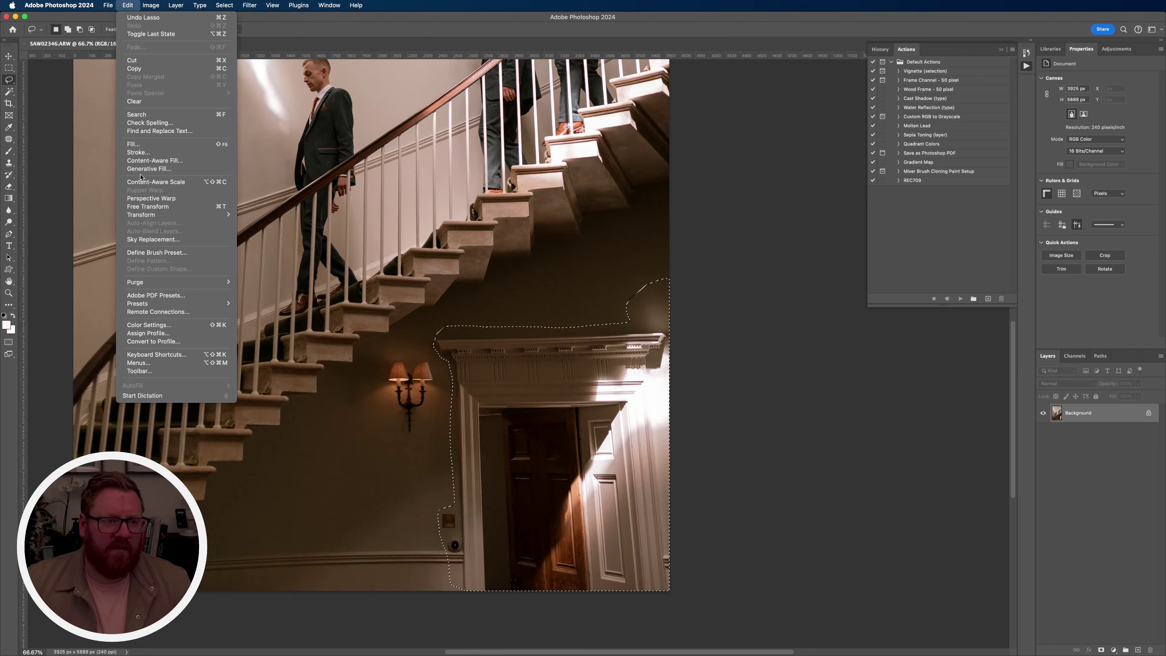
click(153, 169)
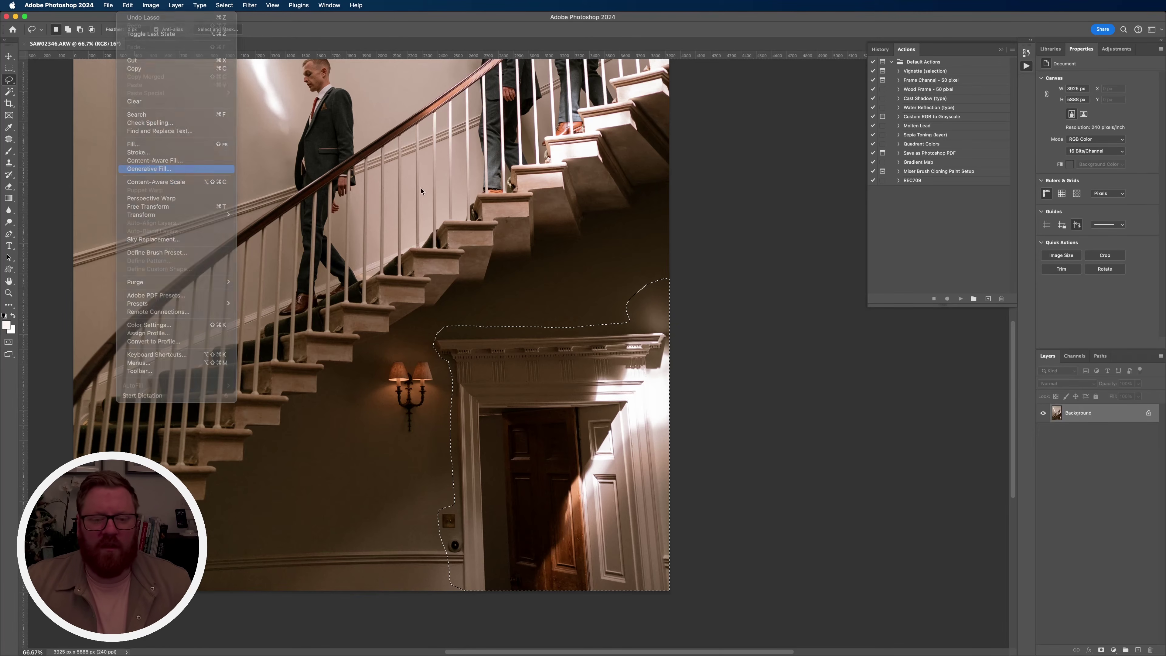
text(remove door)
click(613, 358)
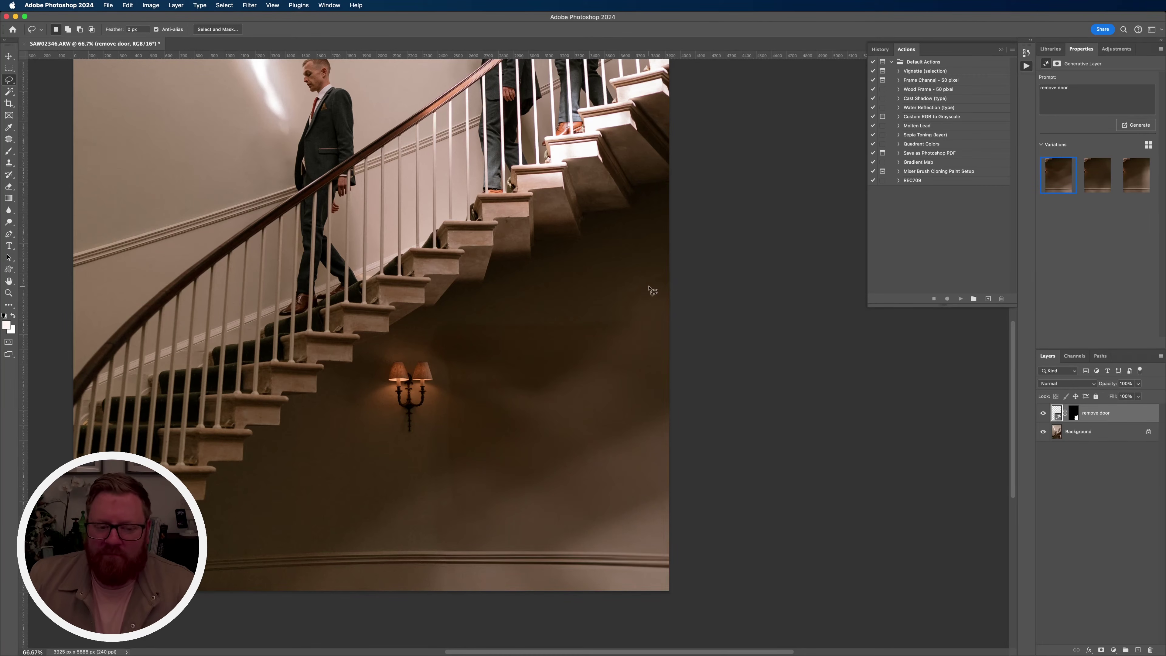
Select the wall under the stairs on the Background layer with the Magic Wand, and clean up the selection along the stair edges with the Lasso
key(w)
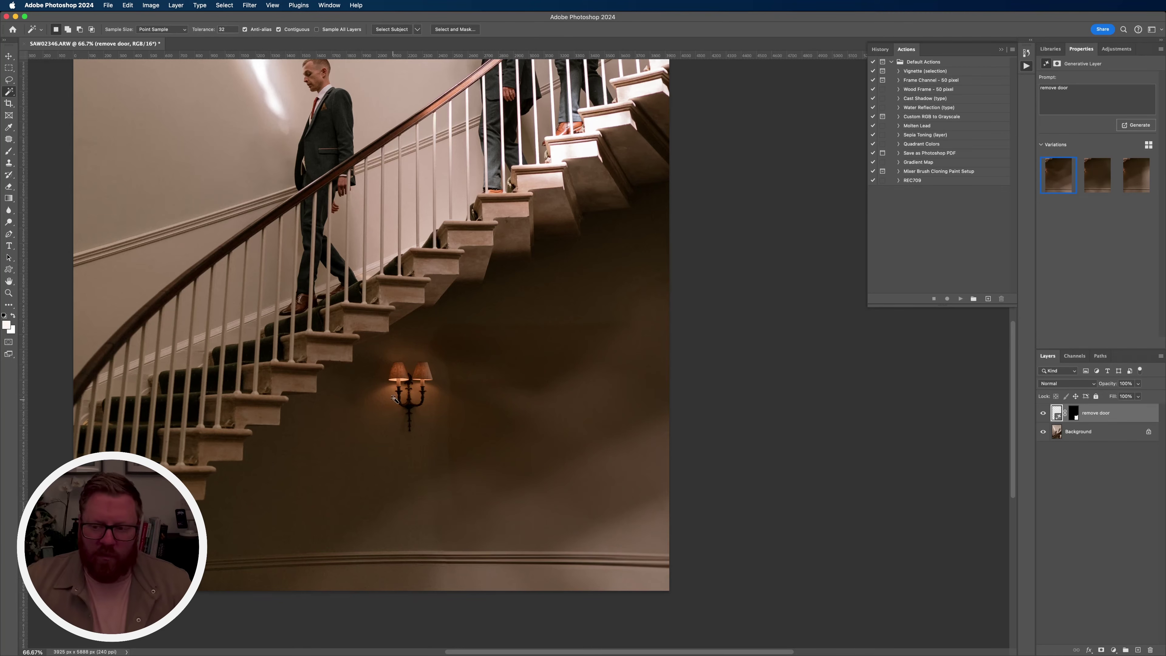
key(alt+bracketleft)
click(597, 262)
key(l)
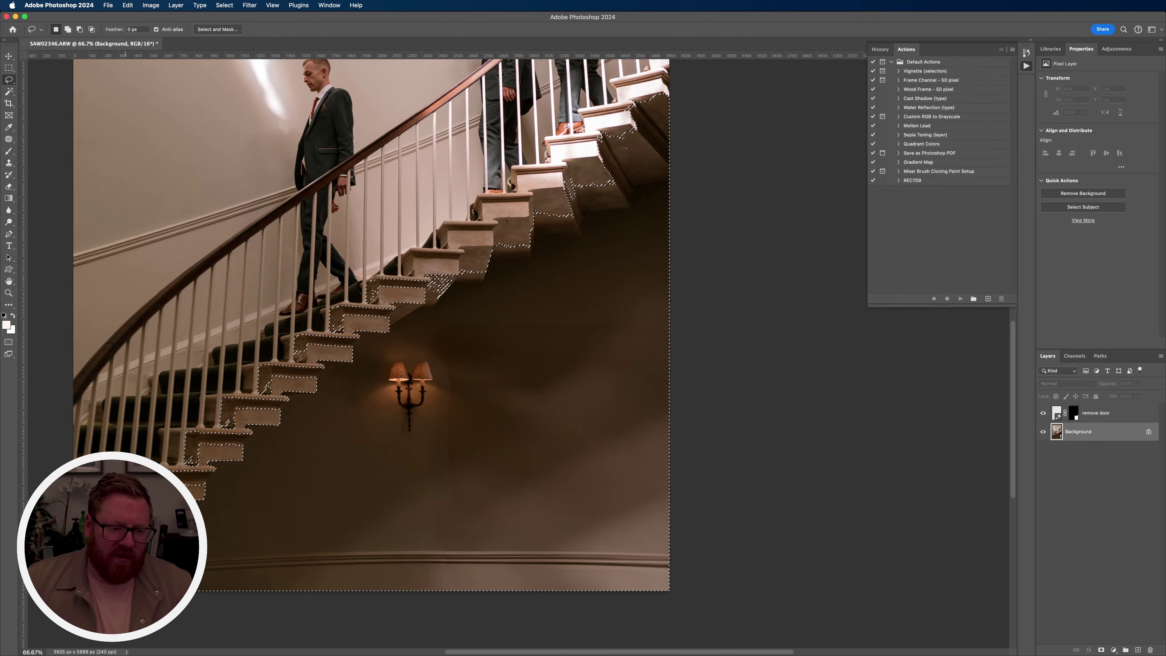
drag(169, 528, 204, 495)
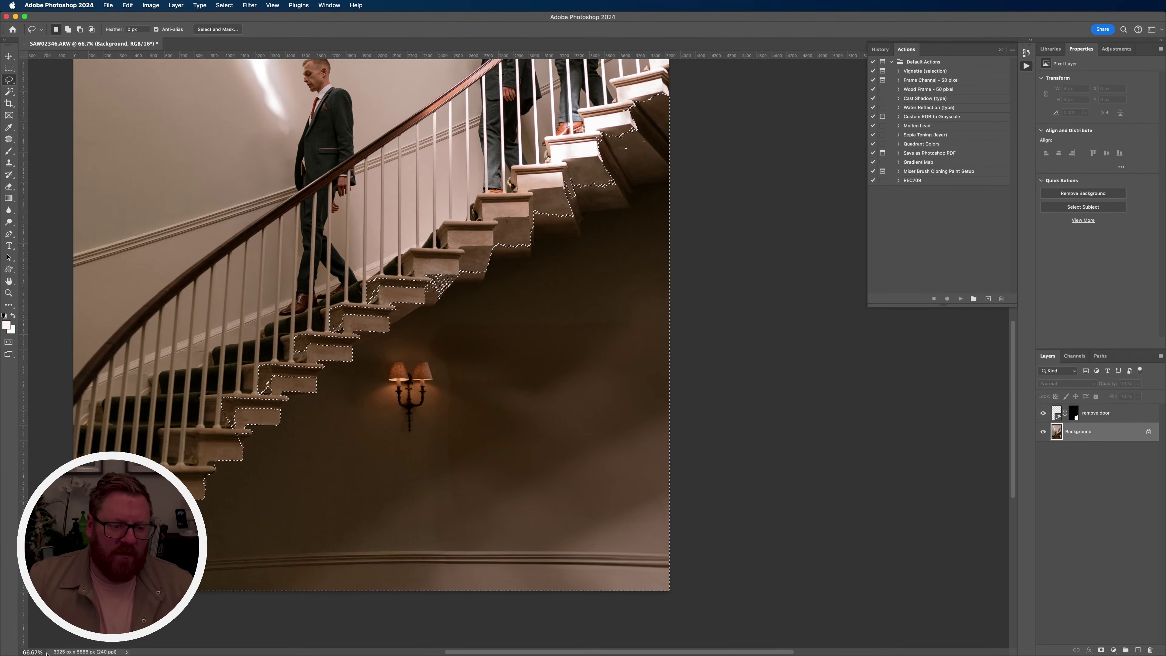
drag(428, 314, 440, 294)
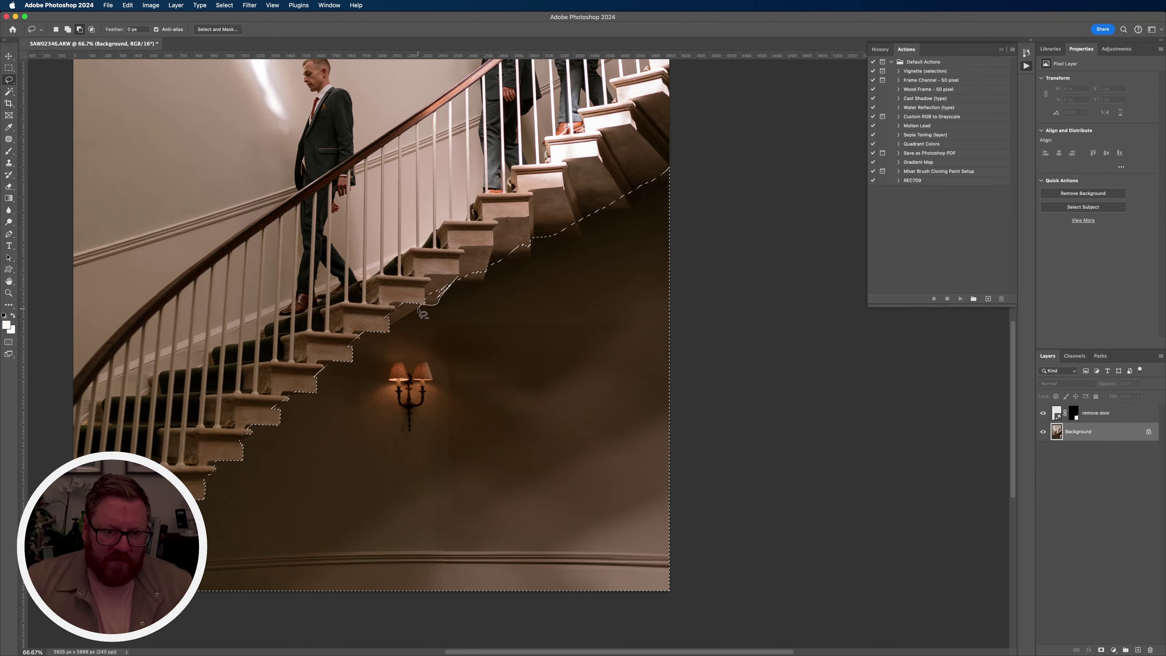
Try replacing the selected wall using Generative Fill with the prompt "remove and create blank wall", and preview another variation
click(132, 5)
click(151, 196)
text(remove and create blank wall)
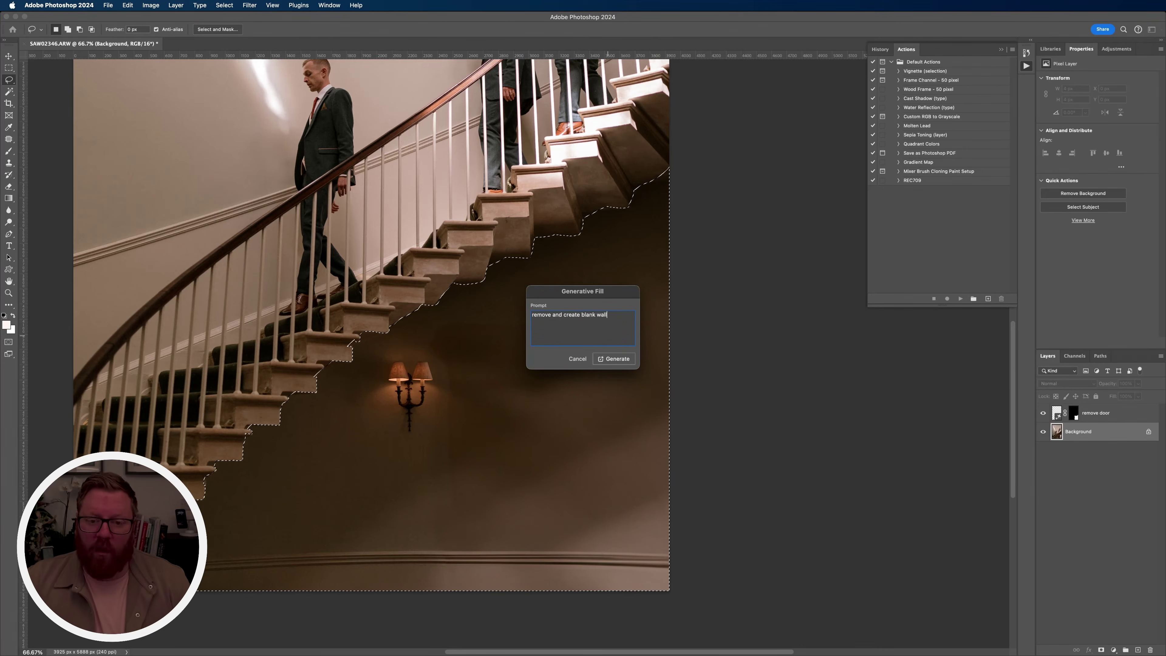
key(Return)
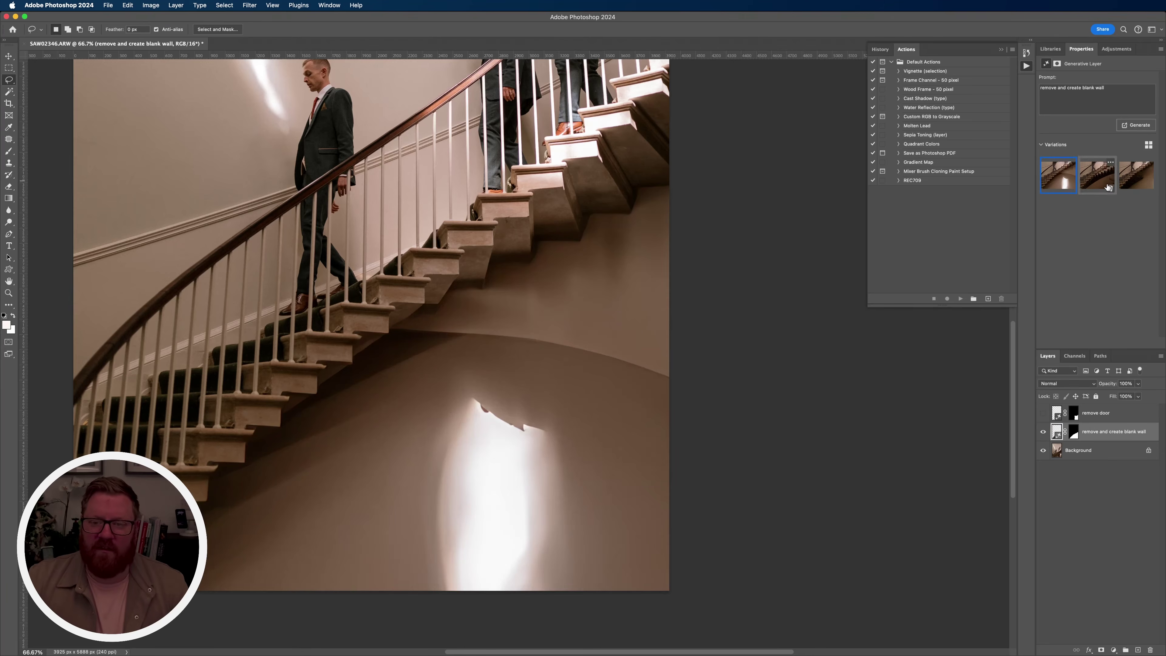
click(1129, 182)
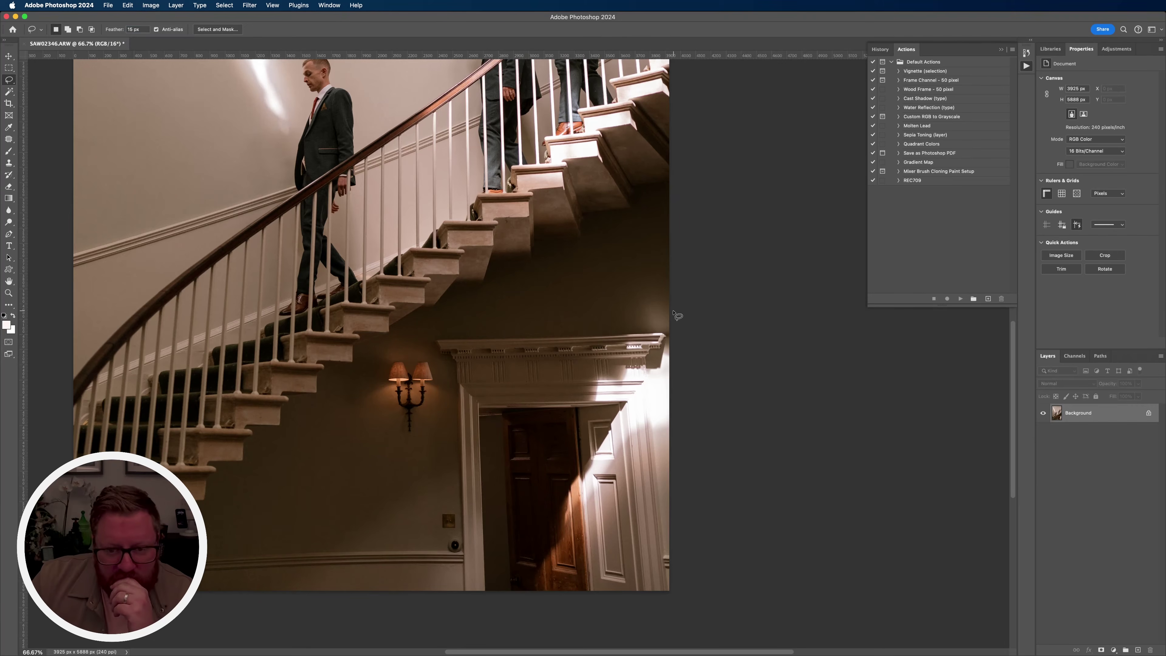
Lasso the doorway together with the wall lamp and try replacing them using Generative Fill with the prompt "remove"
mouse_move(673, 313)
mouse_down()
mouse_move(403, 333)
mouse_move(394, 599)
mouse_move(671, 592)
mouse_up()
click(128, 5)
click(153, 166)
text(remove)
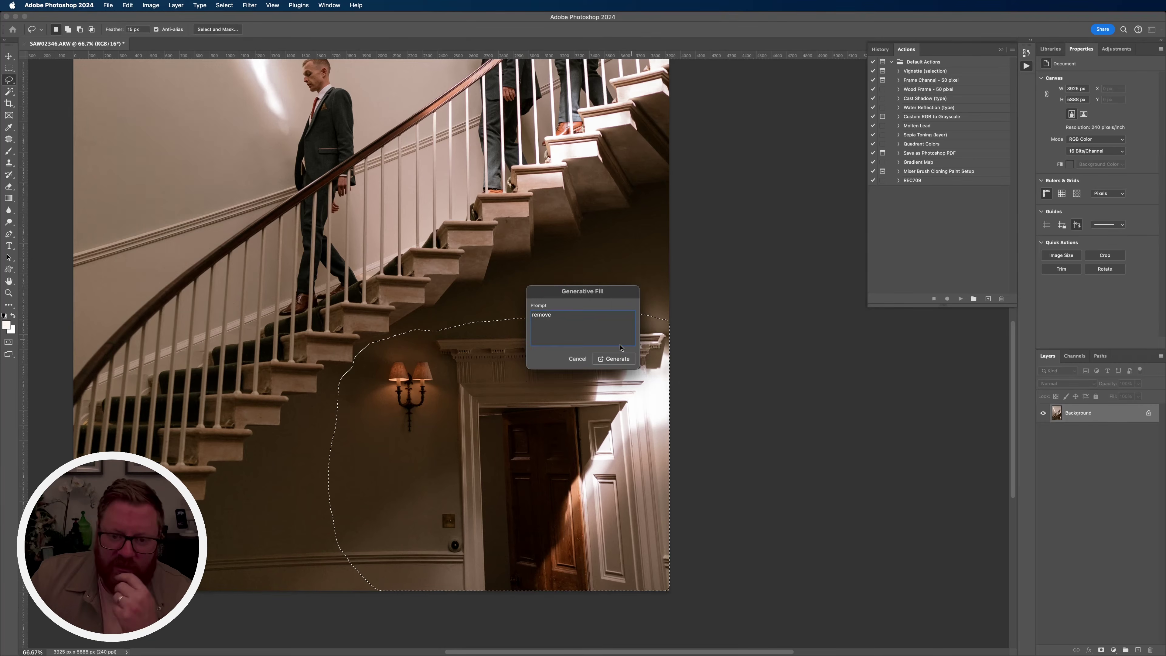
click(615, 358)
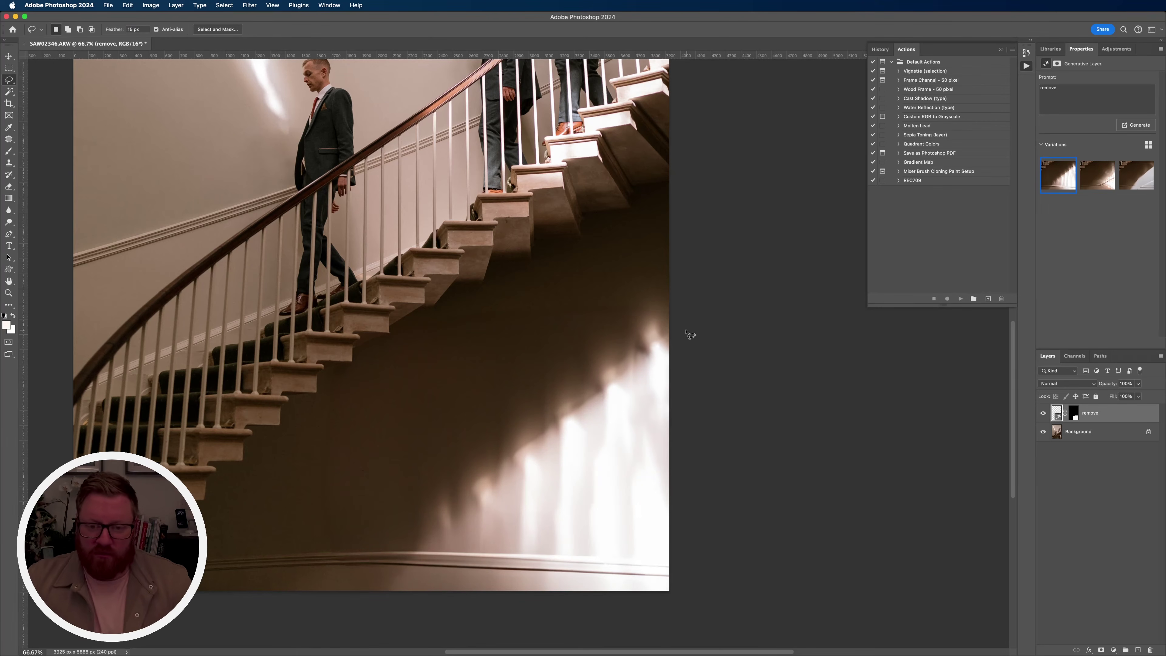
Lasso the lower wall including the bright light patch, and try Generative Fill with the prompt "remove, add blank wall"
mouse_move(670, 293)
mouse_down()
mouse_move(450, 319)
mouse_move(274, 478)
mouse_move(739, 641)
mouse_up()
key(ctrl+d)
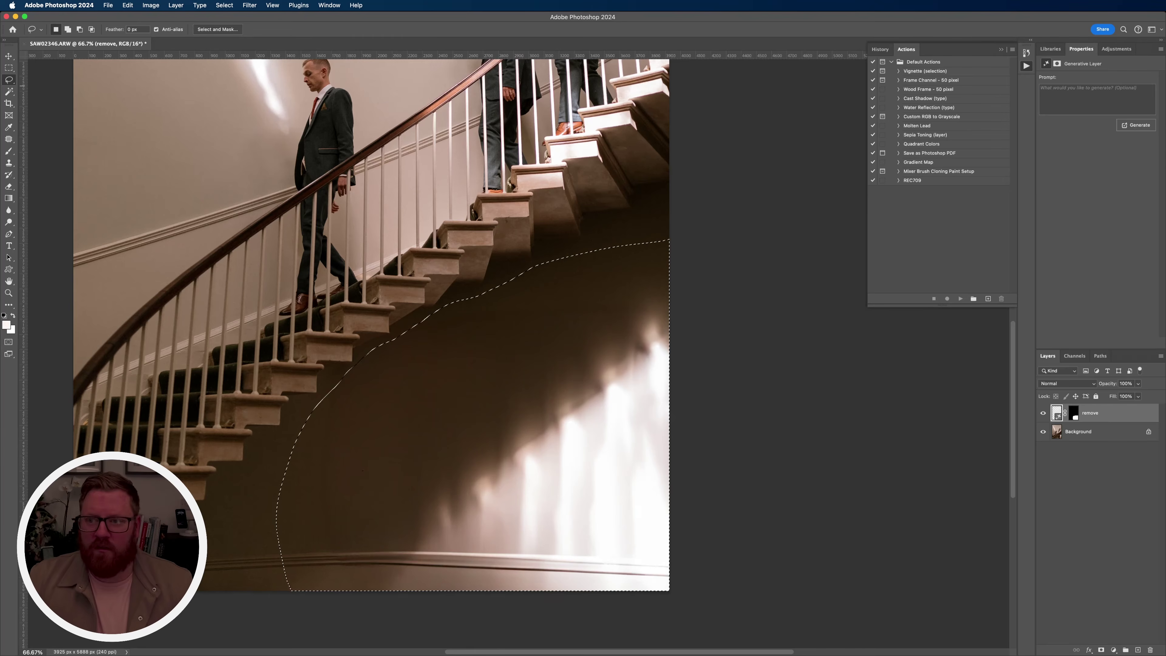
text(remove, add)
text(blank wall)
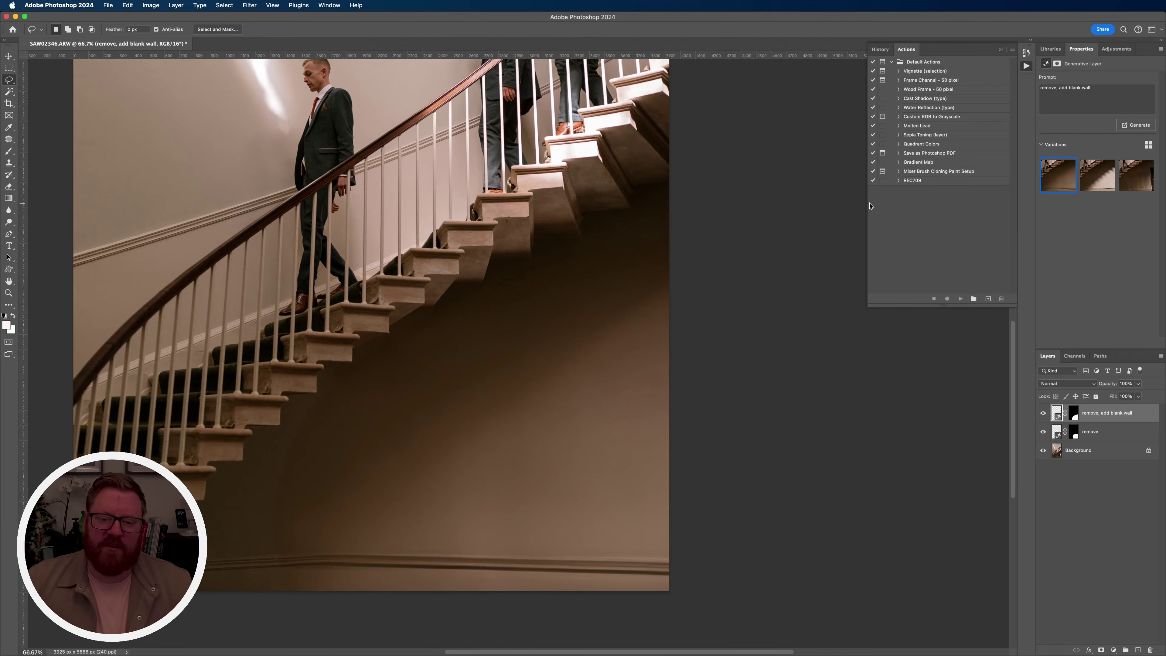
Select the original wall and doorway below the stairs on the Background layer, and try Generative Fill with the prompt "remove"
key(super+minus)
key(super+minus)
key(super+minus)
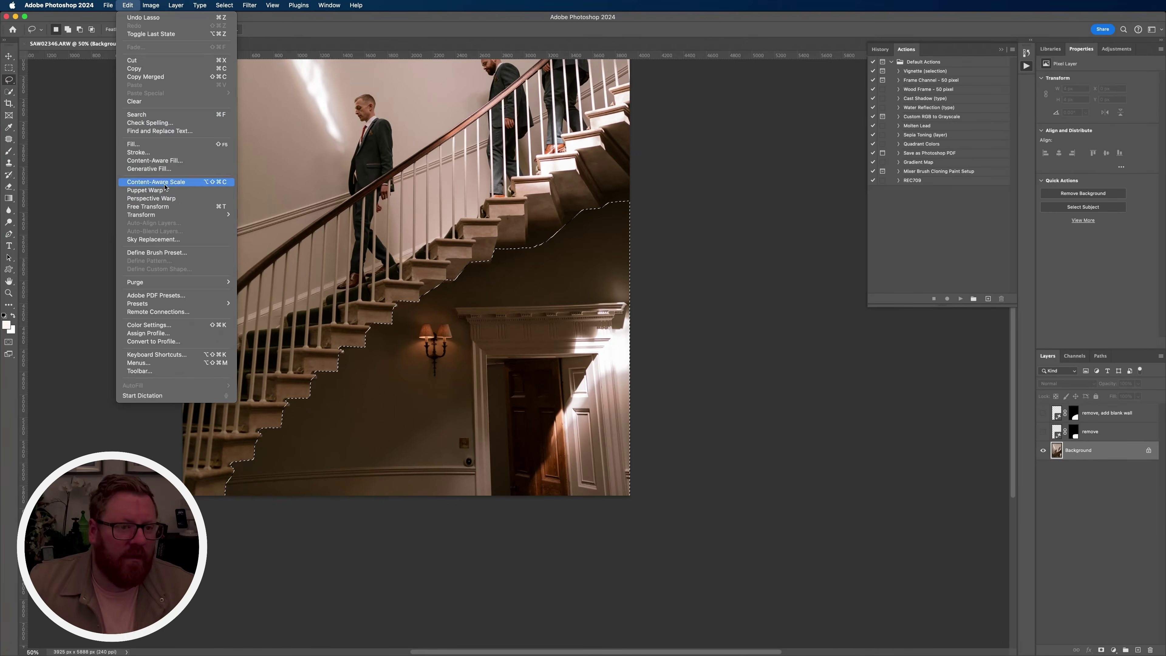
click(151, 179)
text(remove)
click(619, 359)
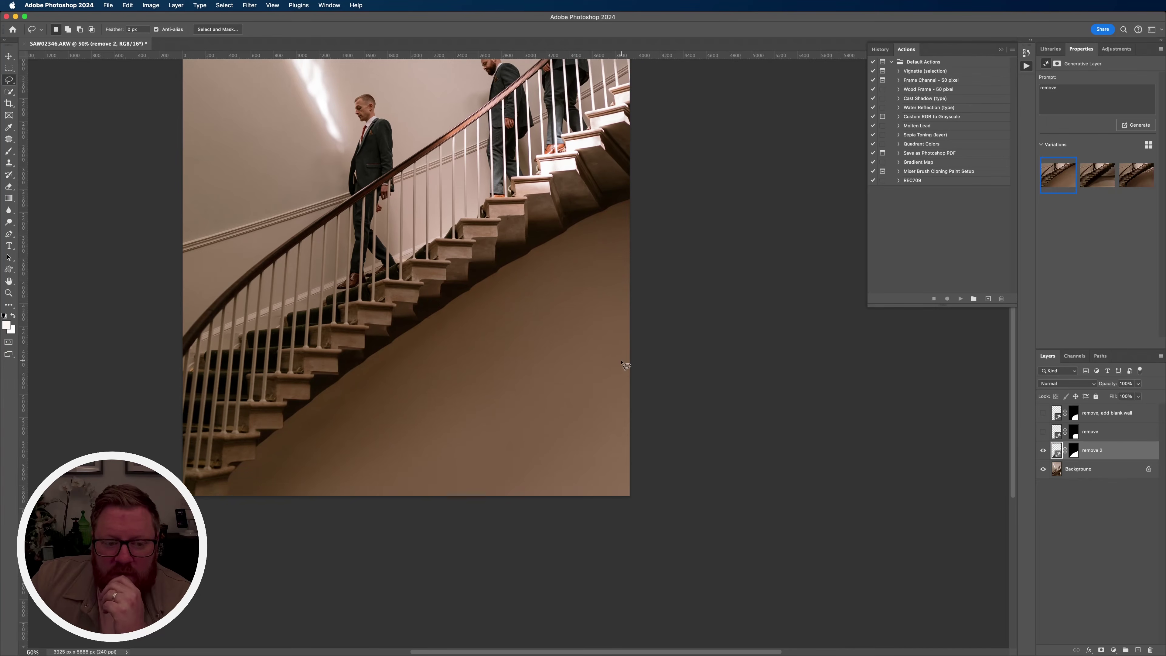
Lasso the doorway and wall lamp on the Background layer and fill them with wall, then fill the remaining patch at the photo's right edge
scroll(624, 364, up, 5)
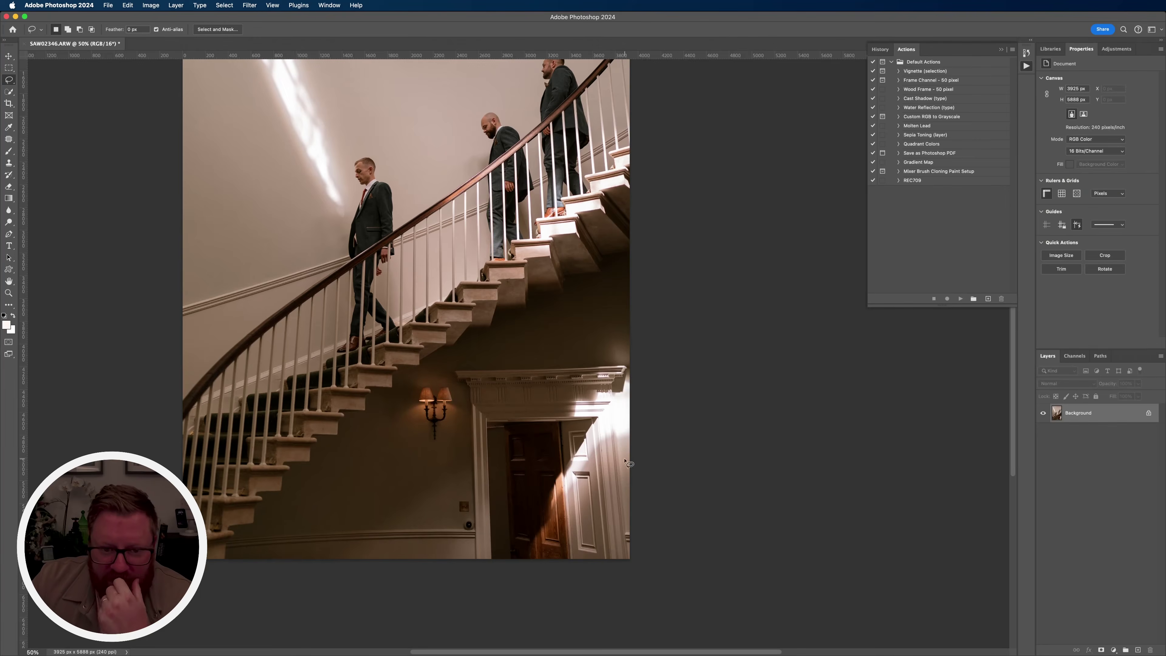
drag(672, 455, 642, 565)
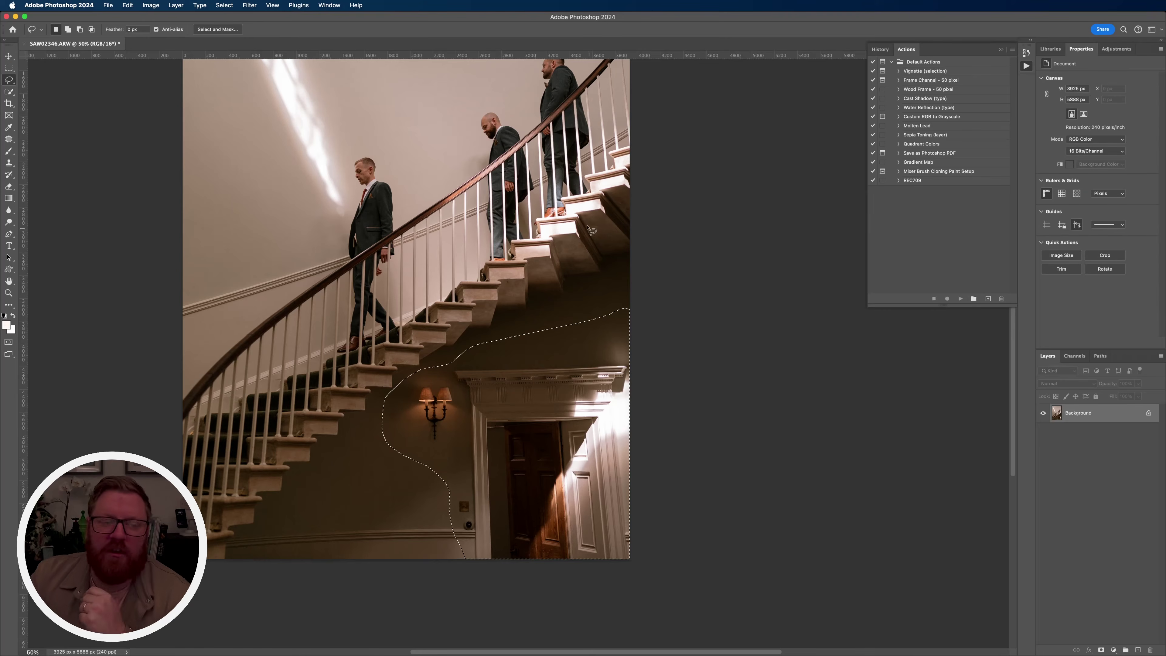
key(shift+F5)
click(643, 284)
key(super+d)
mouse_move(627, 319)
mouse_down()
mouse_move(468, 404)
mouse_move(686, 508)
mouse_up()
key(shift+F5)
key(Return)
key(super+d)
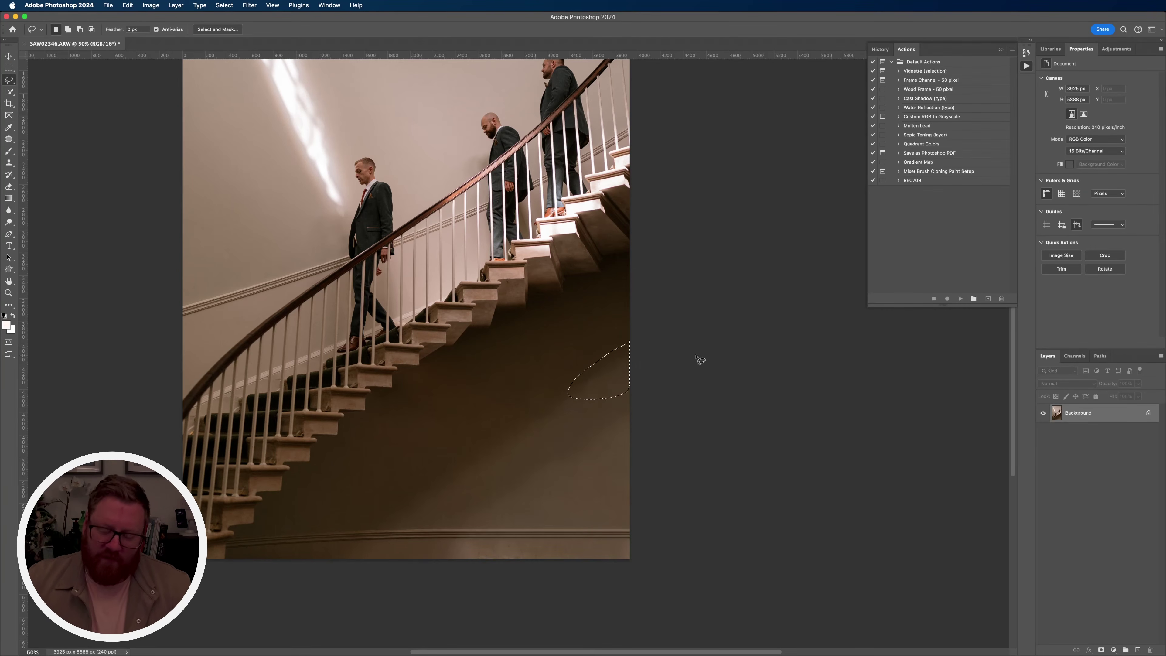
Lasso the uneven lower wall beneath the stairs and regenerate it using Generative Fill, keeping the third variation
mouse_move(419, 376)
mouse_down()
mouse_move(395, 380)
mouse_move(414, 429)
mouse_move(432, 386)
mouse_up()
key(j)
key(l)
mouse_move(661, 334)
mouse_down()
mouse_move(323, 573)
mouse_move(724, 463)
mouse_move(661, 332)
mouse_up()
click(128, 5)
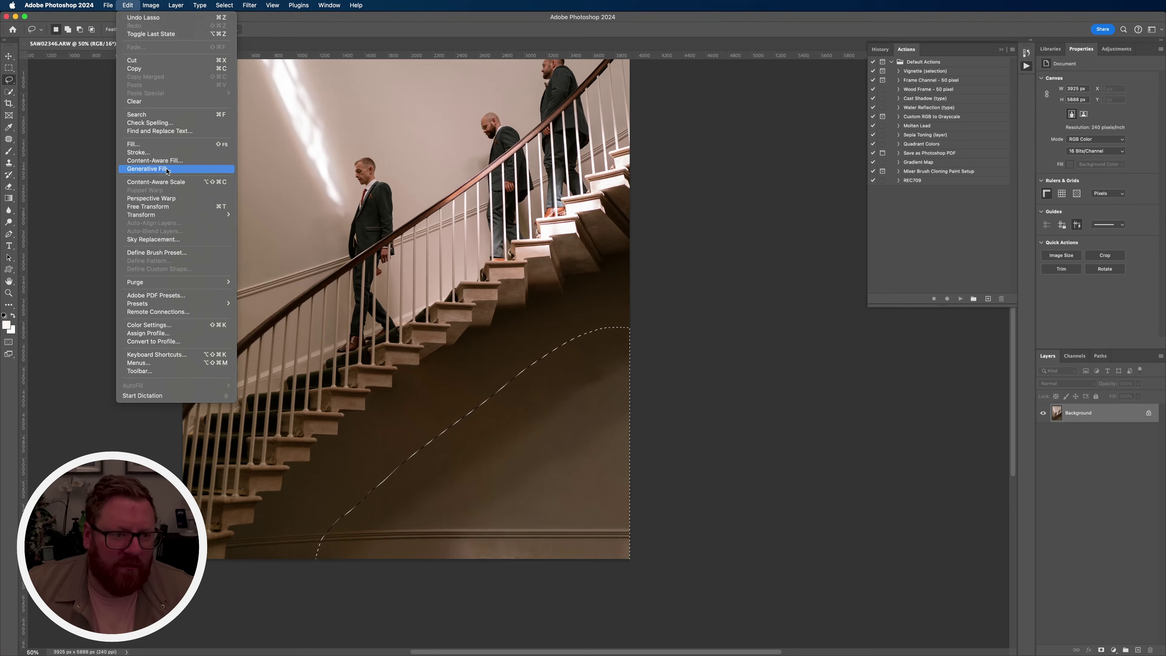
click(166, 173)
text(remove)
click(615, 359)
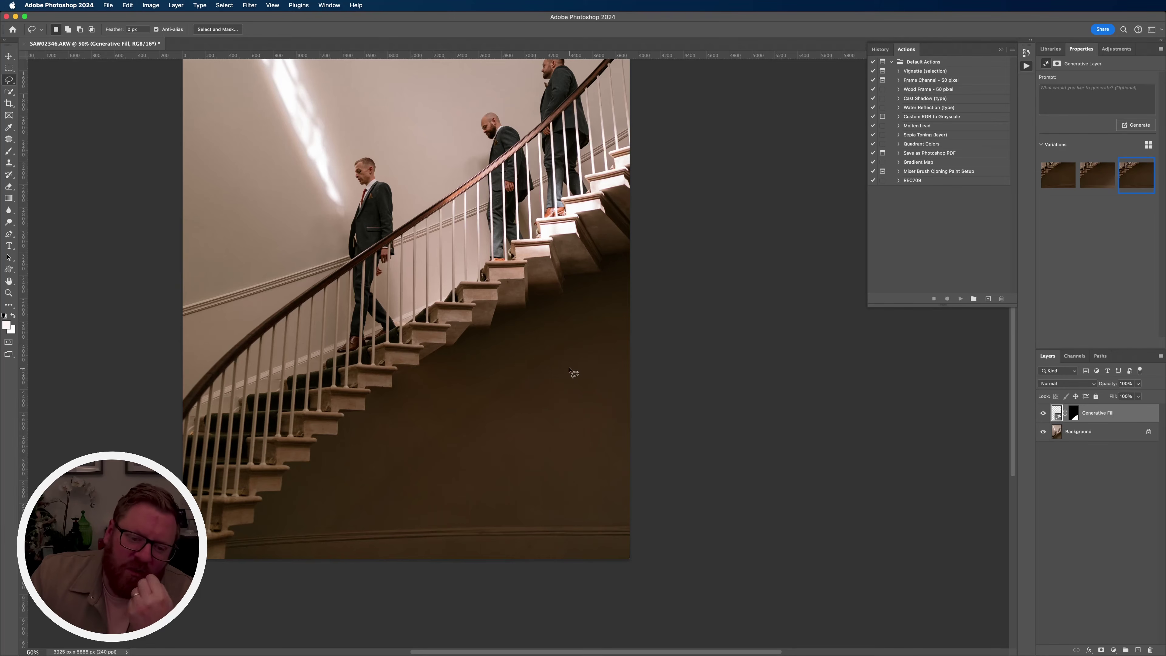
scroll(548, 428, up, 2)
scroll(548, 428, down, 2)
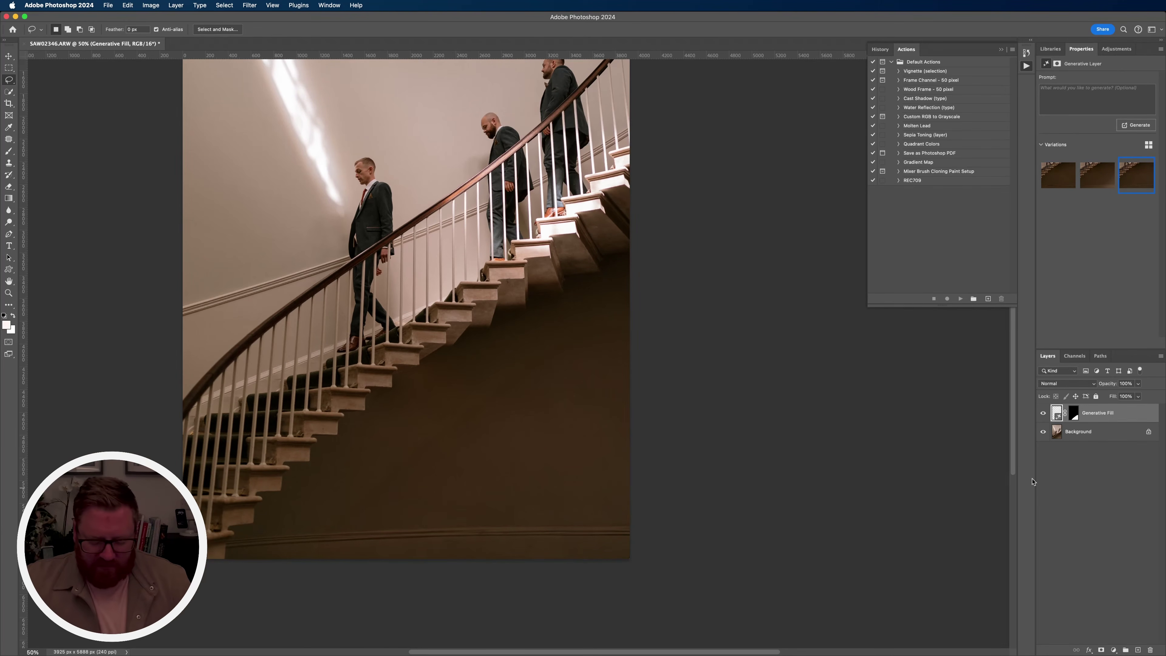
Stamp all visible layers into a new merged layer and inspect the wall below the stairs up close
key(super+alt+shift+e)
key(super+equal)
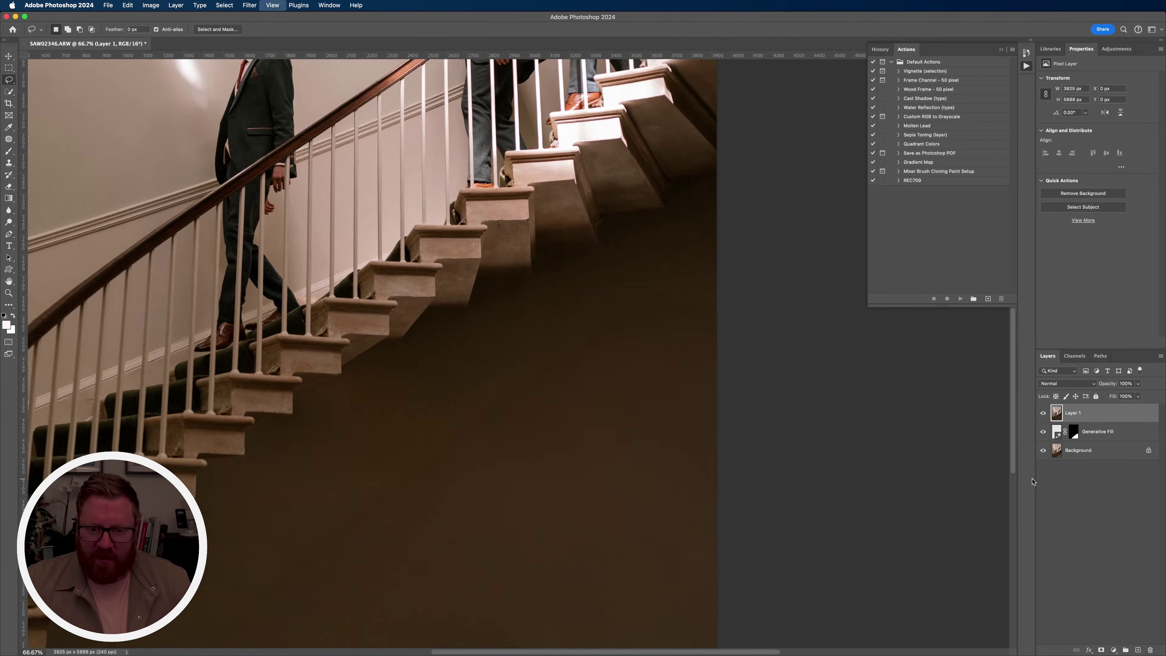
key(super+equal)
drag(550, 418, 642, 262)
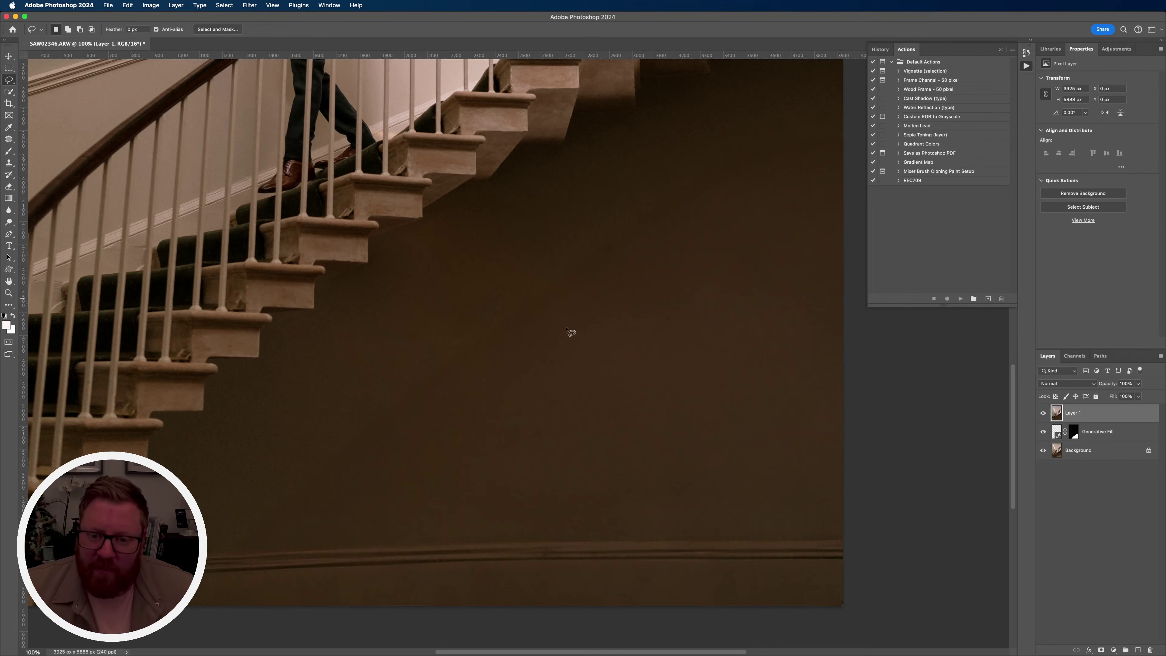
key(super+minus)
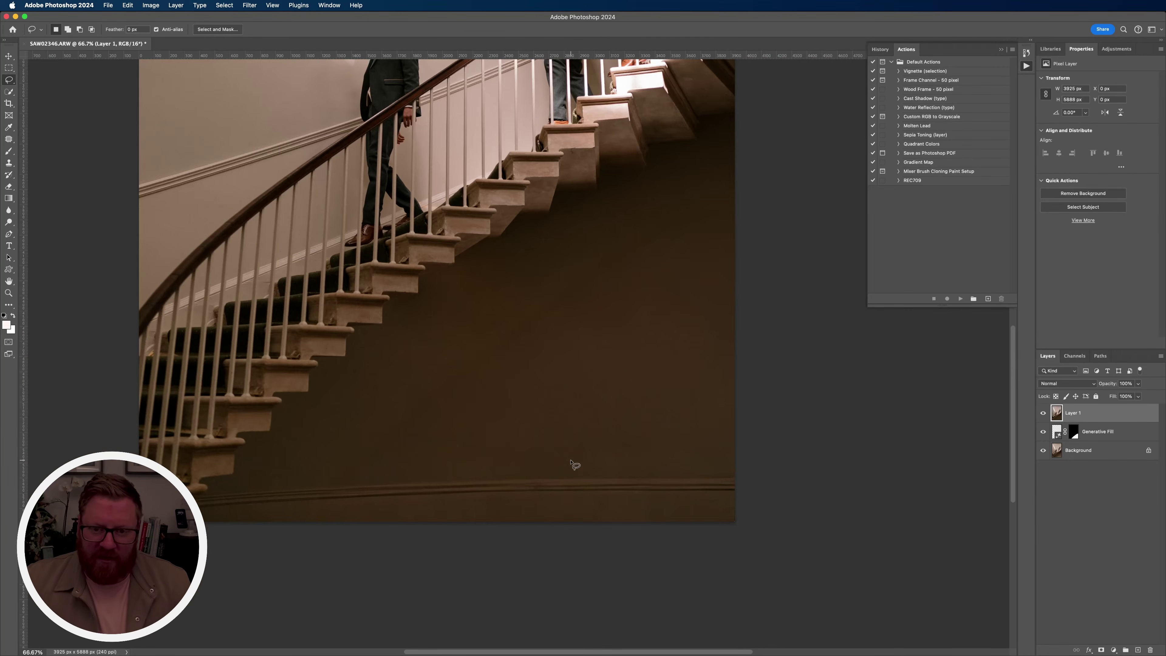
Even out the diagonal tonal band and the central blotches on the wall with the Patch tool
mouse_move(758, 208)
mouse_down()
mouse_move(700, 204)
mouse_move(645, 221)
mouse_move(532, 278)
mouse_move(439, 363)
mouse_move(741, 214)
mouse_up()
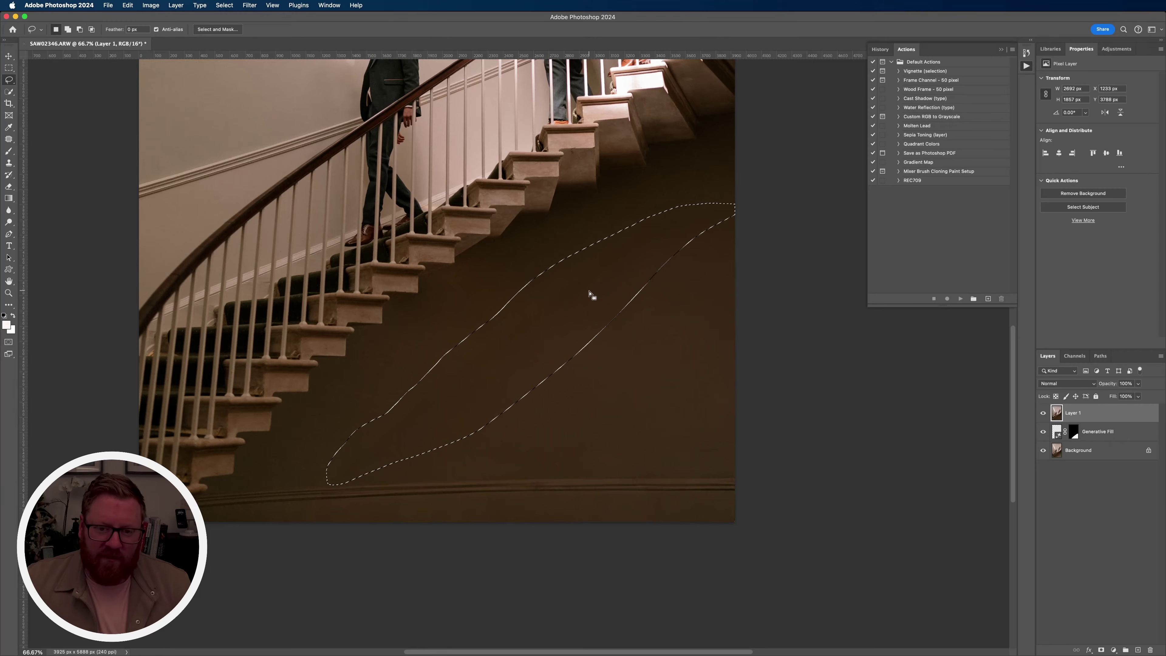
click(10, 139)
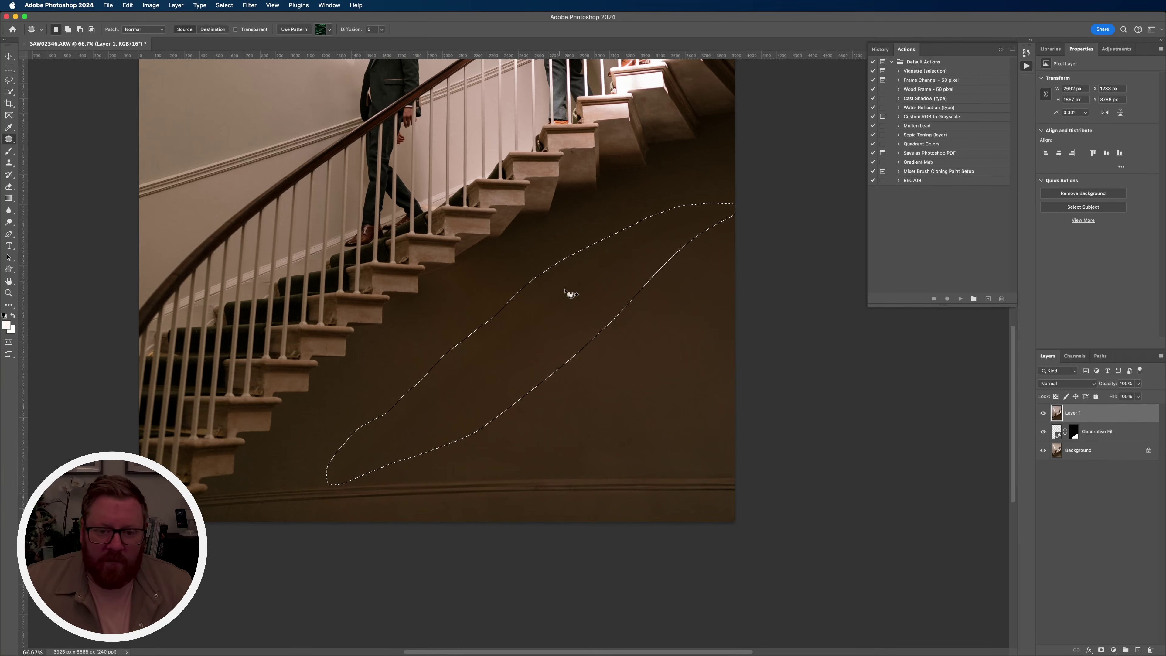
mouse_move(572, 302)
mouse_down()
mouse_move(556, 285)
mouse_move(601, 229)
mouse_move(530, 264)
mouse_move(501, 346)
mouse_move(584, 265)
mouse_move(602, 225)
mouse_move(649, 239)
mouse_move(684, 226)
mouse_up()
key(super+d)
key(super+d)
drag(563, 385, 615, 271)
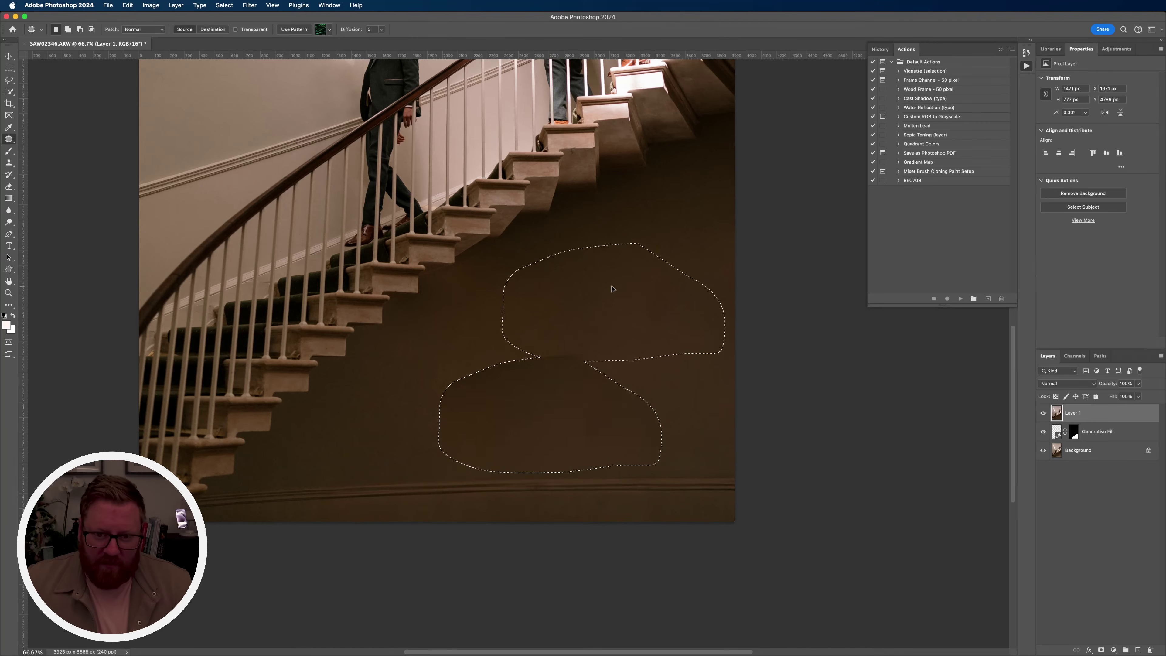
key(super+d)
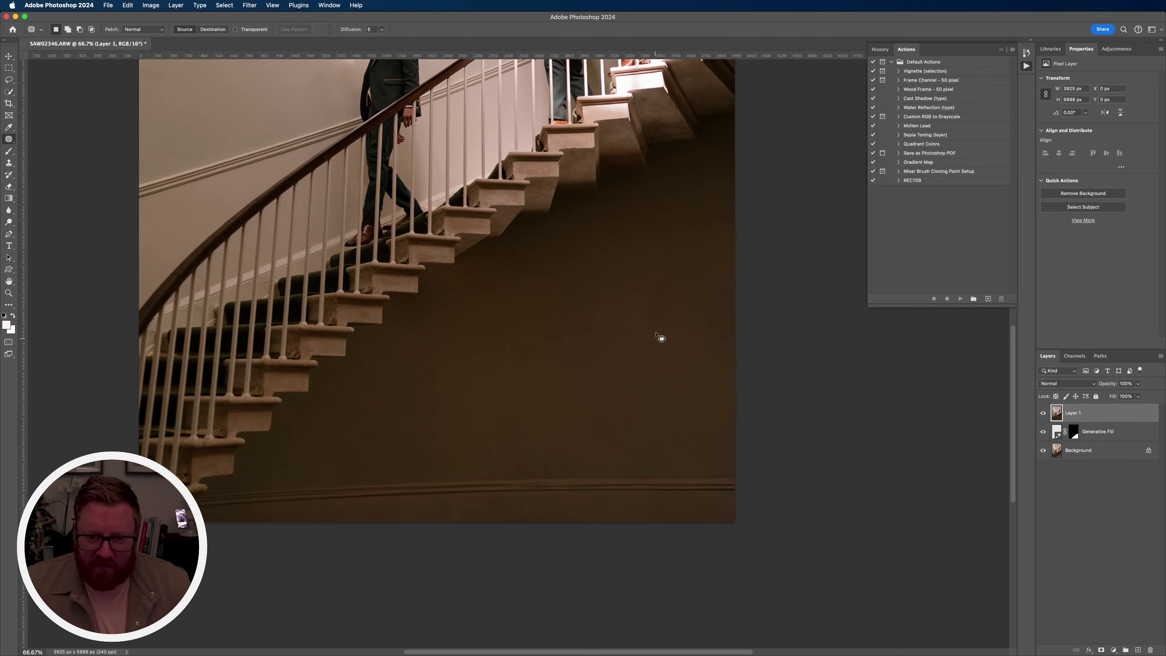
Patch the lower wall, then lasso the end of the wall moulding at the photo's right edge and fill it
scroll(559, 482, up, 1)
drag(688, 408, 614, 515)
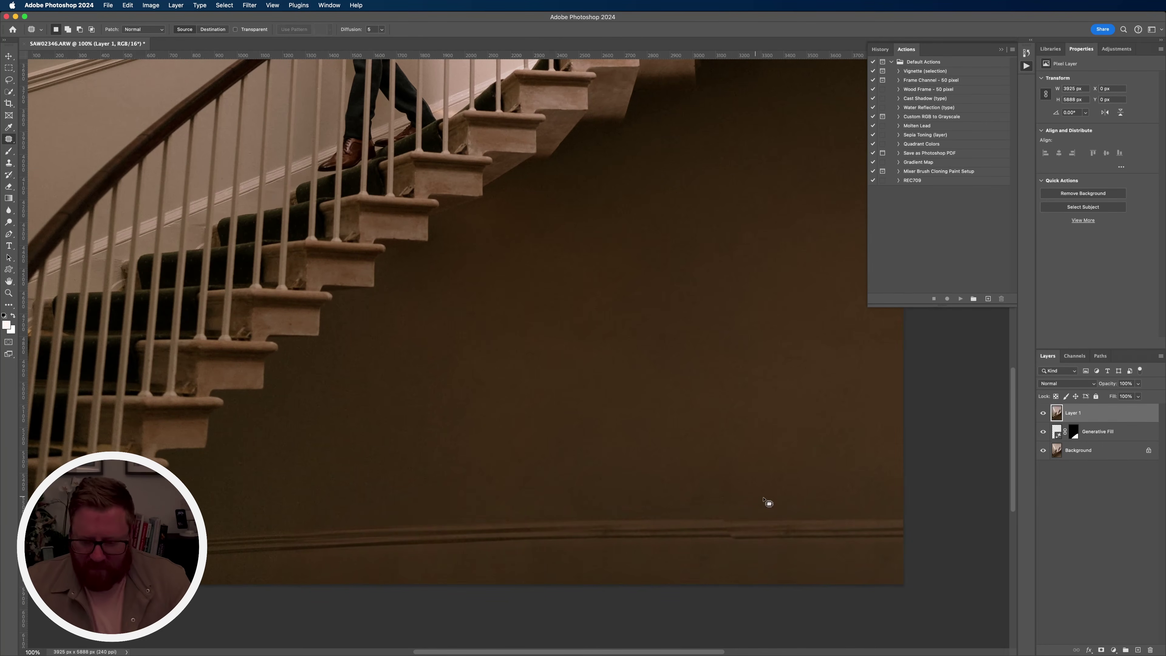
key(l)
mouse_move(902, 513)
mouse_down()
mouse_move(521, 506)
mouse_move(892, 552)
mouse_move(923, 526)
mouse_up()
key(shift+BackSpace)
key(Return)
key(super+d)
Patch away the remaining horizontal moulding along the bottom of the wall, section by section
key(j)
drag(418, 509, 398, 469)
mouse_move(643, 533)
mouse_down()
mouse_move(828, 500)
mouse_move(856, 539)
mouse_up()
drag(803, 372, 845, 562)
key(super+d)
mouse_move(329, 579)
mouse_down()
mouse_move(242, 588)
mouse_move(355, 582)
mouse_up()
mouse_move(326, 539)
mouse_down()
mouse_move(337, 464)
mouse_move(500, 494)
mouse_up()
key(super+d)
drag(431, 549, 587, 584)
scroll(601, 539, down, 3)
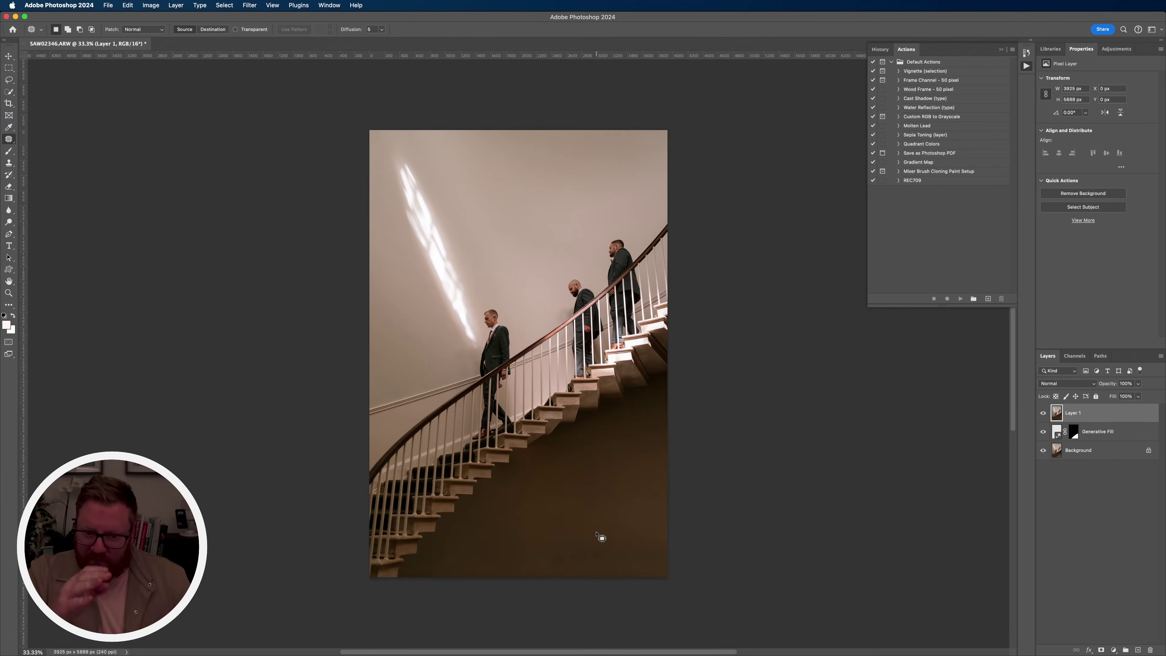
key(super+equal)
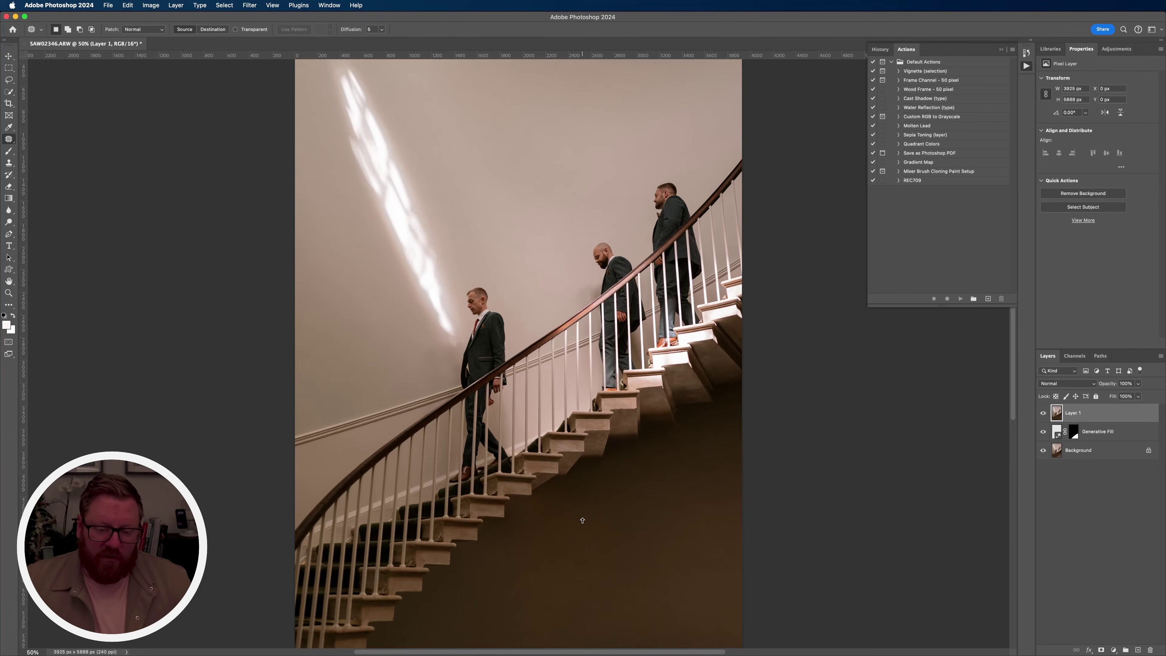
key(super+equal)
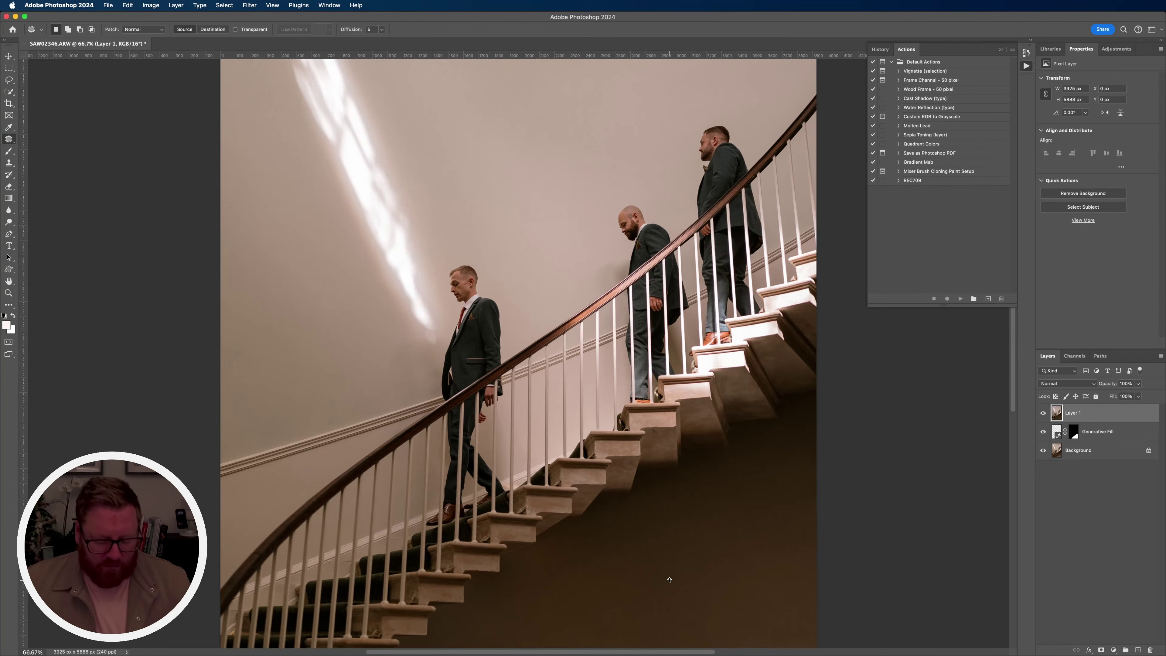
drag(669, 580, 645, 494)
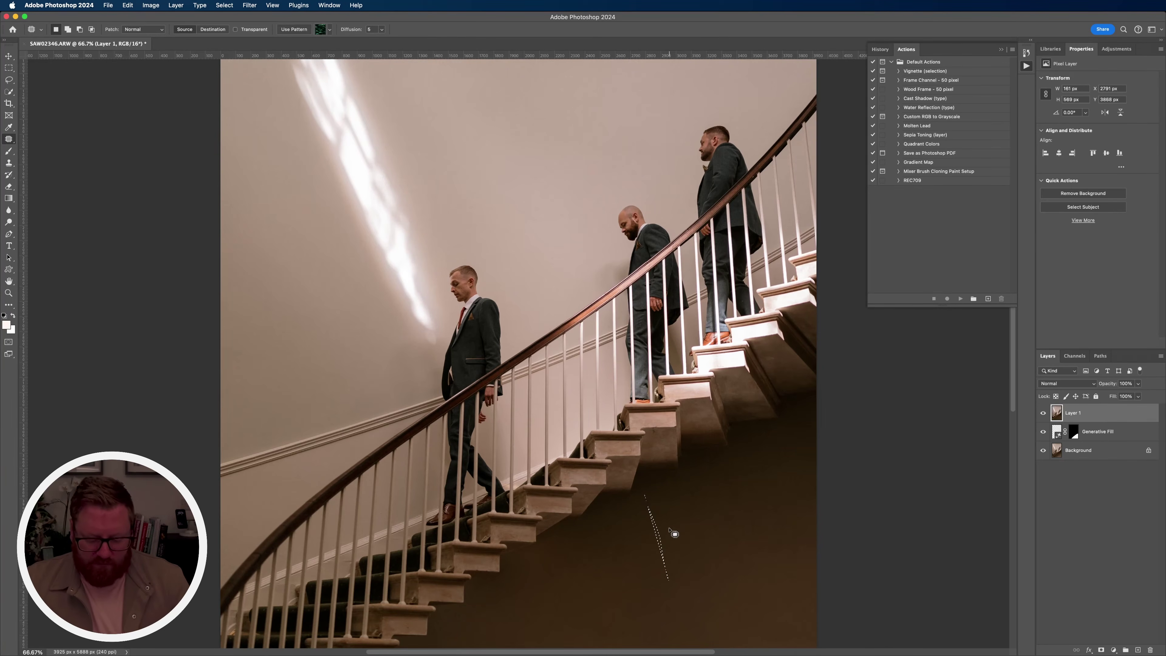
key(super+d)
Add a Curves adjustment layer and darken the shadows with a curve point at input 74, output 54
key(v)
drag(853, 602, 652, 416)
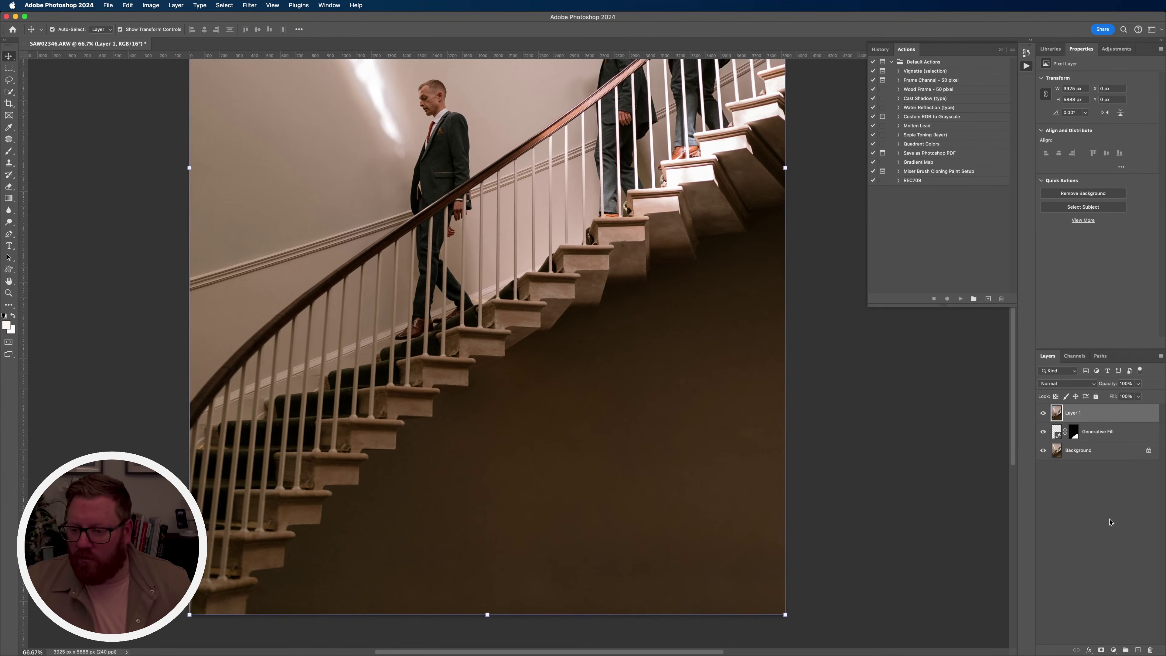
click(1113, 649)
click(1109, 535)
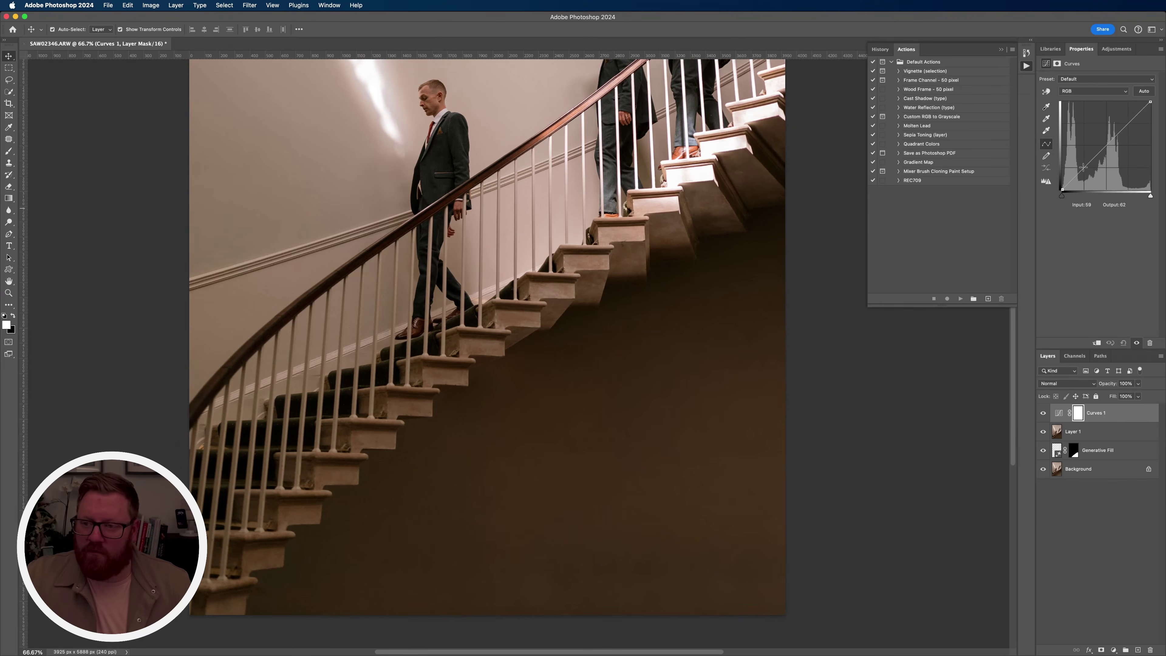
drag(1087, 164, 1088, 170)
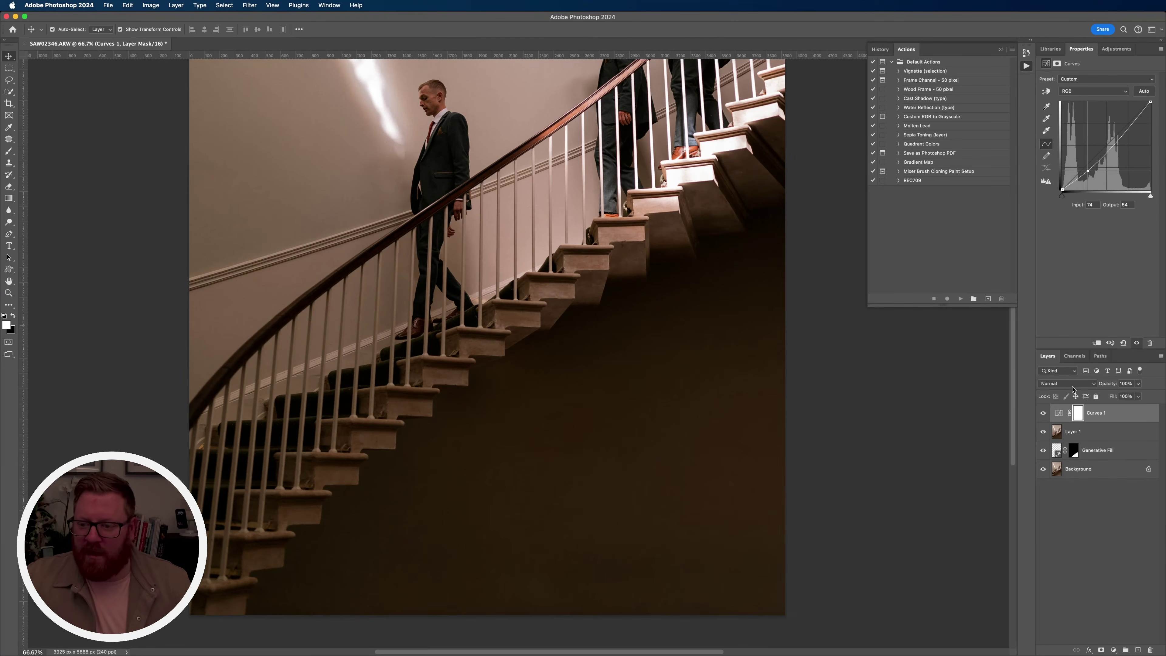
Paint black on the Curves layer mask over the wall area beneath the staircase
click(1078, 413)
key(b)
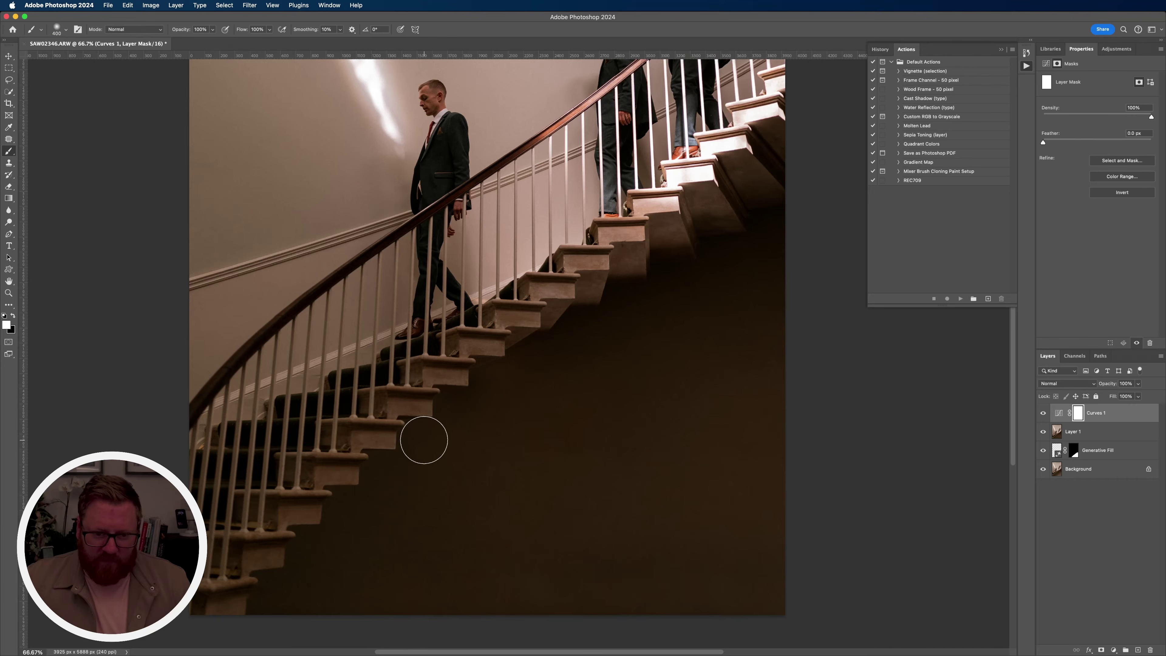
key(x)
mouse_move(434, 434)
mouse_down()
mouse_move(388, 494)
mouse_move(327, 523)
mouse_move(353, 505)
mouse_move(287, 608)
mouse_move(349, 552)
mouse_move(432, 605)
mouse_move(307, 635)
mouse_up()
key(bracketright)
key(bracketright)
key(bracketright)
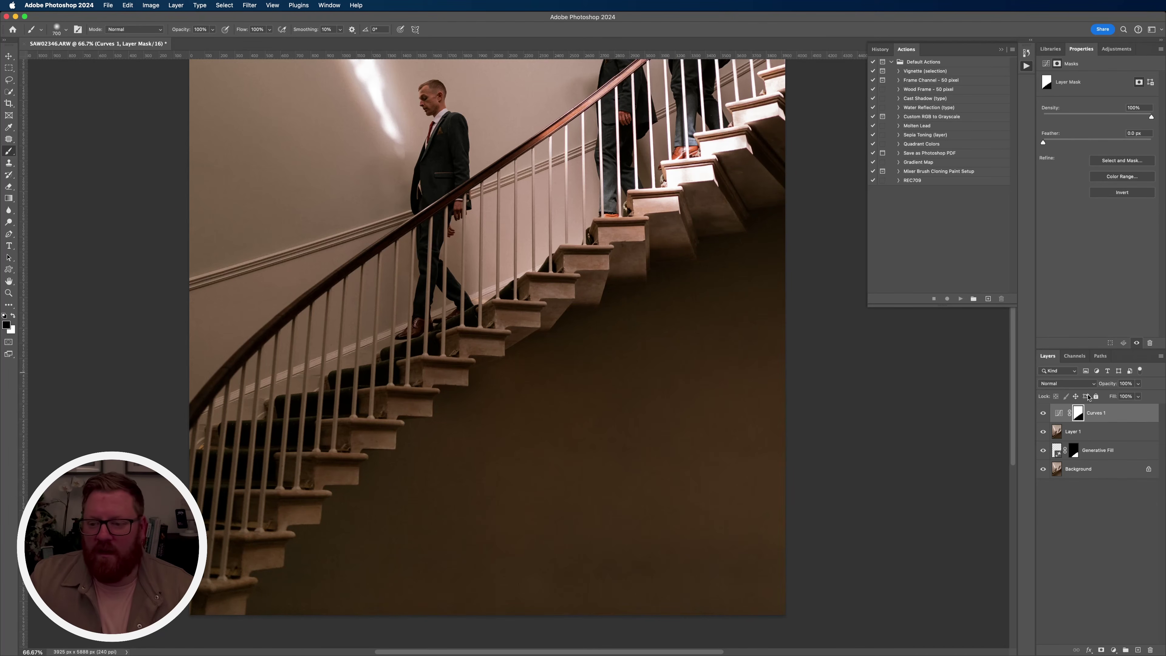
Invert the Curves layer mask and compare the image with the adjustment hidden and shown
right_click(1078, 414)
right_click(1098, 416)
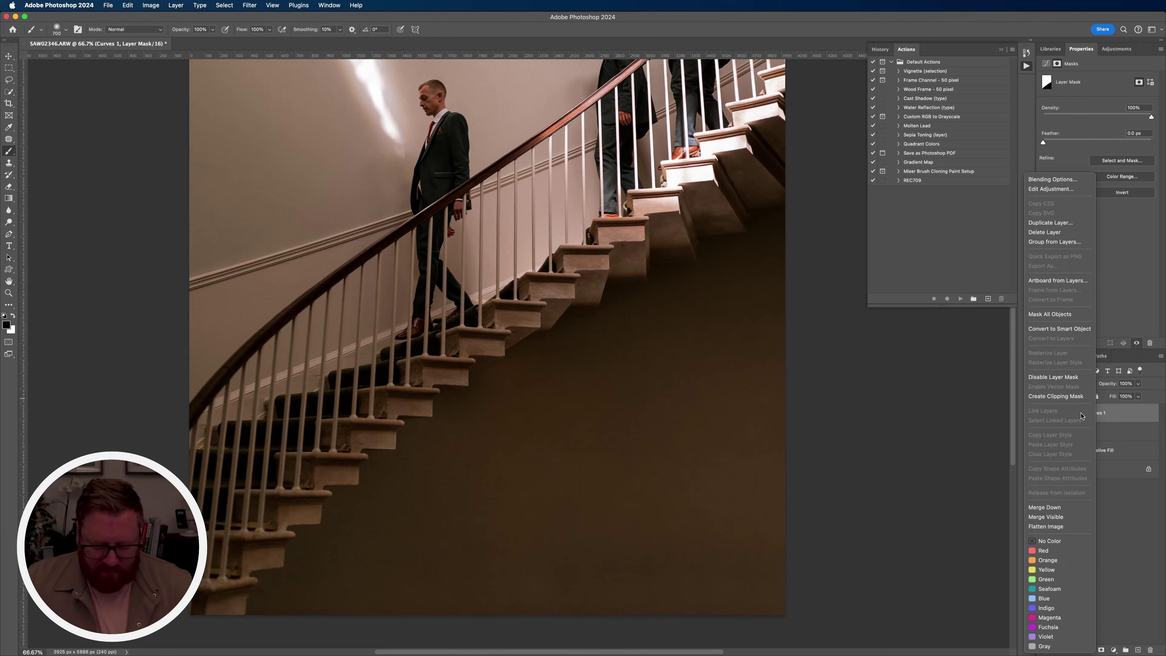
click(1099, 416)
key(super+i)
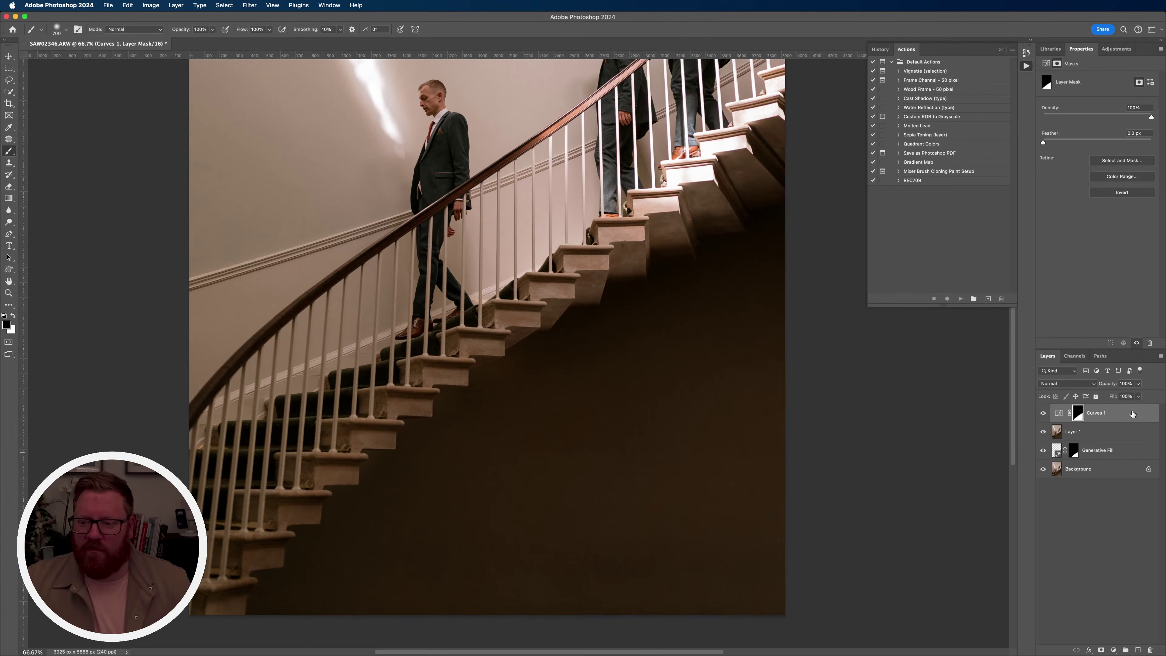
click(1044, 413)
click(1044, 413)
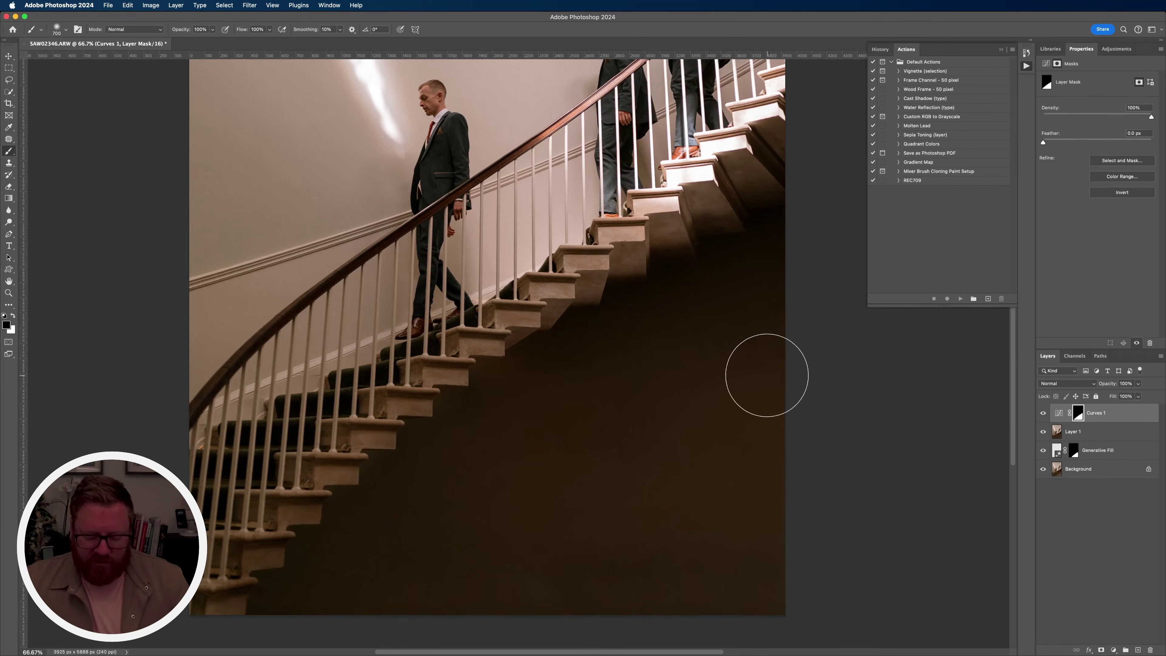
Apply a linear black-to-white gradient from the Basics presets to the Curves mask, diagonally from the upper wall to the dark wall beneath the stairs
key(g)
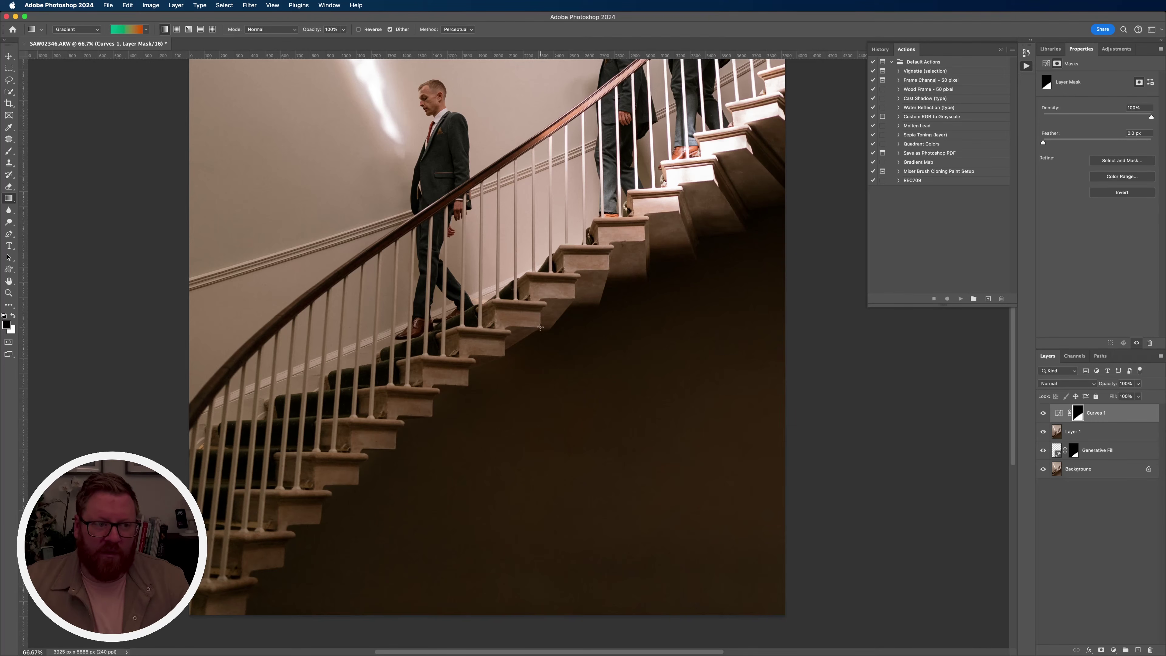
click(123, 31)
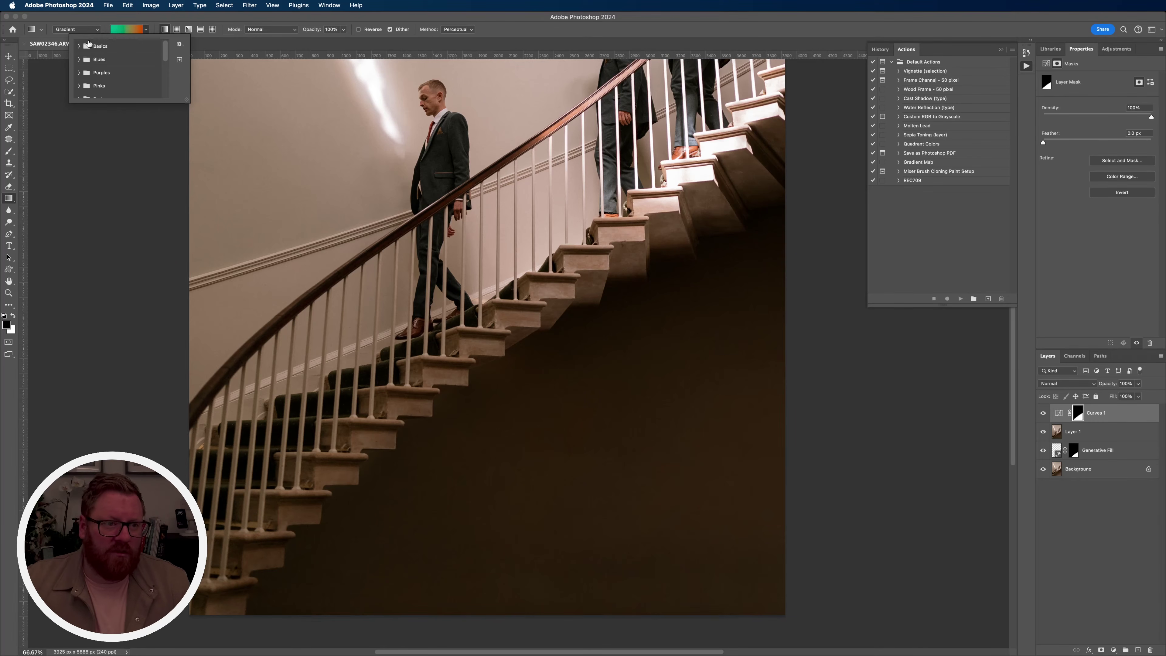
click(79, 46)
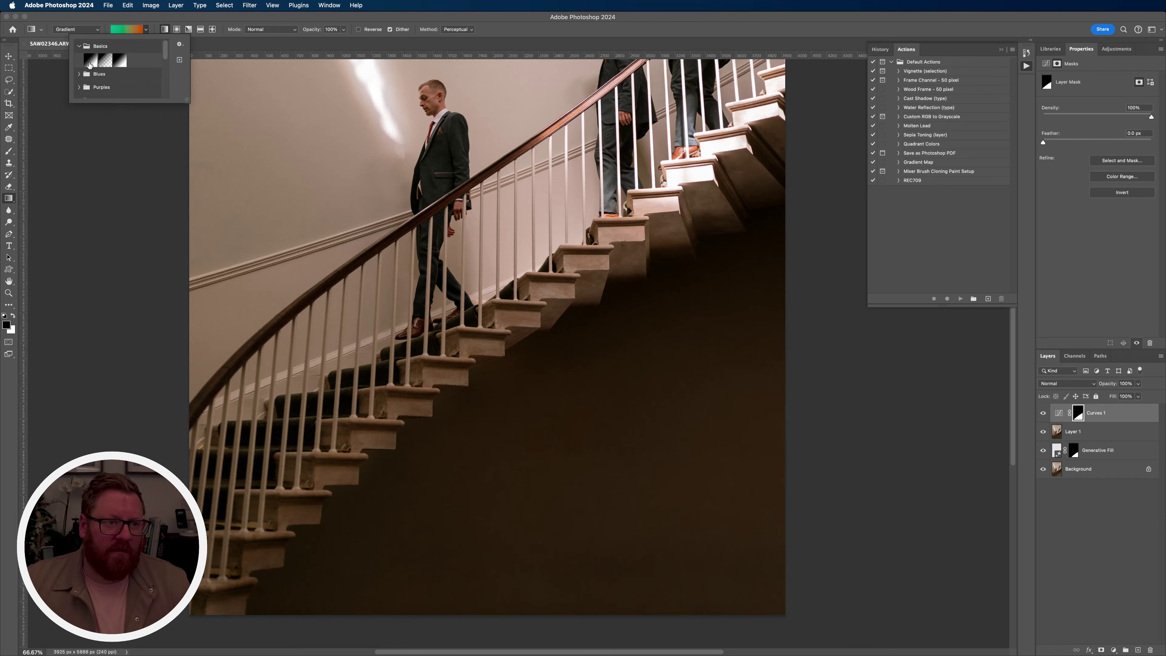
click(90, 65)
drag(474, 270, 618, 451)
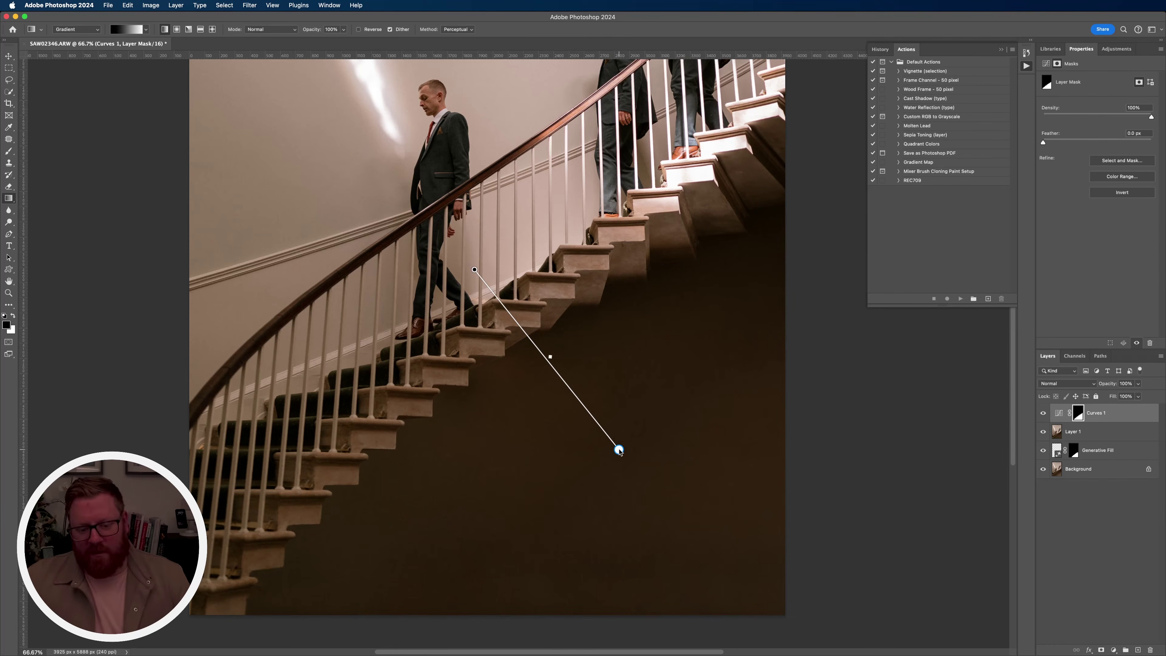
key(super+z)
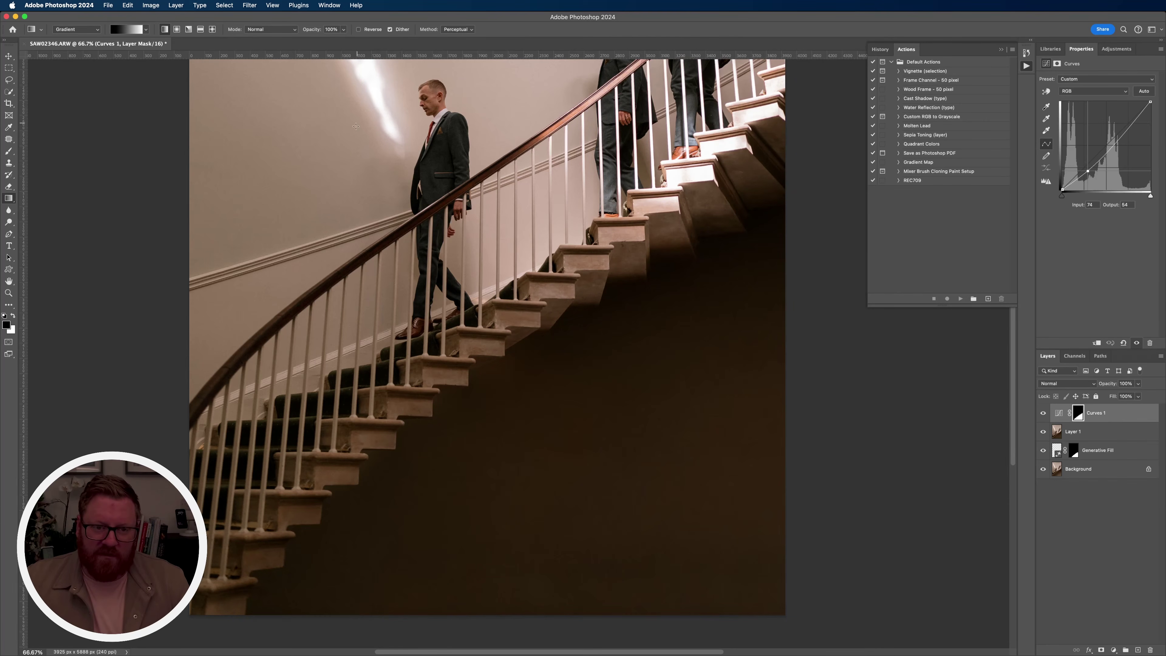
drag(365, 149, 607, 467)
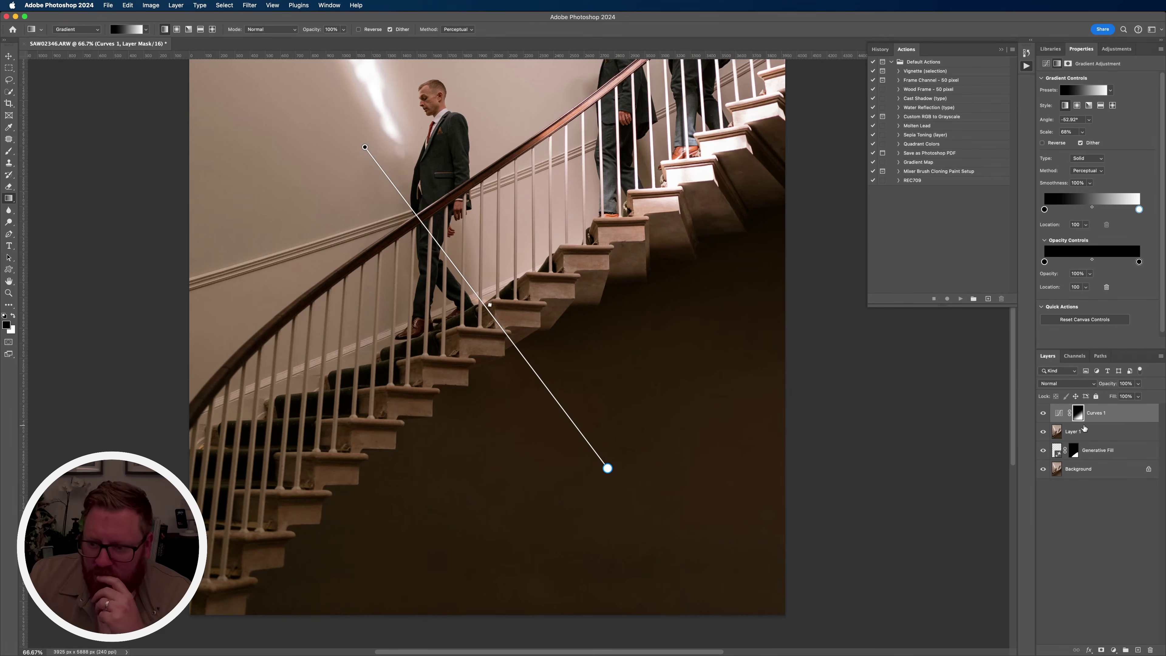
Move the Curves layer's curve point to input 82, output 54, and compare the edit with the original Background layer
click(1059, 413)
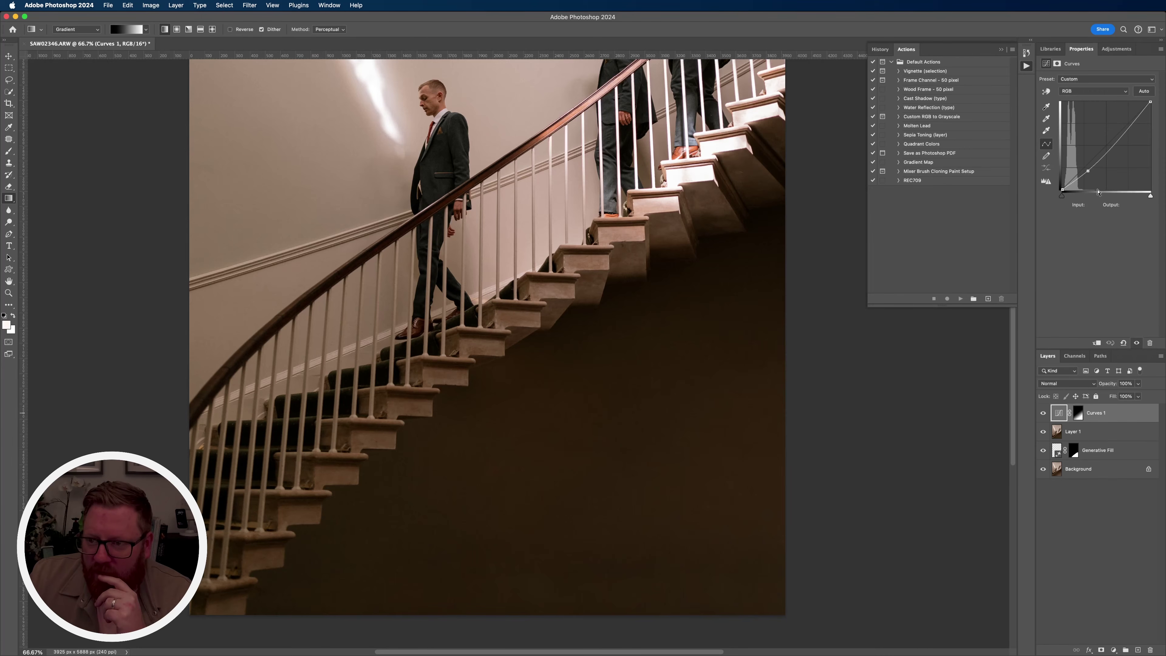
click(1089, 171)
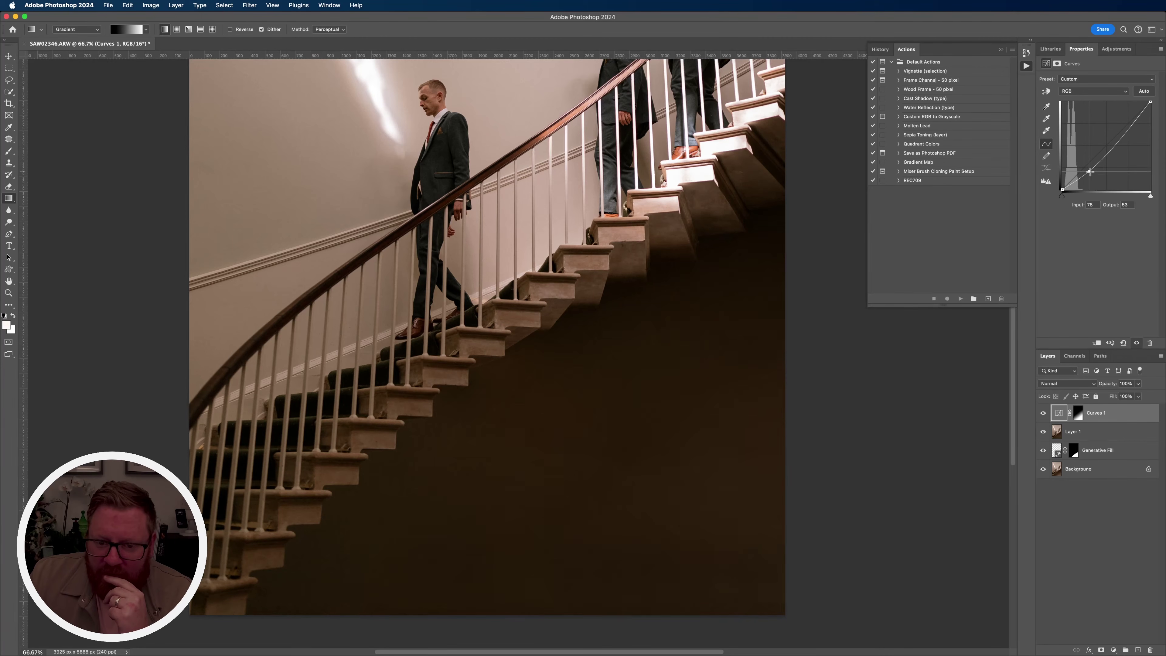
drag(1091, 172, 1092, 171)
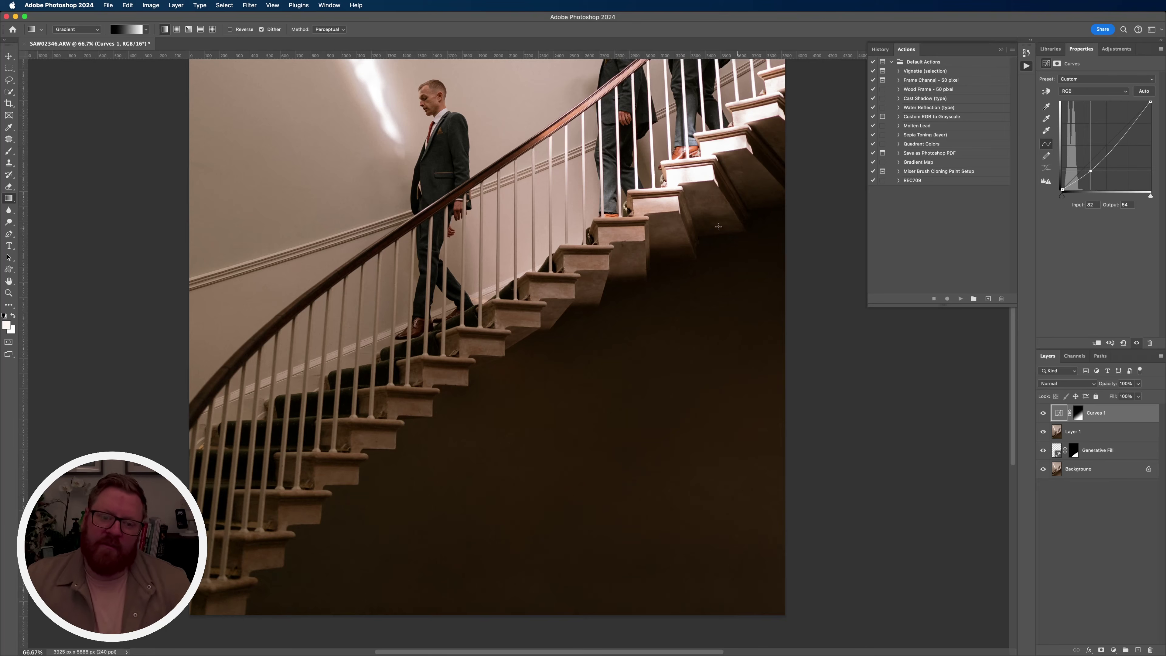
key(super+minus)
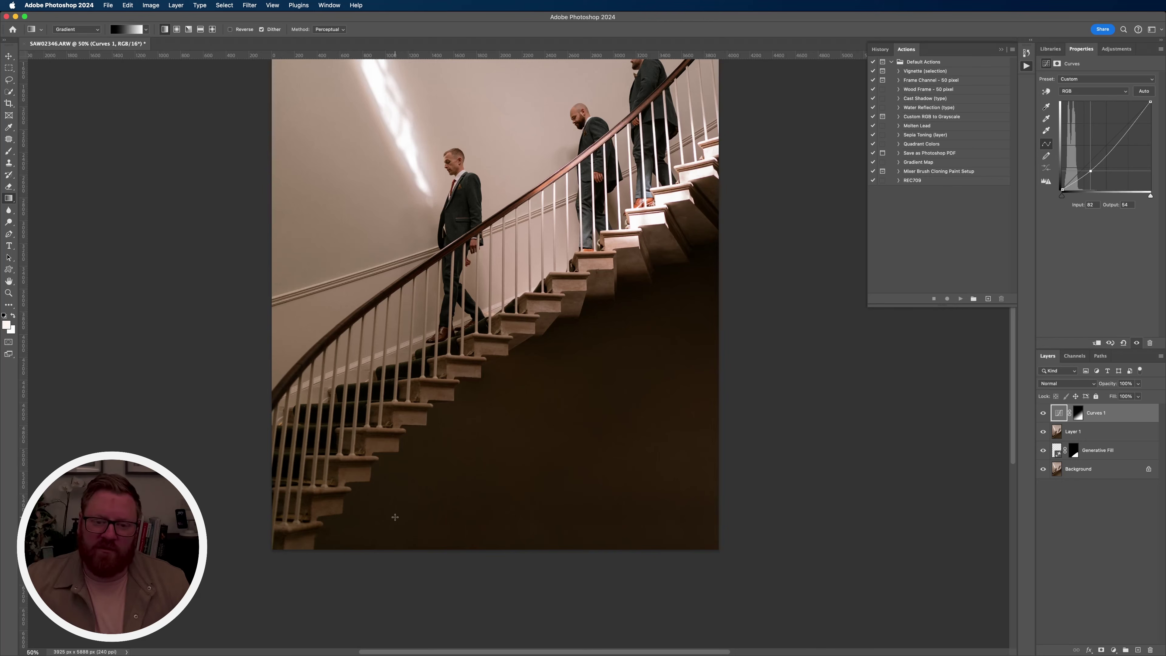
key(super+minus)
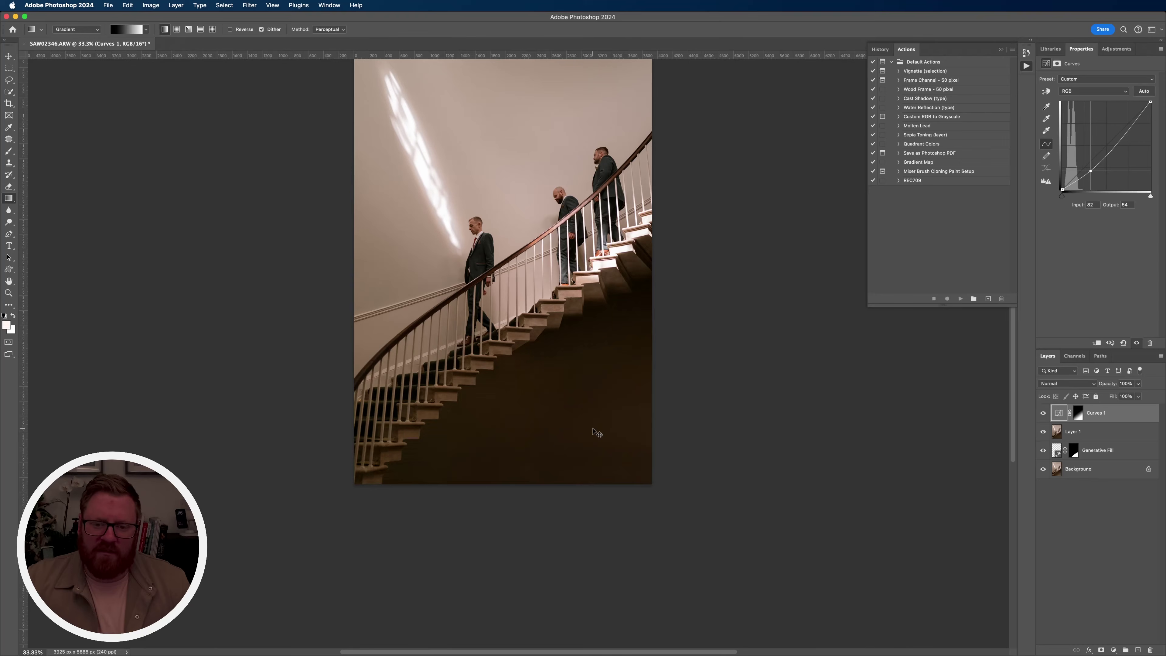
alt+click(1043, 469)
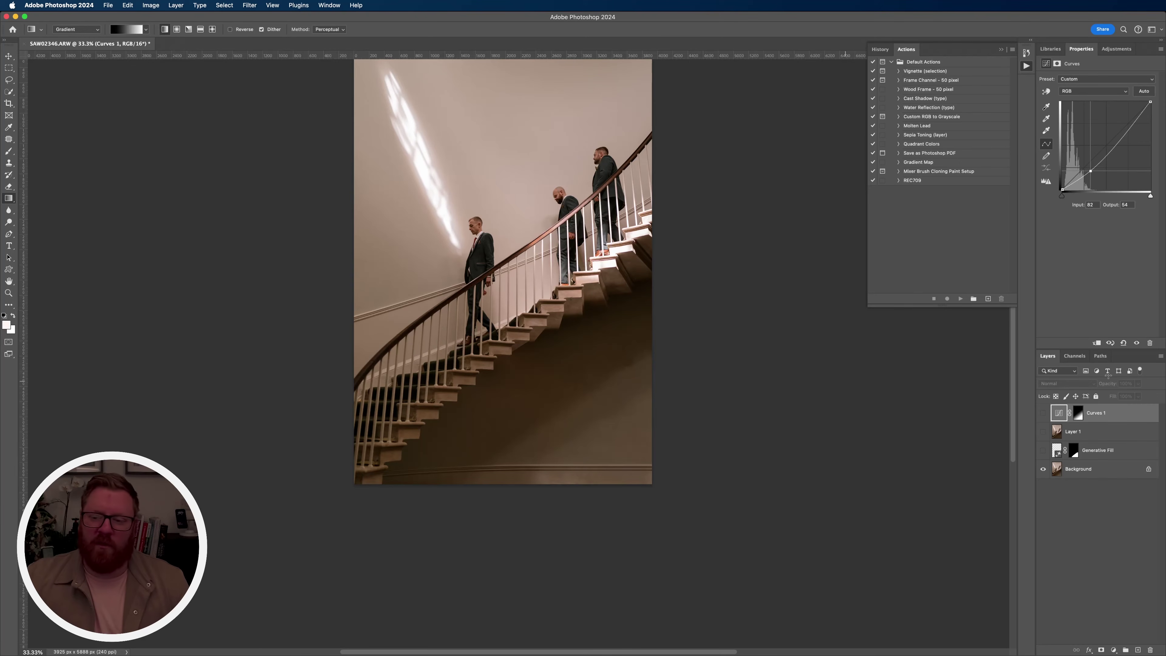
drag(1043, 419, 1044, 448)
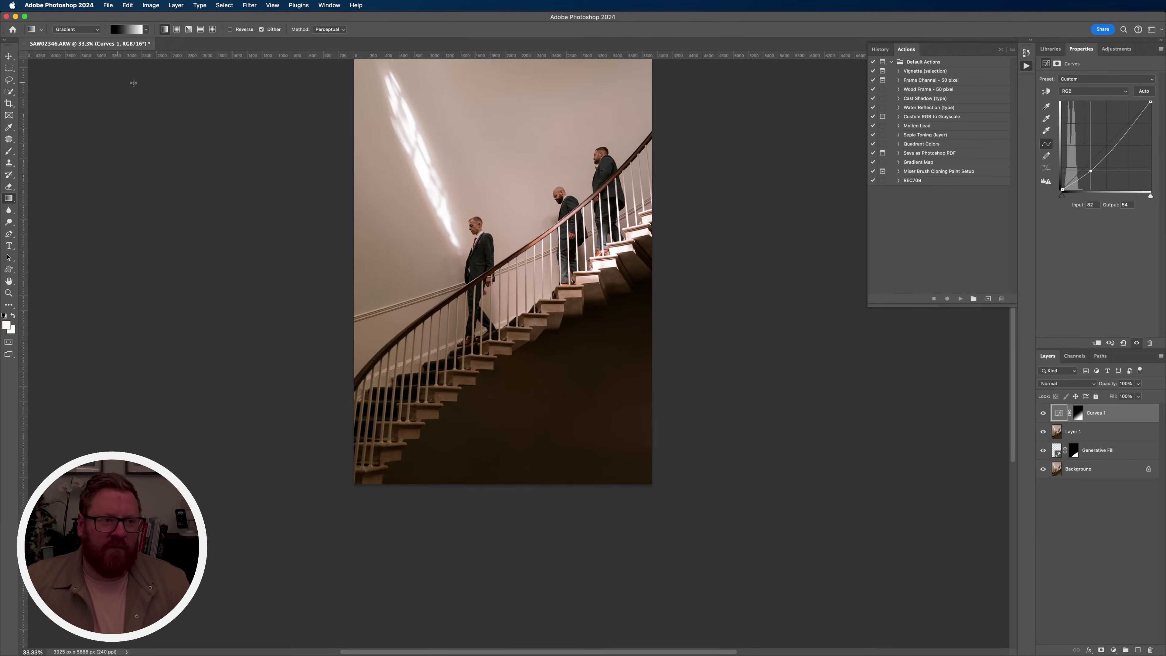
Lasso a loose outline around the bright streak of light on the upper wall
key(v)
key(super+equal)
scroll(569, 398, up, 5)
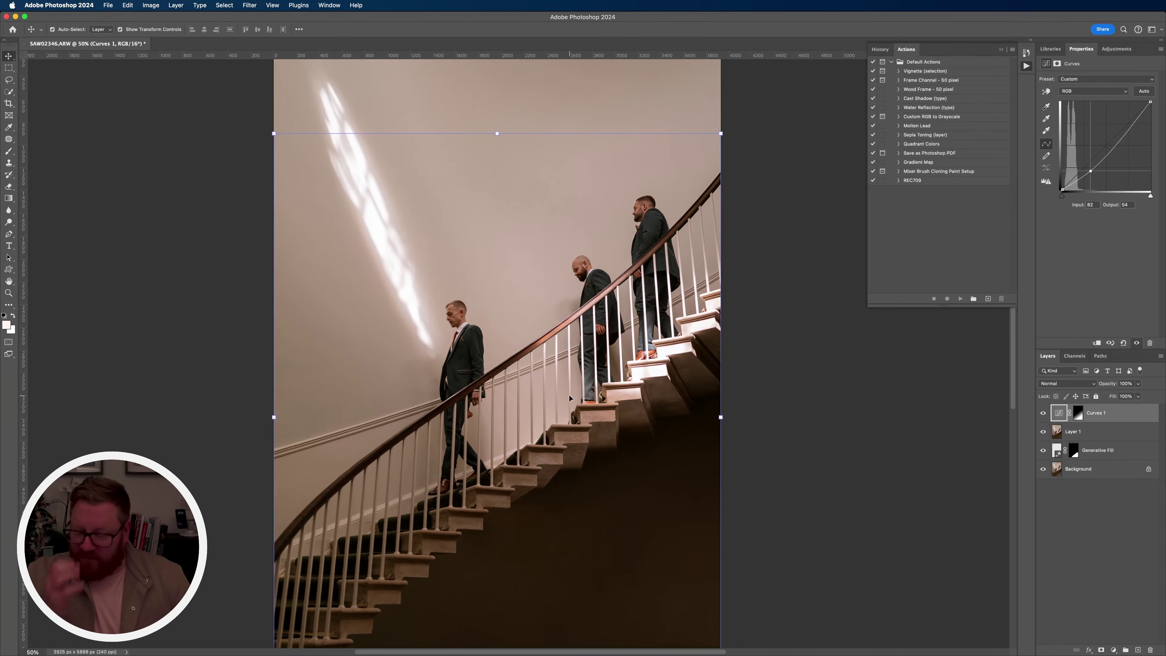
click(766, 297)
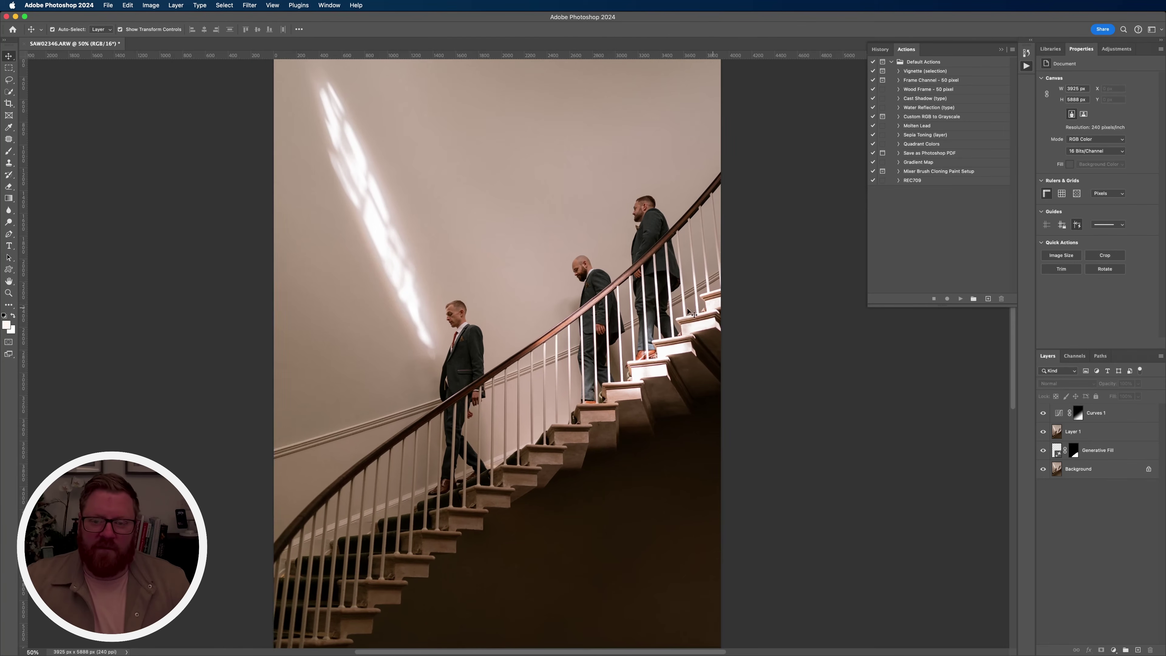
scroll(501, 257, up, 1)
scroll(500, 256, left, 1)
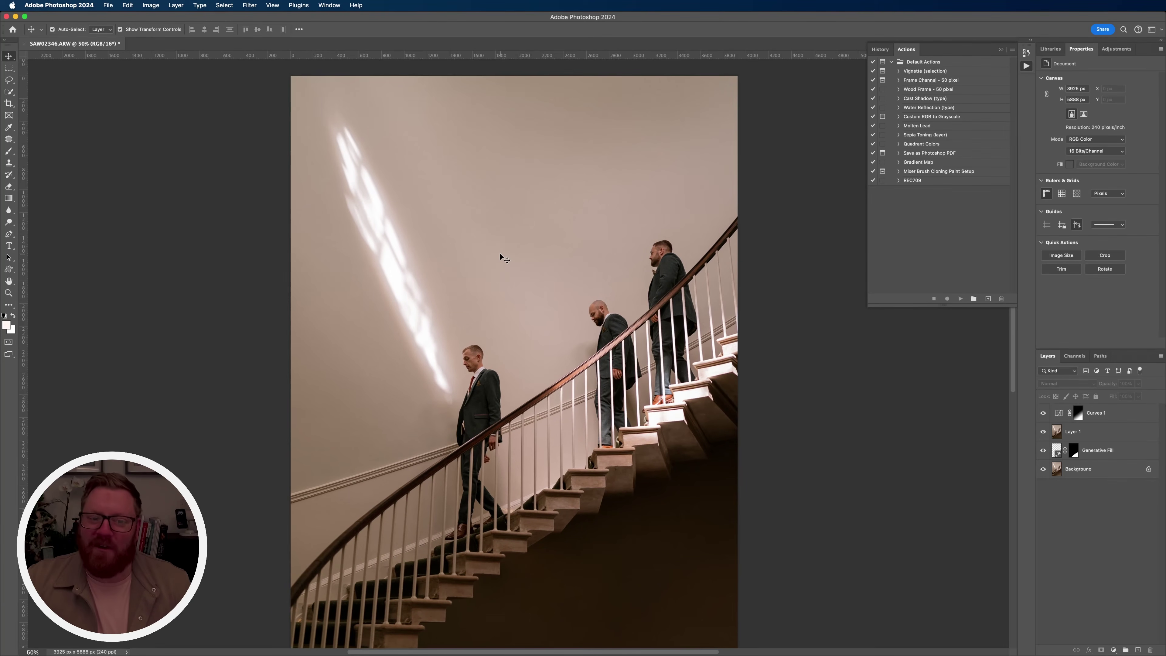
scroll(501, 256, up, 1)
scroll(430, 270, up, 3)
scroll(429, 271, left, 2)
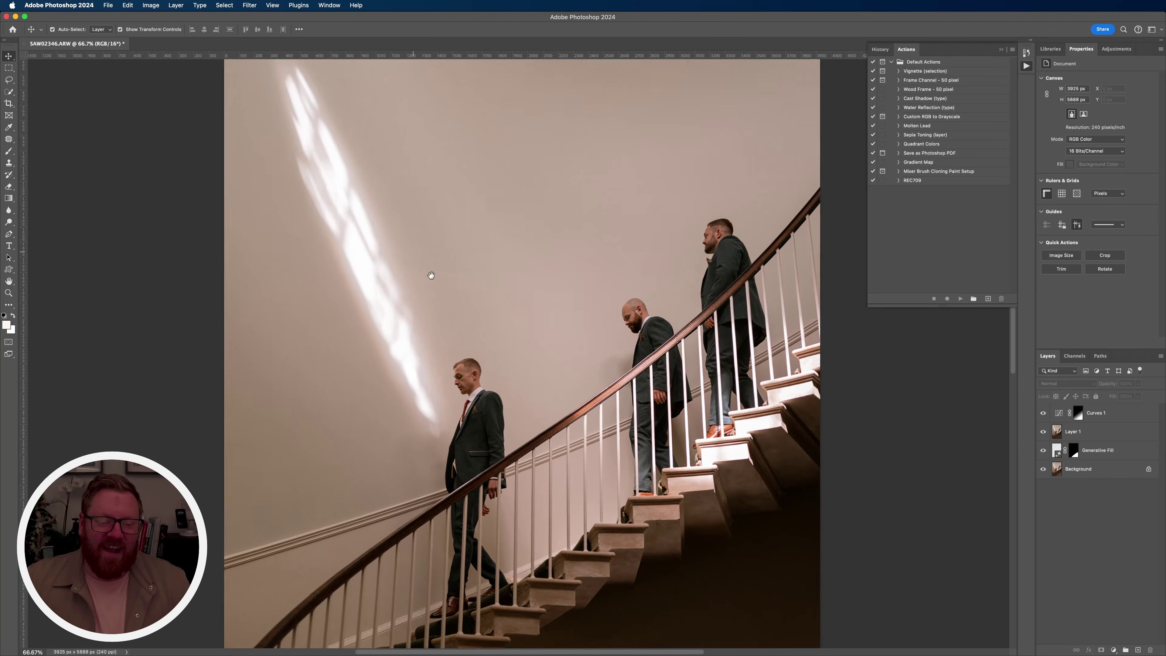
scroll(417, 311, down, 1)
scroll(416, 309, right, 2)
key(l)
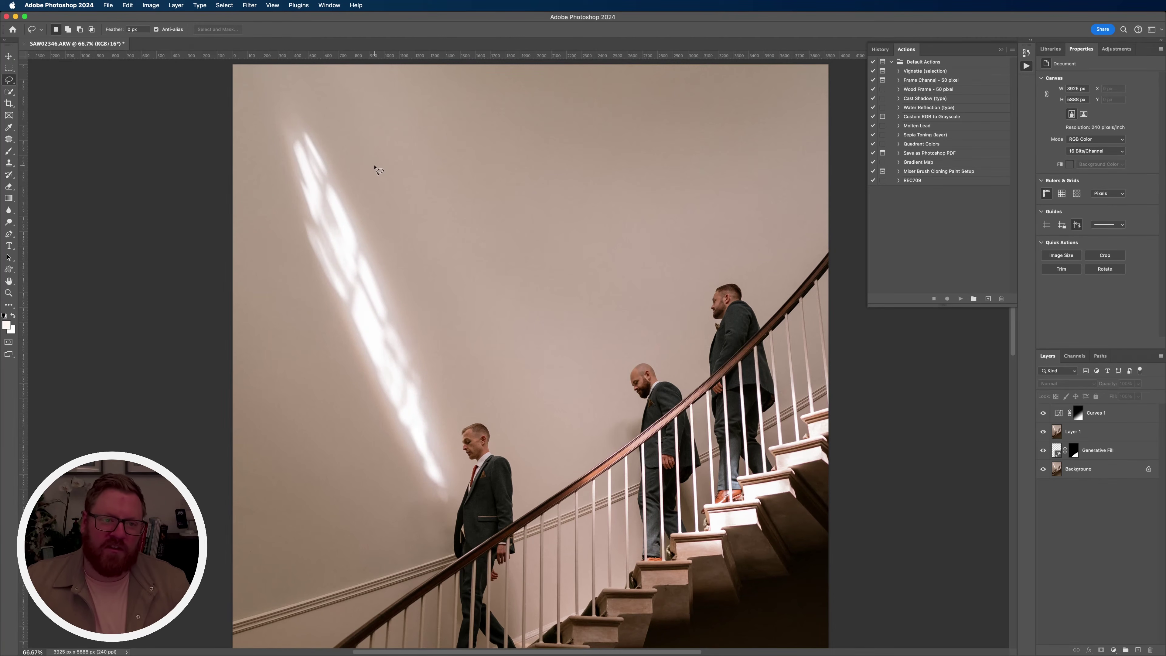
mouse_move(374, 164)
mouse_down()
mouse_move(300, 80)
mouse_move(271, 71)
mouse_move(252, 94)
mouse_move(251, 177)
mouse_move(297, 316)
mouse_move(390, 488)
mouse_up()
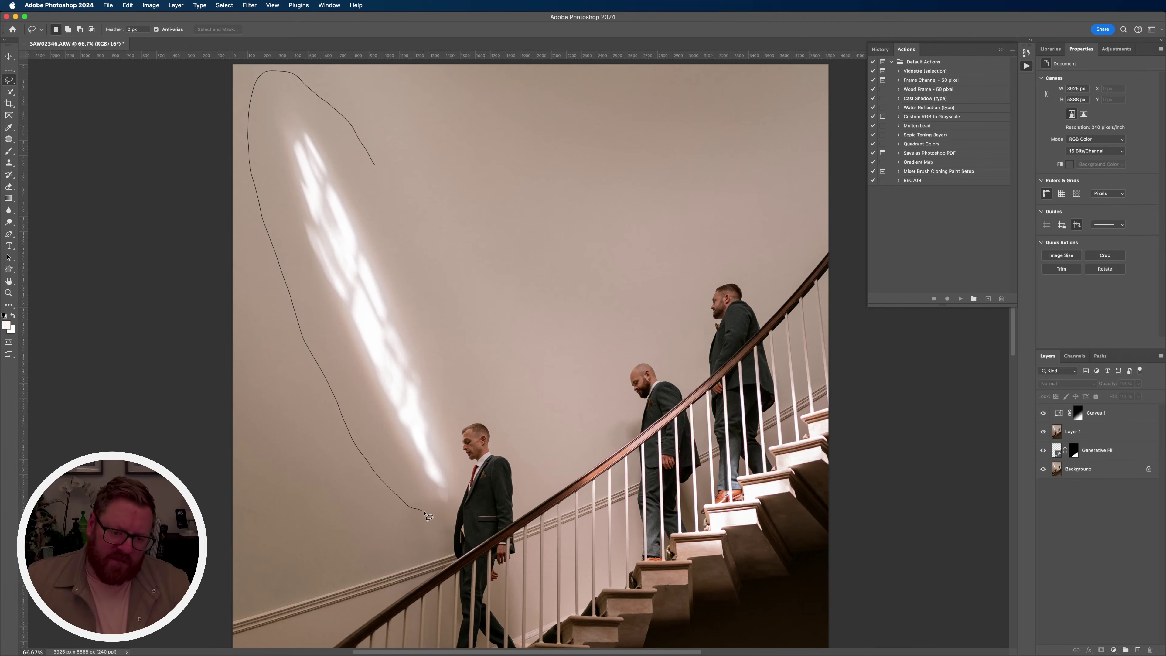
mouse_move(449, 535)
mouse_down()
mouse_move(461, 462)
mouse_move(451, 388)
mouse_move(390, 169)
mouse_up()
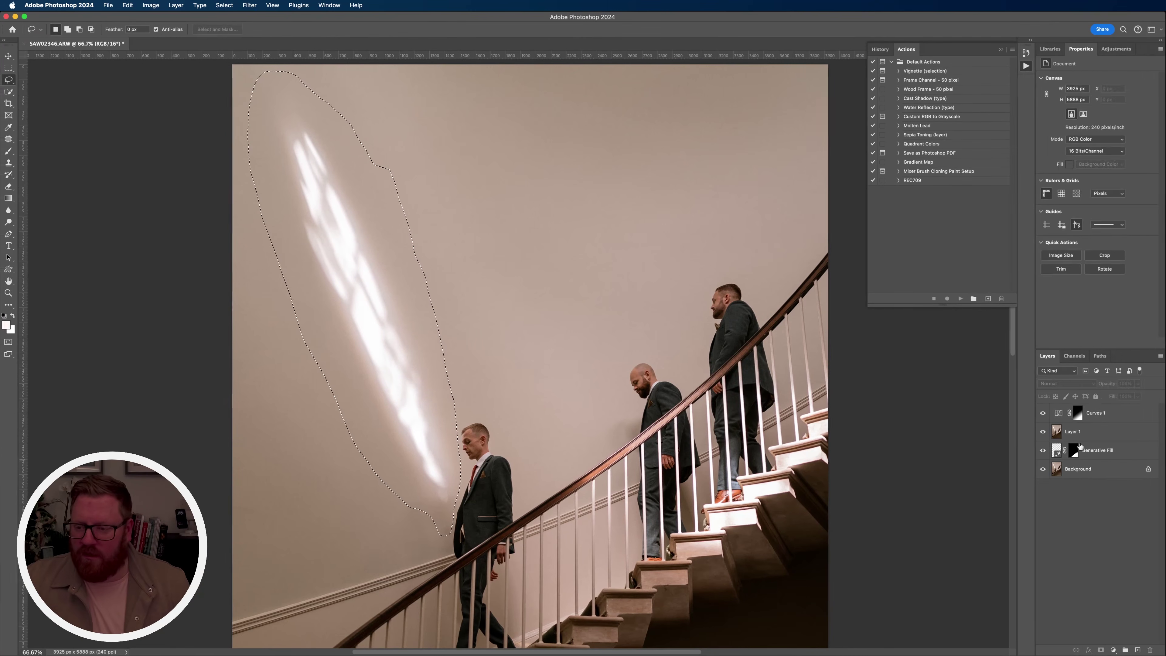
Stamp all visible layers onto a new top layer, fill the selected light streak with Content-Aware at 100% opacity, and deselect
click(1104, 413)
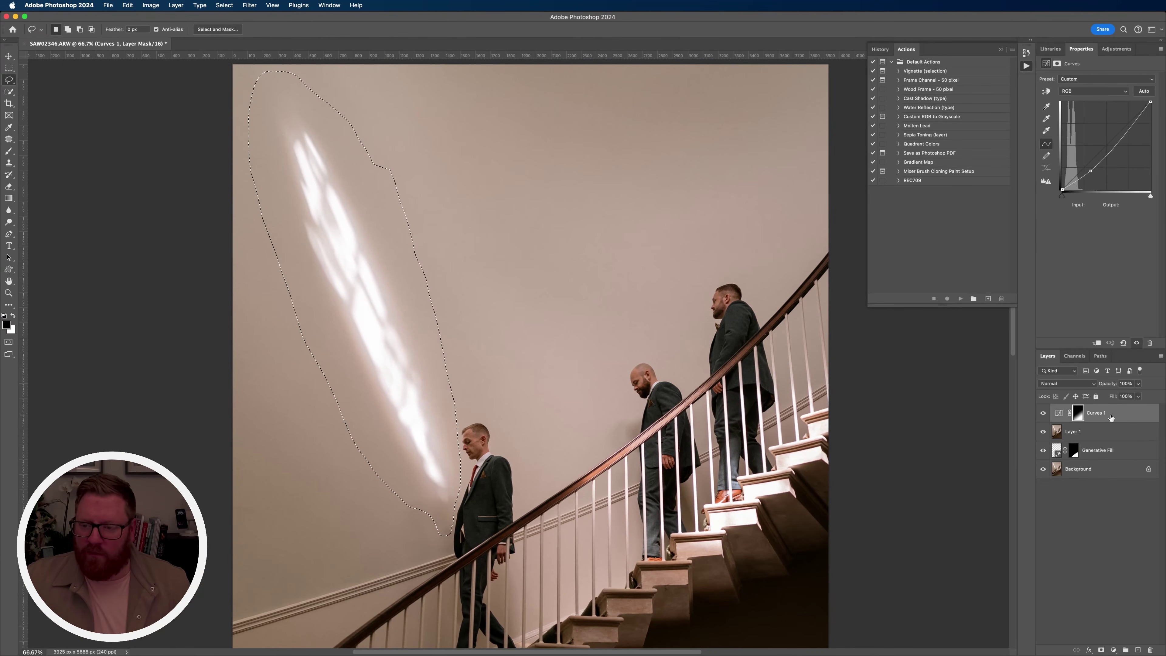
key(super+alt+shift+e)
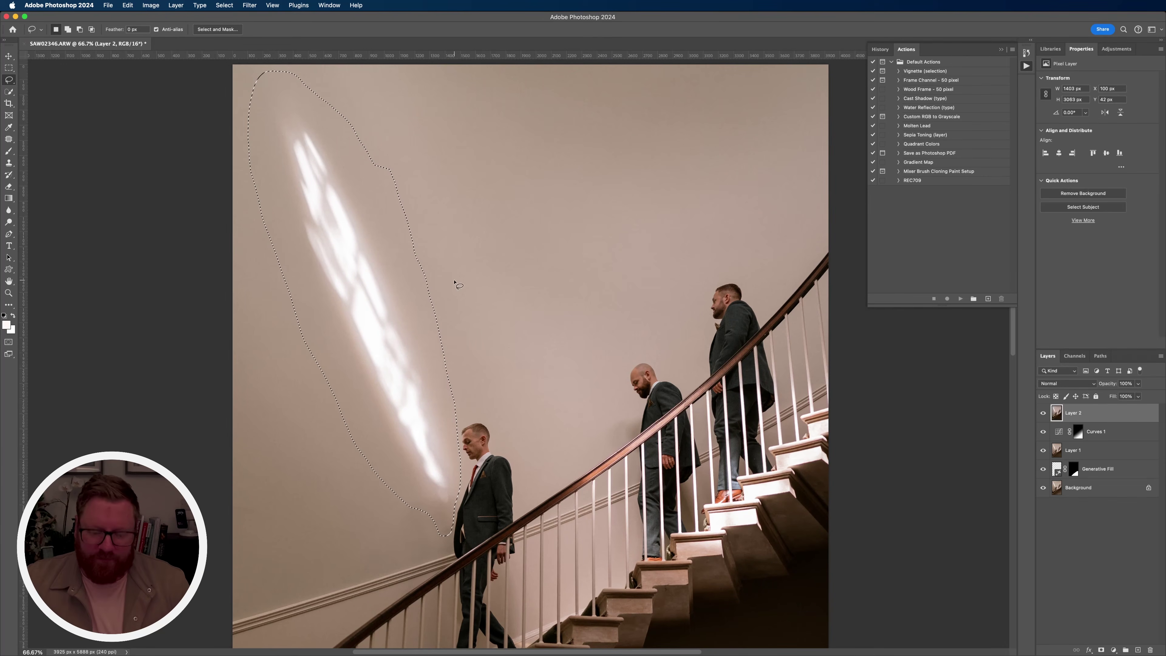
key(shift+BackSpace)
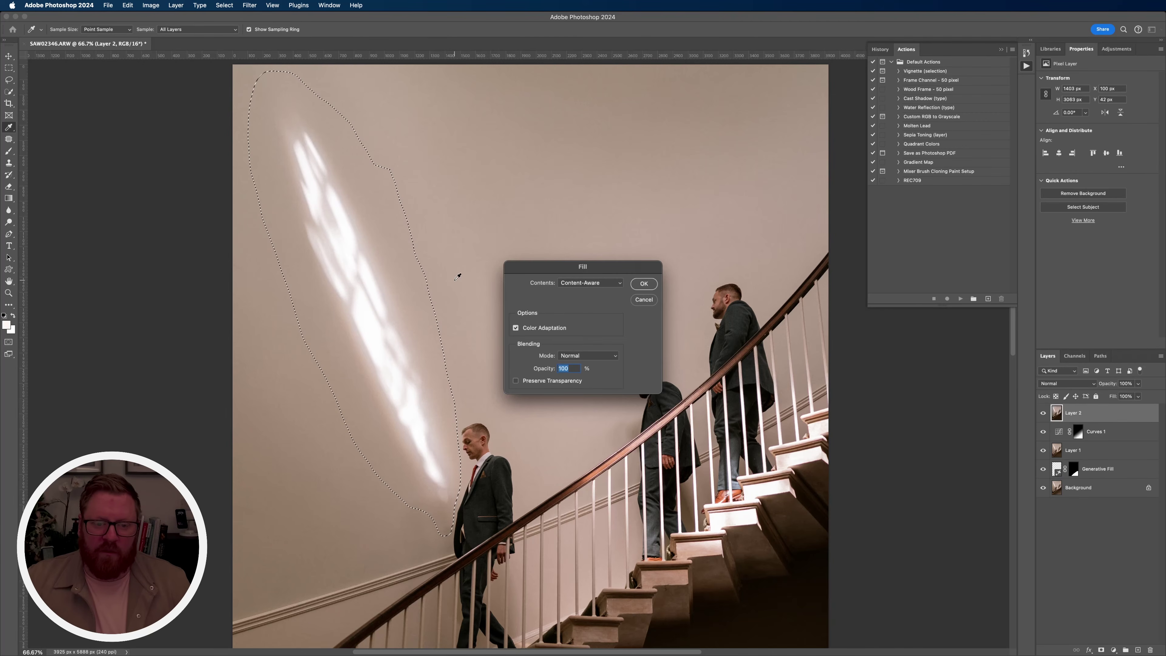
key(Return)
key(super+d)
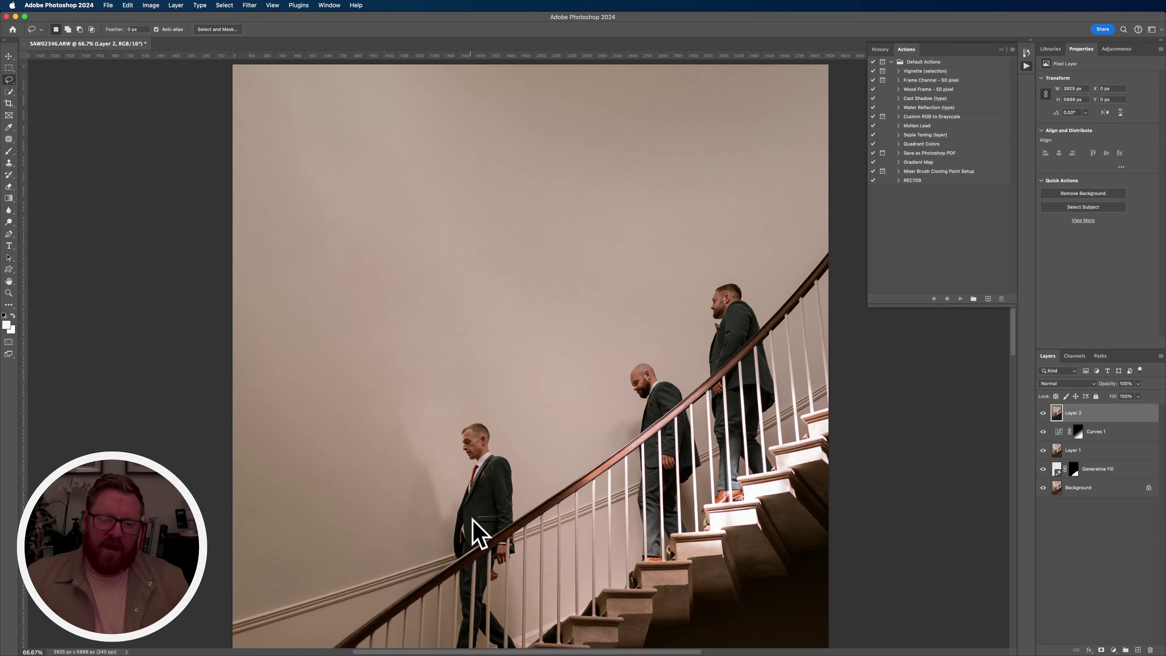
Patch the dark smudge on the wall behind the lowest man and the uneven wall area above him with clean wall texture
mouse_move(452, 532)
mouse_down()
mouse_move(464, 484)
mouse_move(431, 386)
mouse_move(394, 376)
mouse_move(377, 424)
mouse_move(381, 535)
mouse_move(445, 536)
mouse_up()
key(j)
drag(432, 490, 346, 503)
key(cmd+d)
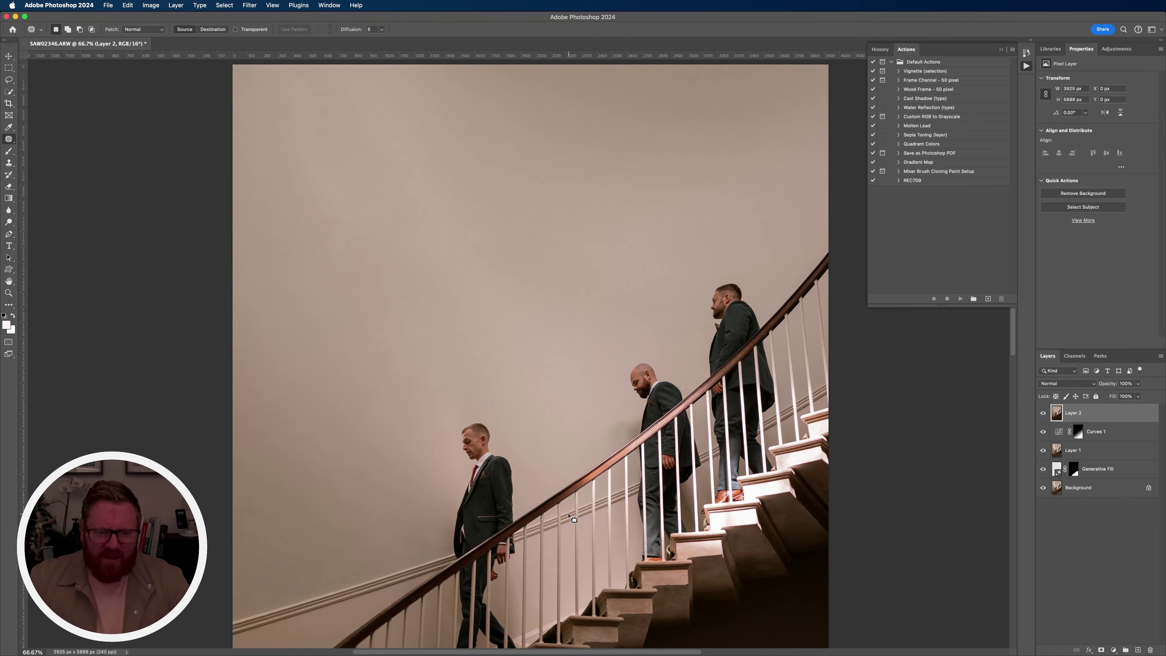
mouse_move(488, 354)
mouse_down()
mouse_move(477, 324)
mouse_move(431, 391)
mouse_move(470, 349)
mouse_up()
key(cmd+d)
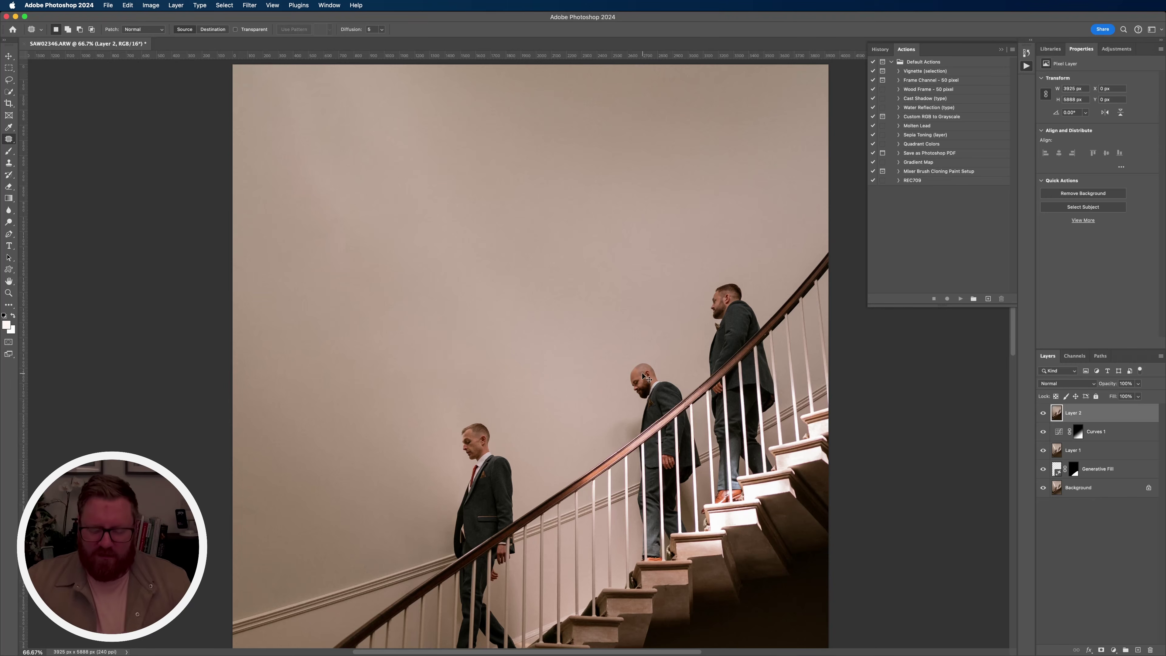
key(cmd+minus)
key(cmd+minus)
key(super+minus)
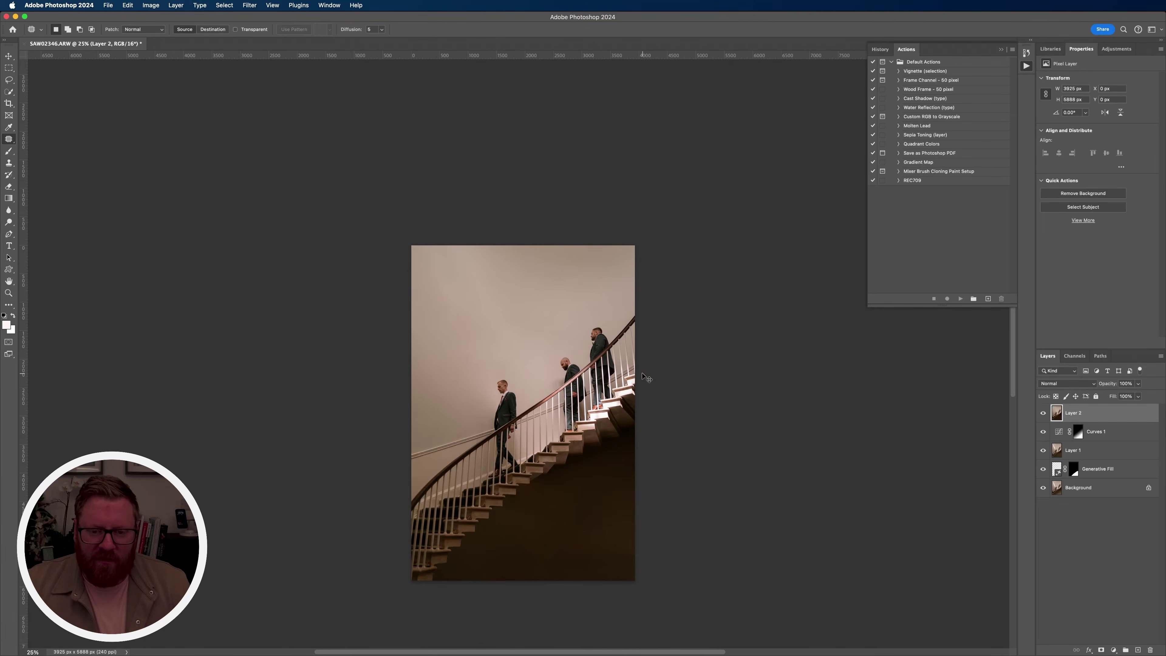
key(super+0)
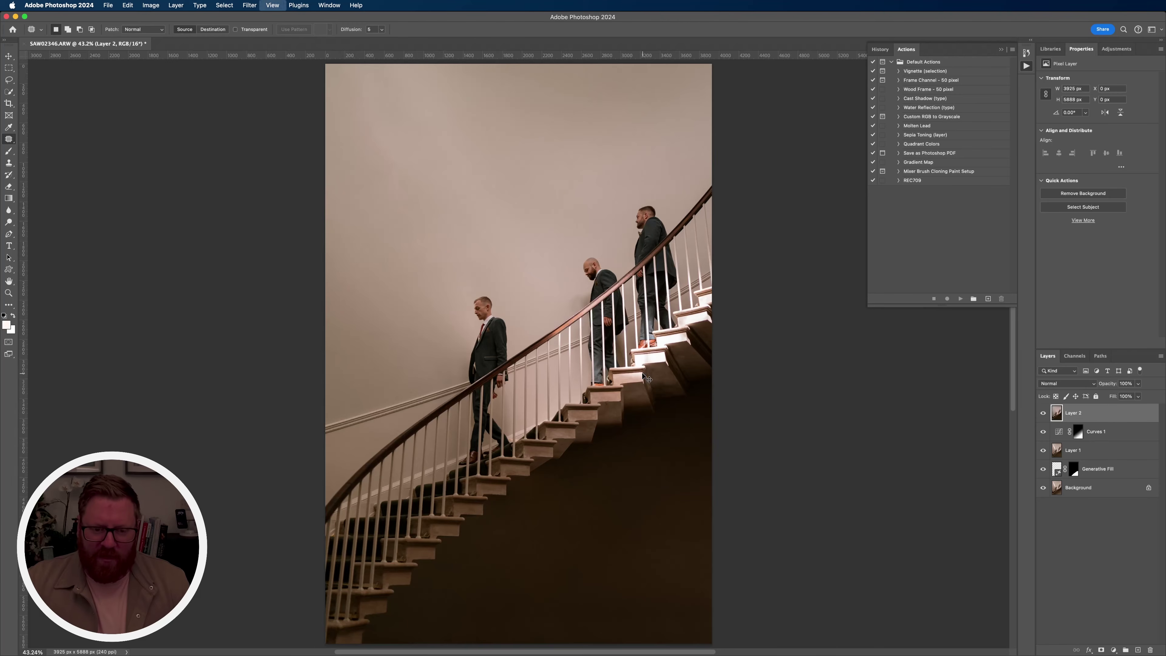
key(super+minus)
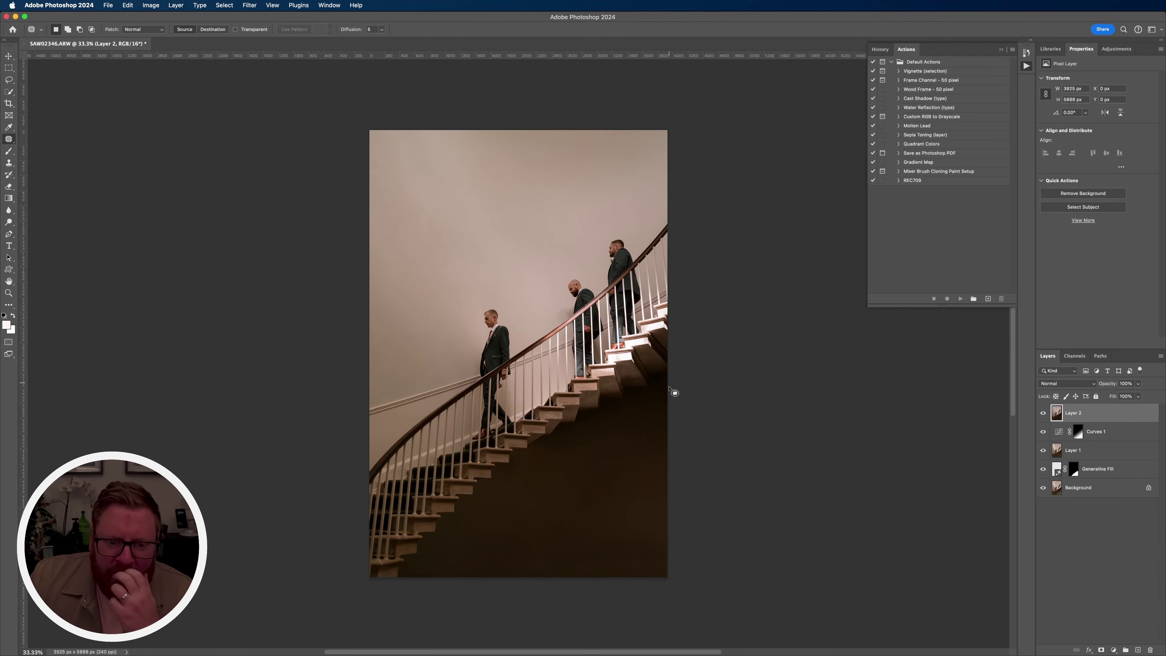
key(v)
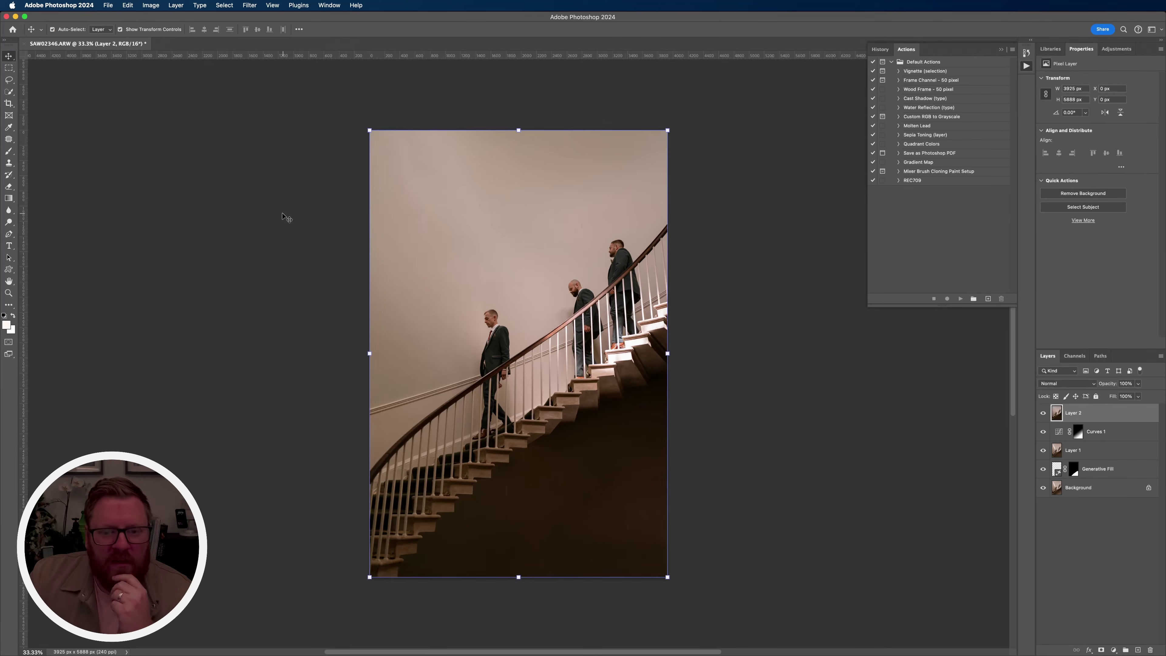
Save the retouched staircase photo, switch to Lightroom Classic and open SAW02346-Edit.tif for developing
click(228, 214)
key(super+s)
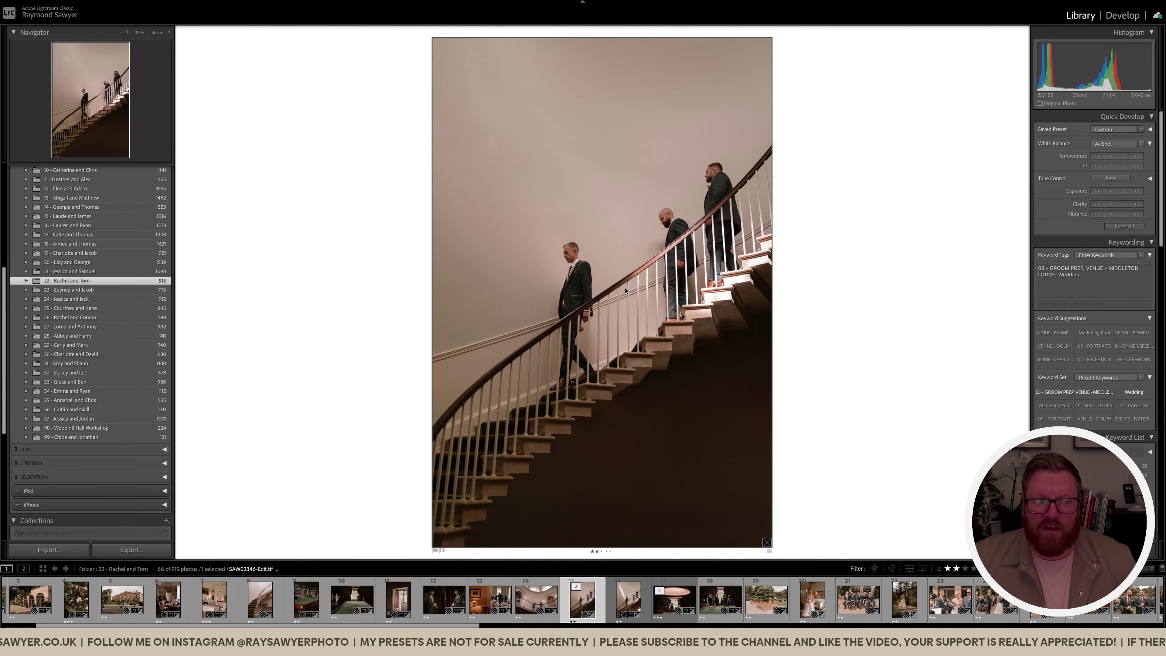
key(d)
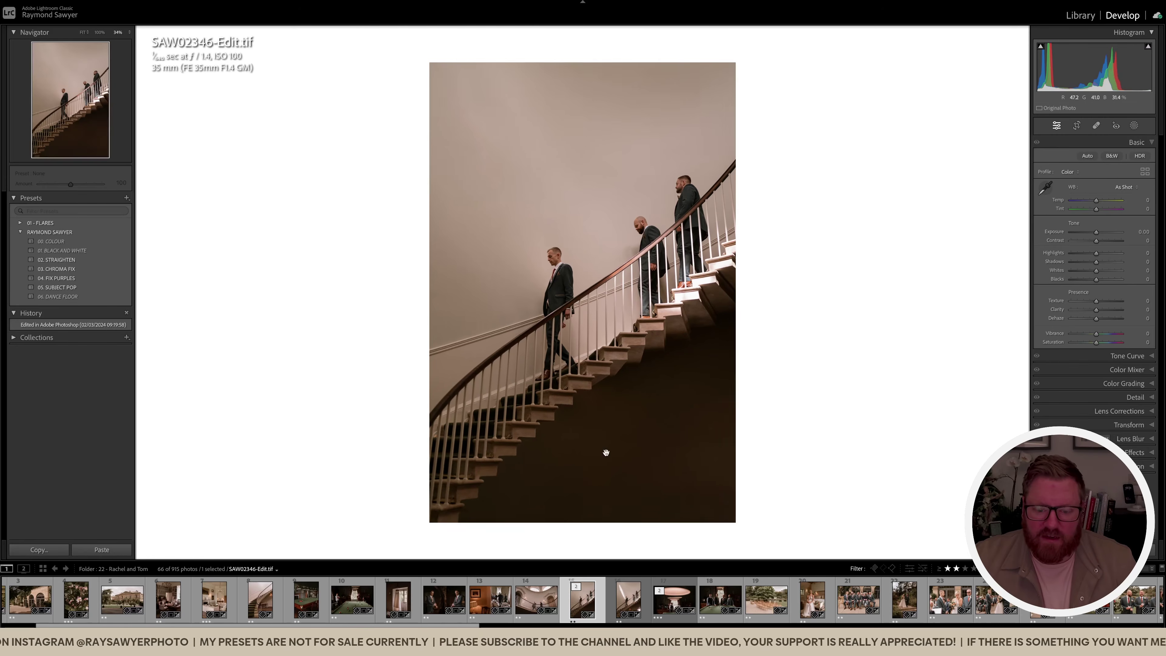
Compare SAW02346.ARW side by side with SAW02346-Edit.tif, zooming each photo out to fit
ctrl+click(620, 599)
key(c)
key(shift+Tab)
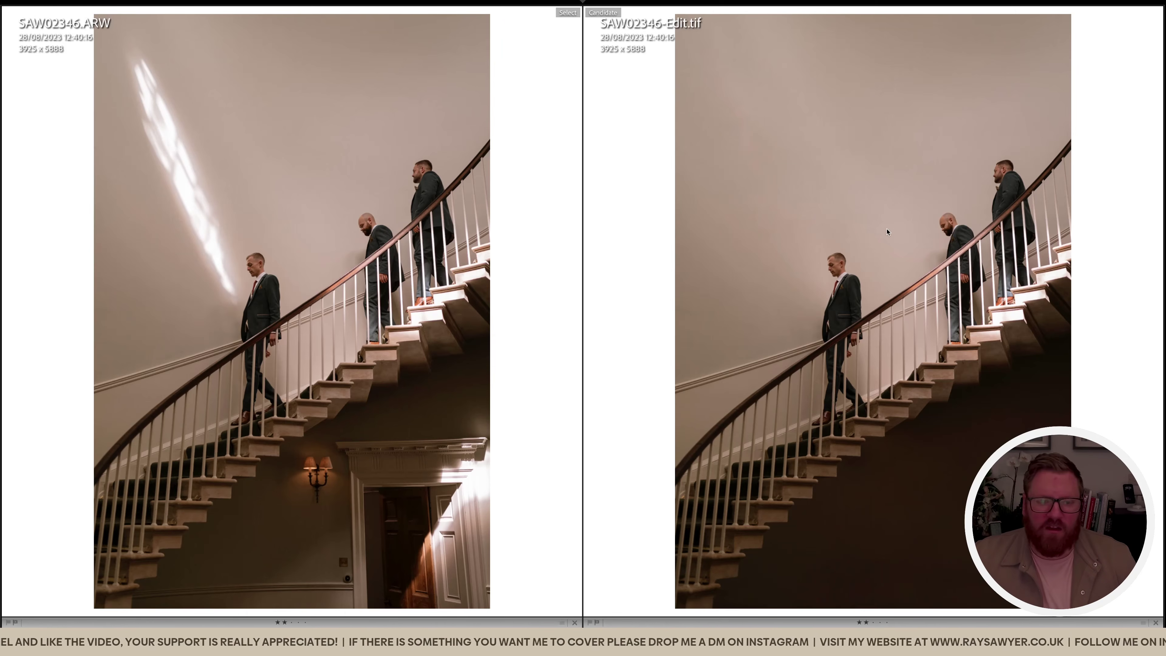
click(304, 282)
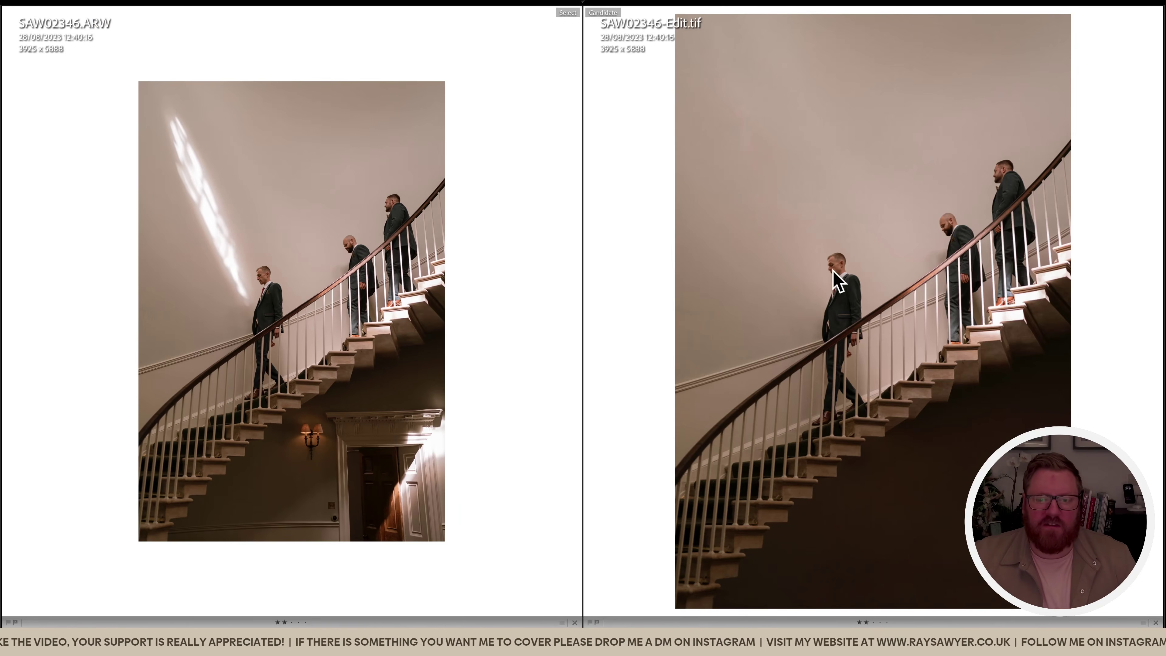
click(849, 276)
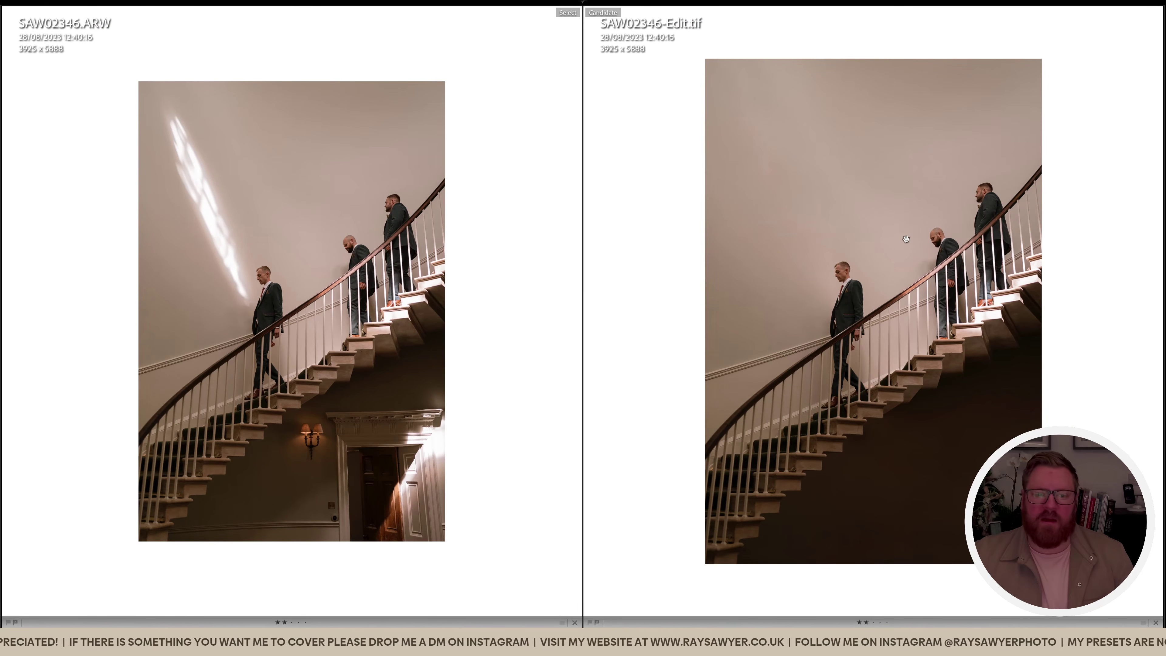
click(879, 255)
Return to the single-photo Develop view with the surrounding controls shown and select SAW02346-Edit.tif
key(d)
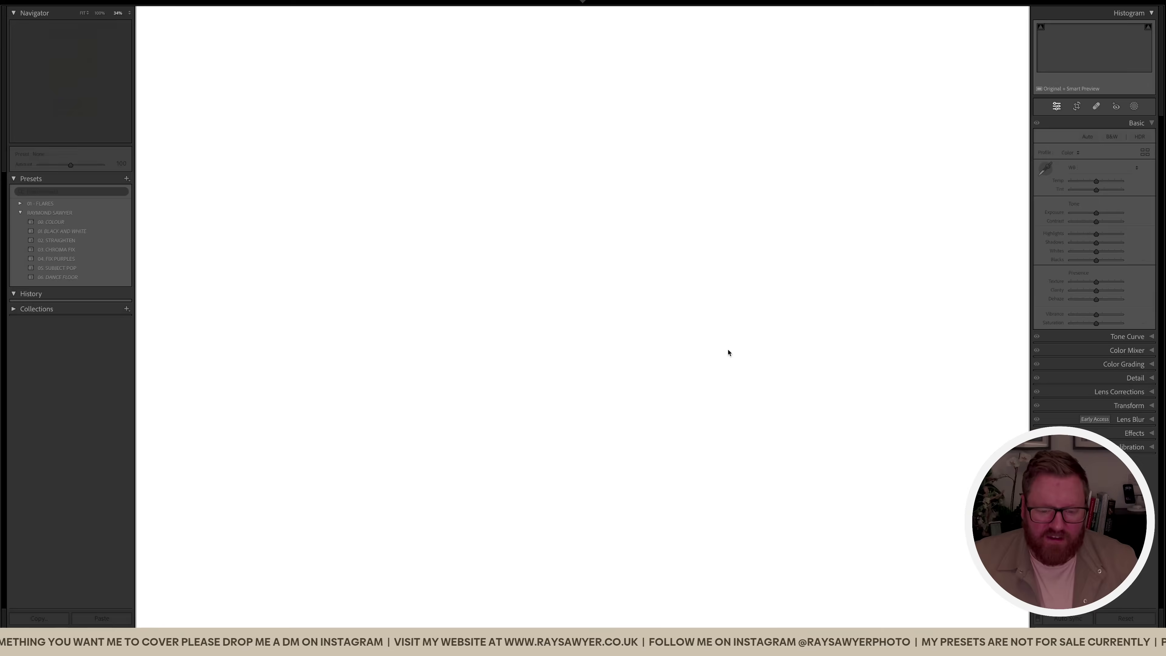
key(shift+Tab)
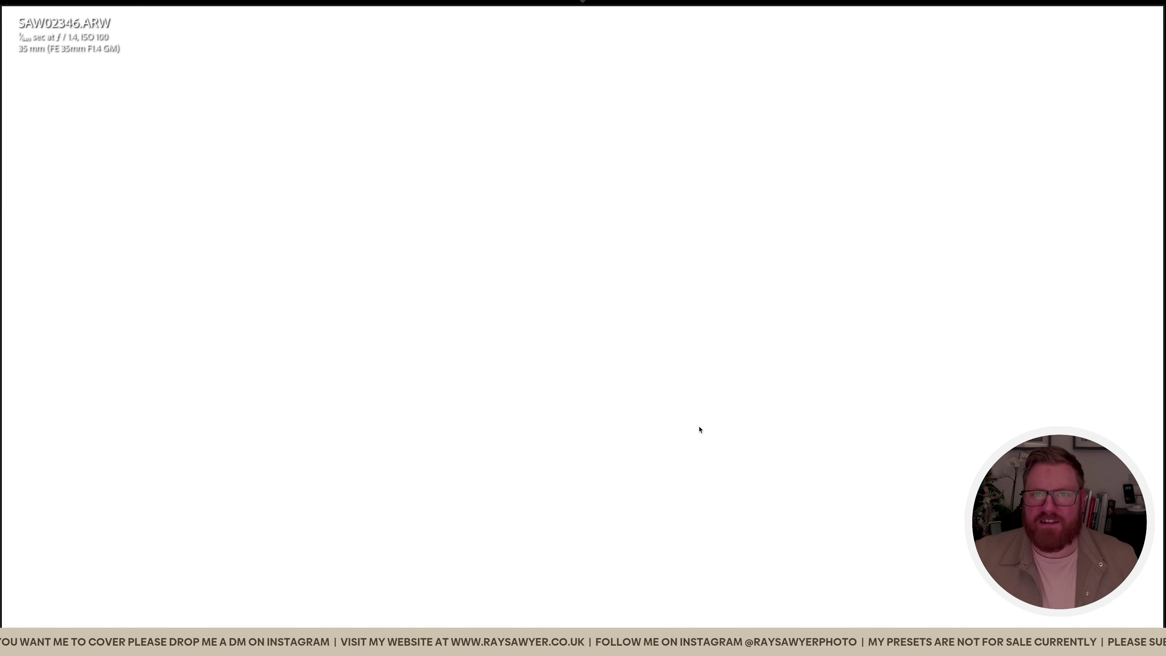
key(shift+Tab)
click(532, 604)
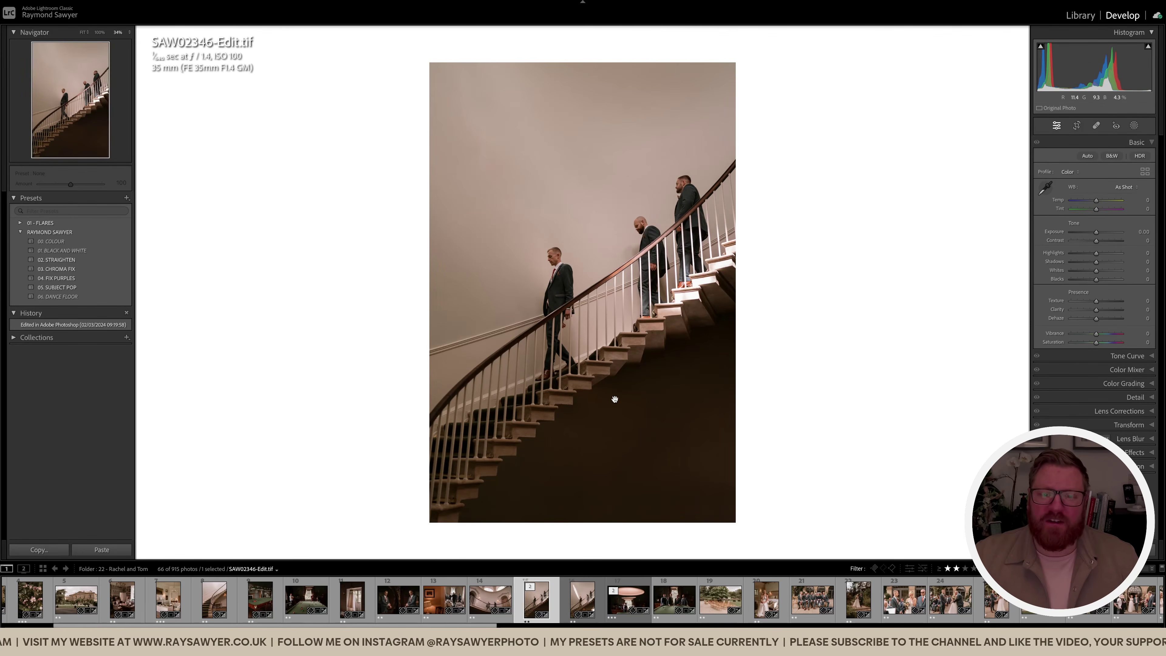
Rotate the staircase photo slightly, tighten its crop at the original aspect ratio, and change the viewing background to dark grey
key(r)
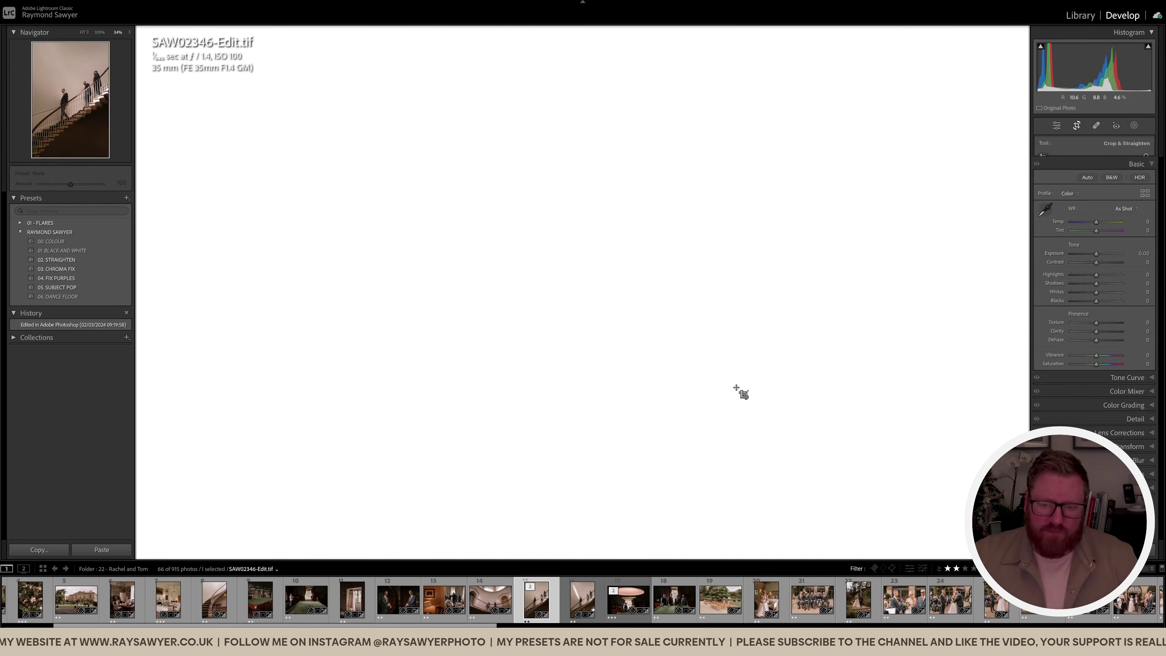
drag(785, 398, 786, 402)
drag(412, 347, 414, 347)
drag(555, 370, 551, 367)
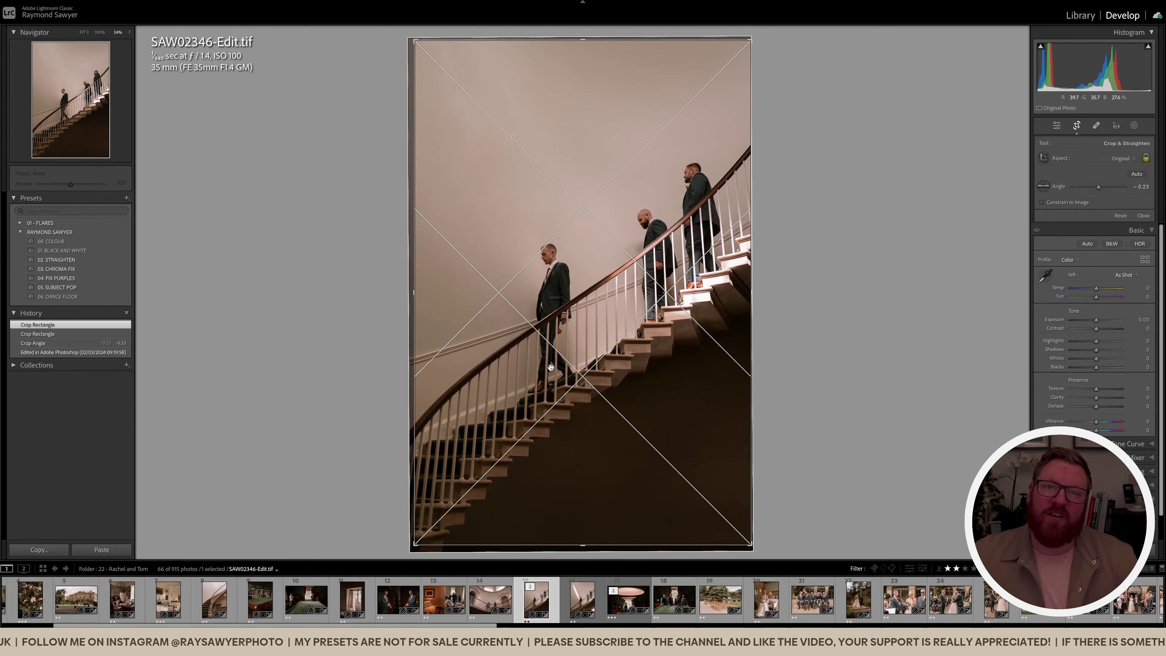
key(Return)
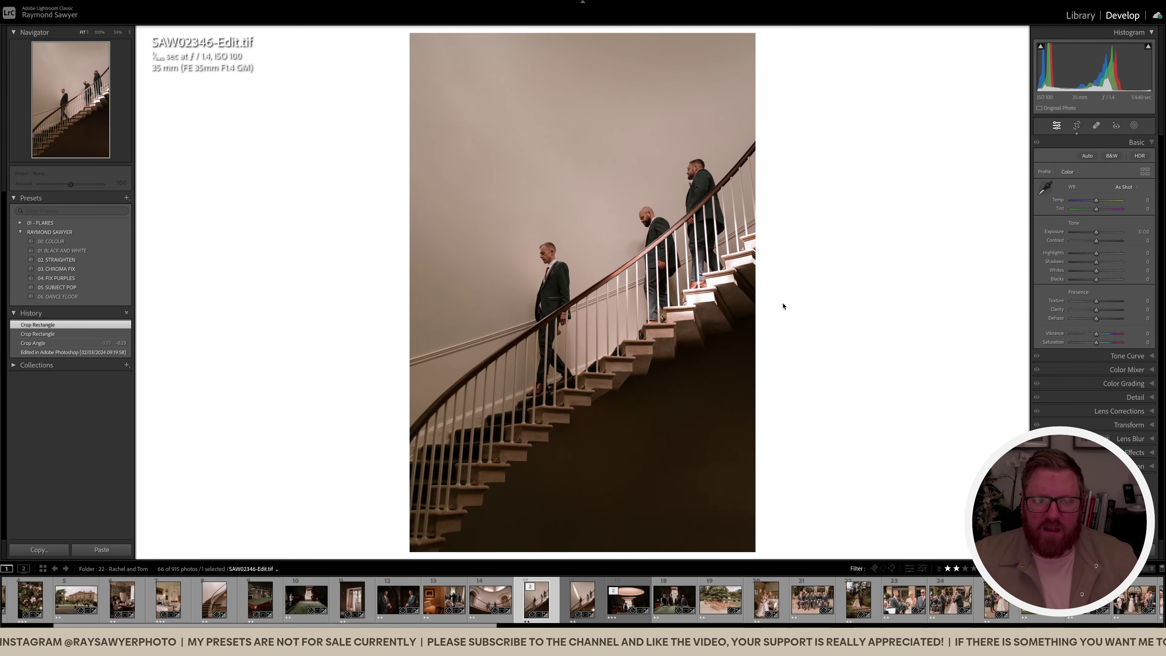
right_click(799, 294)
click(819, 350)
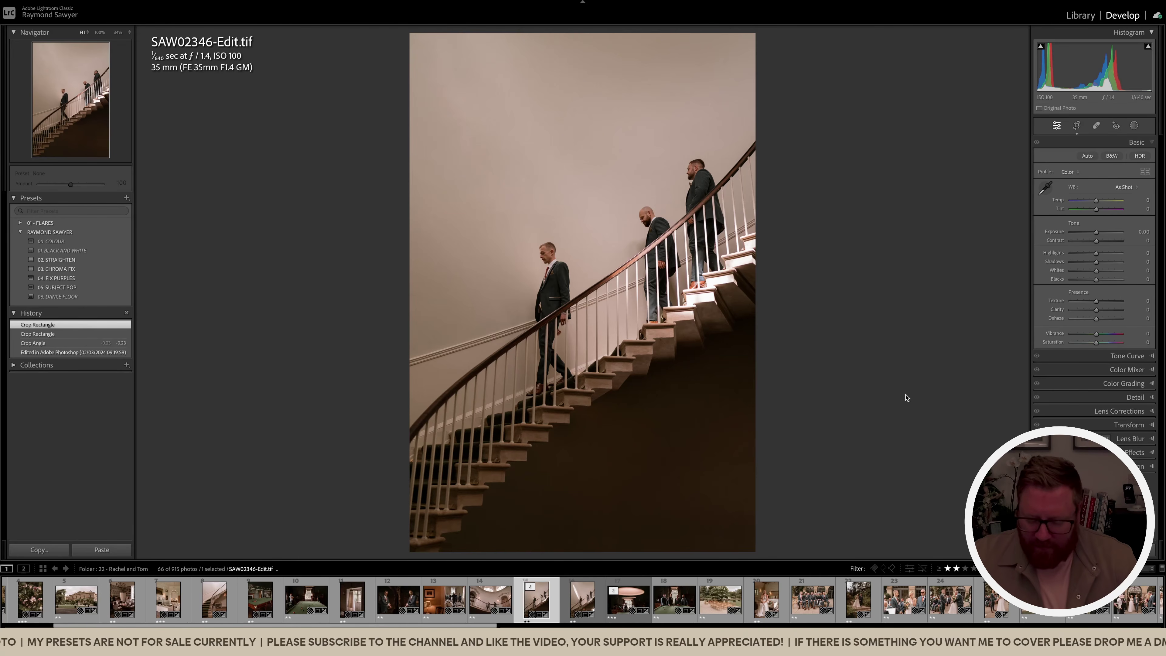
Add a diagonal linear gradient mask over the staircase photo with Exposure about -0.78 and reduced Highlights, centred on the dark wall below the stairs
key(m)
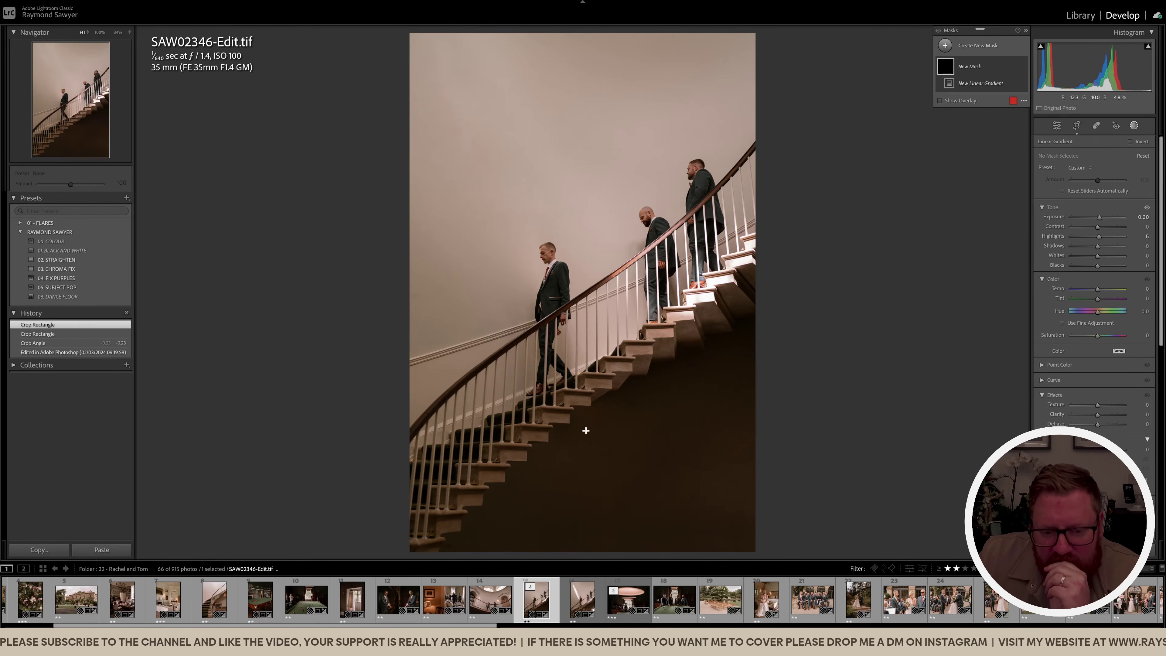
drag(621, 409, 743, 501)
click(1082, 236)
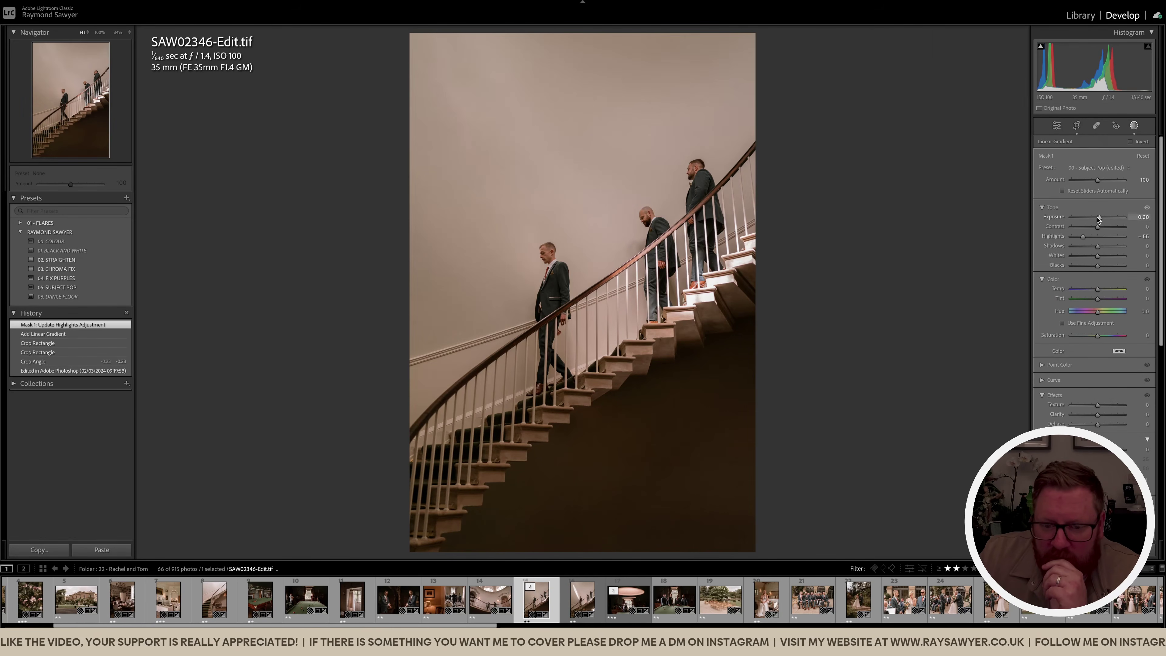
drag(1099, 220, 1092, 219)
drag(685, 477, 635, 448)
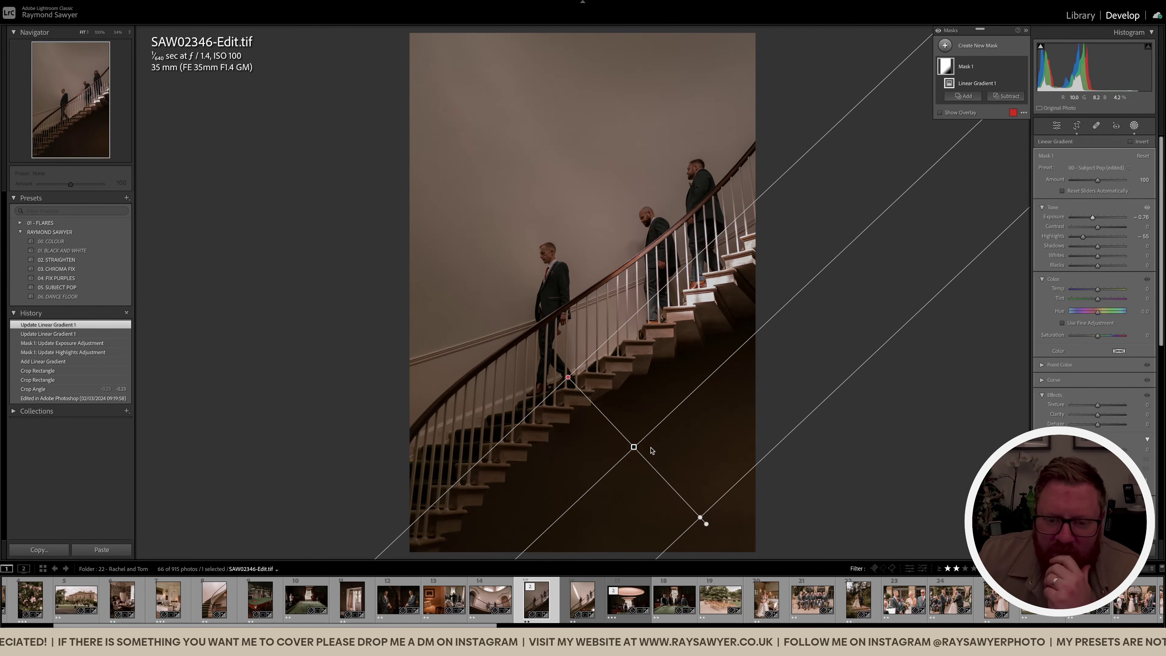
drag(629, 448, 627, 443)
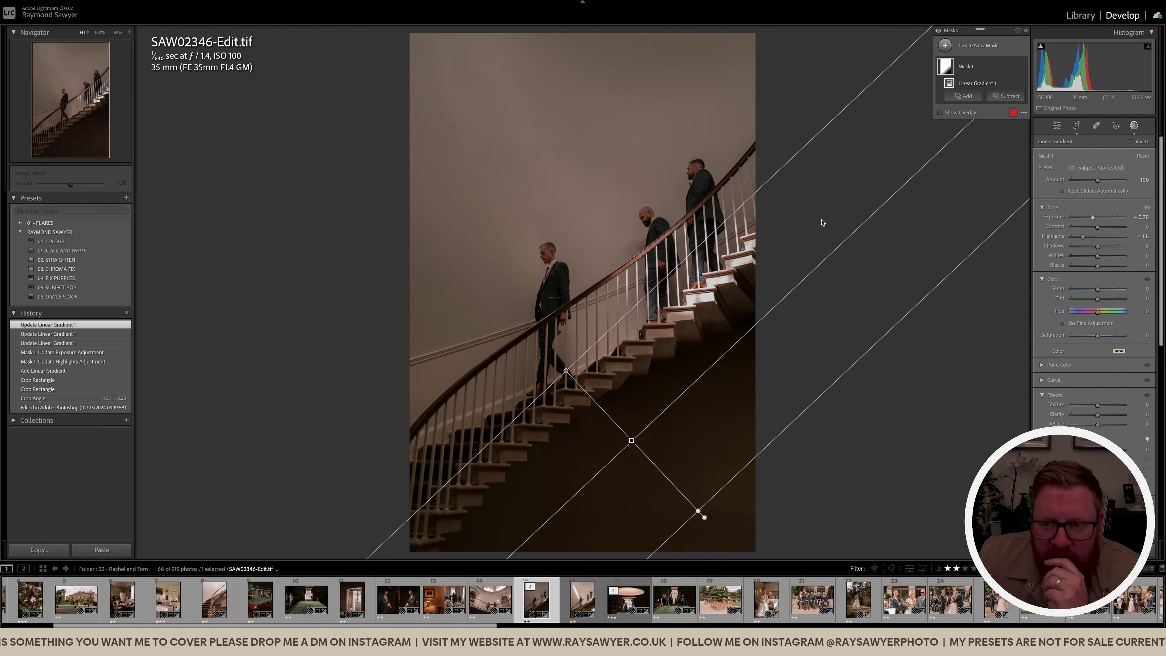
Subtract the upper wall and the staircase from the gradient mask with a soft brush, leaving the dark wall underneath masked
click(1006, 96)
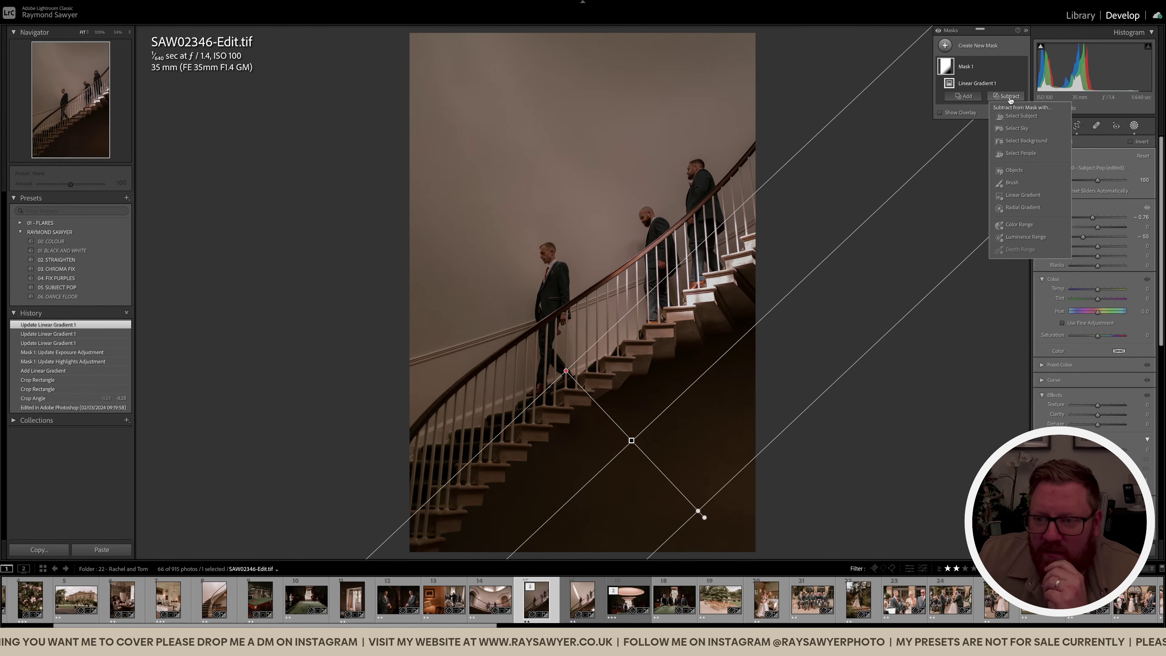
click(1013, 184)
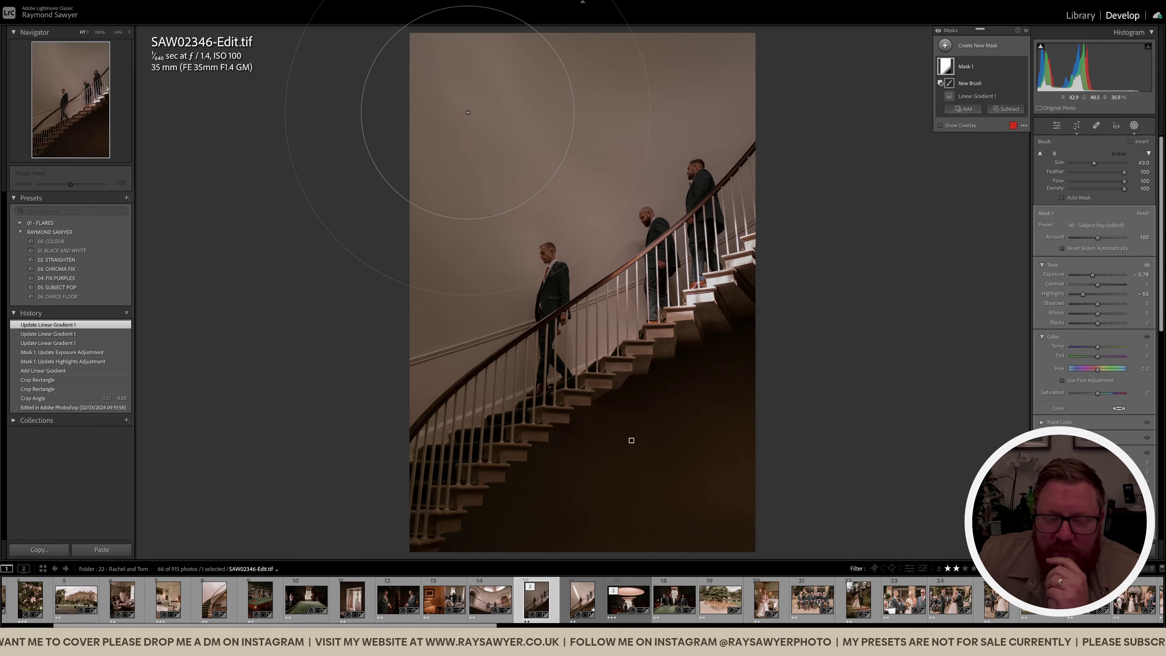
scroll(467, 112, down, 4)
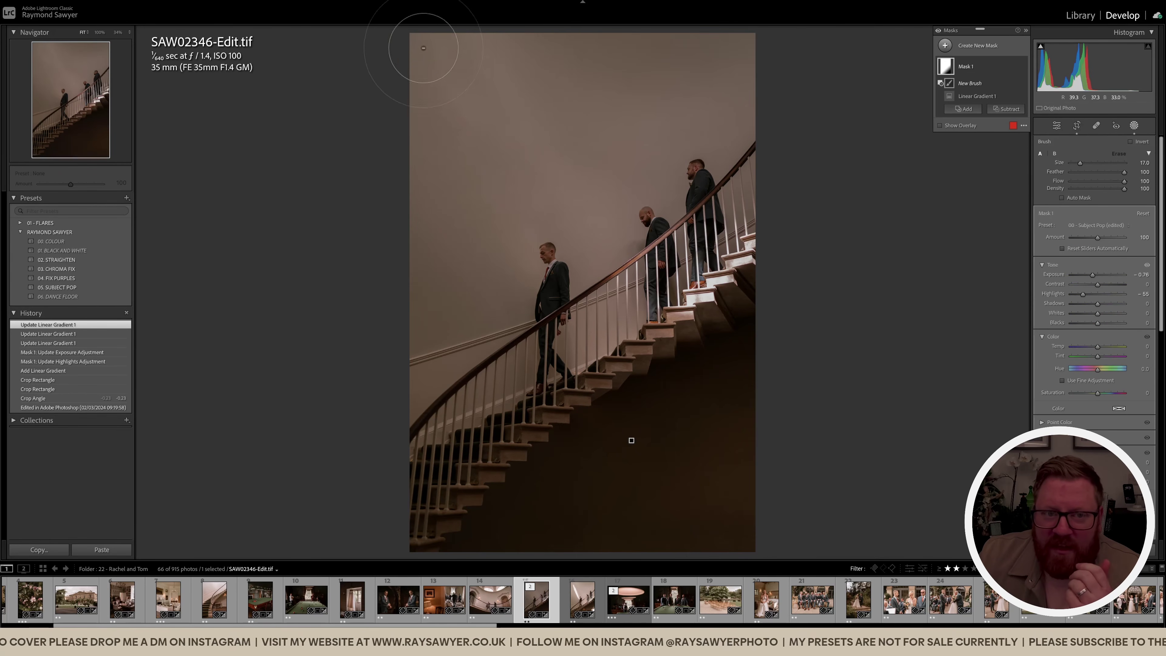
drag(430, 46, 968, 44)
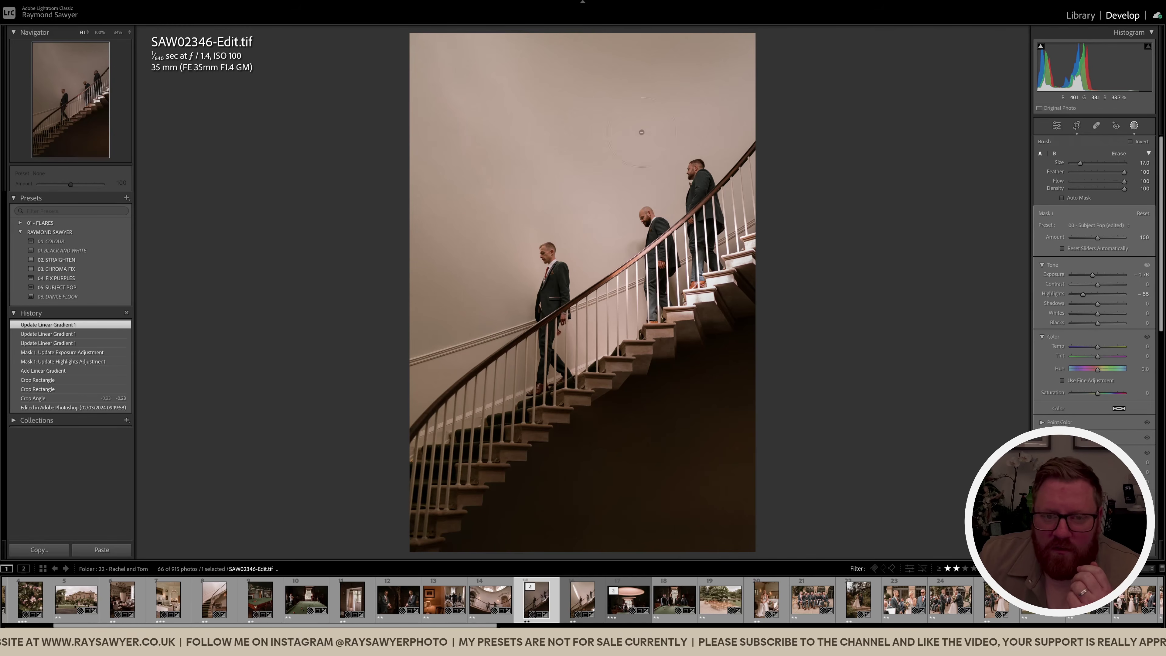
scroll(427, 484, down, 2)
mouse_move(427, 483)
mouse_down()
mouse_move(392, 541)
mouse_move(490, 414)
mouse_move(565, 367)
mouse_up()
mouse_move(617, 319)
mouse_down()
mouse_move(661, 312)
mouse_move(769, 227)
mouse_up()
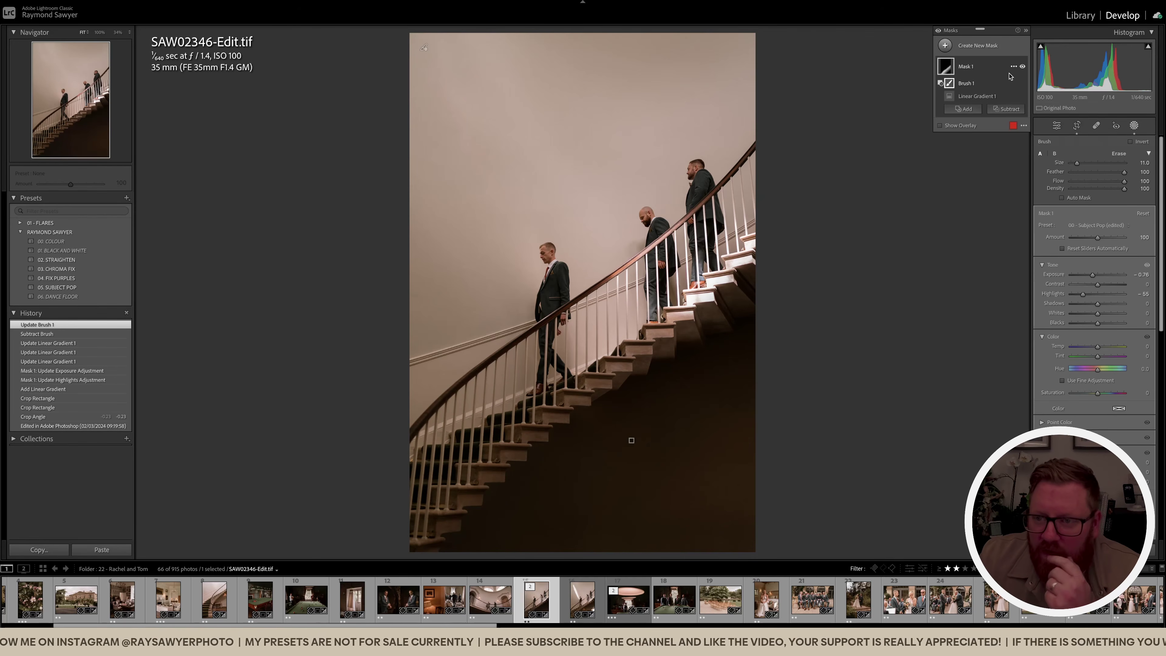
Toggle Mask 1 off and on to compare the dark wall with and without the adjustment
click(1023, 67)
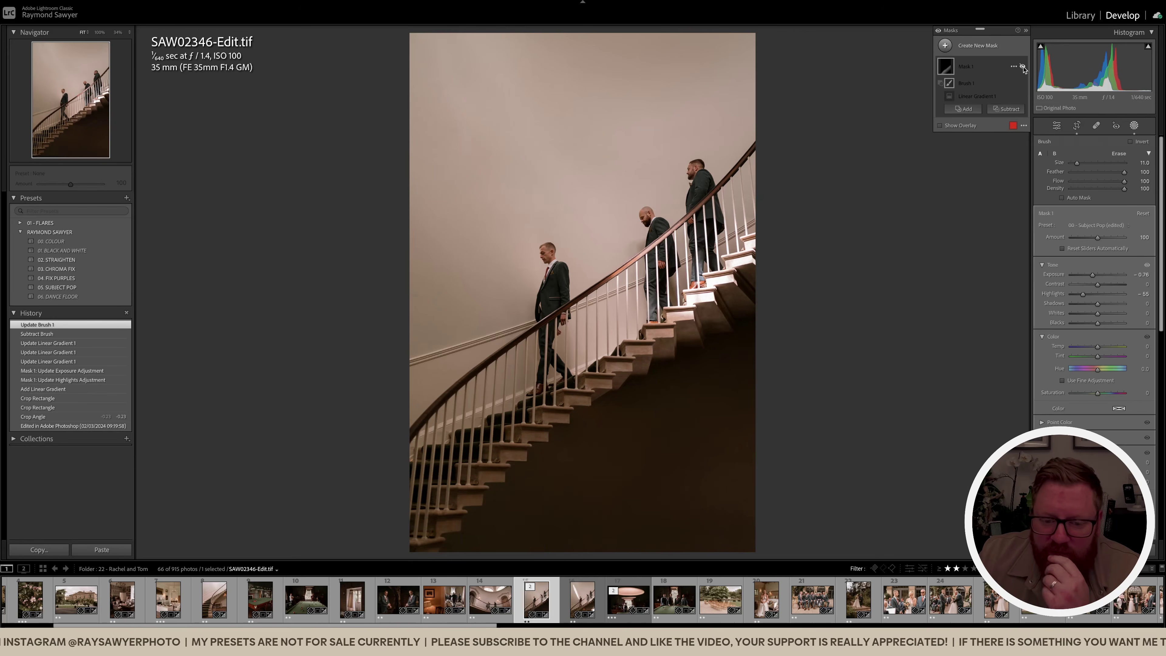
click(1022, 67)
click(1023, 67)
click(1023, 67)
click(1023, 67)
click(1022, 67)
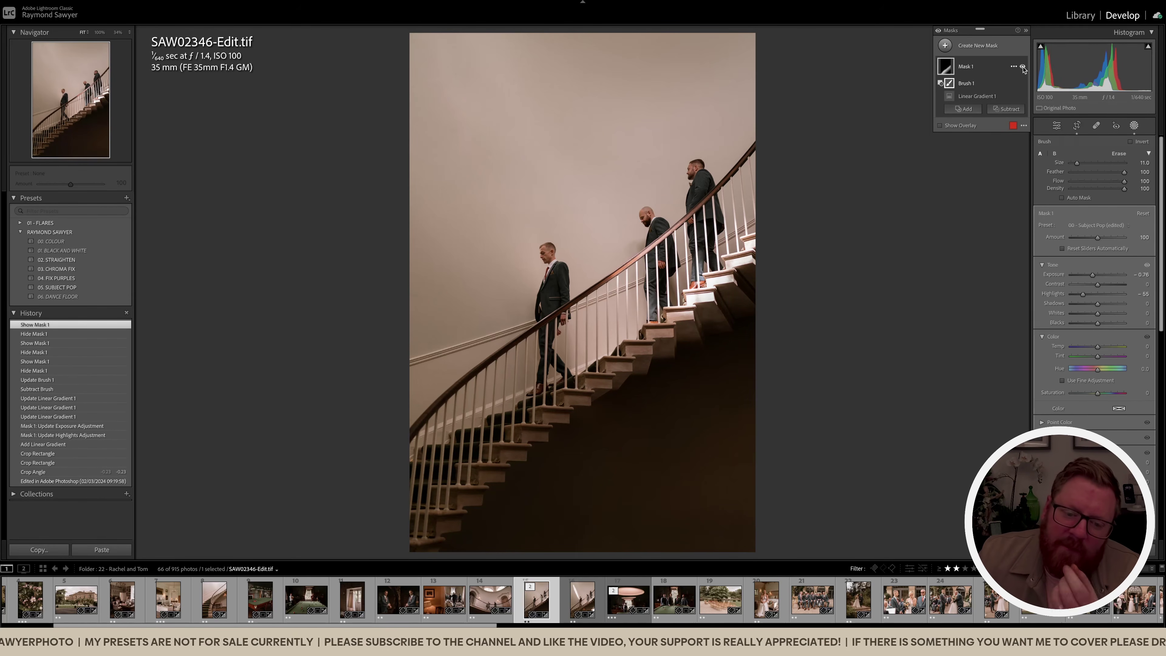
click(1023, 68)
click(1023, 67)
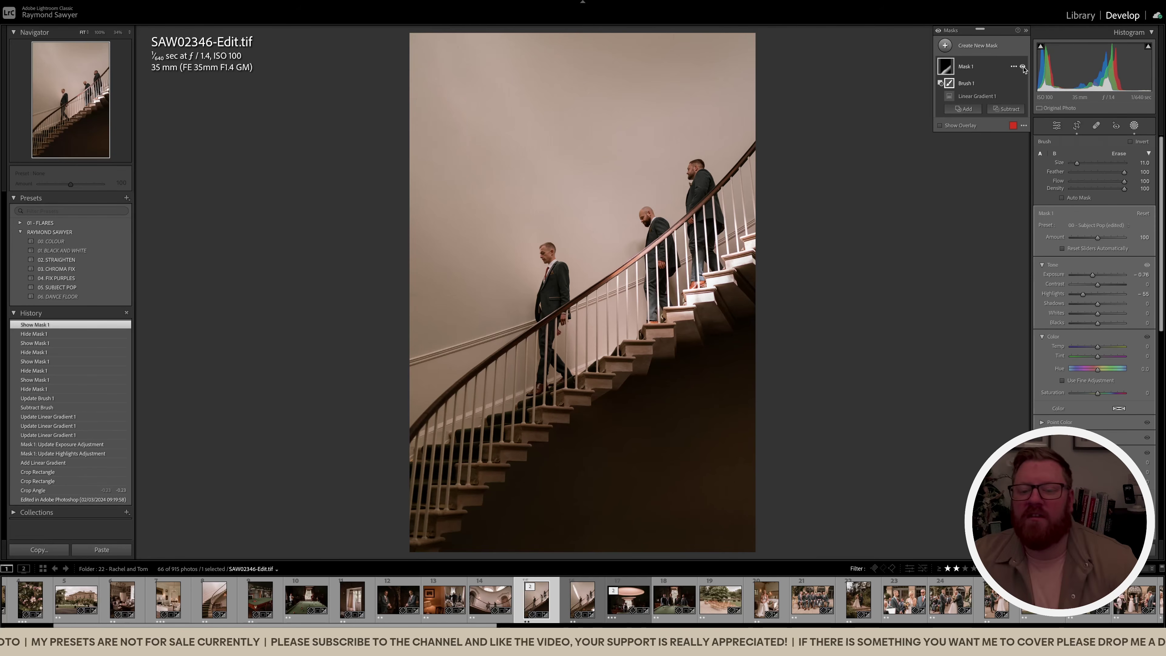
click(1022, 67)
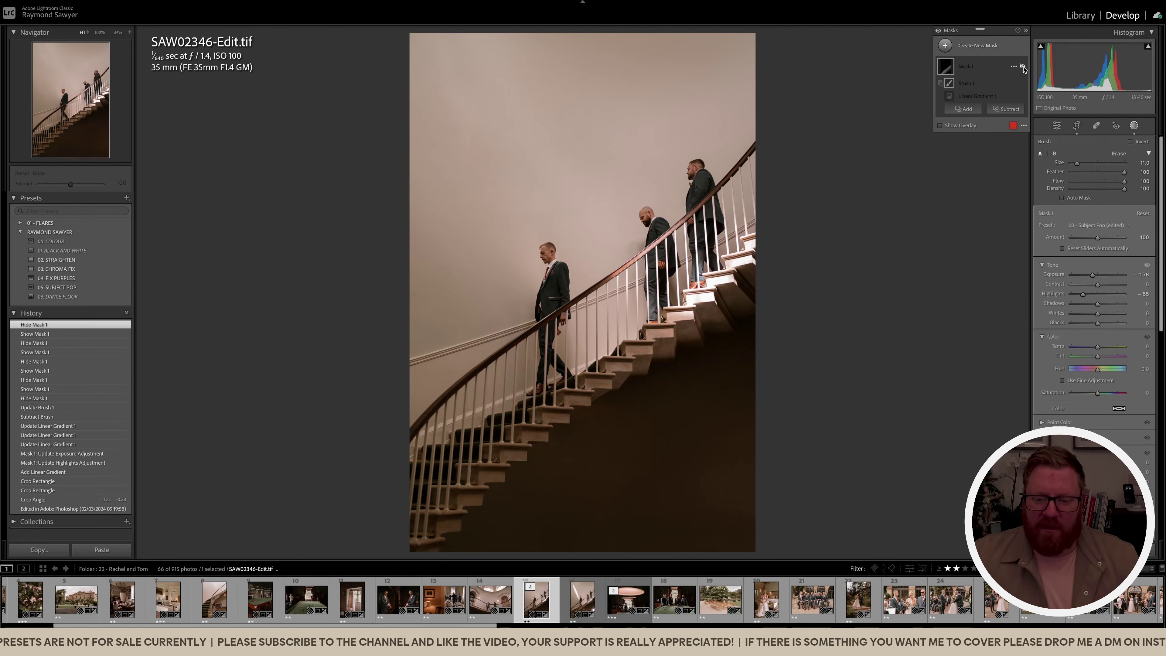
click(1022, 67)
Brush a new mask over the lower-right part of the dark wall with a larger soft brush, size 31
key(k)
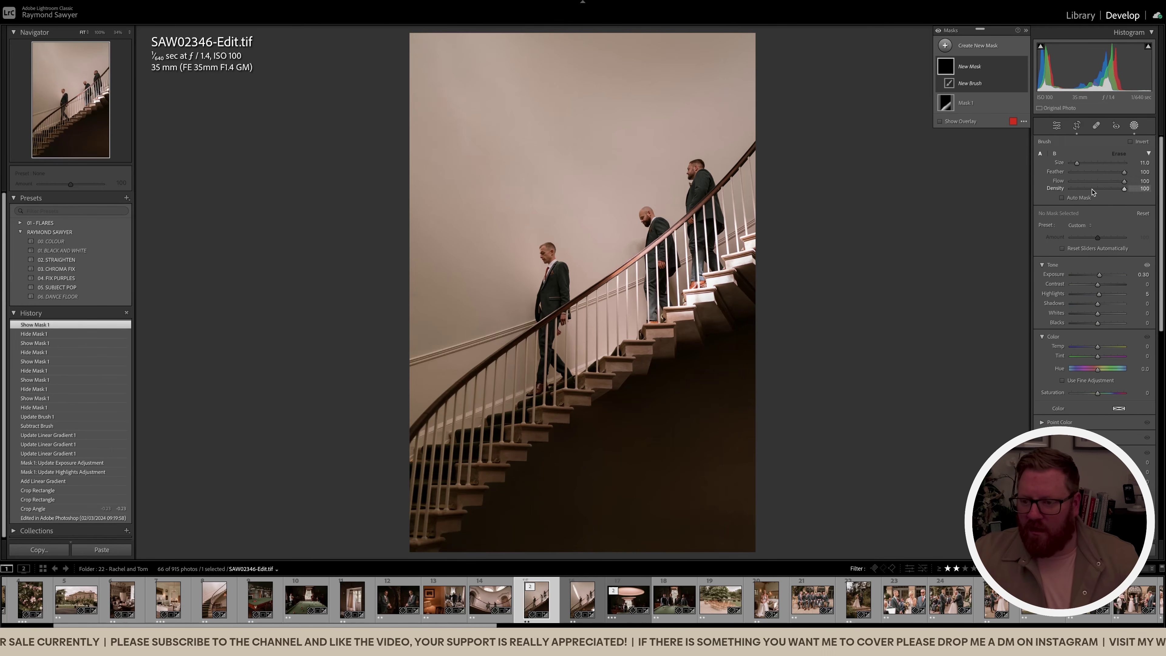
scroll(745, 493, up, 5)
drag(745, 492, 821, 480)
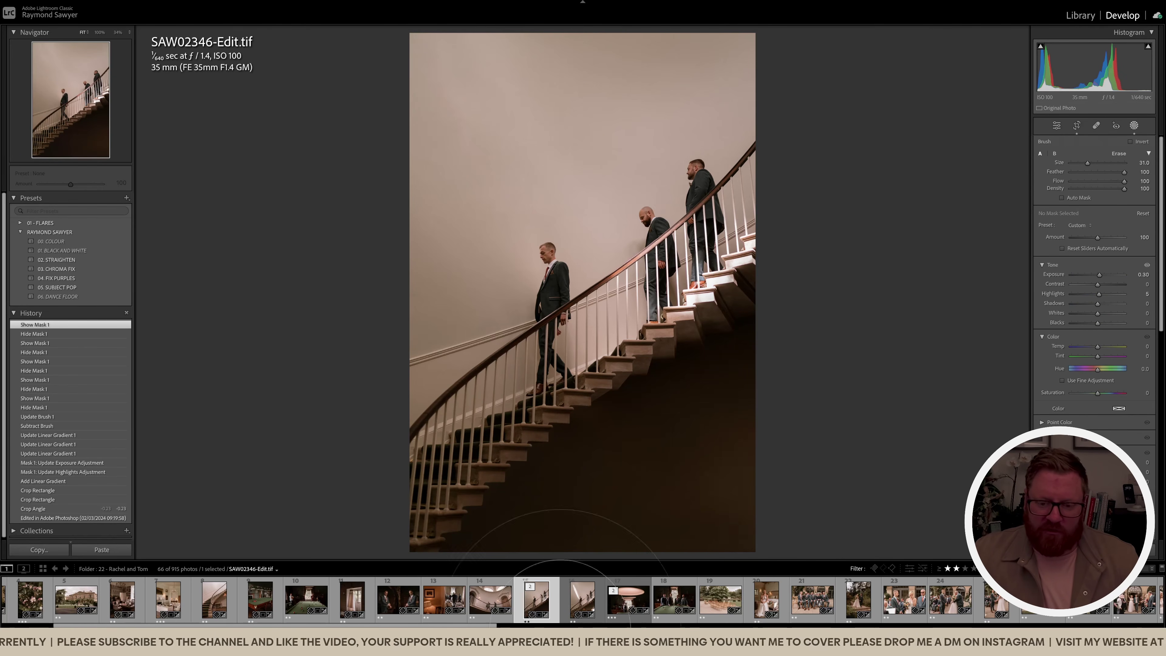
click(852, 409)
Compare the staircase photo before and after the Lightroom adjustments
key(backslash)
key(backslash)
key(backslash)
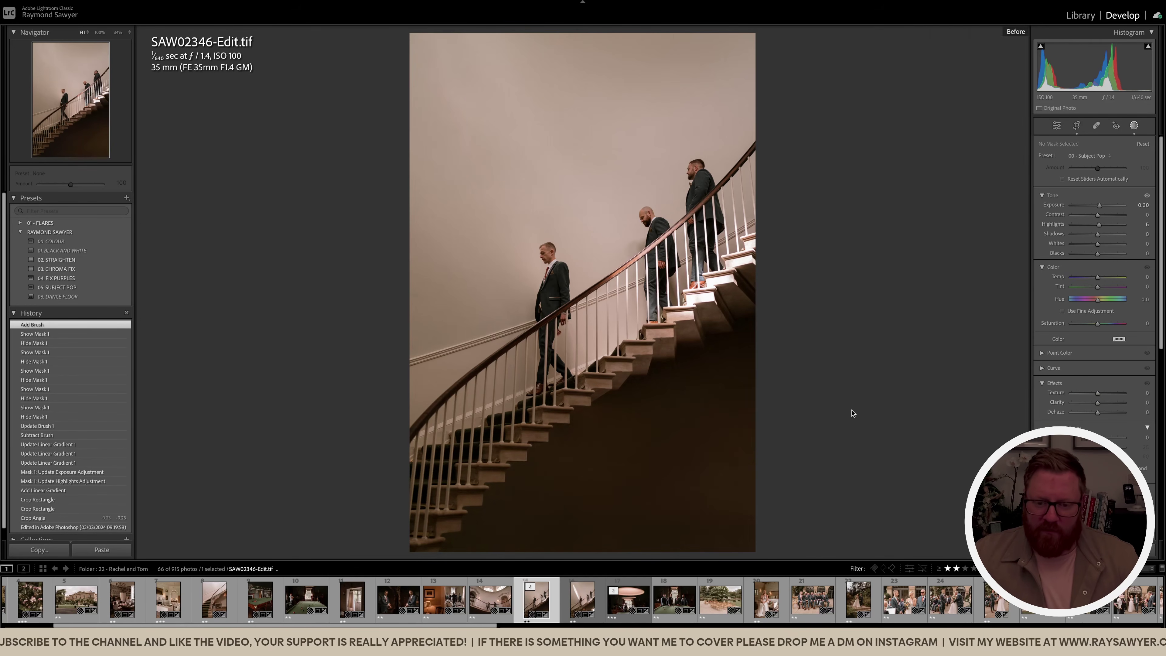
key(backslash)
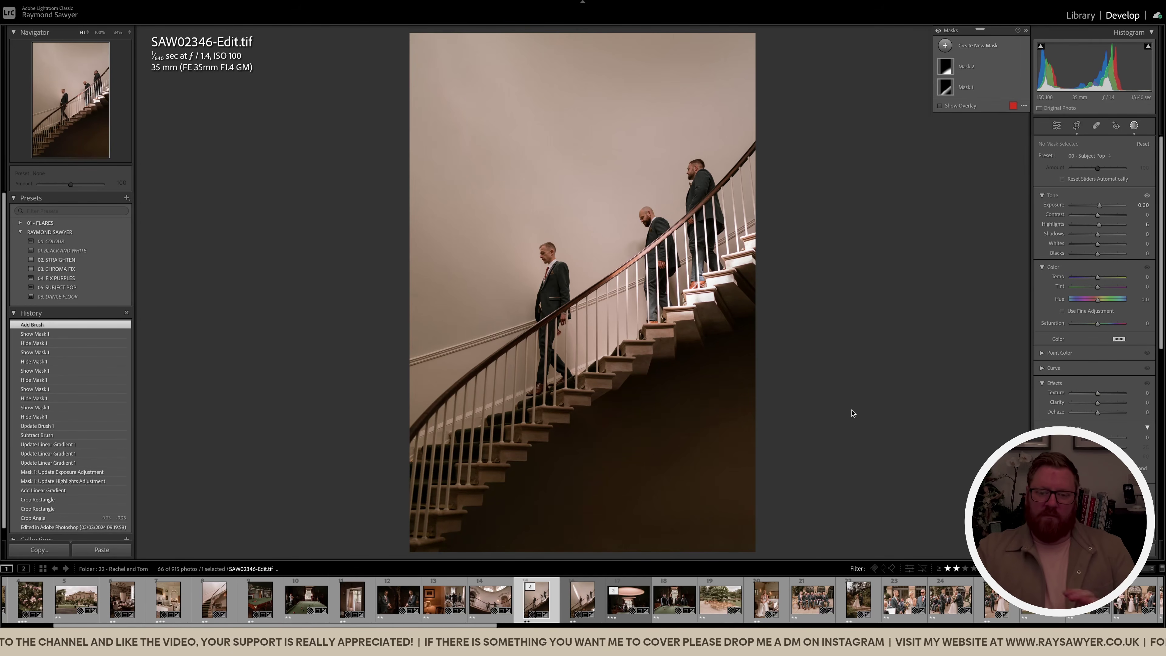
key(backslash)
key(backslash)
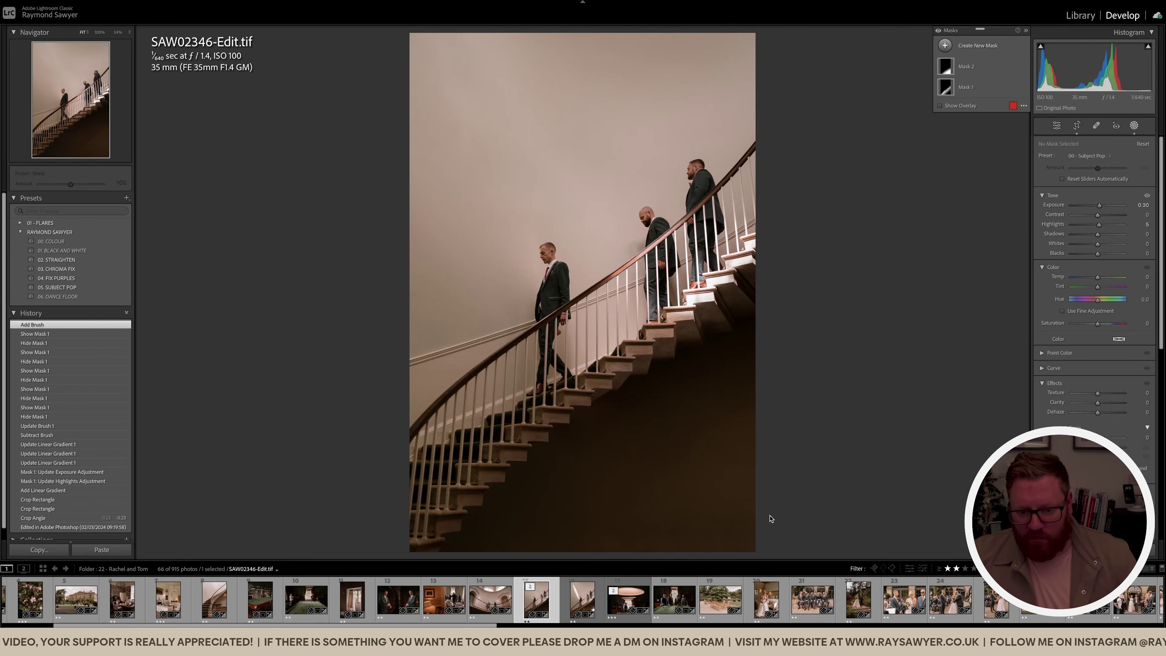
Brush another mask with reset sliders over the dark wall's right side, set its Temp to -25, and compare with the mask hidden
key(k)
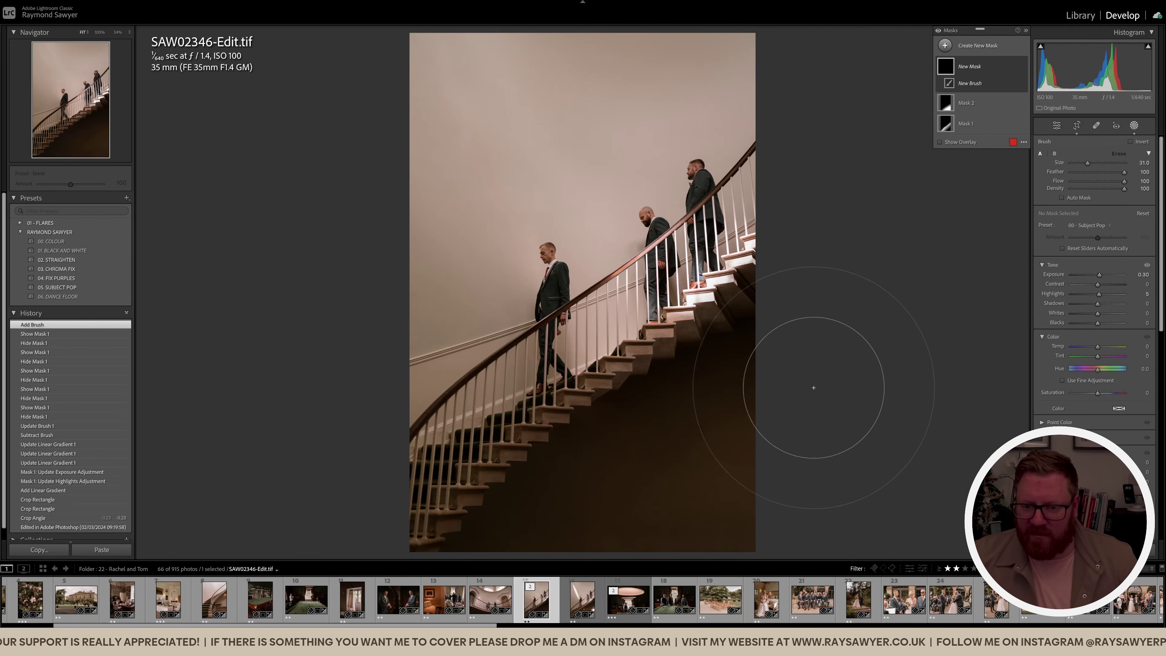
key(bracketleft)
key(alt)
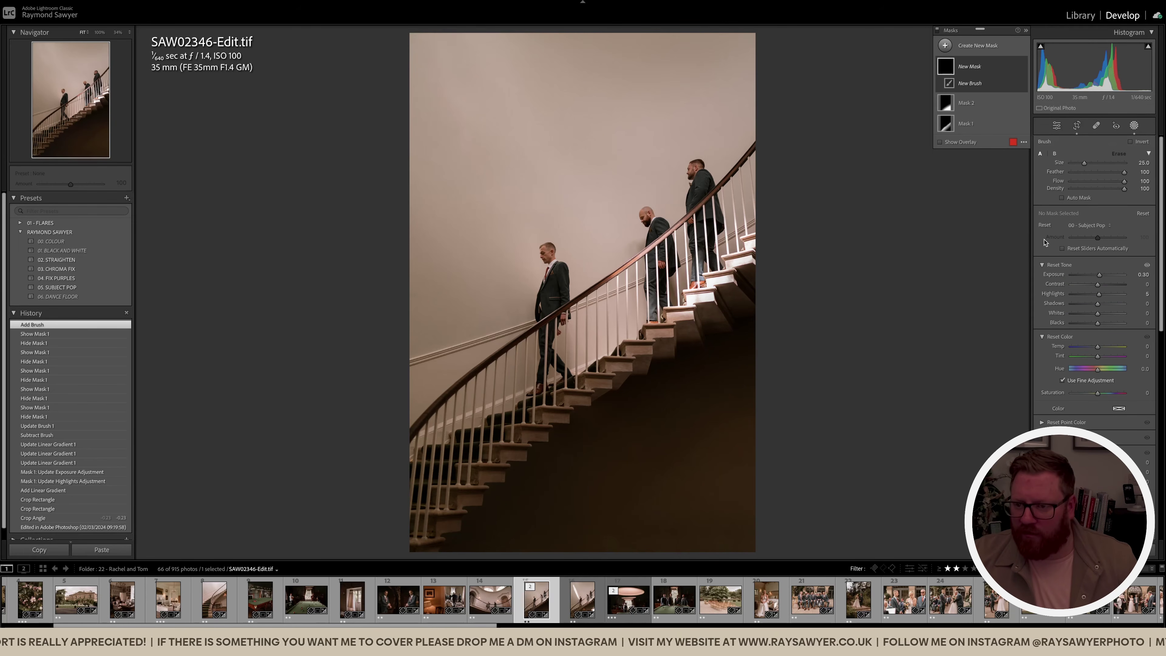
click(1046, 226)
mouse_move(780, 364)
mouse_down()
mouse_move(505, 519)
mouse_move(720, 473)
mouse_move(739, 482)
mouse_up()
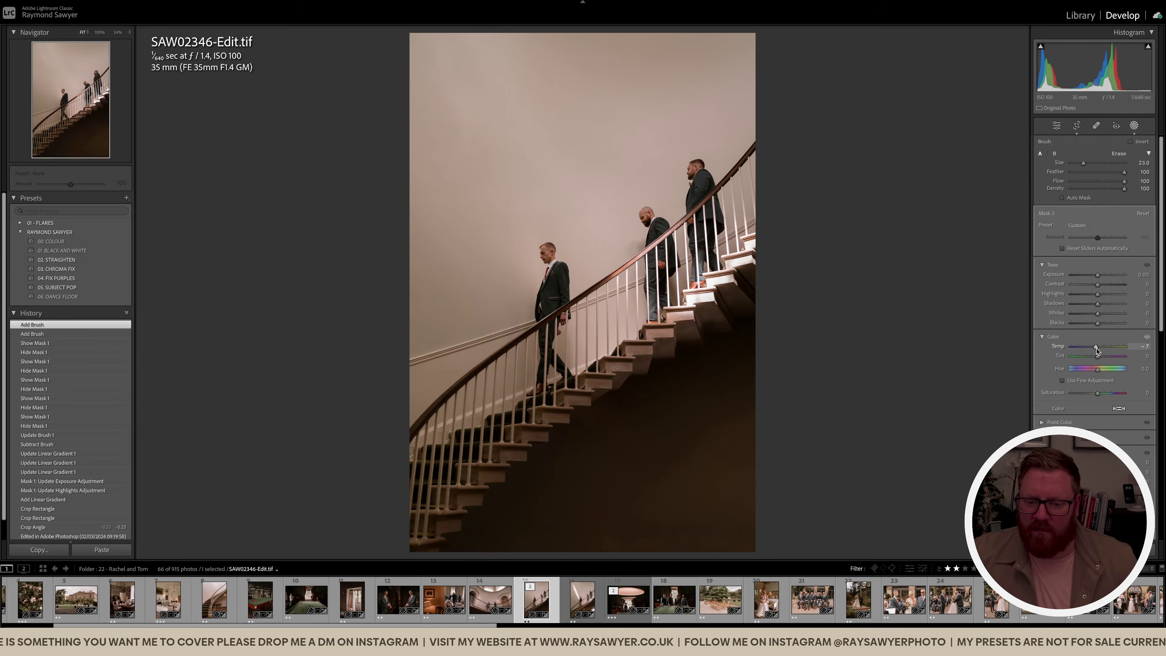
drag(1094, 350, 1092, 352)
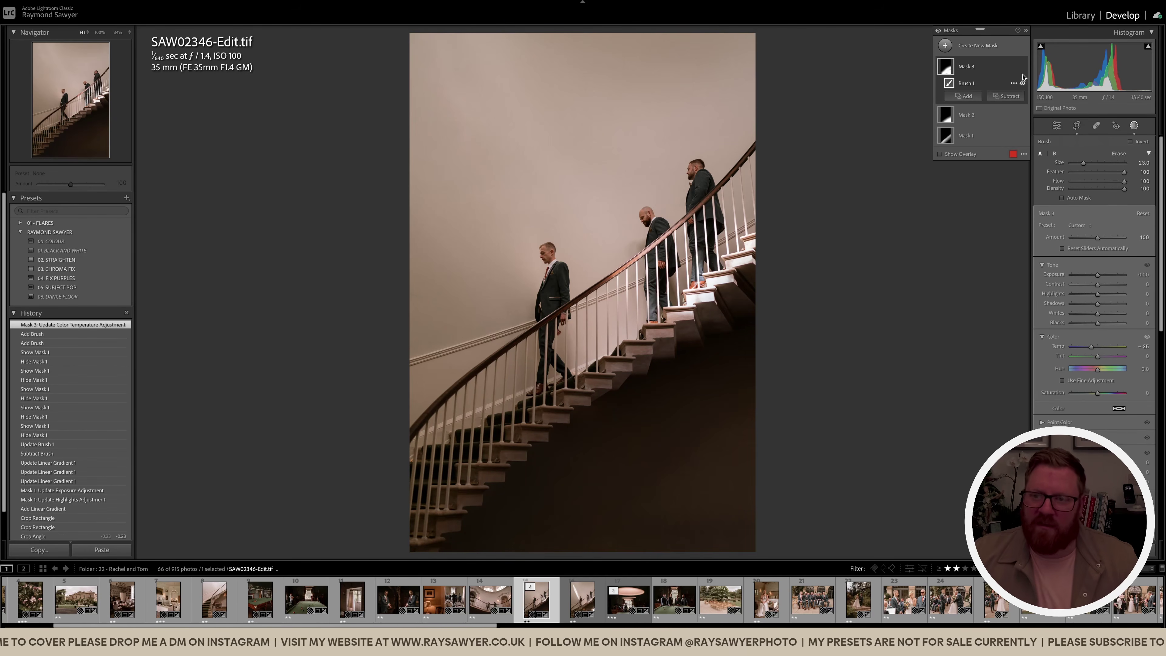
click(1022, 67)
click(1023, 68)
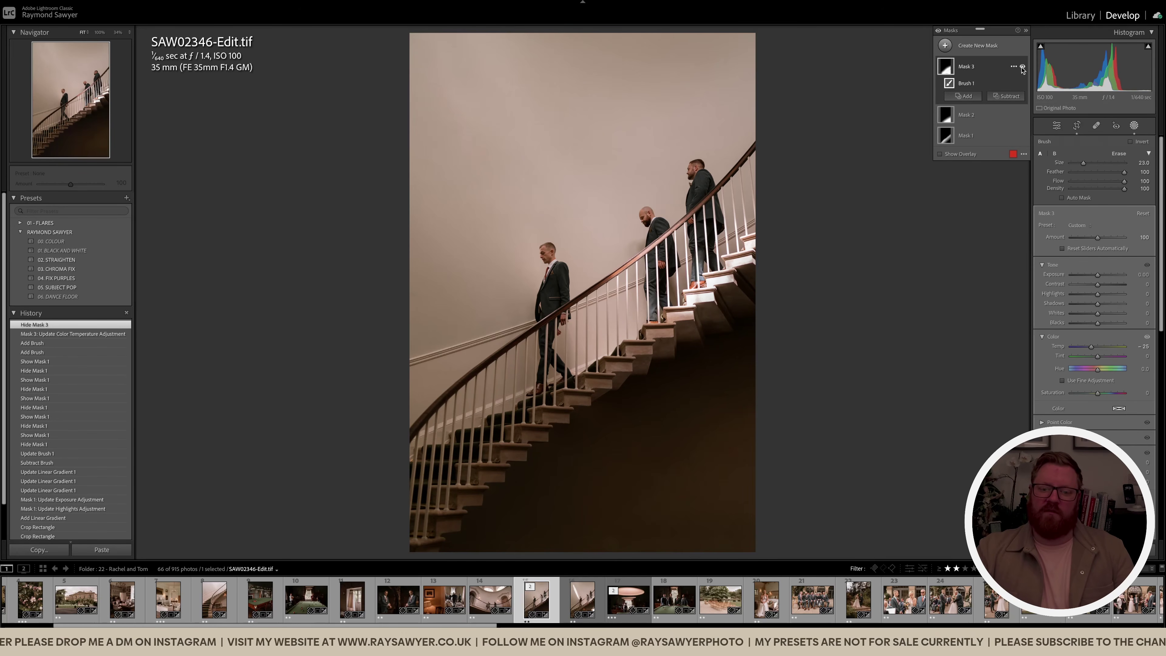
Compare the dark wall with Mask 3 hidden and shown, and finish masking
click(1023, 68)
click(1022, 67)
click(1022, 68)
click(1022, 67)
key(shift+w)
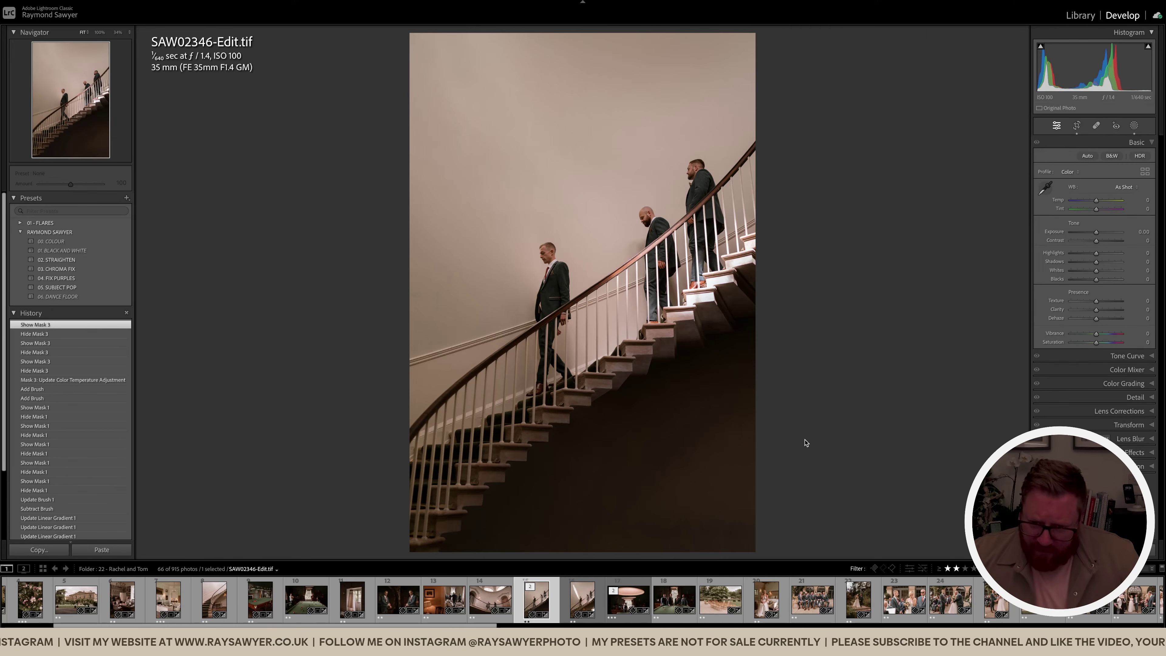
Try to heal a patch in the lower-right part of the dark wall, and undo the heal
click(687, 437)
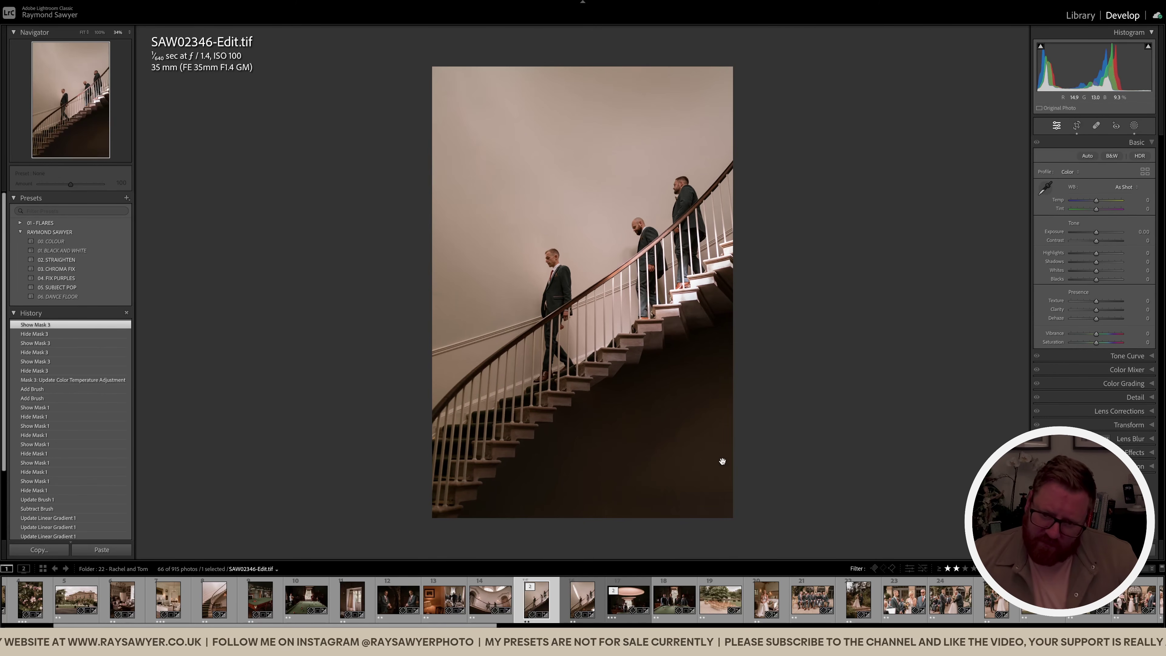
click(715, 452)
key(q)
mouse_move(724, 464)
mouse_down()
mouse_move(710, 437)
mouse_move(743, 423)
mouse_move(758, 512)
mouse_move(669, 503)
mouse_move(728, 453)
mouse_move(748, 458)
mouse_move(711, 504)
mouse_move(734, 477)
mouse_up()
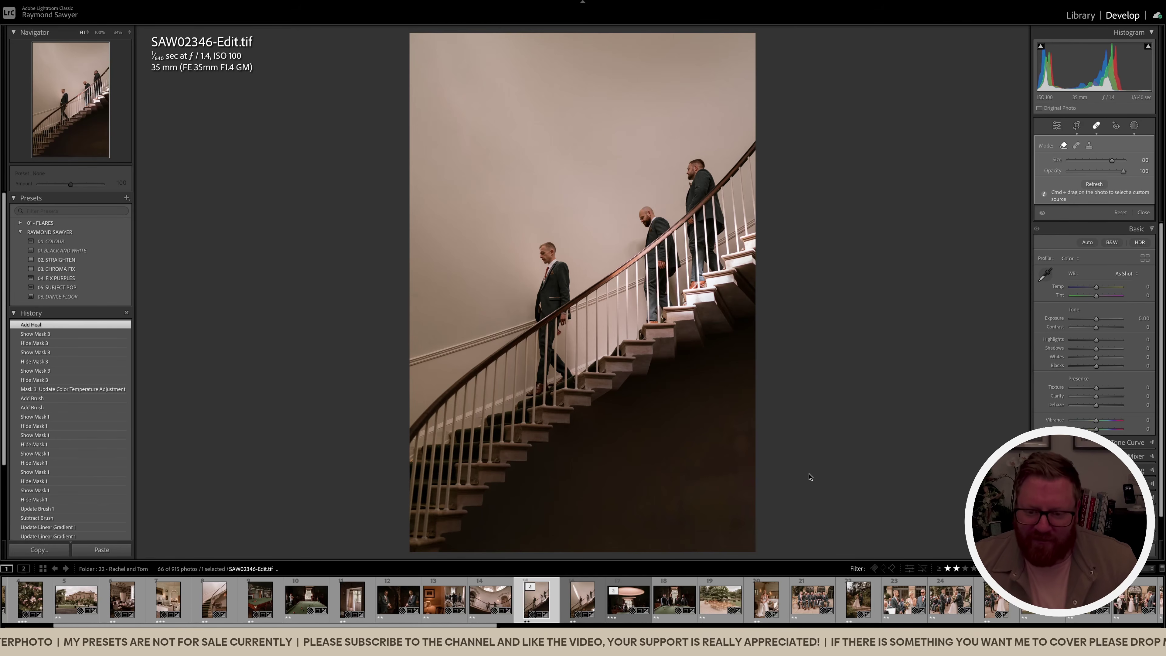
key(ctrl+z)
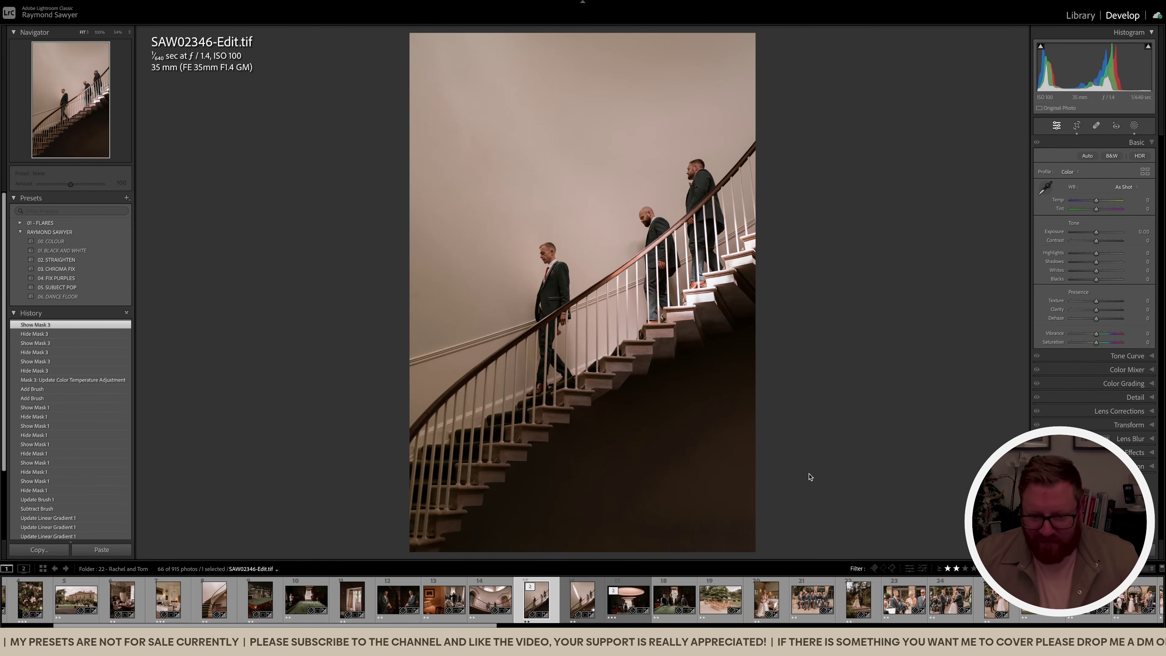
Brush a mask with lowered Shadows on the dark wall's lower right, and a second with Exposure -0.09 and Shadows -7 across the wall
key(k)
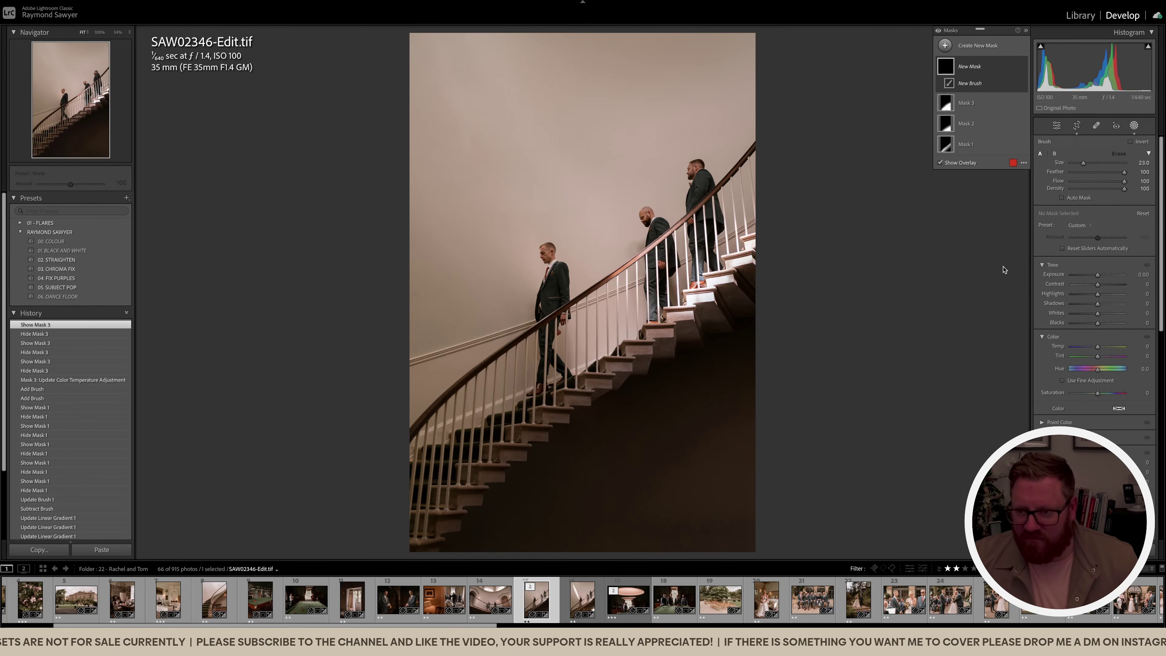
drag(1097, 304, 1094, 309)
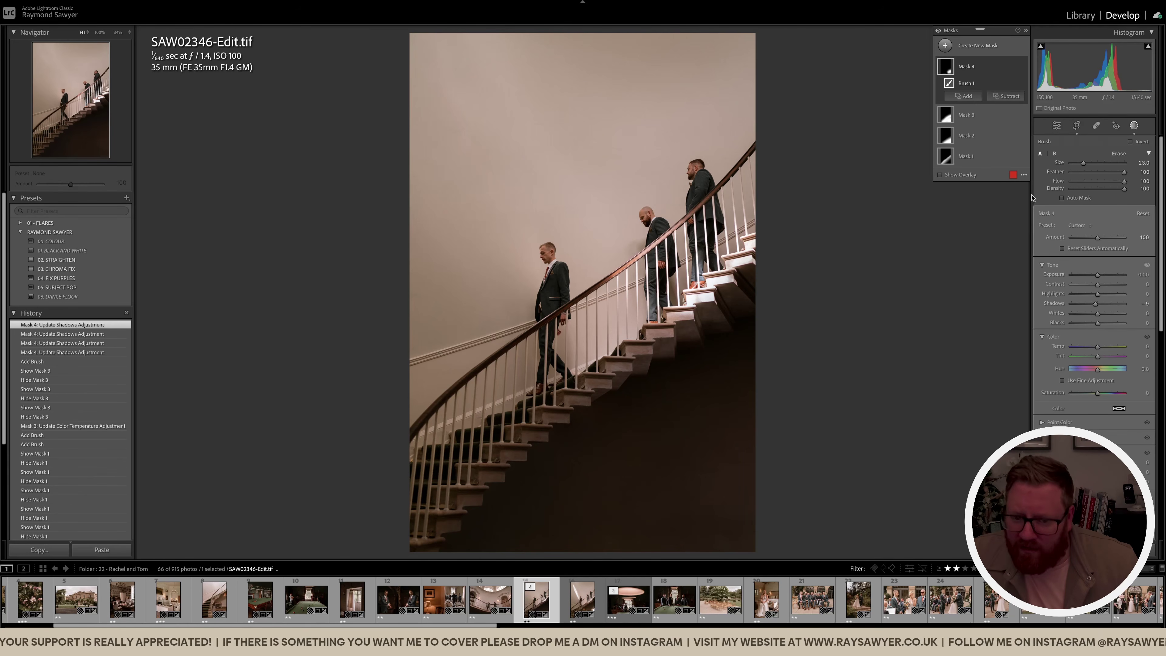
key(k)
drag(1097, 308, 1096, 307)
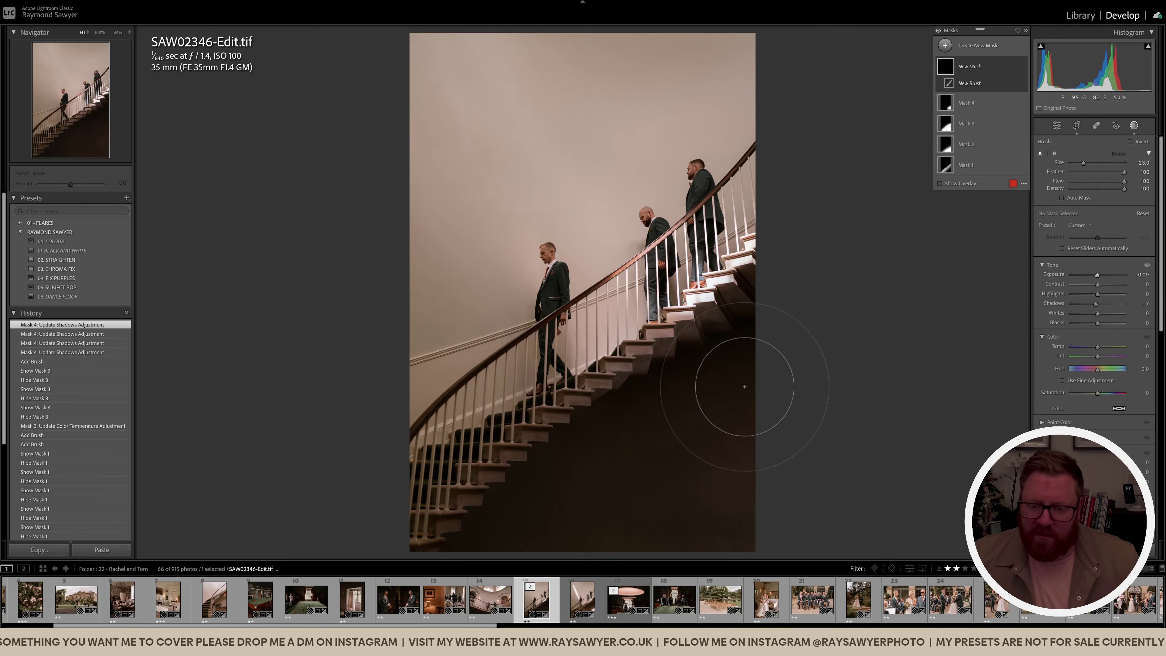
key(h)
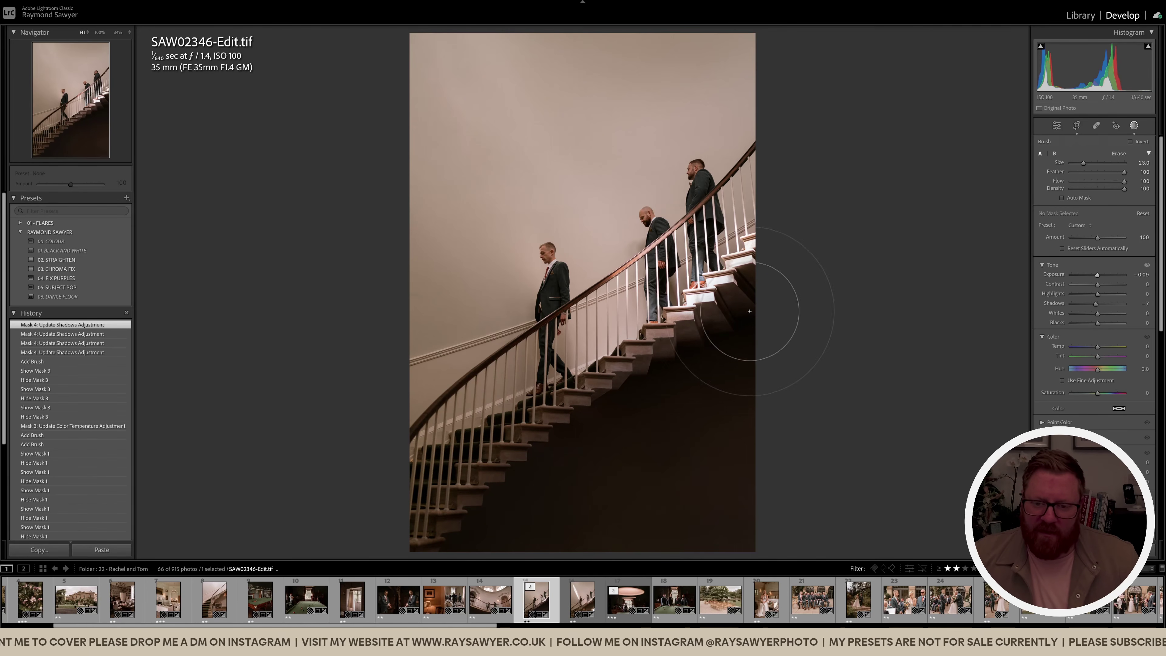
drag(525, 539, 843, 539)
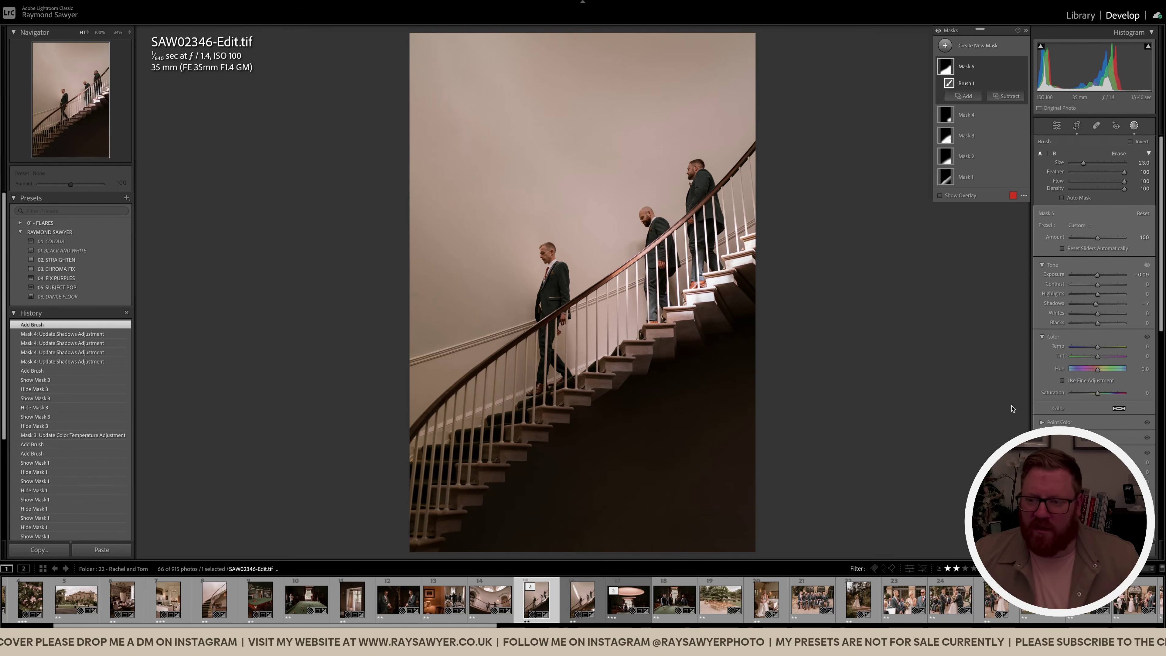
Compare the dark wall with Mask 5 hidden and shown, and finish masking
click(1023, 82)
click(1023, 83)
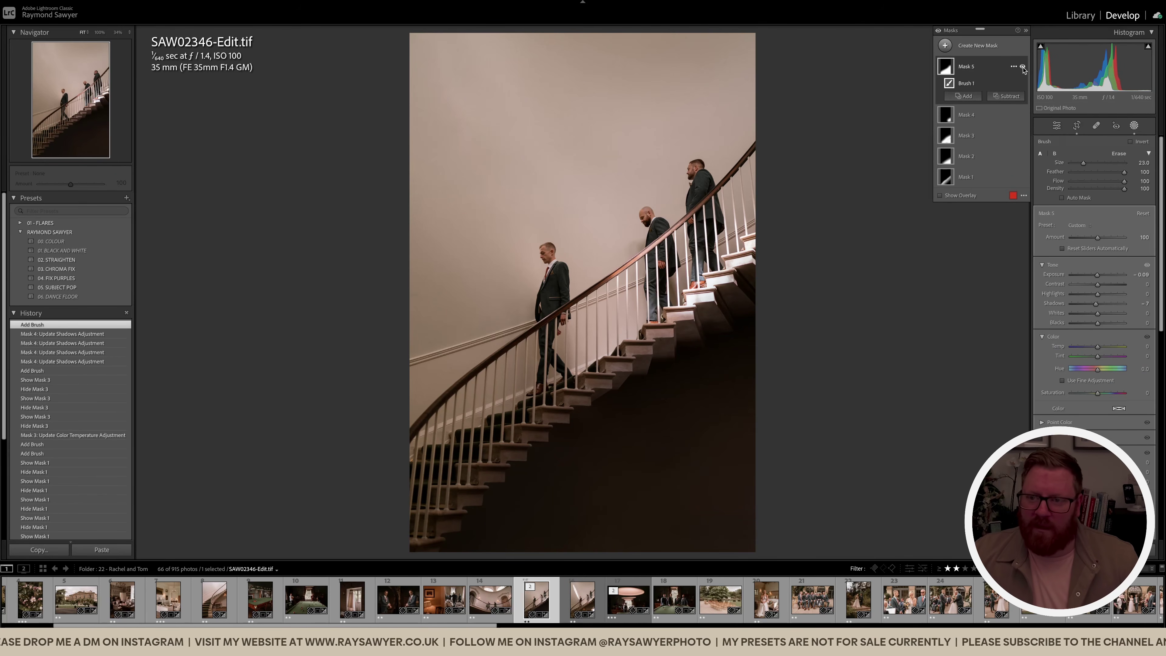
key(shift+w)
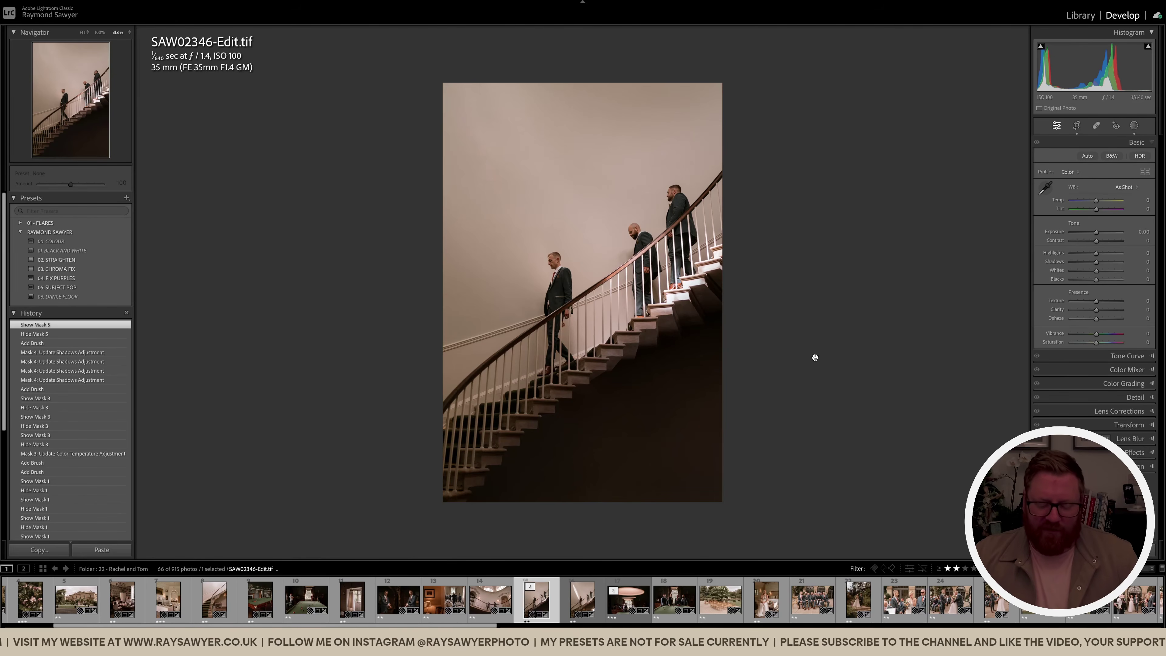
Straighten the staircase photo with a crop angle of -0.41
key(r)
drag(822, 359, 837, 359)
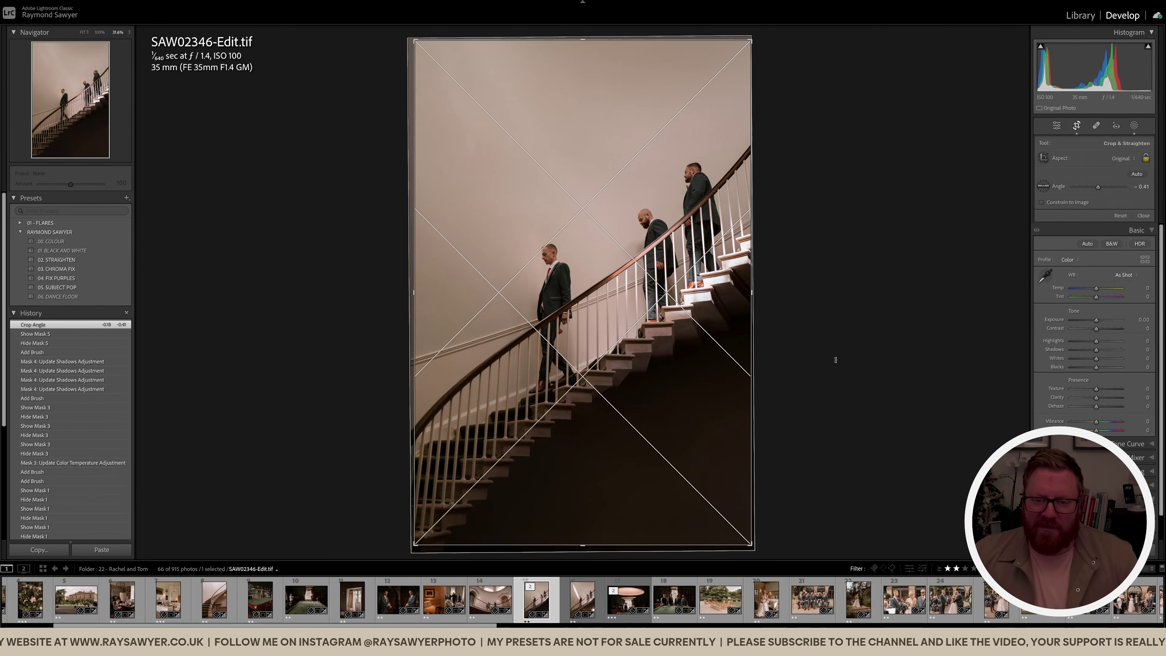
key(r)
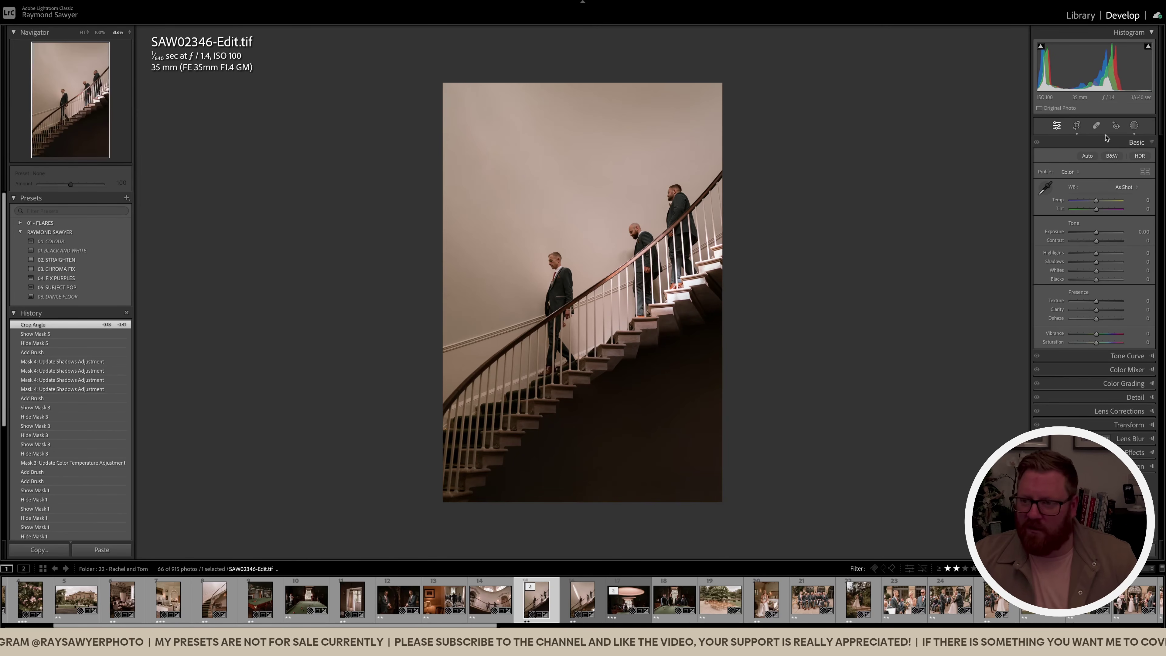
Select Mask 3 and repeatedly hide and show it to examine its effect on the dark wall
click(1134, 125)
click(970, 108)
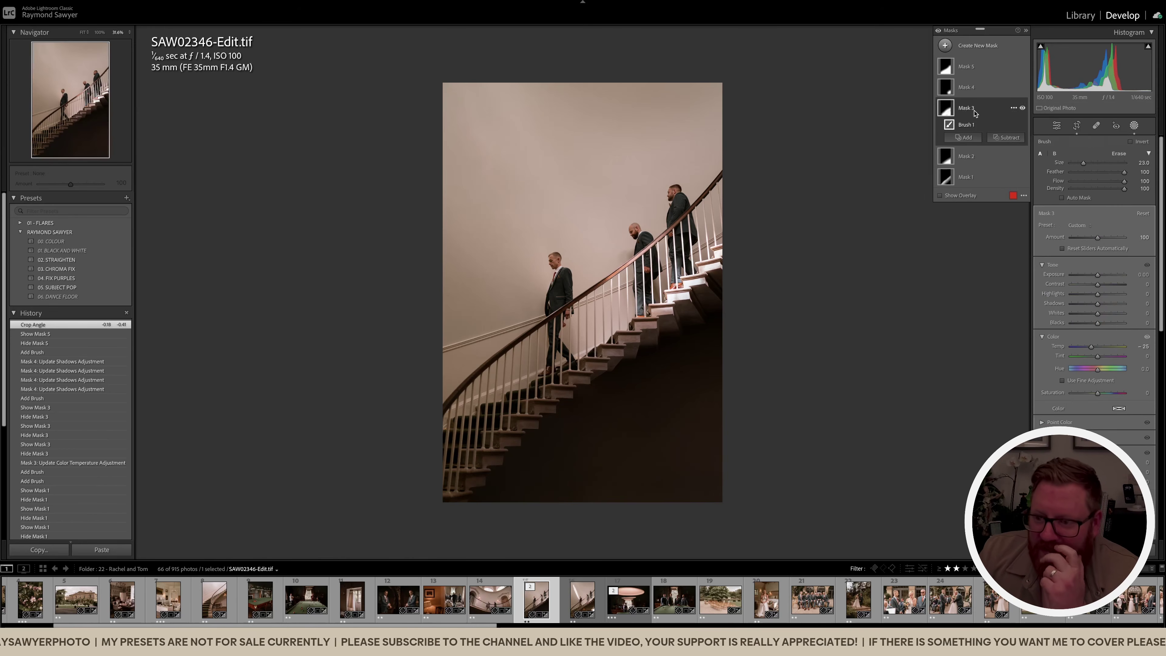
click(1022, 108)
click(1023, 109)
click(1023, 108)
click(1022, 108)
click(1022, 109)
click(1022, 108)
click(1023, 109)
click(1023, 108)
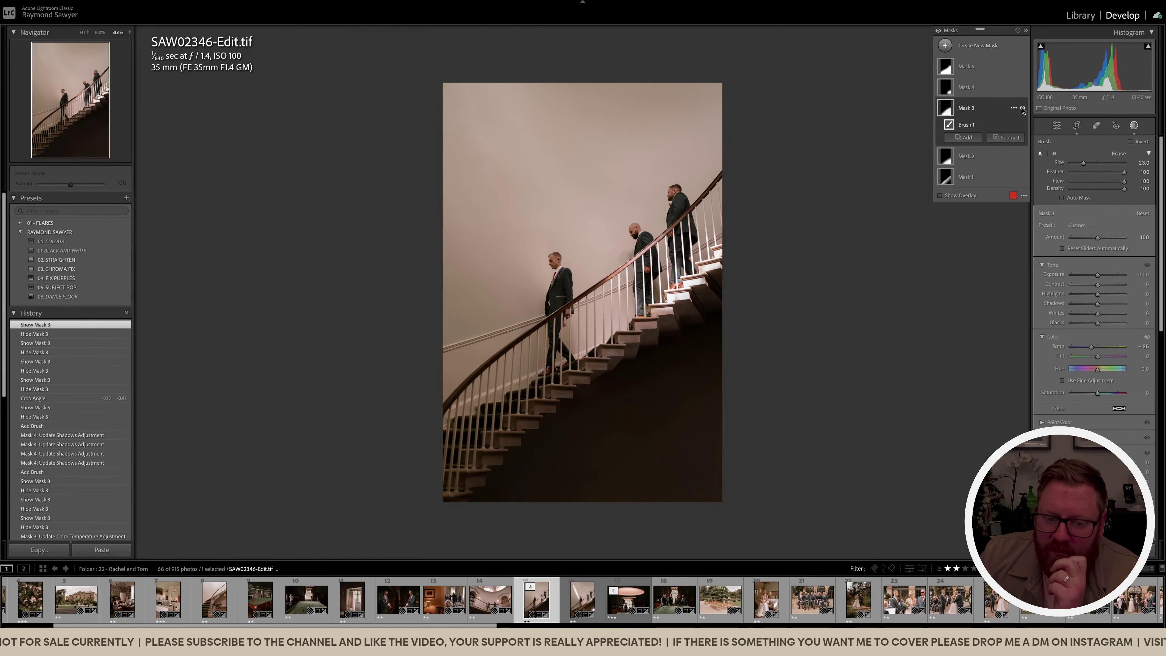
click(1023, 108)
click(1023, 109)
Subtract from Mask 3 with a smaller brush, size 7, along the lower edge of the stairs
click(1000, 138)
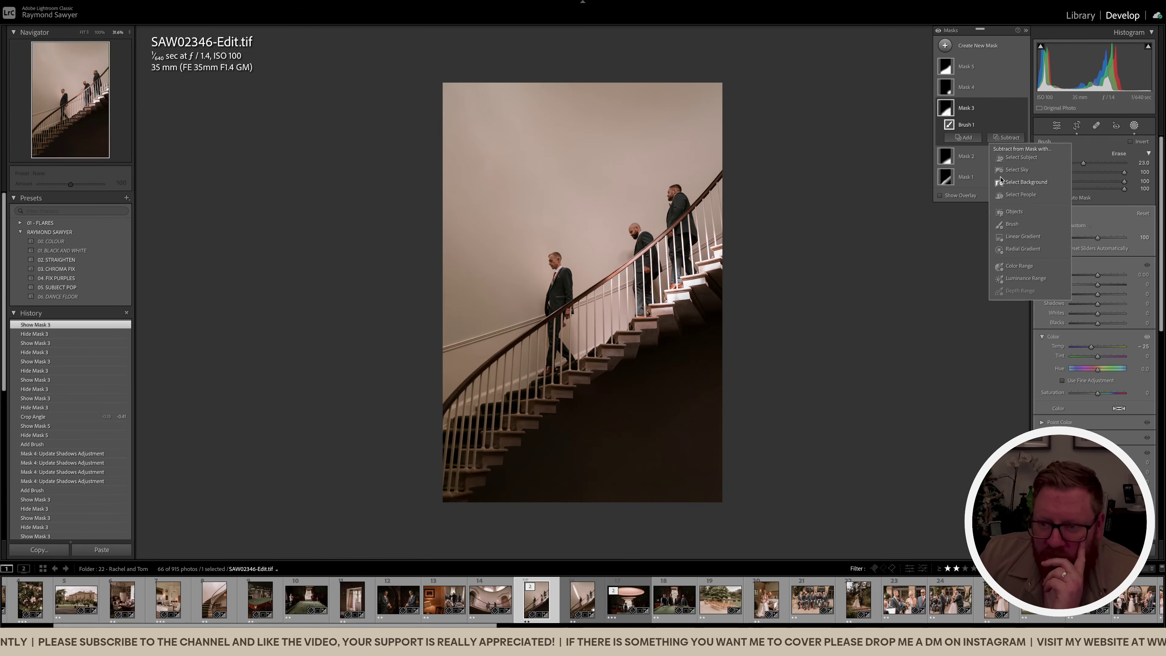
click(1012, 224)
scroll(479, 360, down, 6)
drag(535, 407, 532, 423)
scroll(533, 423, up, 1)
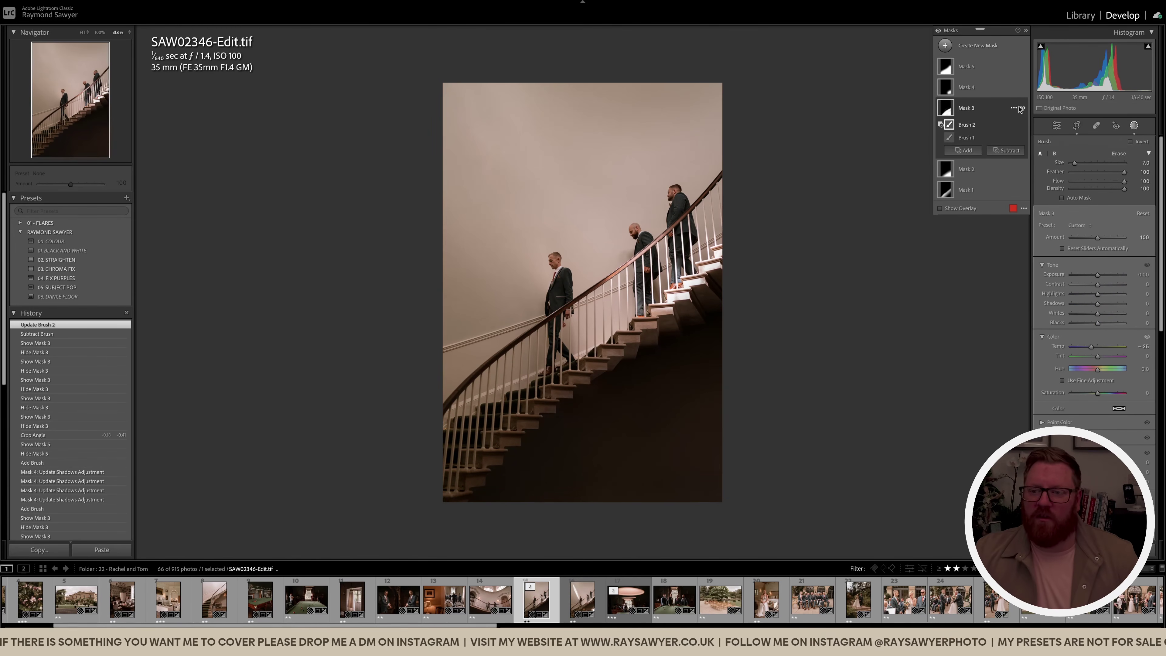
Check the trimmed Mask 3 by hiding and showing it over the dark wall and stairs
click(1023, 107)
click(1023, 107)
click(1023, 107)
click(1023, 108)
click(1023, 108)
click(1023, 107)
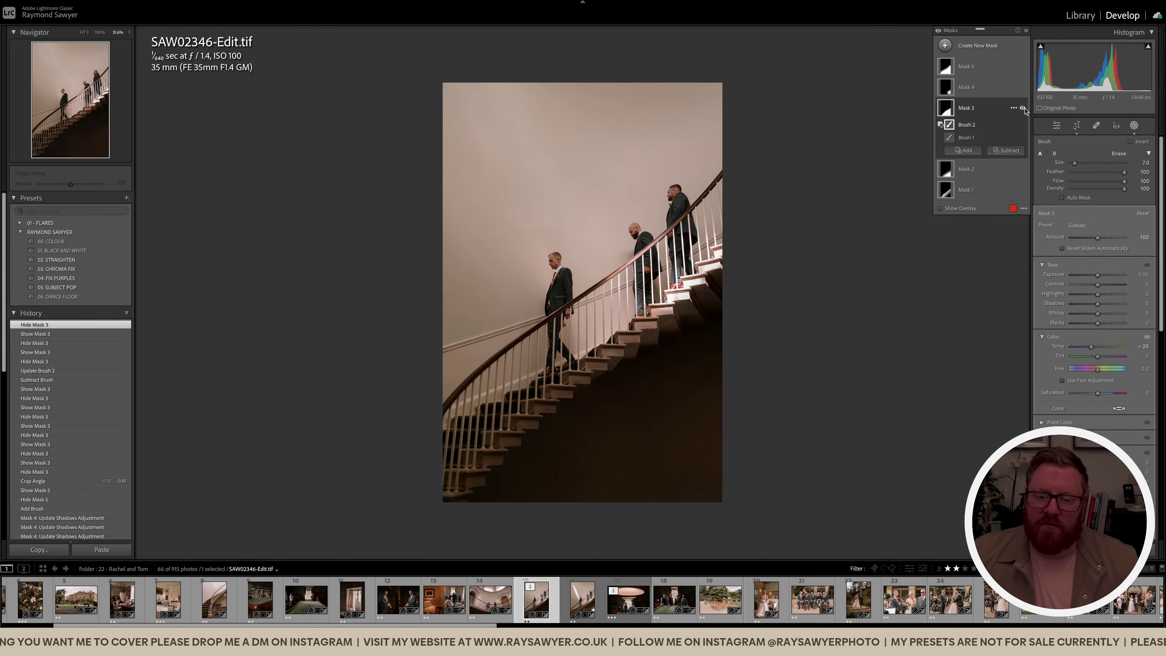
Lower Mask 3's Saturation to about -17, fine-tune its Temp, and finish masking
click(1092, 350)
drag(1098, 394, 1096, 398)
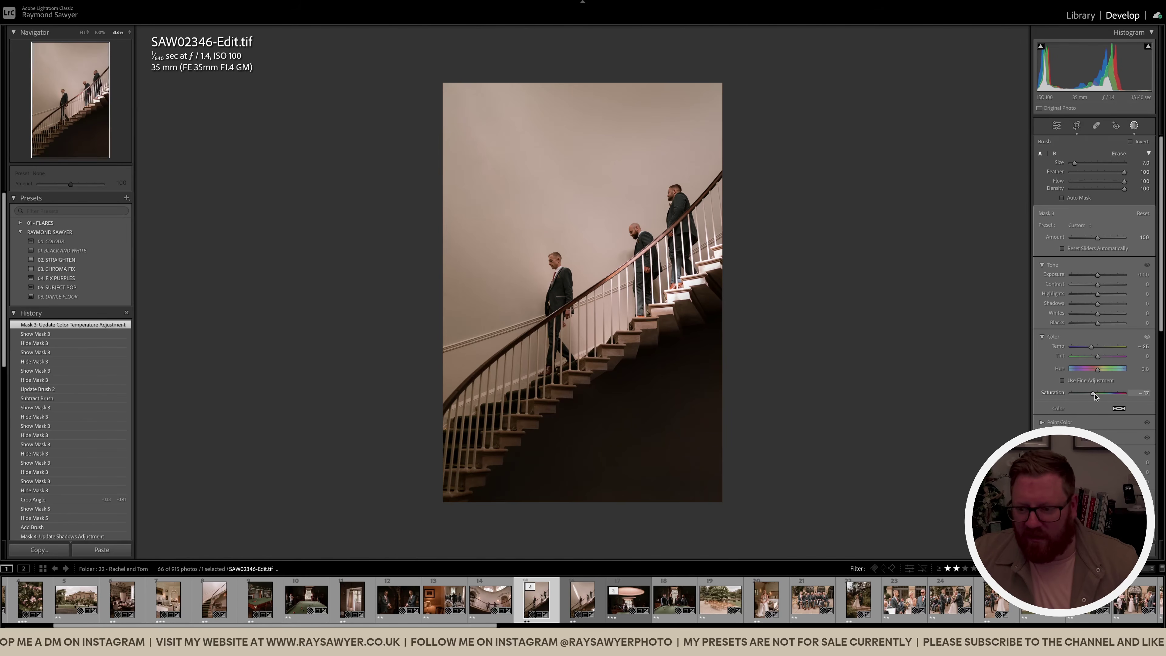
key(shift+w)
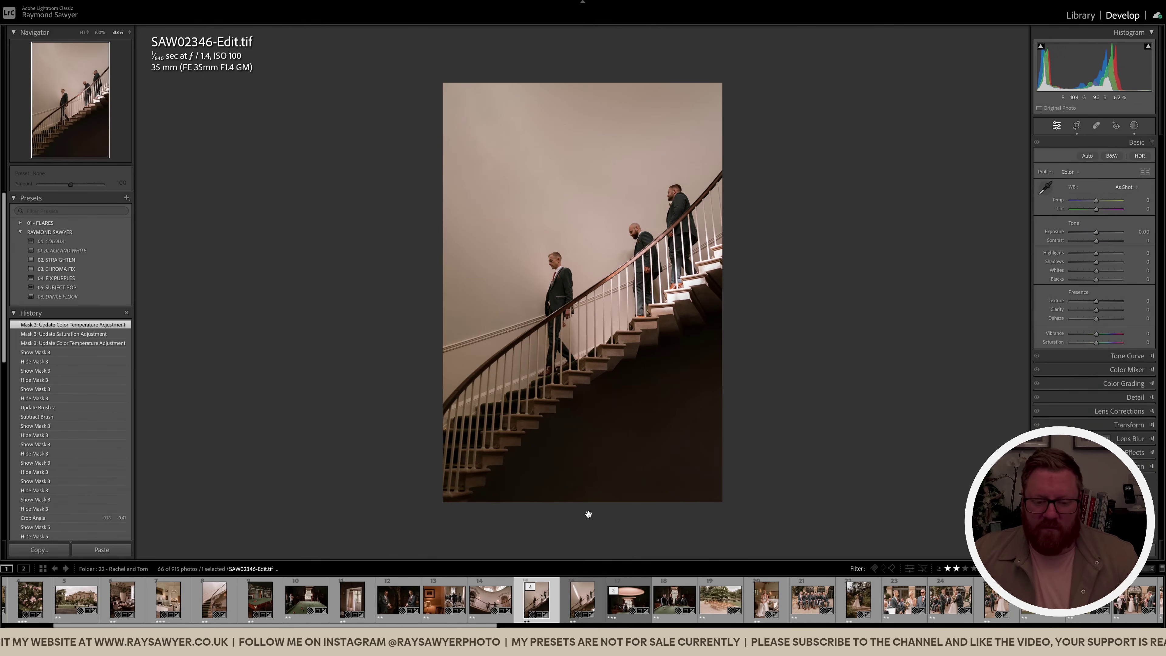
Compare the edited staircase photo side by side with the original ARW, and set the background colour to White
click(574, 602)
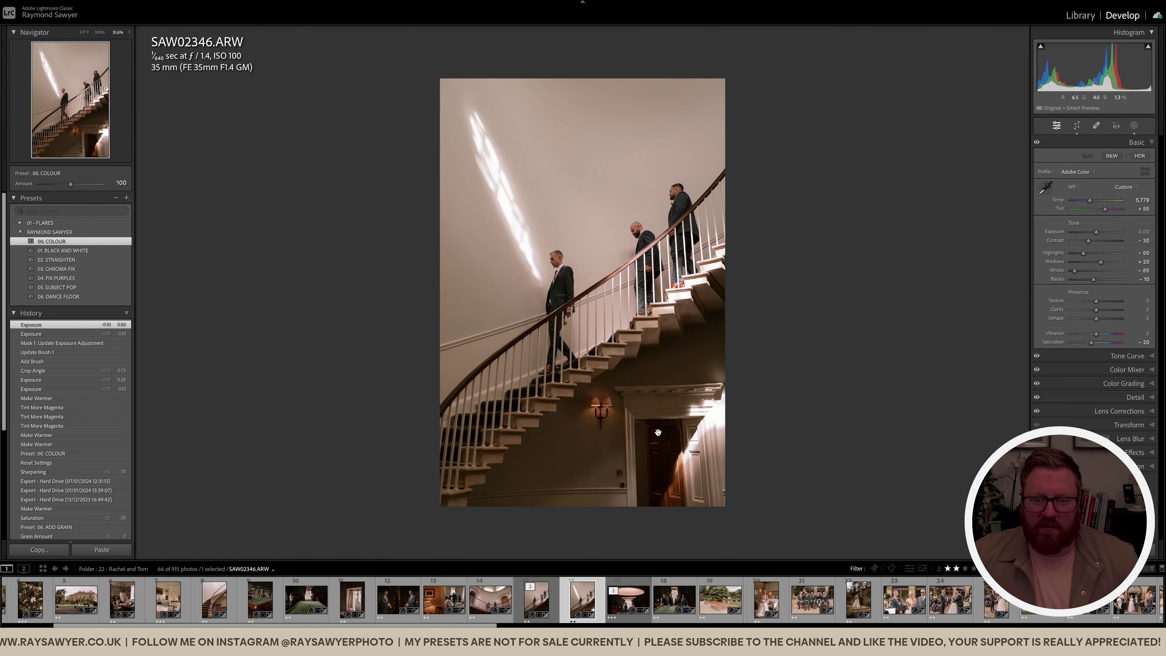
key(Left)
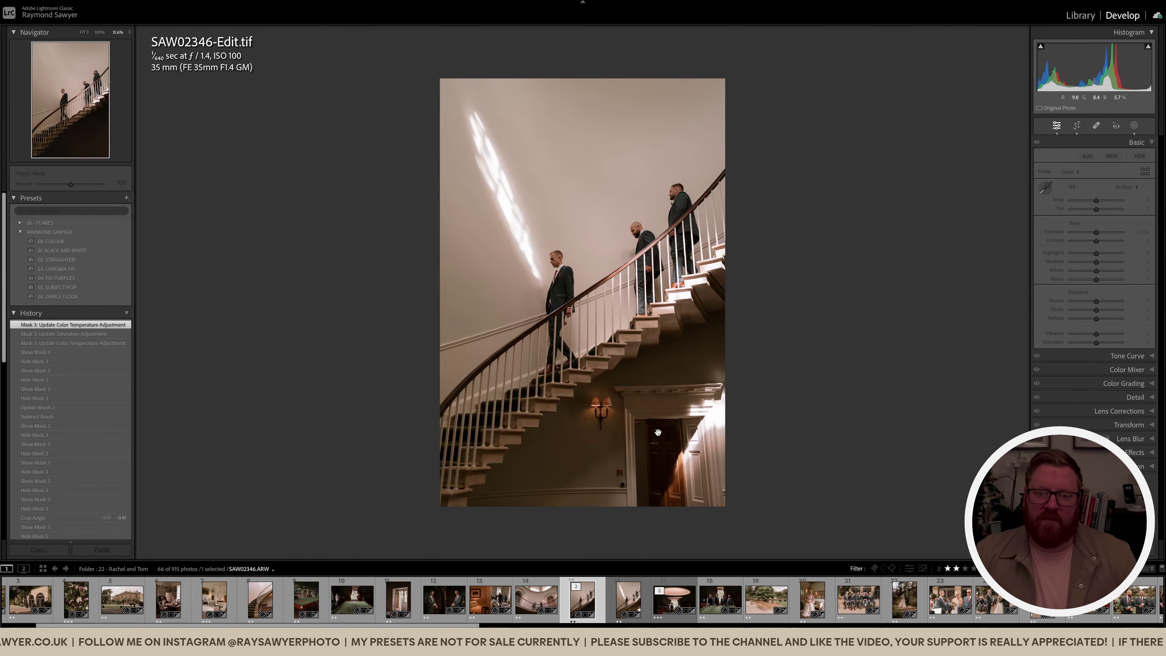
key(Right)
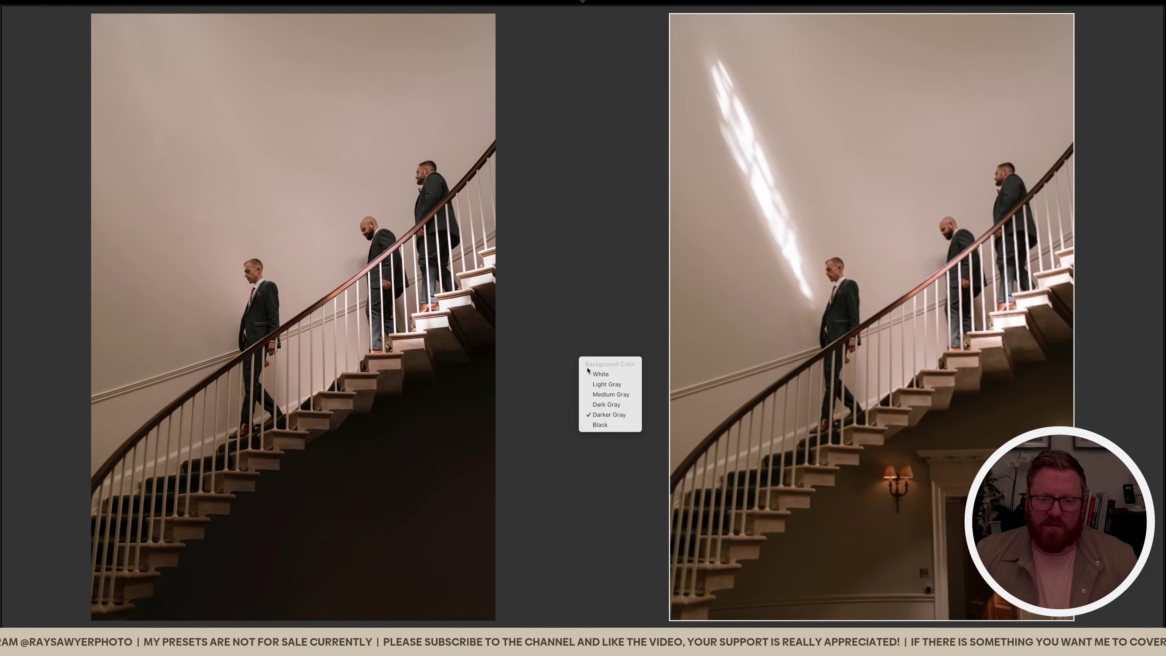
click(592, 377)
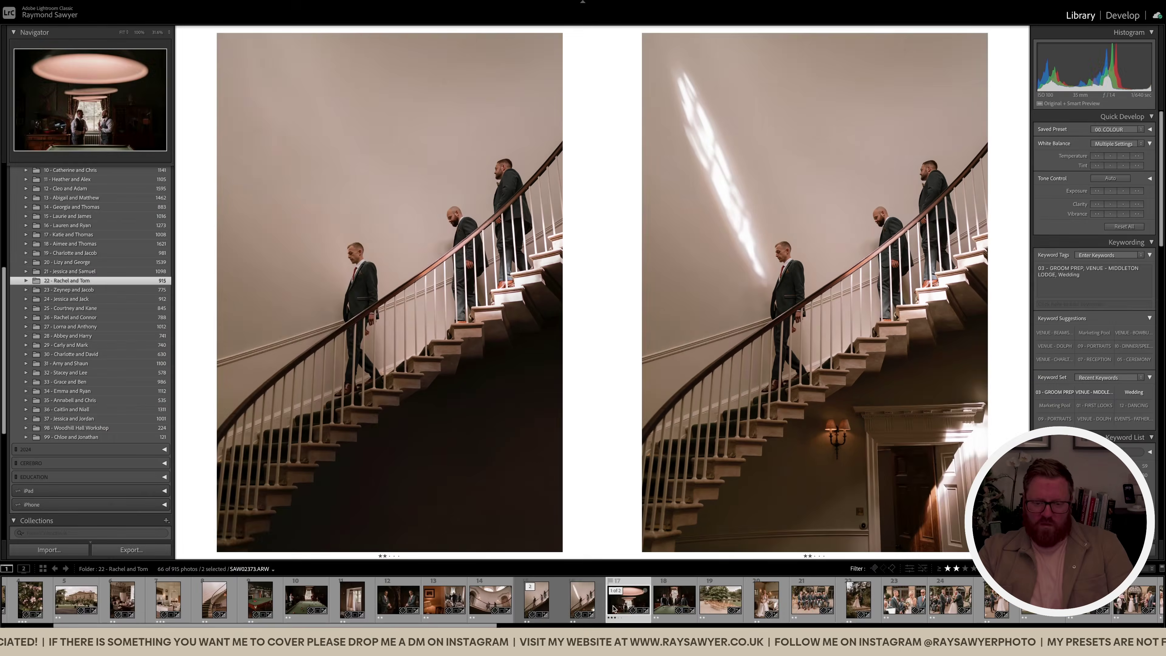
View the billiard-room photo briefly, and reopen the edited staircase photo in the Develop module
click(629, 599)
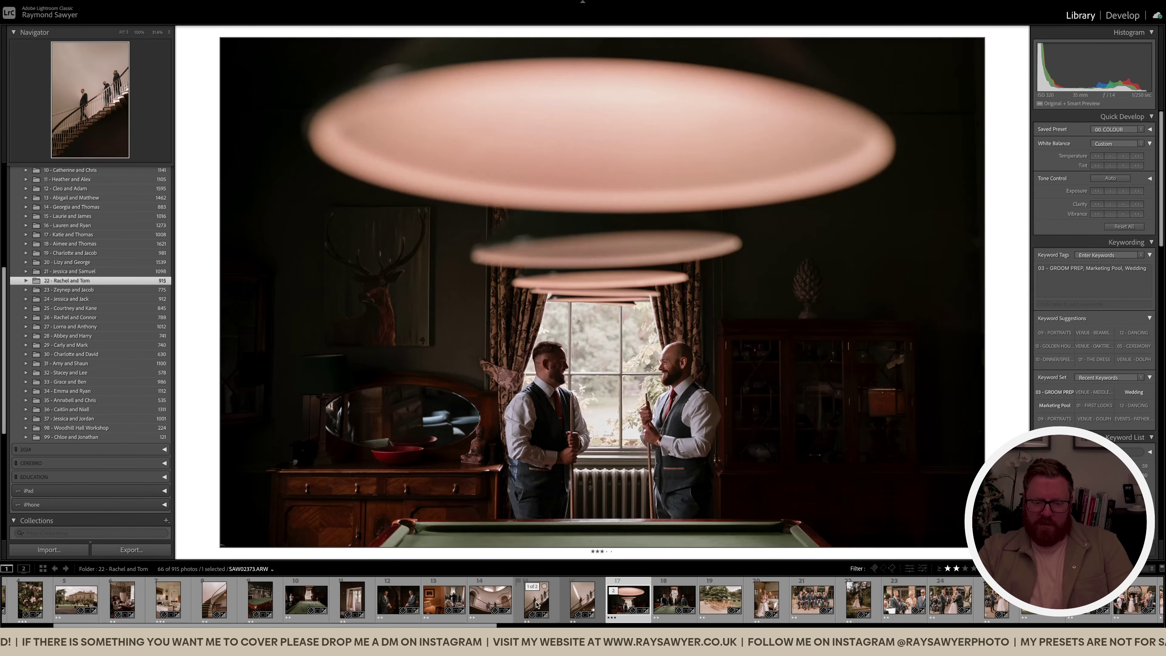
click(537, 599)
key(d)
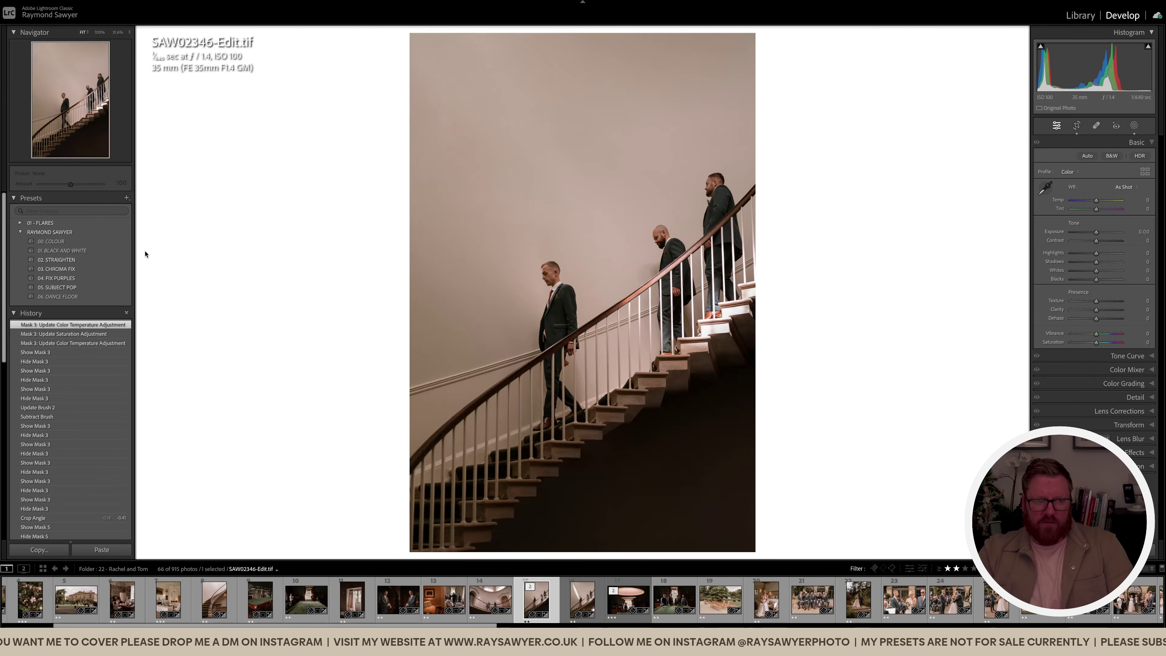
mouse_move(122, 255)
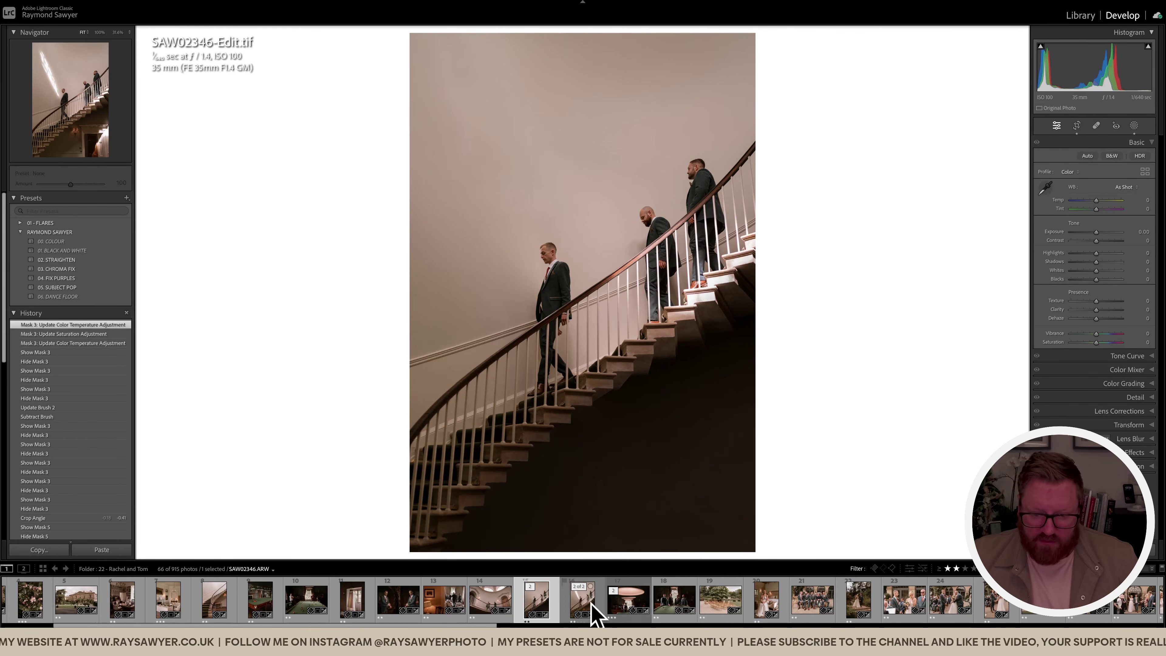
Remove the original SAW02346.ARW from Lightroom, and select the edited SAW02346-Edit.tif
click(579, 606)
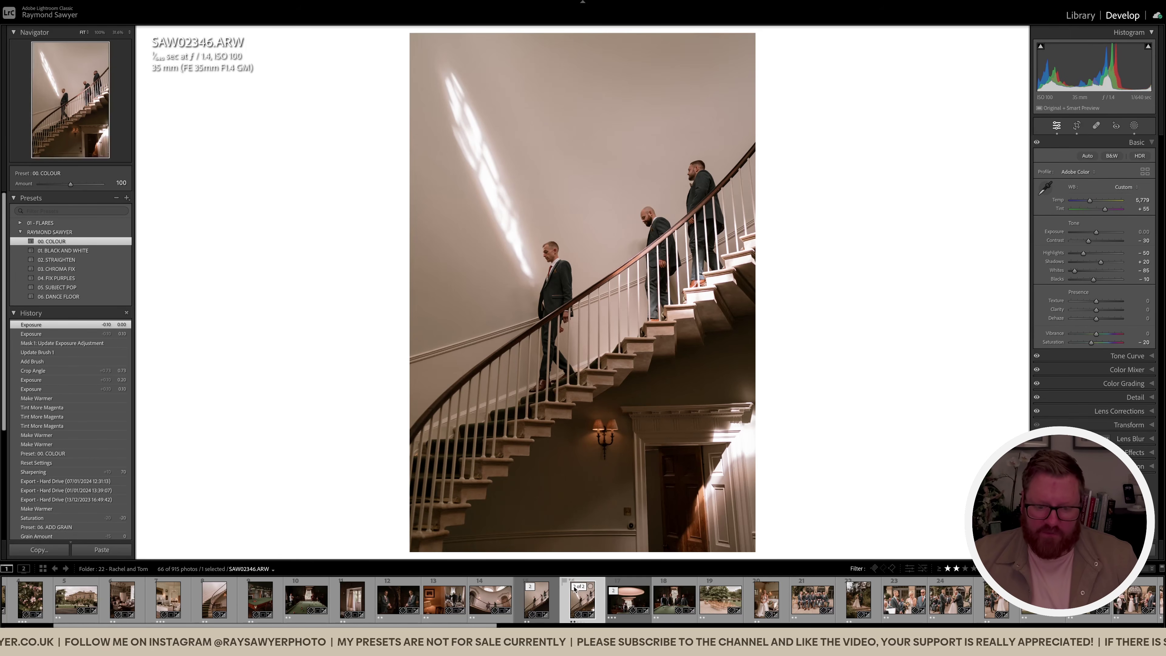
right_click(580, 602)
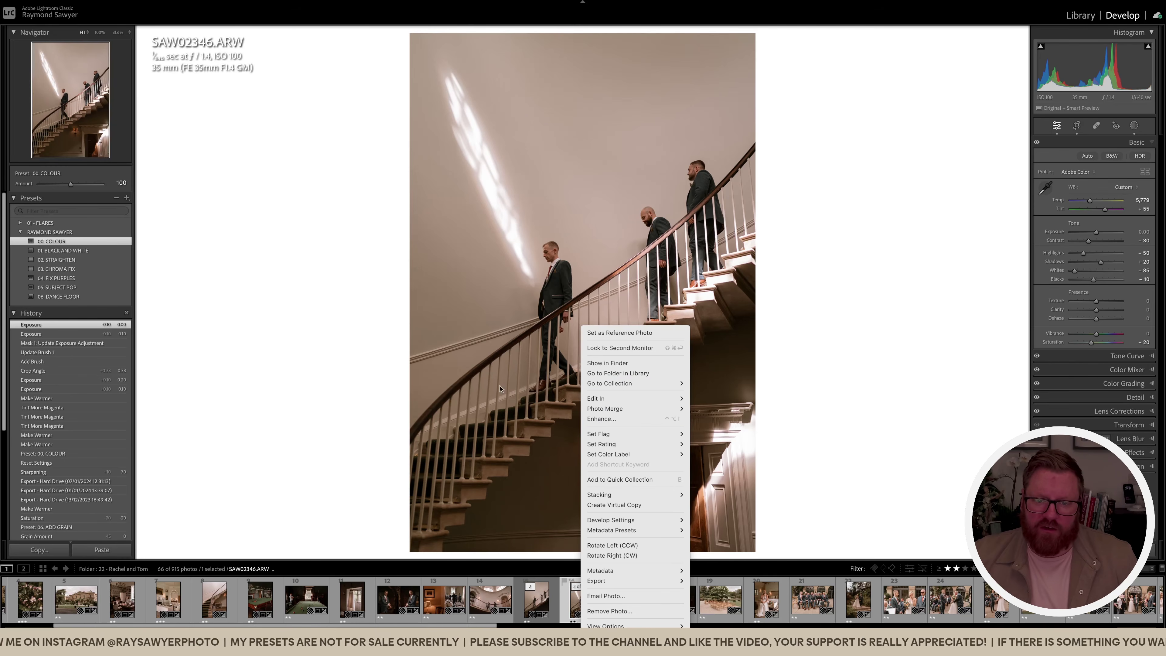
click(704, 373)
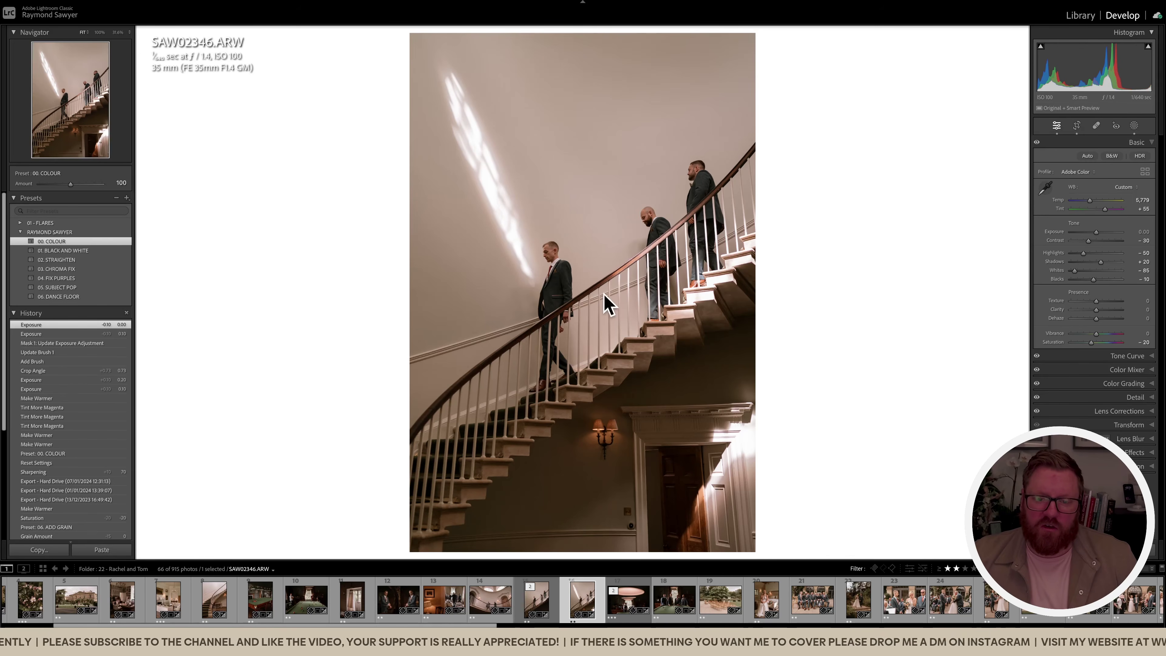
right_click(577, 601)
mouse_move(616, 409)
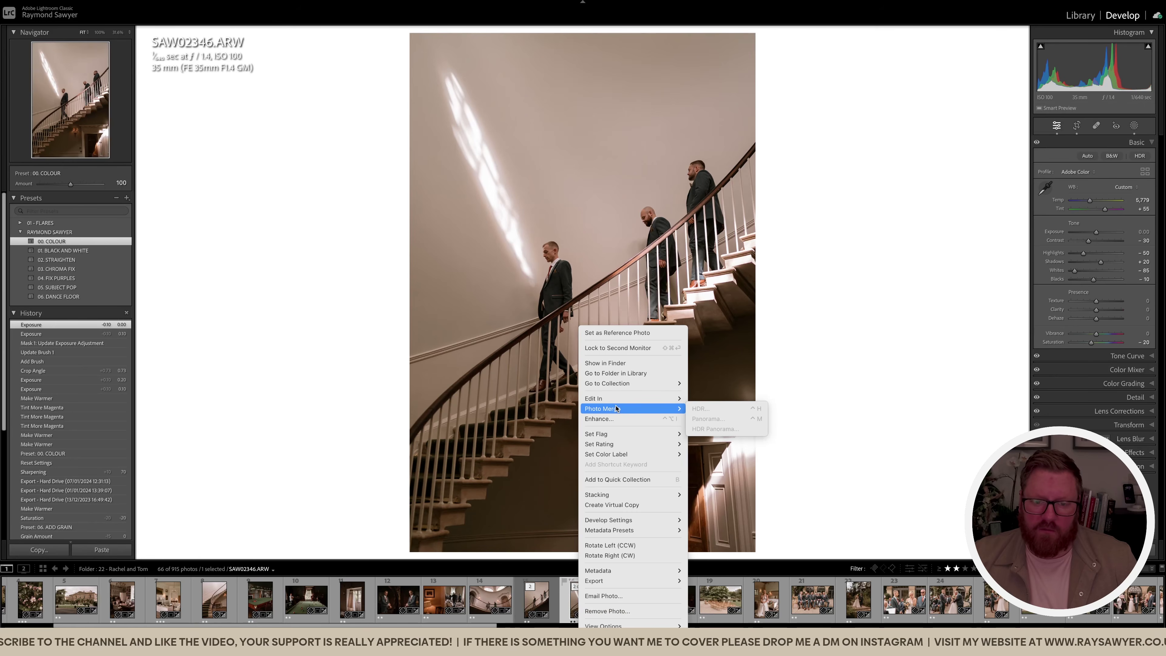
mouse_move(609, 455)
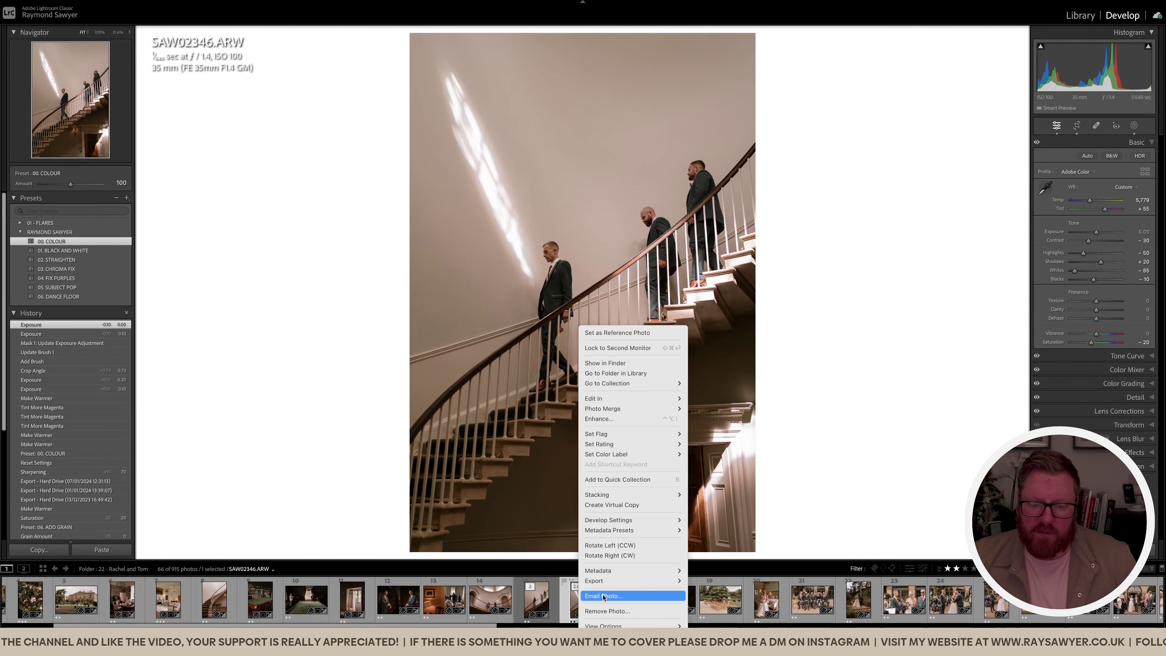
click(603, 612)
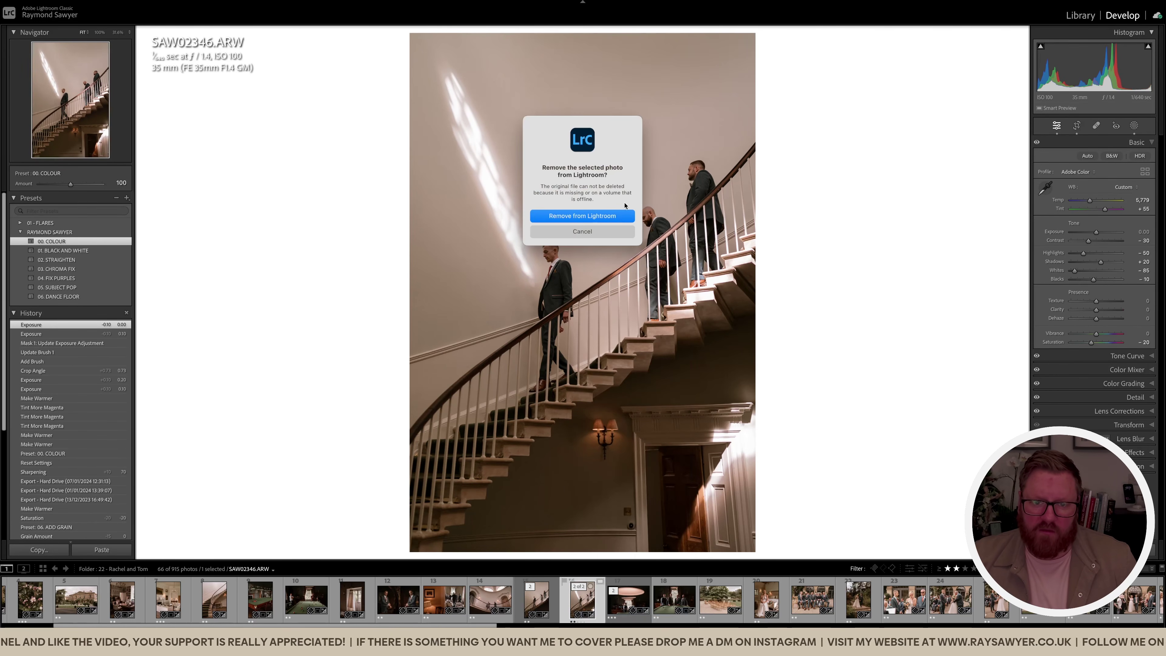
click(615, 216)
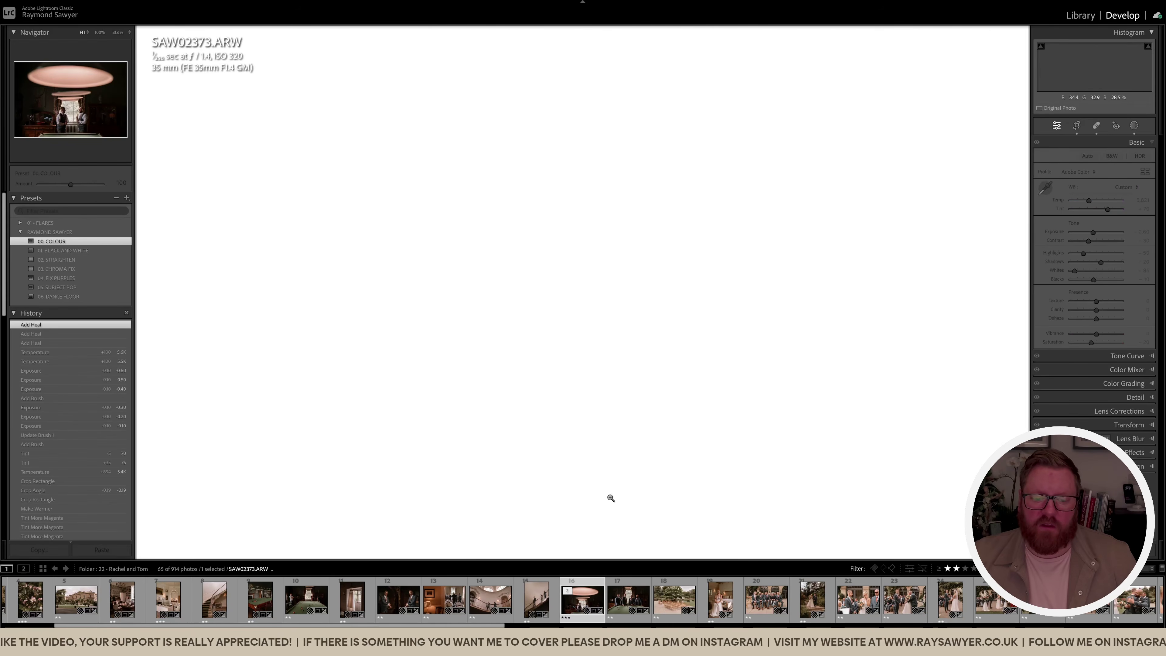
click(533, 605)
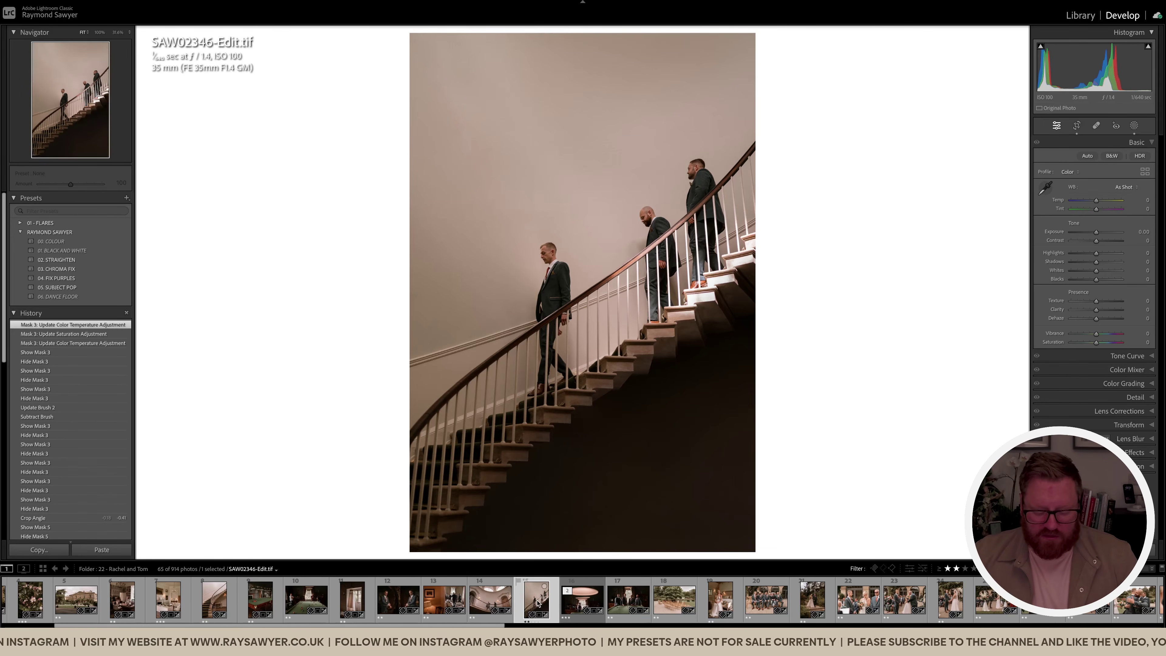
View the edited staircase photo in the Library's Loupe view, and reopen it in the Develop module
key(e)
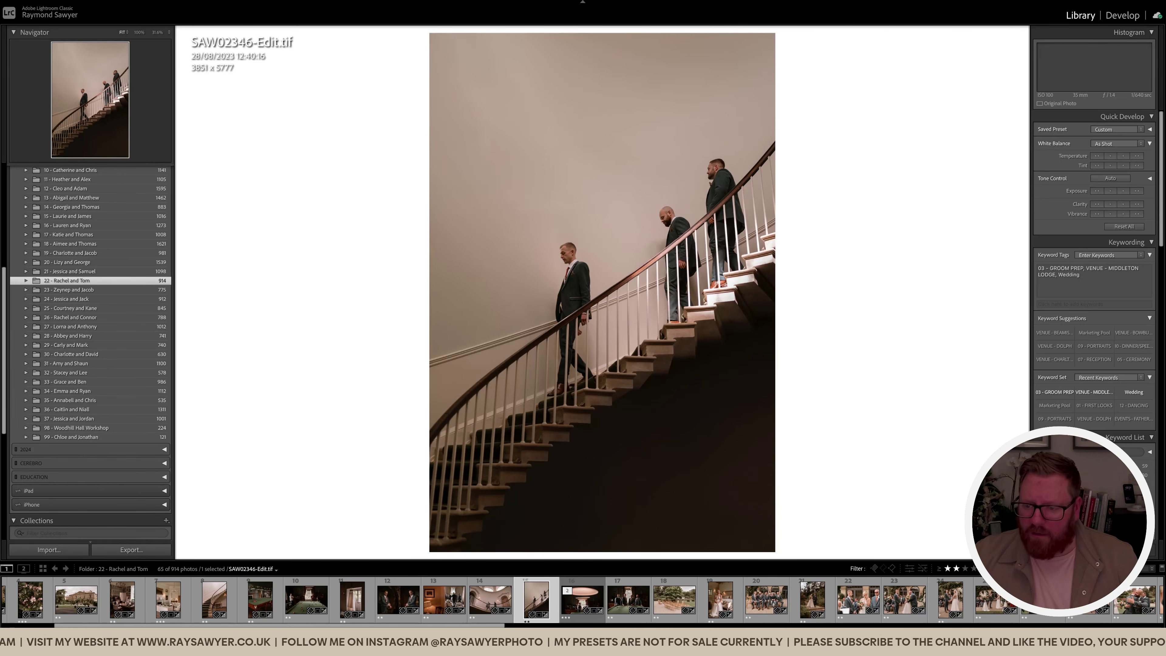
scroll(1061, 423, down, 1)
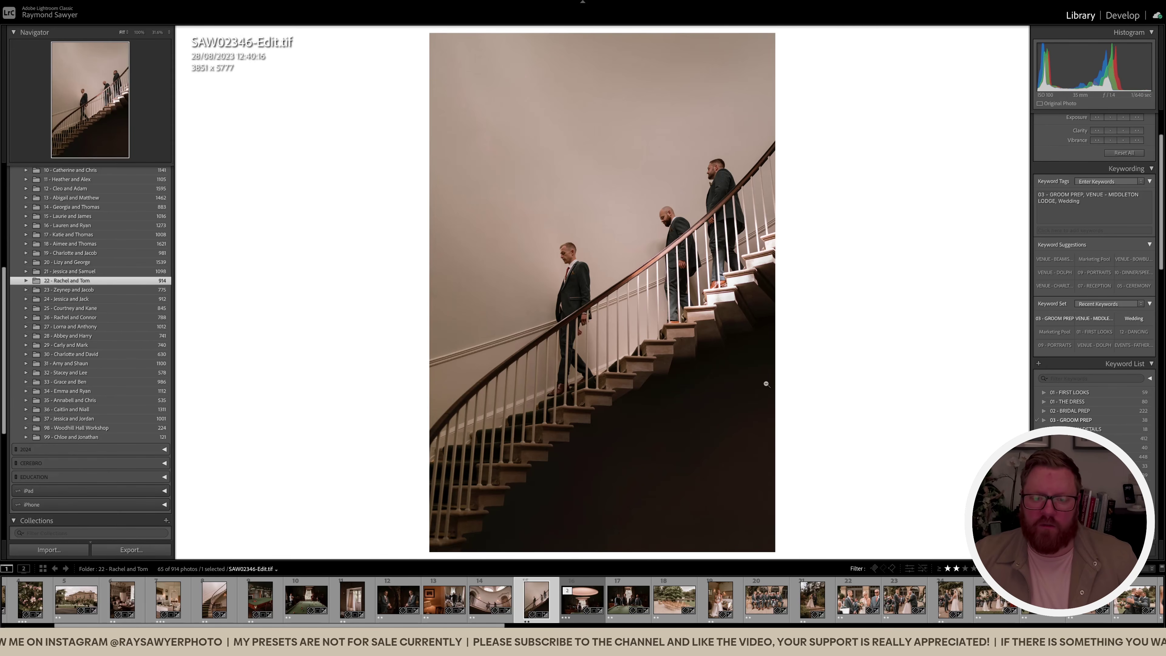
drag(665, 317, 665, 317)
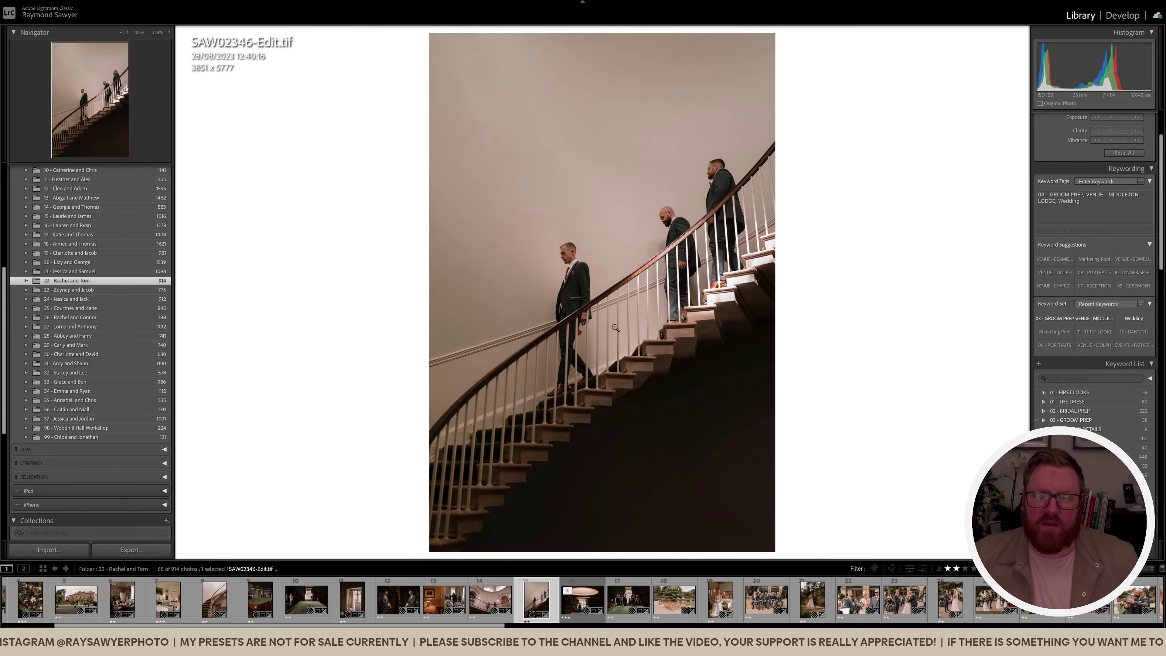
key(d)
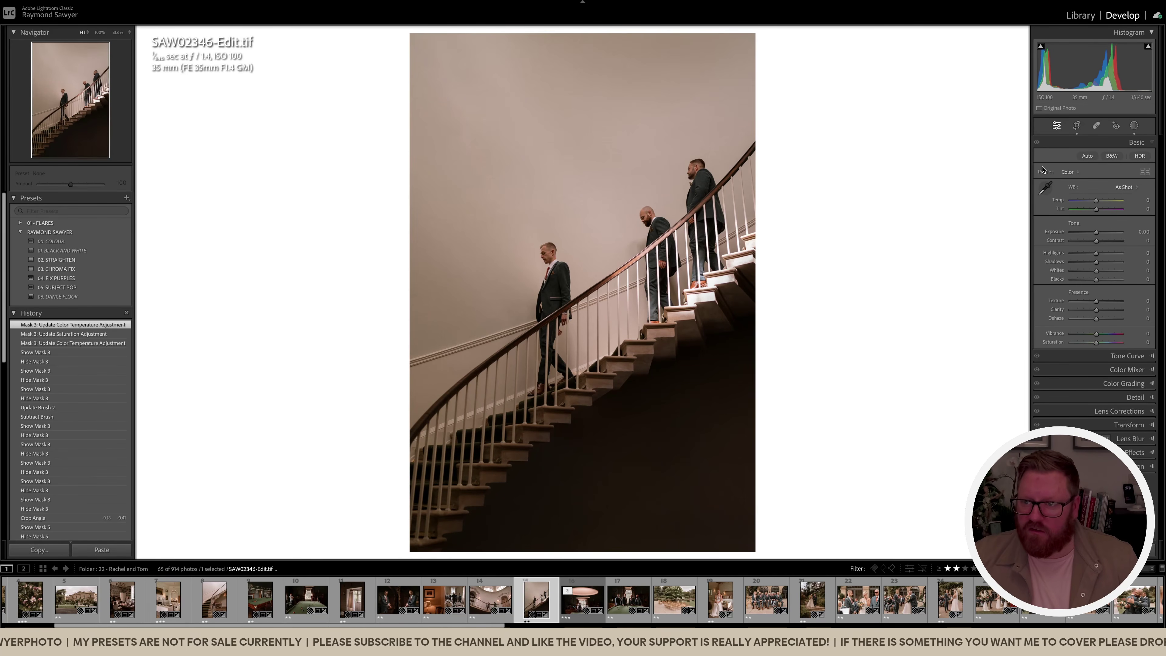
Add a brush mask with the Subject Pop preset to the staircase photo, and set the overall Exposure to -0.10
key(k)
click(1099, 225)
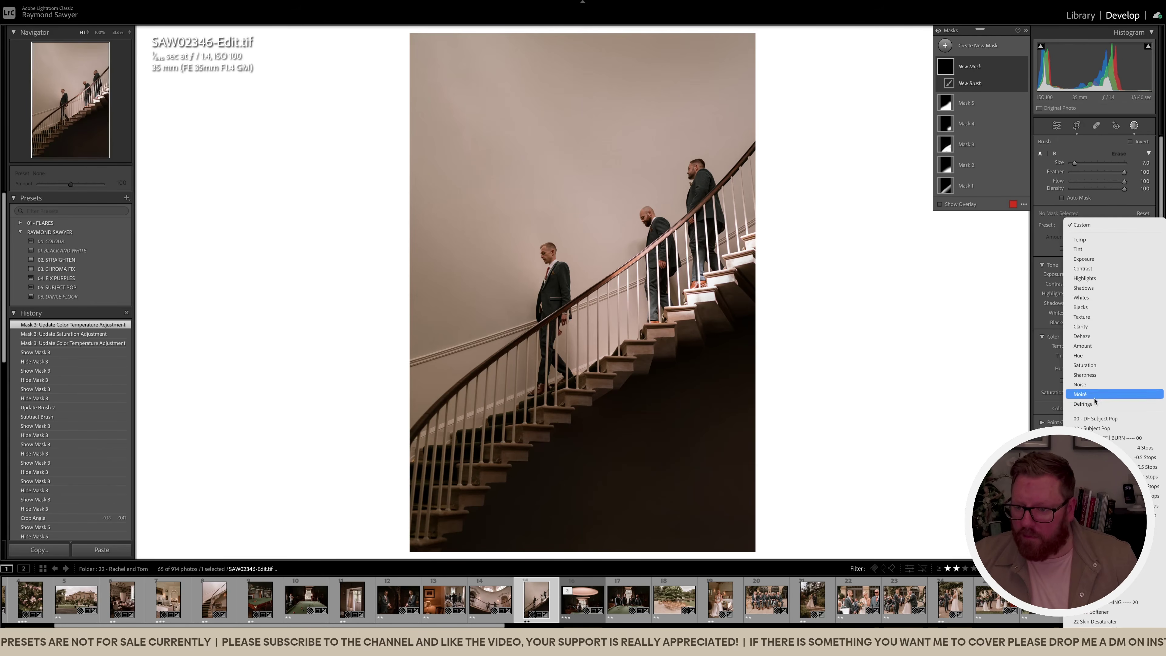
click(1093, 430)
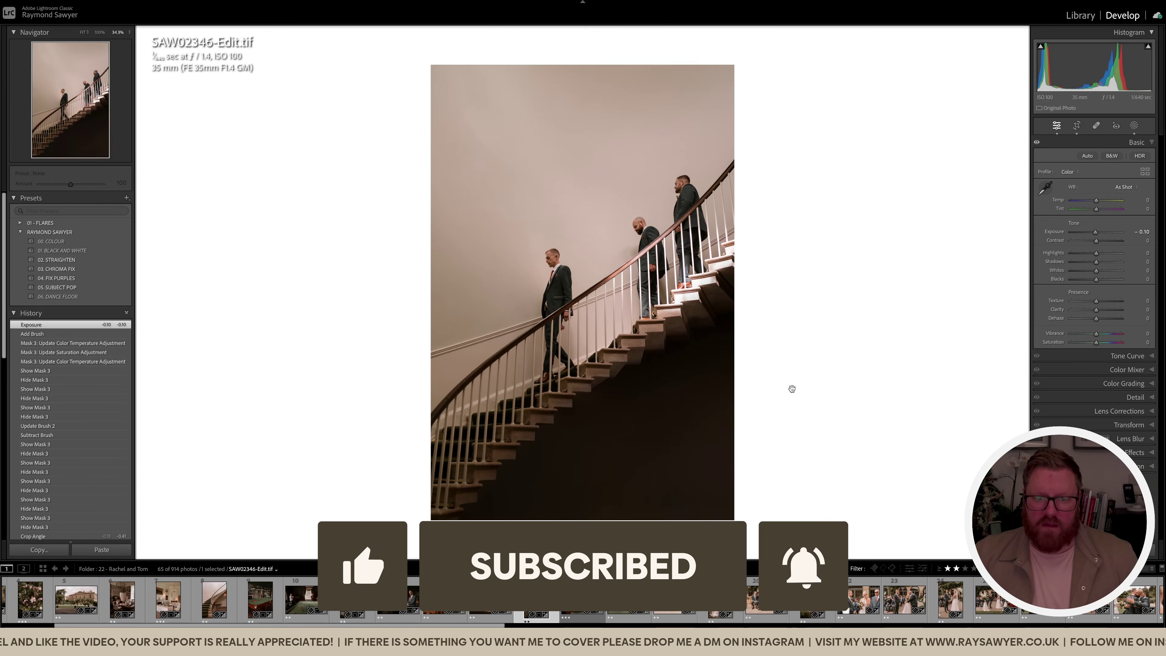
Compare the seven edited groom-prep photos, including the billiard-room, mirror, lamp and staircase shots, in Survey view with the side panels hidden
click(628, 599)
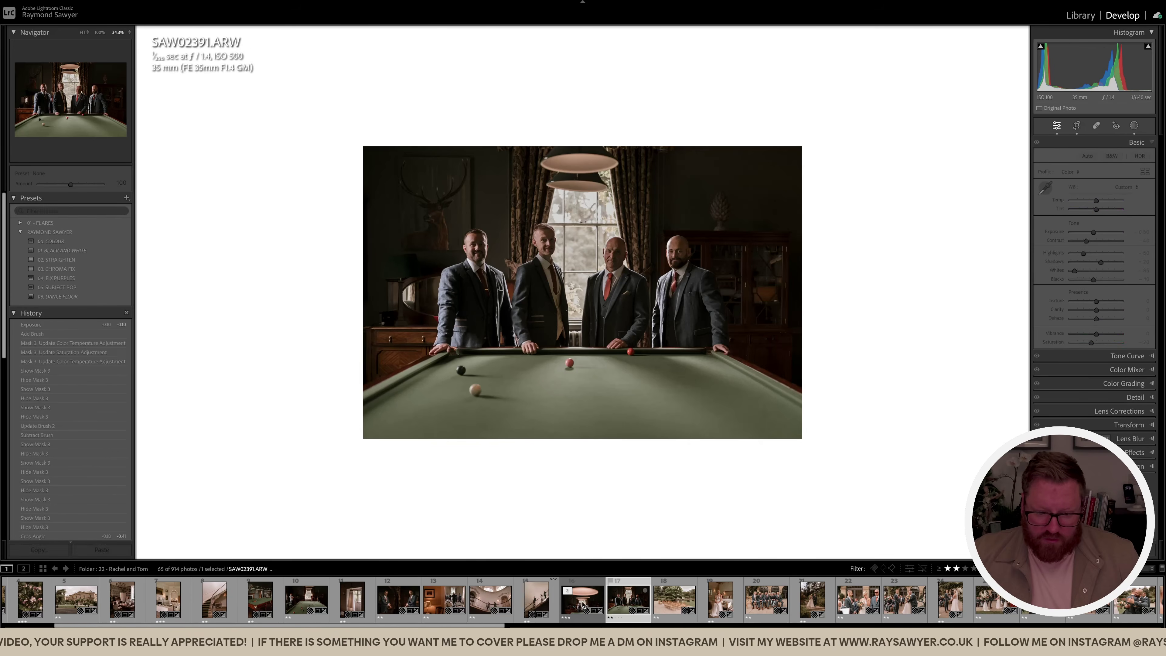
shift+click(490, 598)
shift+click(444, 599)
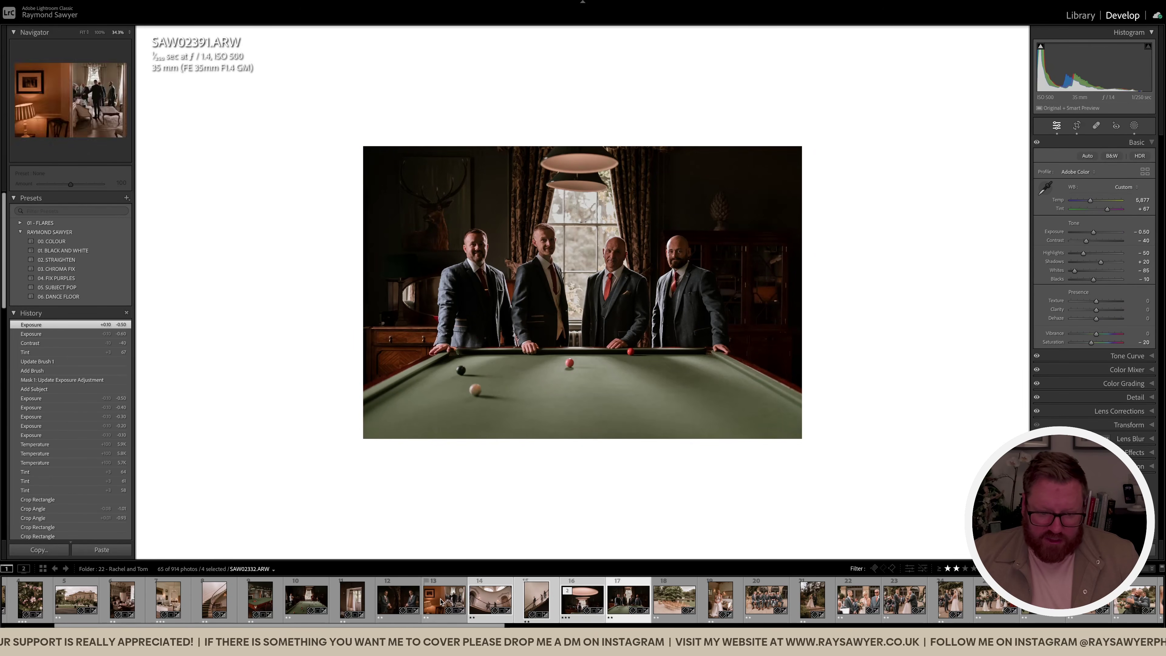
shift+click(303, 599)
key(n)
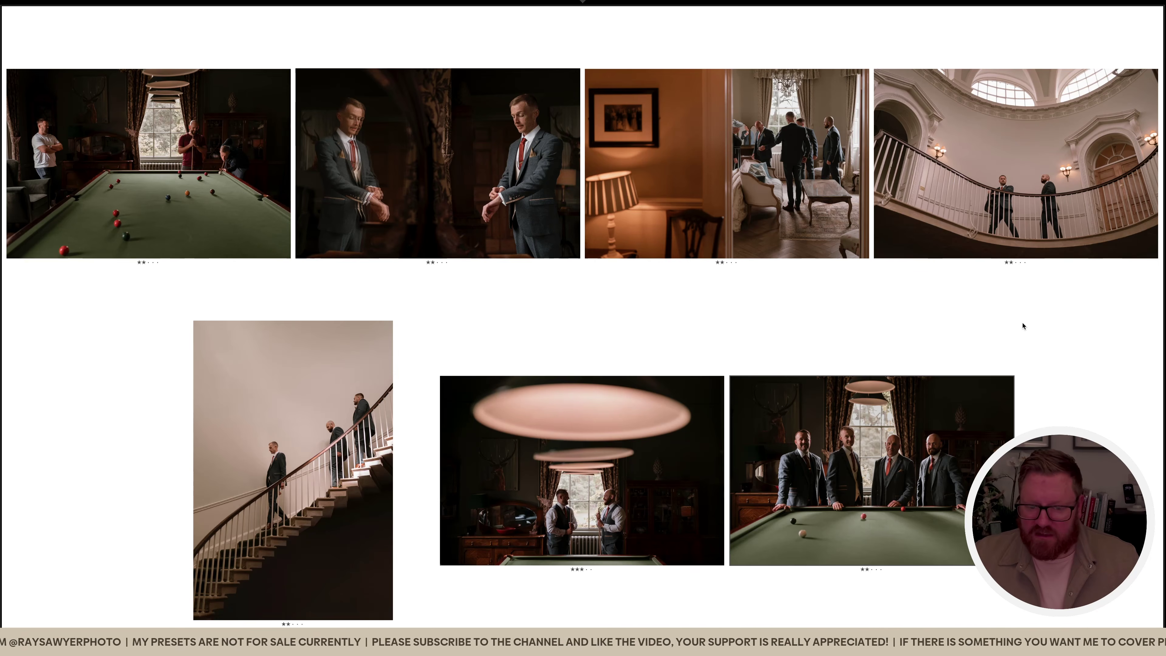
key(shift+Tab)
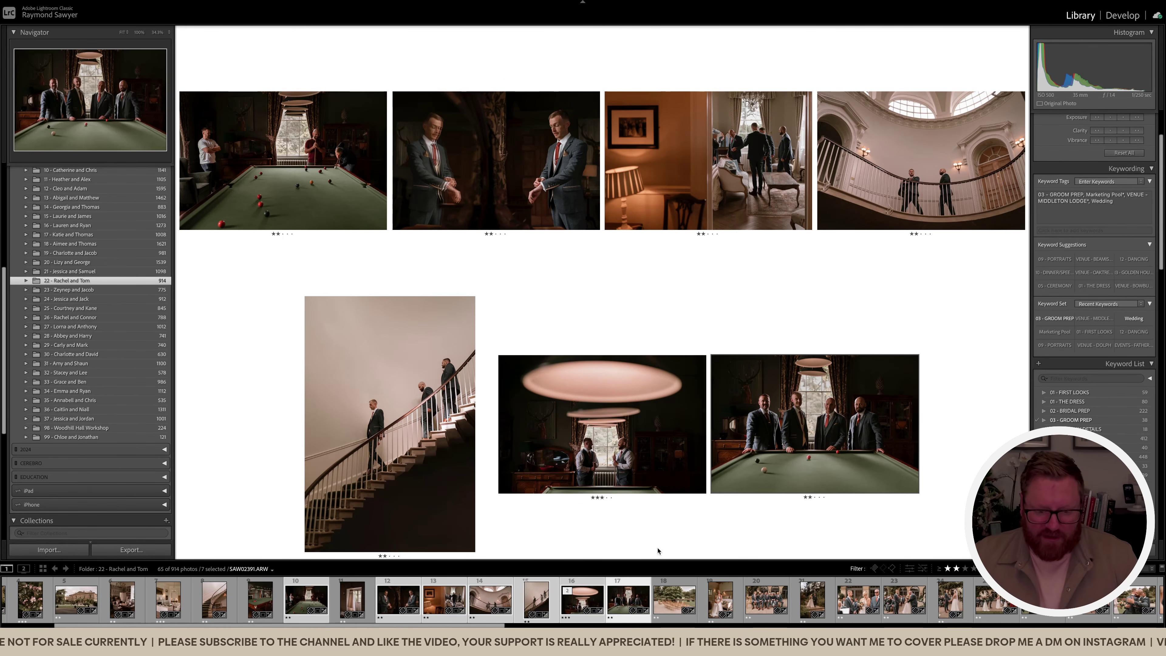
Survey the first 17 gallery photos together, from the aerial garden shot to SAW02391.ARW, without side panels, and restore the panels
key(g)
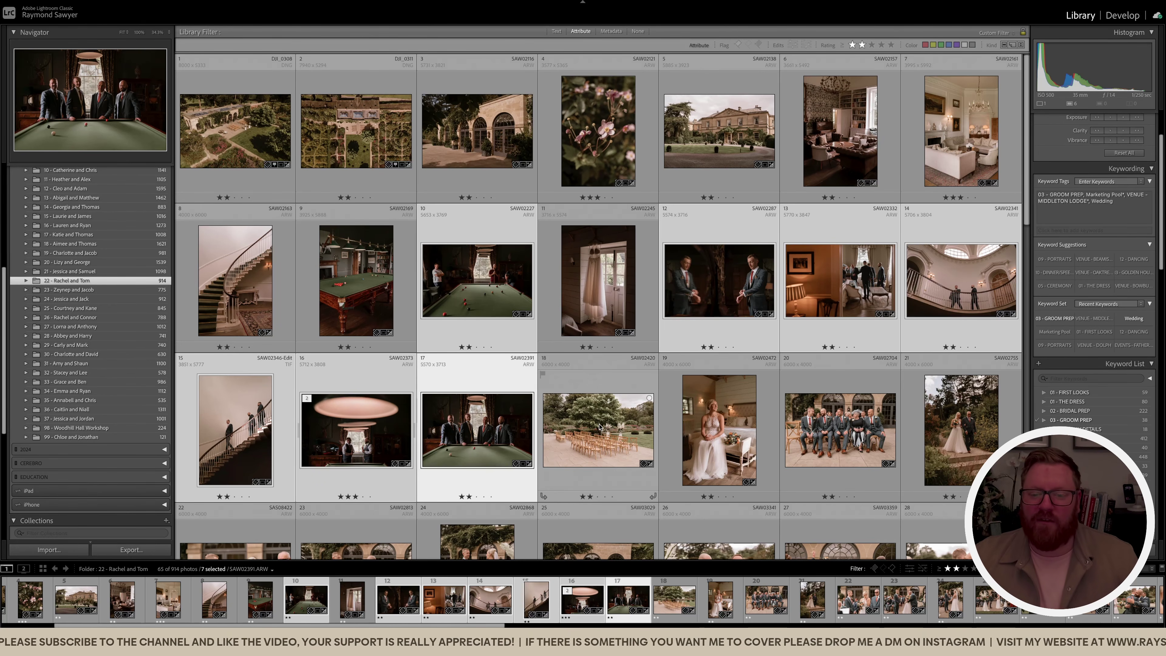
scroll(599, 426, down, 1)
shift+click(259, 107)
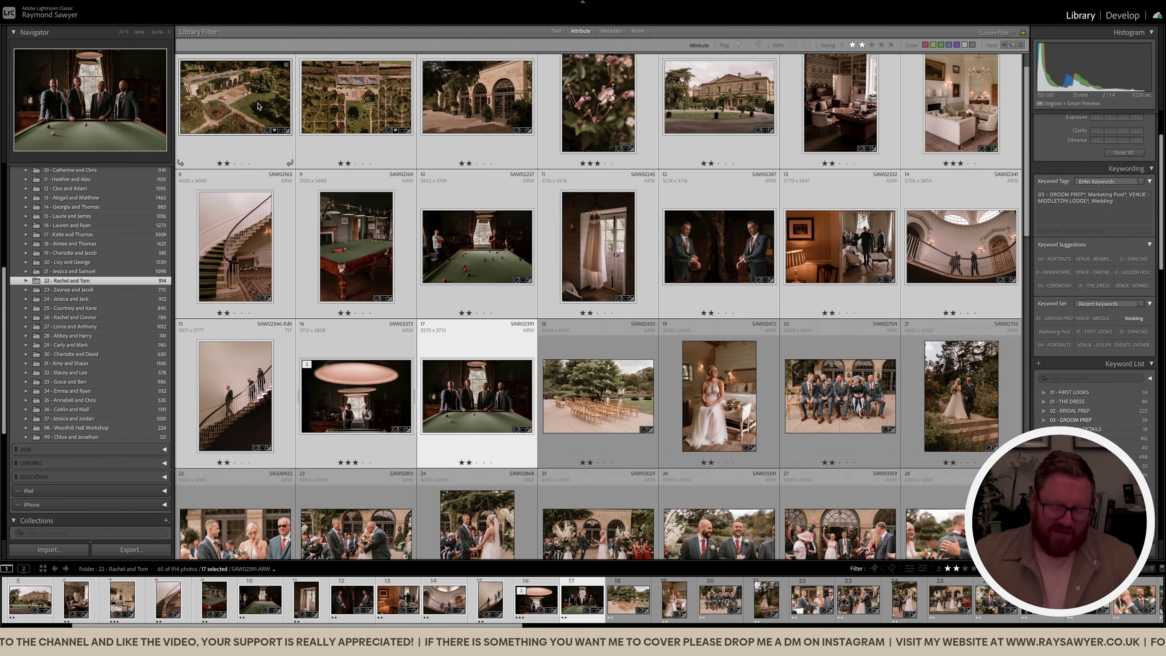
key(n)
key(shift+Tab)
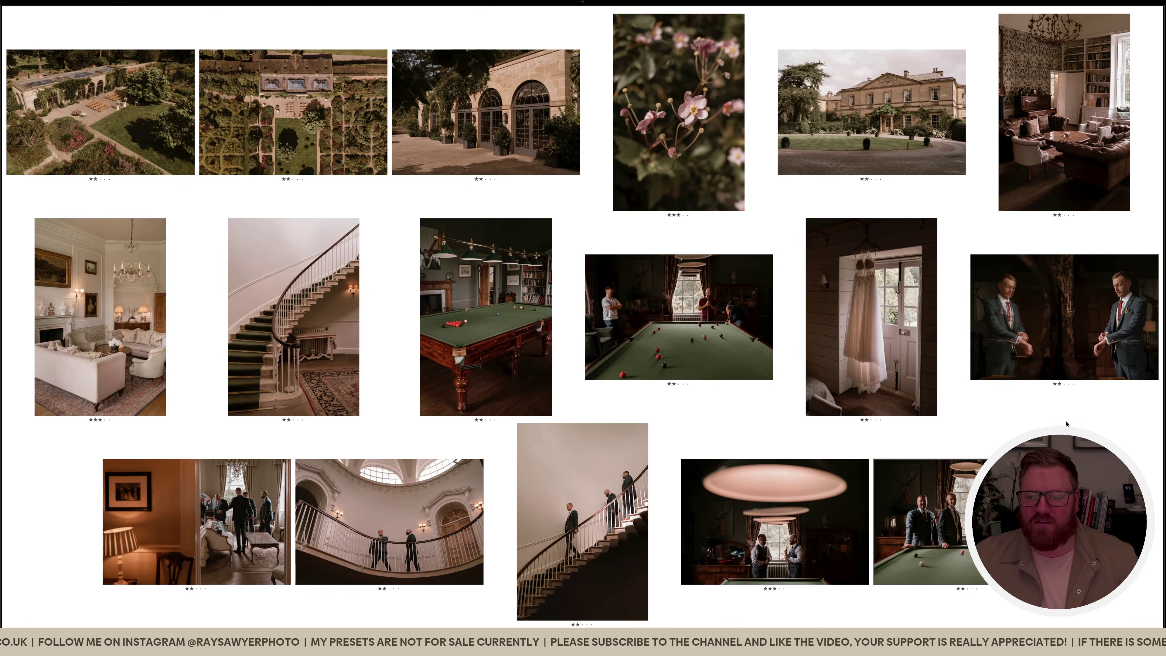
key(shift+Tab)
View the outdoor ceremony chairs photo SAW02420.ARW, and return to the Grid view to look over the following photos
double_click(628, 599)
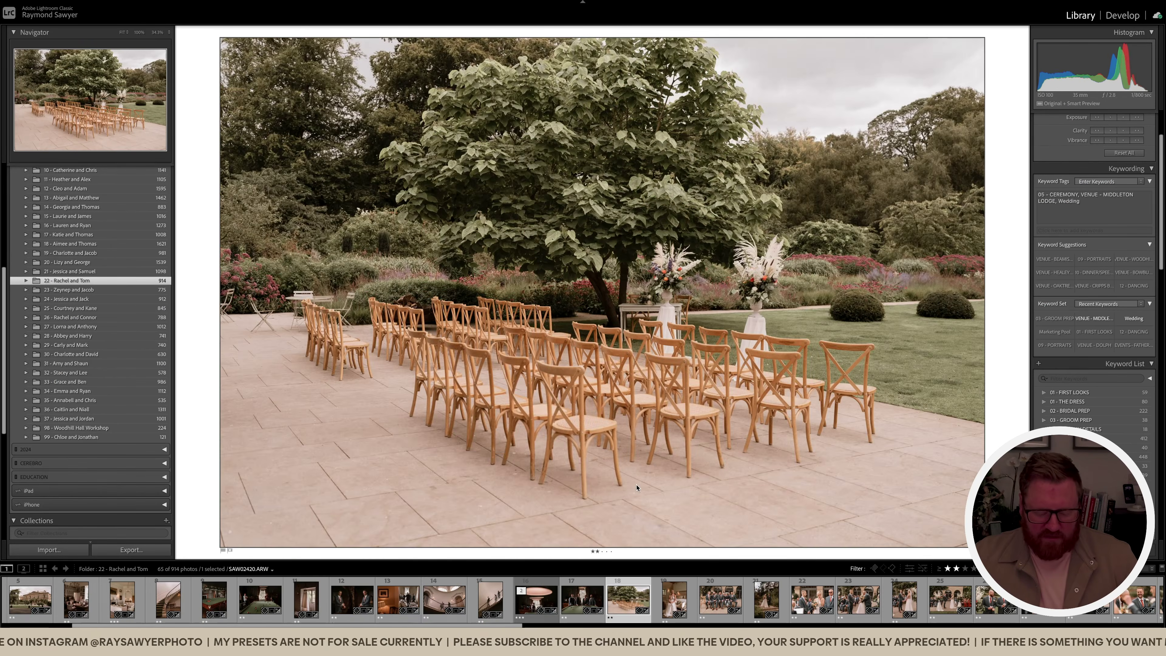
key(d)
key(g)
scroll(698, 385, down, 3)
key(j)
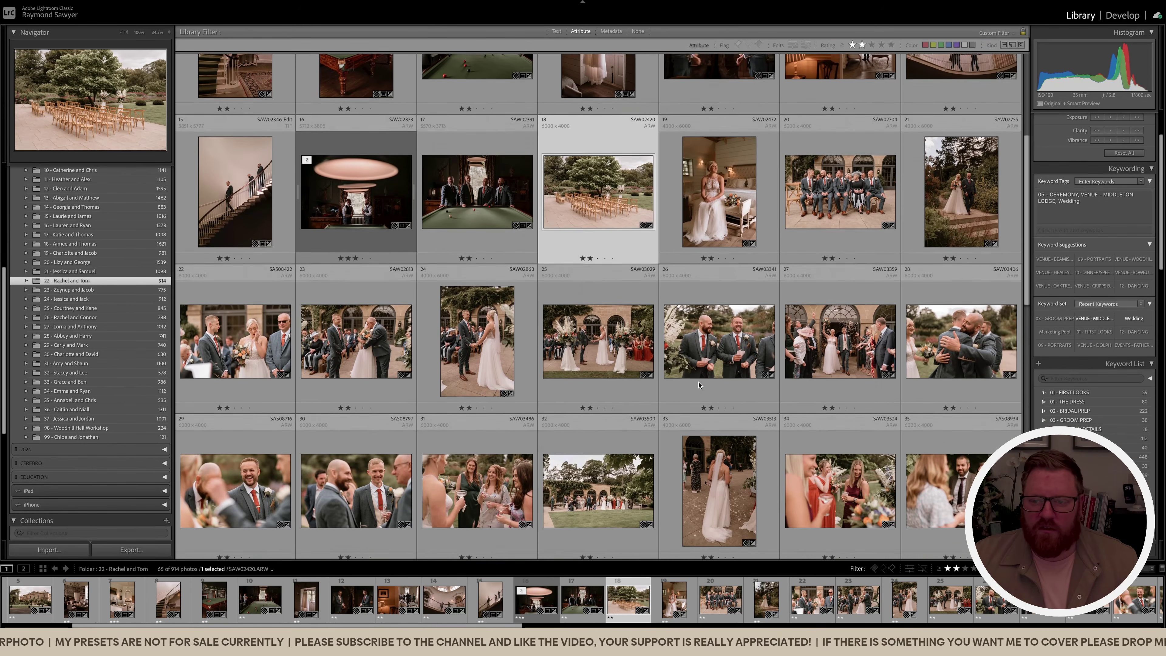
Compare the finished photos up to SAW02391.ARW in Survey view again, and drop the two aerial garden photos from the comparison
scroll(595, 396, up, 2)
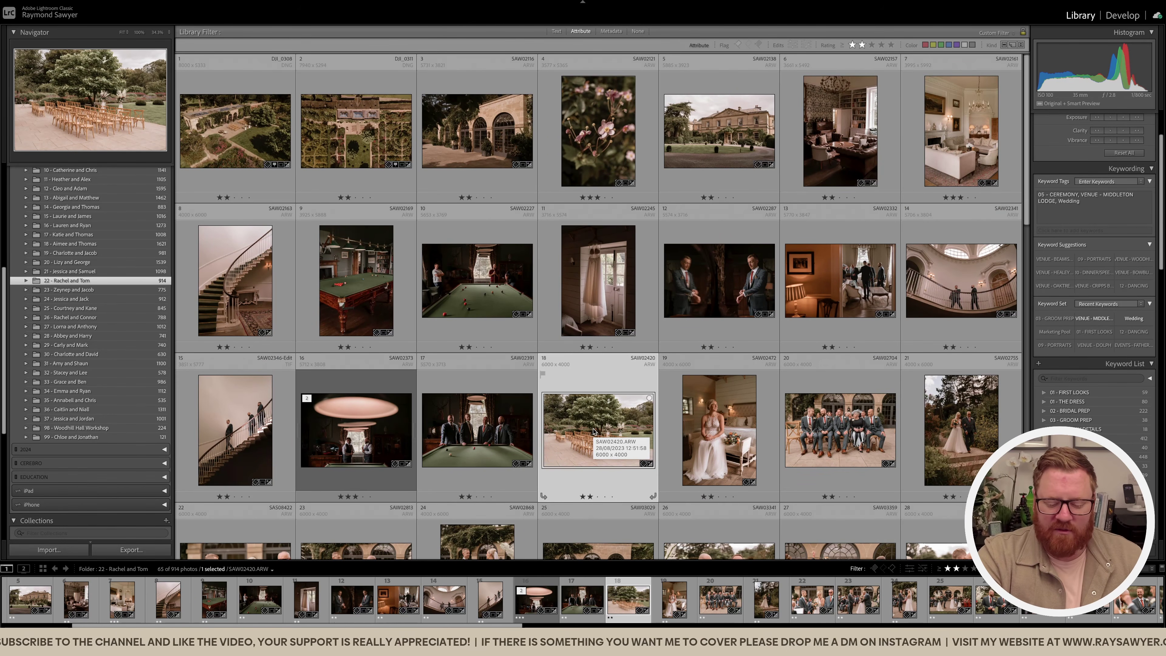
click(482, 432)
shift+click(282, 133)
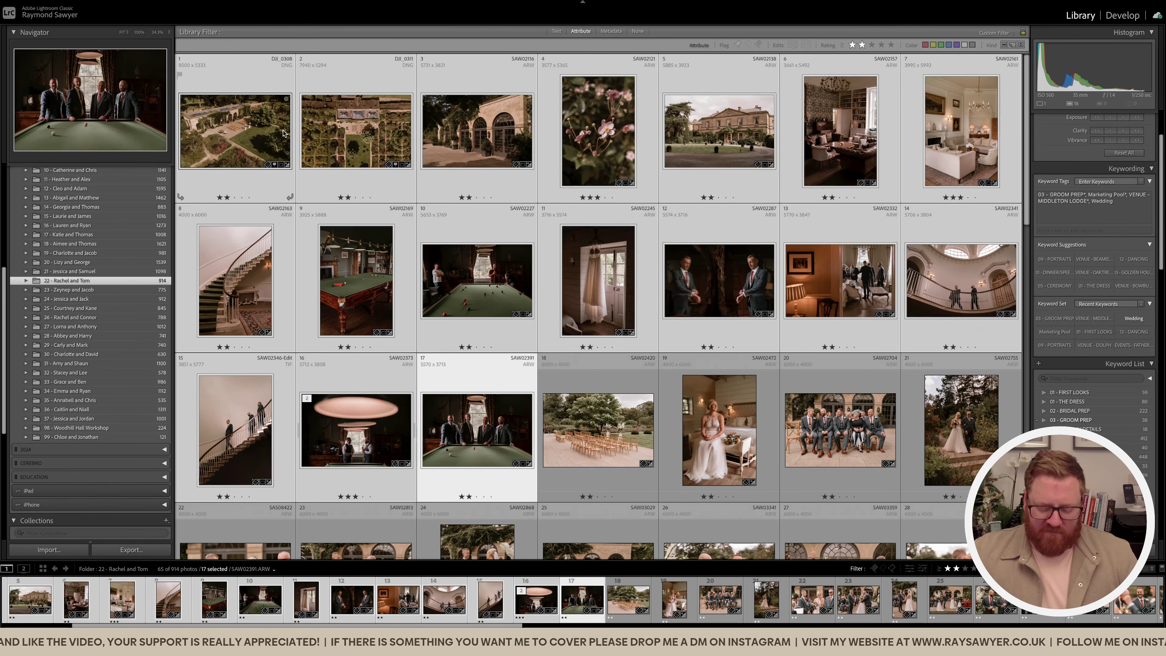
key(n)
key(shift+Tab)
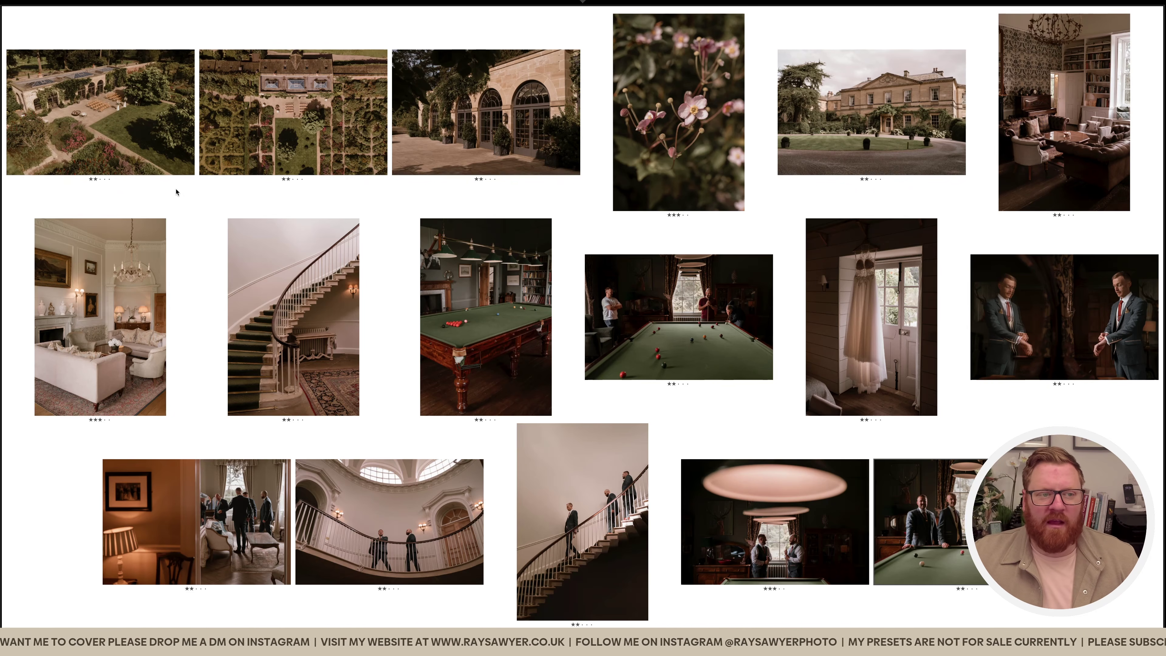
click(188, 170)
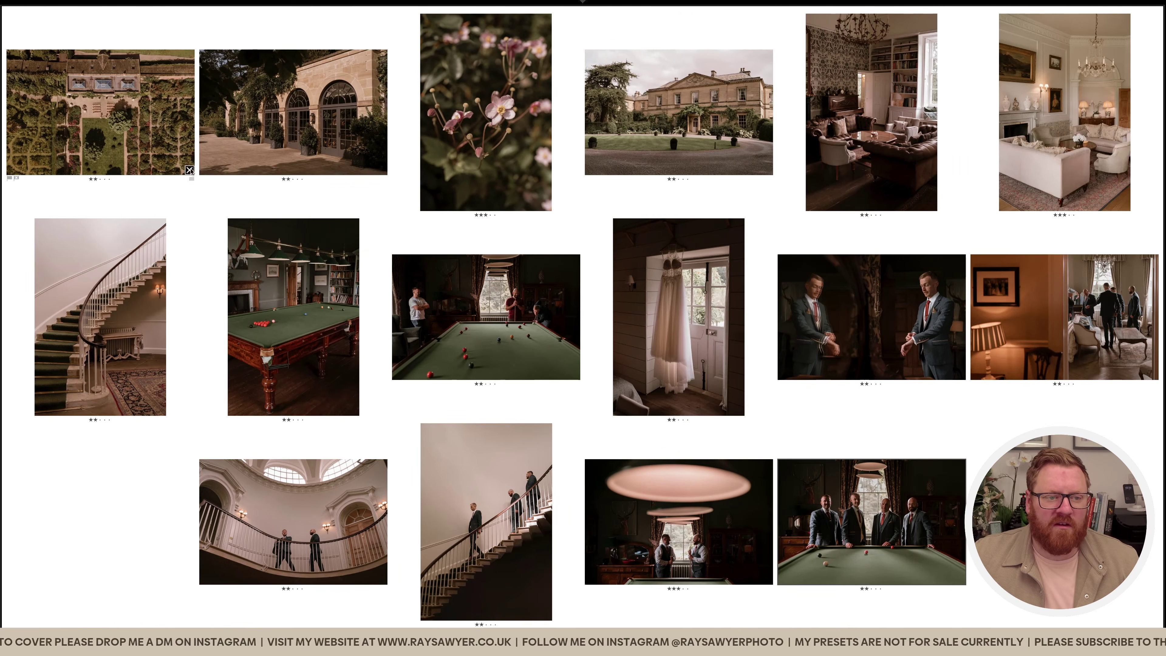
click(189, 170)
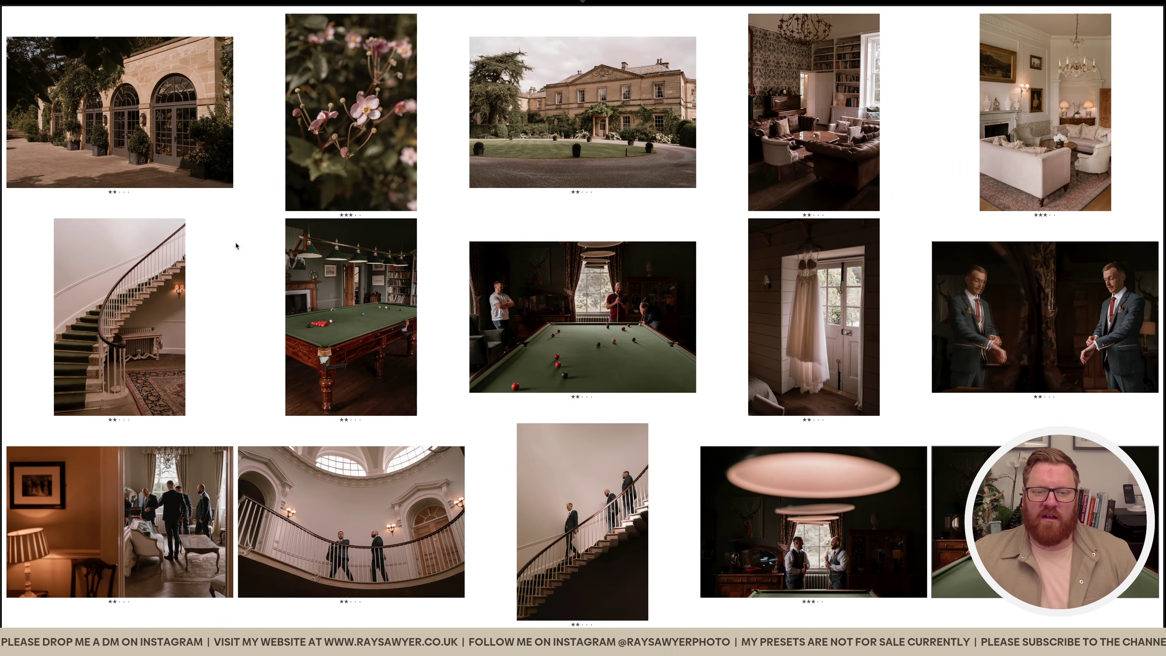